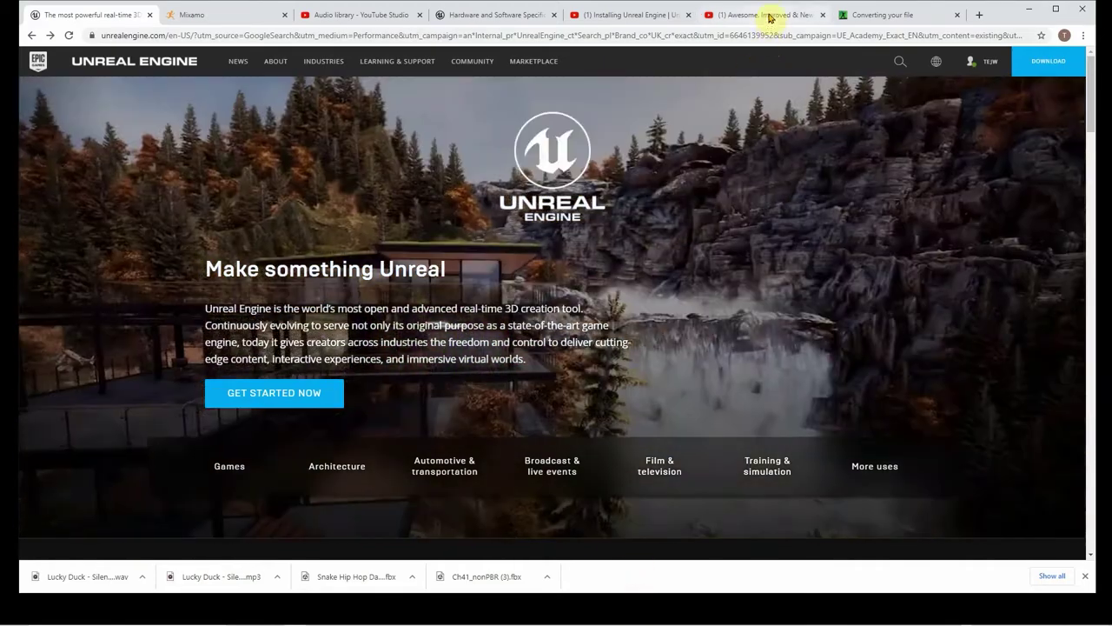
Go back to the Unreal Tutorial Short Dance video and let it play to 1:57
{"action": "left_click", "coordinate": [770, 17]}
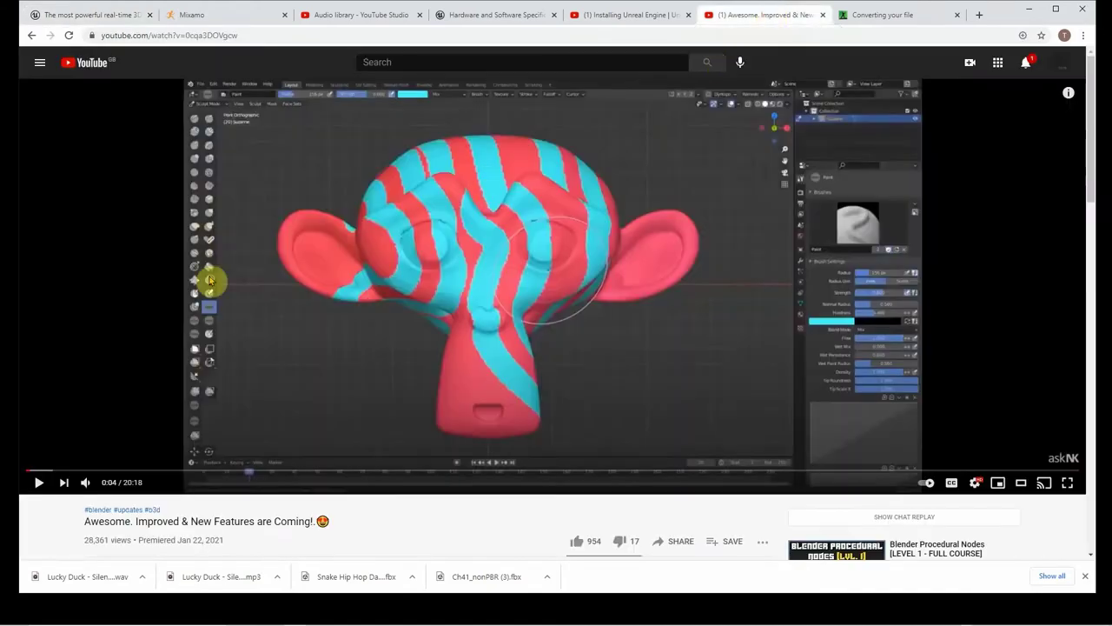
{"action": "left_click", "coordinate": [30, 36]}
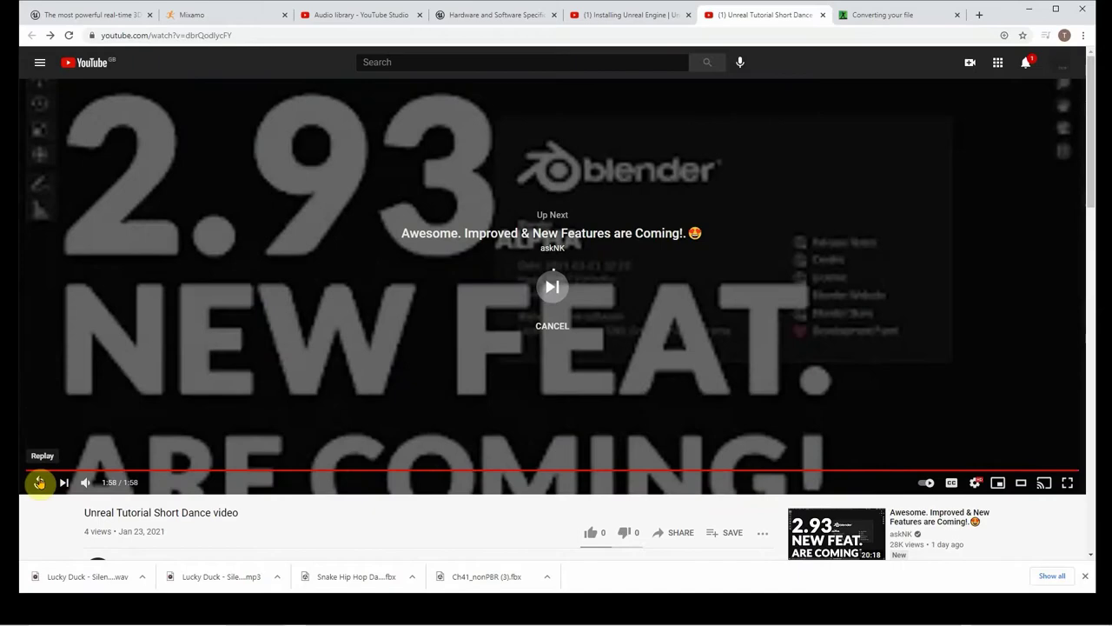
Replay the dance video, then switch to the Unreal Engine homepage tab
{"action": "left_click", "coordinate": [39, 482]}
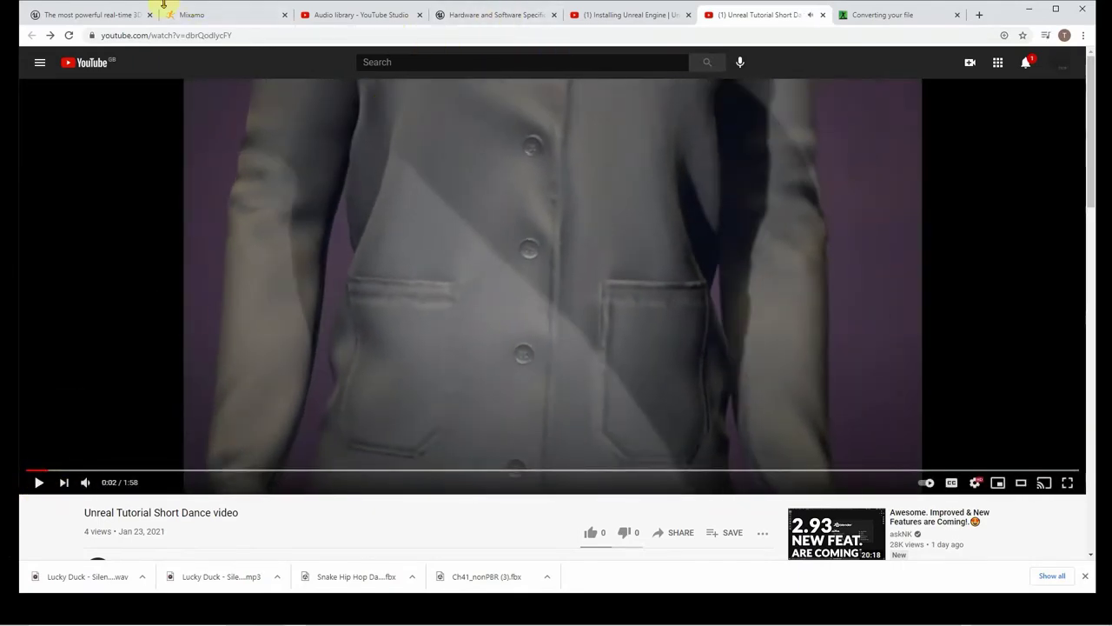
{"action": "left_click", "coordinate": [104, 15]}
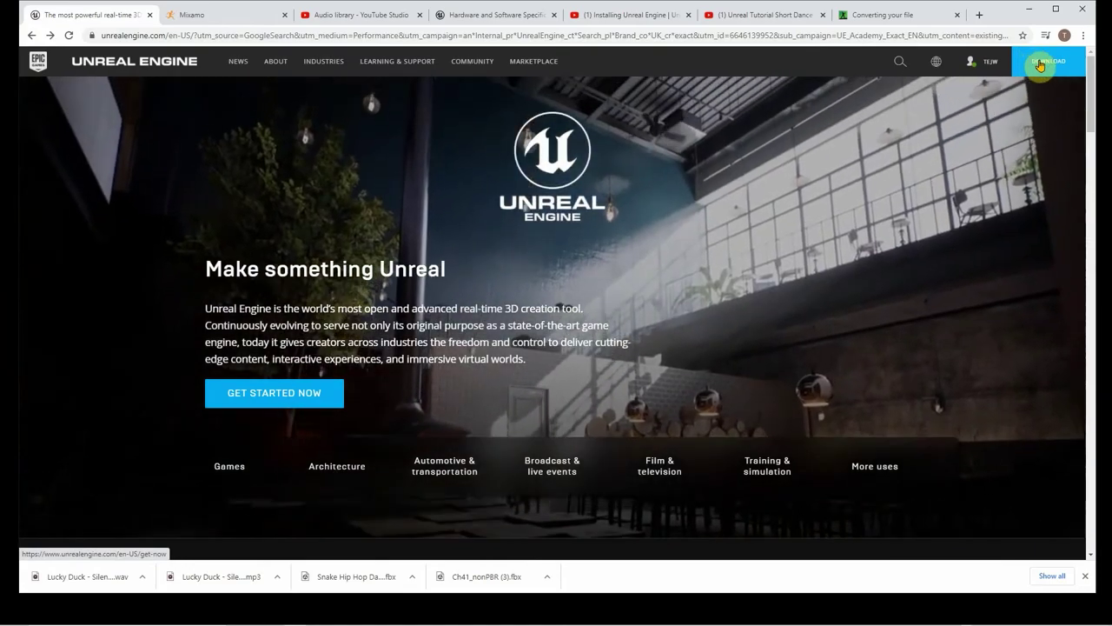
Open the Unreal Engine download page and scroll through its Publishing and Creators licensing options
{"action": "left_click", "coordinate": [1040, 65]}
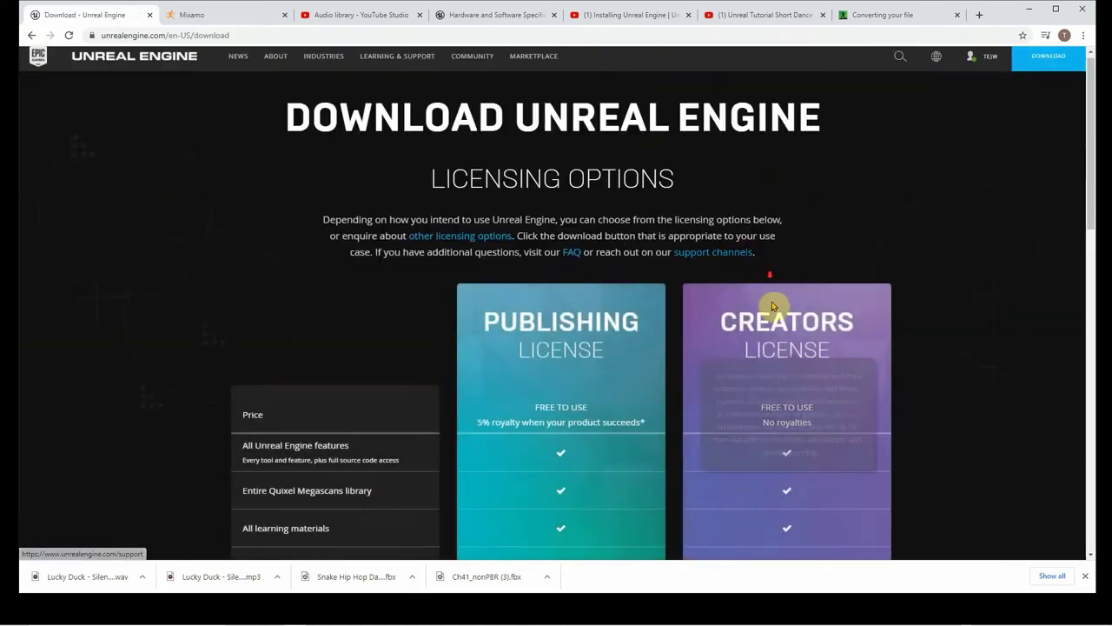
{"action": "scroll", "coordinate": [782, 304], "scroll_direction": "down", "scroll_amount": 5}
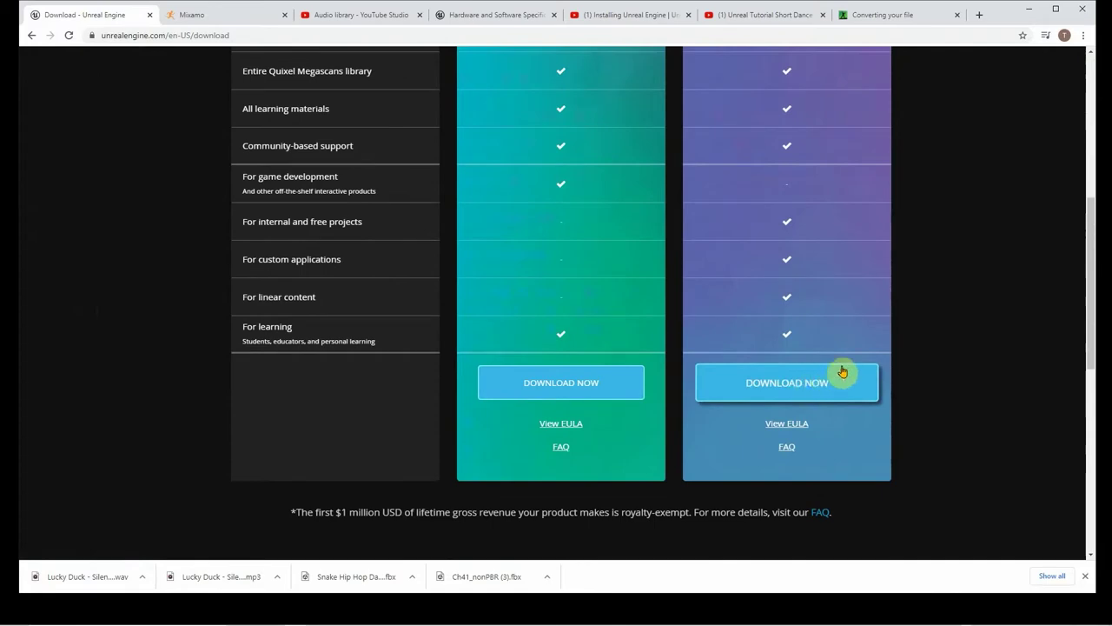
{"action": "scroll", "coordinate": [933, 298], "scroll_direction": "up", "scroll_amount": 1}
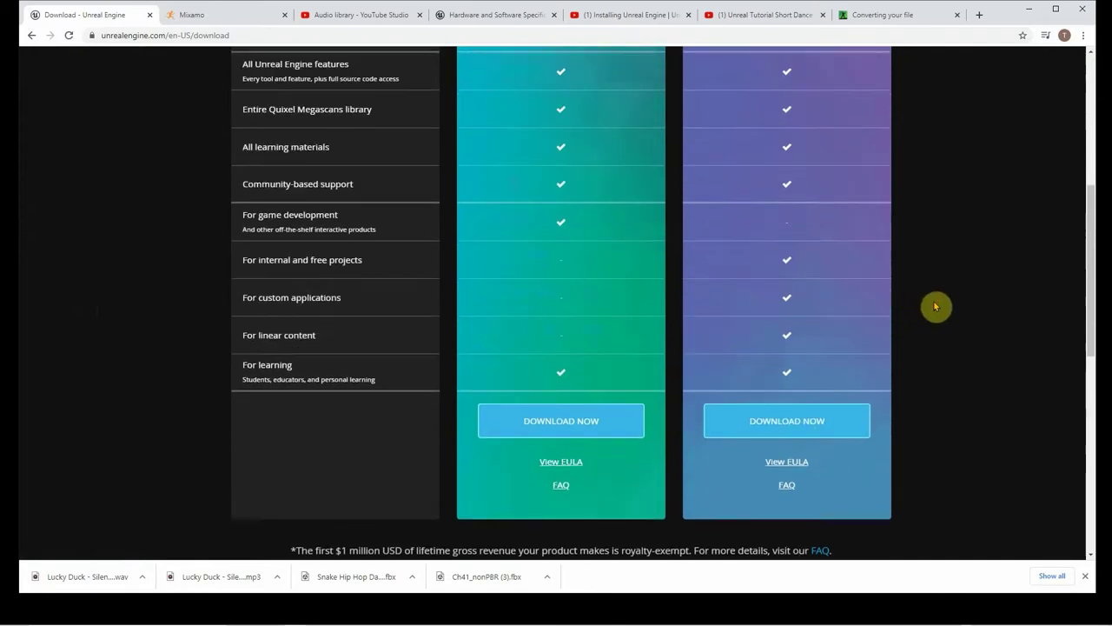
{"action": "scroll", "coordinate": [936, 306], "scroll_direction": "up", "scroll_amount": 5}
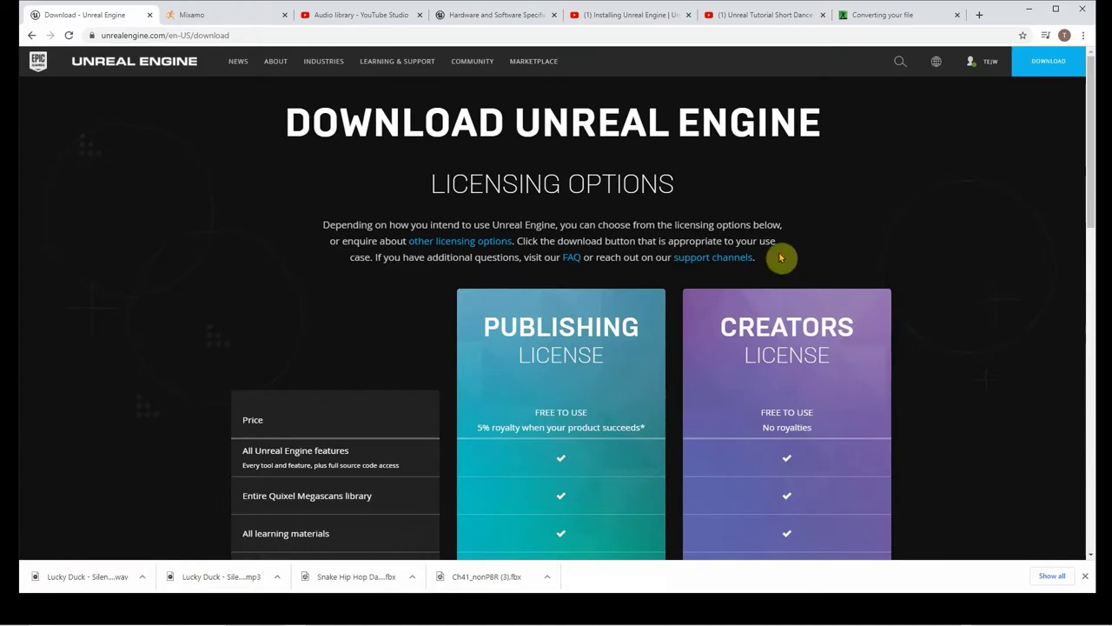
{"action": "mouse_move", "coordinate": [516, 618]}
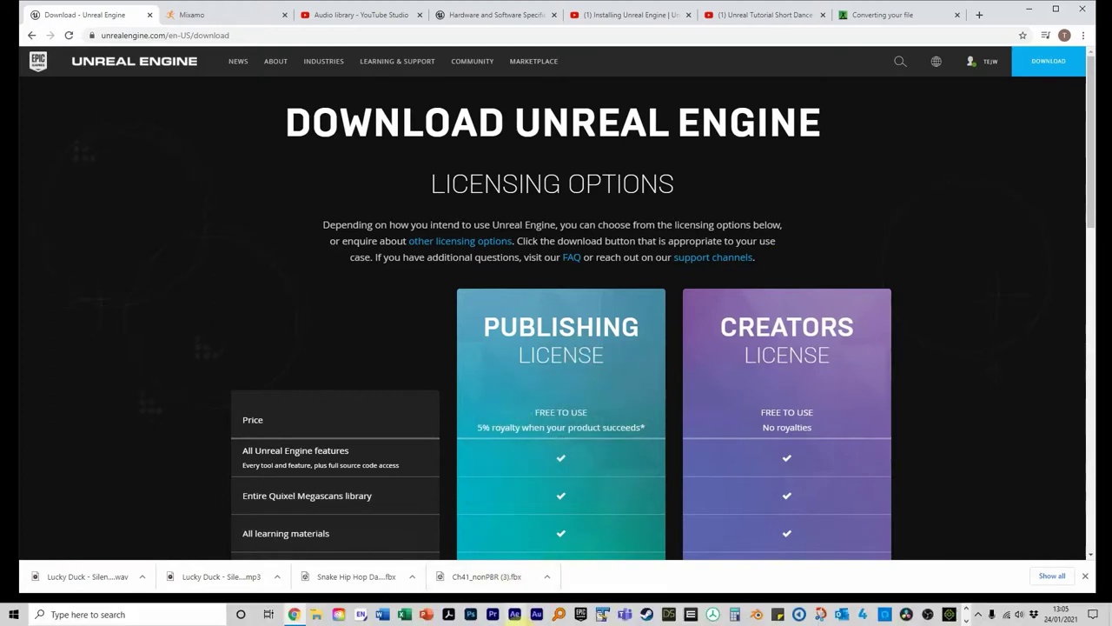
Show the Epic Games Launcher Library with engines 4.26.0 and 4.25.4, removing the added 4.24.3 slot
{"action": "left_click", "coordinate": [581, 614]}
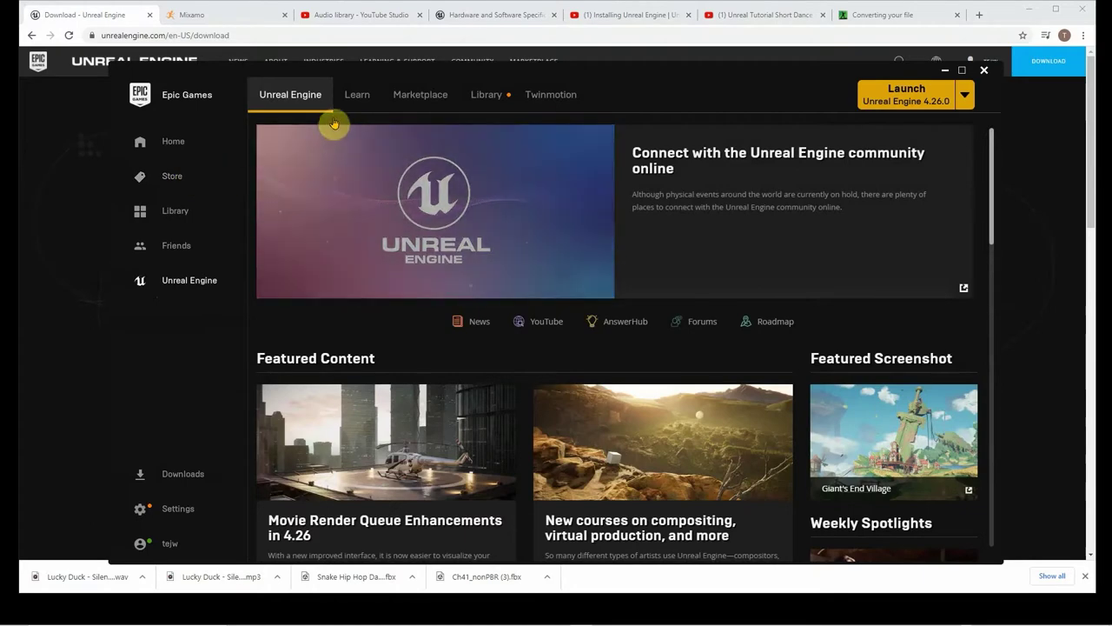
{"action": "left_click", "coordinate": [476, 103]}
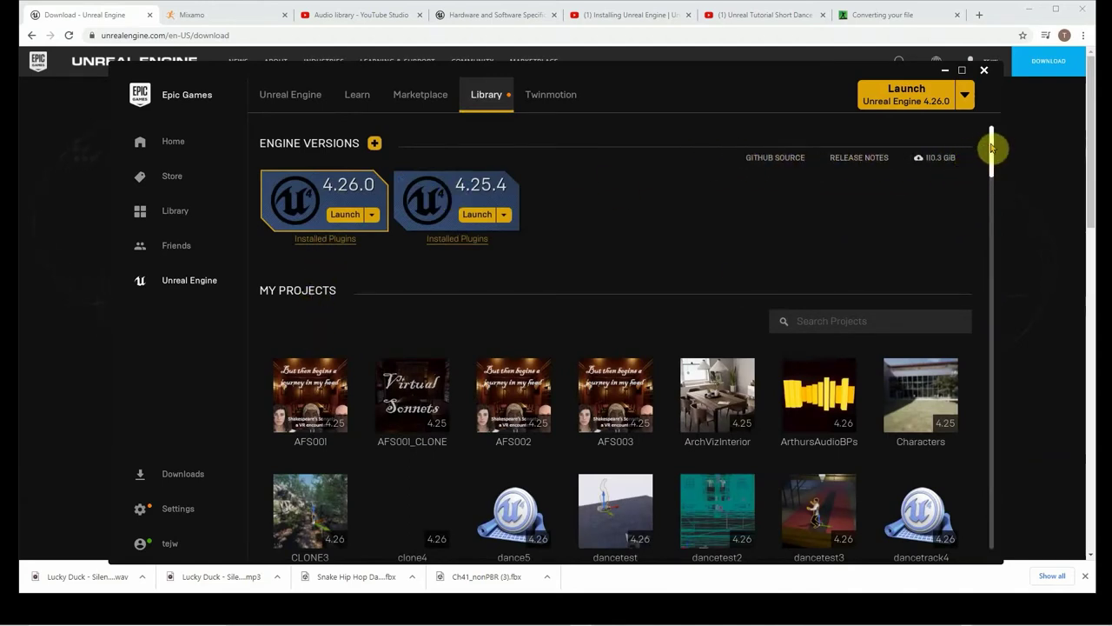
{"action": "mouse_move", "coordinate": [272, 148]}
{"action": "mouse_move", "coordinate": [993, 146]}
{"action": "left_mouse_down"}
{"action": "mouse_move", "coordinate": [979, 205]}
{"action": "mouse_move", "coordinate": [997, 137]}
{"action": "left_mouse_up"}
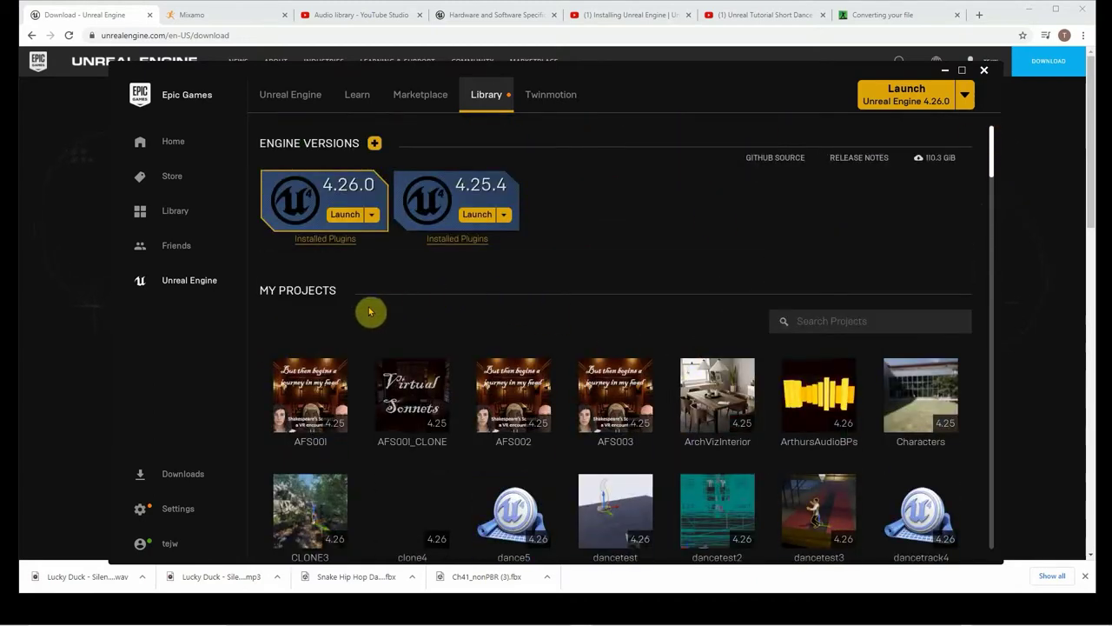
{"action": "left_click", "coordinate": [374, 143]}
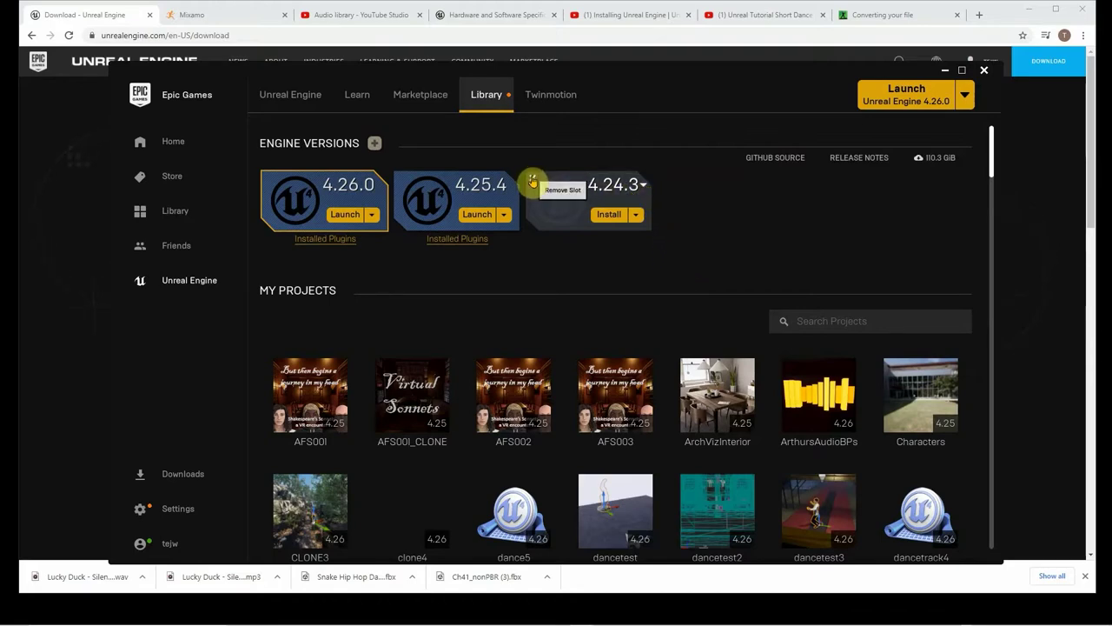
{"action": "left_click", "coordinate": [533, 181]}
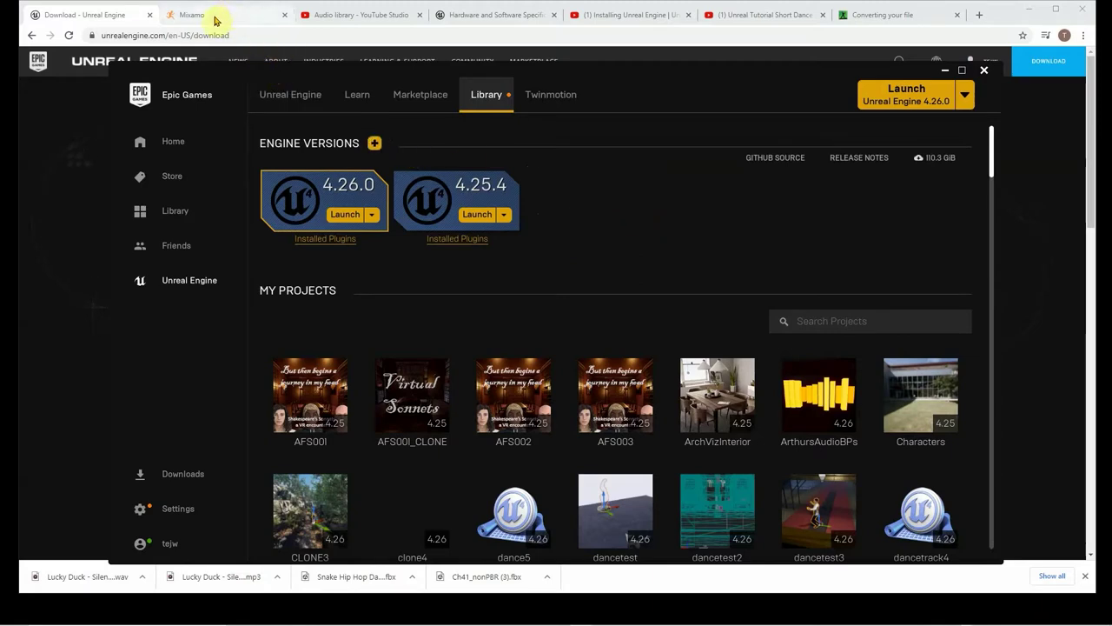
Delete the 'hip' search term in Mixamo's Characters list to show every character
{"action": "left_click", "coordinate": [215, 18]}
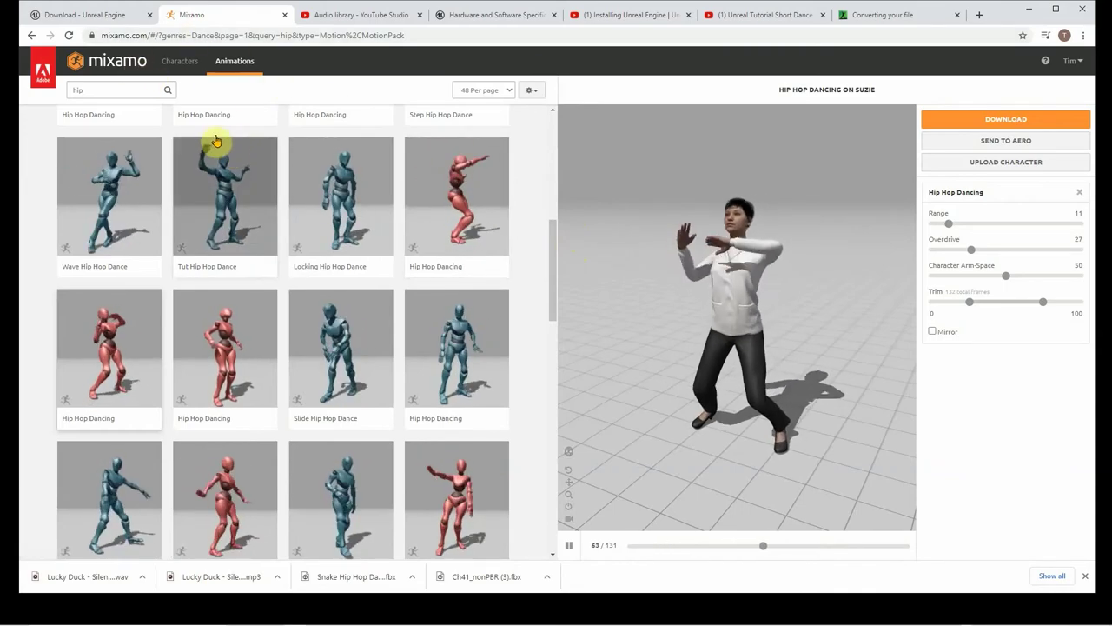
{"action": "left_click", "coordinate": [182, 64]}
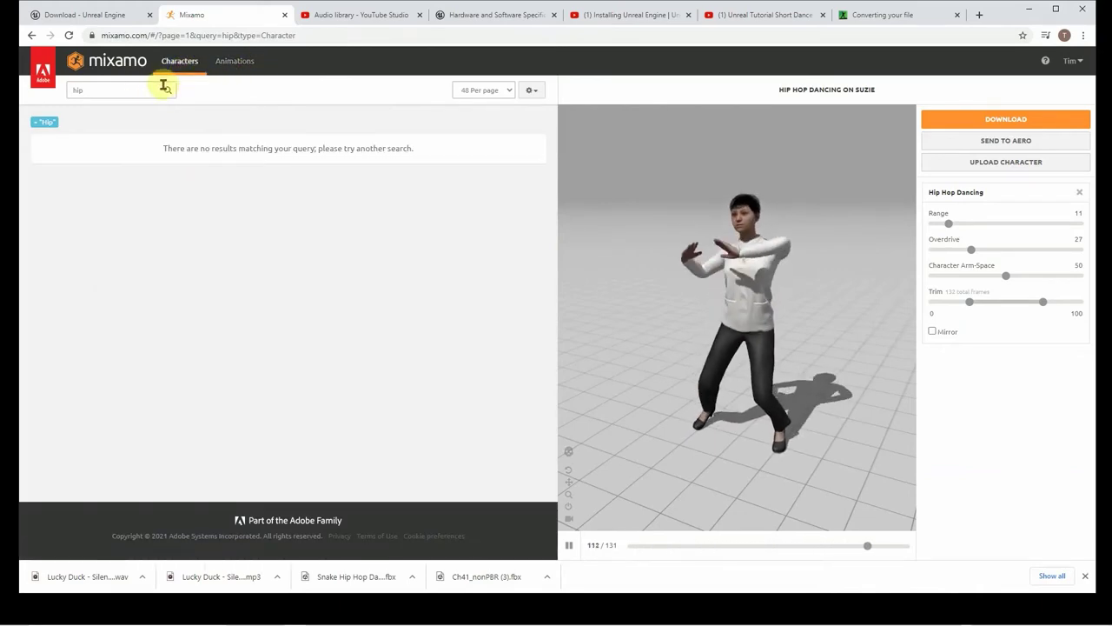
{"action": "key", "text": "BackSpace"}
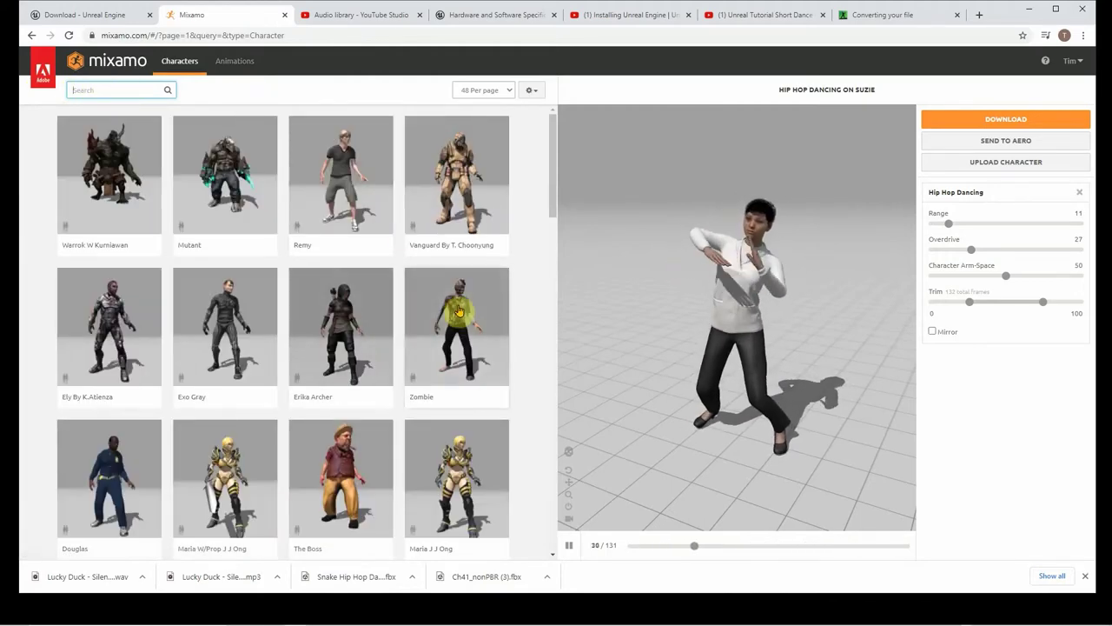
{"action": "left_click_drag", "start_coordinate": [553, 179], "coordinate": [534, 211]}
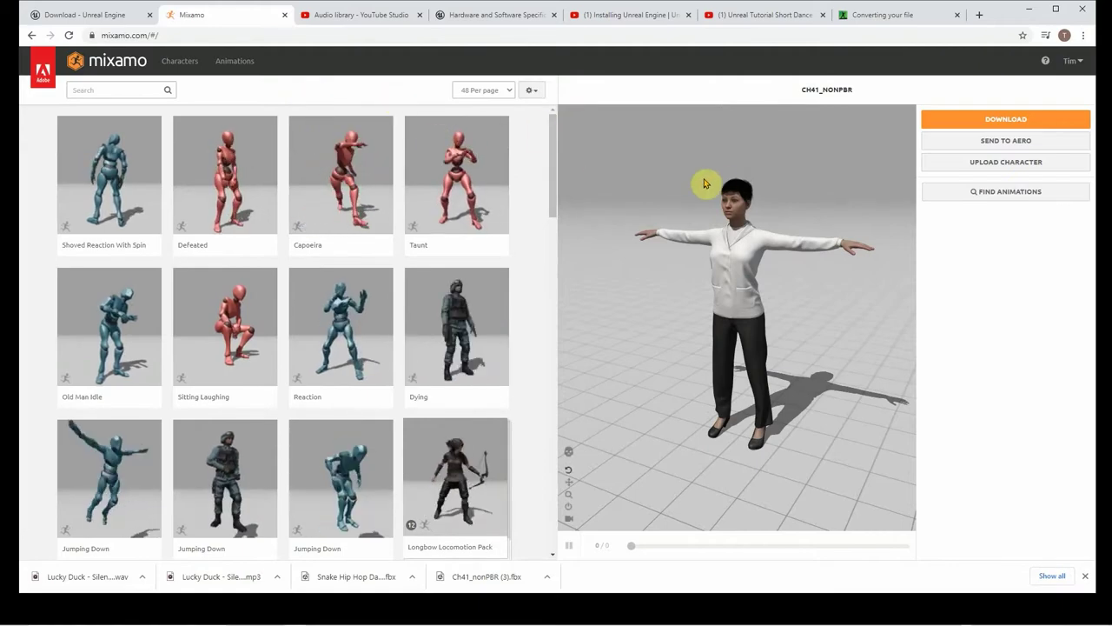
Pick Malcolm from the second page of Mixamo characters and confirm using him
{"action": "left_click", "coordinate": [184, 72]}
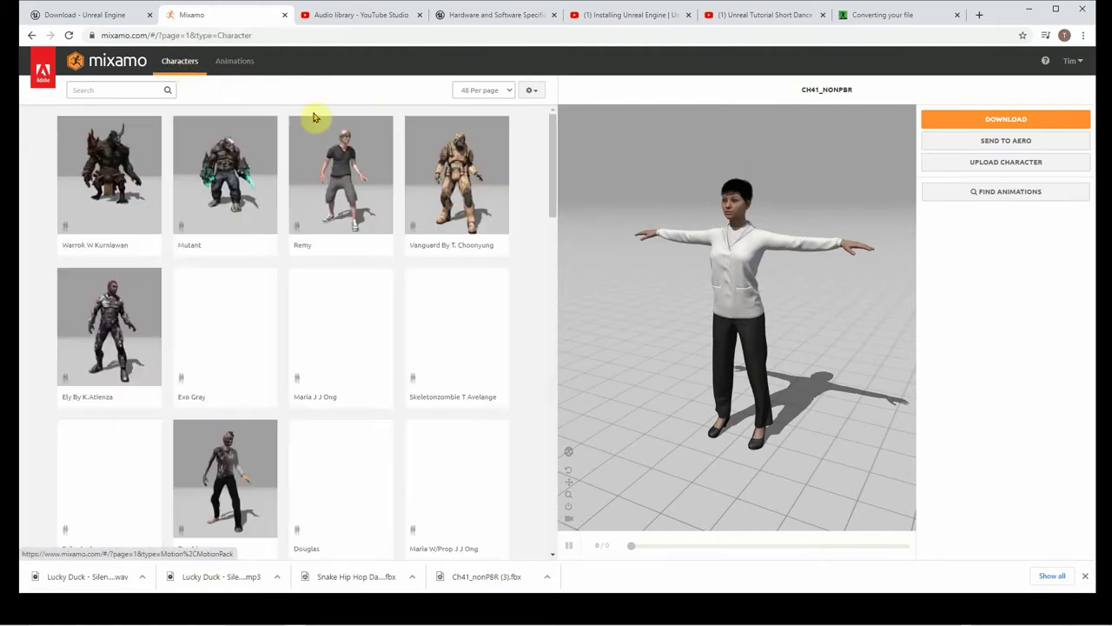
{"action": "left_click_drag", "start_coordinate": [551, 134], "coordinate": [544, 467]}
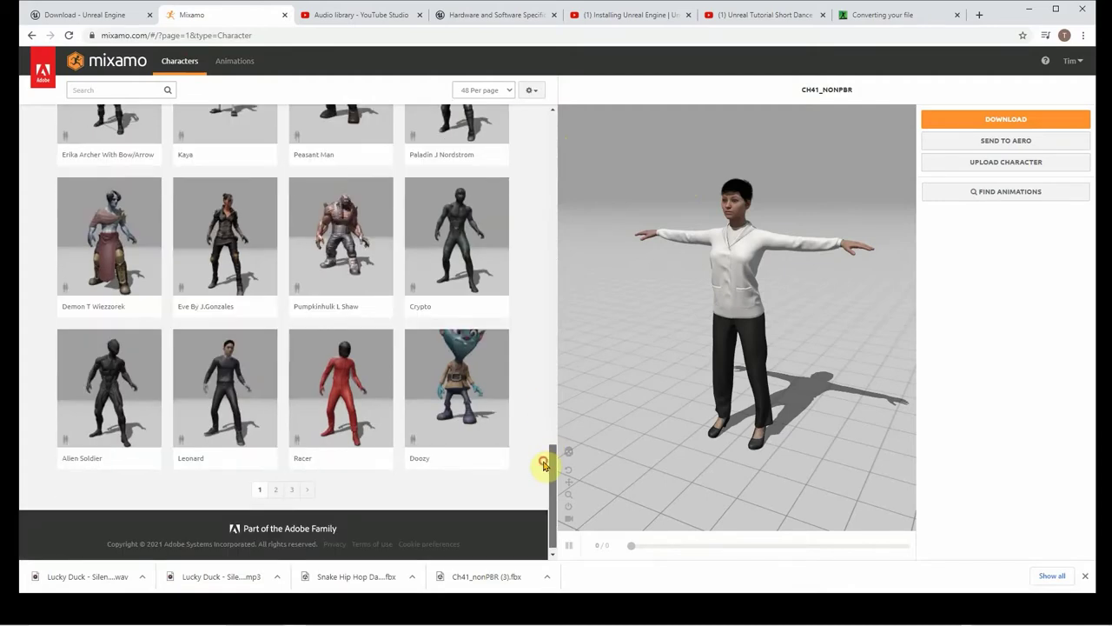
{"action": "left_click", "coordinate": [308, 493]}
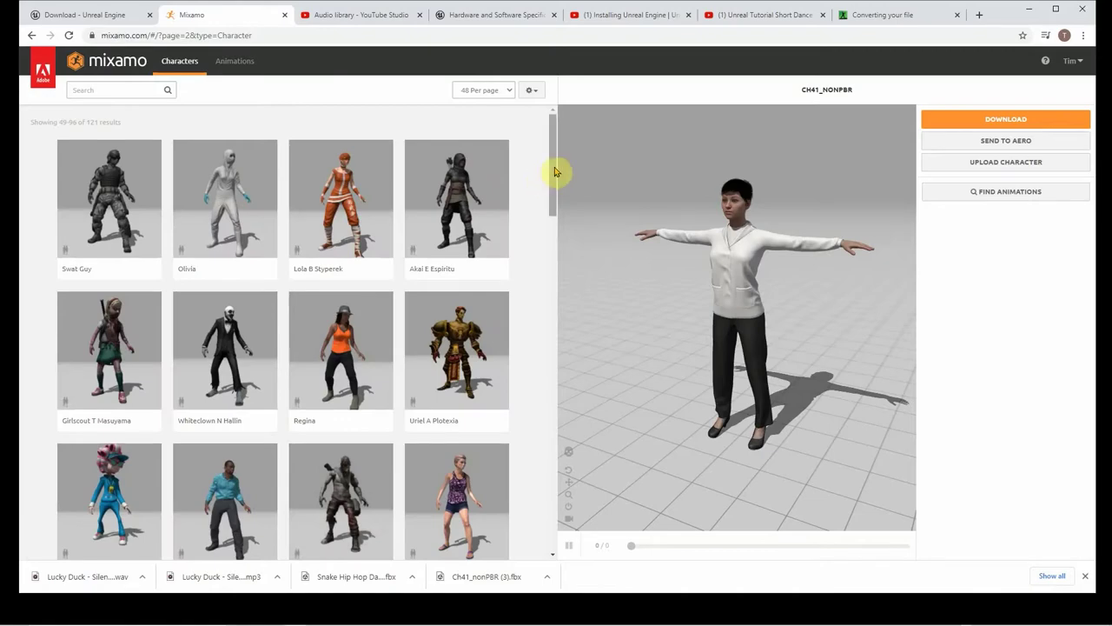
{"action": "left_click_drag", "start_coordinate": [552, 171], "coordinate": [521, 532]}
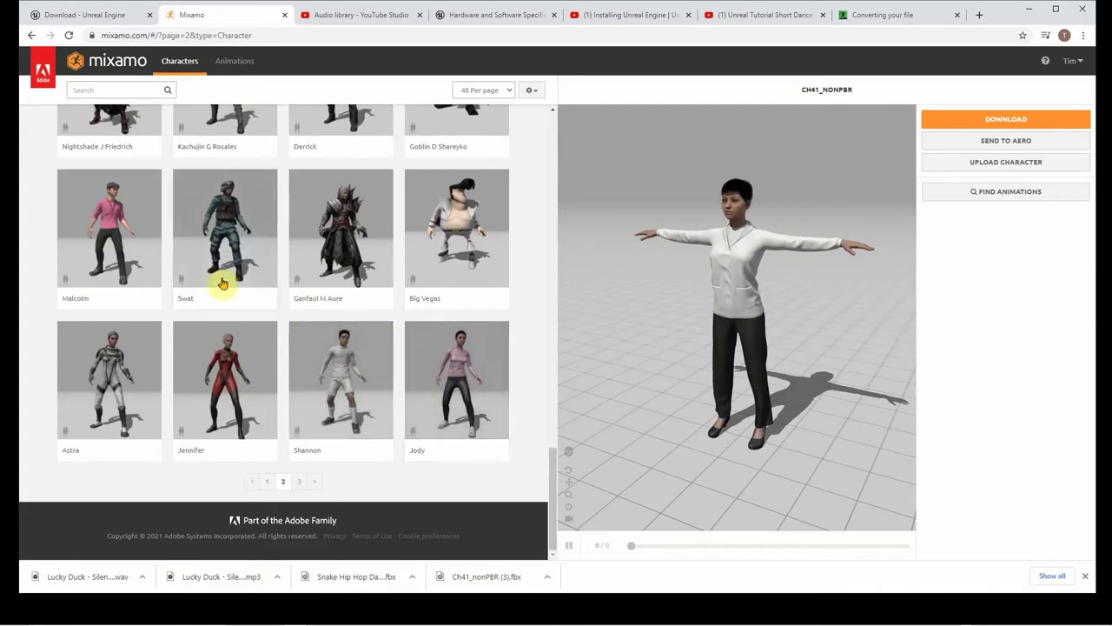
{"action": "left_click", "coordinate": [126, 232]}
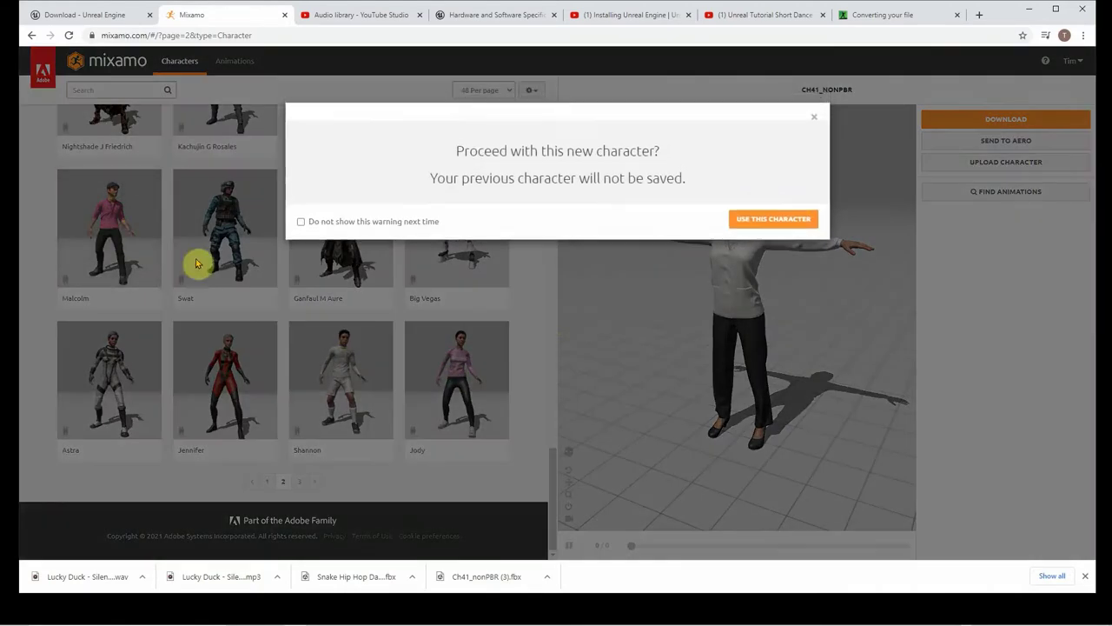
{"action": "left_click", "coordinate": [782, 221]}
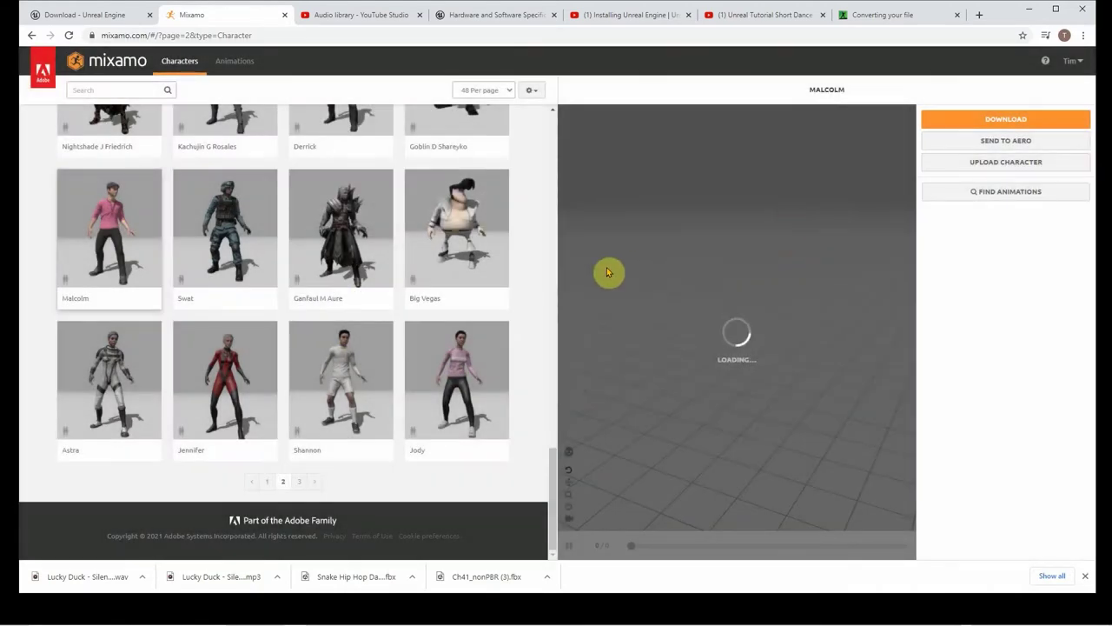
Download Malcolm as malcolm.fbx in FBX Binary format with a T-pose
{"action": "left_click", "coordinate": [975, 117]}
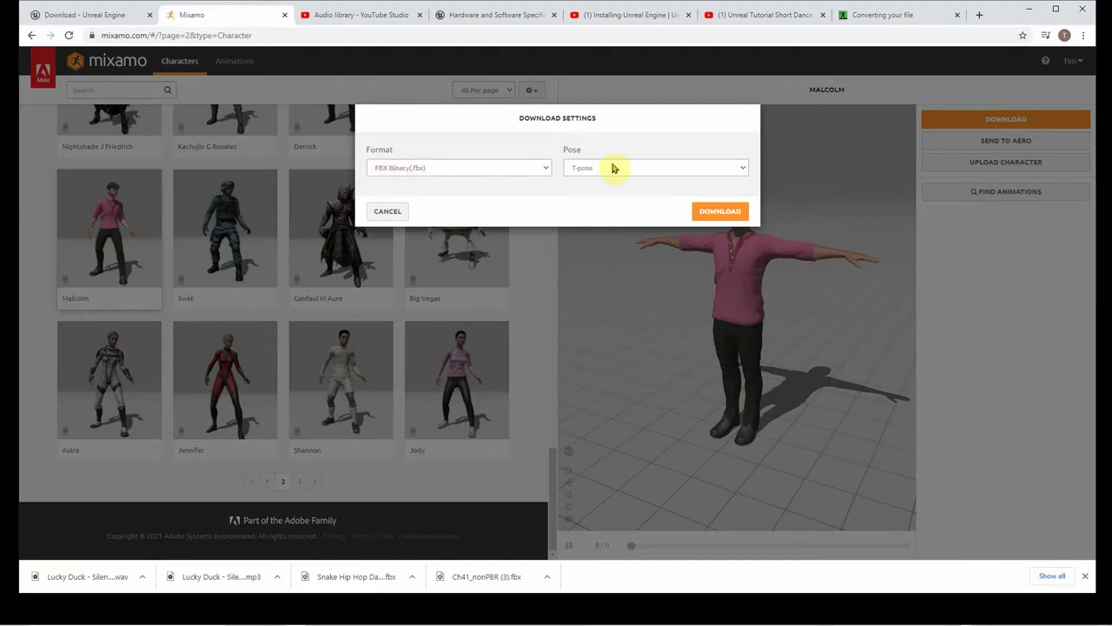
{"action": "left_click", "coordinate": [709, 214]}
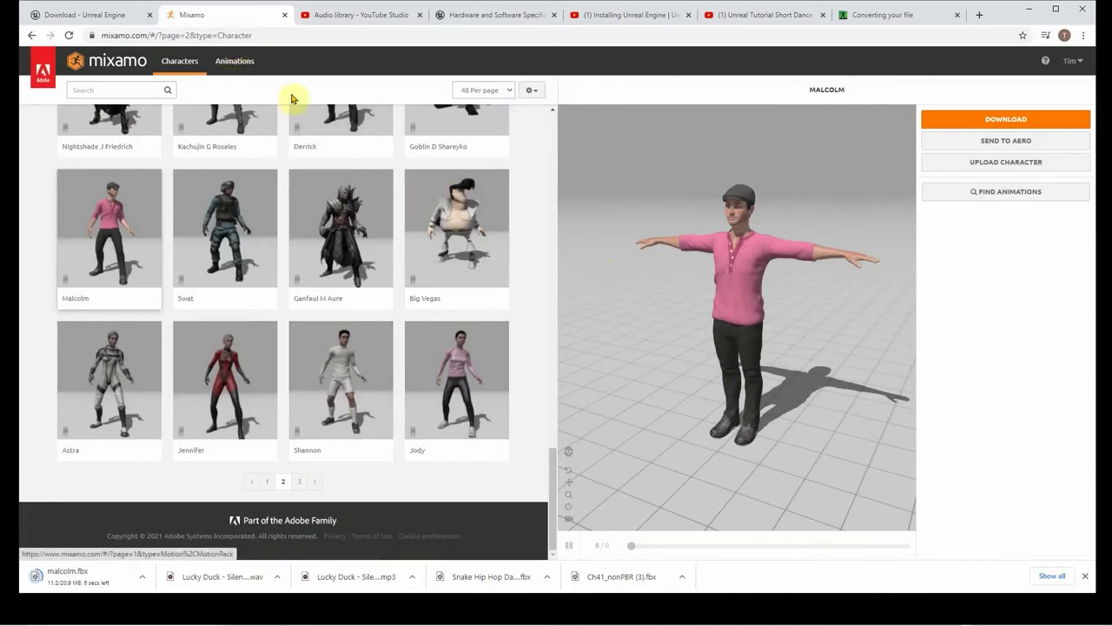
{"action": "left_click", "coordinate": [231, 62]}
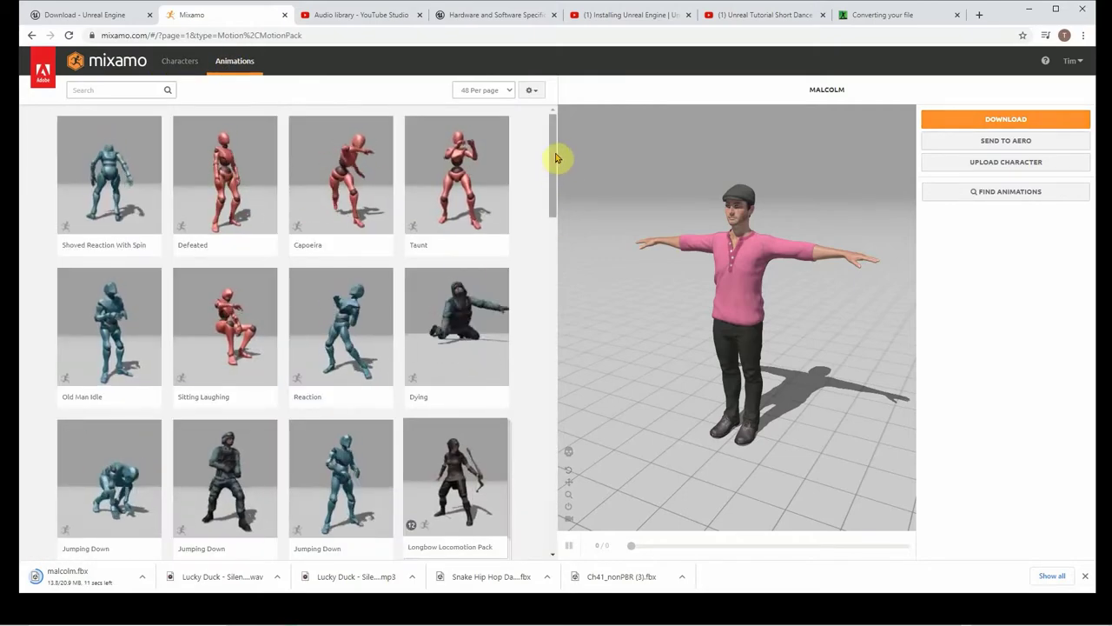
Scroll through the animation library and reveal the Animation Genre filter checkboxes
{"action": "left_click_drag", "start_coordinate": [552, 162], "coordinate": [516, 513]}
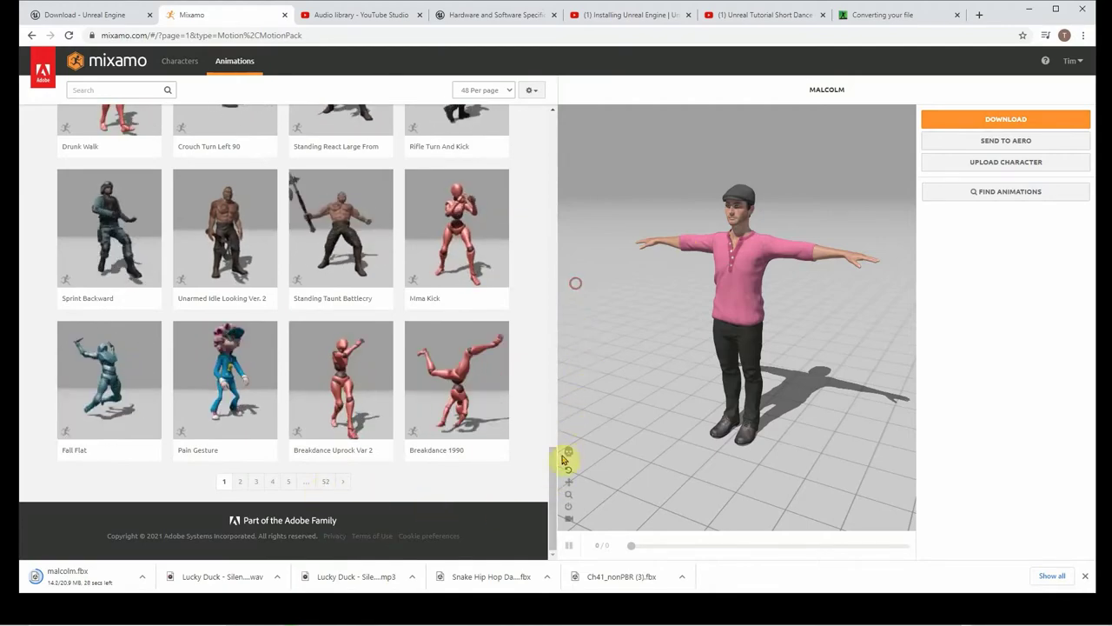
{"action": "left_click_drag", "start_coordinate": [553, 467], "coordinate": [592, 99]}
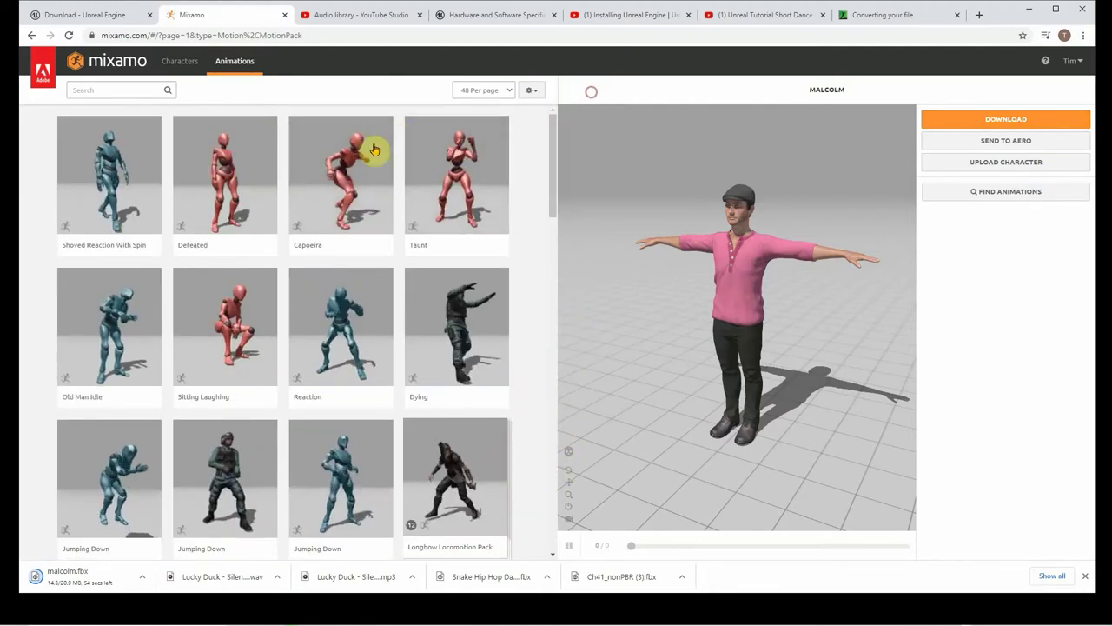
{"action": "left_click", "coordinate": [102, 88]}
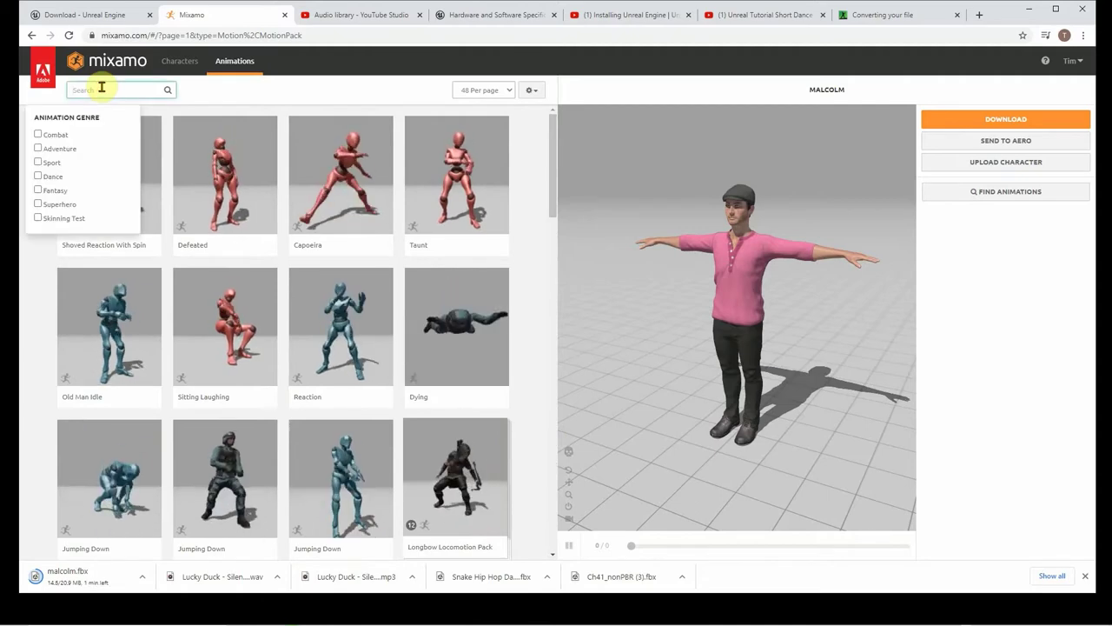
Filter animations to the Dance genre with a 'hip' search, listing 147 hip hop results
{"action": "left_click", "coordinate": [37, 179]}
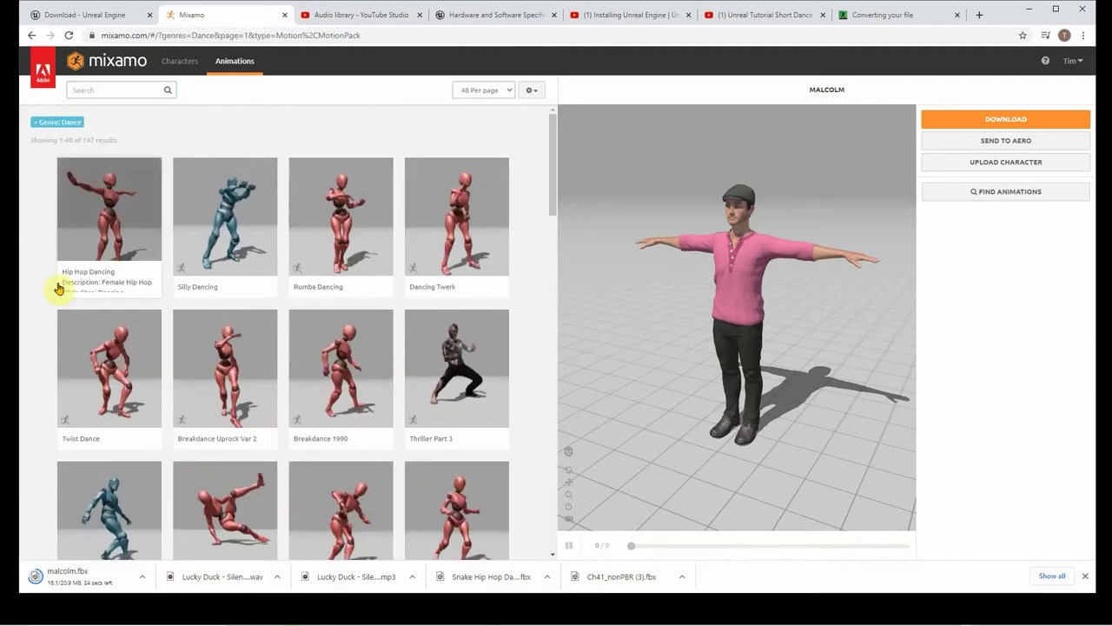
{"action": "left_click", "coordinate": [108, 88]}
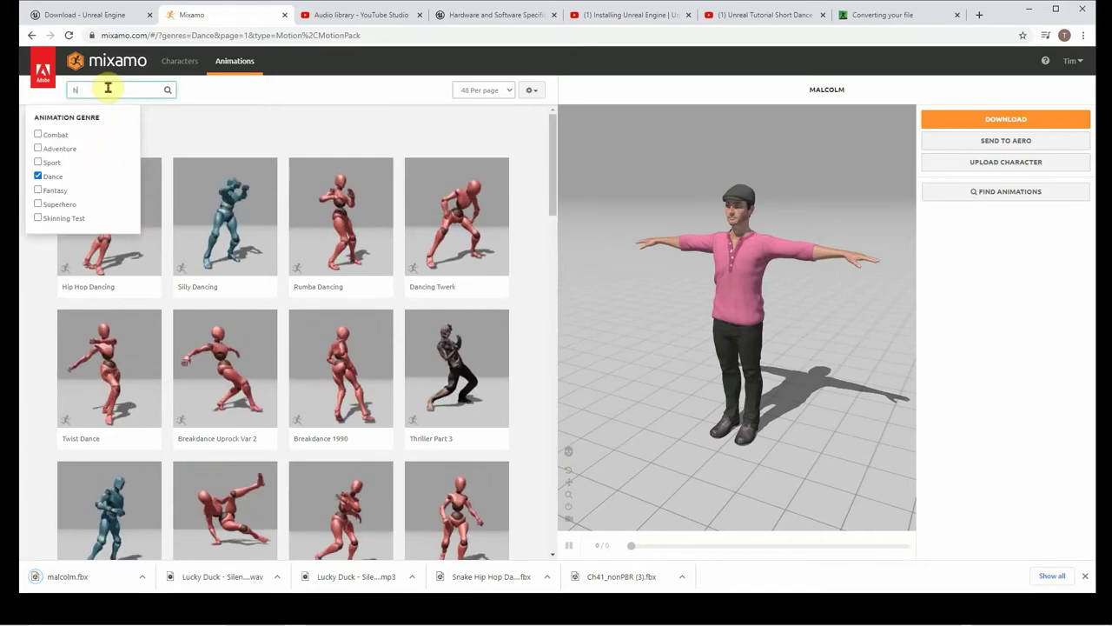
{"action": "type", "text": "hip"}
{"action": "key", "text": "Return"}
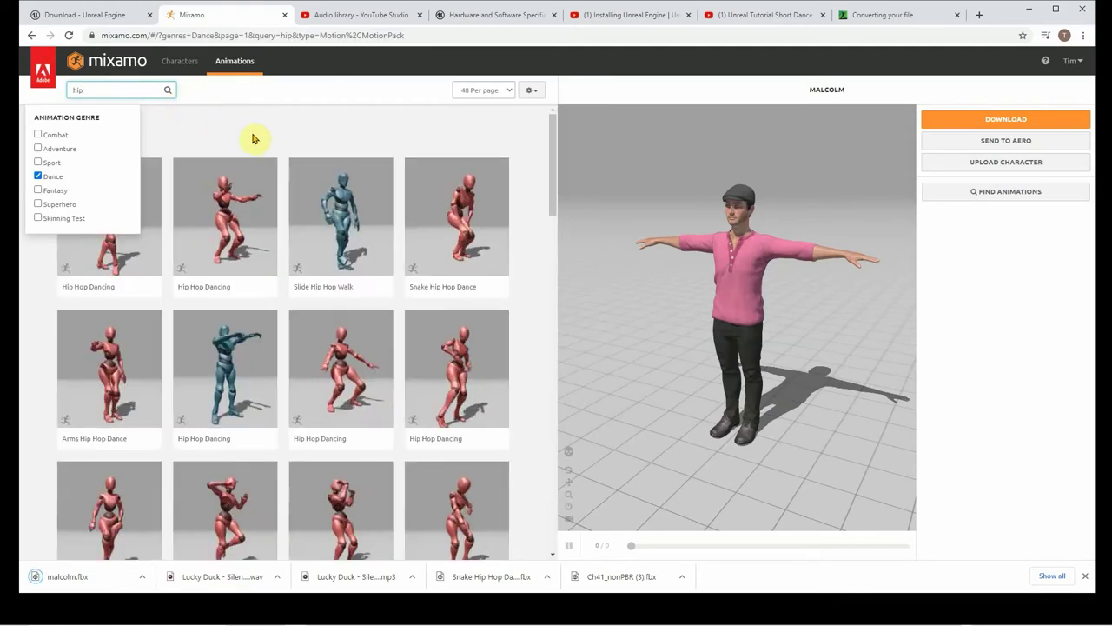
{"action": "left_click", "coordinate": [224, 121]}
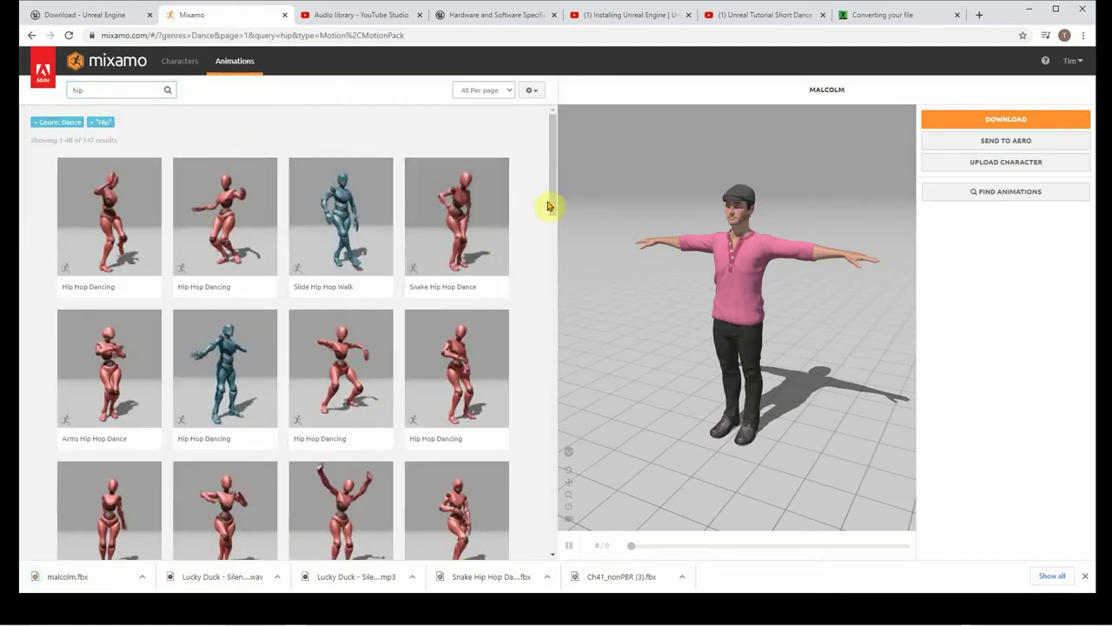
{"action": "left_click_drag", "start_coordinate": [556, 179], "coordinate": [511, 100]}
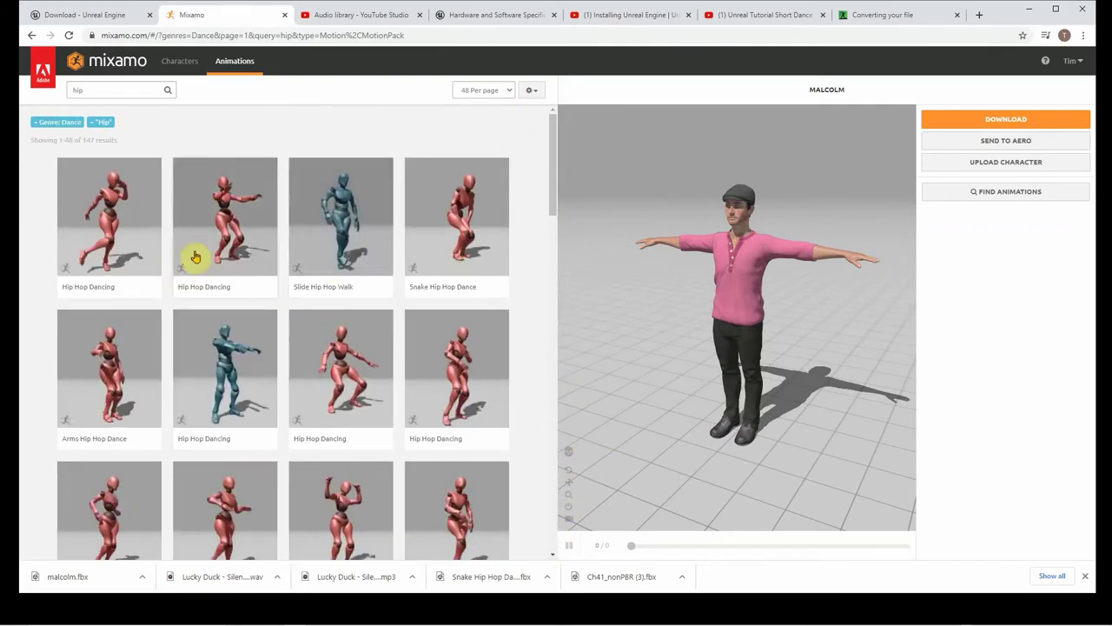
{"action": "left_click_drag", "start_coordinate": [551, 182], "coordinate": [546, 247]}
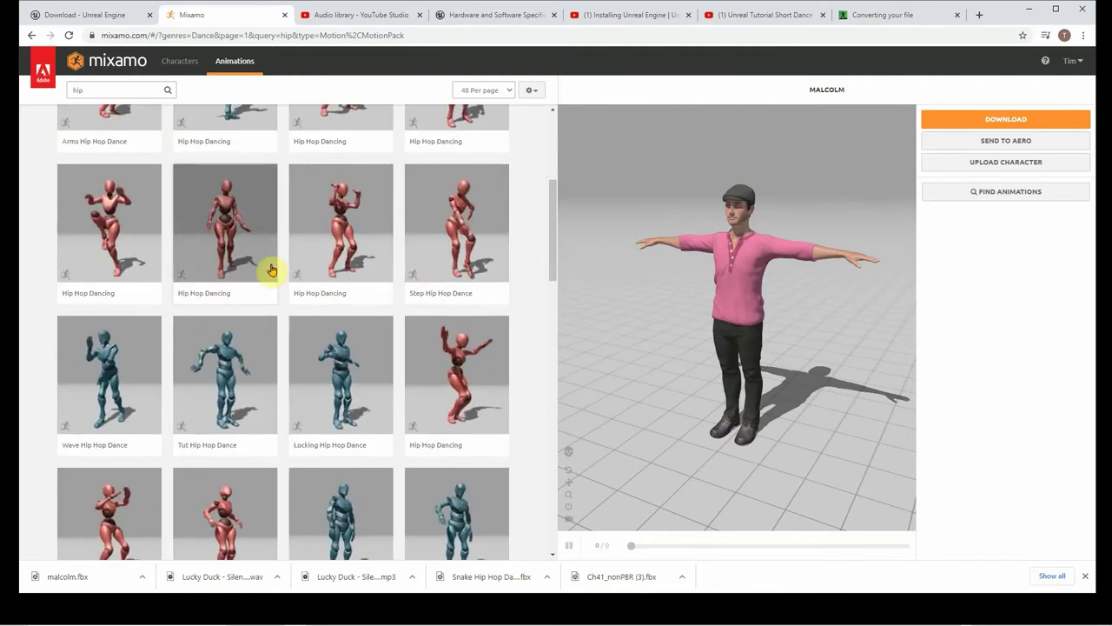
Preview Hip Hop Dancing, then the 510-frame Locking Hip Hop Dance on Malcolm
{"action": "left_click", "coordinate": [244, 246]}
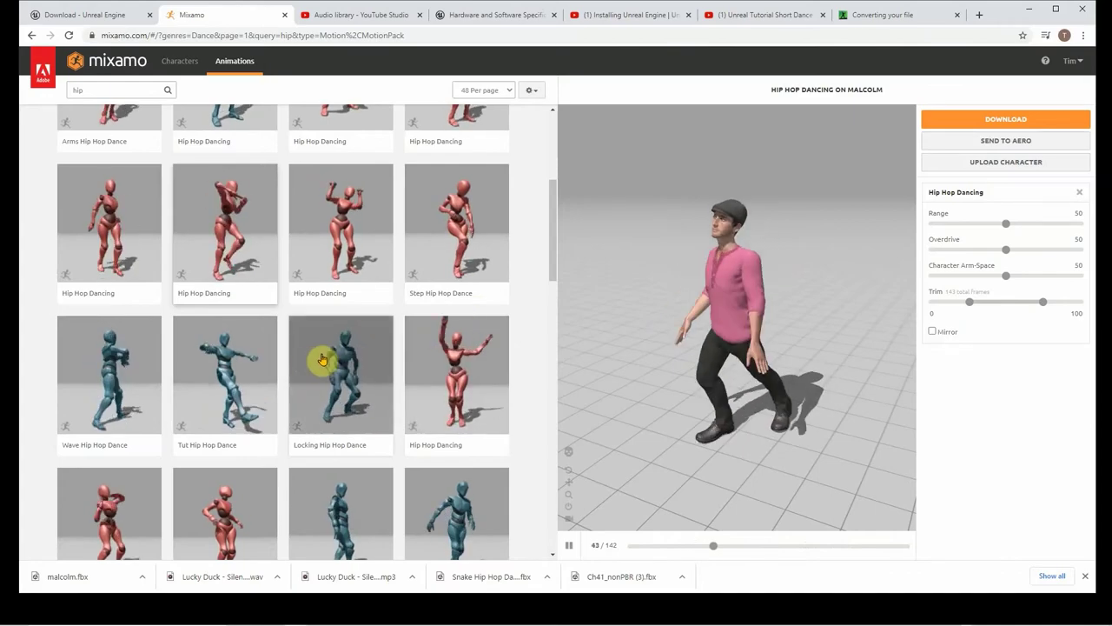
{"action": "left_click", "coordinate": [347, 370]}
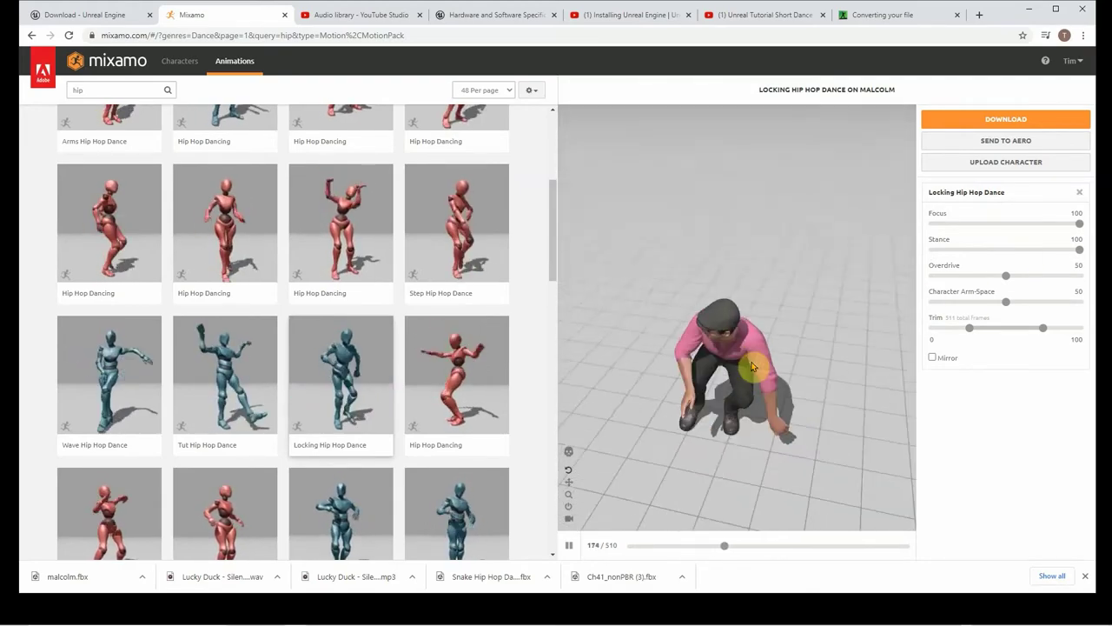
{"action": "mouse_move", "coordinate": [728, 341]}
{"action": "left_mouse_down"}
{"action": "mouse_move", "coordinate": [736, 425]}
{"action": "mouse_move", "coordinate": [839, 365]}
{"action": "mouse_move", "coordinate": [770, 330]}
{"action": "mouse_move", "coordinate": [738, 339]}
{"action": "left_mouse_up"}
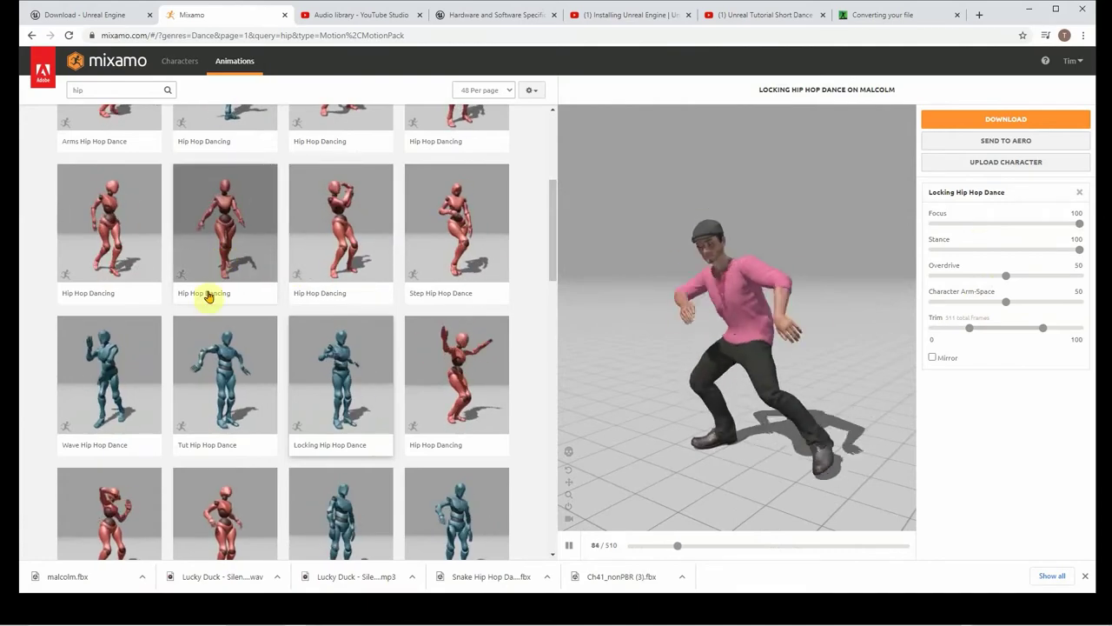
Preview the Wave Hip Hop Dance, then set Character Arm-Space to 52 and Focus to 100
{"action": "left_click", "coordinate": [138, 387]}
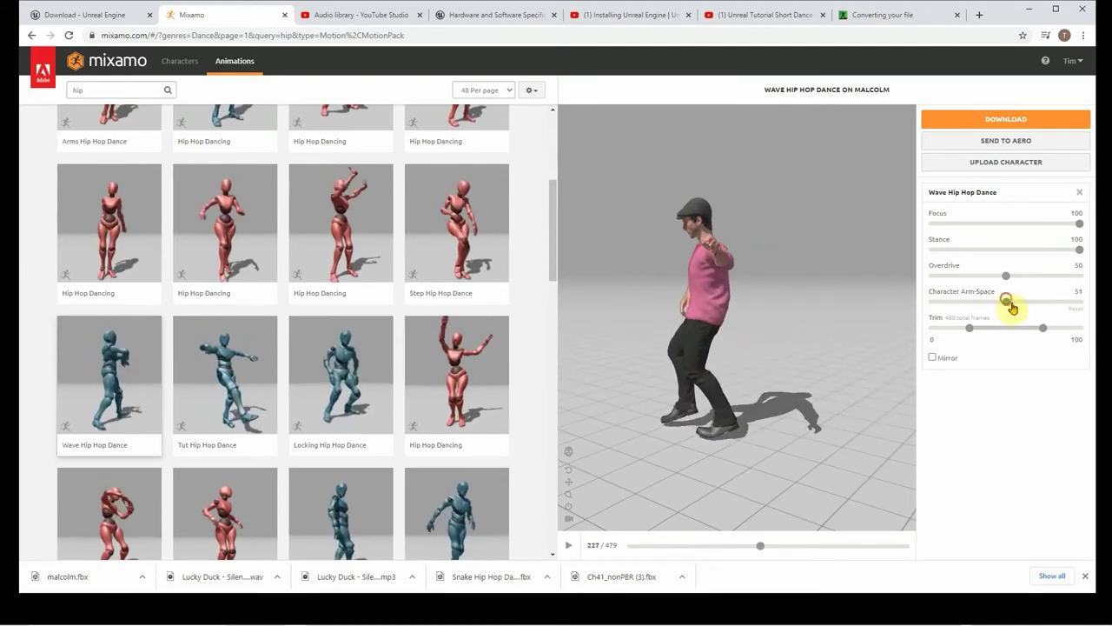
{"action": "left_click_drag", "start_coordinate": [1013, 308], "coordinate": [1100, 295]}
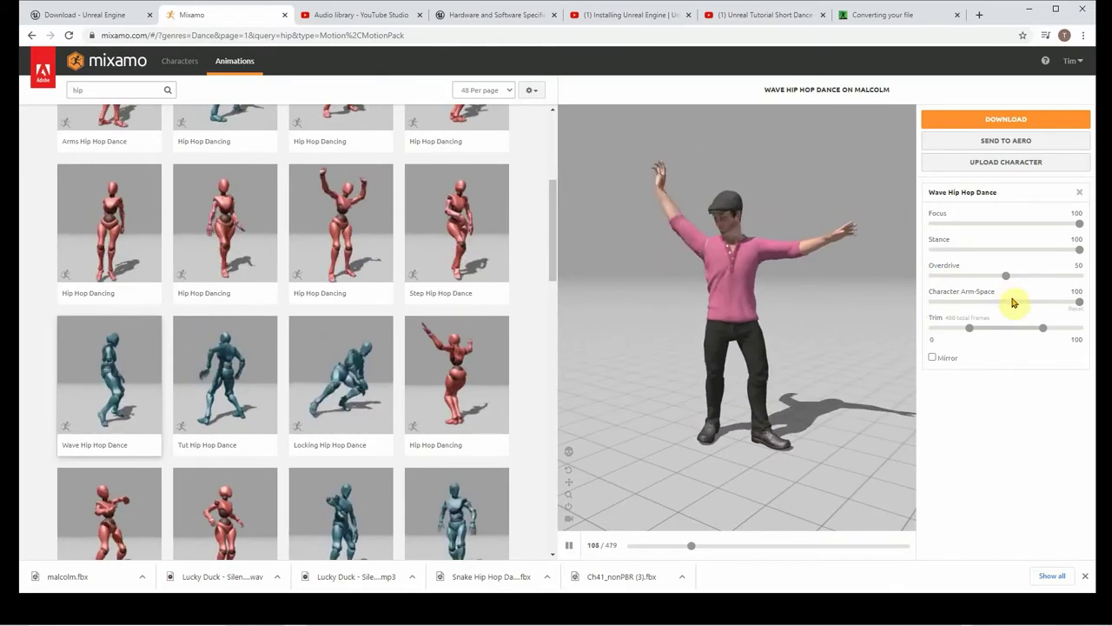
{"action": "left_click", "coordinate": [1008, 302]}
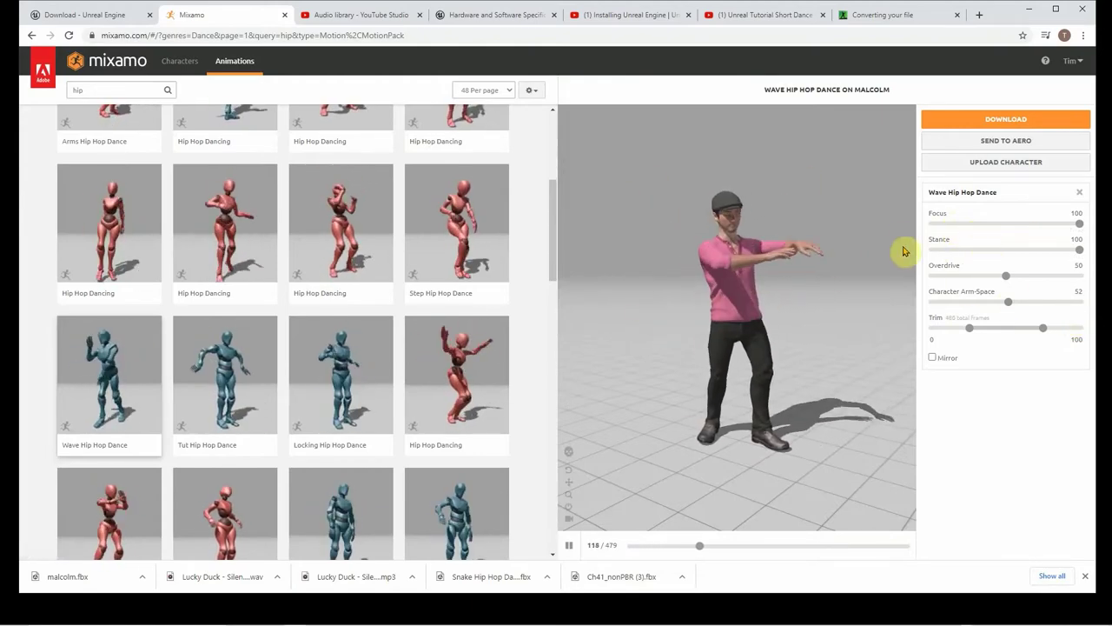
{"action": "left_click", "coordinate": [1076, 214]}
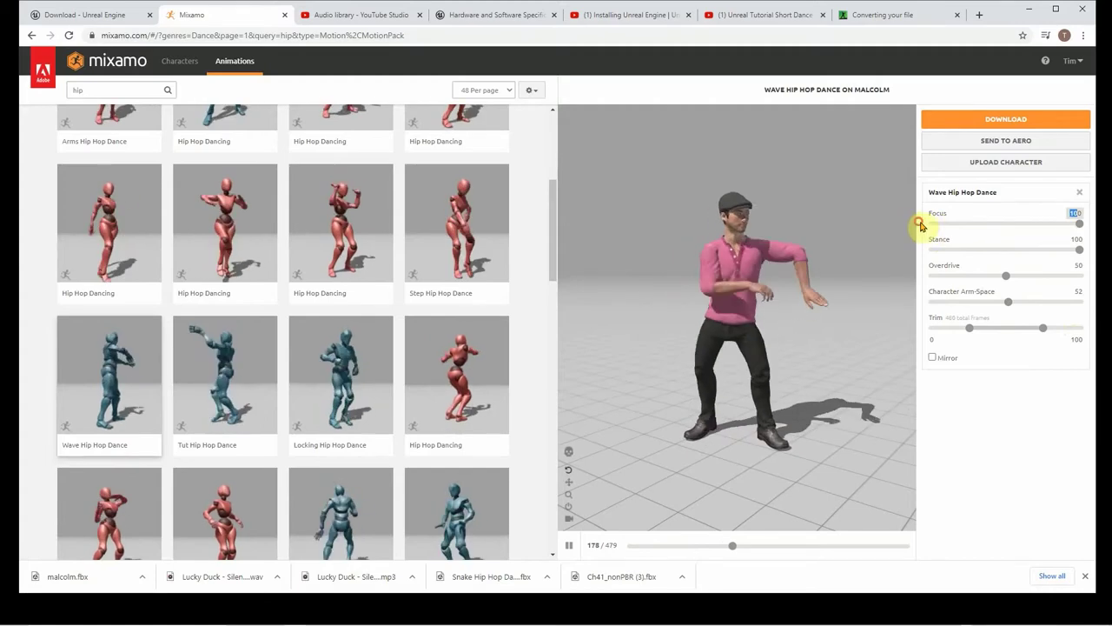
{"action": "left_click_drag", "start_coordinate": [1080, 225], "coordinate": [918, 223]}
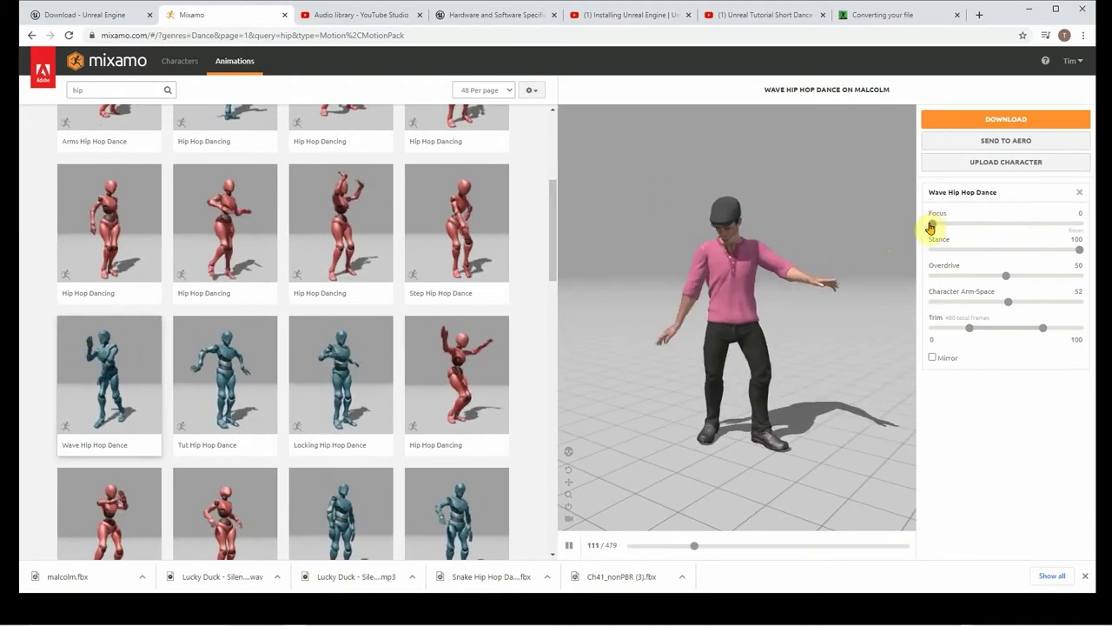
{"action": "left_click_drag", "start_coordinate": [931, 229], "coordinate": [1105, 233]}
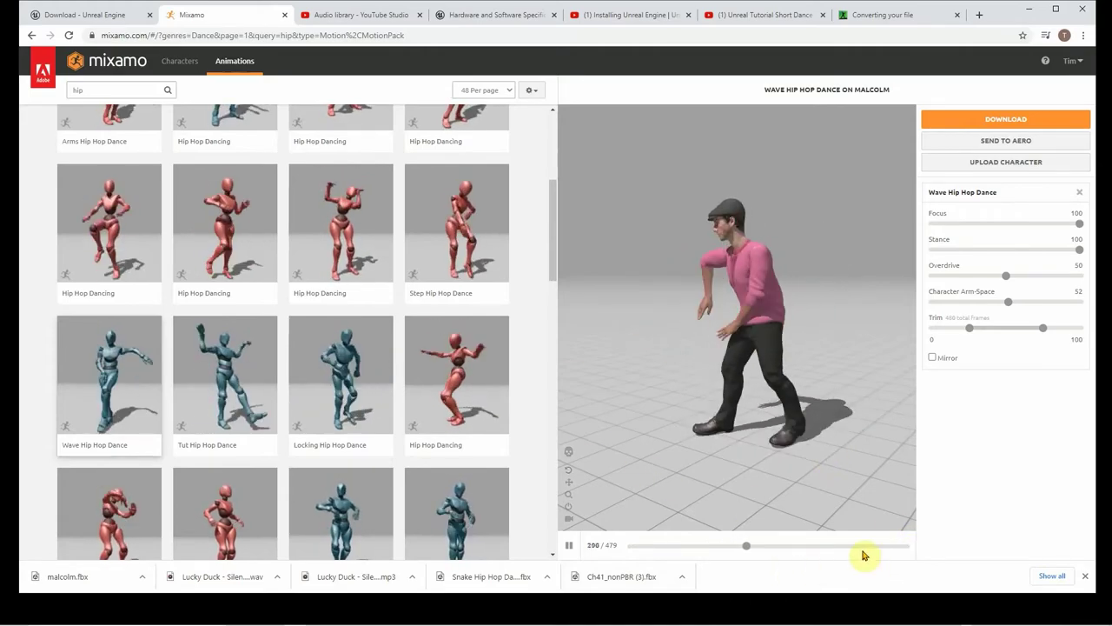
Download the Wave Hip Hop Dance as FBX Binary with Skin set to Without Skin
{"action": "left_click", "coordinate": [963, 117]}
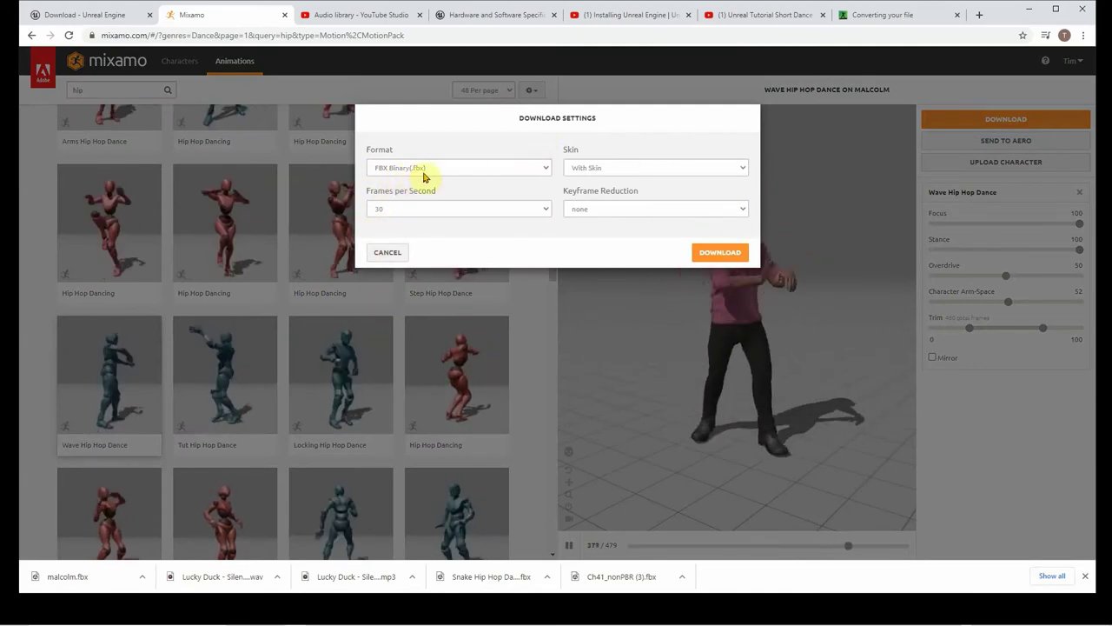
{"action": "left_click", "coordinate": [609, 169]}
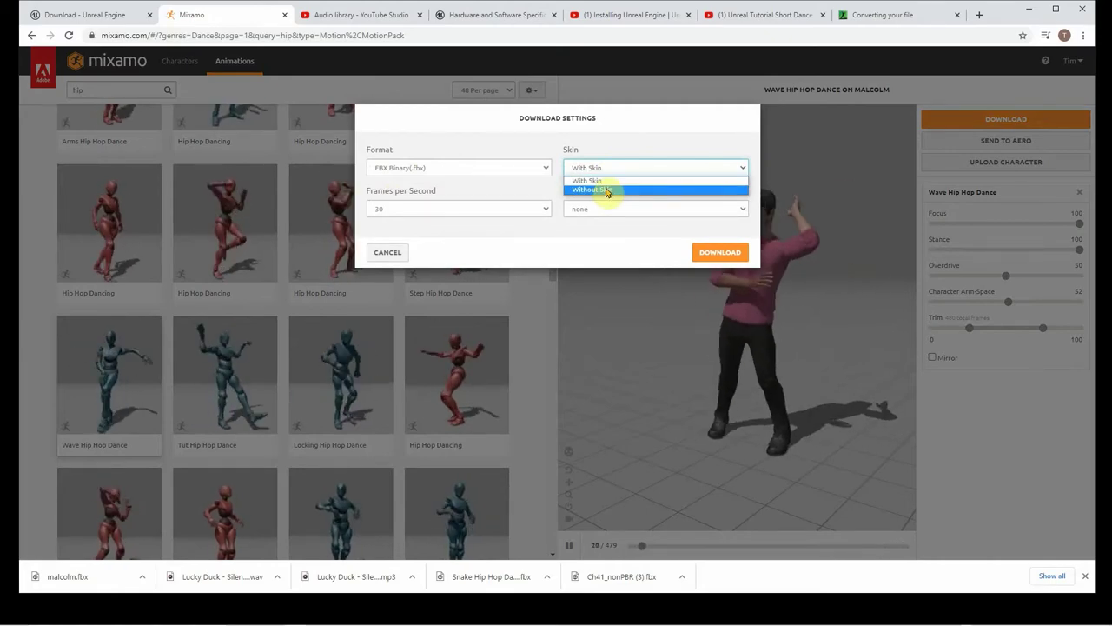
{"action": "left_click", "coordinate": [606, 190]}
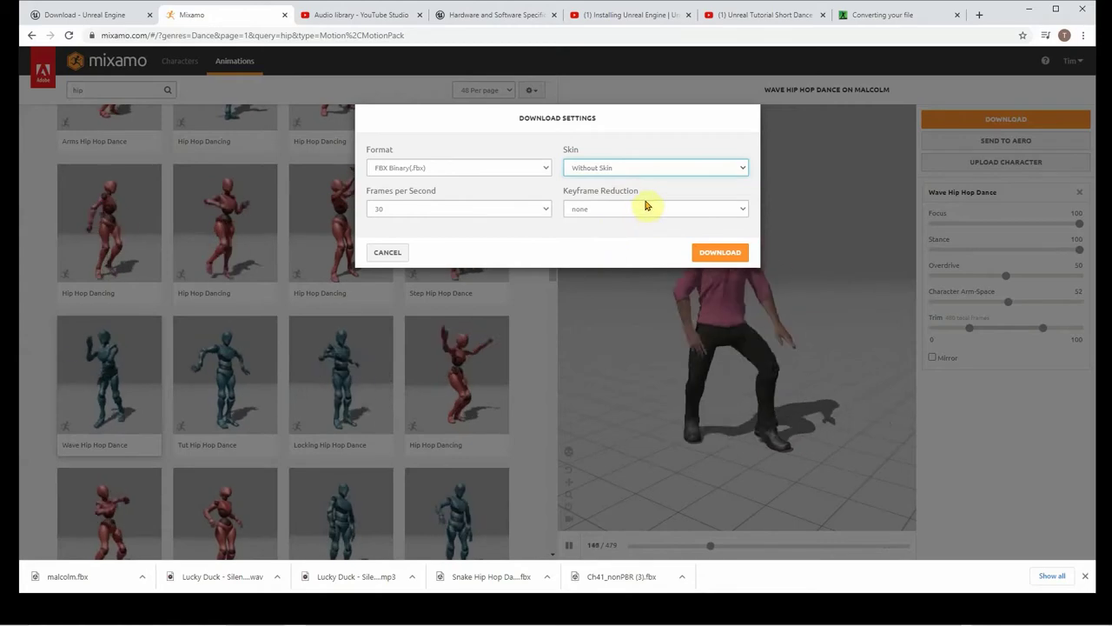
{"action": "left_click", "coordinate": [708, 251]}
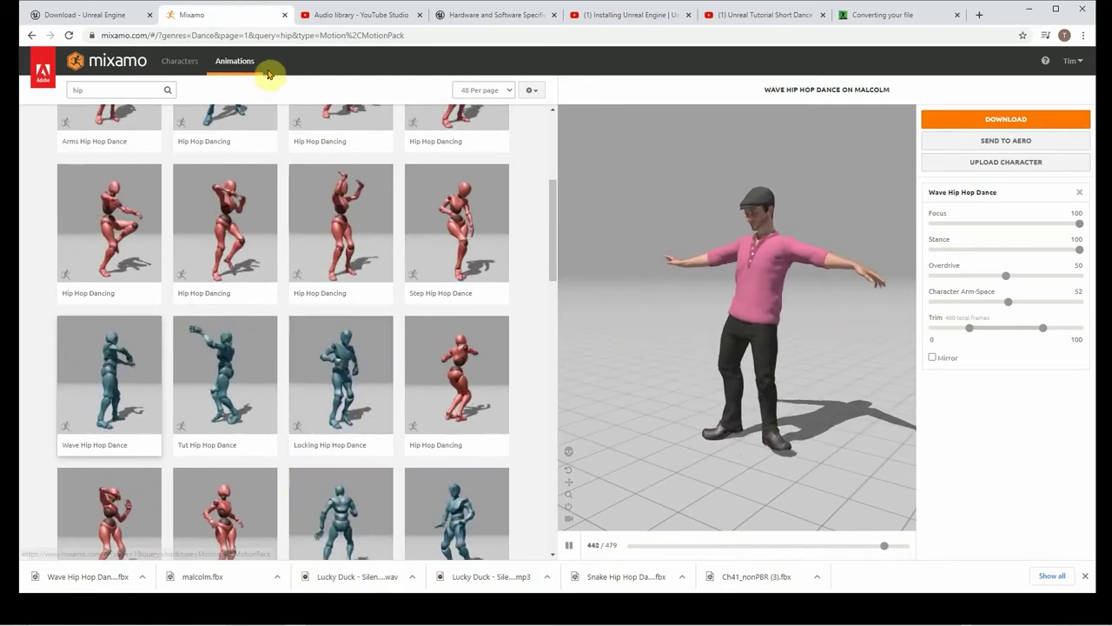
In the YouTube Studio audio library, remove the Dance & Electronic genre and Funky mood filters
{"action": "left_click", "coordinate": [352, 18]}
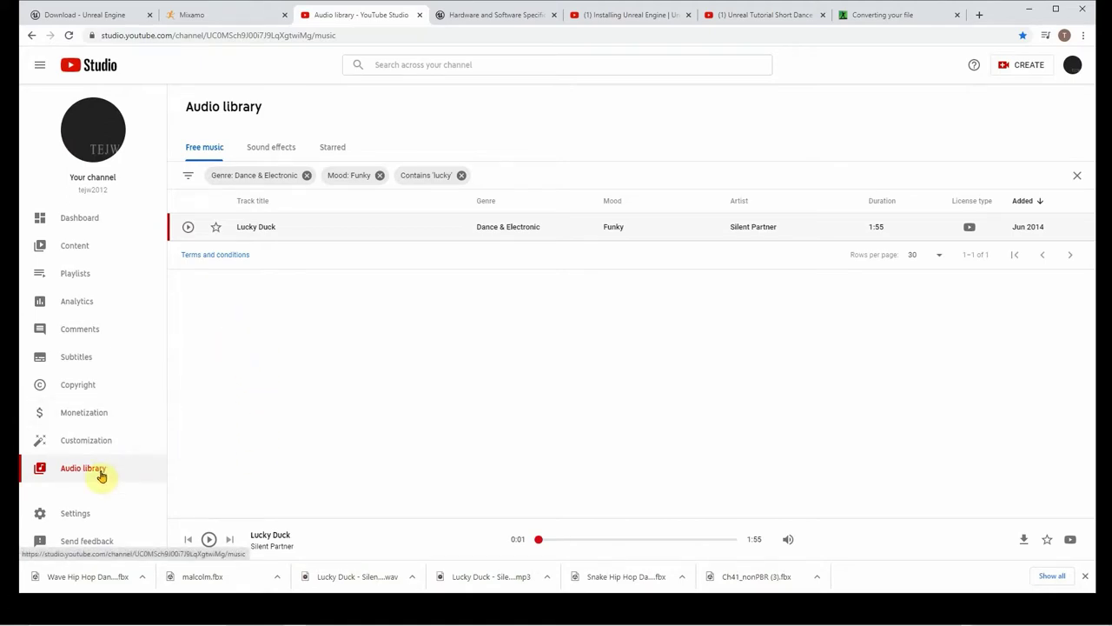
{"action": "left_click", "coordinate": [307, 177]}
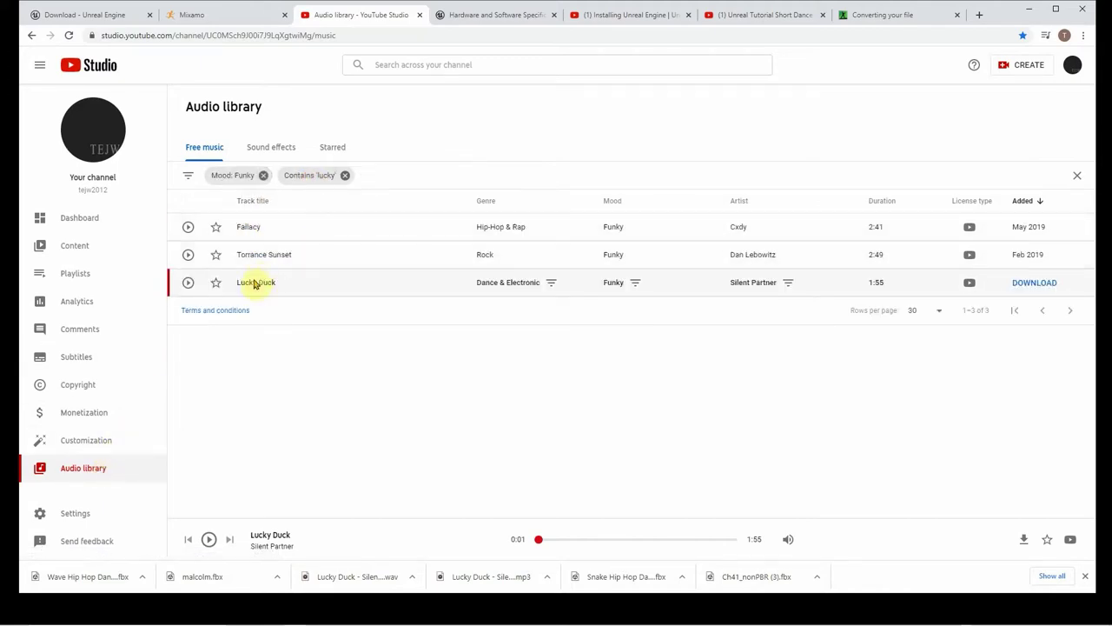
{"action": "left_click", "coordinate": [264, 175]}
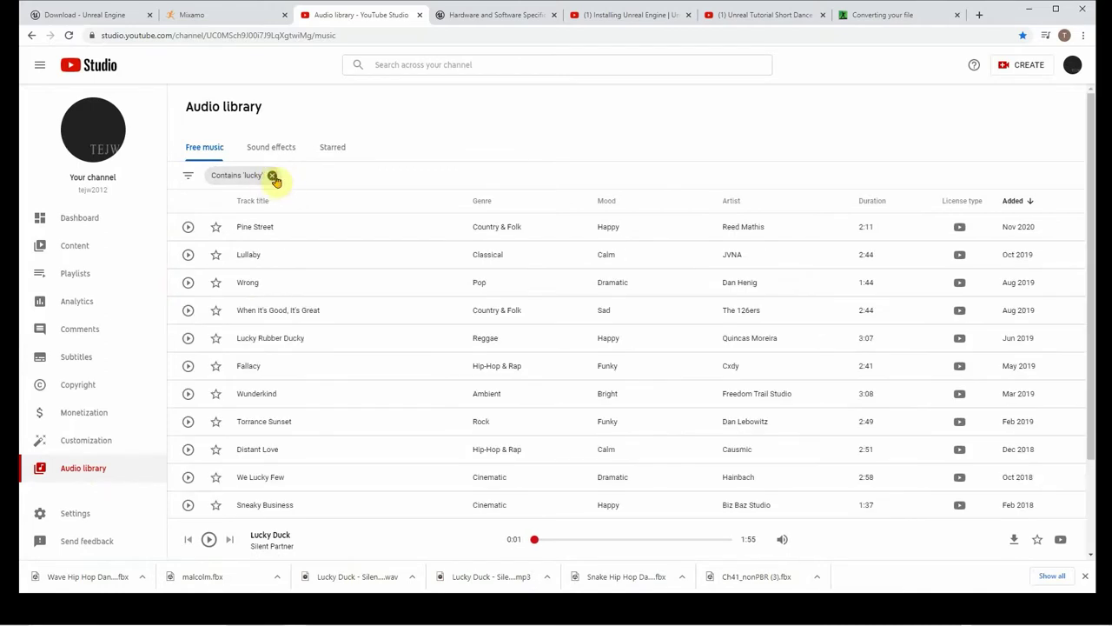
Remove the 'lucky' search filter and close a genre filter without applying it
{"action": "left_click", "coordinate": [273, 177]}
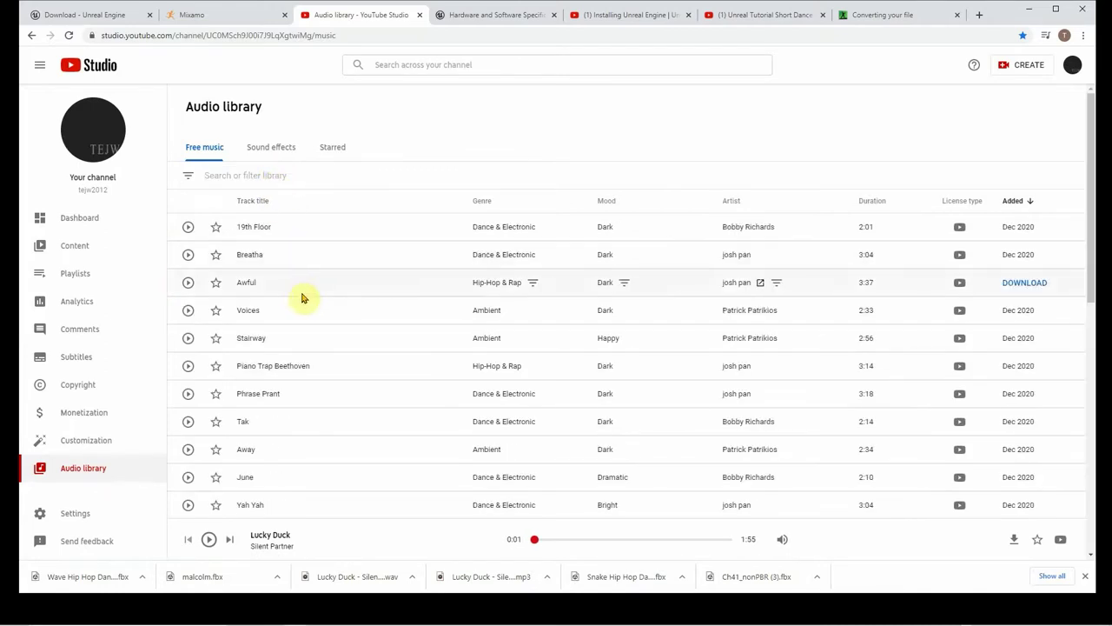
{"action": "left_click", "coordinate": [189, 178]}
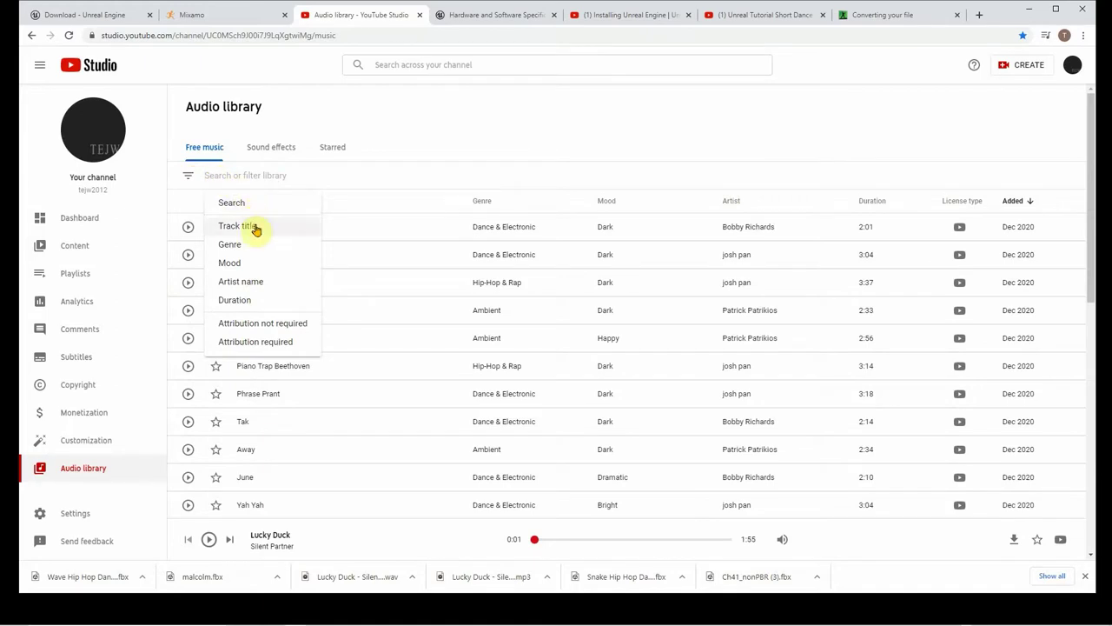
{"action": "left_click", "coordinate": [230, 244]}
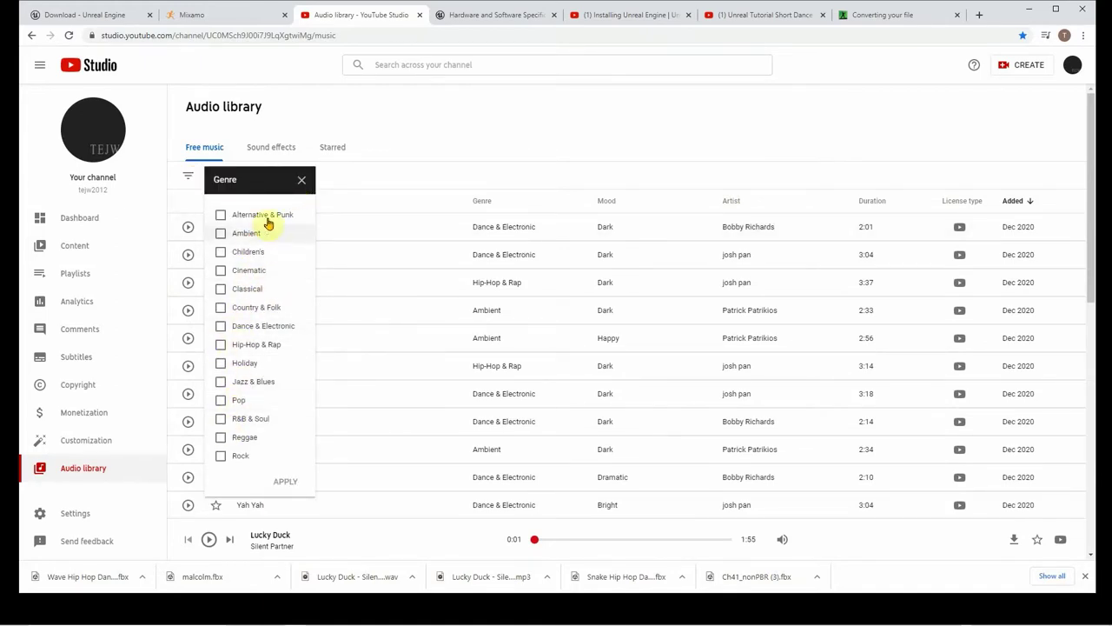
{"action": "left_click", "coordinate": [302, 179]}
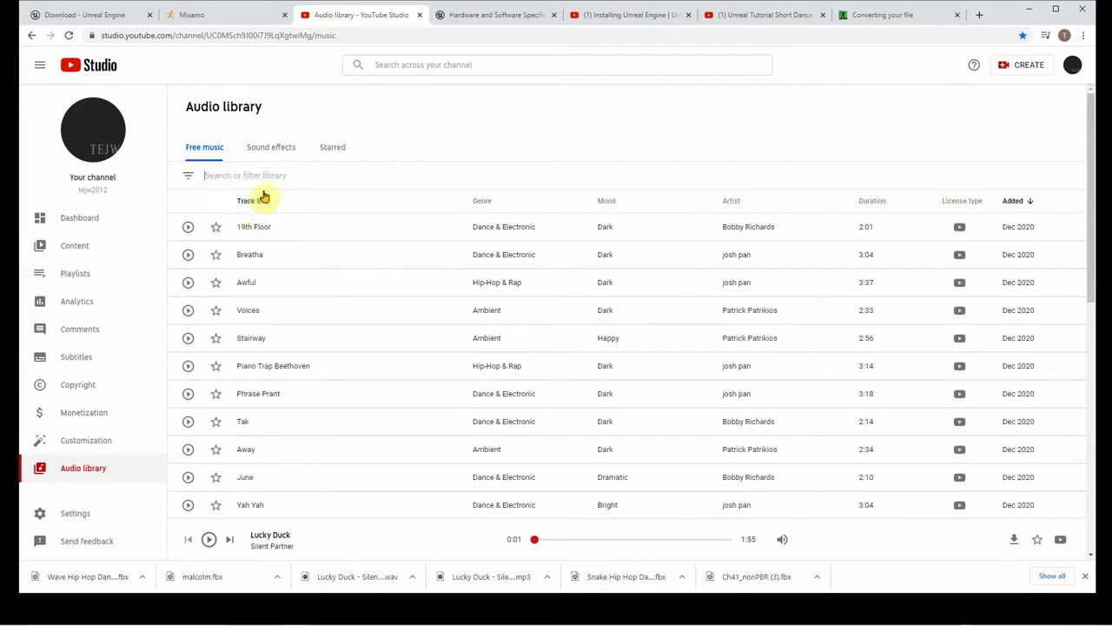
Add a Duration filter limiting tracks to shorter than 2:00
{"action": "left_click", "coordinate": [188, 179]}
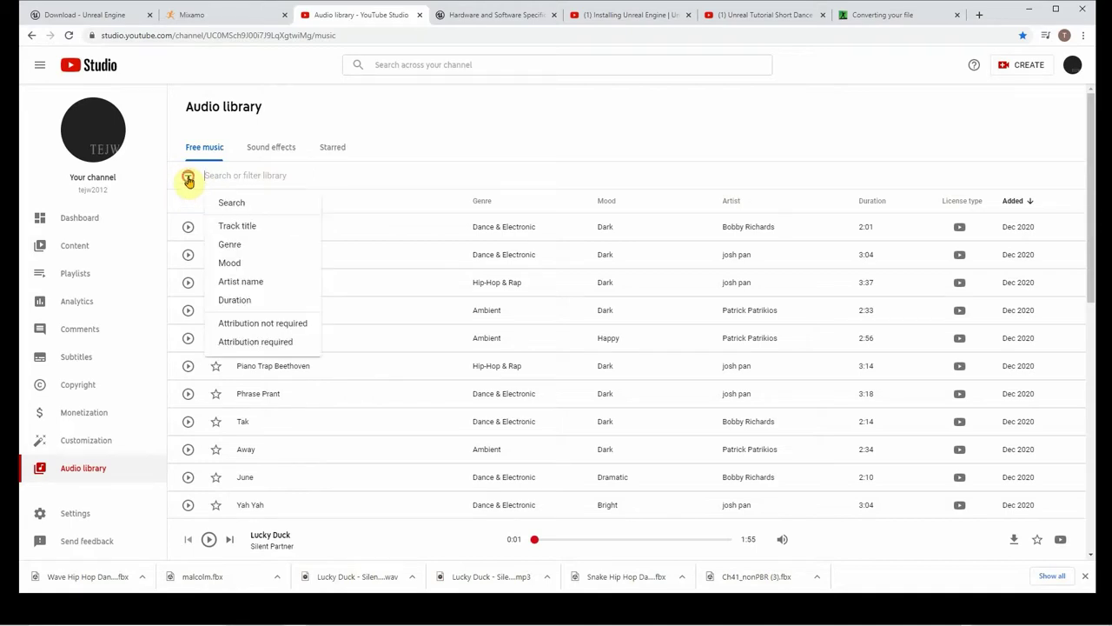
{"action": "left_click", "coordinate": [246, 301]}
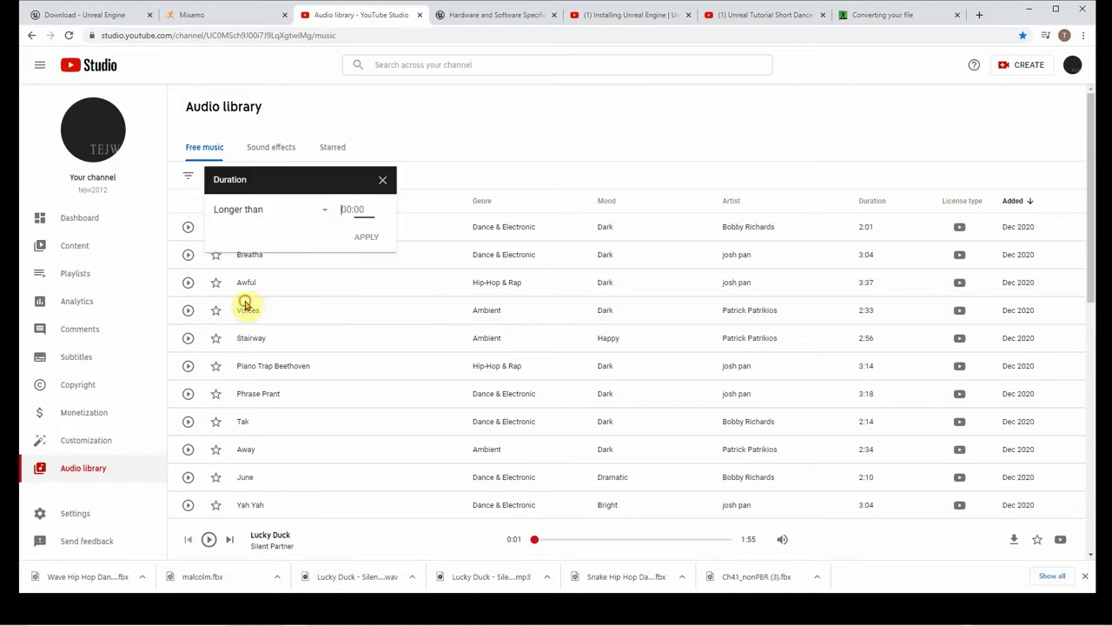
{"action": "left_click", "coordinate": [323, 216]}
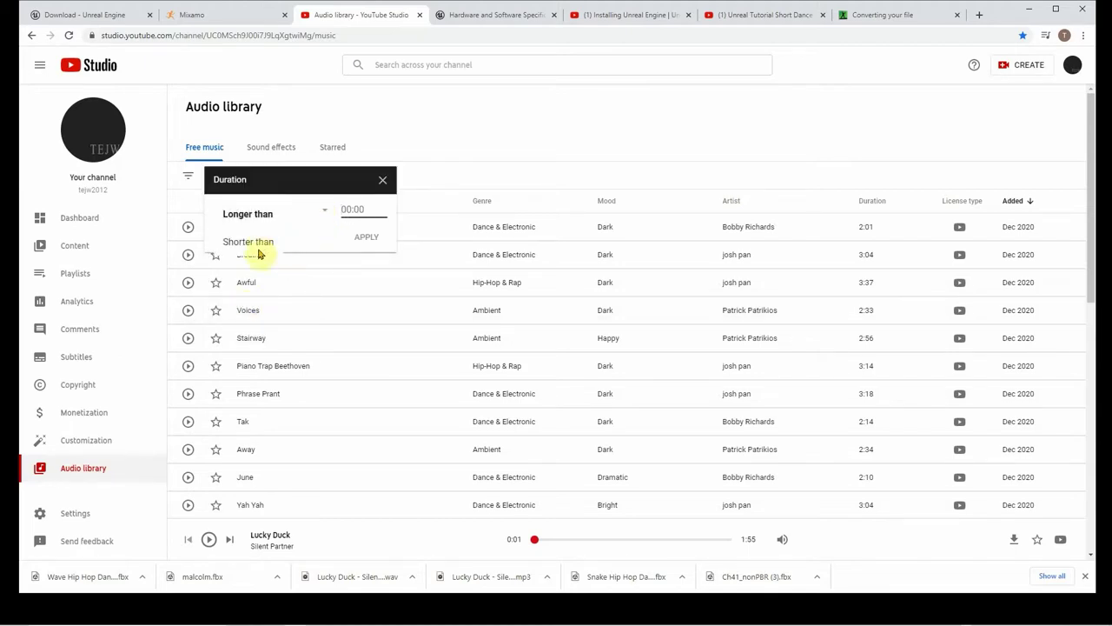
{"action": "left_click", "coordinate": [260, 240]}
{"action": "left_click", "coordinate": [349, 208]}
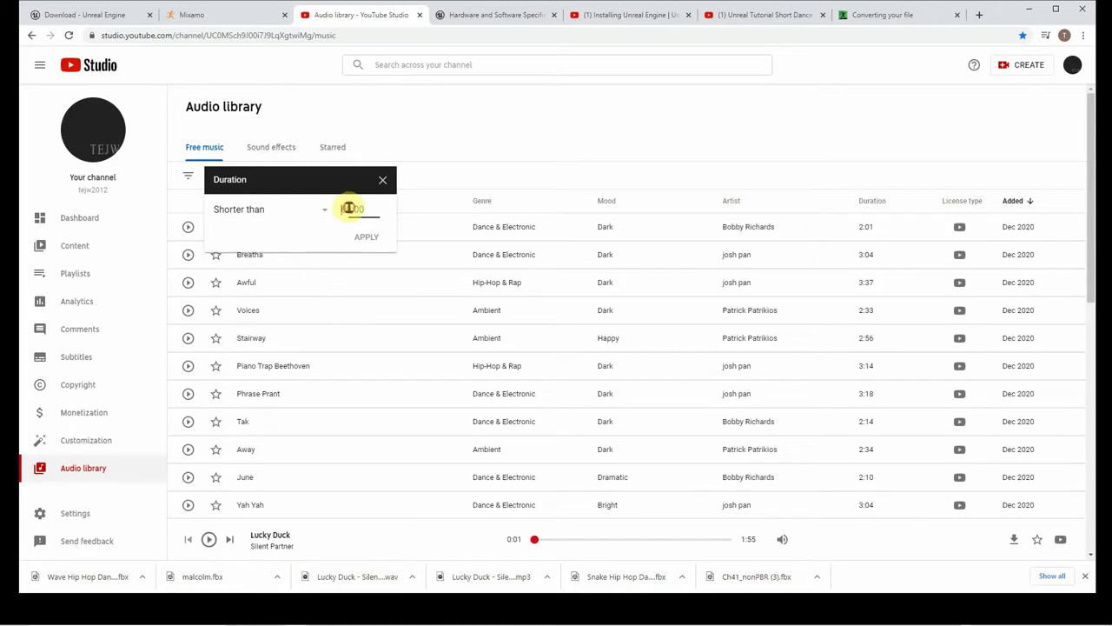
{"action": "type", "text": "2:00"}
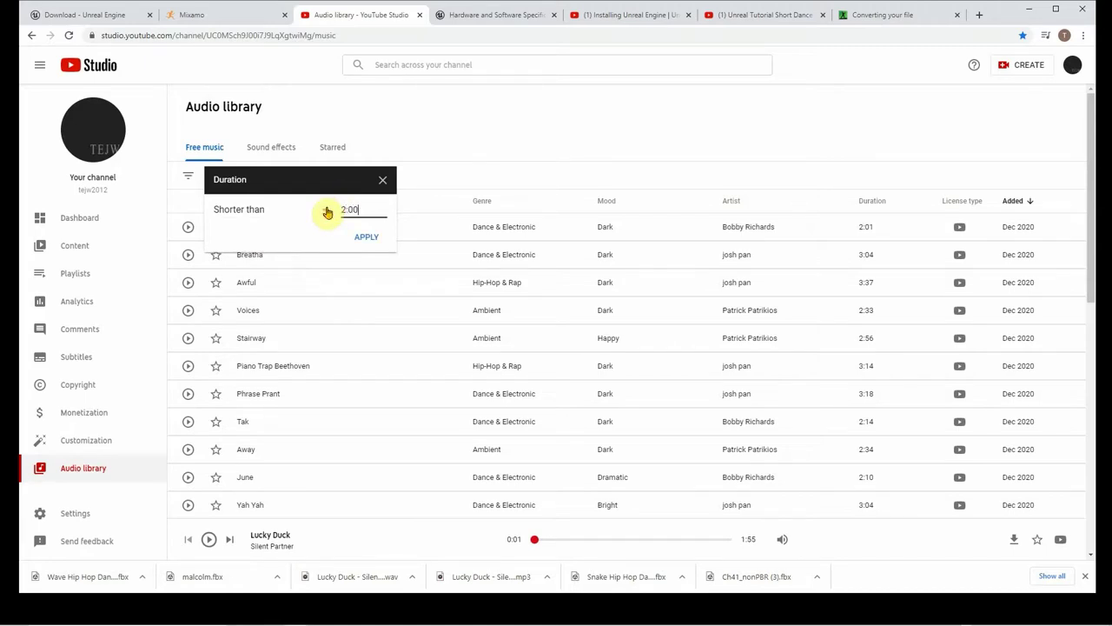
{"action": "left_click", "coordinate": [367, 237]}
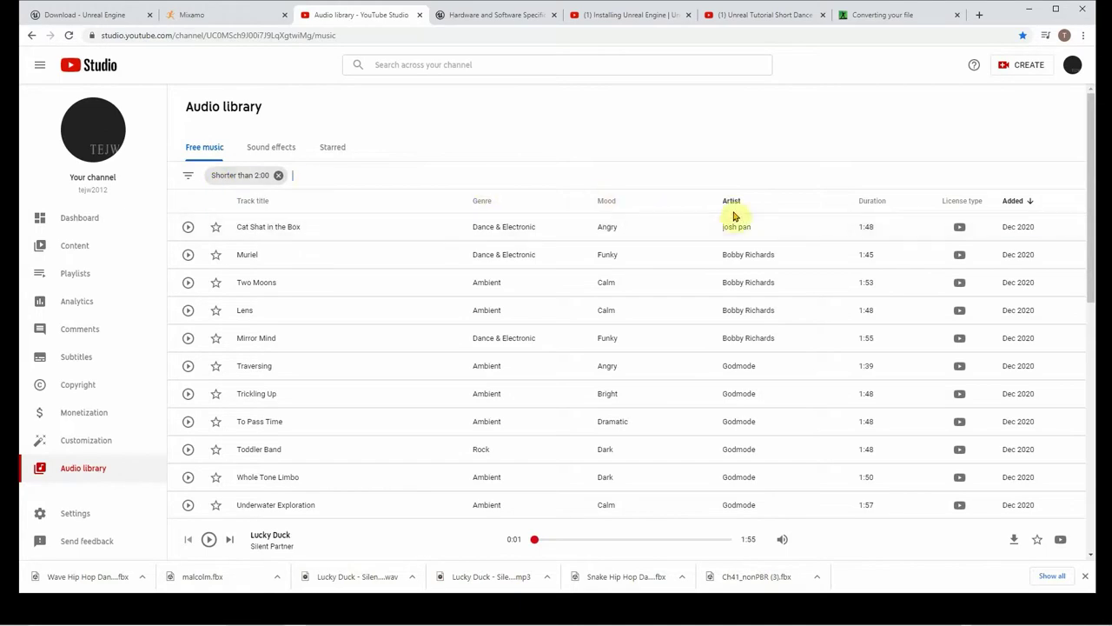
Sort the short tracks by duration with the longest first
{"action": "left_click", "coordinate": [865, 205]}
{"action": "left_click", "coordinate": [868, 205]}
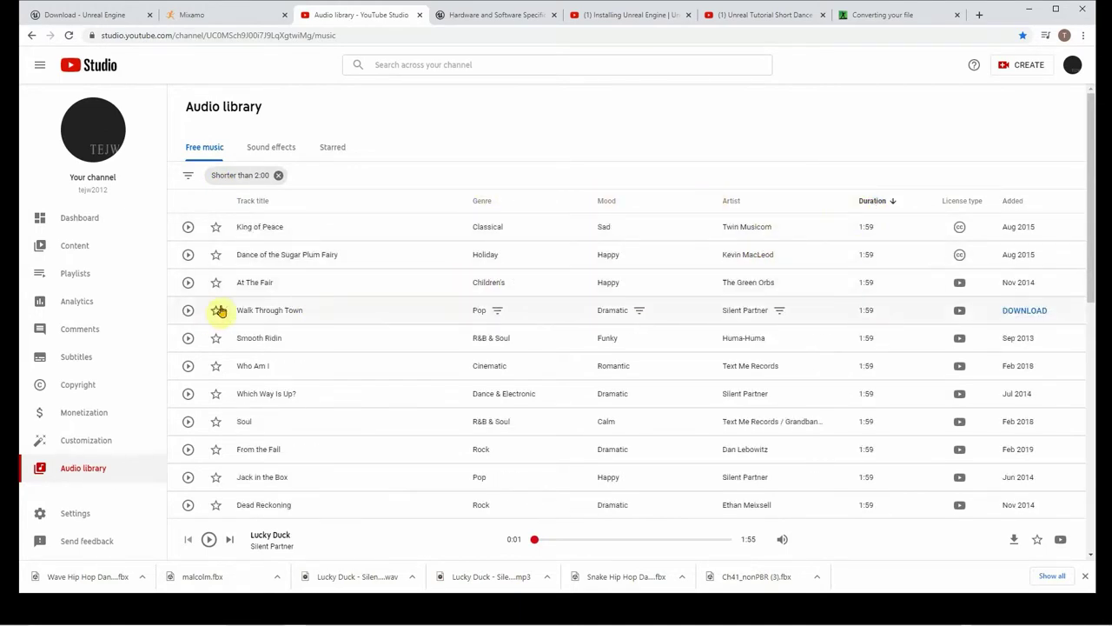
{"action": "scroll", "coordinate": [261, 326], "scroll_direction": "down", "scroll_amount": 3}
Preview Jack in the Box and download it as an MP3
{"action": "left_click", "coordinate": [188, 246]}
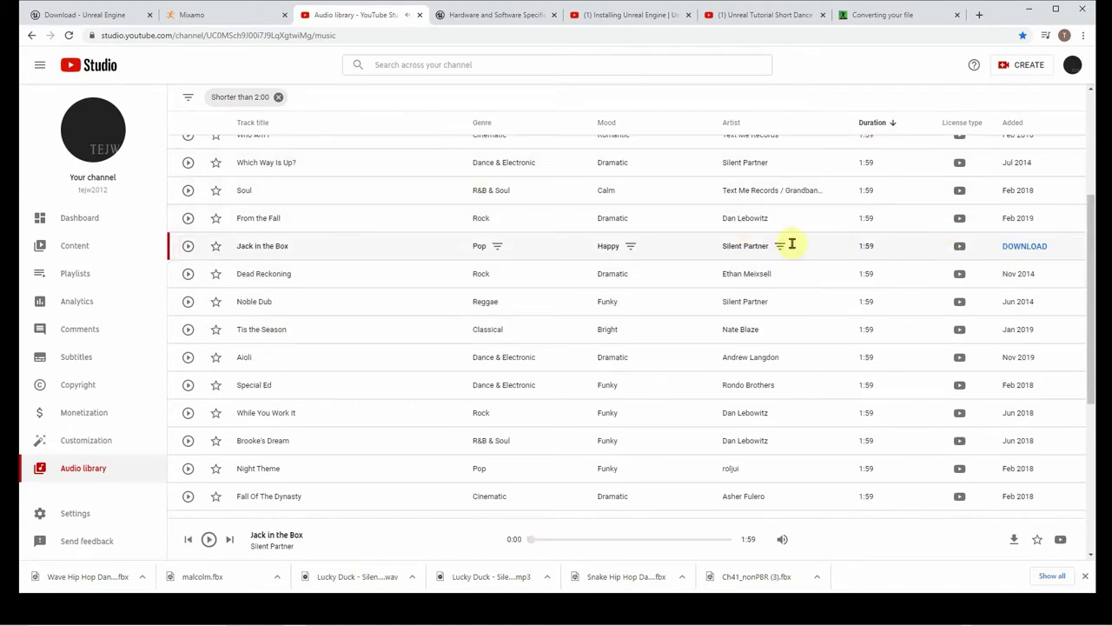
{"action": "mouse_move", "coordinate": [959, 250]}
{"action": "left_click", "coordinate": [1017, 247]}
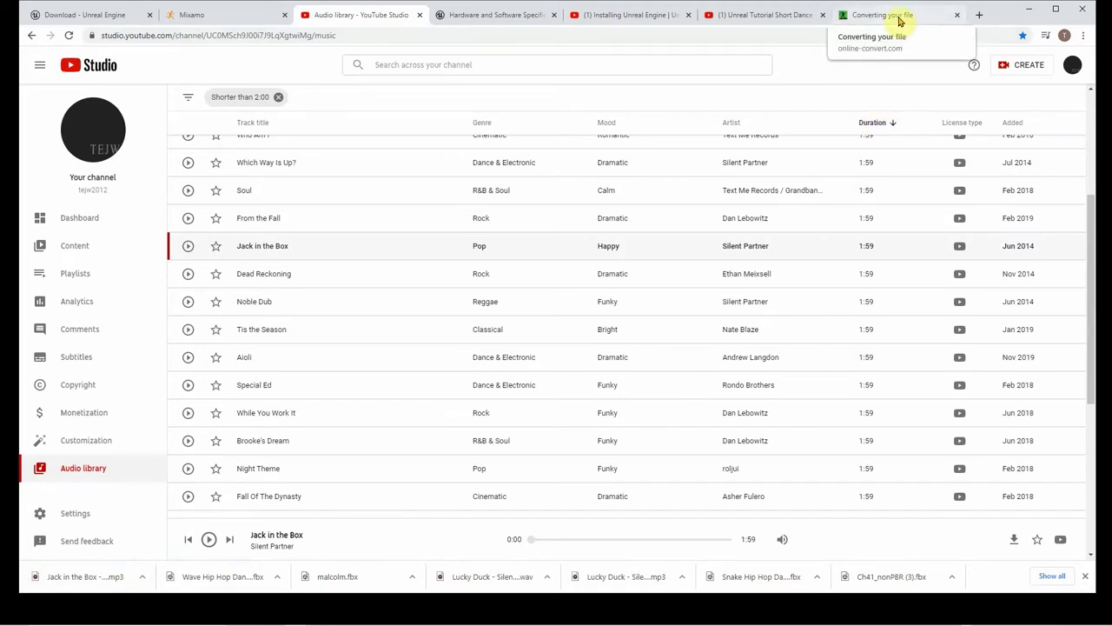
Return to the mp3 to wav search results and open Online-Convert's audio to WAV converter
{"action": "left_click", "coordinate": [900, 18]}
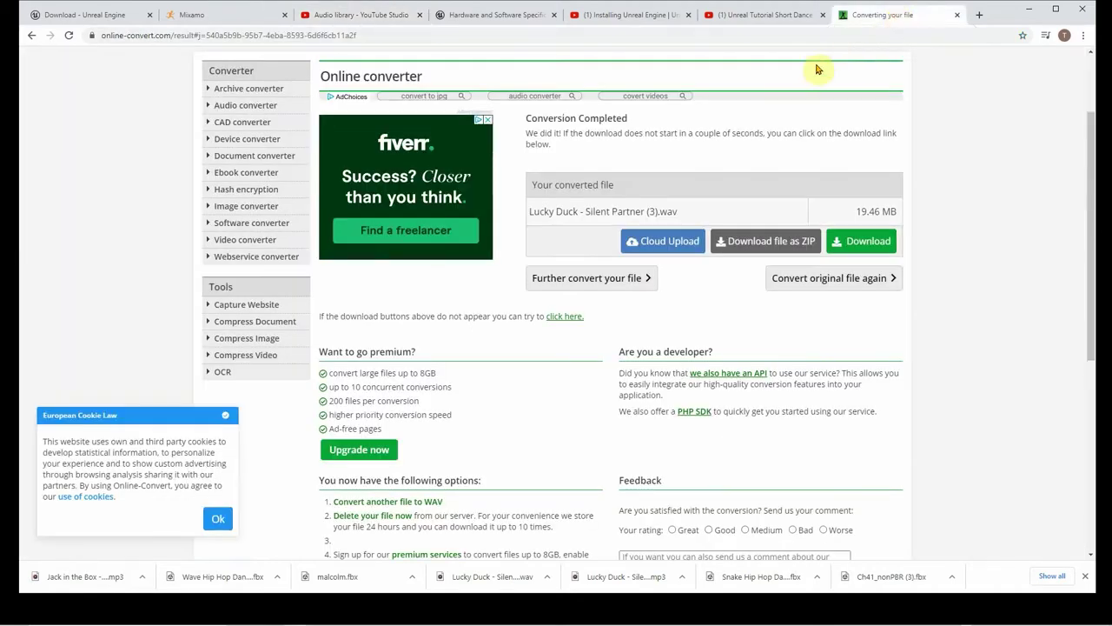
{"action": "left_click", "coordinate": [31, 36]}
{"action": "left_click", "coordinate": [30, 36]}
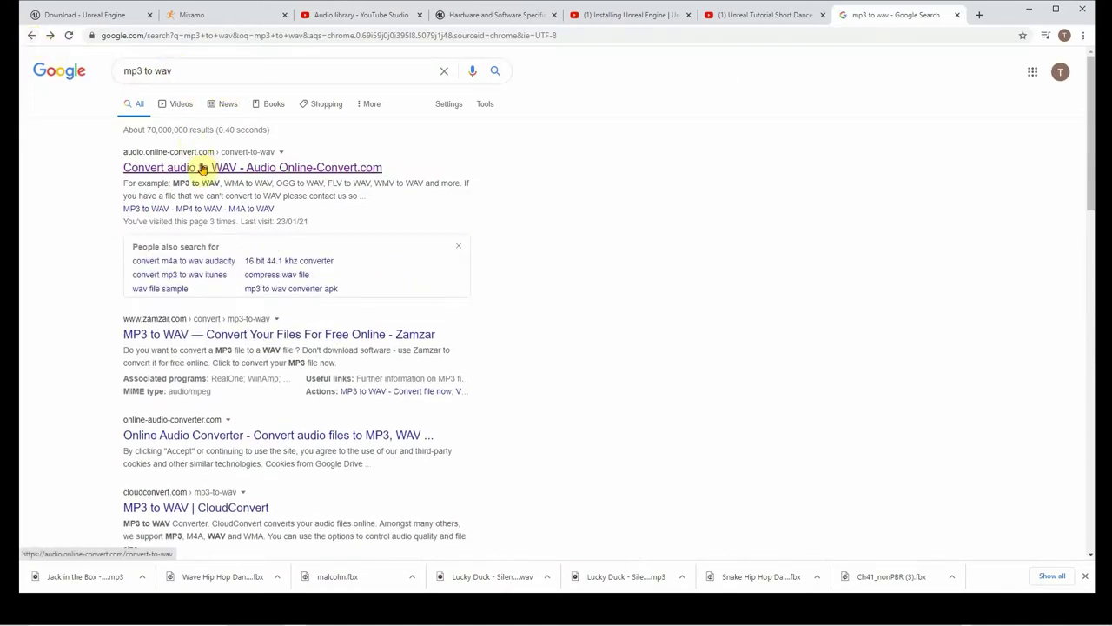
{"action": "left_click", "coordinate": [139, 171]}
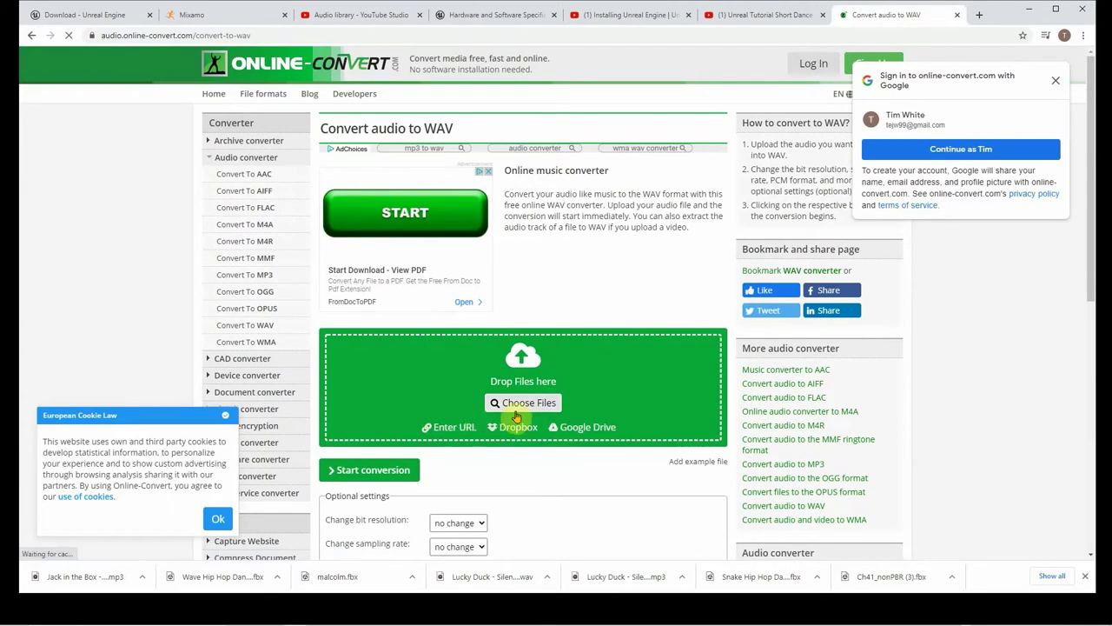
Upload the Jack in the Box MP3 from the Downloads folder for conversion
{"action": "left_click", "coordinate": [520, 403]}
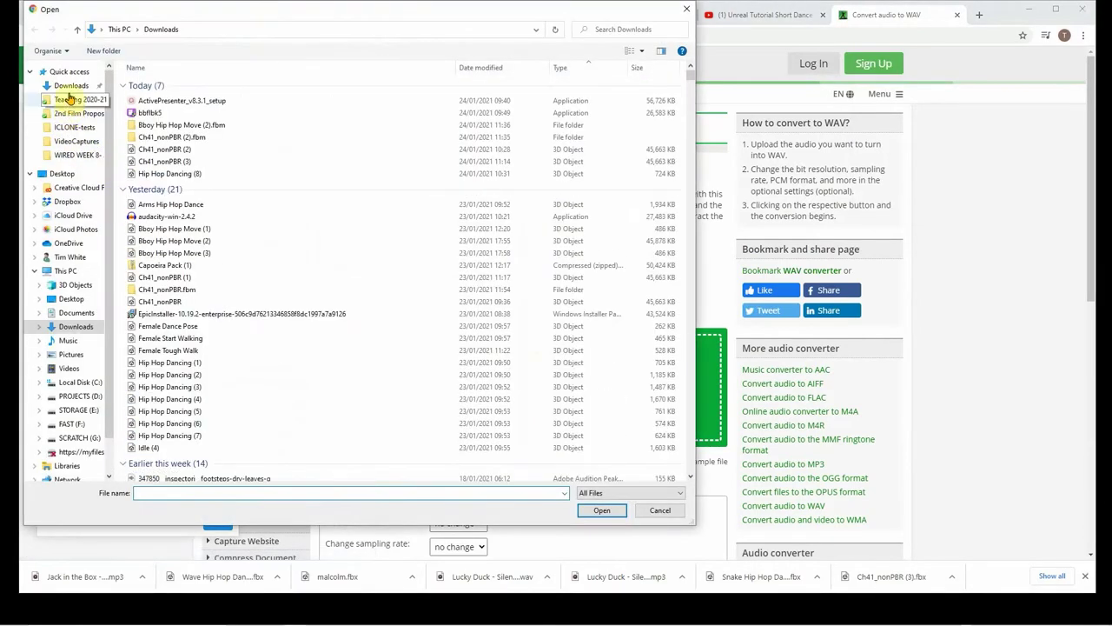
{"action": "left_click", "coordinate": [69, 85]}
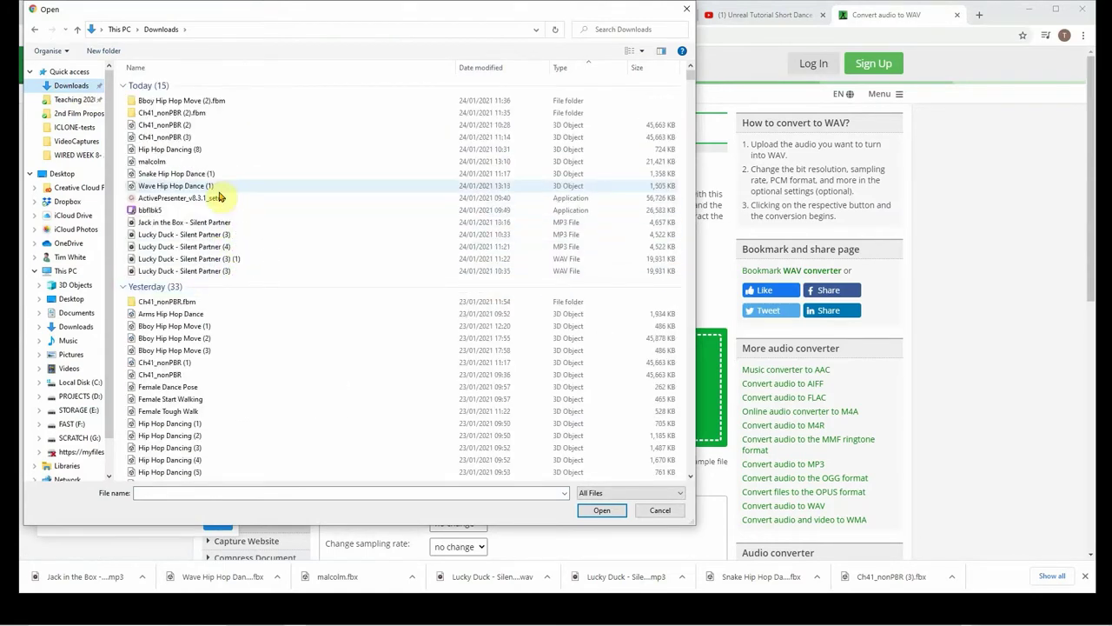
{"action": "left_click", "coordinate": [223, 228]}
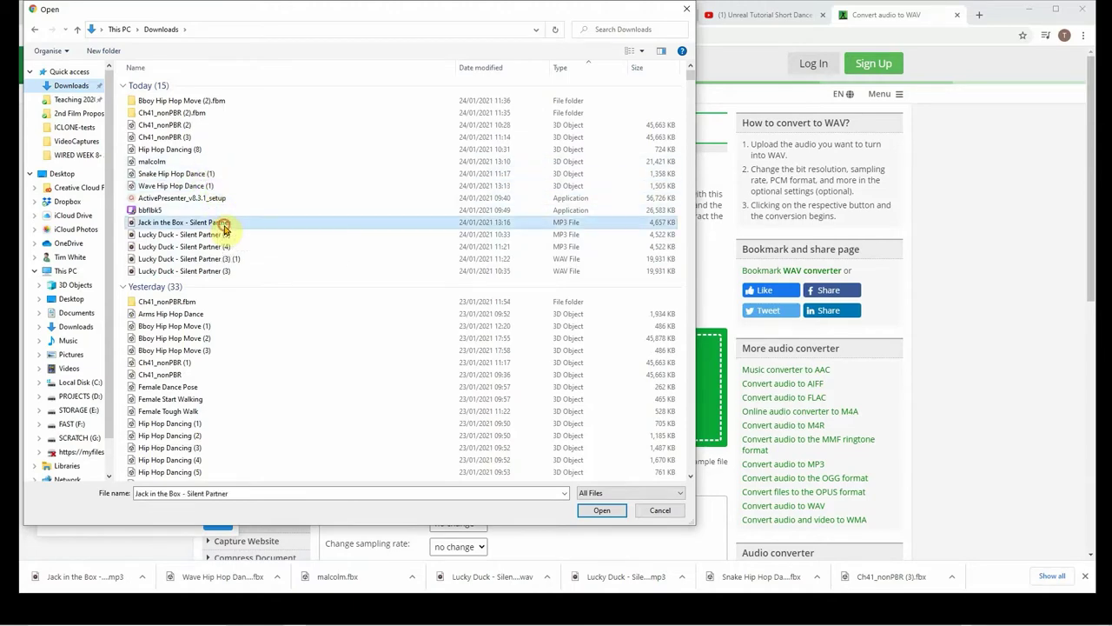
{"action": "left_click", "coordinate": [597, 509]}
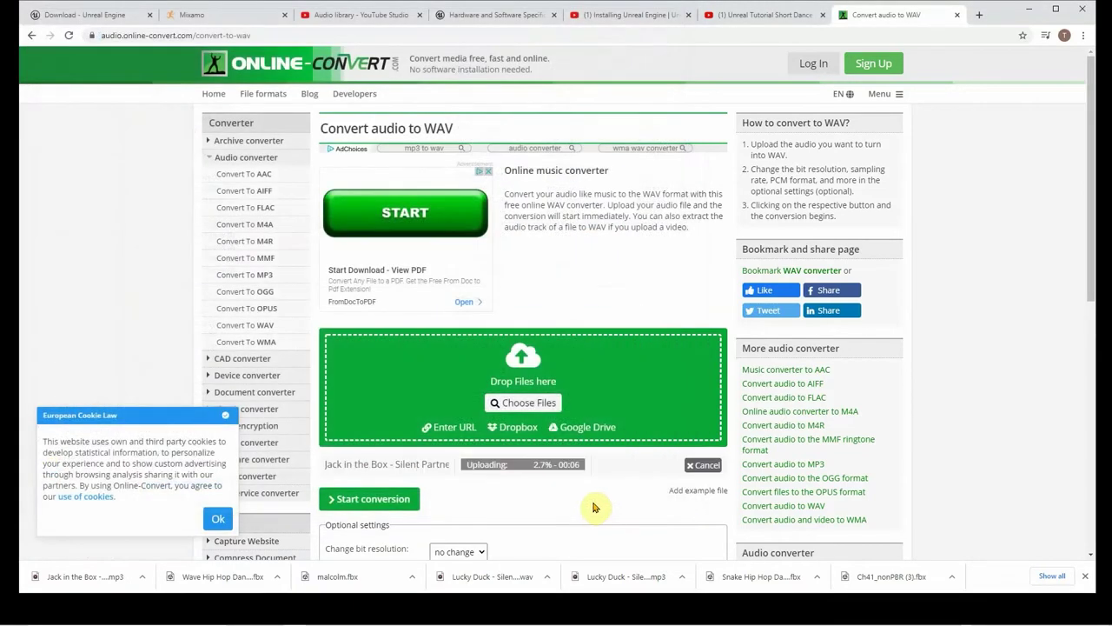
Convert Jack in the Box to a 20.04 MB WAV, download it, and switch to the Epic Games Launcher
{"action": "scroll", "coordinate": [536, 474], "scroll_direction": "down", "scroll_amount": 2}
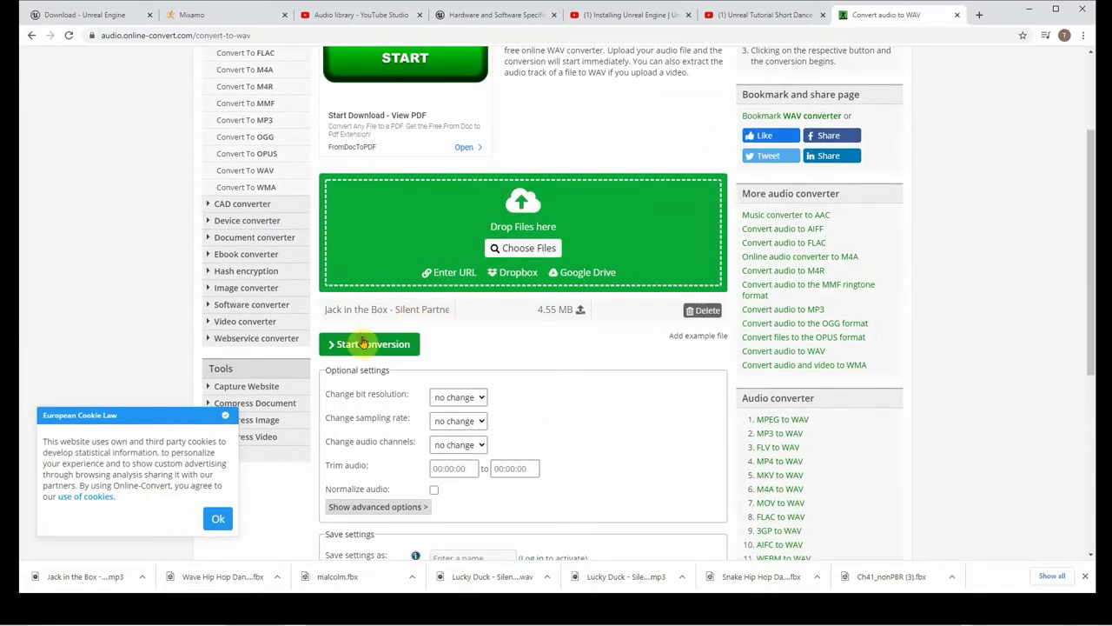
{"action": "left_click", "coordinate": [363, 343]}
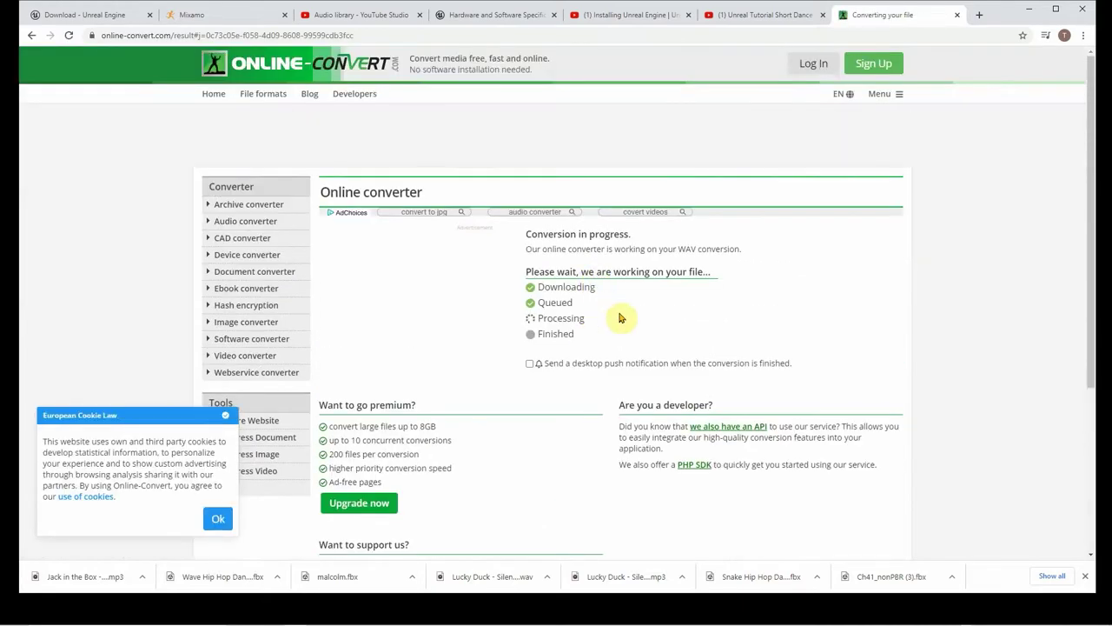
{"action": "scroll", "coordinate": [665, 368], "scroll_direction": "down", "scroll_amount": 2}
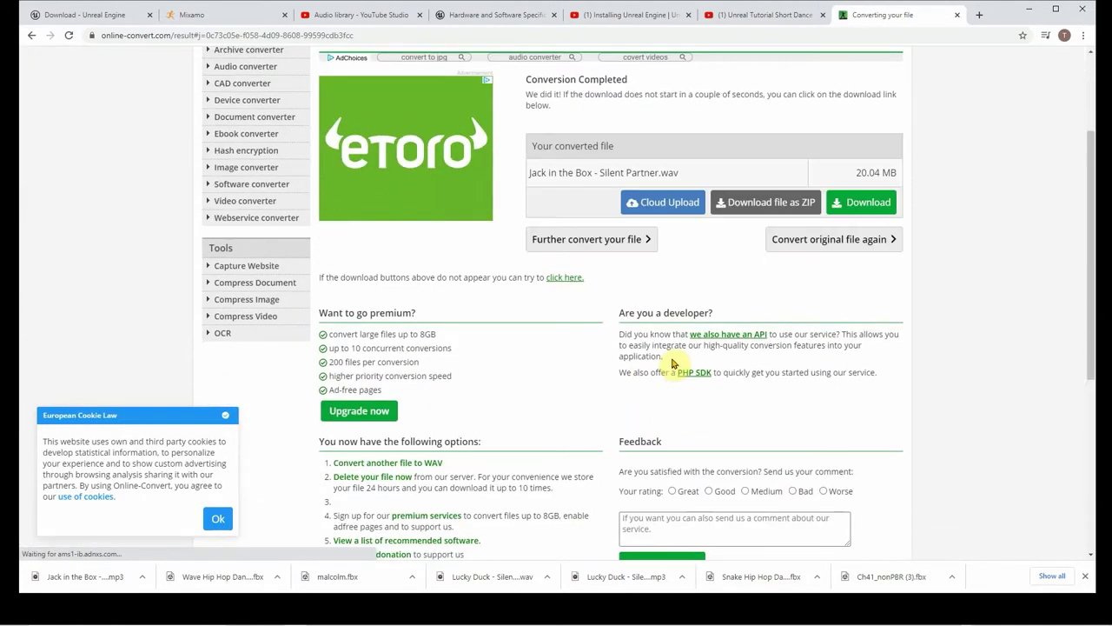
{"action": "left_click", "coordinate": [857, 200]}
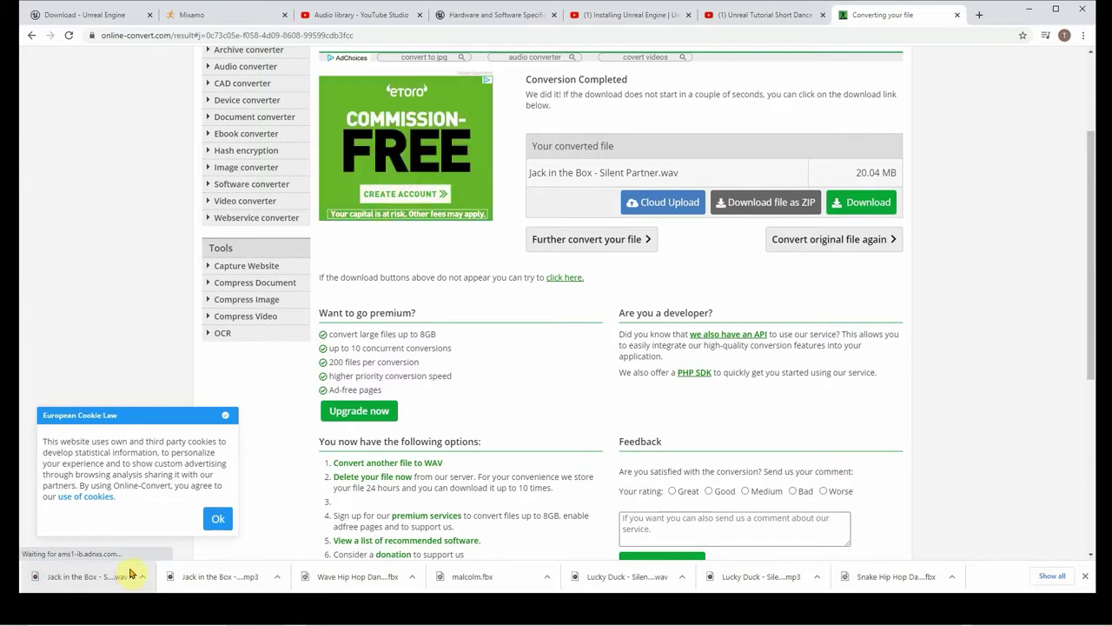
{"action": "key", "text": "alt+Tab"}
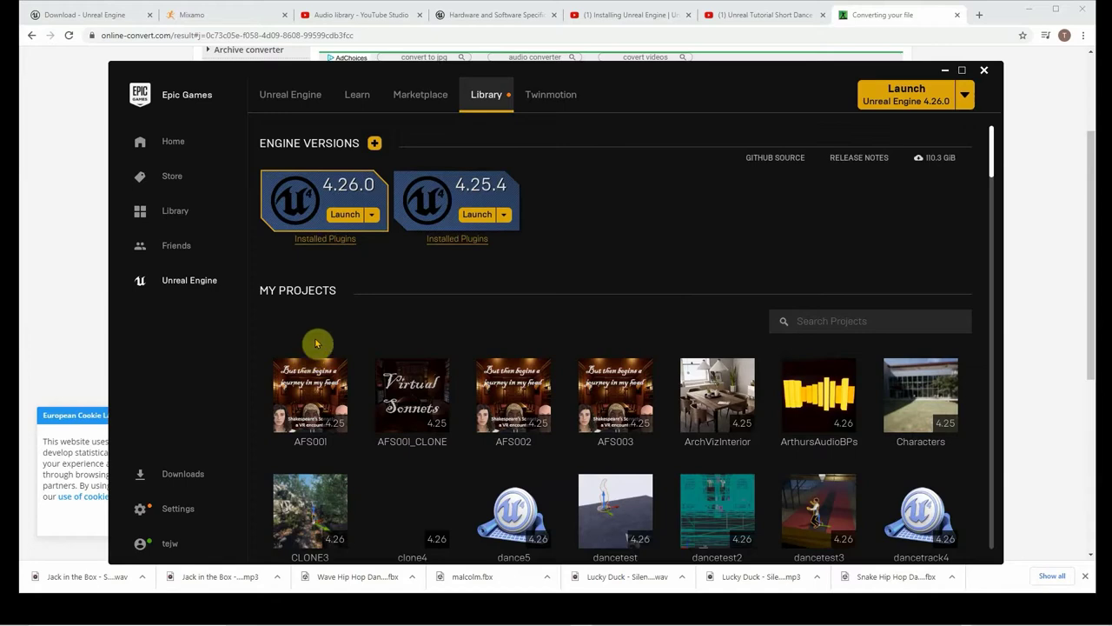
Launch Unreal Engine 4.26.0 from the Epic Games Launcher Library
{"action": "left_click", "coordinate": [345, 215]}
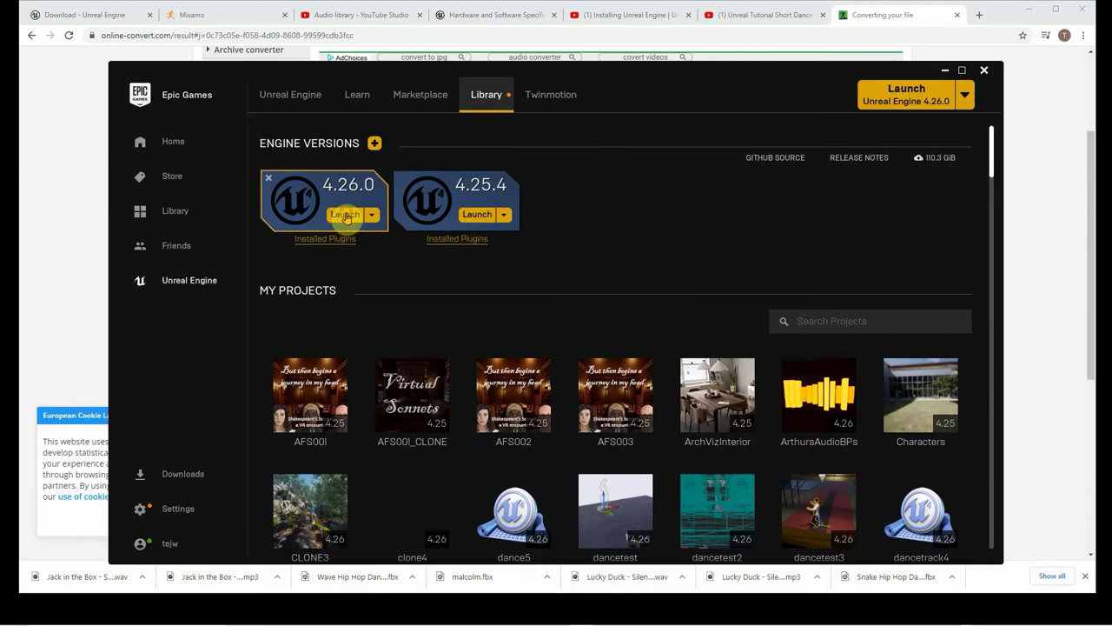
{"action": "left_click", "coordinate": [346, 215]}
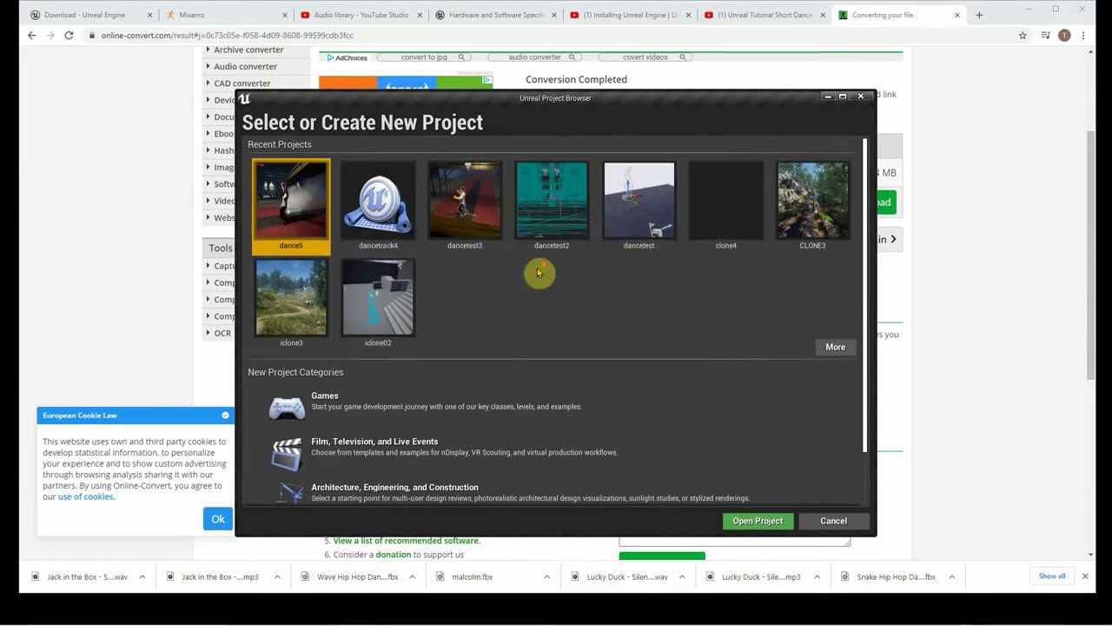
Choose the Games category and the Third Person template for a new project
{"action": "scroll", "coordinate": [537, 272], "scroll_direction": "down", "scroll_amount": 1}
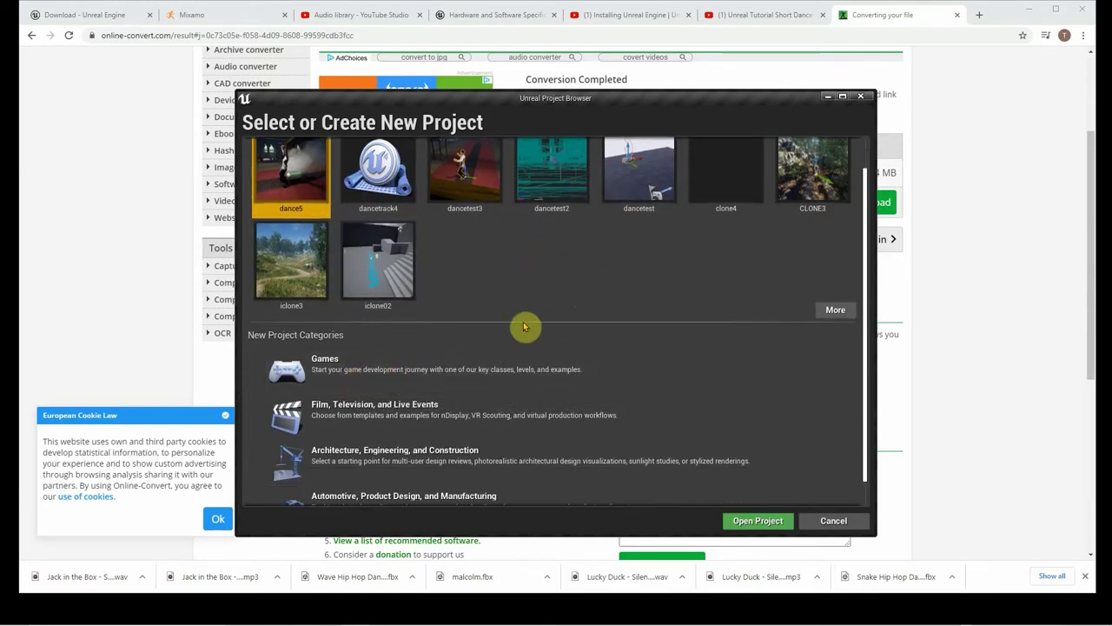
{"action": "left_click", "coordinate": [399, 362]}
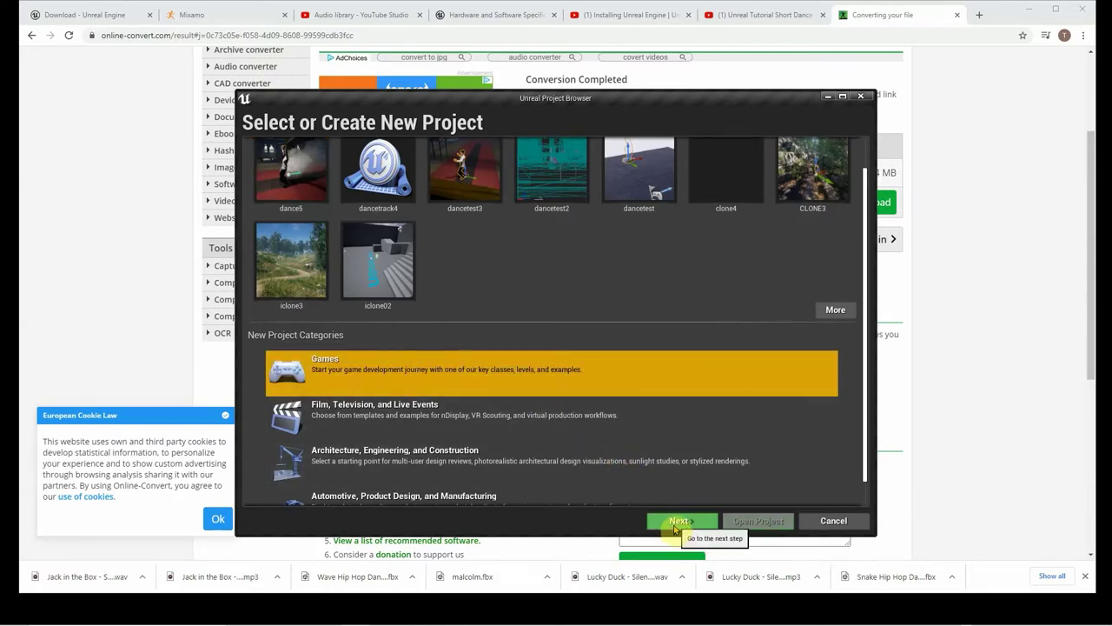
{"action": "left_click", "coordinate": [676, 521]}
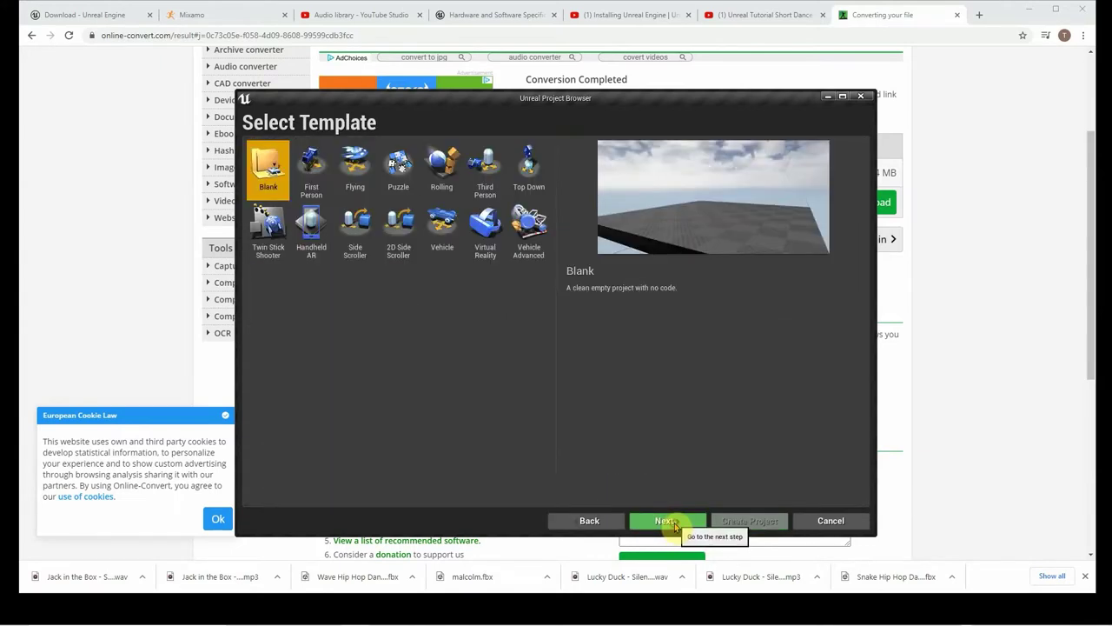
{"action": "left_click", "coordinate": [484, 157]}
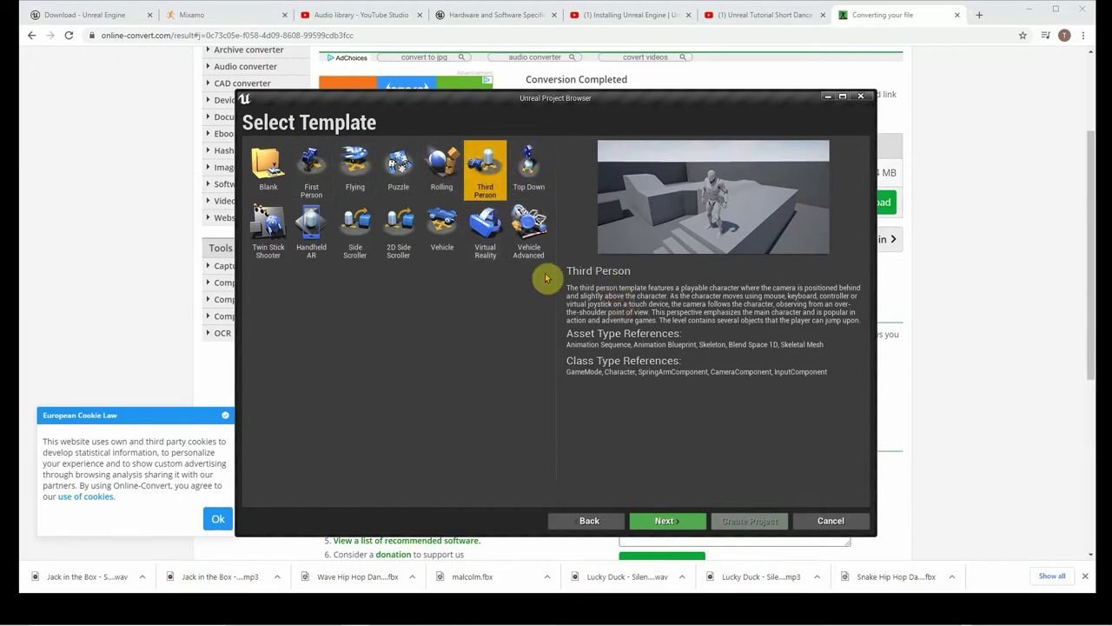
{"action": "left_click", "coordinate": [676, 520]}
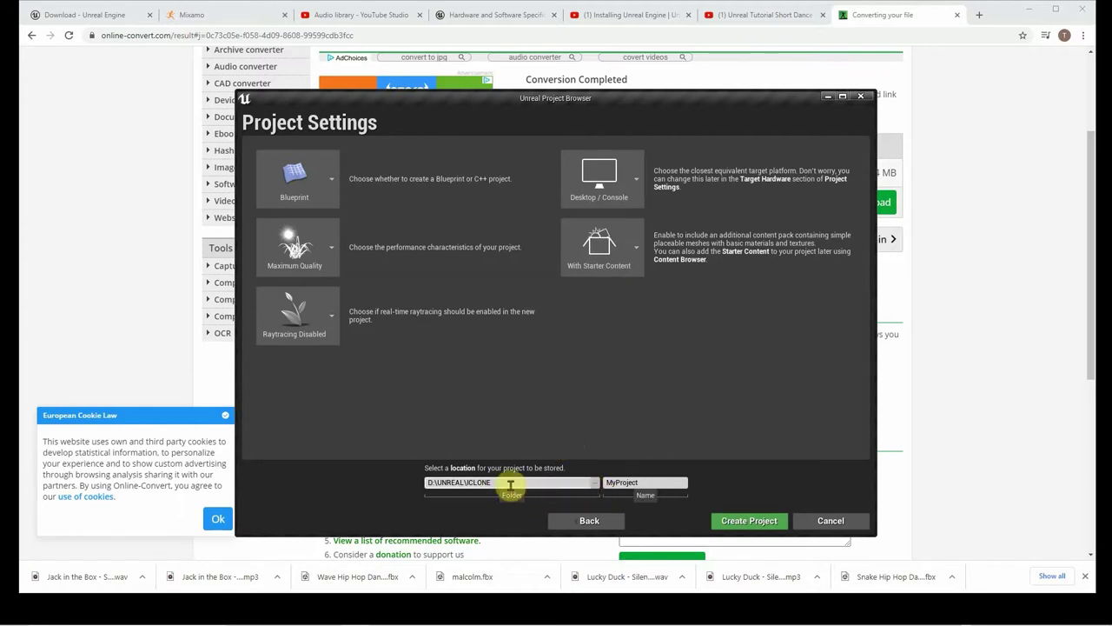
Name the project dance6 and create it
{"action": "left_click", "coordinate": [647, 482]}
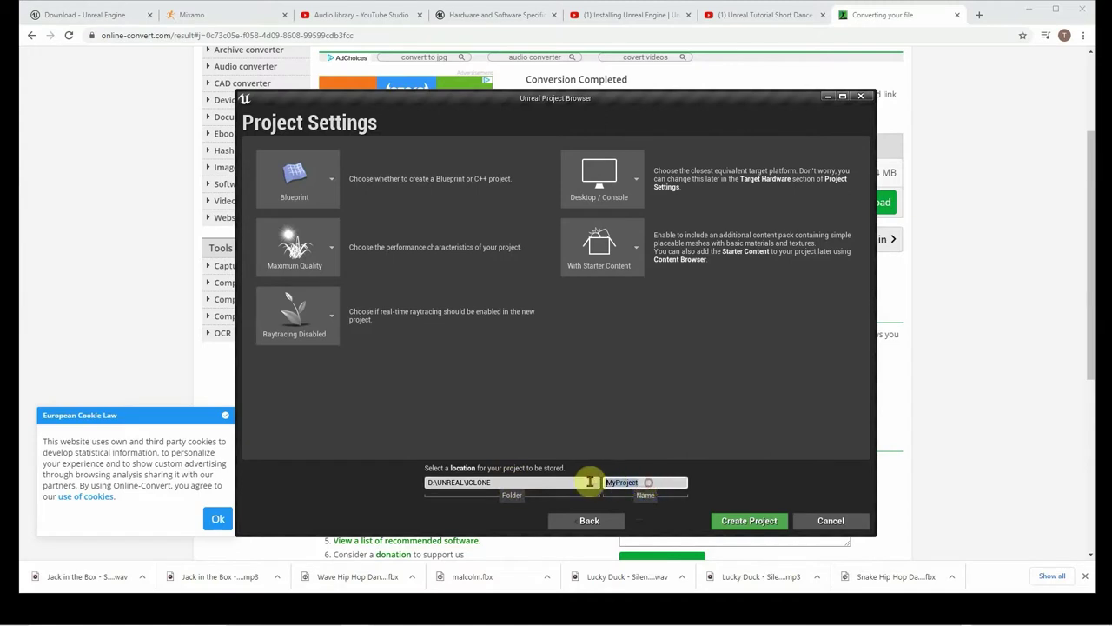
{"action": "type", "text": "dance6"}
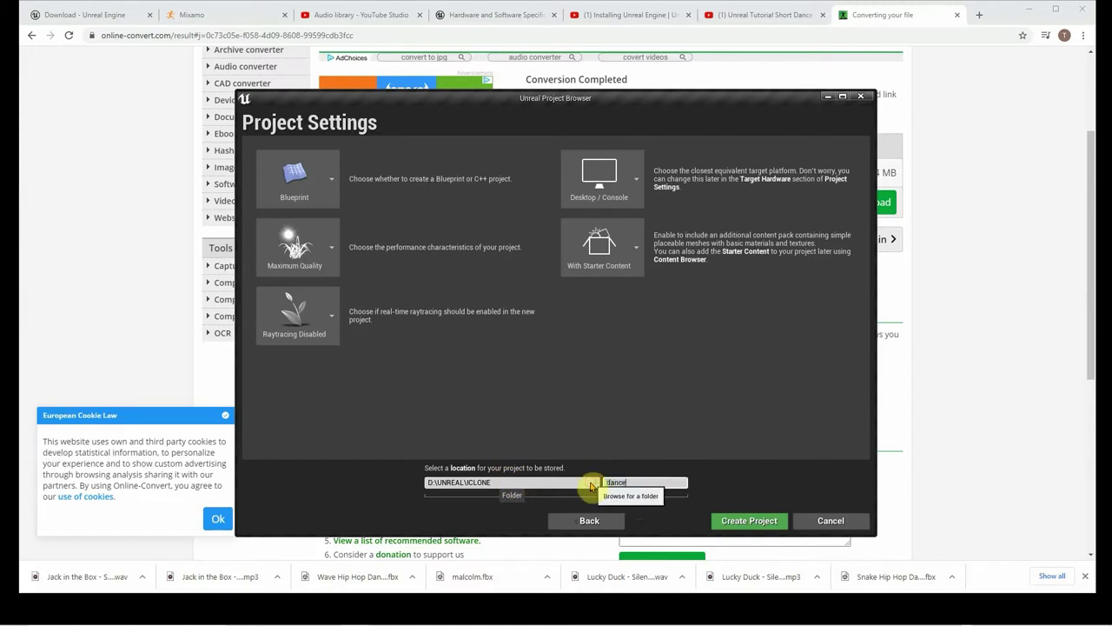
{"action": "left_click", "coordinate": [757, 523]}
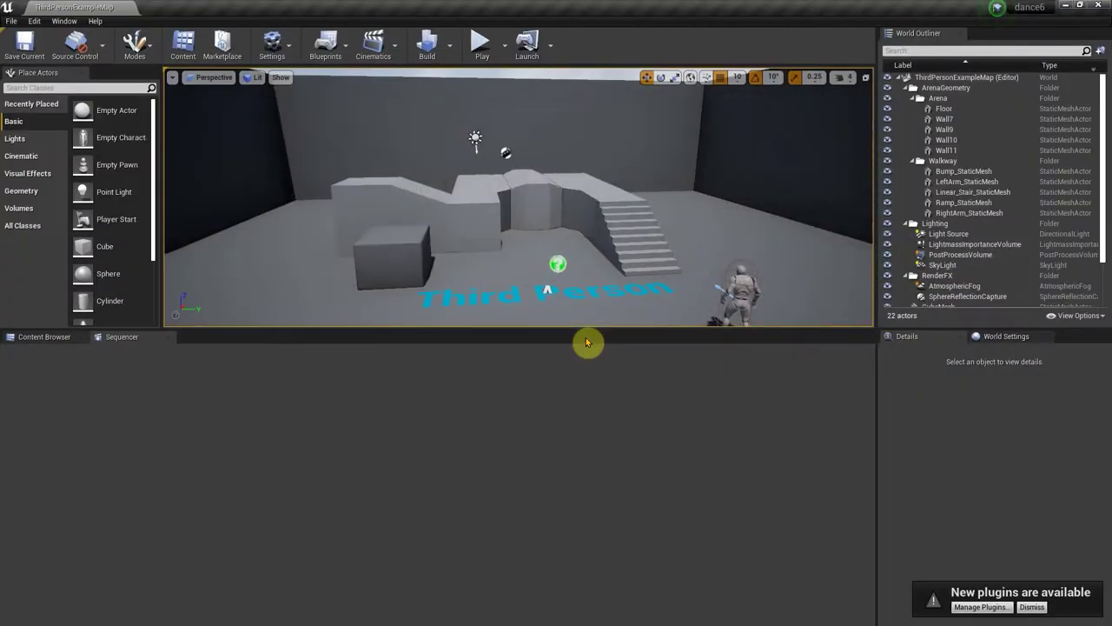
Dismiss the new plugins notice and stay in the Unreal Editor on ThirdPersonExampleMap
{"action": "left_click", "coordinate": [1032, 607]}
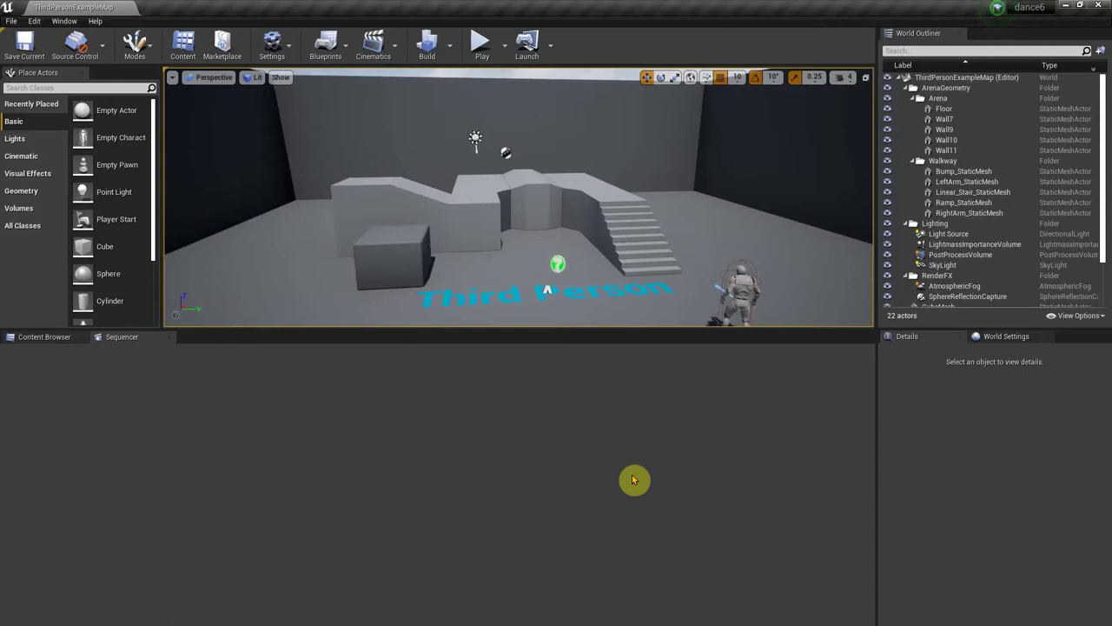
{"action": "key", "text": "alt+Tab"}
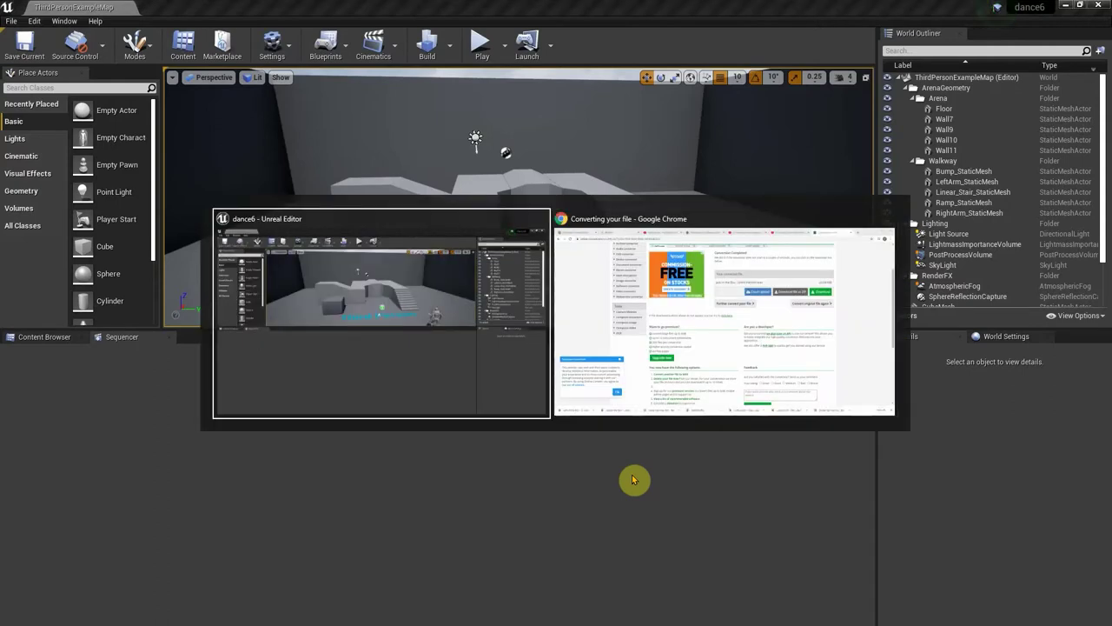
{"action": "key", "text": "Escape"}
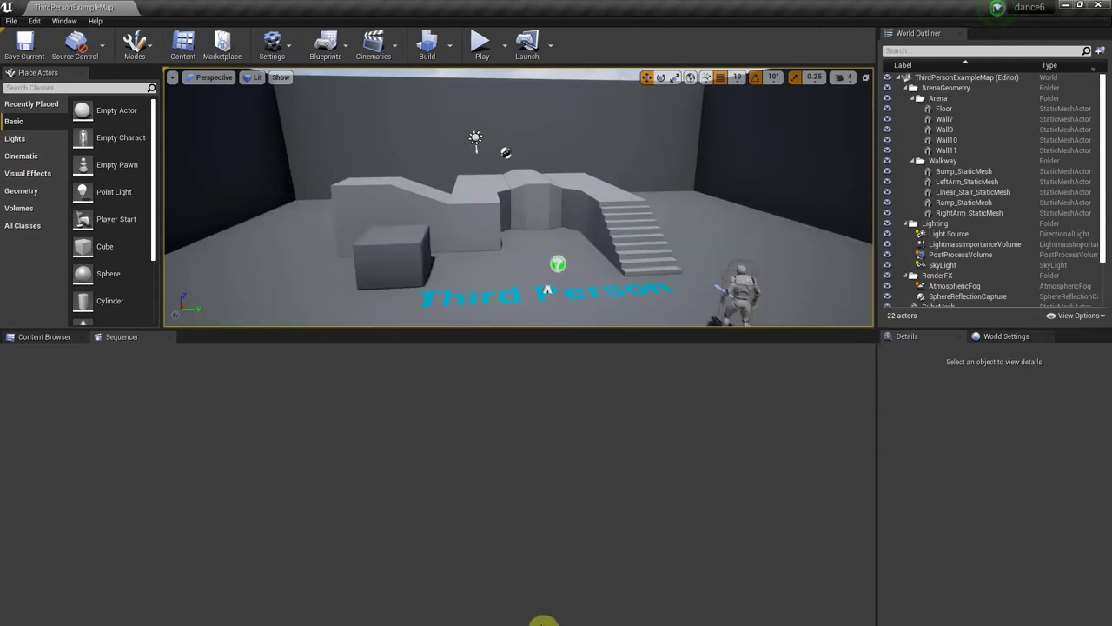
Switch to the Epic Games Launcher and open the Unreal Engine Marketplace to search 'edith finch'
{"action": "key", "text": "alt+Tab"}
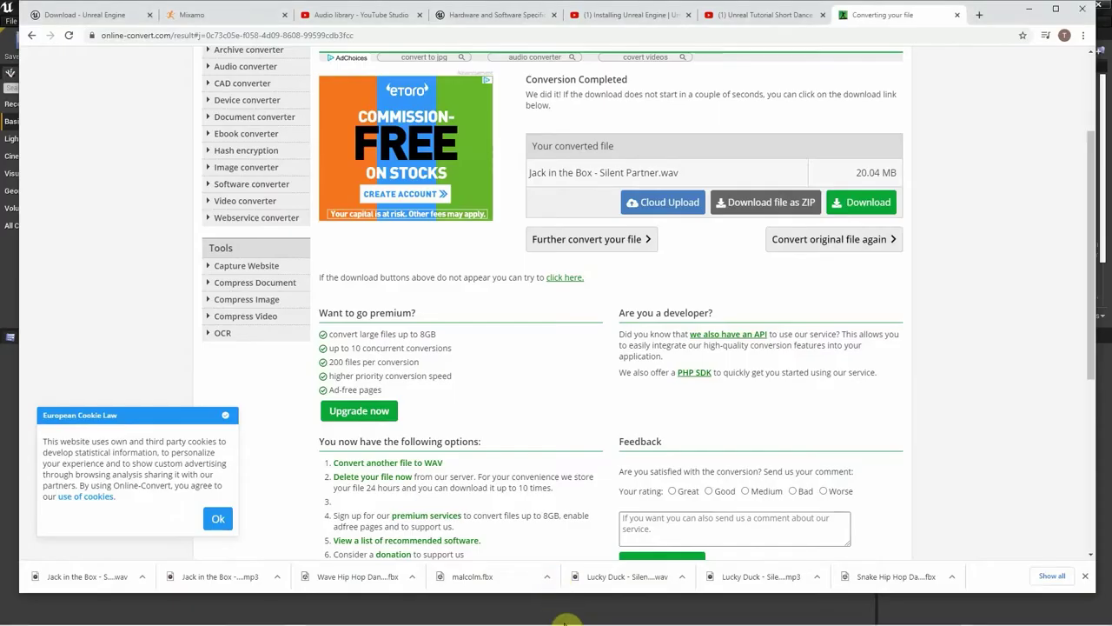
{"action": "left_click", "coordinate": [588, 615]}
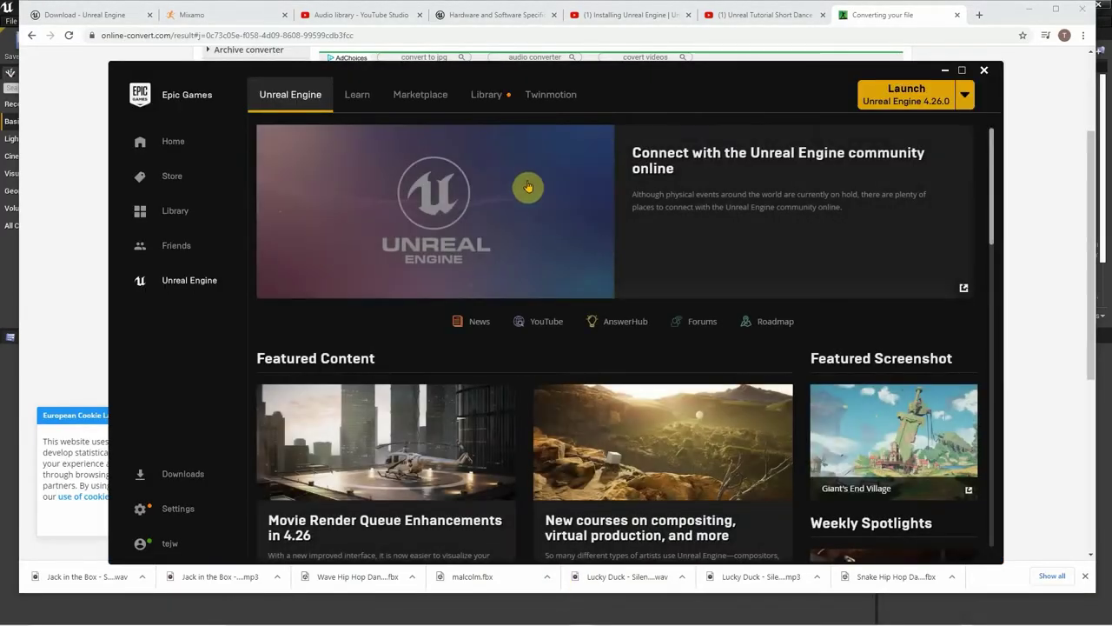
{"action": "left_click", "coordinate": [432, 103]}
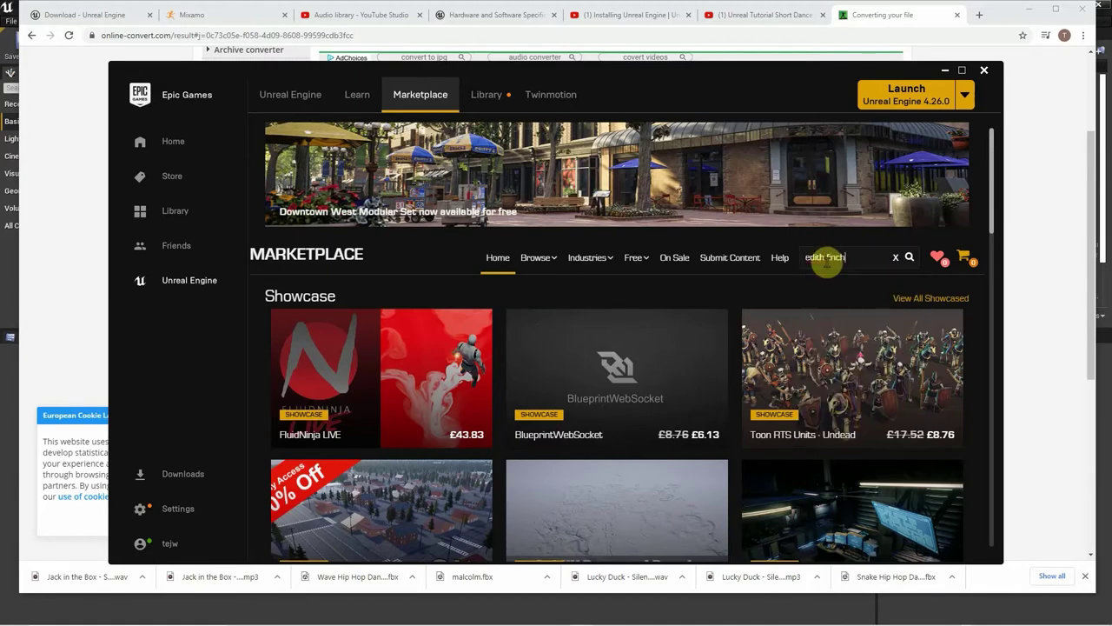
Run the 'edith finch' Marketplace search and scroll through the results
{"action": "key", "text": "Return"}
{"action": "mouse_move", "coordinate": [721, 288]}
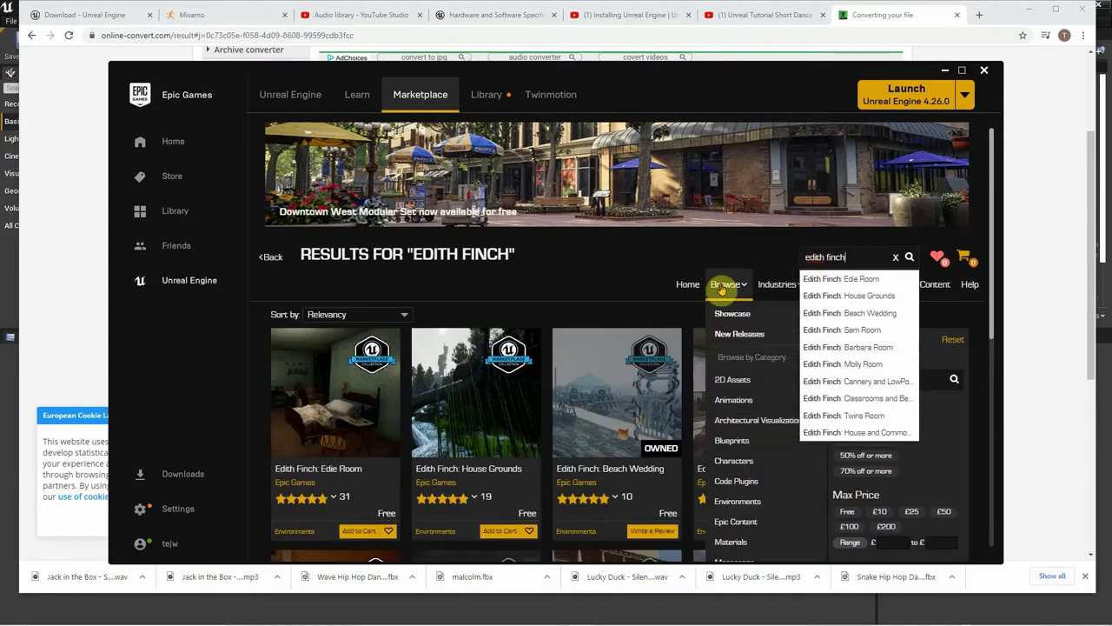
{"action": "scroll", "coordinate": [596, 379], "scroll_direction": "down", "scroll_amount": 2}
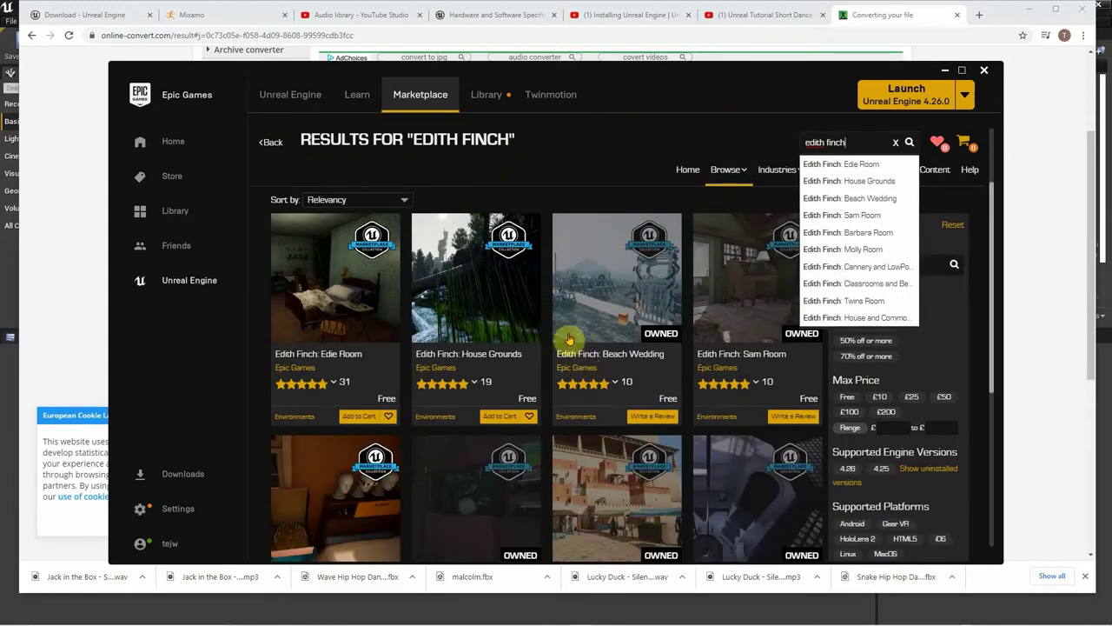
{"action": "left_click", "coordinate": [653, 142]}
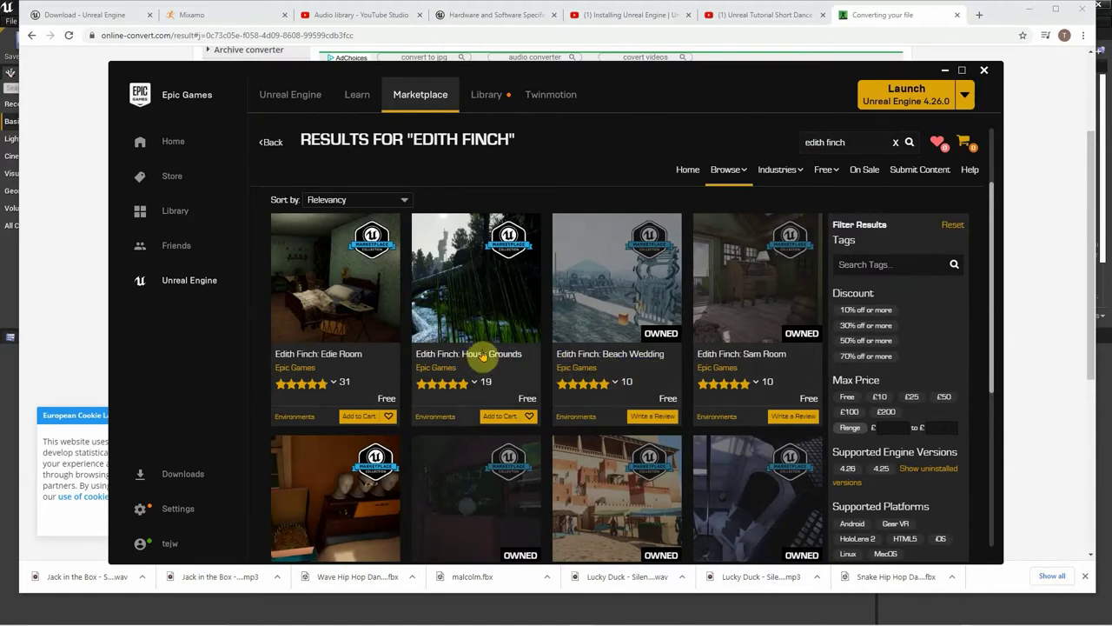
{"action": "scroll", "coordinate": [483, 355], "scroll_direction": "down", "scroll_amount": 2}
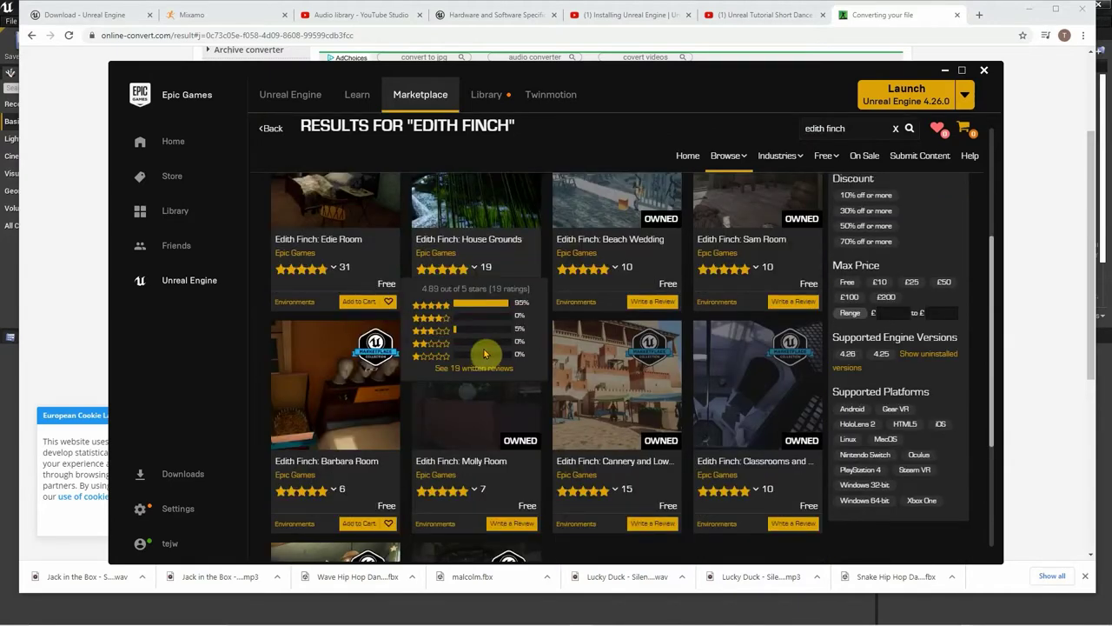
{"action": "scroll", "coordinate": [488, 352], "scroll_direction": "up", "scroll_amount": 2}
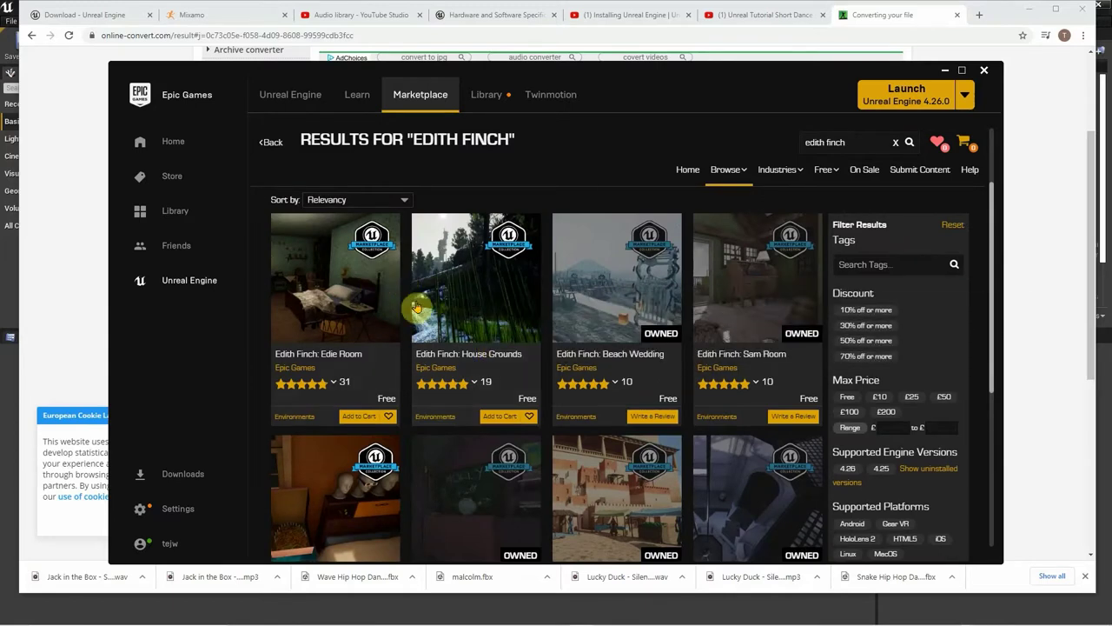
Add the free Edith Finch: Barbara Room pack to the cart and view the cart
{"action": "mouse_move", "coordinate": [616, 383]}
{"action": "scroll", "coordinate": [628, 400], "scroll_direction": "down", "scroll_amount": 3}
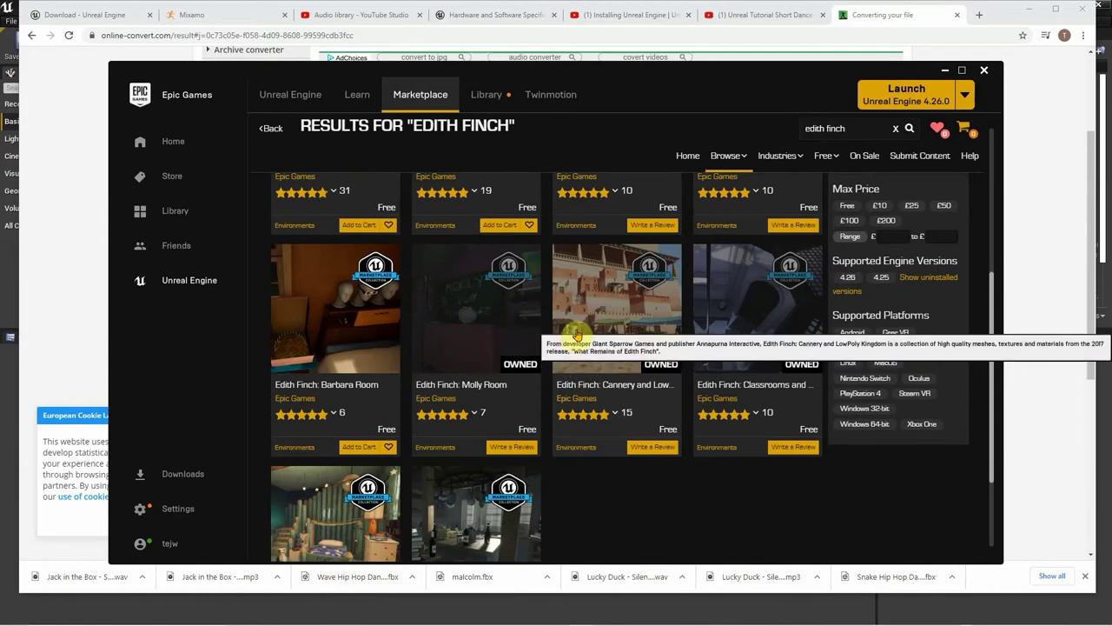
{"action": "mouse_move", "coordinate": [677, 423]}
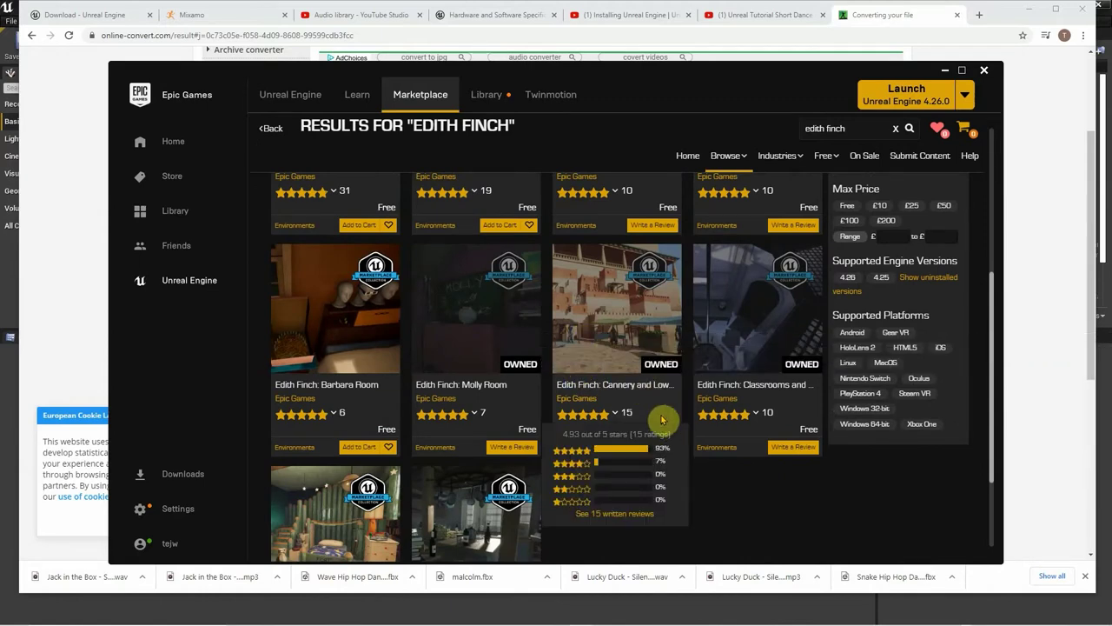
{"action": "mouse_move", "coordinate": [632, 331]}
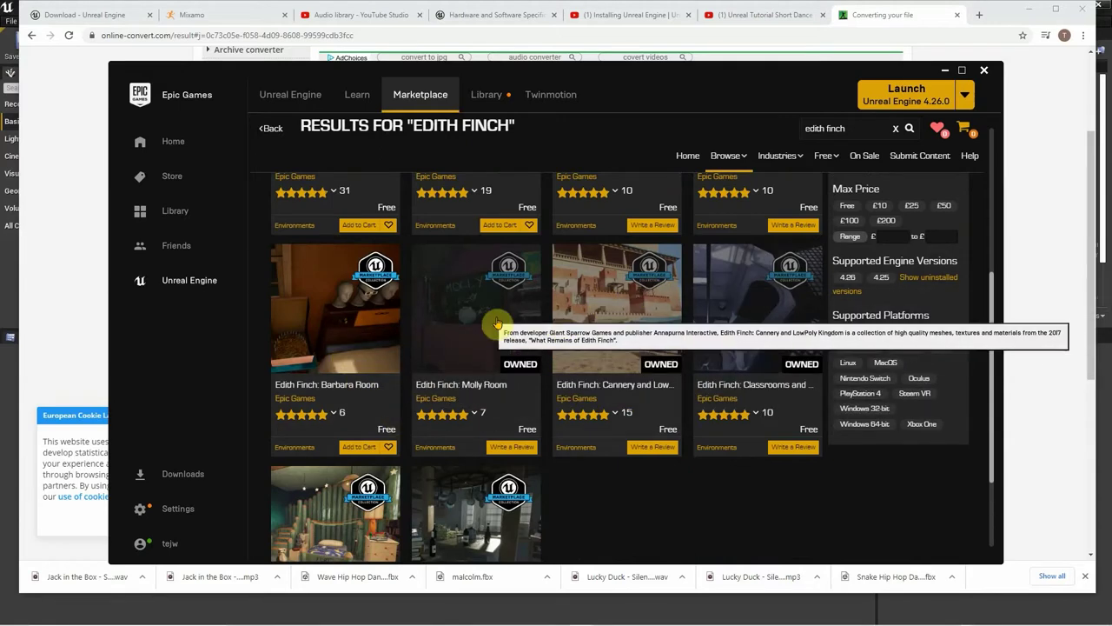
{"action": "mouse_move", "coordinate": [361, 435]}
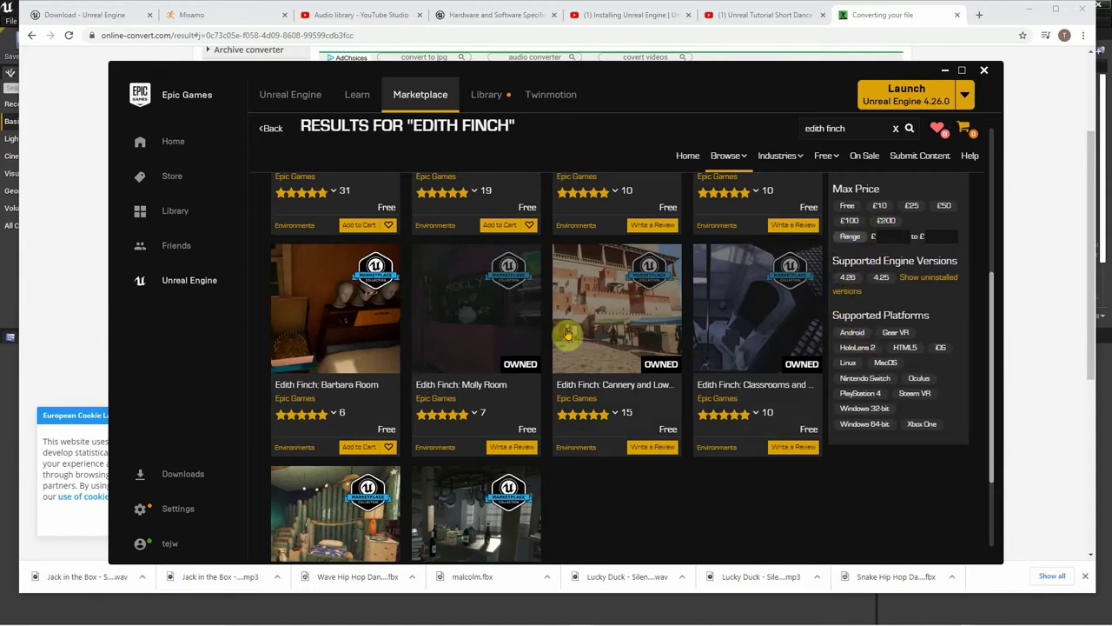
{"action": "mouse_move", "coordinate": [293, 329]}
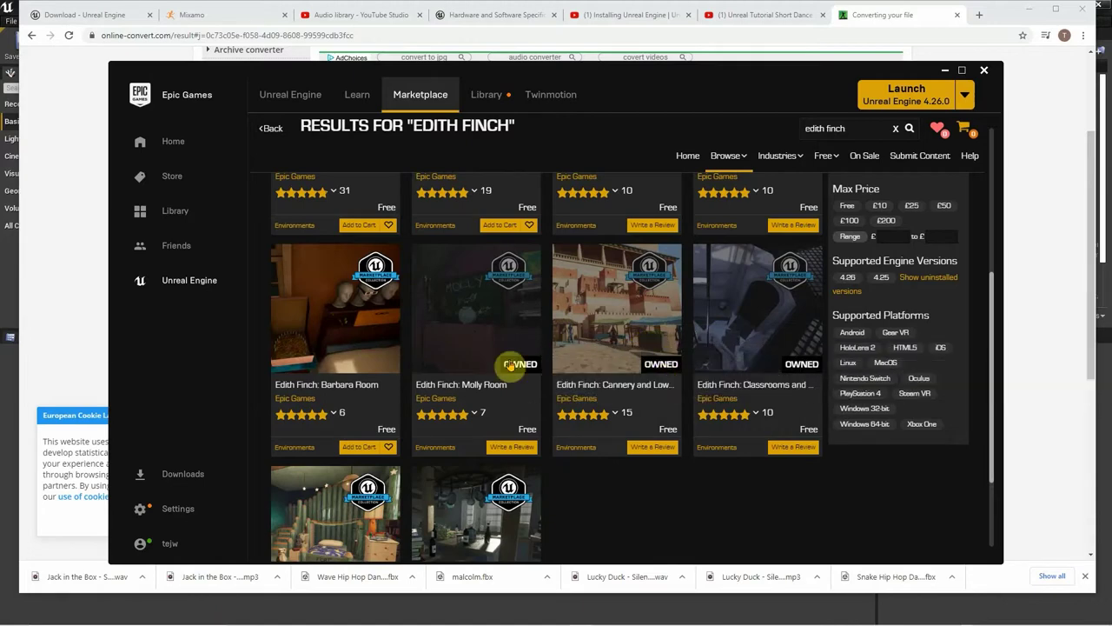
{"action": "mouse_move", "coordinate": [342, 345]}
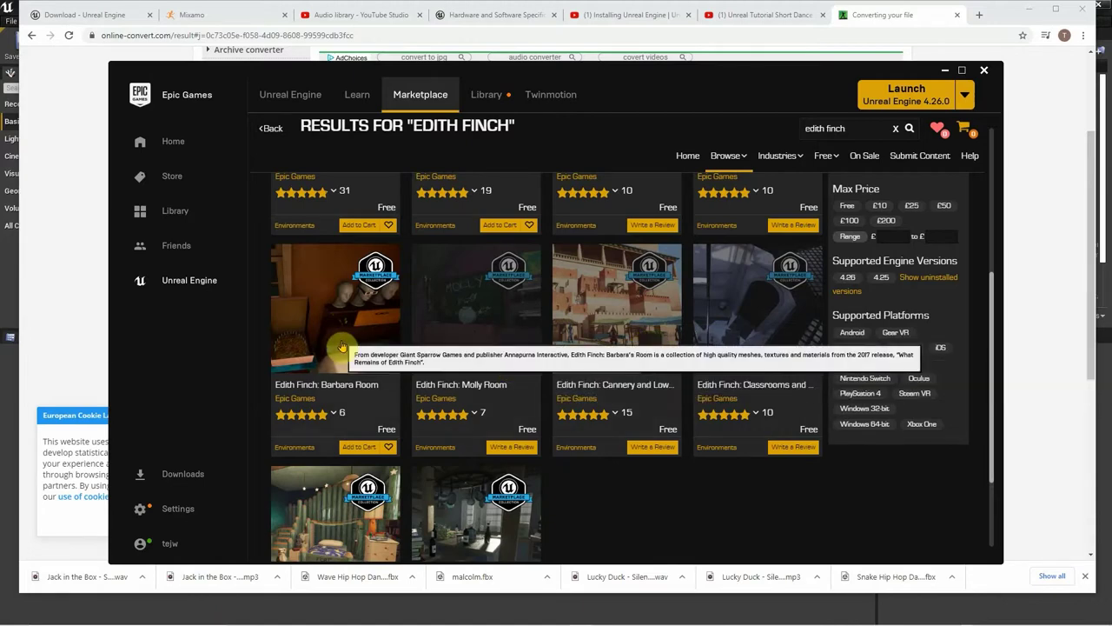
{"action": "left_click", "coordinate": [363, 448]}
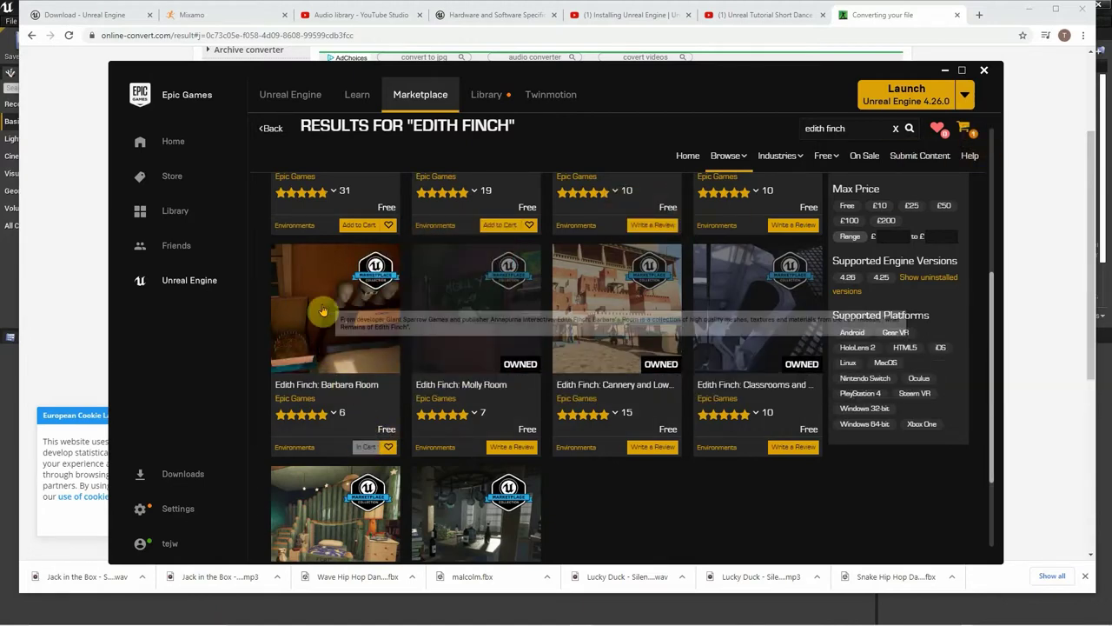
{"action": "left_click", "coordinate": [964, 128]}
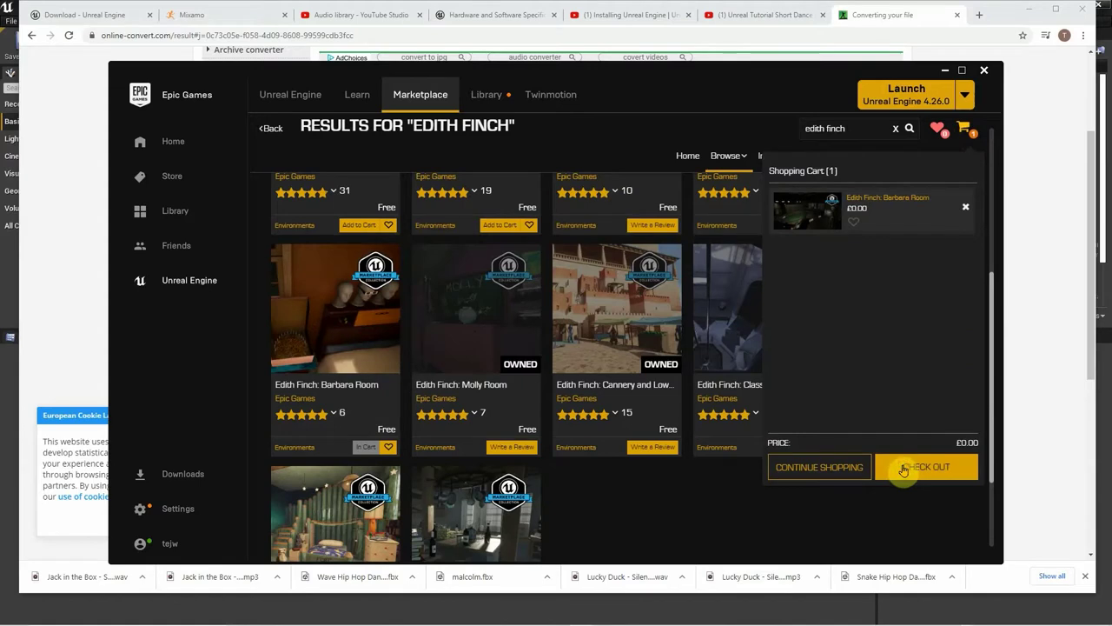
Go to the Library and scroll down to the Vault of owned content
{"action": "left_click", "coordinate": [500, 102]}
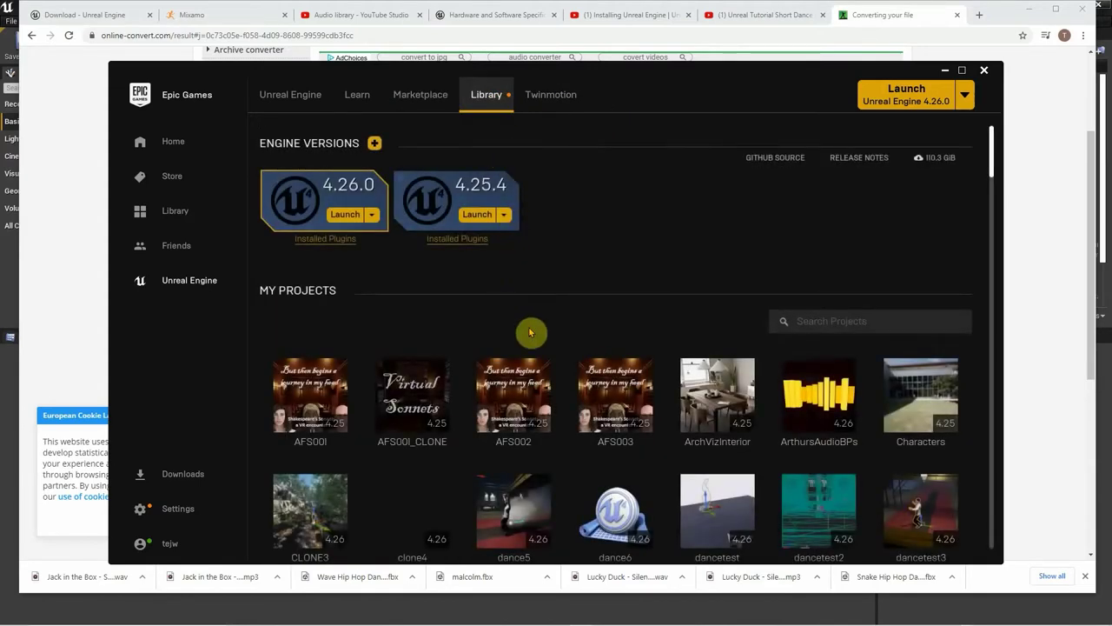
{"action": "scroll", "coordinate": [530, 339], "scroll_direction": "down", "scroll_amount": 1}
{"action": "scroll", "coordinate": [536, 348], "scroll_direction": "down", "scroll_amount": 7}
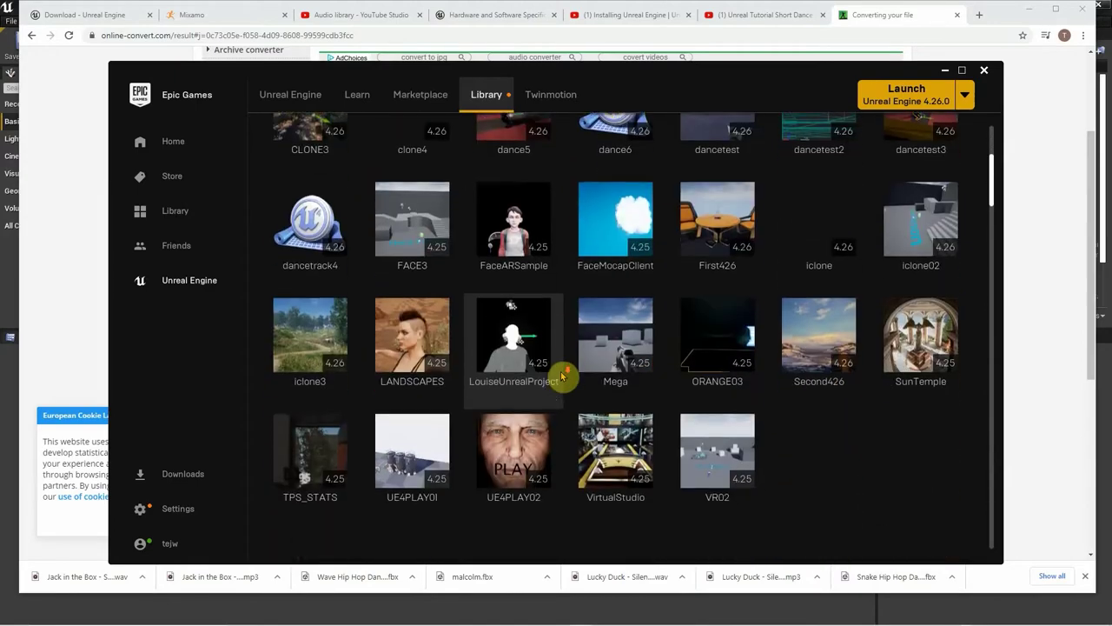
{"action": "scroll", "coordinate": [561, 387], "scroll_direction": "down", "scroll_amount": 1}
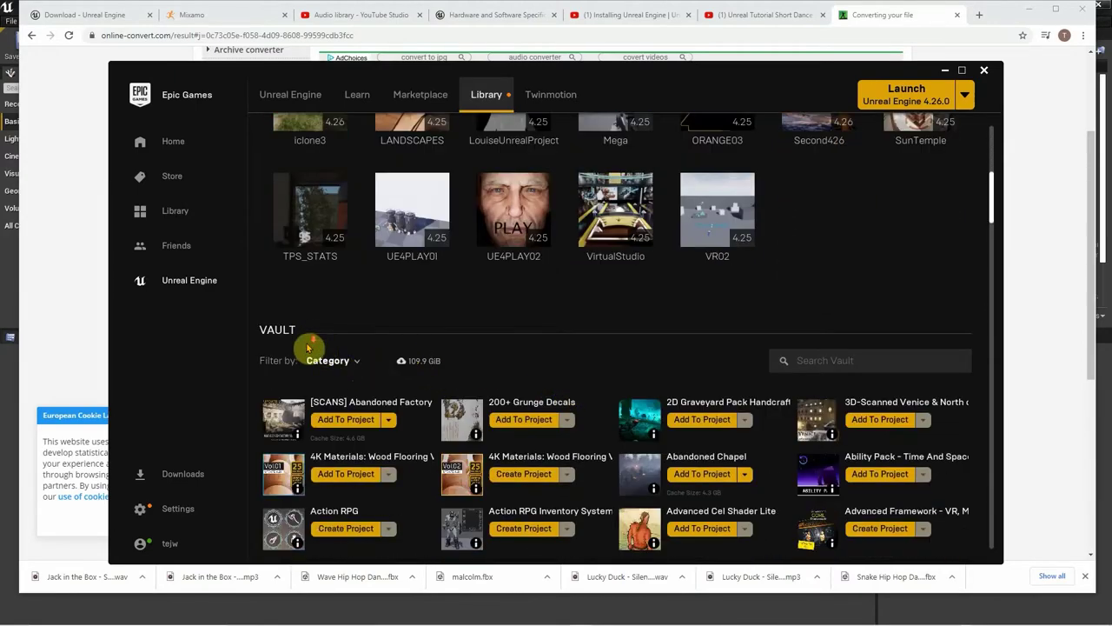
{"action": "scroll", "coordinate": [313, 352], "scroll_direction": "down", "scroll_amount": 2}
{"action": "scroll", "coordinate": [319, 356], "scroll_direction": "down", "scroll_amount": 5}
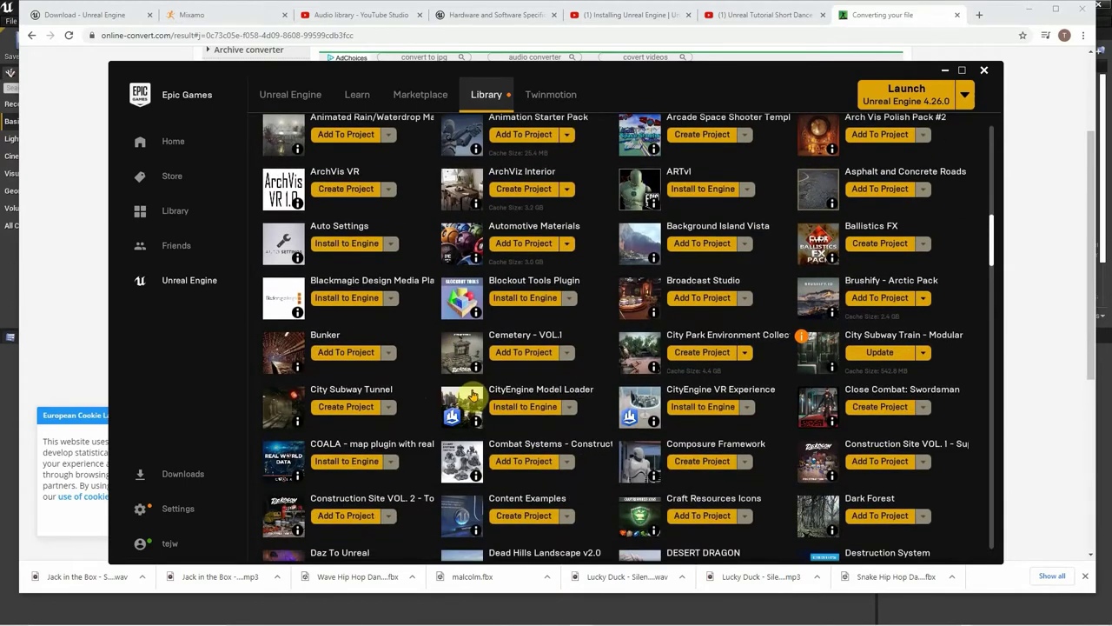
{"action": "scroll", "coordinate": [950, 220], "scroll_direction": "up", "scroll_amount": 5}
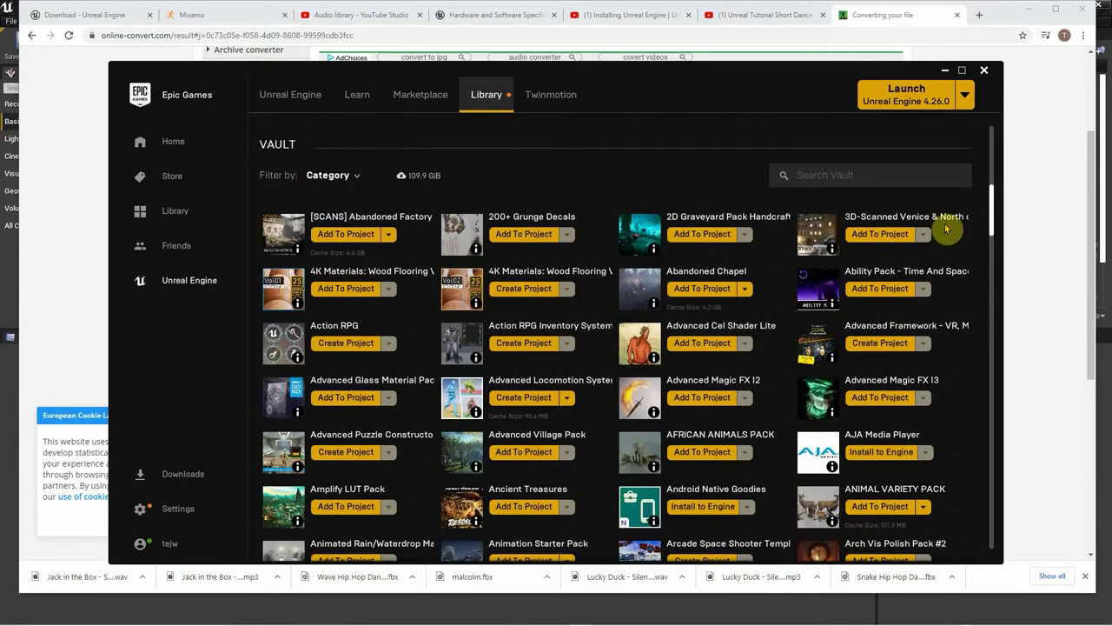
Filter the vault by 'edith', view the Cannery pack page, then return to the filtered list
{"action": "type", "text": "e"}
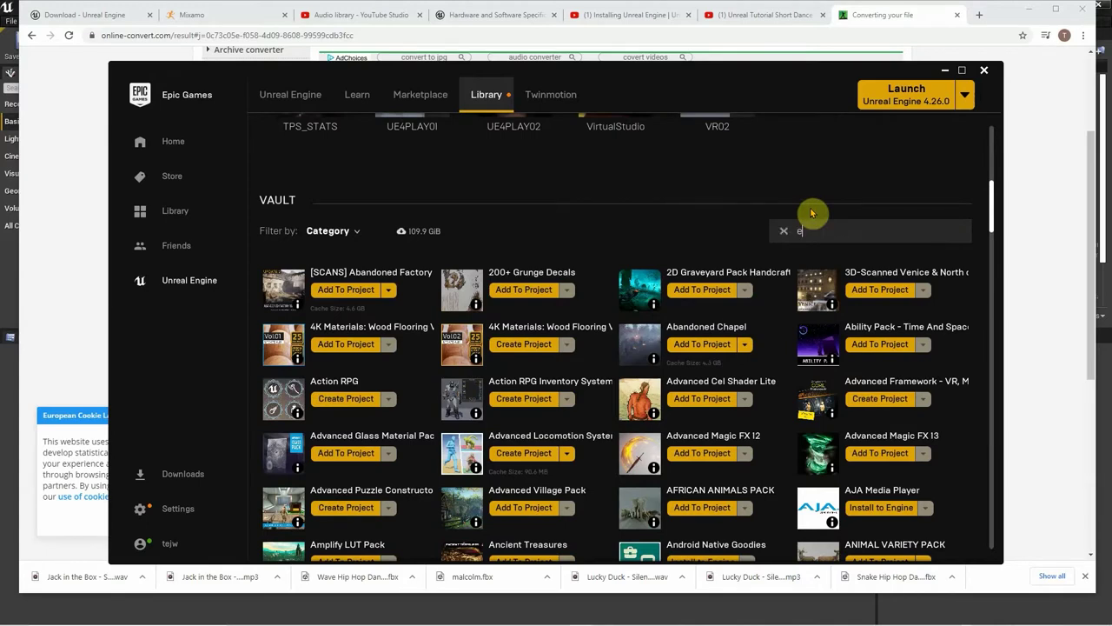
{"action": "type", "text": "dith"}
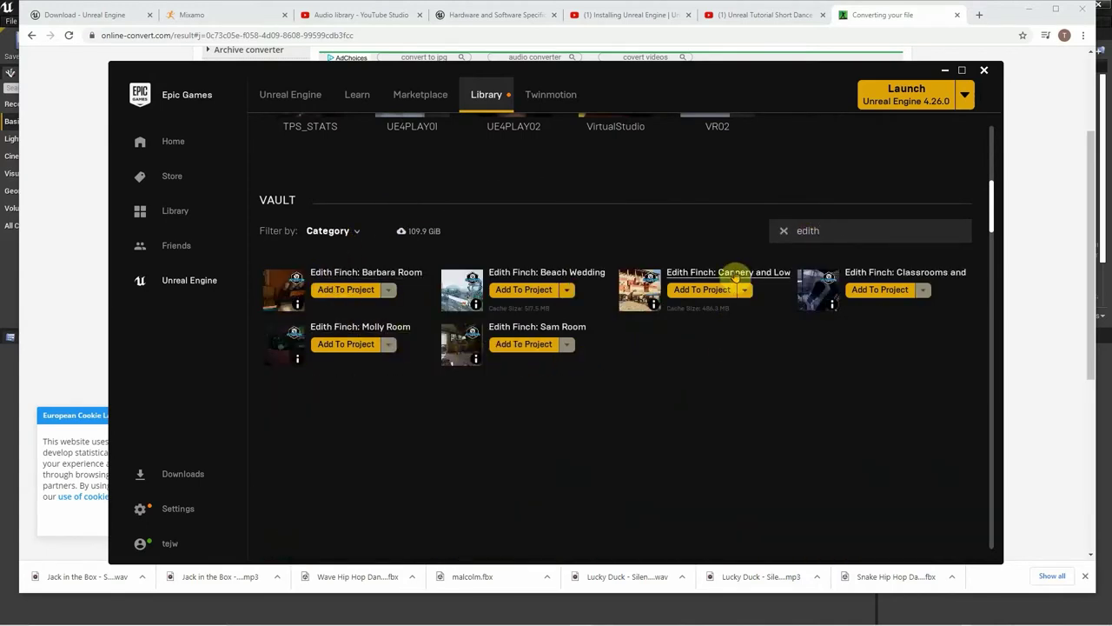
{"action": "left_click", "coordinate": [639, 279]}
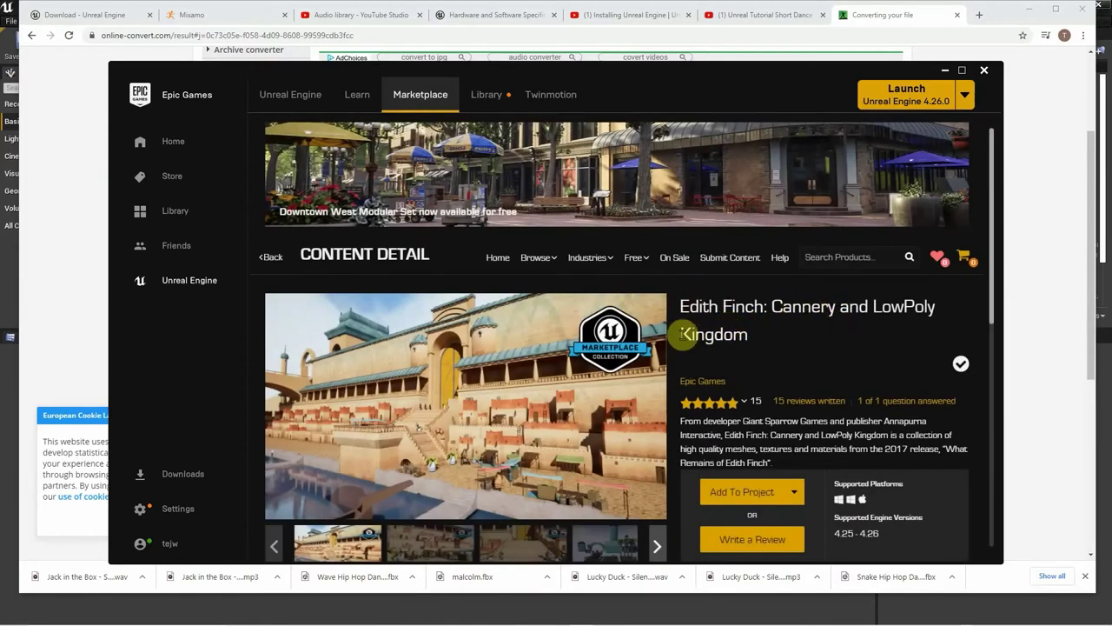
{"action": "scroll", "coordinate": [545, 371], "scroll_direction": "down", "scroll_amount": 1}
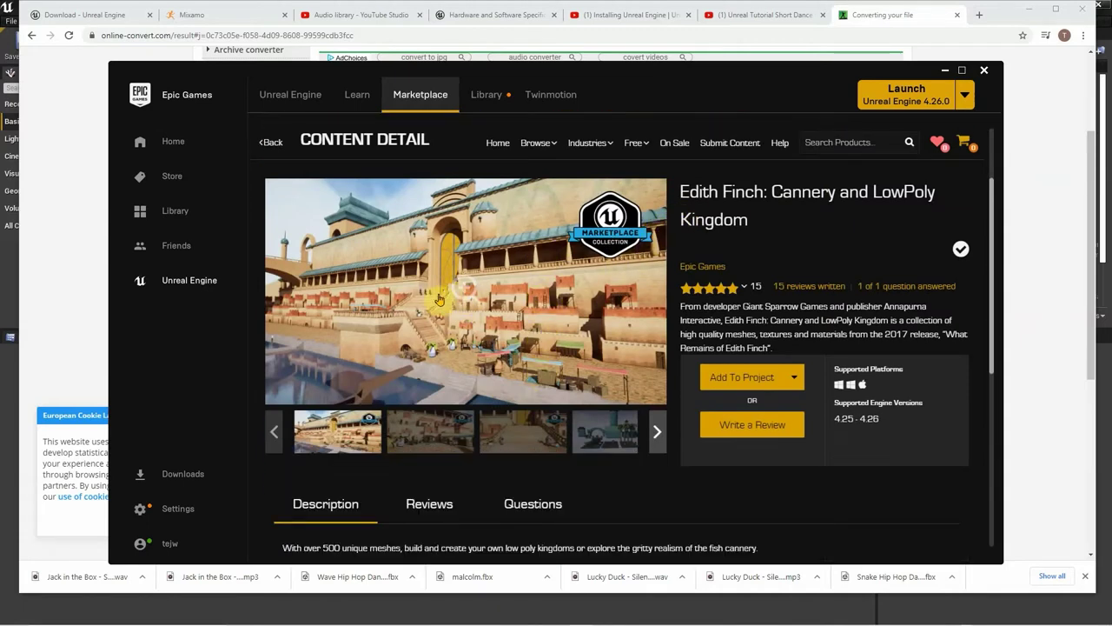
{"action": "scroll", "coordinate": [468, 314], "scroll_direction": "up", "scroll_amount": 1}
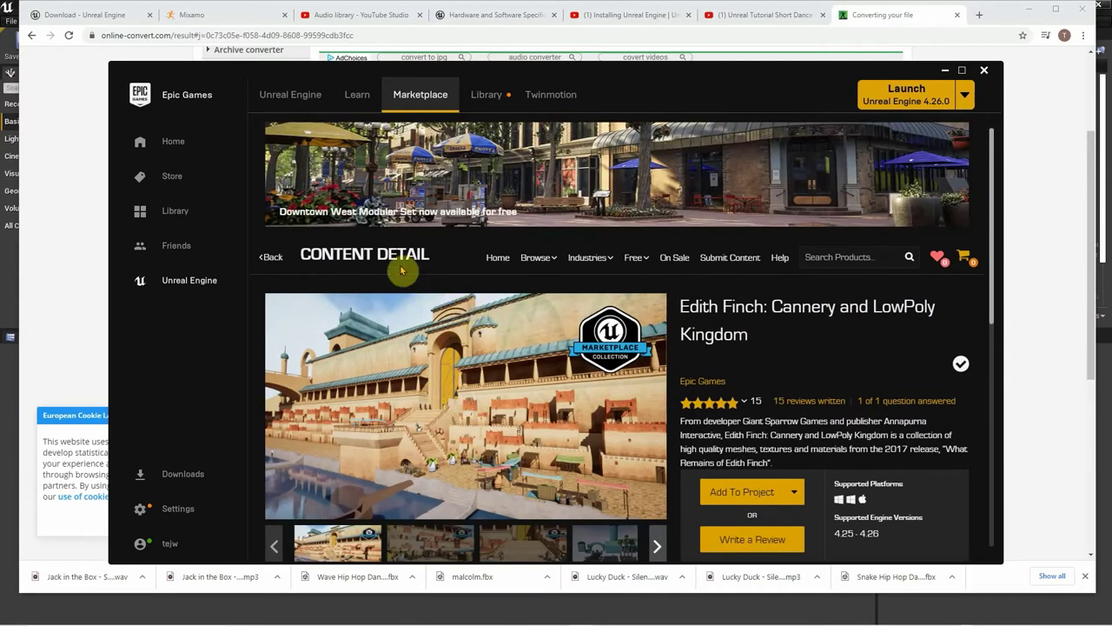
{"action": "left_click", "coordinate": [269, 257]}
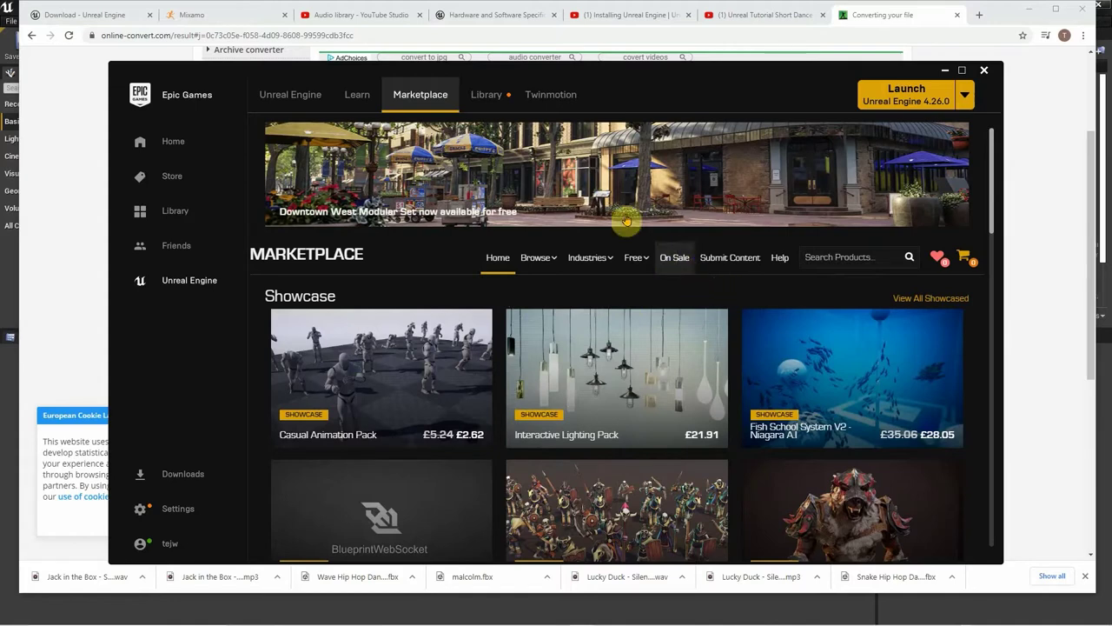
{"action": "left_click", "coordinate": [501, 100]}
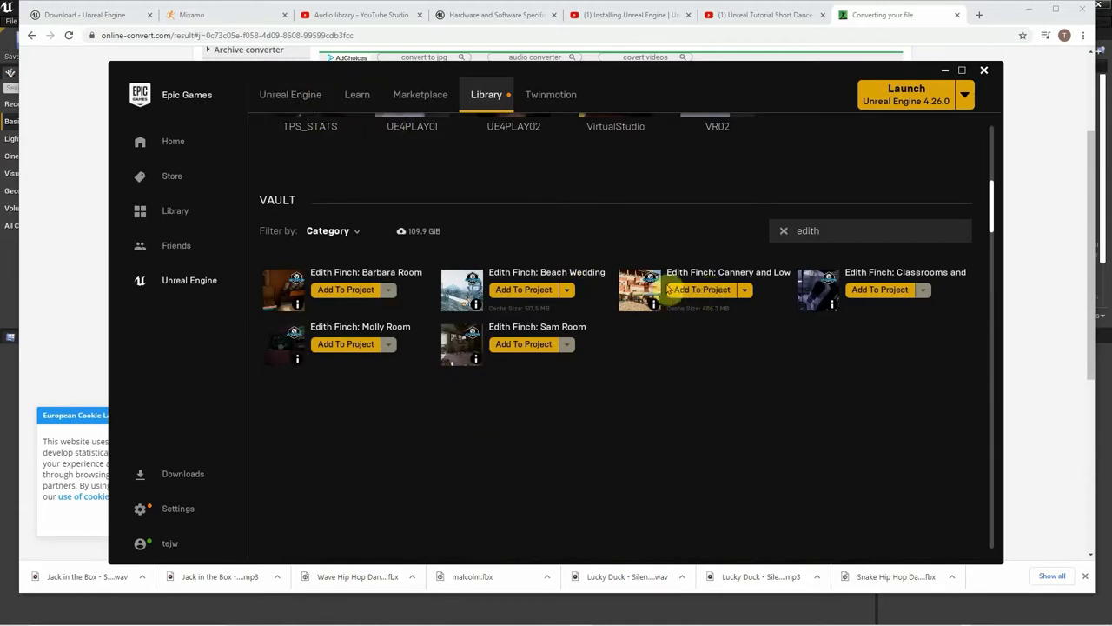
Save all unsaved levels and assets in Unreal Editor with File > Save All
{"action": "key", "text": "alt+Tab"}
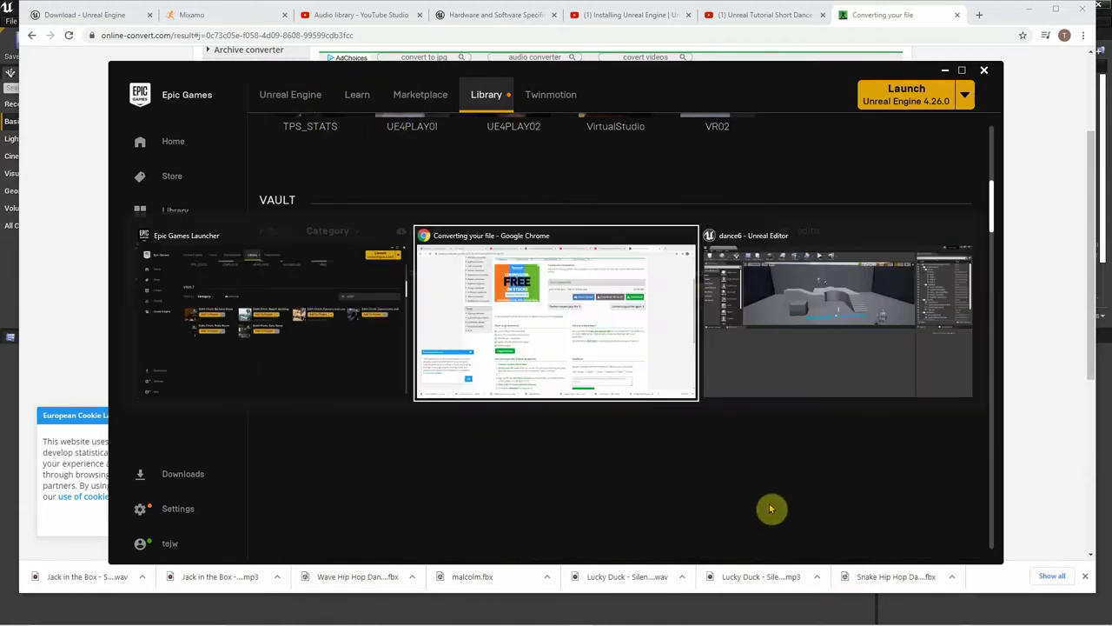
{"action": "key", "text": "Tab"}
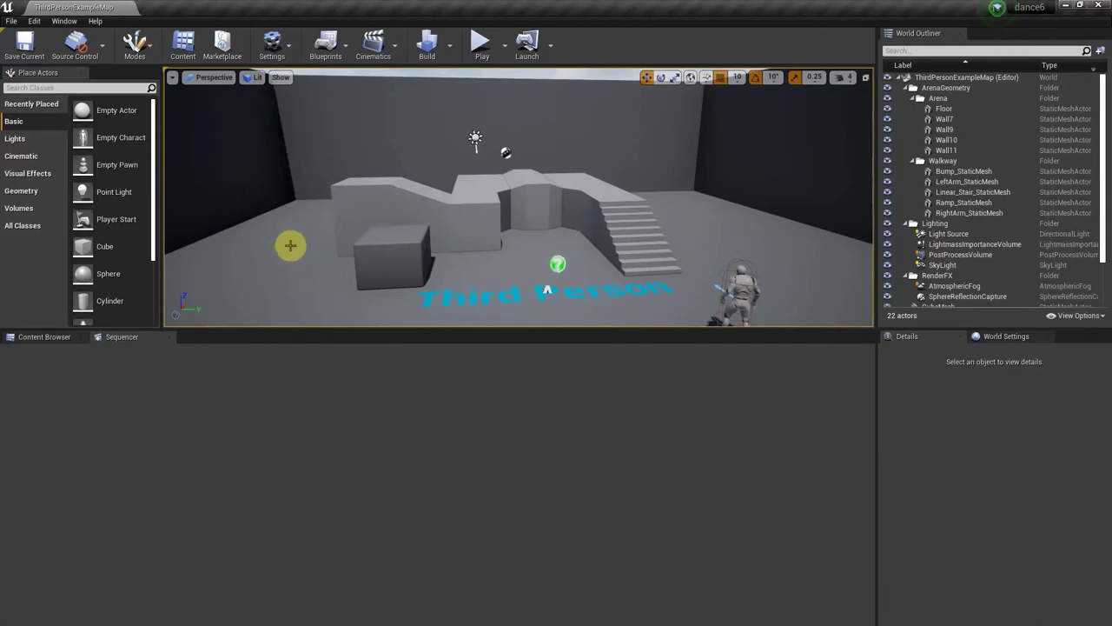
{"action": "left_click", "coordinate": [12, 21]}
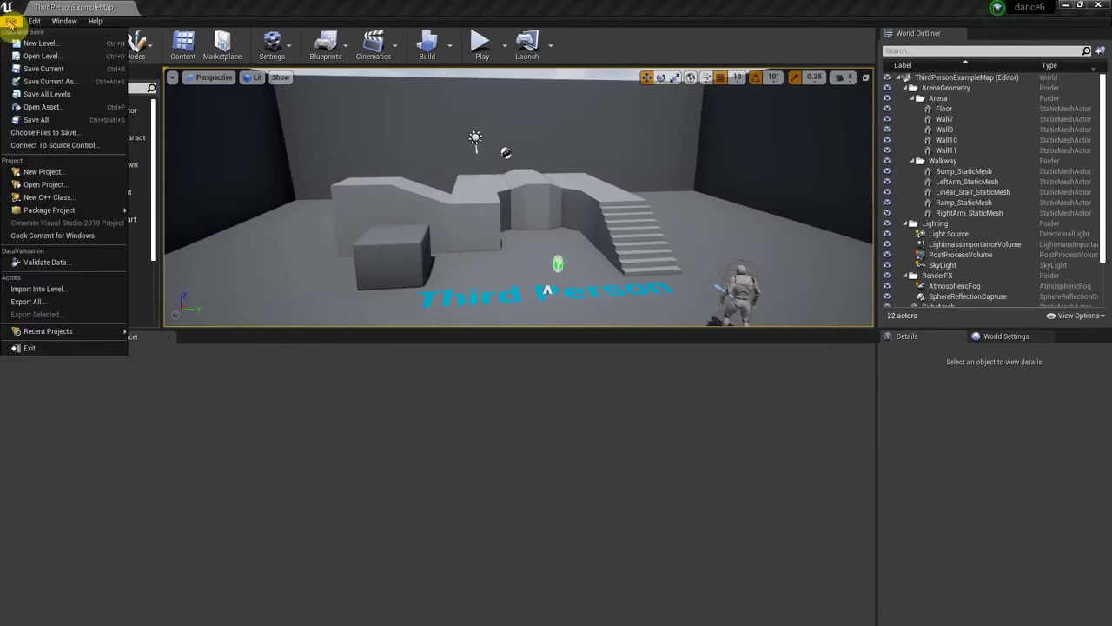
{"action": "left_click", "coordinate": [41, 123]}
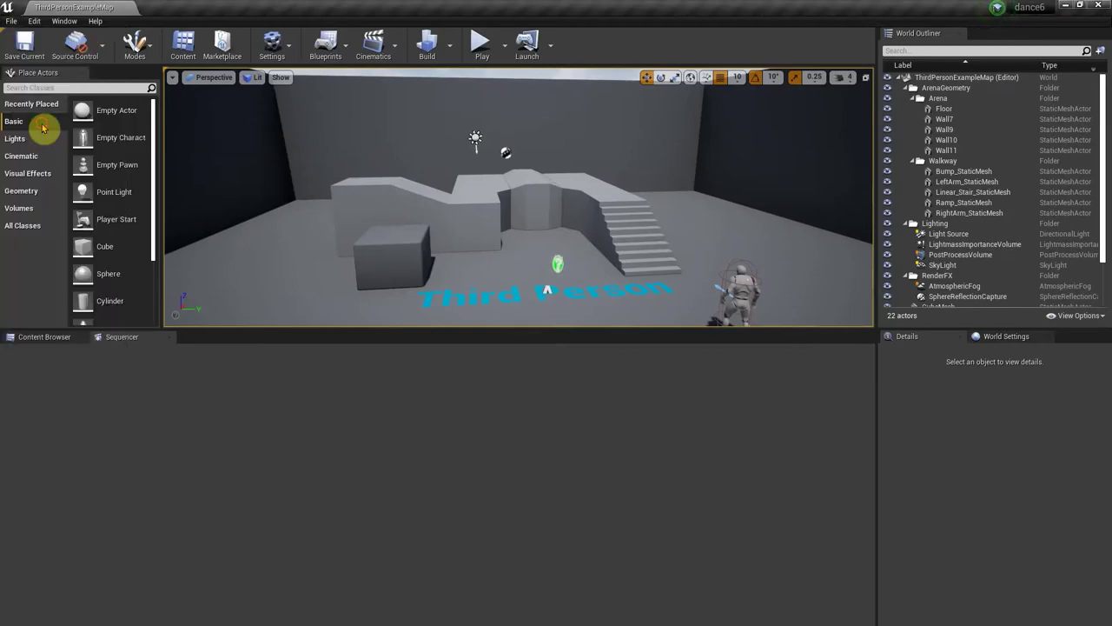
Return to the Epic Games Launcher Library showing the dance6 project
{"action": "key", "text": "alt+Tab"}
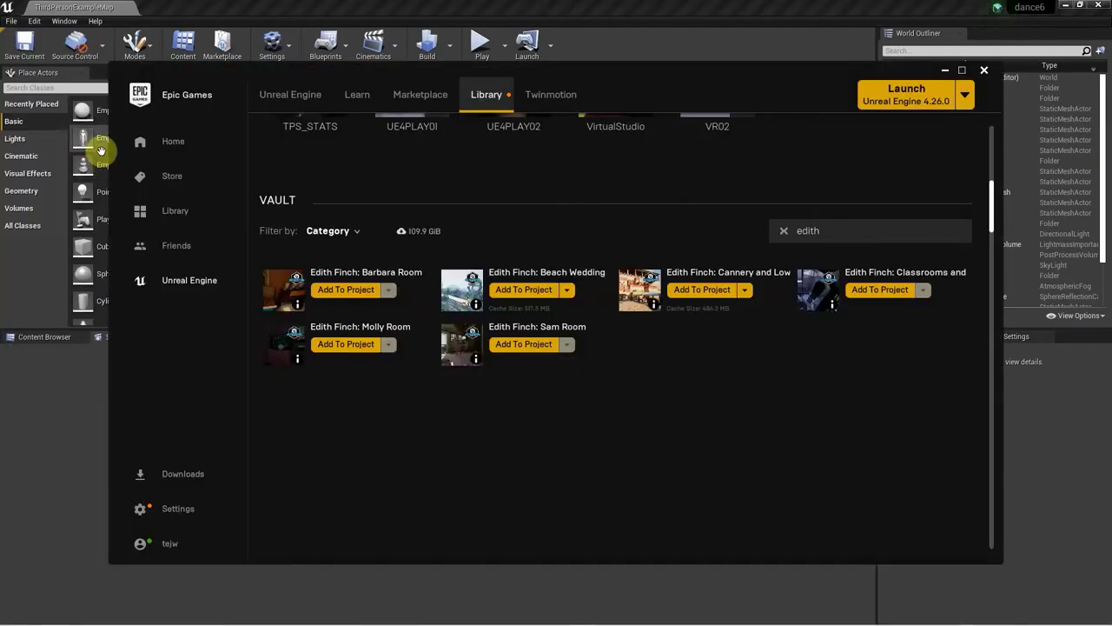
{"action": "scroll", "coordinate": [366, 243], "scroll_direction": "up", "scroll_amount": 5}
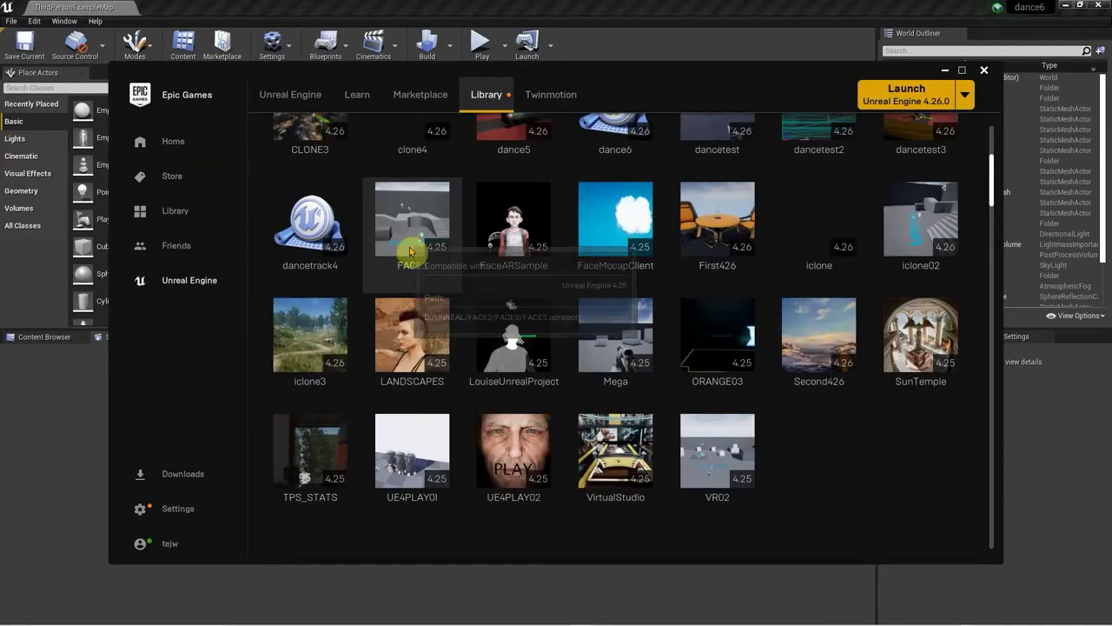
{"action": "scroll", "coordinate": [487, 261], "scroll_direction": "up", "scroll_amount": 1}
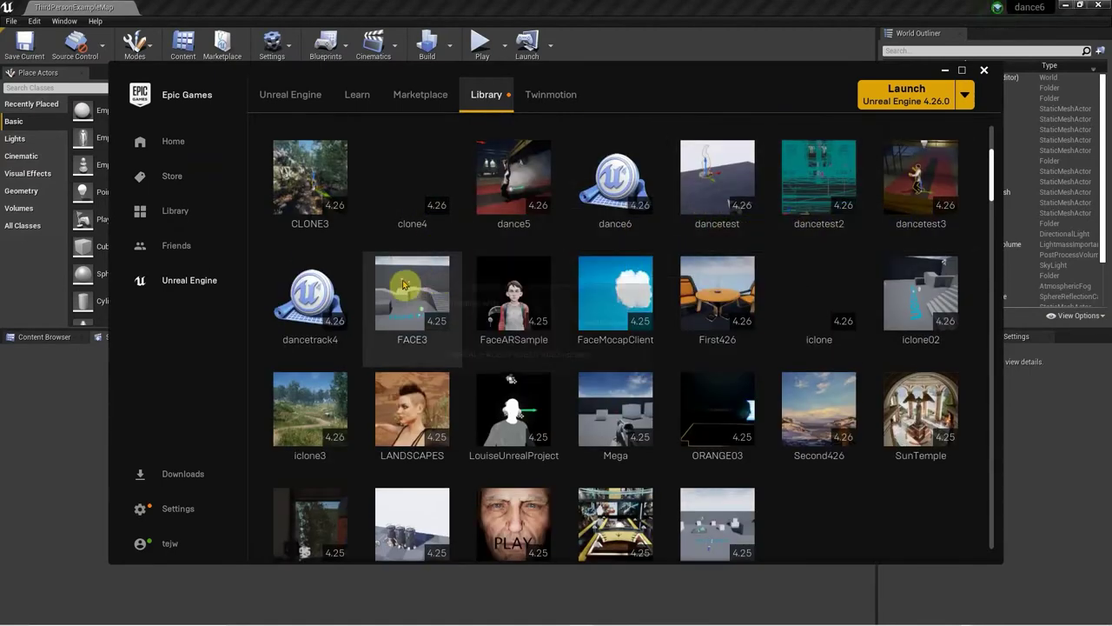
Add the Edith Finch: Cannery pack from the vault to the dance6 project, then return to the editor
{"action": "scroll", "coordinate": [576, 409], "scroll_direction": "up", "scroll_amount": 3}
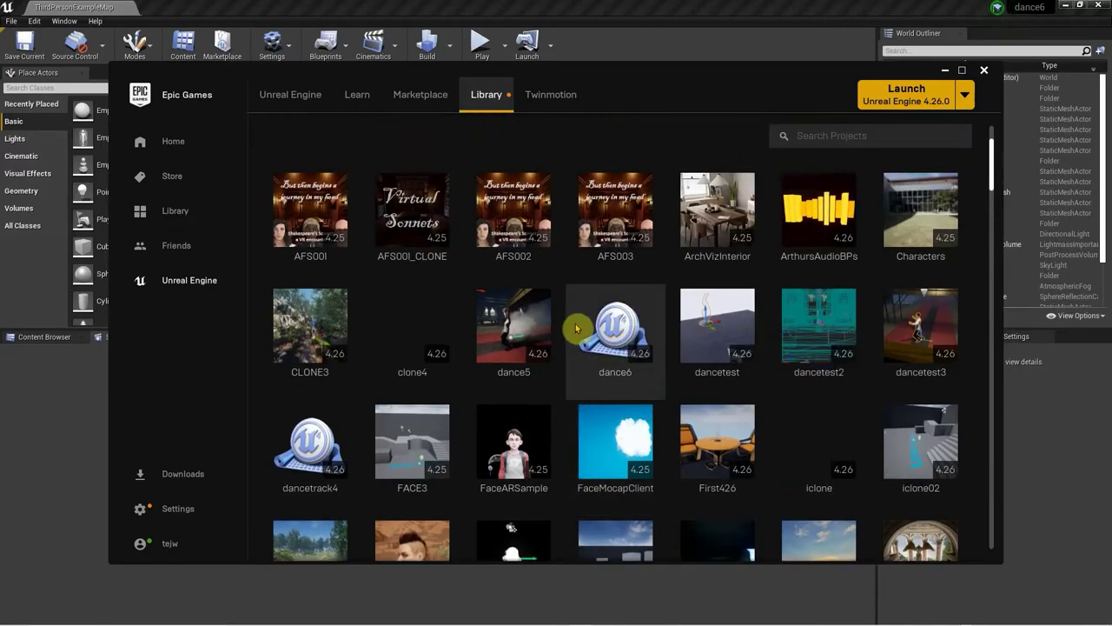
{"action": "scroll", "coordinate": [608, 339], "scroll_direction": "down", "scroll_amount": 5}
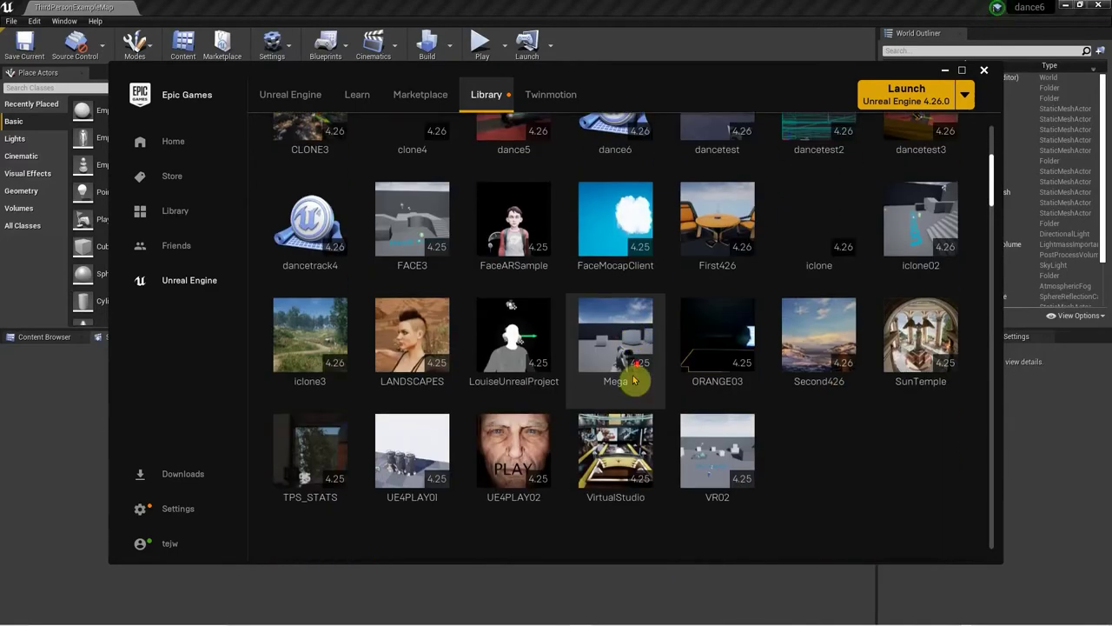
{"action": "scroll", "coordinate": [650, 373], "scroll_direction": "down", "scroll_amount": 4}
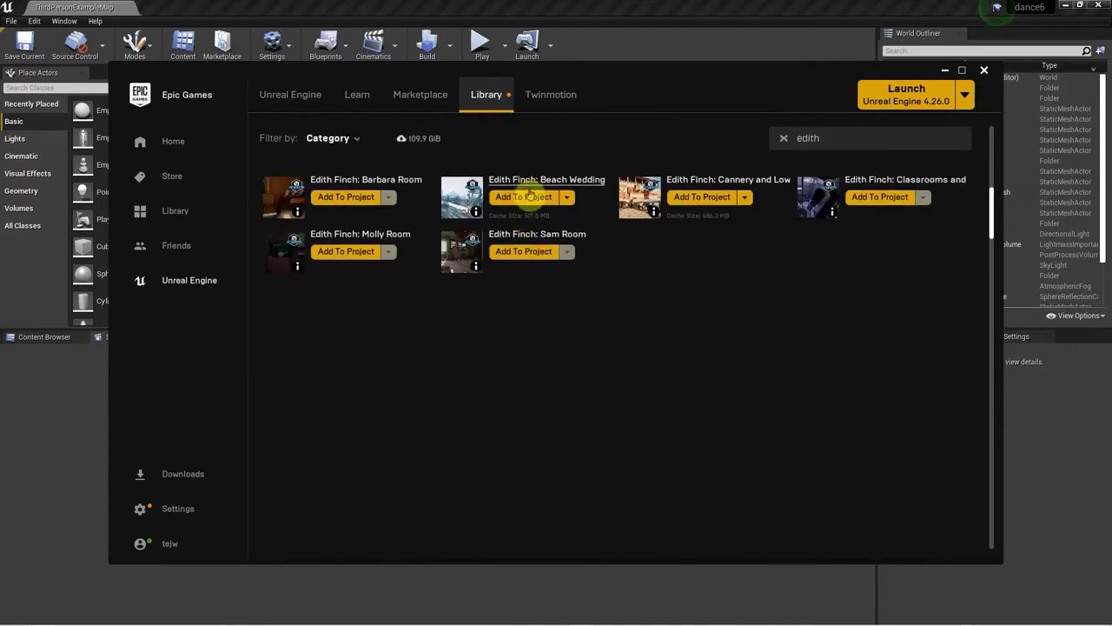
{"action": "left_click", "coordinate": [713, 198]}
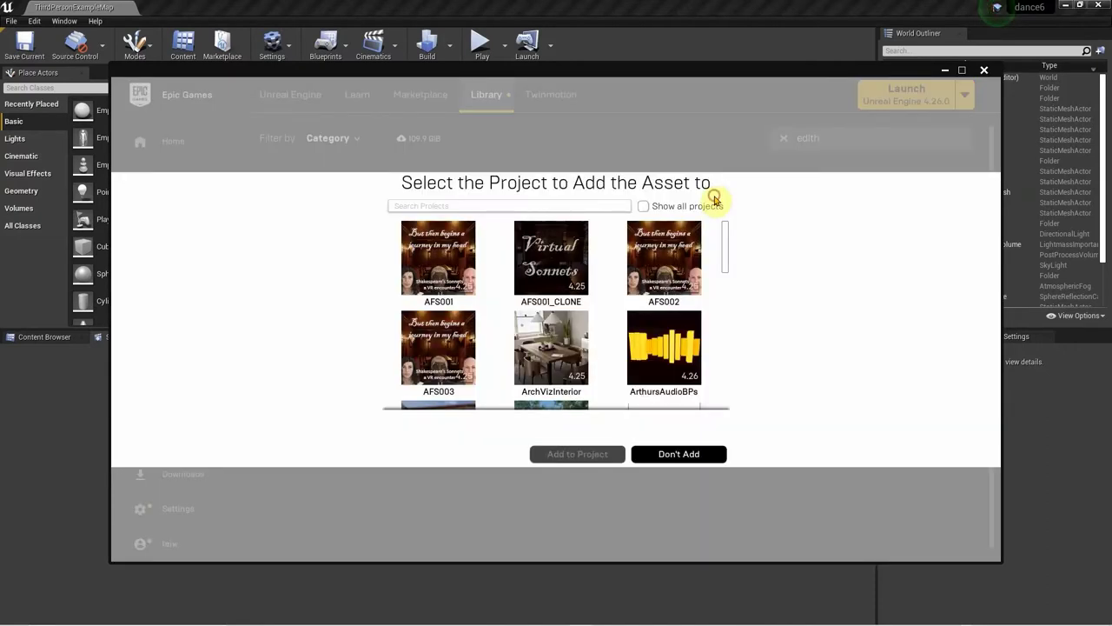
{"action": "scroll", "coordinate": [635, 337], "scroll_direction": "down", "scroll_amount": 5}
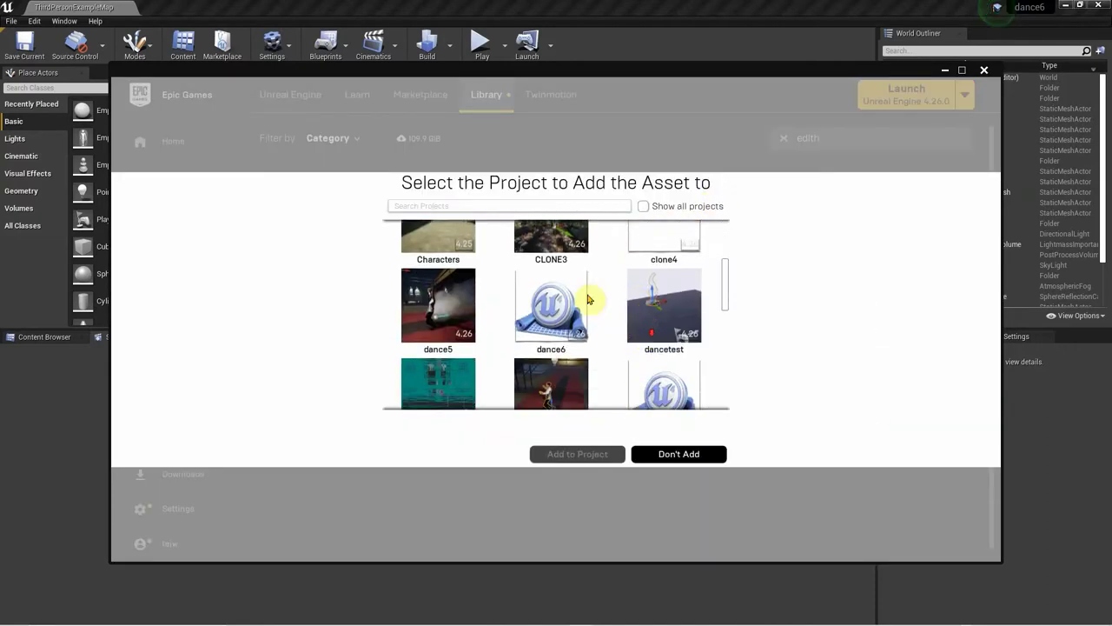
{"action": "left_click", "coordinate": [546, 288]}
{"action": "left_click", "coordinate": [568, 453]}
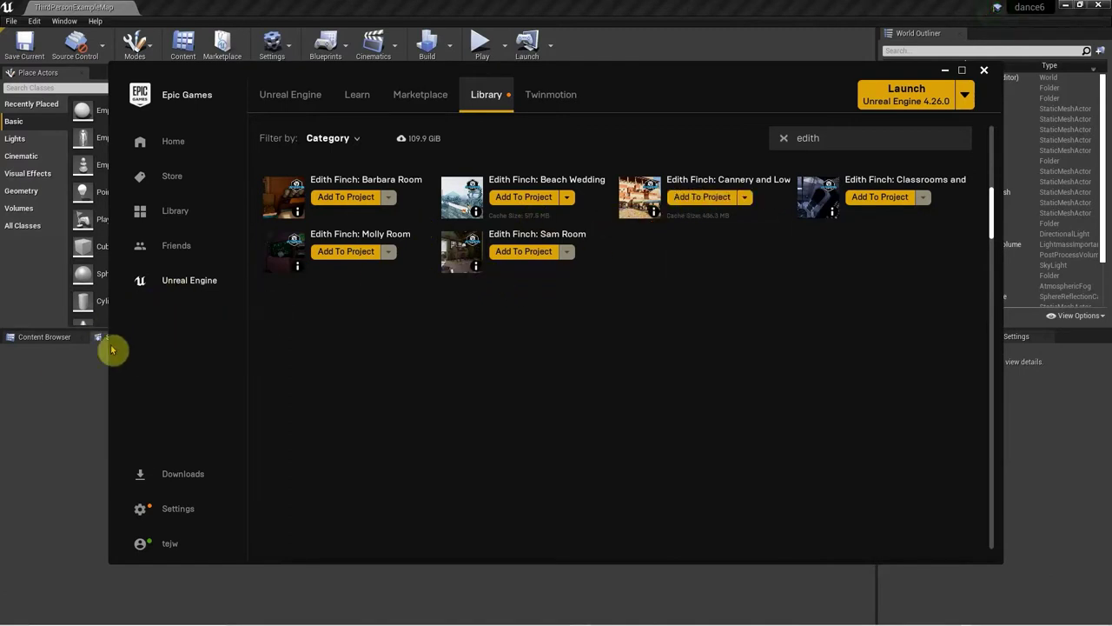
{"action": "left_click", "coordinate": [37, 392]}
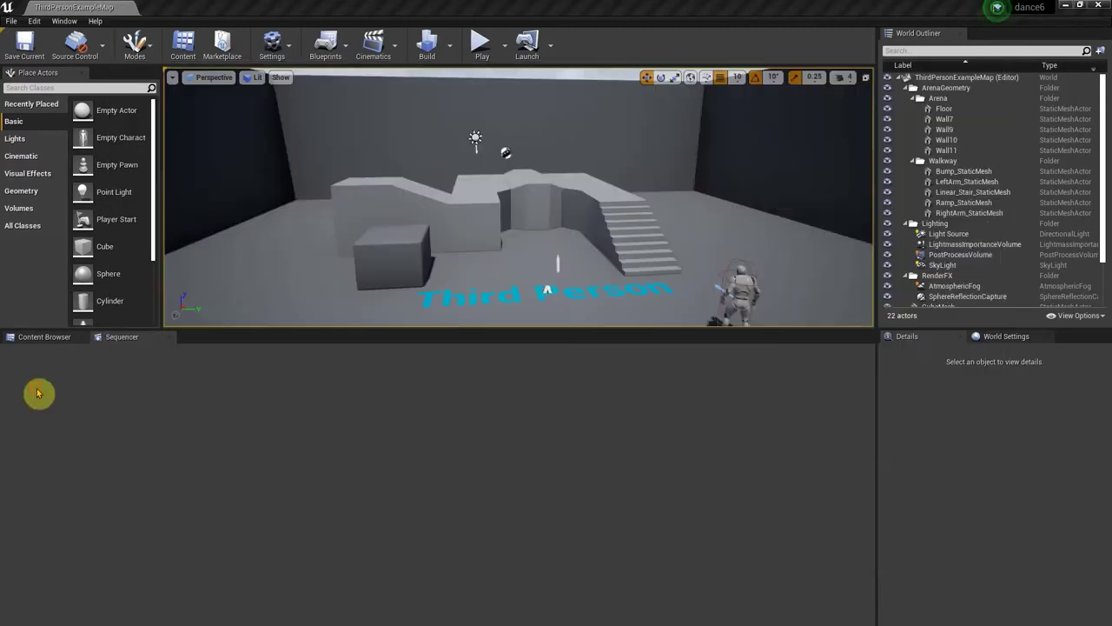
Bring the Content Browser into view in the bottom panel
{"action": "left_click", "coordinate": [54, 337]}
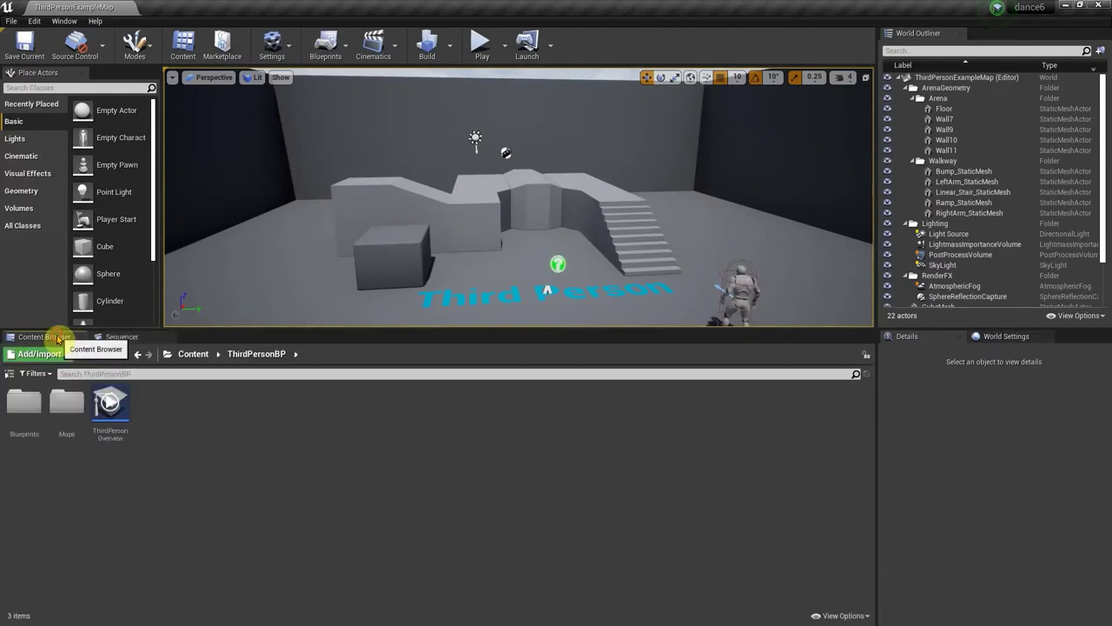
{"action": "left_click", "coordinate": [126, 337]}
{"action": "left_click", "coordinate": [52, 337]}
{"action": "left_click", "coordinate": [120, 338]}
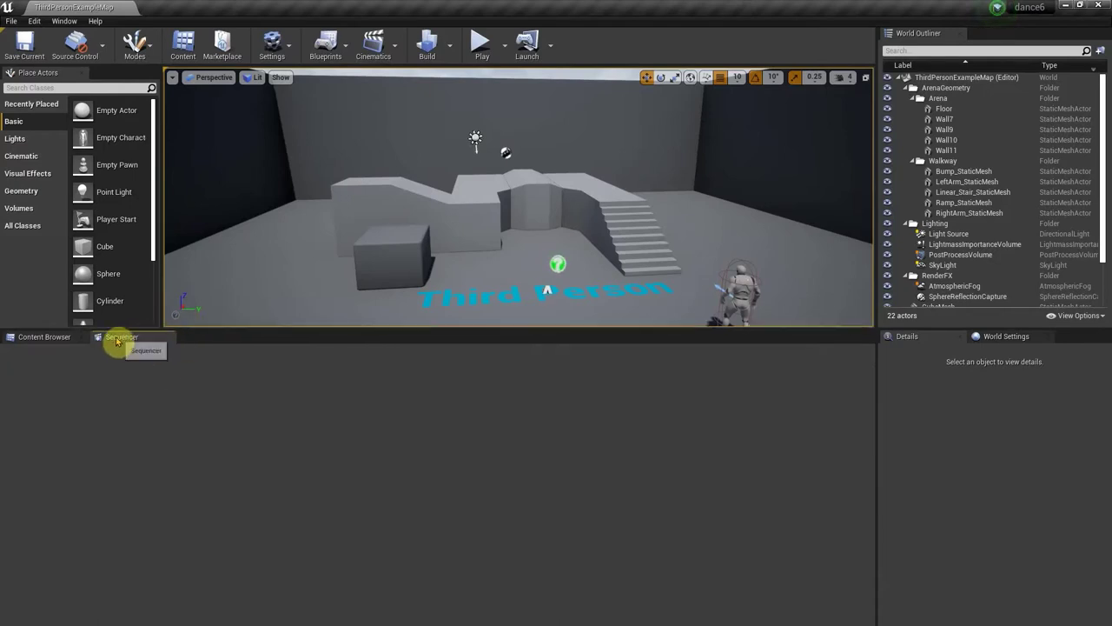
{"action": "left_click", "coordinate": [47, 339]}
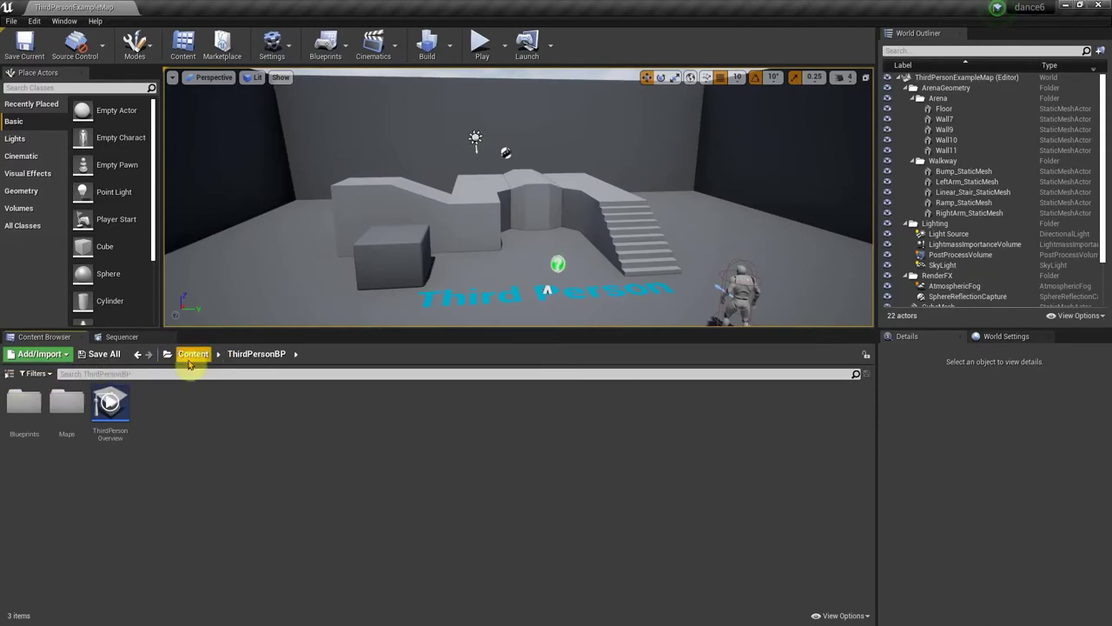
Browse Content > EF_Lewis > Maps and open the DemoMap level
{"action": "left_click", "coordinate": [193, 354]}
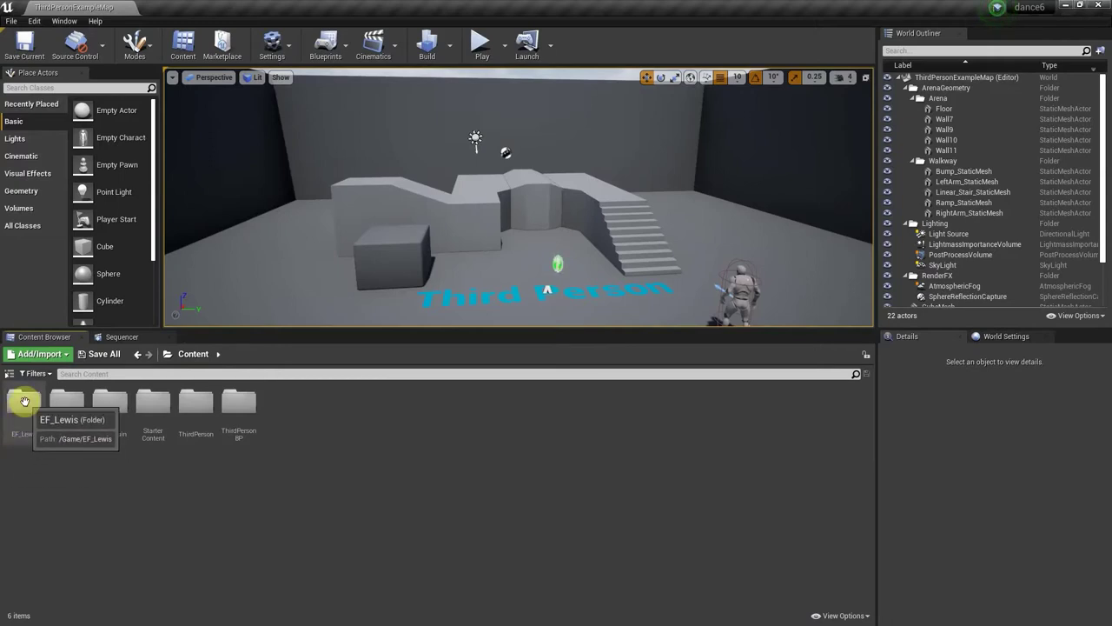
{"action": "double_click", "coordinate": [25, 400]}
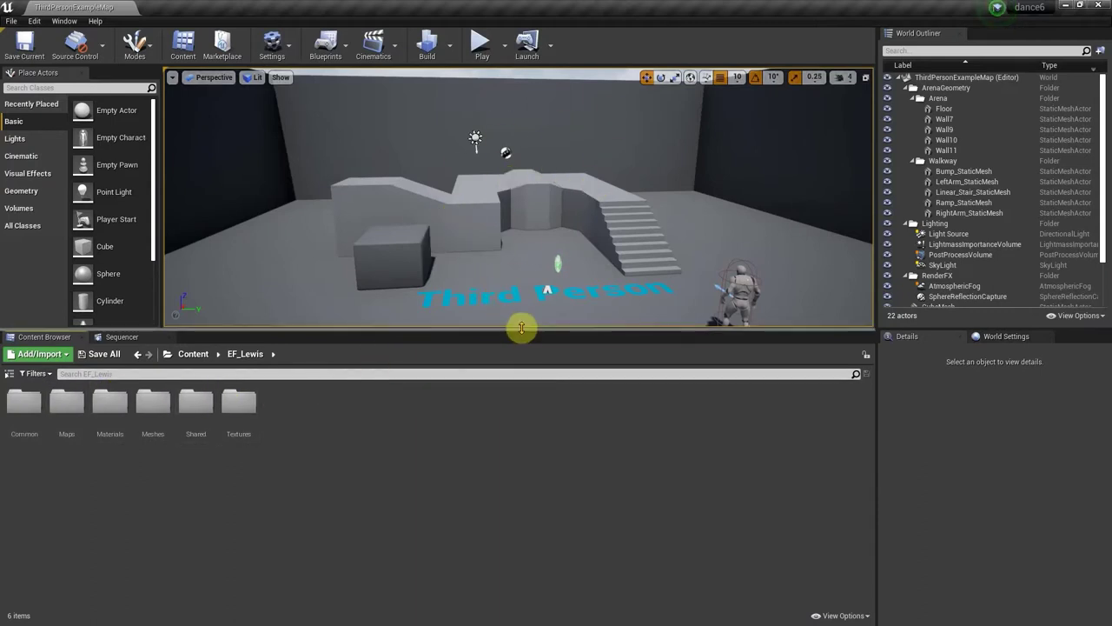
{"action": "left_click_drag", "start_coordinate": [520, 325], "coordinate": [526, 350]}
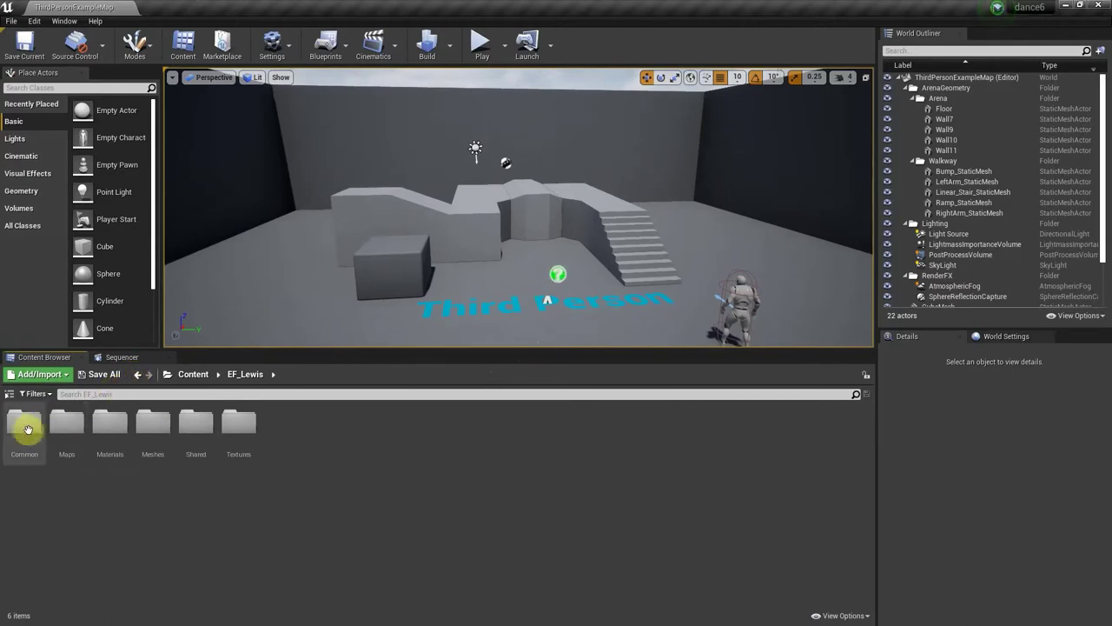
{"action": "mouse_move", "coordinate": [533, 255]}
{"action": "left_mouse_down"}
{"action": "mouse_move", "coordinate": [596, 323]}
{"action": "mouse_move", "coordinate": [600, 344]}
{"action": "mouse_move", "coordinate": [523, 253]}
{"action": "left_mouse_up"}
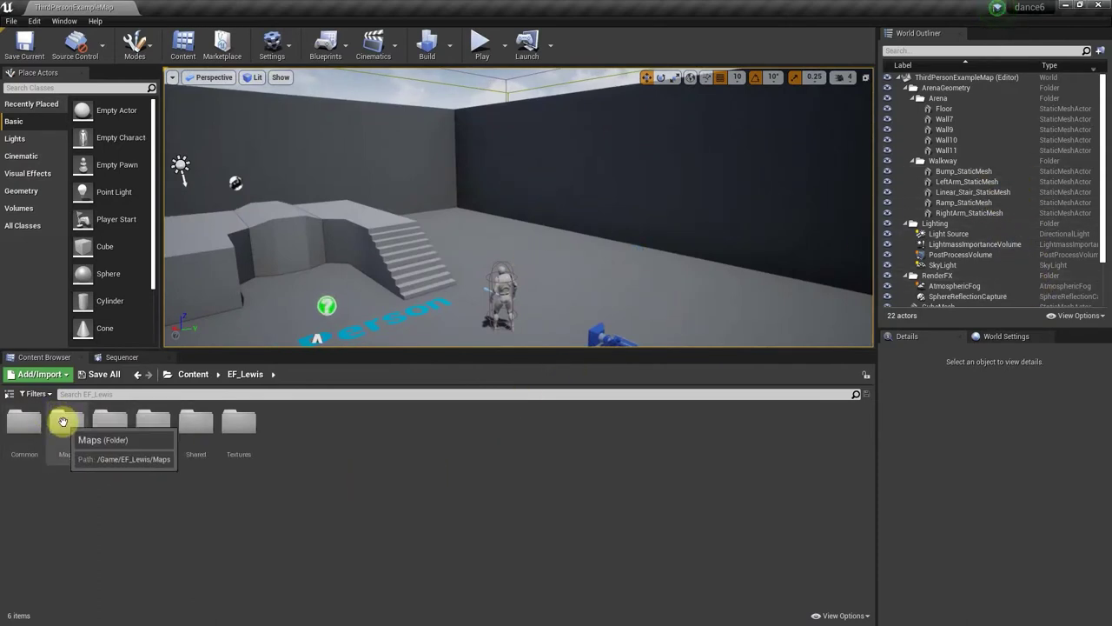
{"action": "double_click", "coordinate": [61, 416]}
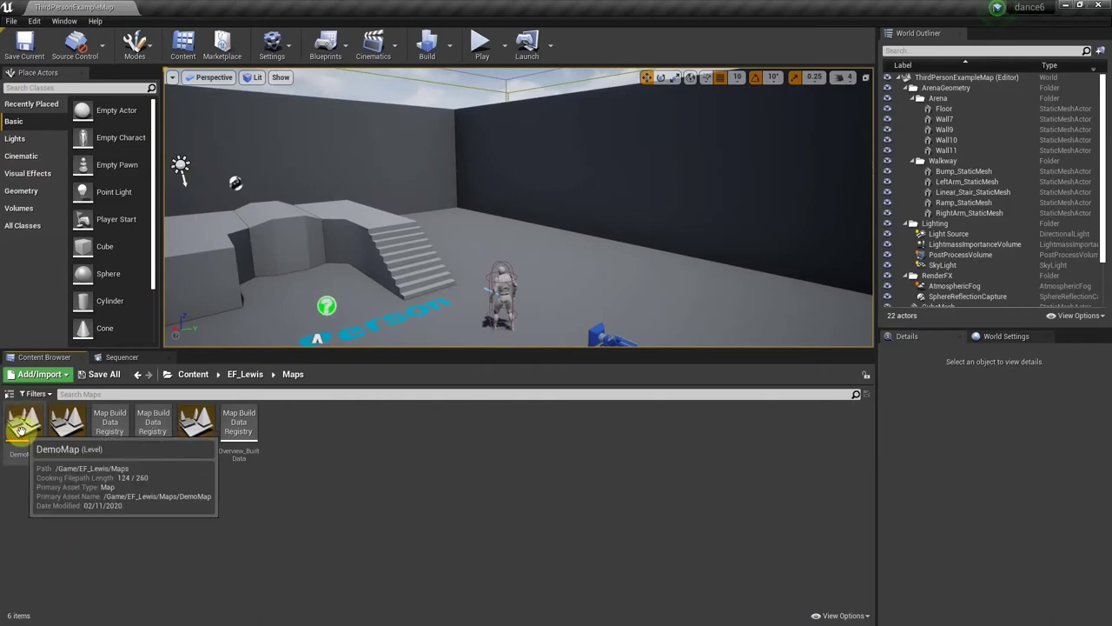
{"action": "double_click", "coordinate": [23, 432]}
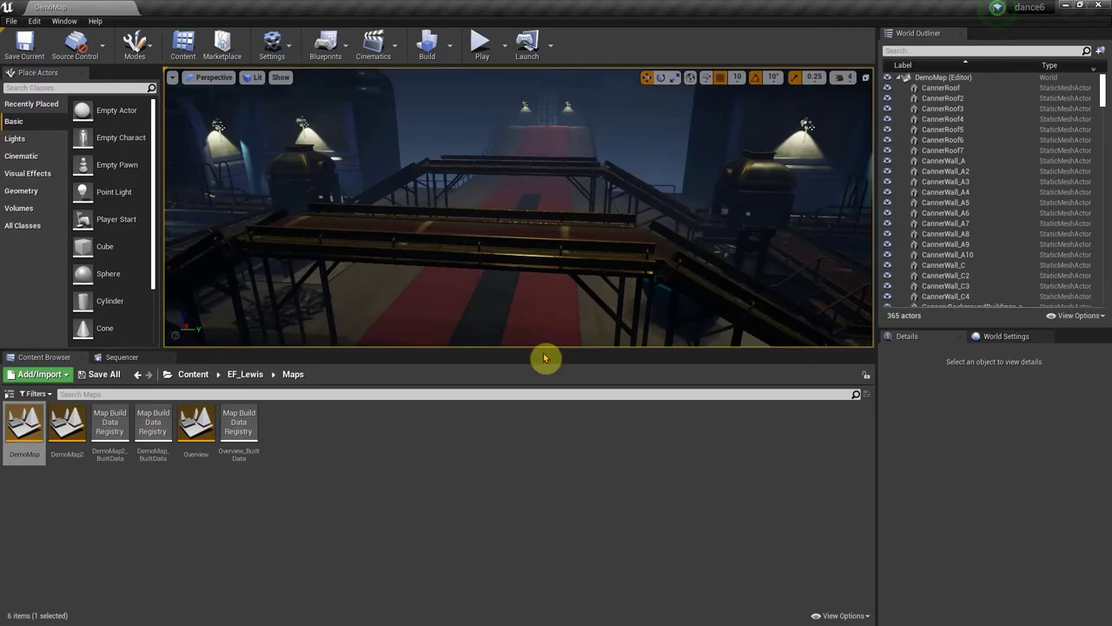
Enlarge the viewport, raise the camera fly speed to 3, and fly through the cannery
{"action": "left_click_drag", "start_coordinate": [544, 347], "coordinate": [533, 443]}
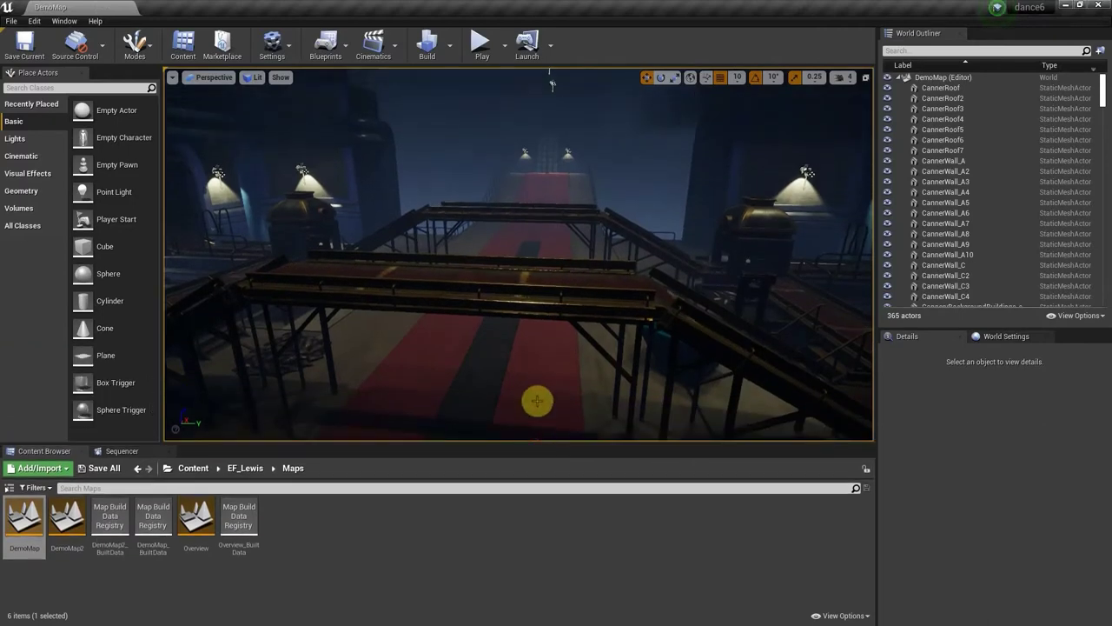
{"action": "right_click_drag", "start_coordinate": [552, 84], "coordinate": [643, 352]}
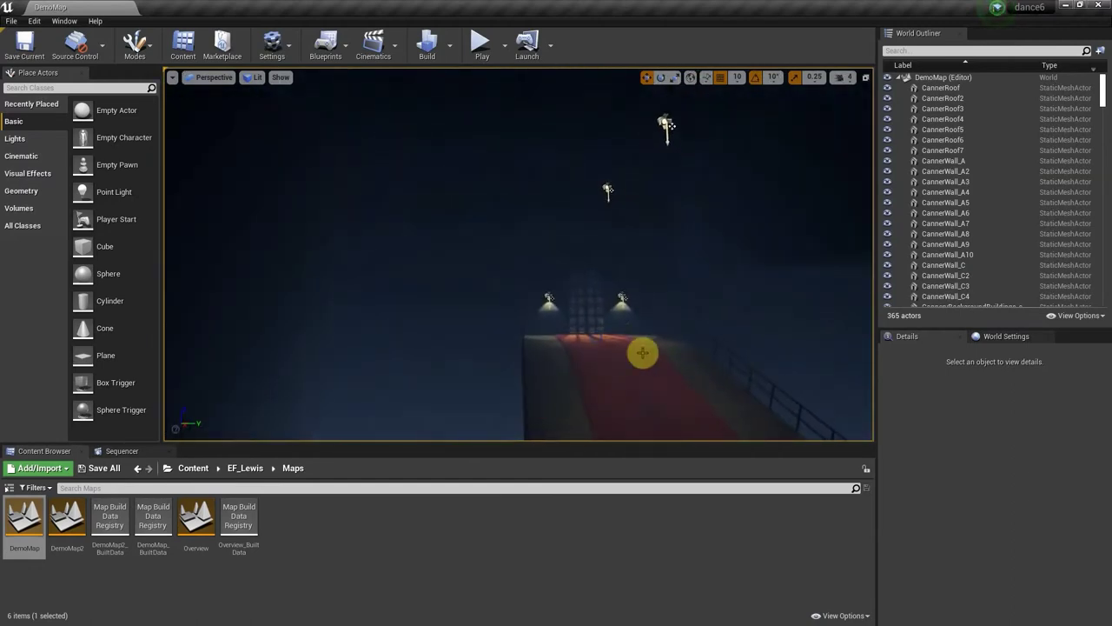
{"action": "left_click", "coordinate": [850, 78]}
{"action": "left_click_drag", "start_coordinate": [871, 109], "coordinate": [878, 106]}
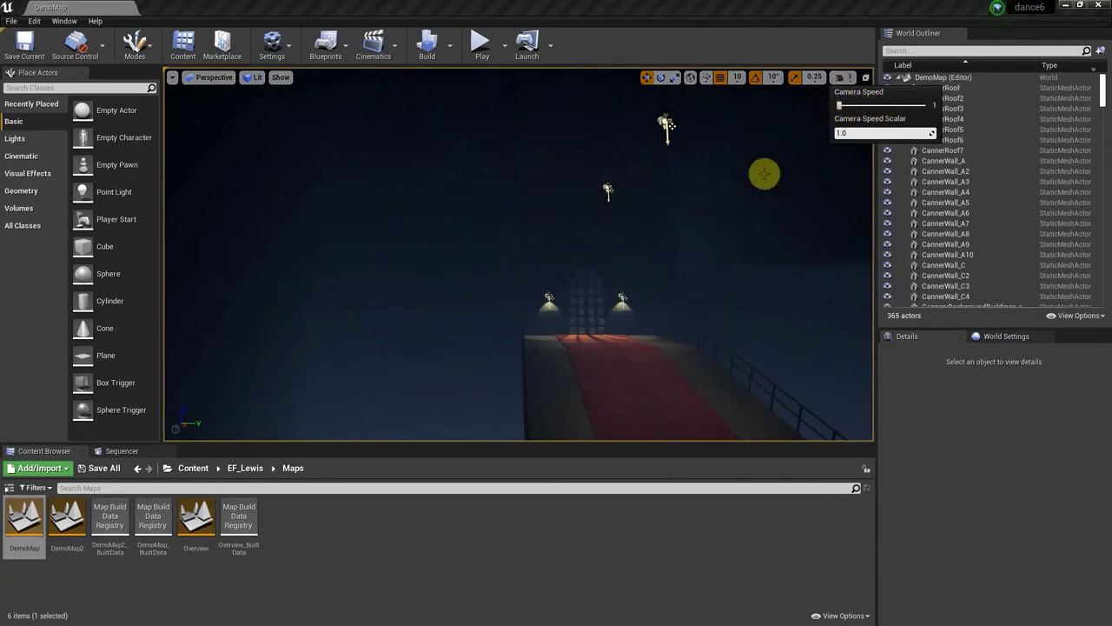
{"action": "right_click", "coordinate": [744, 191]}
{"action": "key", "text": "Escape"}
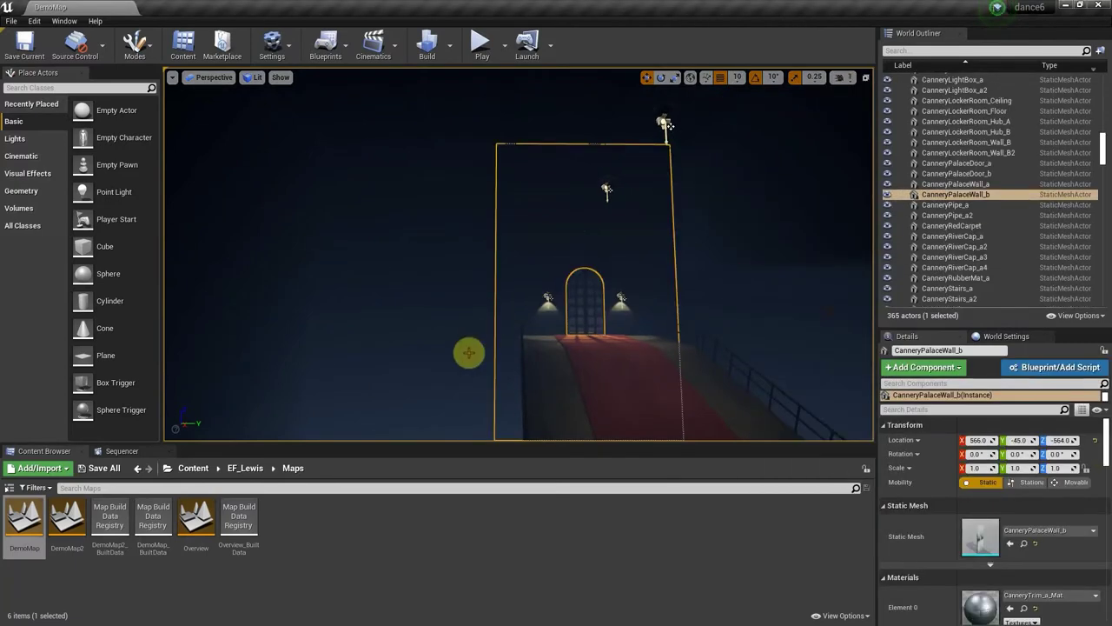
{"action": "scroll", "coordinate": [469, 350], "scroll_direction": "up", "scroll_amount": 5}
{"action": "right_click_drag", "start_coordinate": [469, 350], "coordinate": [470, 351]}
{"action": "right_click_drag", "start_coordinate": [682, 208], "coordinate": [682, 207]}
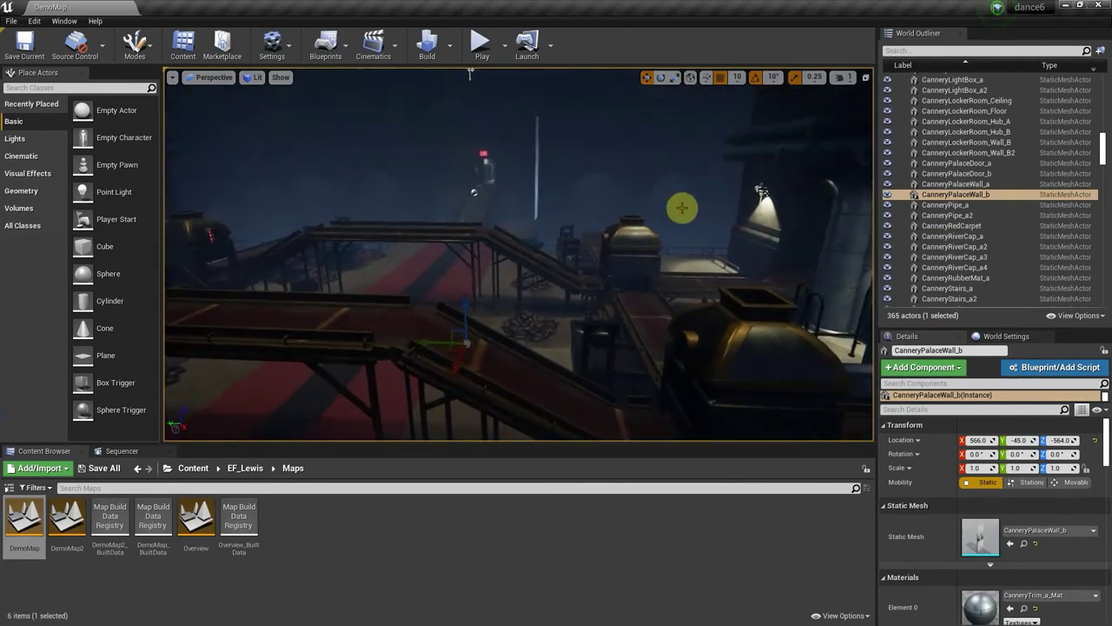
Select the conveyor belt, frame it with F, and look around the furnaces and back wall
{"action": "left_click", "coordinate": [847, 78]}
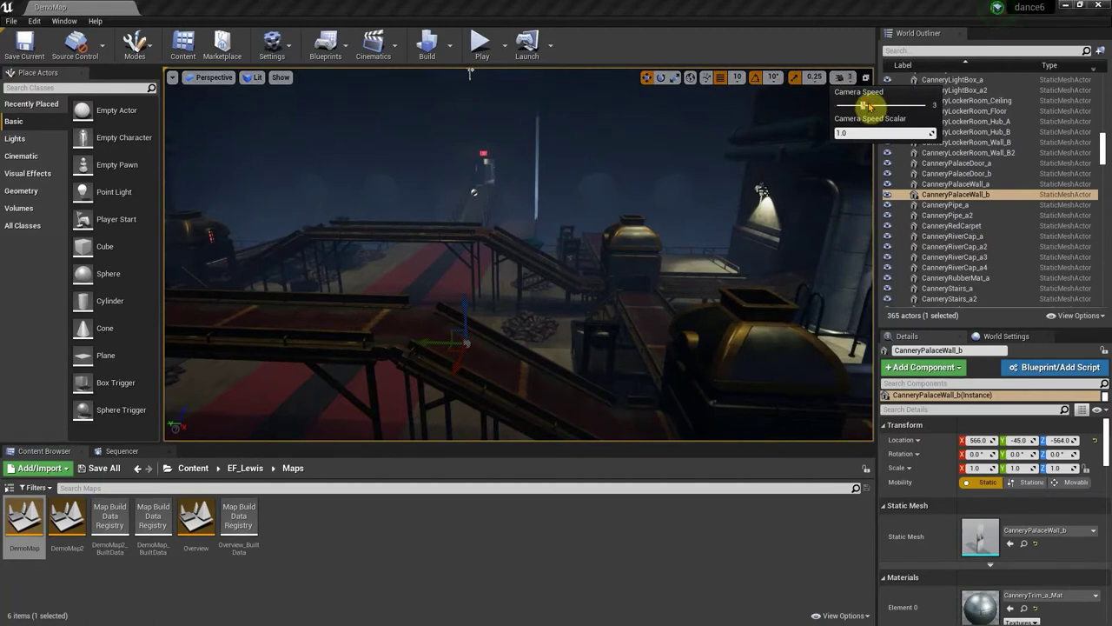
{"action": "left_click", "coordinate": [425, 332]}
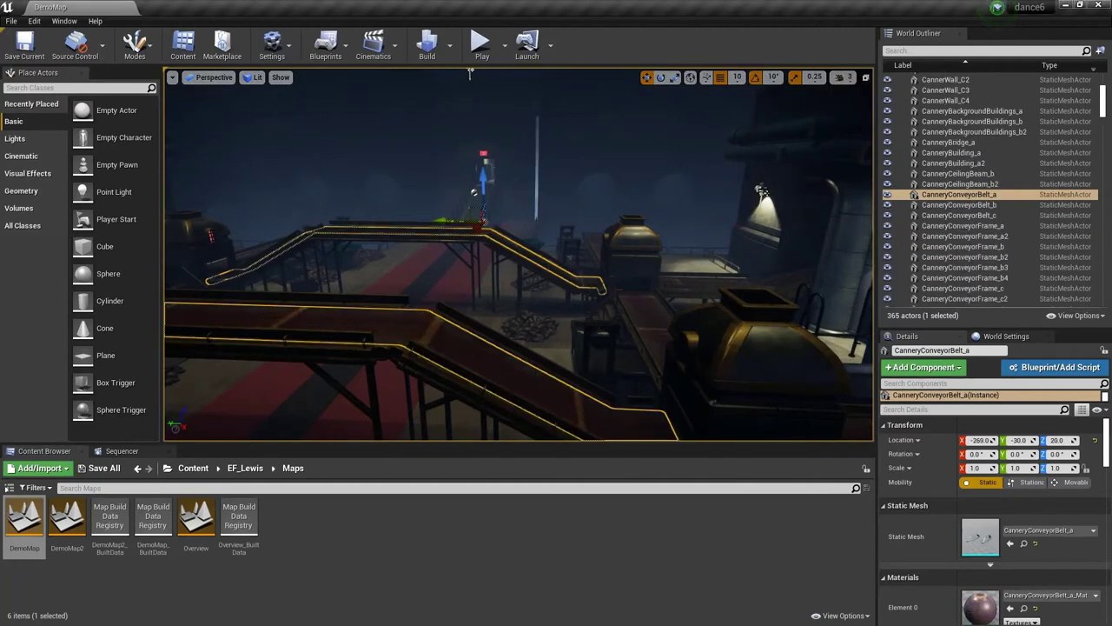
{"action": "right_click_drag", "start_coordinate": [469, 73], "coordinate": [556, 109]}
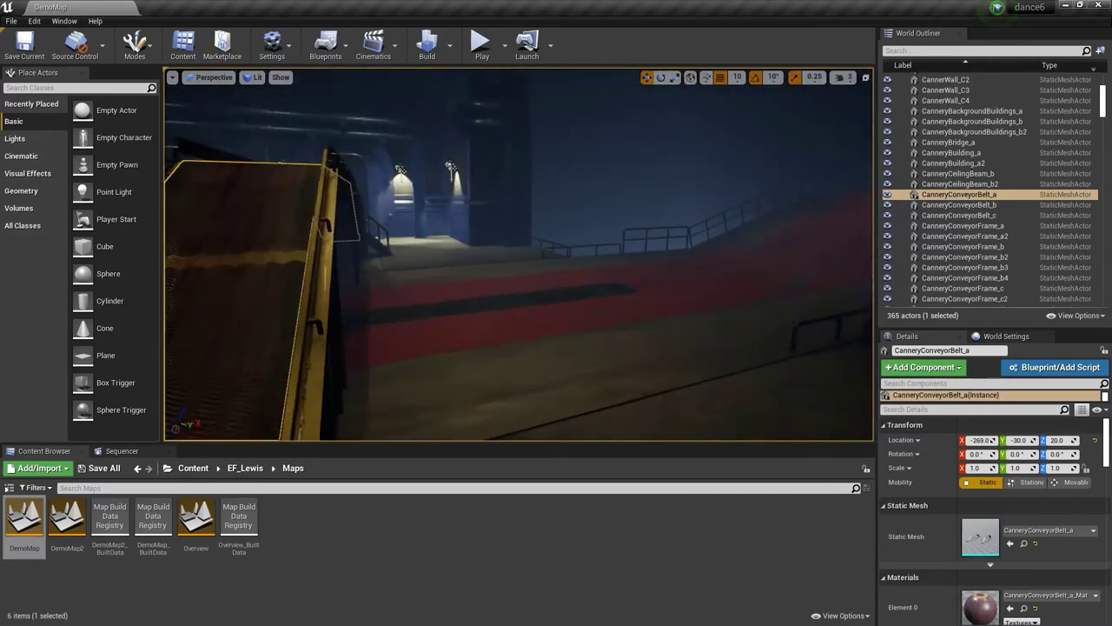
{"action": "key", "text": "f"}
{"action": "right_click_drag", "start_coordinate": [463, 75], "coordinate": [591, 106]}
{"action": "mouse_move", "coordinate": [431, 318]}
{"action": "right_mouse_down"}
{"action": "mouse_move", "coordinate": [391, 319]}
{"action": "mouse_move", "coordinate": [431, 318]}
{"action": "right_mouse_up"}
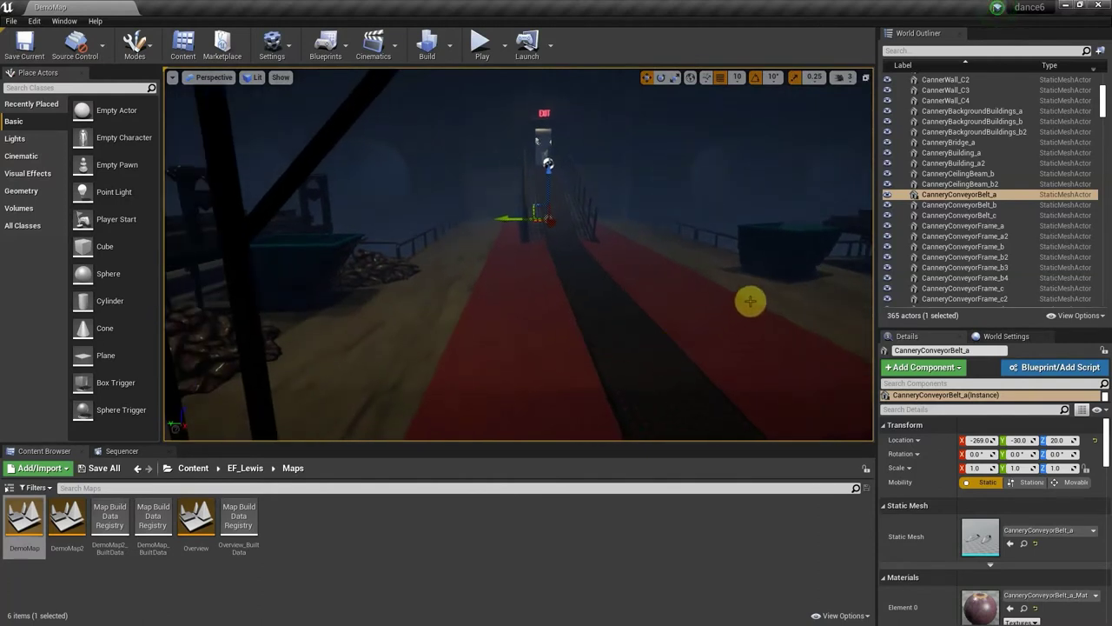
{"action": "left_click", "coordinate": [482, 52]}
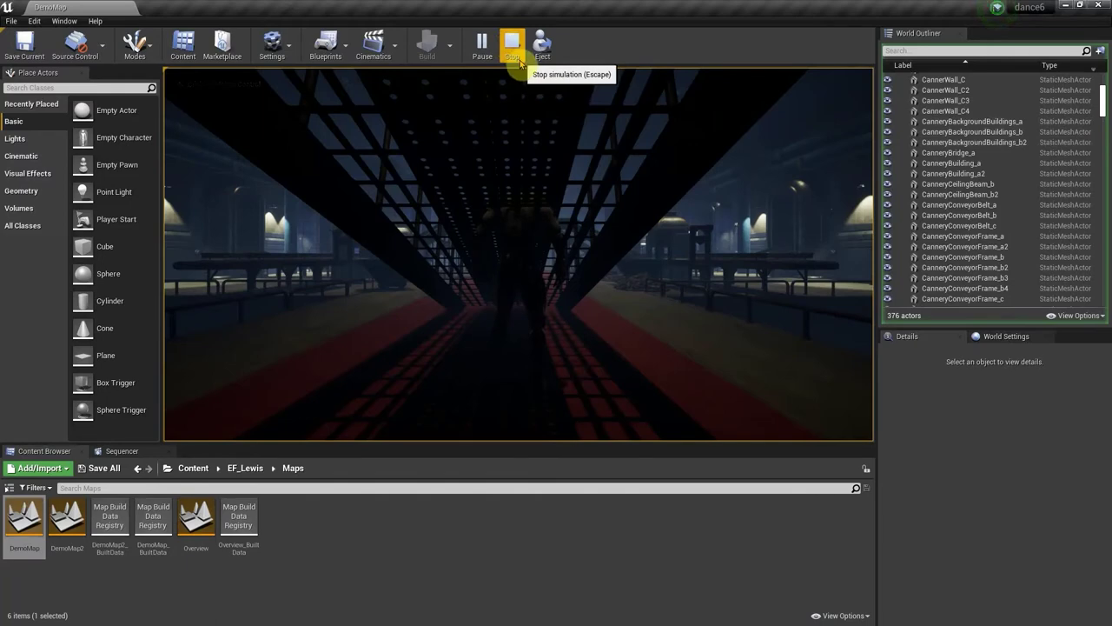
{"action": "left_click", "coordinate": [537, 197]}
{"action": "key", "text": "w"}
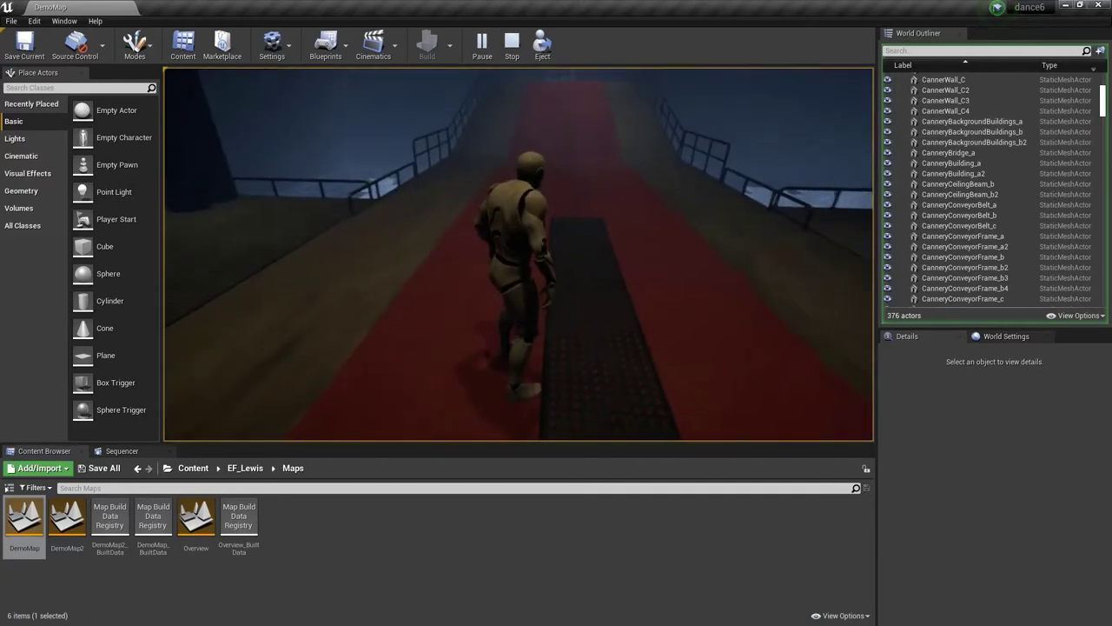
{"action": "key", "text": "Escape"}
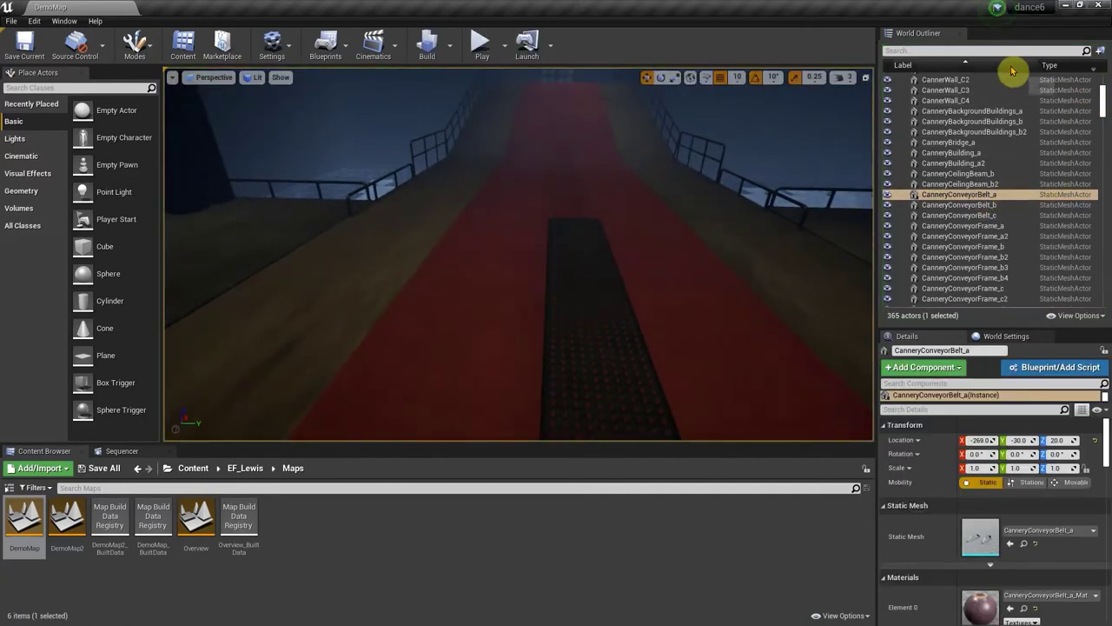
Search the outliner for 'play', delete the Player Start actor, and clear the search
{"action": "left_click", "coordinate": [962, 50]}
{"action": "type", "text": "pl"}
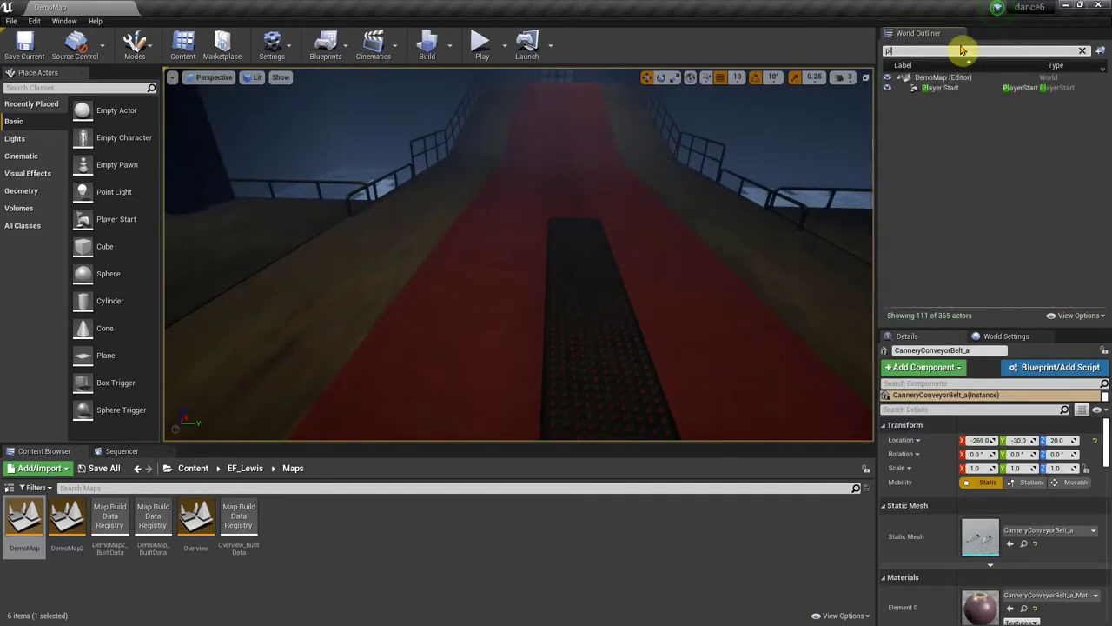
{"action": "type", "text": "ay"}
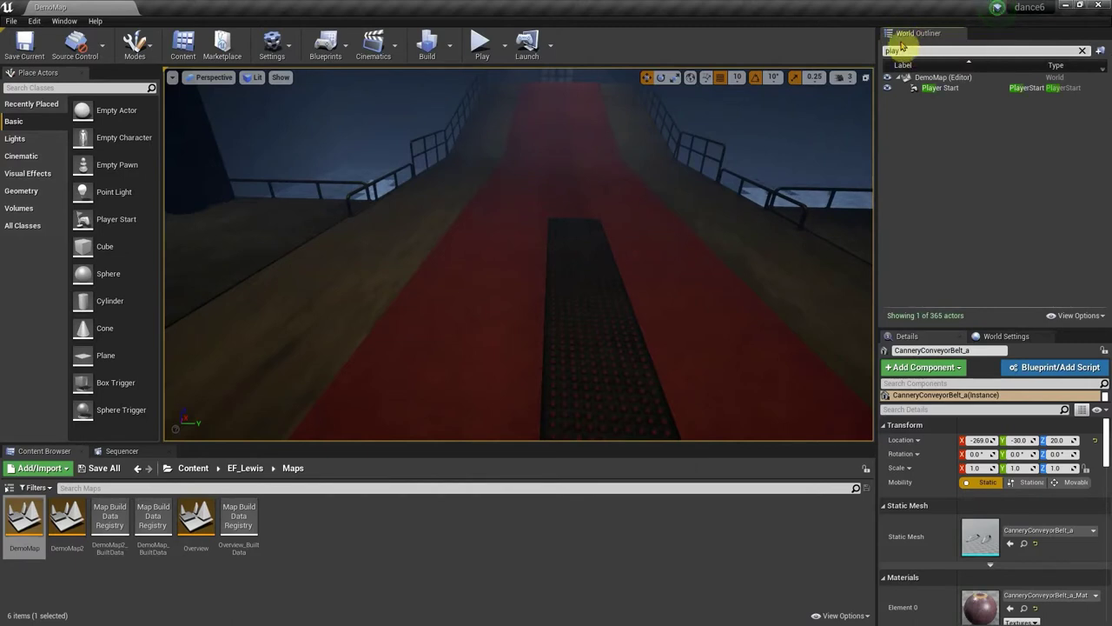
{"action": "left_click", "coordinate": [945, 91]}
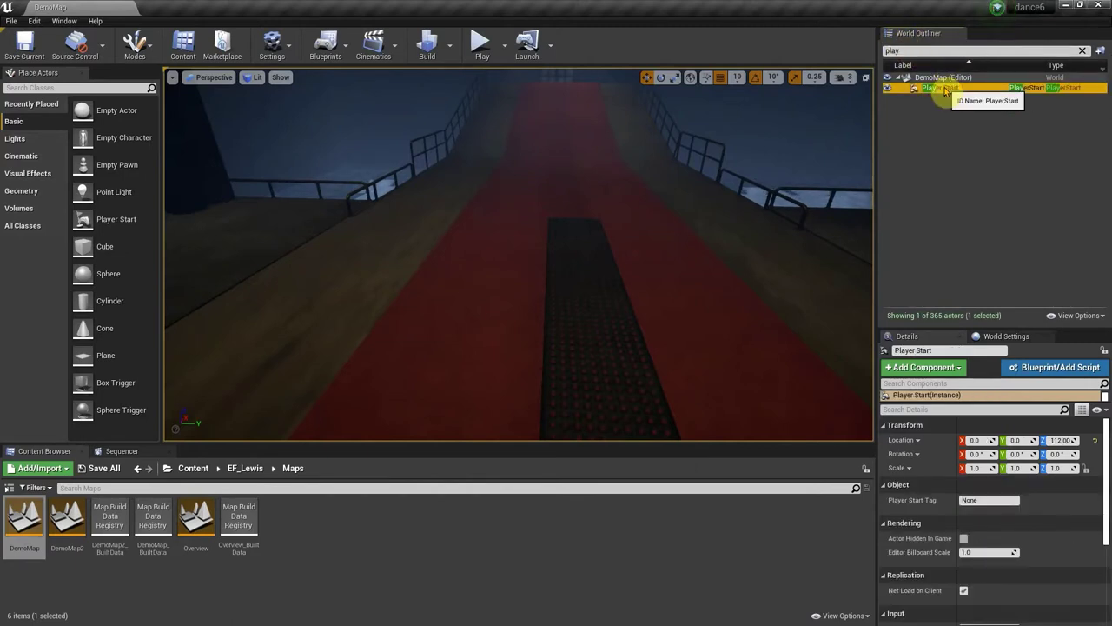
{"action": "key", "text": "Delete"}
{"action": "right_click_drag", "start_coordinate": [611, 172], "coordinate": [606, 199]}
{"action": "left_click", "coordinate": [1082, 50]}
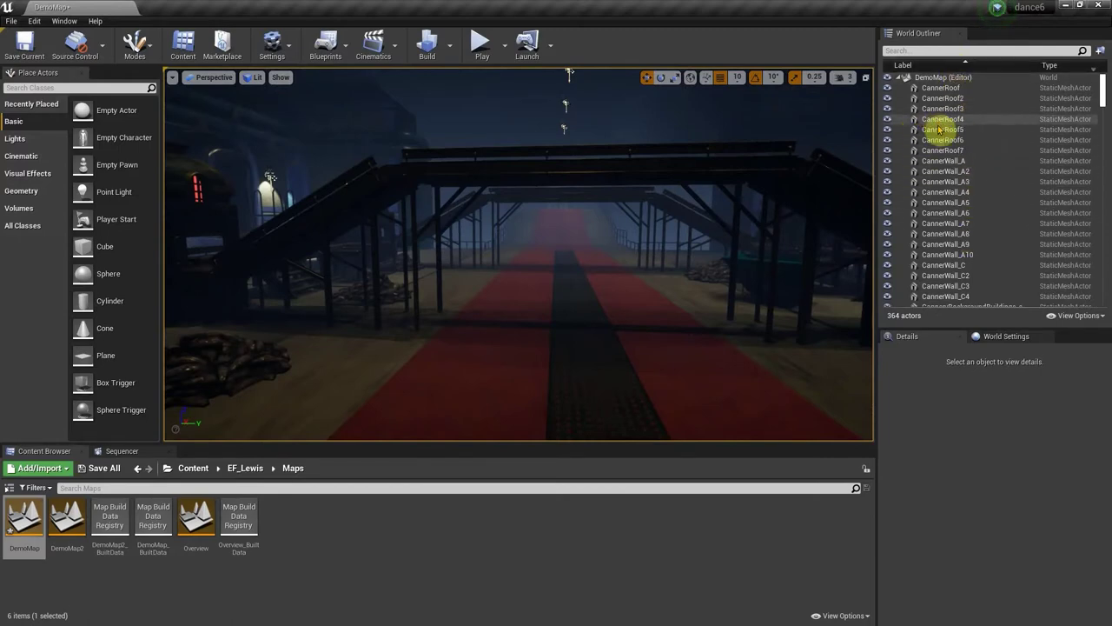
Frame the Salmon42, Salmon33 and Salmon28 actors in the viewport from the outliner
{"action": "scroll", "coordinate": [923, 168], "scroll_direction": "down", "scroll_amount": 10}
{"action": "scroll", "coordinate": [956, 204], "scroll_direction": "down", "scroll_amount": 10}
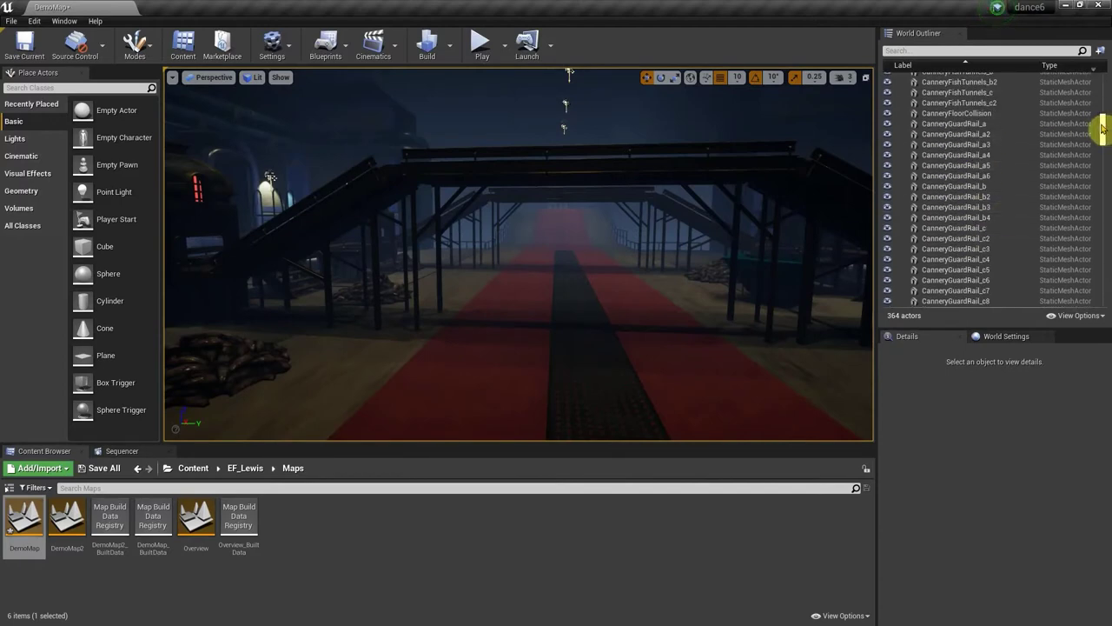
{"action": "left_click_drag", "start_coordinate": [1102, 128], "coordinate": [1102, 239]}
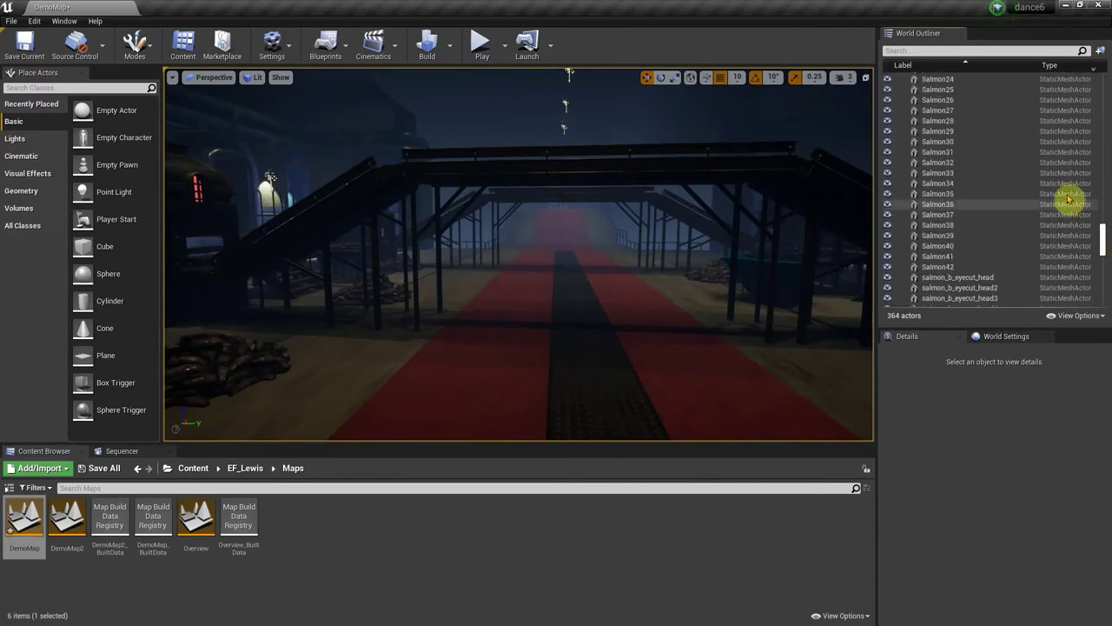
{"action": "left_click", "coordinate": [935, 271]}
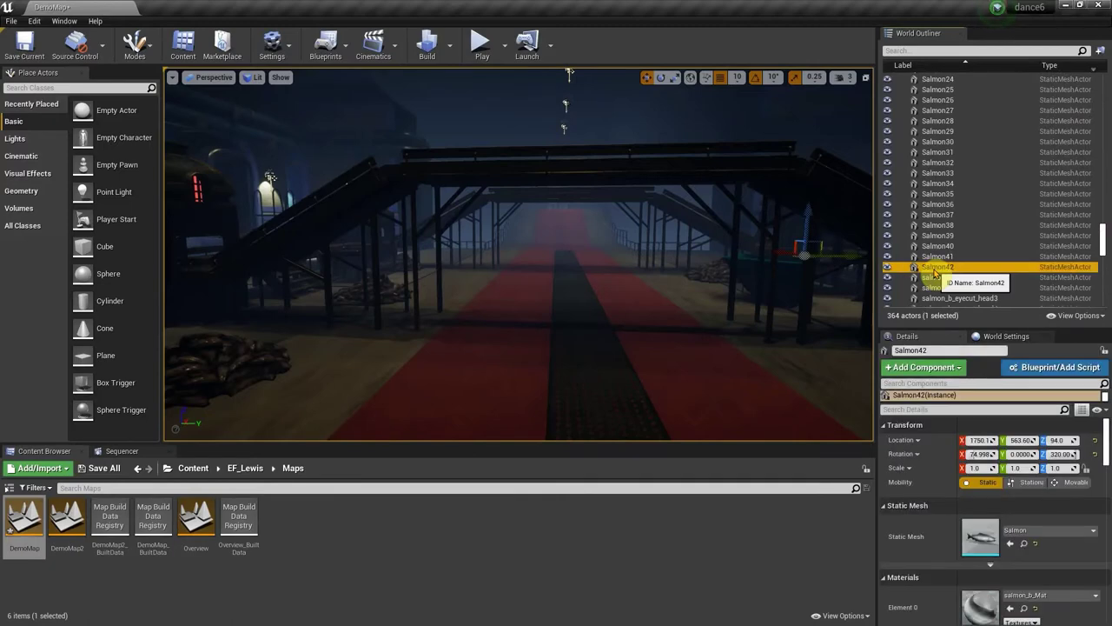
{"action": "double_click", "coordinate": [935, 271]}
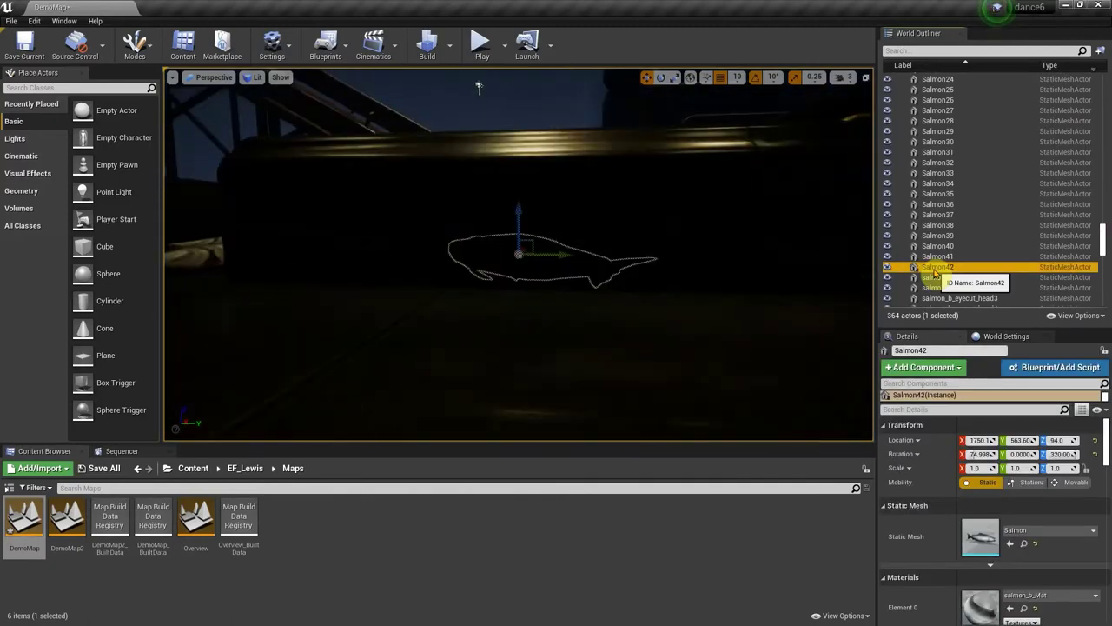
{"action": "double_click", "coordinate": [939, 177]}
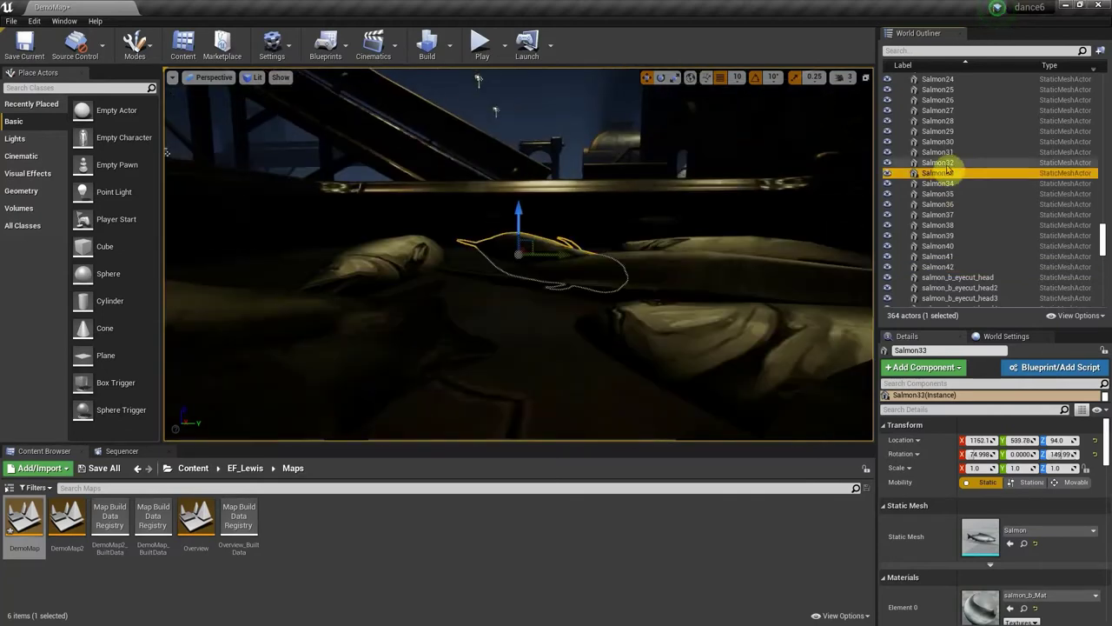
{"action": "left_click", "coordinate": [954, 121]}
{"action": "double_click", "coordinate": [954, 122]}
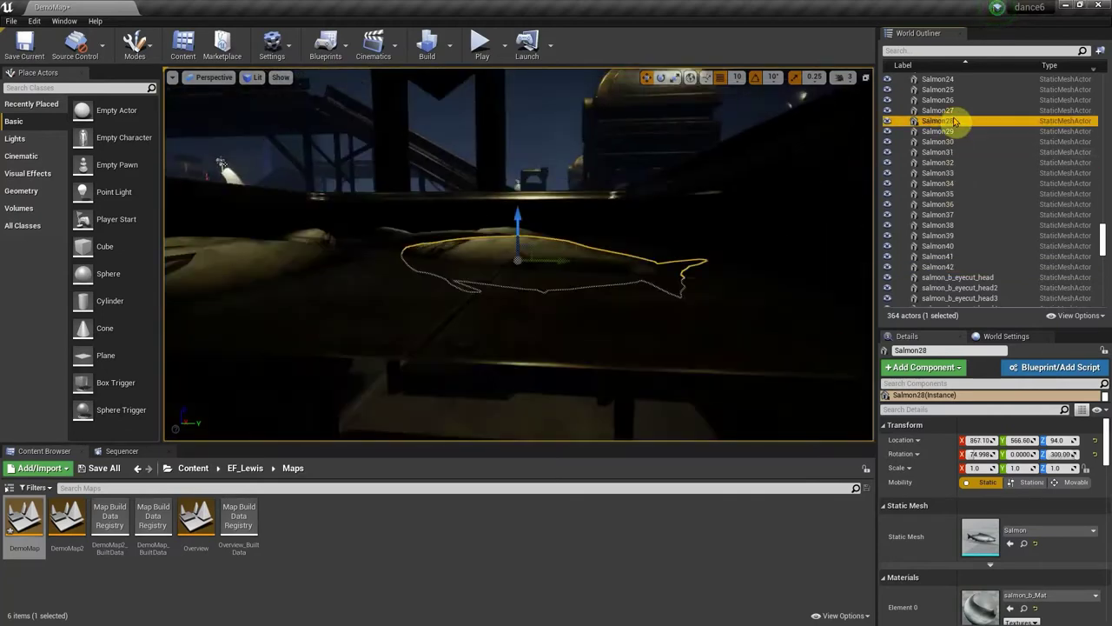
{"action": "left_click_drag", "start_coordinate": [1100, 252], "coordinate": [1104, 83]}
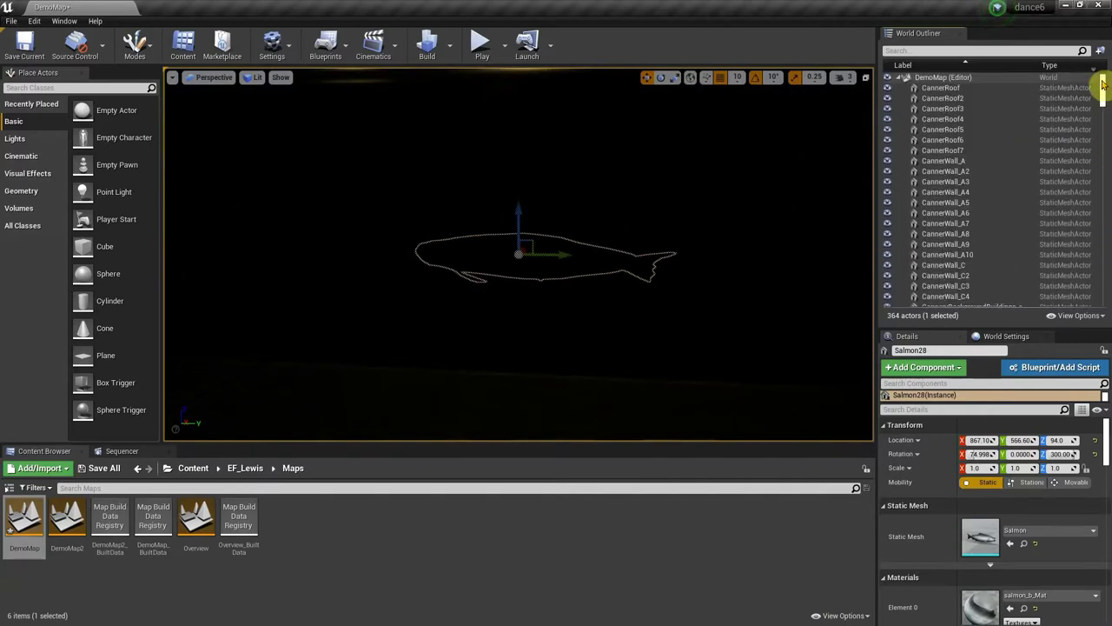
Select all 364 actors from CannerRoof down and move them into a new folder 'stuff'
{"action": "left_click", "coordinate": [1002, 91]}
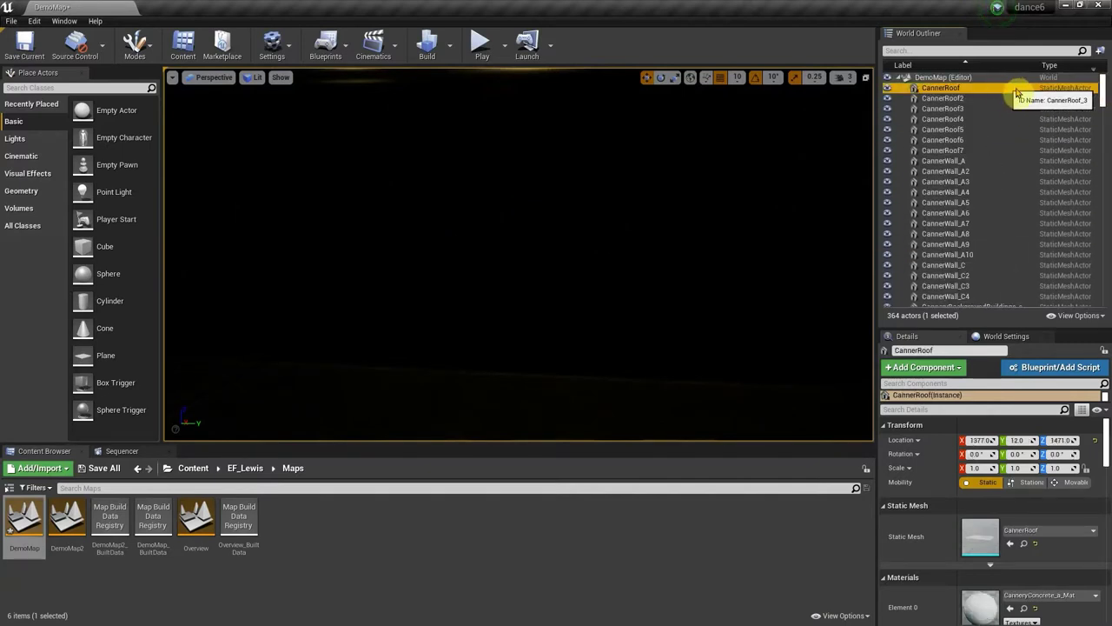
{"action": "left_click_drag", "start_coordinate": [1103, 85], "coordinate": [1096, 313]}
{"action": "left_click", "coordinate": [953, 302], "text": "shift"}
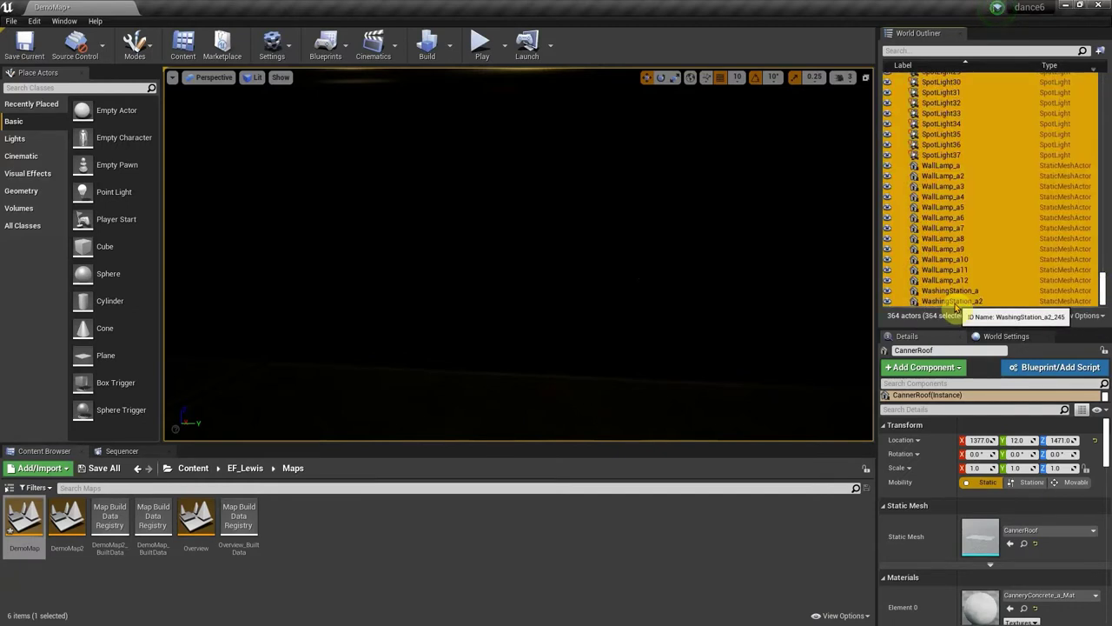
{"action": "right_click", "coordinate": [962, 300]}
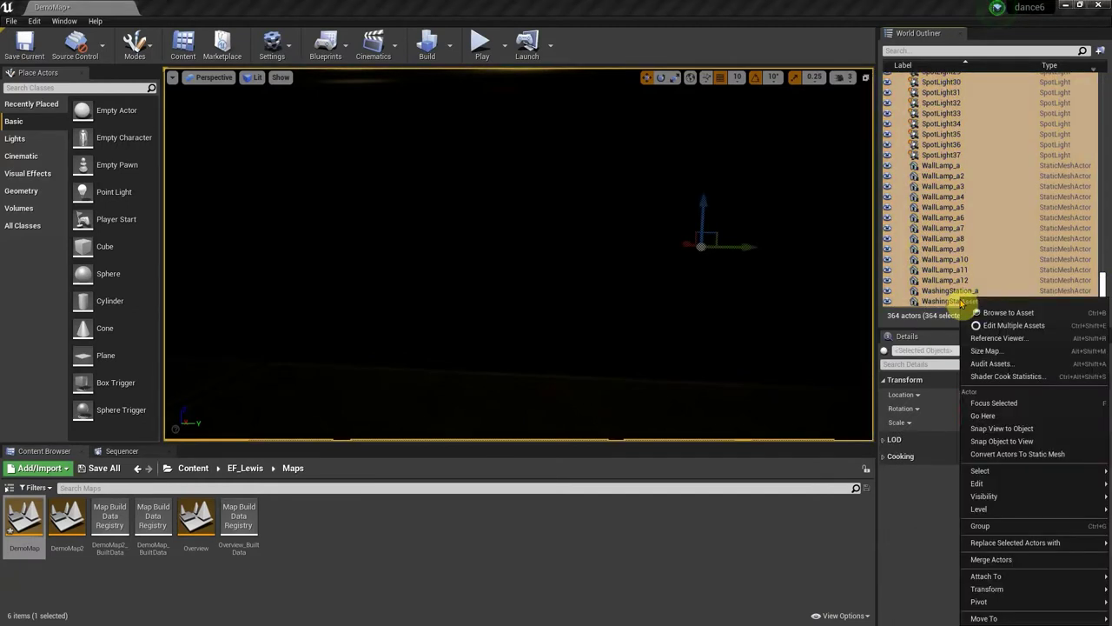
{"action": "mouse_move", "coordinate": [976, 615]}
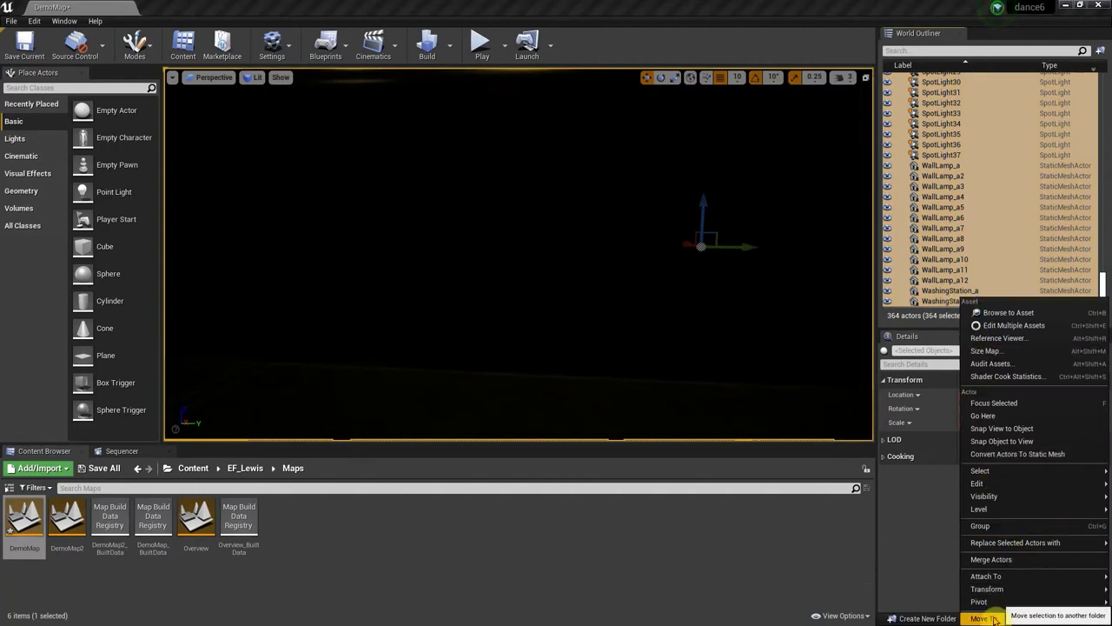
{"action": "left_click", "coordinate": [927, 618]}
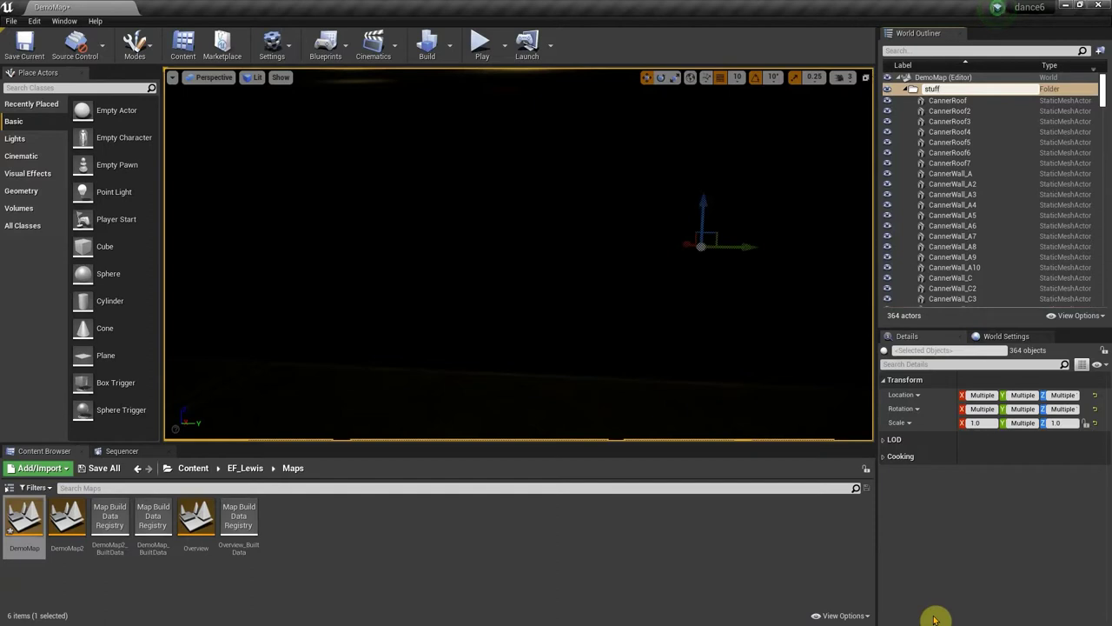
{"action": "key", "text": "Return"}
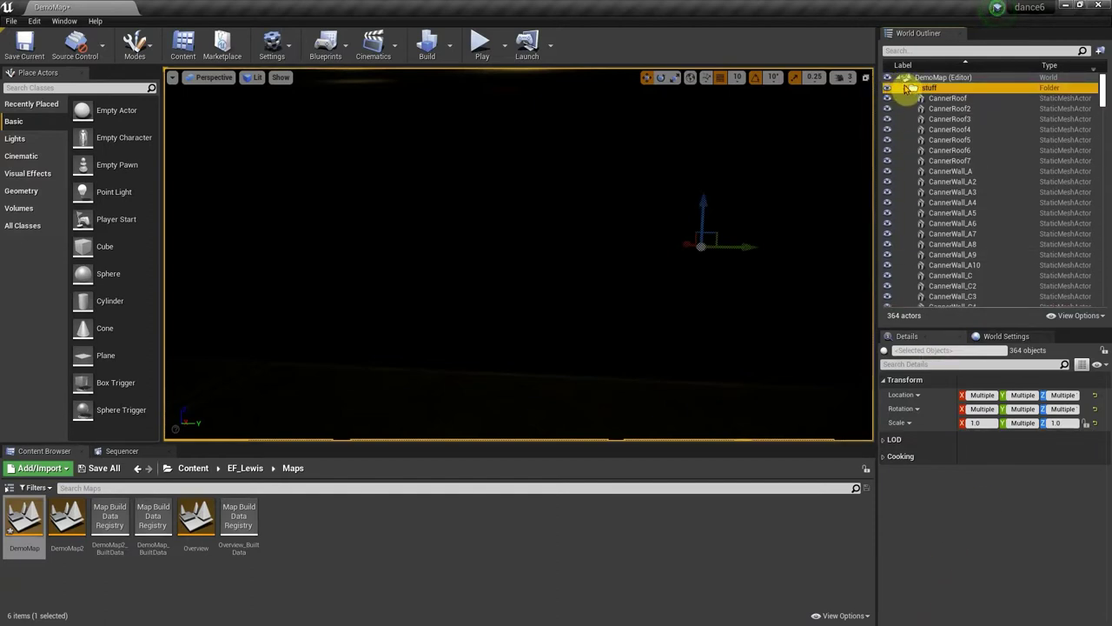
{"action": "left_click", "coordinate": [906, 89]}
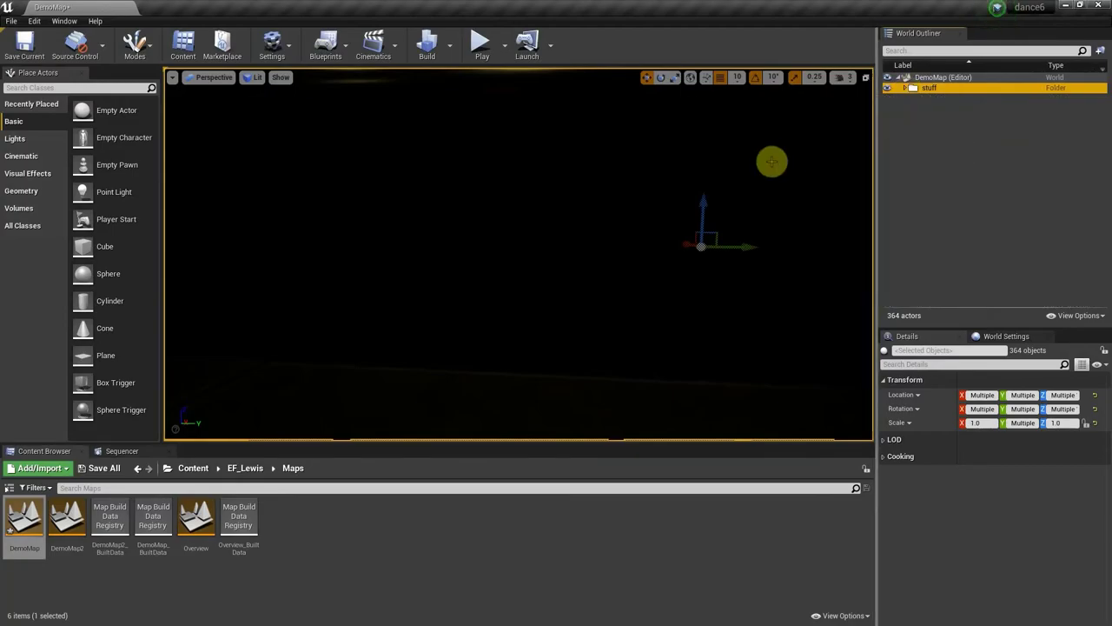
Select Cube10, CanneryFishSorter_a and CannerWall_C in the cannery scene
{"action": "left_click_drag", "start_coordinate": [703, 199], "coordinate": [643, 365]}
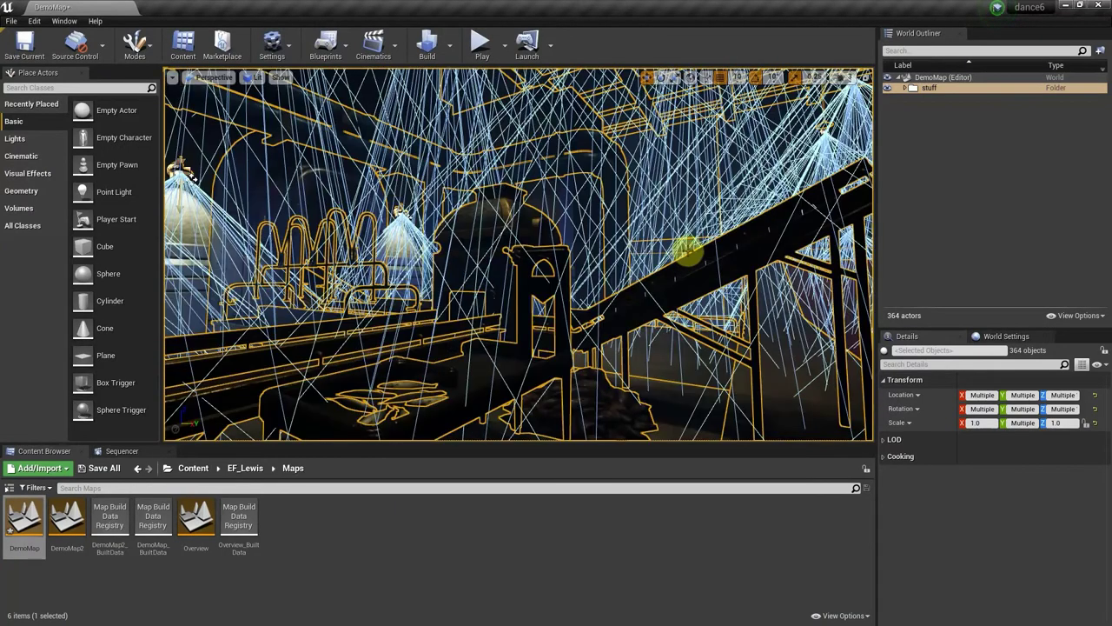
{"action": "left_click", "coordinate": [662, 370]}
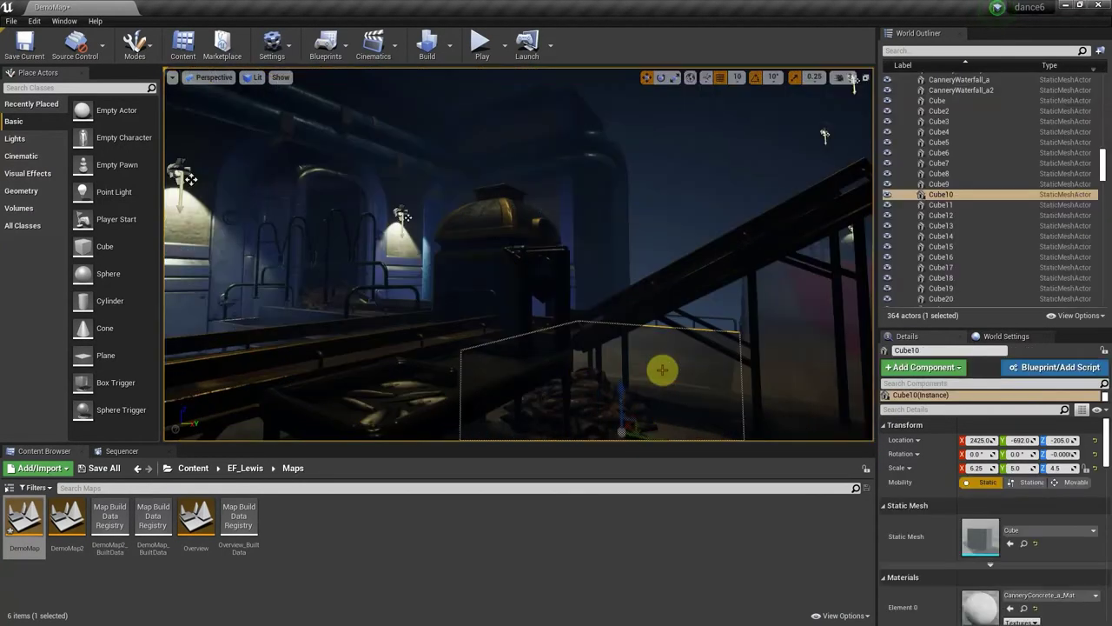
{"action": "left_click", "coordinate": [505, 226]}
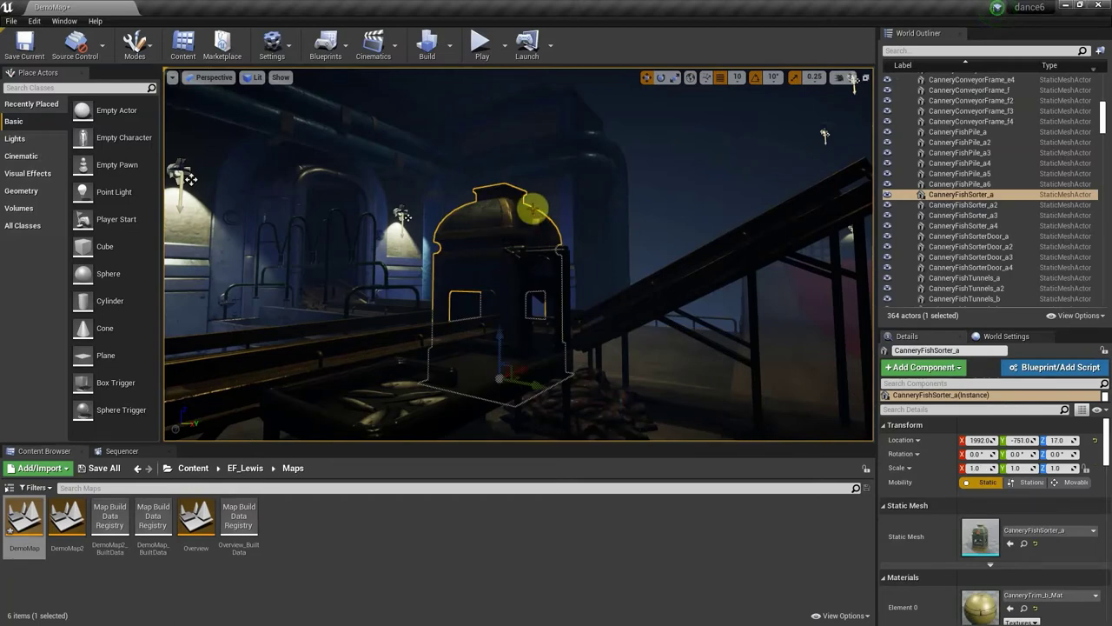
{"action": "left_click", "coordinate": [653, 189]}
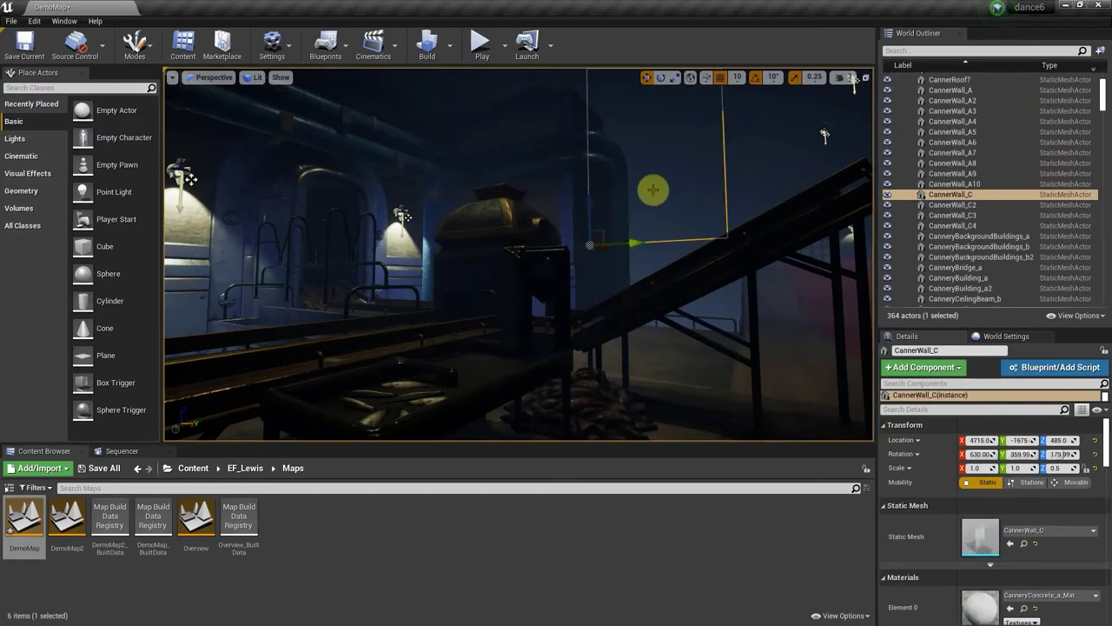
Fly the camera beneath the conveyor and under the bridge, facing up the red ramp
{"action": "right_click_drag", "start_coordinate": [525, 372], "coordinate": [521, 336]}
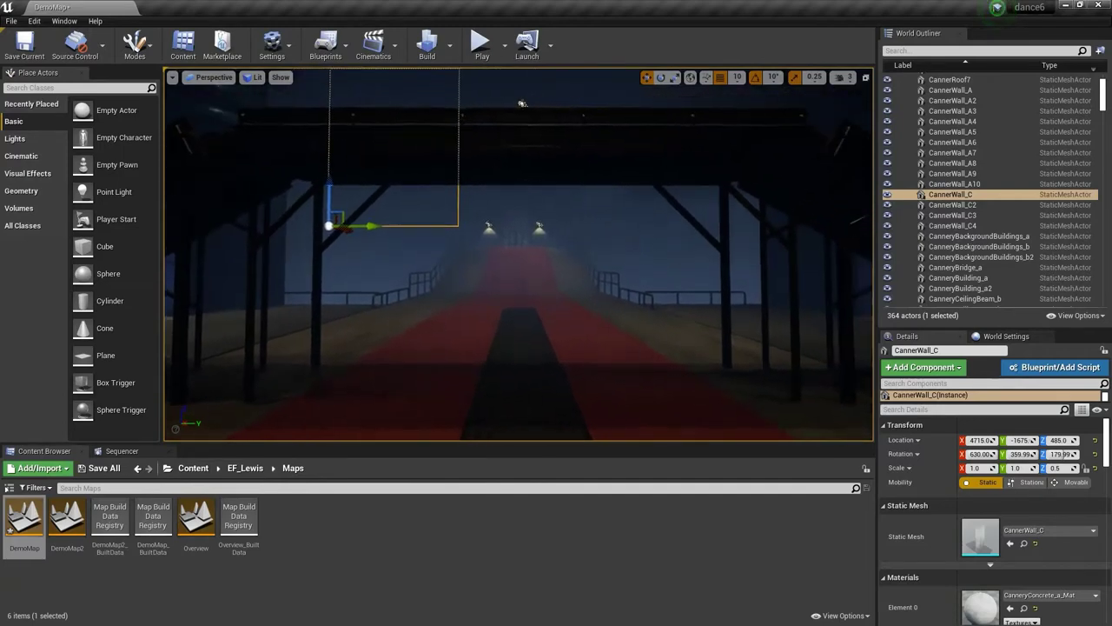
{"action": "right_click_drag", "start_coordinate": [521, 103], "coordinate": [535, 77]}
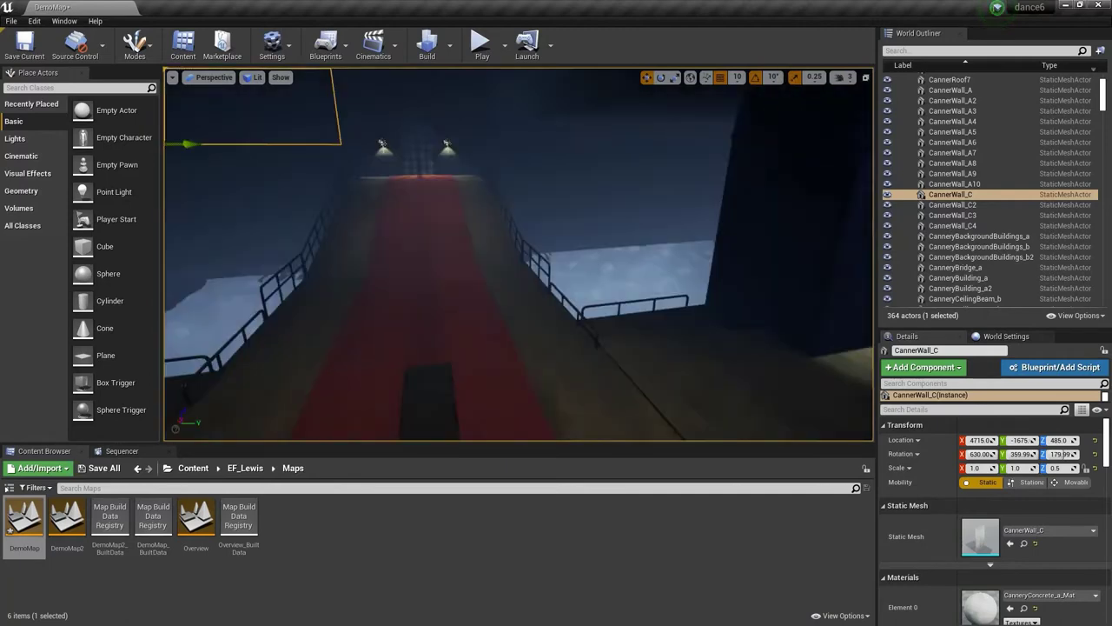
{"action": "right_click_drag", "start_coordinate": [521, 261], "coordinate": [530, 226]}
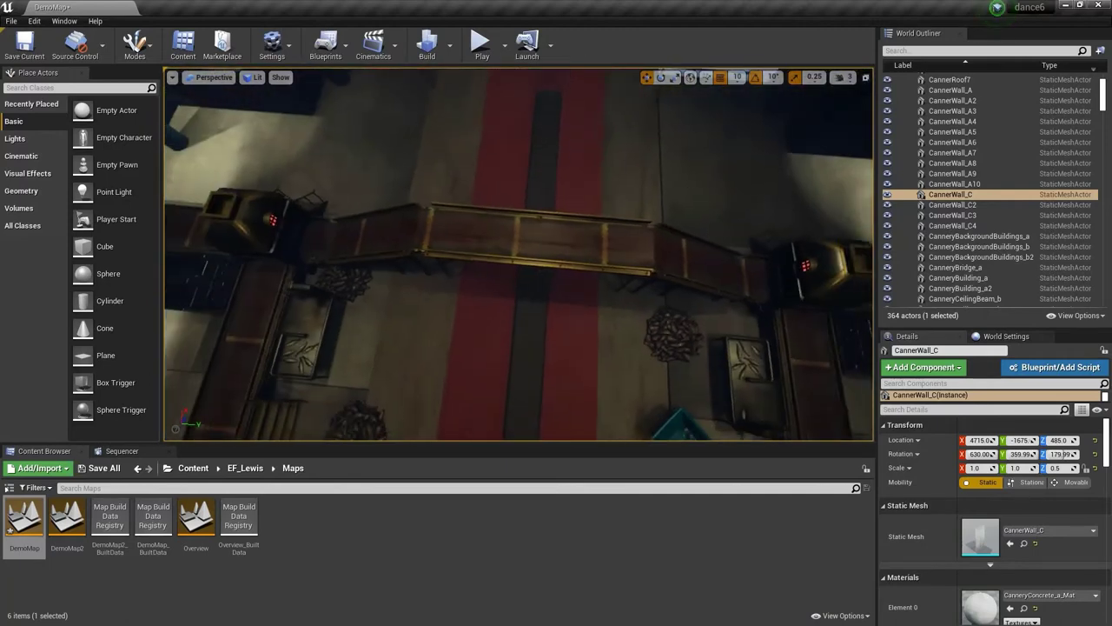
{"action": "right_click_drag", "start_coordinate": [530, 226], "coordinate": [686, 226]}
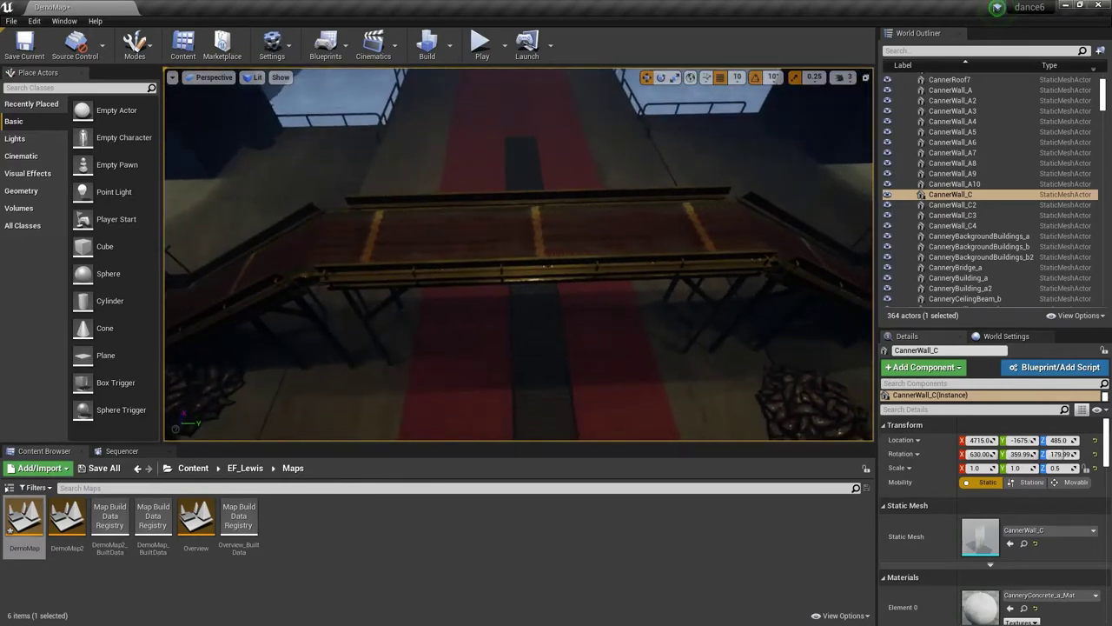
{"action": "key", "text": "Up"}
{"action": "key", "text": "Down"}
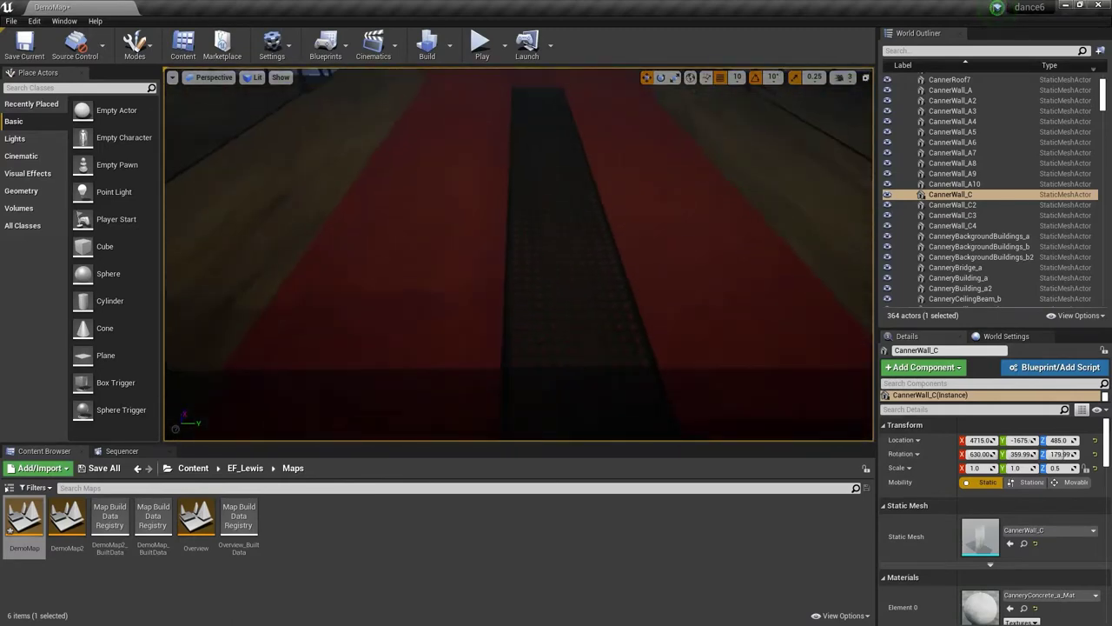
{"action": "key", "text": "Up"}
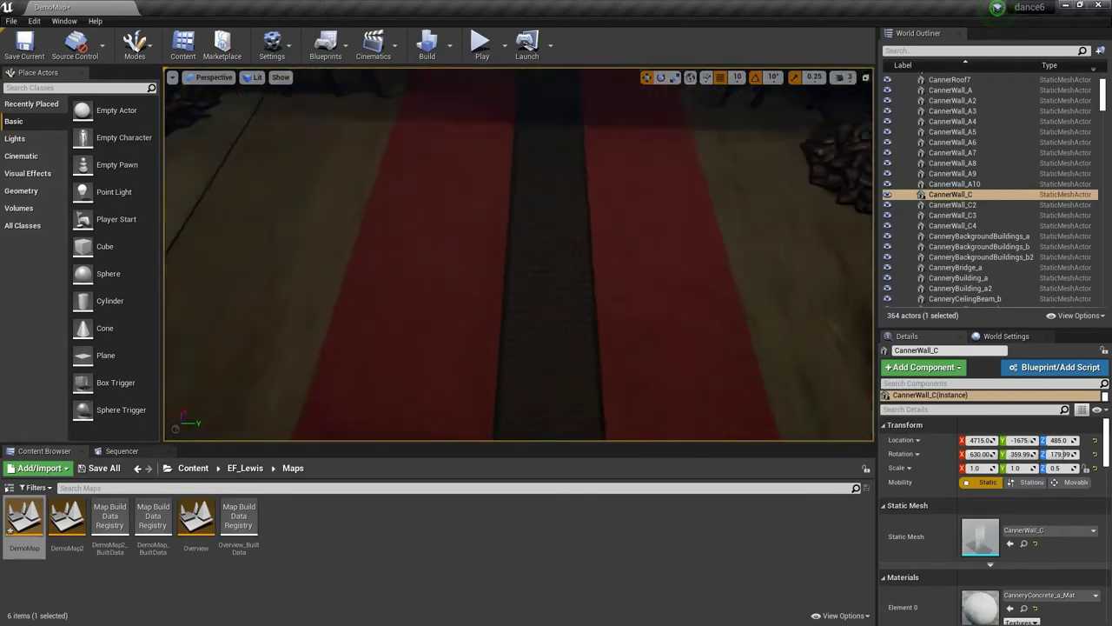
{"action": "key", "text": "Down"}
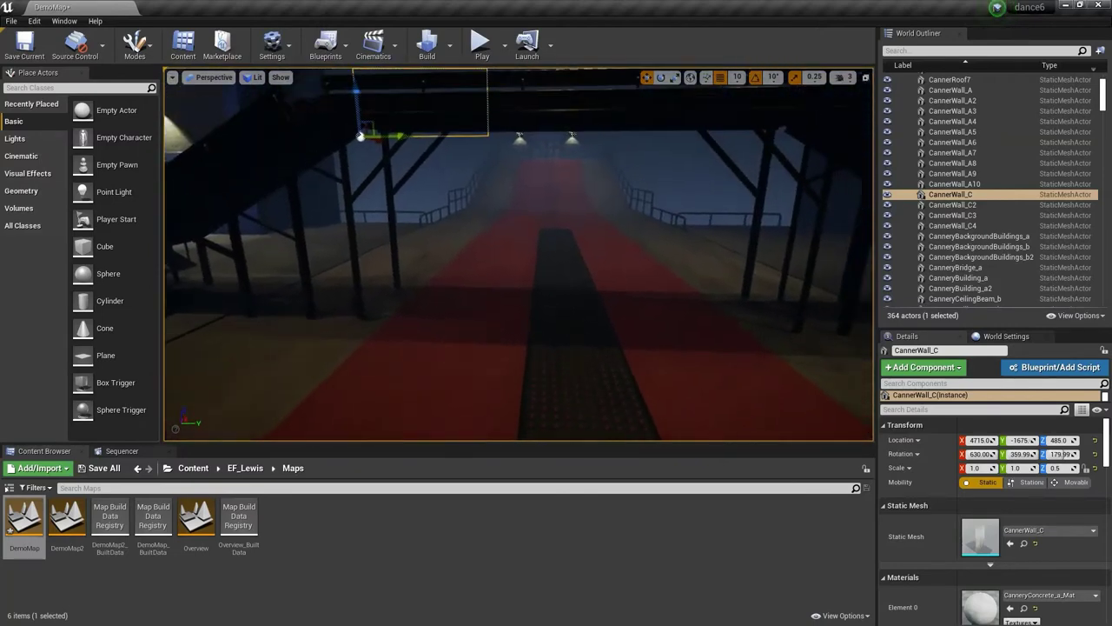
{"action": "key", "text": "Right"}
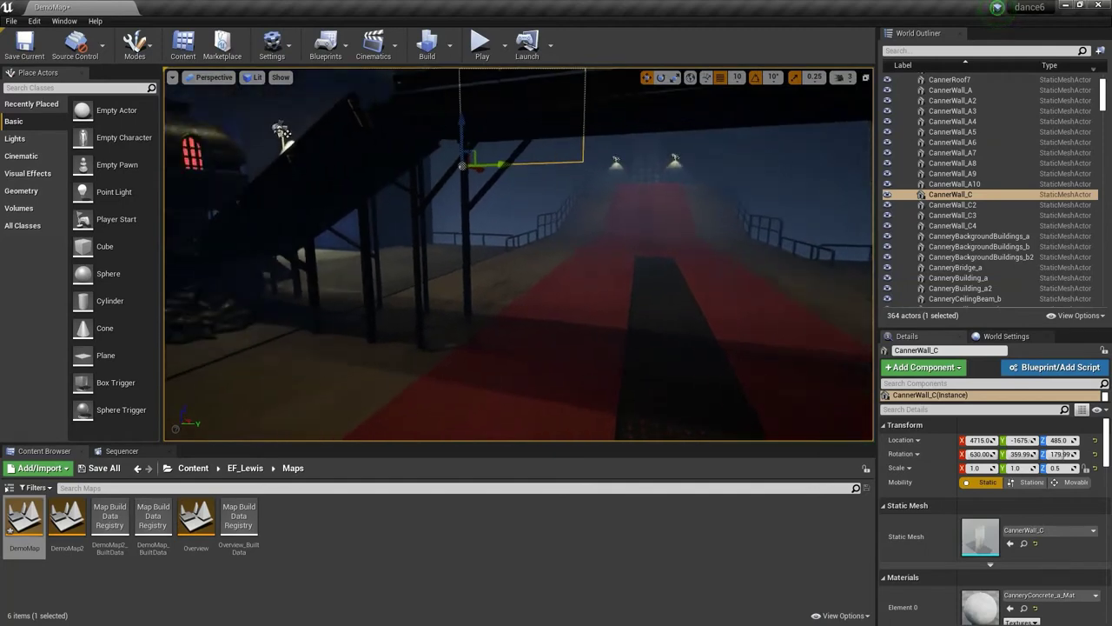
{"action": "key", "text": "Left"}
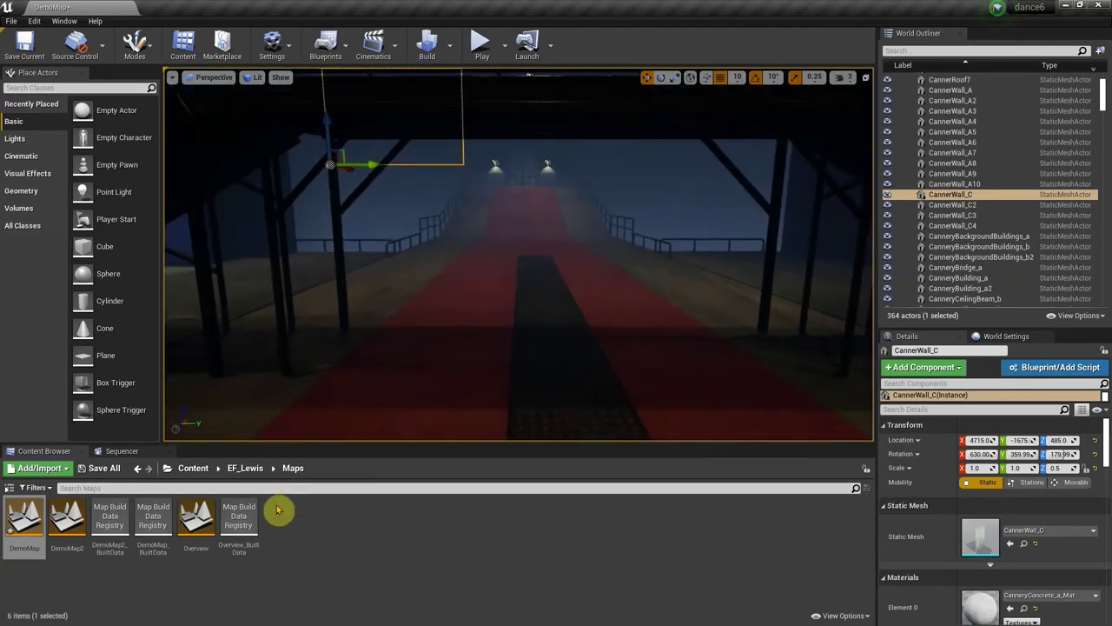
Create a new folder named MyAssets at the top level of Content
{"action": "left_click", "coordinate": [193, 468]}
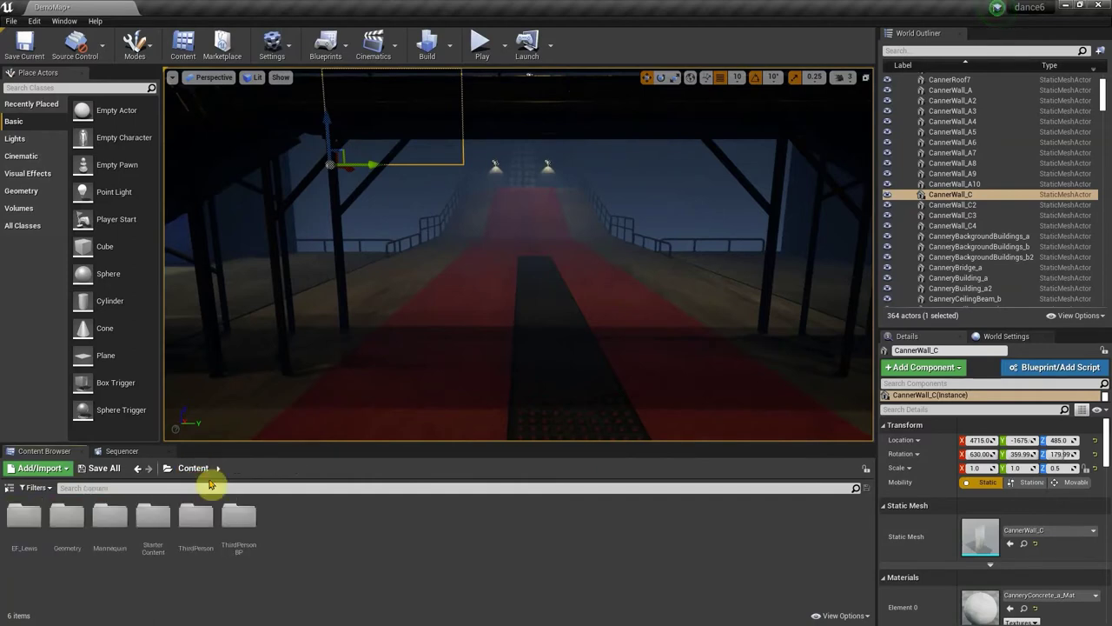
{"action": "right_click", "coordinate": [304, 533]}
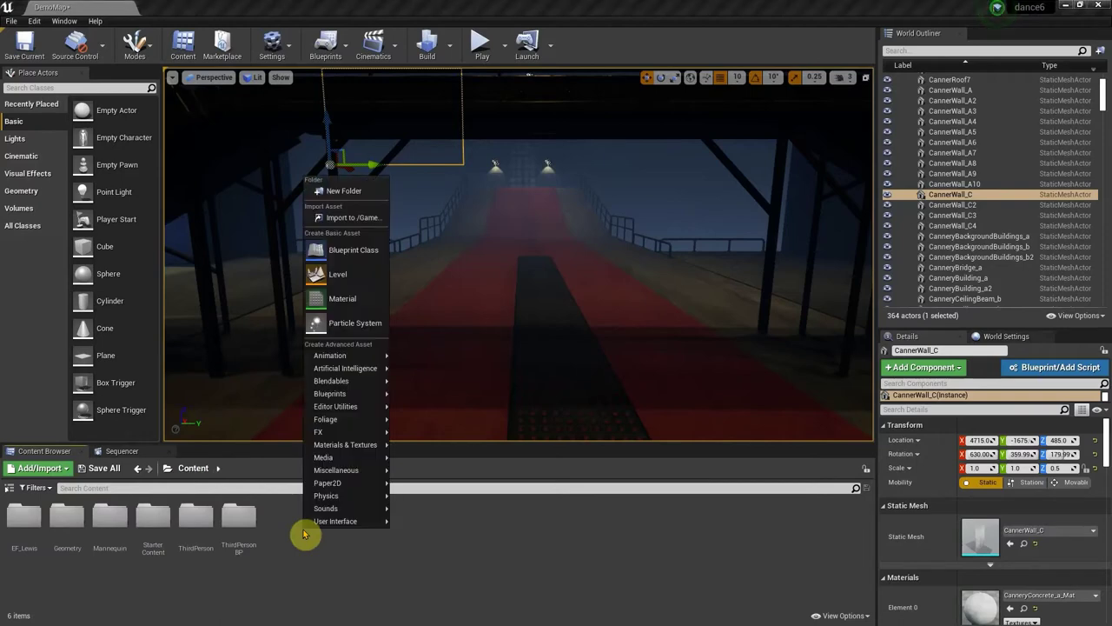
{"action": "left_click", "coordinate": [315, 193]}
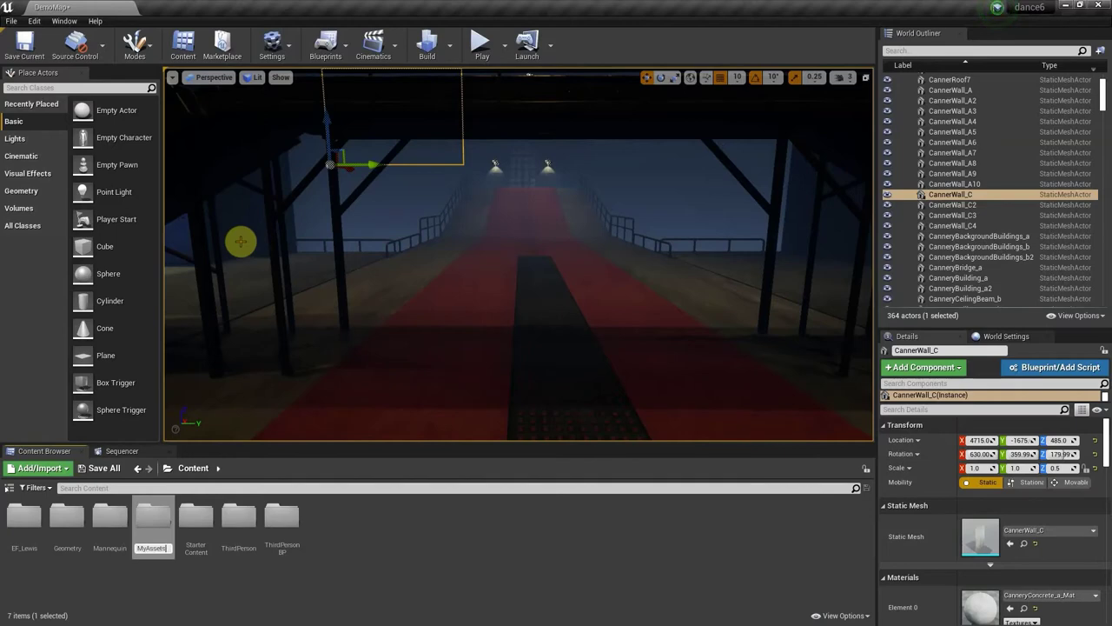
{"action": "key", "text": "Return"}
Open the MyAssets folder and start an import into /Game/MyAssets
{"action": "double_click", "coordinate": [154, 516]}
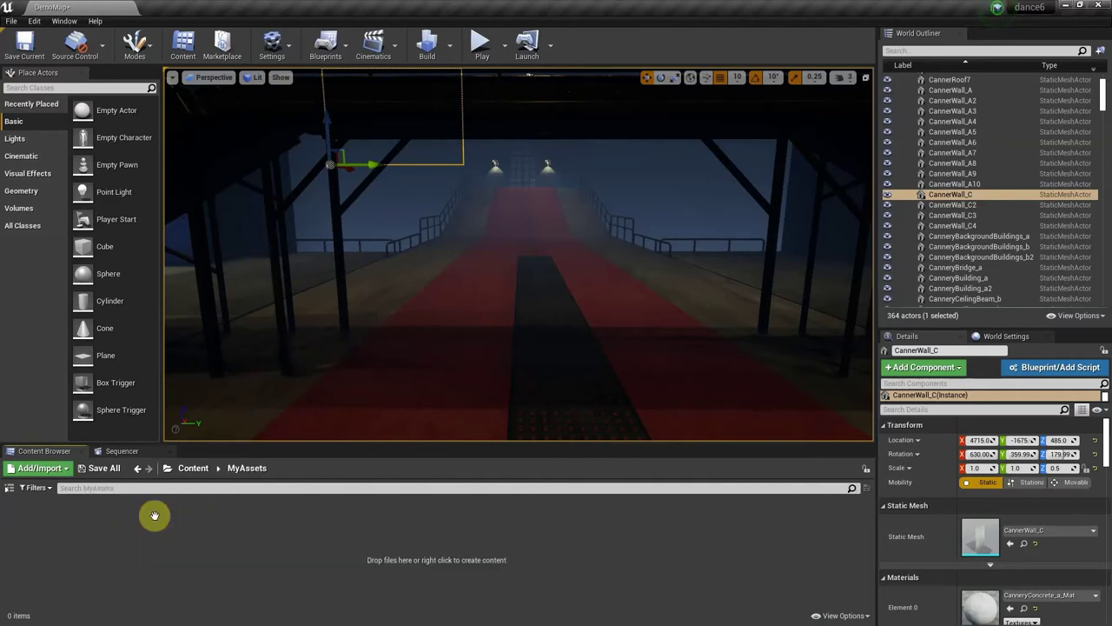
{"action": "right_click", "coordinate": [293, 536]}
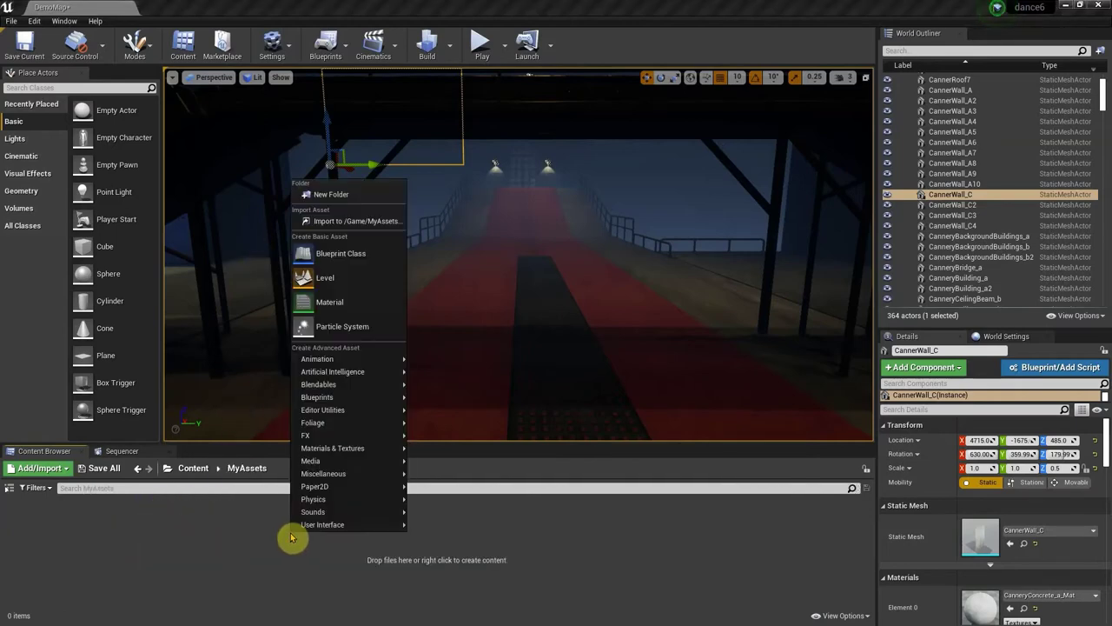
{"action": "left_click", "coordinate": [357, 222]}
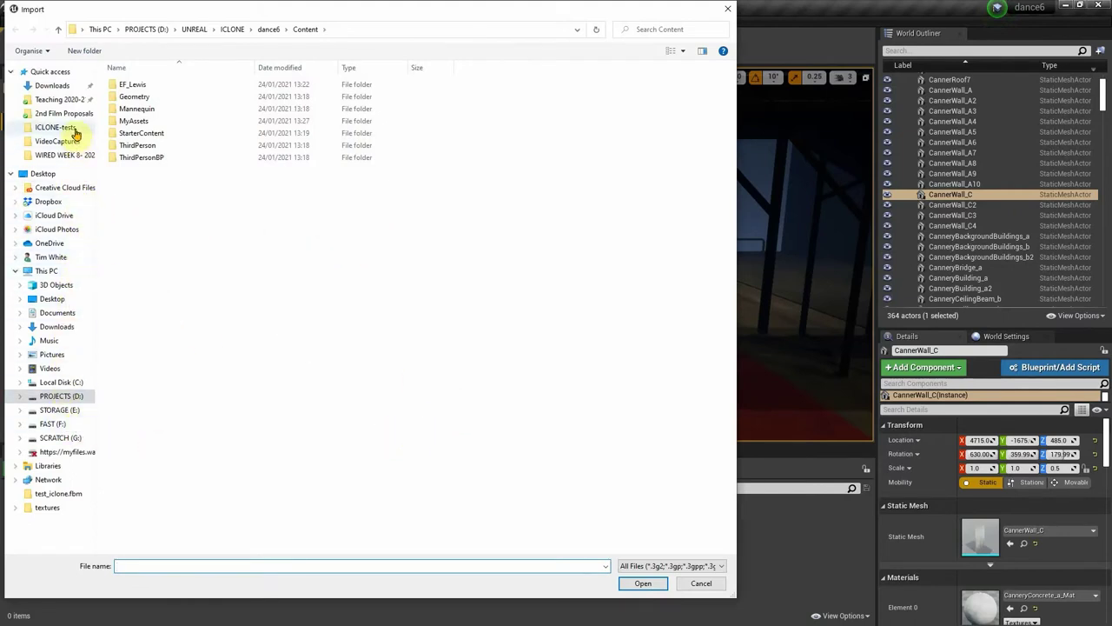
Choose the Ch41_nonPBR character file from Downloads, bringing up its FBX Import Options
{"action": "left_click", "coordinate": [65, 87]}
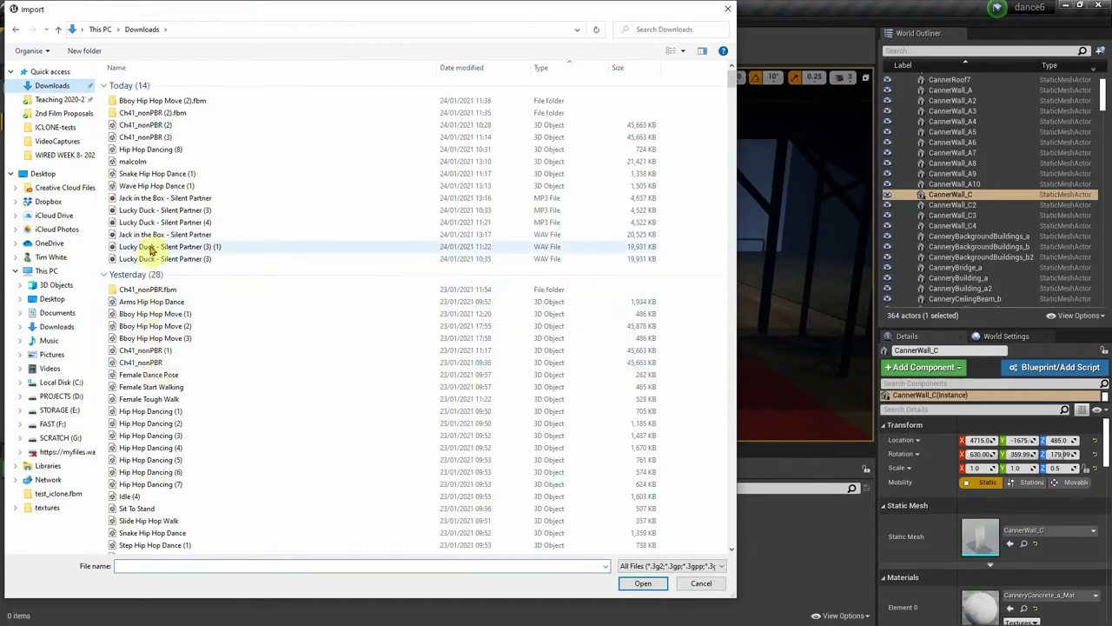
{"action": "left_click", "coordinate": [144, 165]}
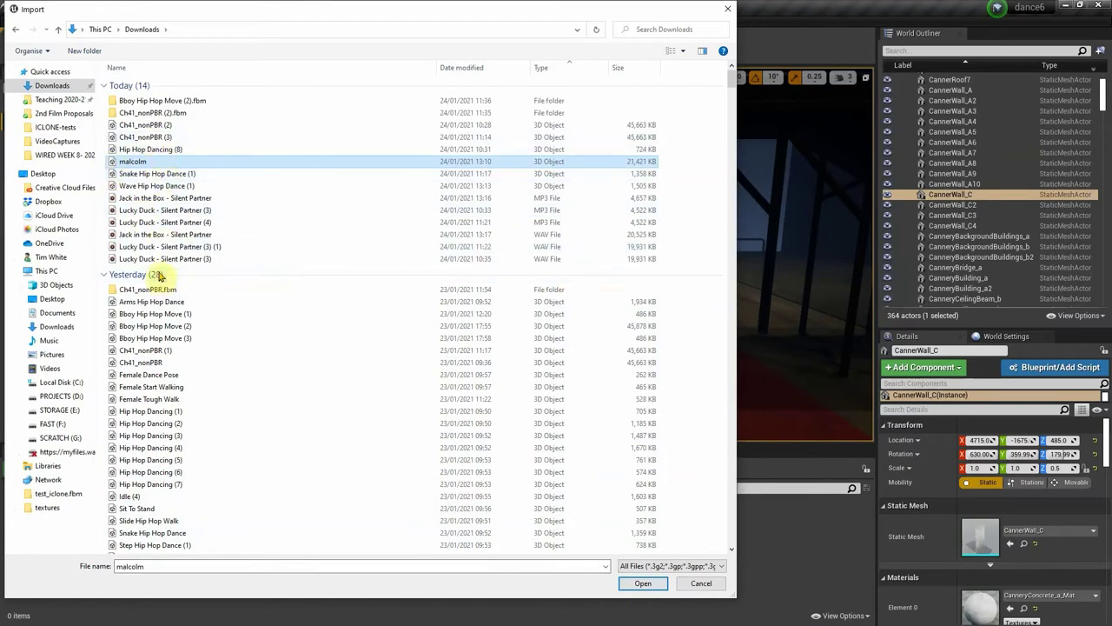
{"action": "scroll", "coordinate": [163, 444], "scroll_direction": "down", "scroll_amount": 3}
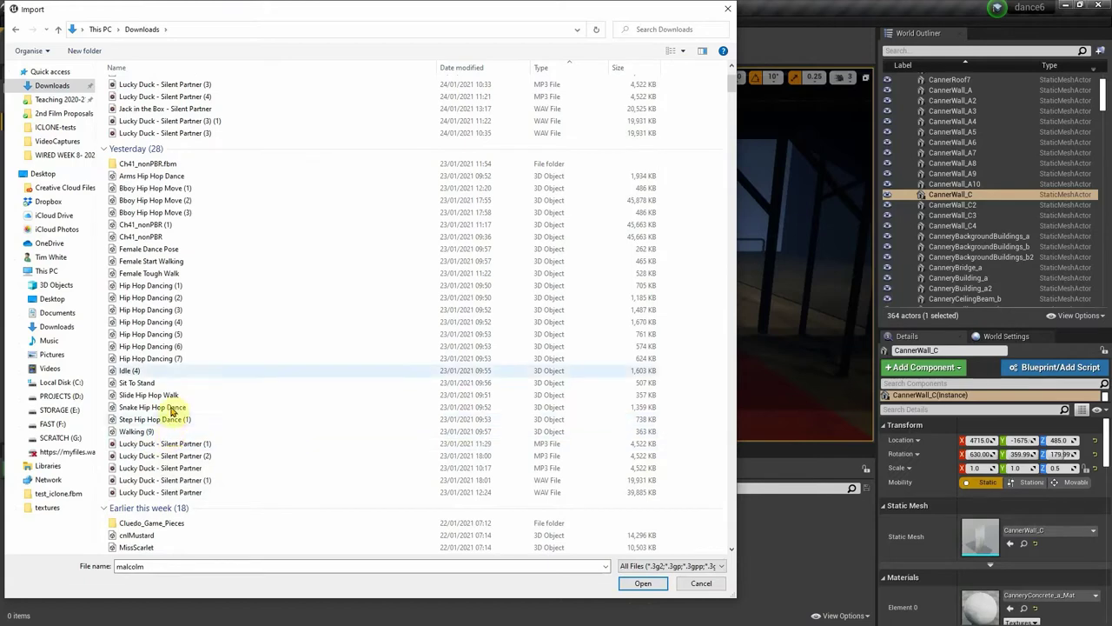
{"action": "left_click", "coordinate": [146, 237]}
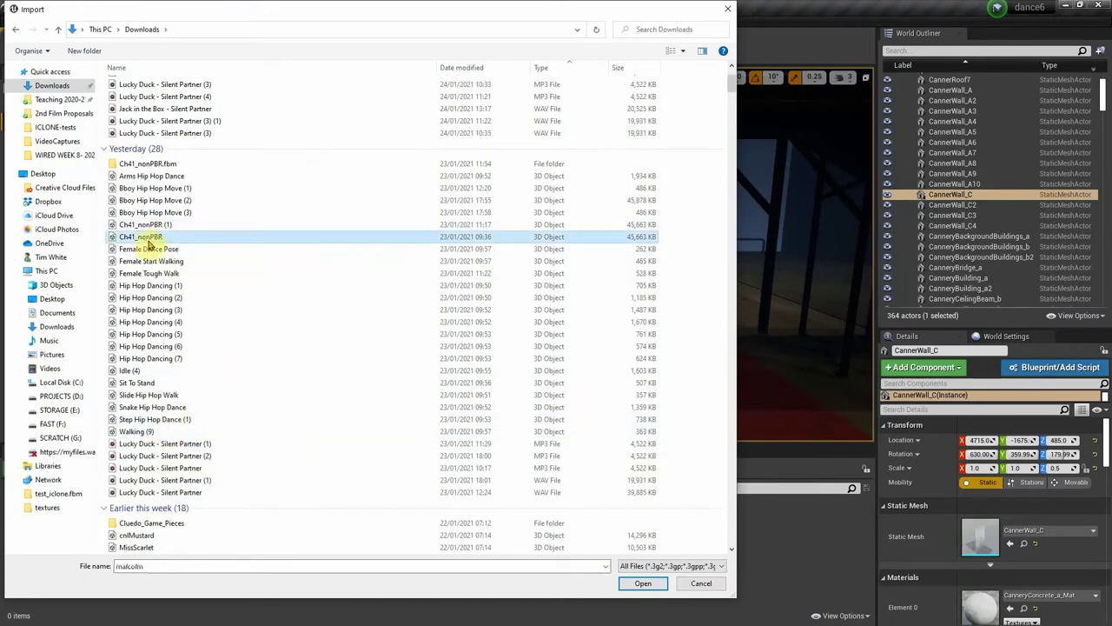
{"action": "left_click", "coordinate": [643, 583]}
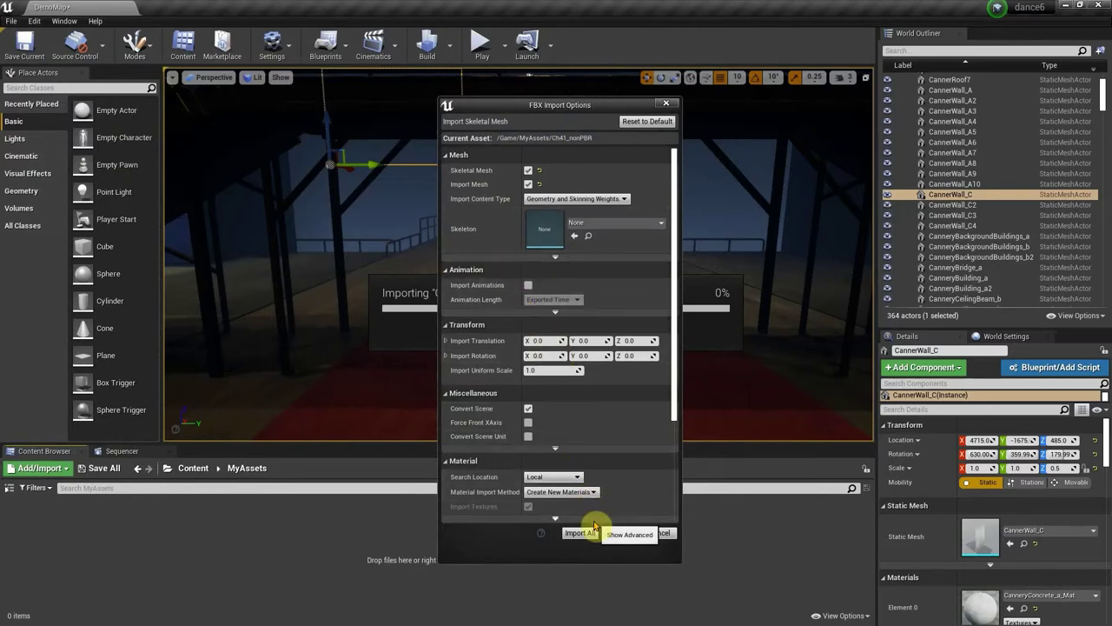
Import all Ch41_nonPBR assets, dismiss the Message Log, and Save All
{"action": "left_click", "coordinate": [619, 533]}
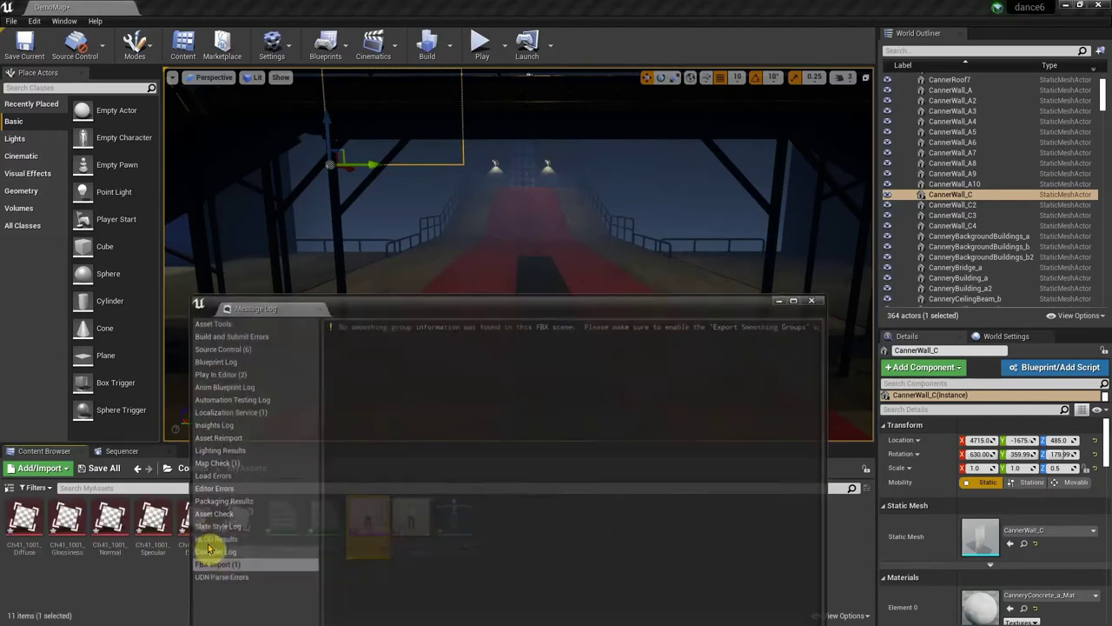
{"action": "left_click", "coordinate": [814, 300]}
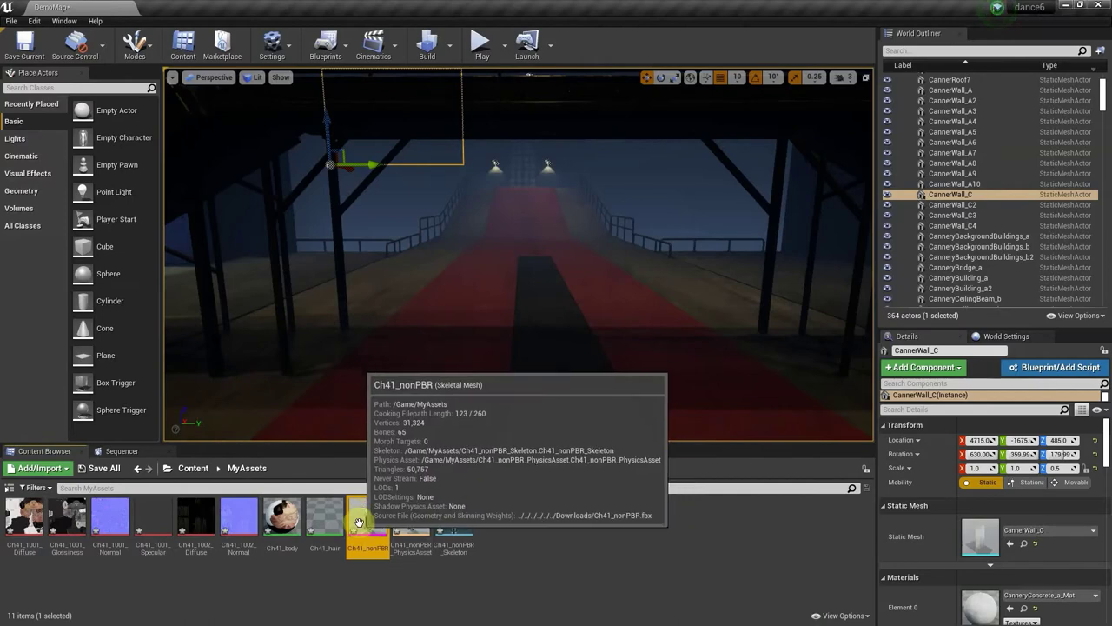
{"action": "left_click", "coordinate": [11, 21]}
{"action": "left_click", "coordinate": [34, 119]}
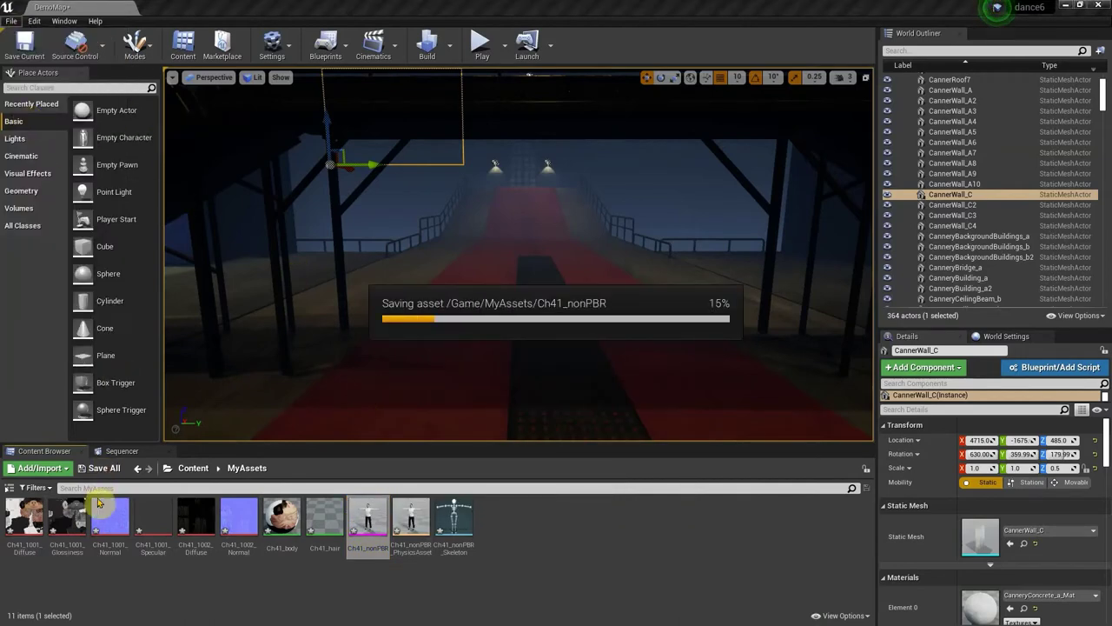
Start another import into MyAssets, selecting files from Arms Hip Hop Dance through Walking (9)
{"action": "right_click", "coordinate": [495, 529]}
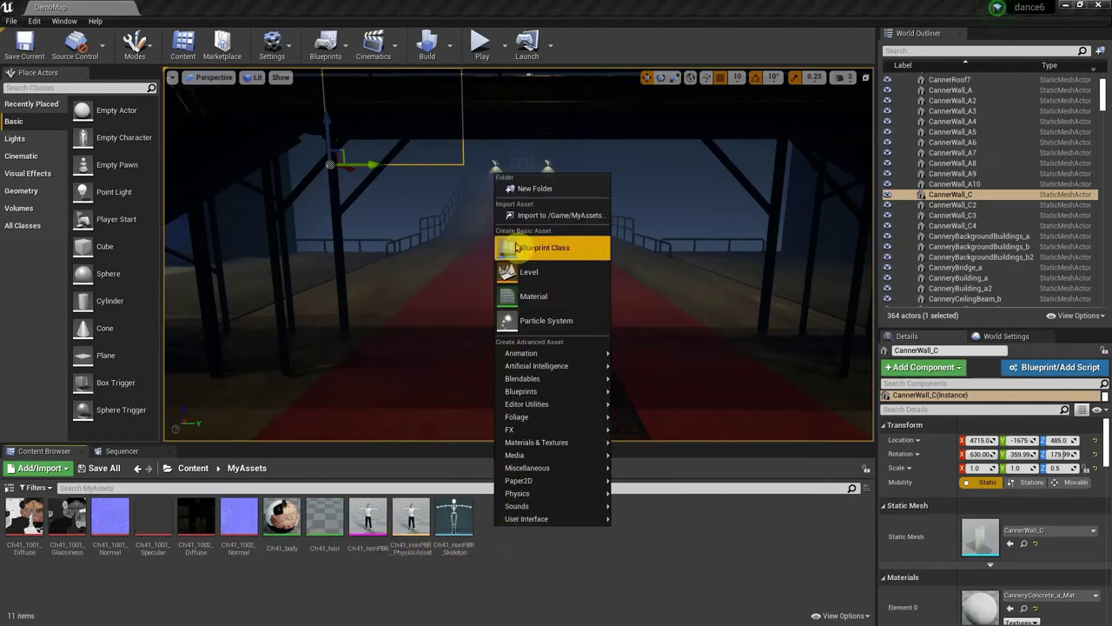
{"action": "left_click", "coordinate": [521, 216]}
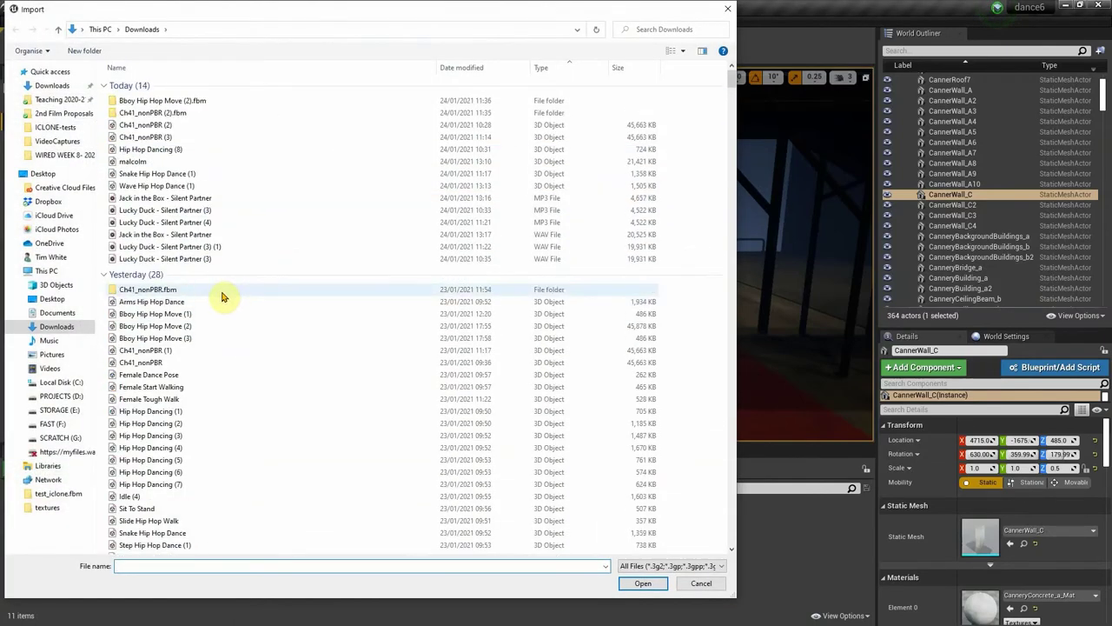
{"action": "scroll", "coordinate": [222, 297], "scroll_direction": "down", "scroll_amount": 1}
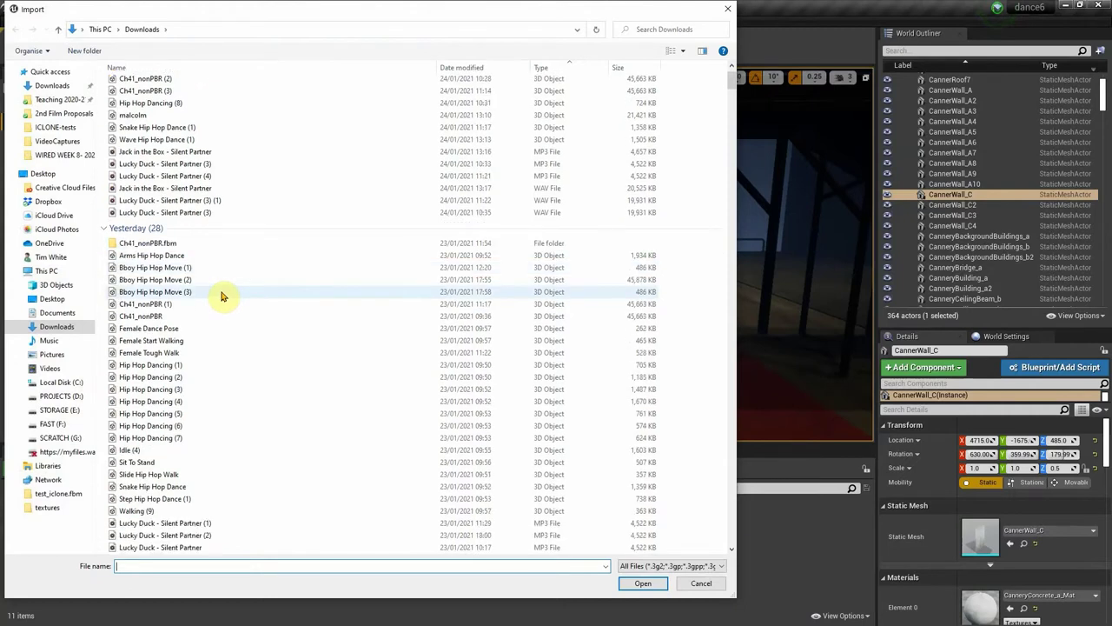
{"action": "scroll", "coordinate": [222, 296], "scroll_direction": "down", "scroll_amount": 2}
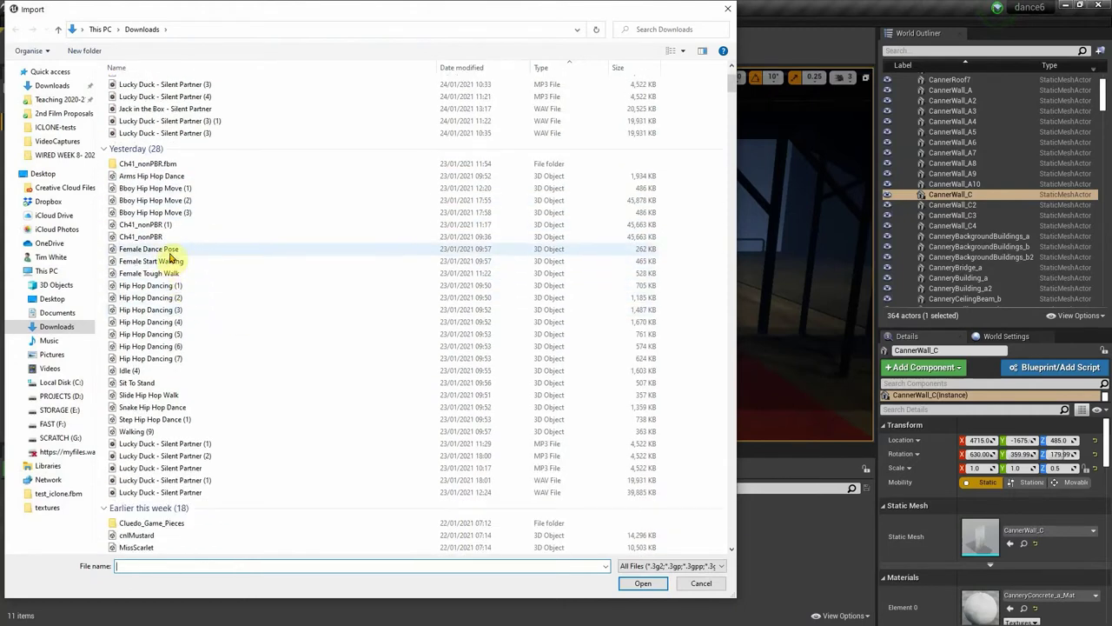
{"action": "left_click", "coordinate": [170, 177]}
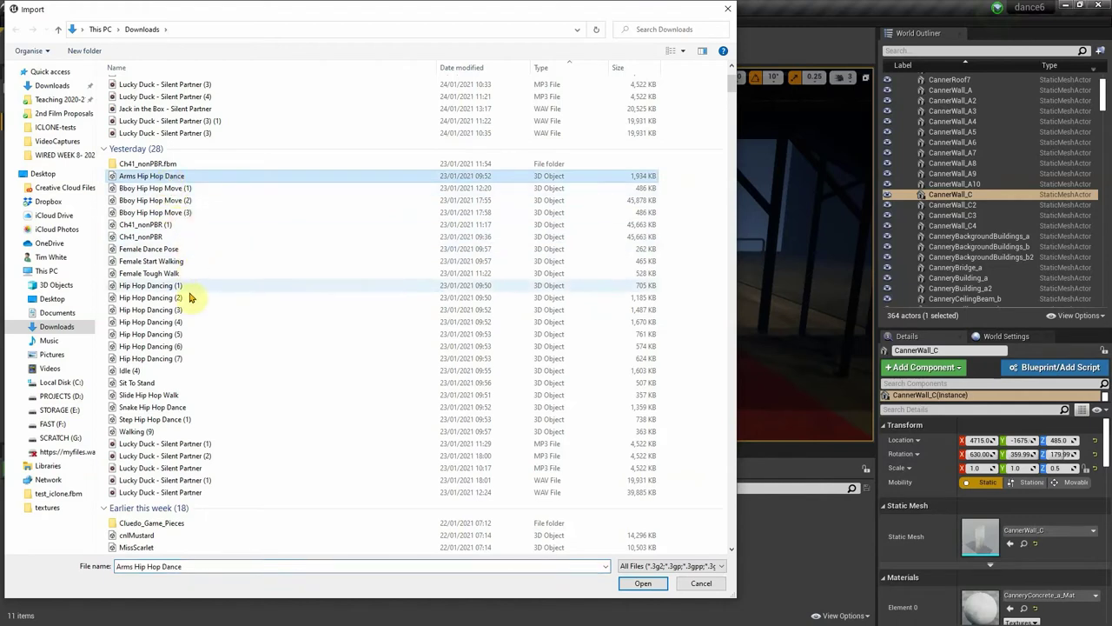
{"action": "left_click", "coordinate": [176, 433], "text": "shift"}
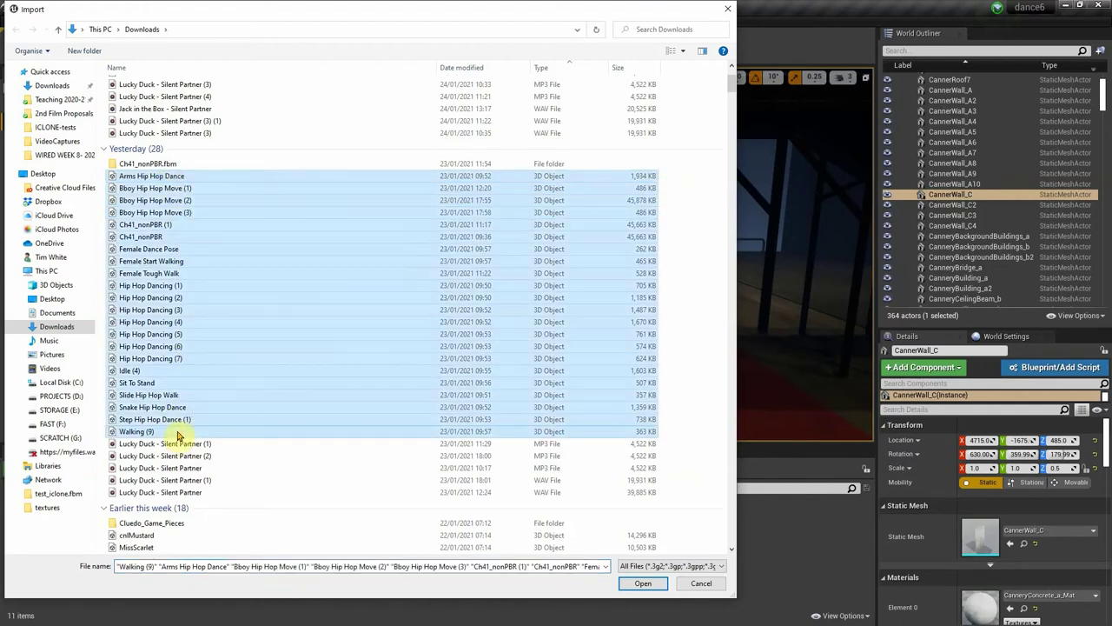
Exclude Ch41_nonPBR, Ch41_nonPBR (1) and Bboy Hip Hop Move (2), then import all animations
{"action": "left_click", "coordinate": [169, 226], "text": "ctrl"}
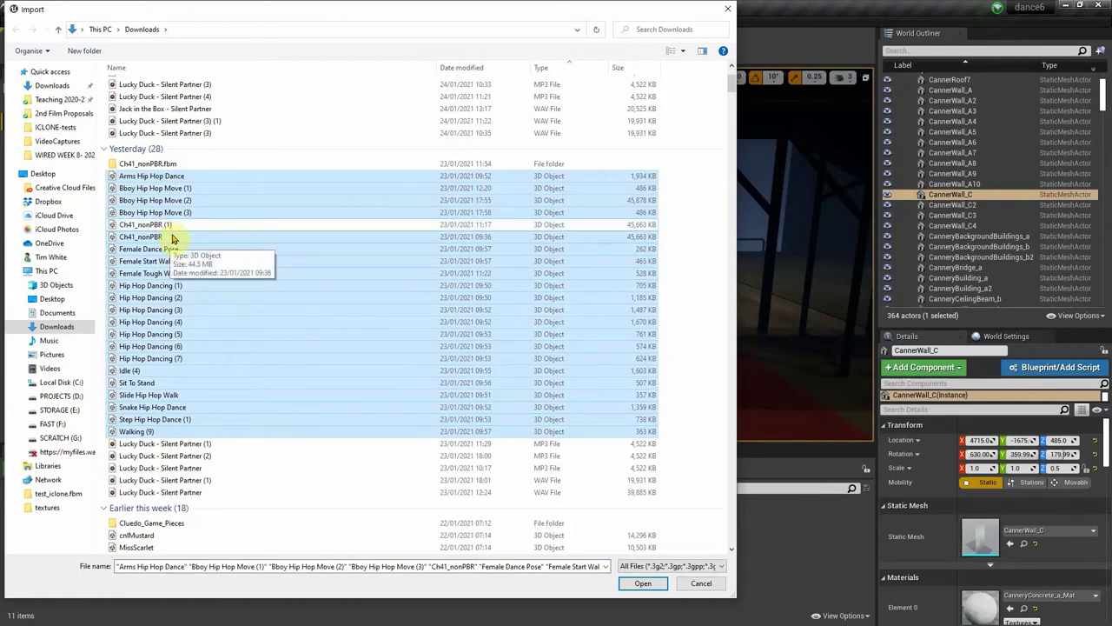
{"action": "left_click", "coordinate": [173, 238], "text": "ctrl"}
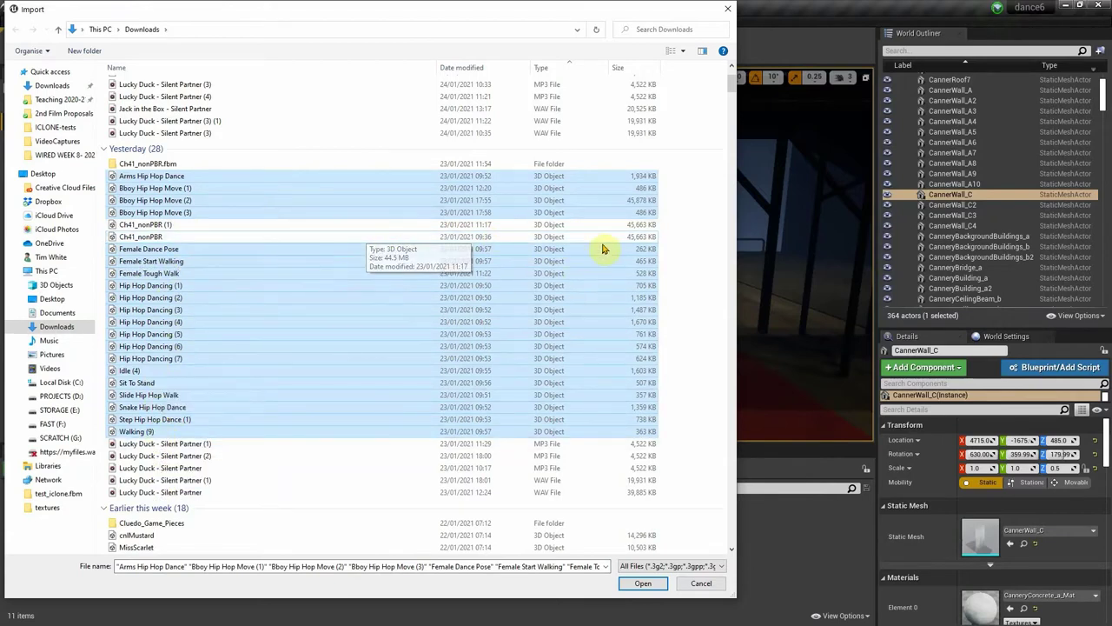
{"action": "left_click", "coordinate": [111, 203], "text": "ctrl"}
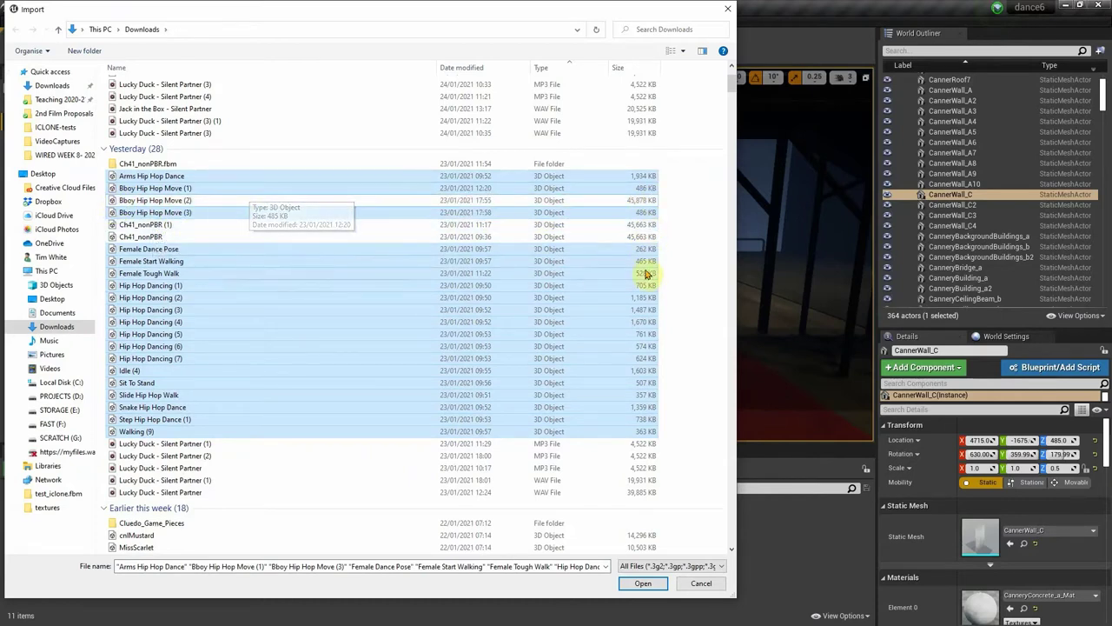
{"action": "left_click", "coordinate": [643, 583]}
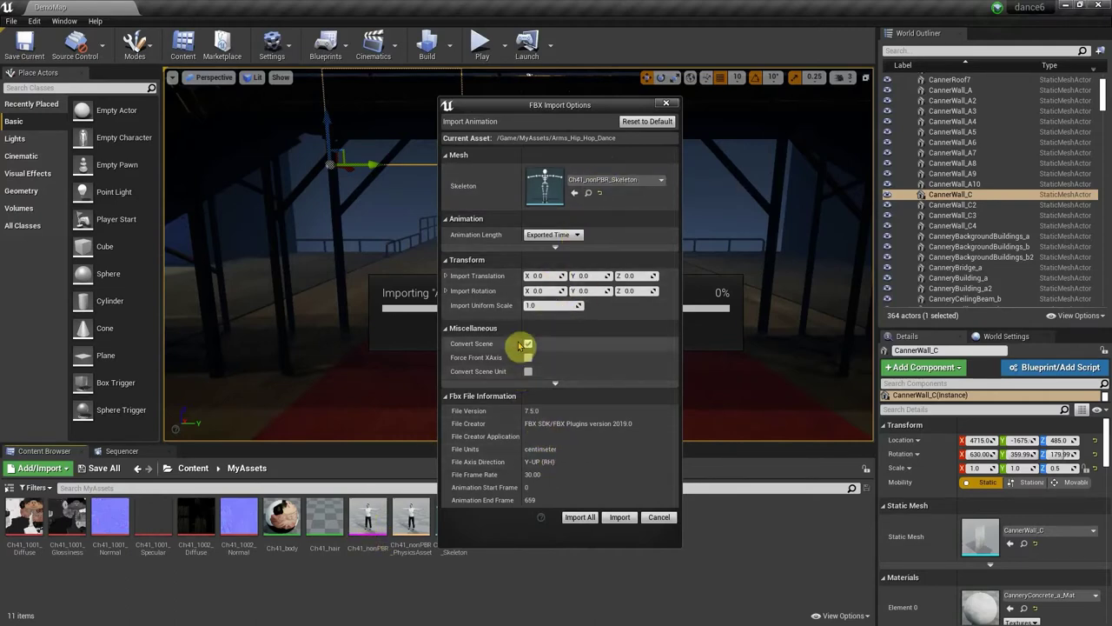
{"action": "left_click", "coordinate": [580, 518]}
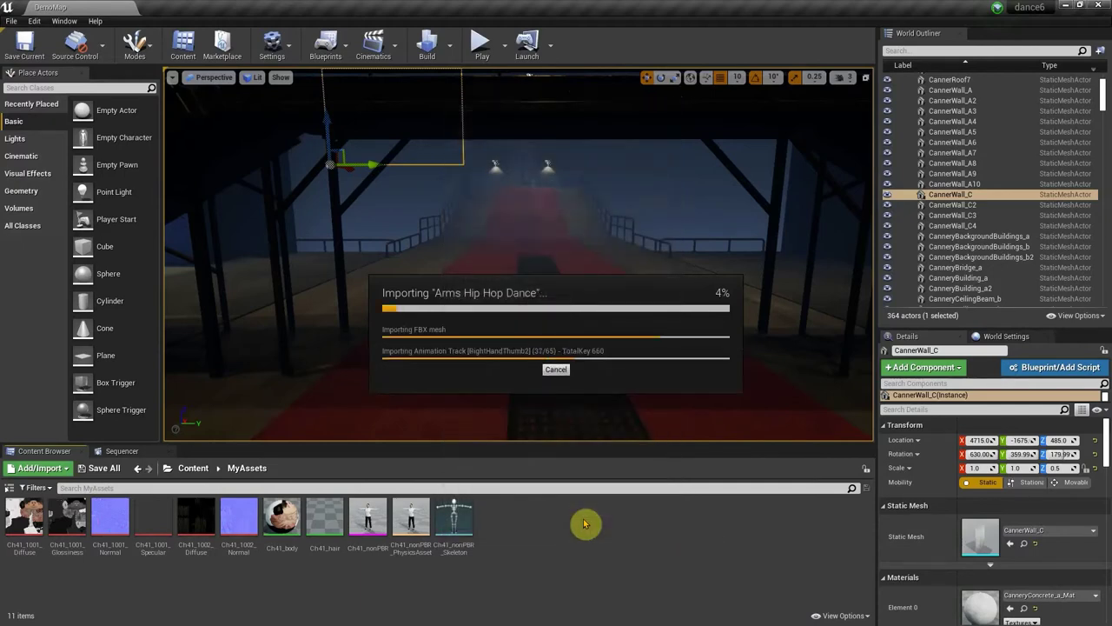
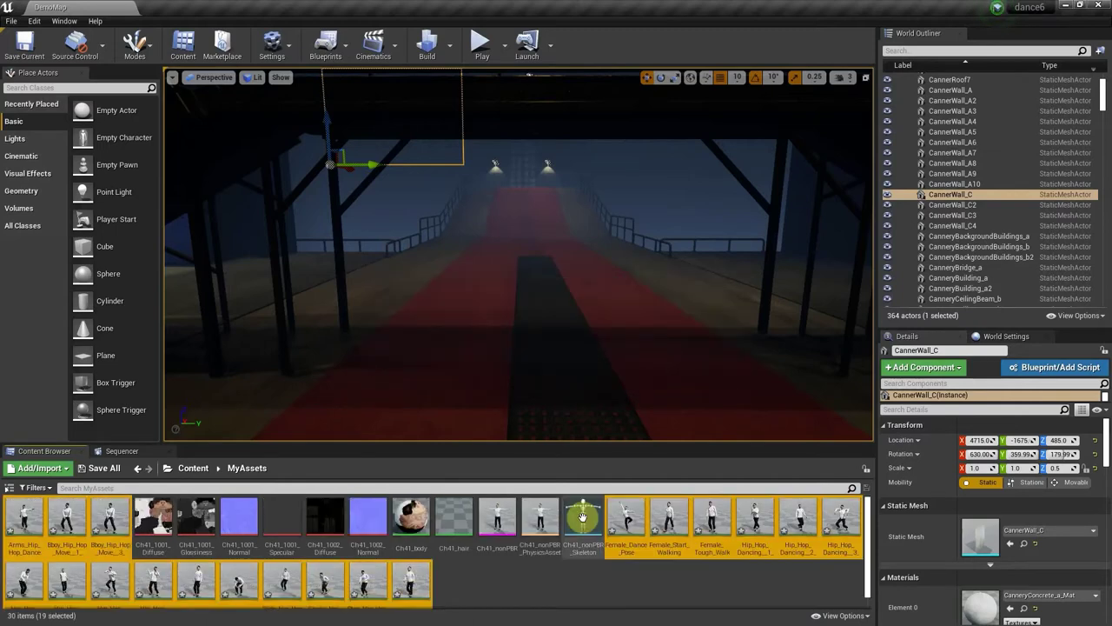
Save all assets, then import the 'Lucky Duck - Silent Partner (3)' WAV into /Game/MyAssets
{"action": "left_click", "coordinate": [11, 21]}
{"action": "left_click", "coordinate": [37, 119]}
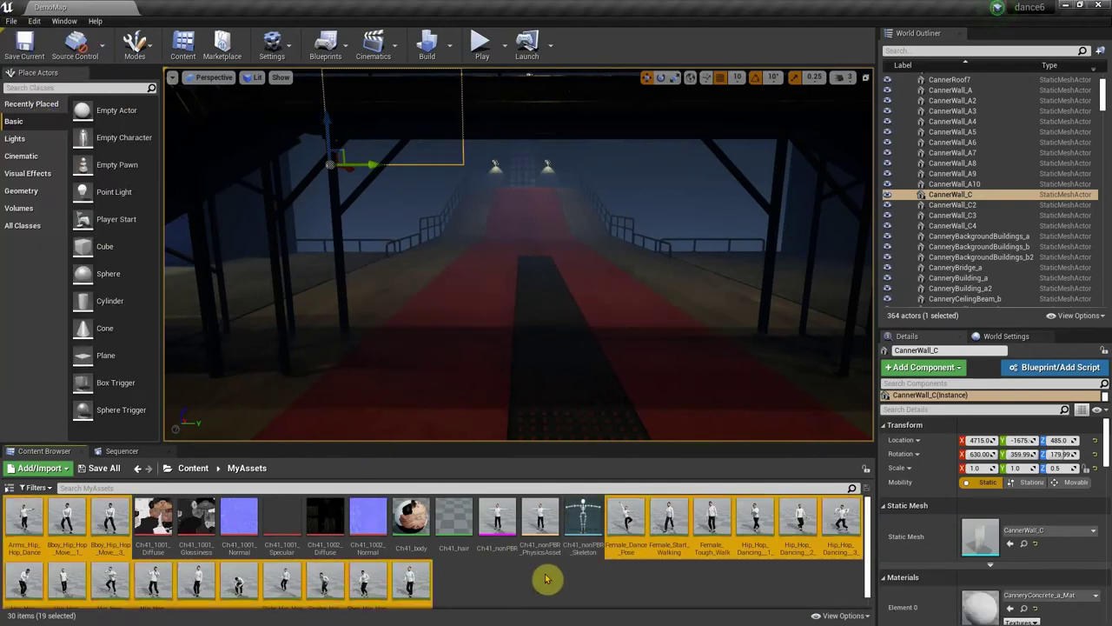
{"action": "right_click", "coordinate": [516, 595]}
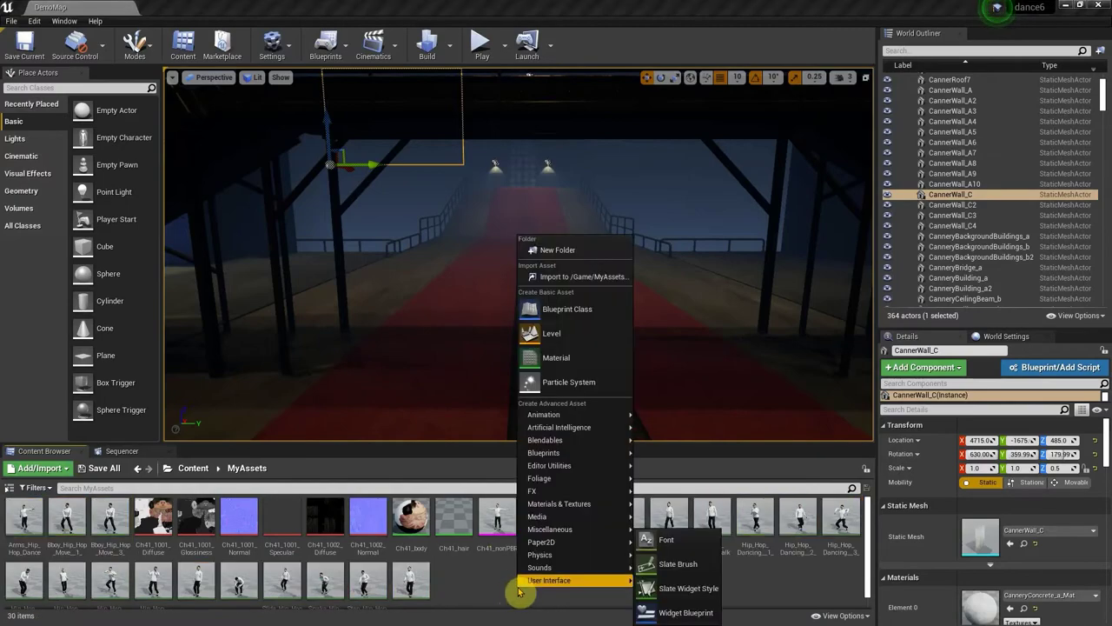
{"action": "left_click", "coordinate": [536, 277]}
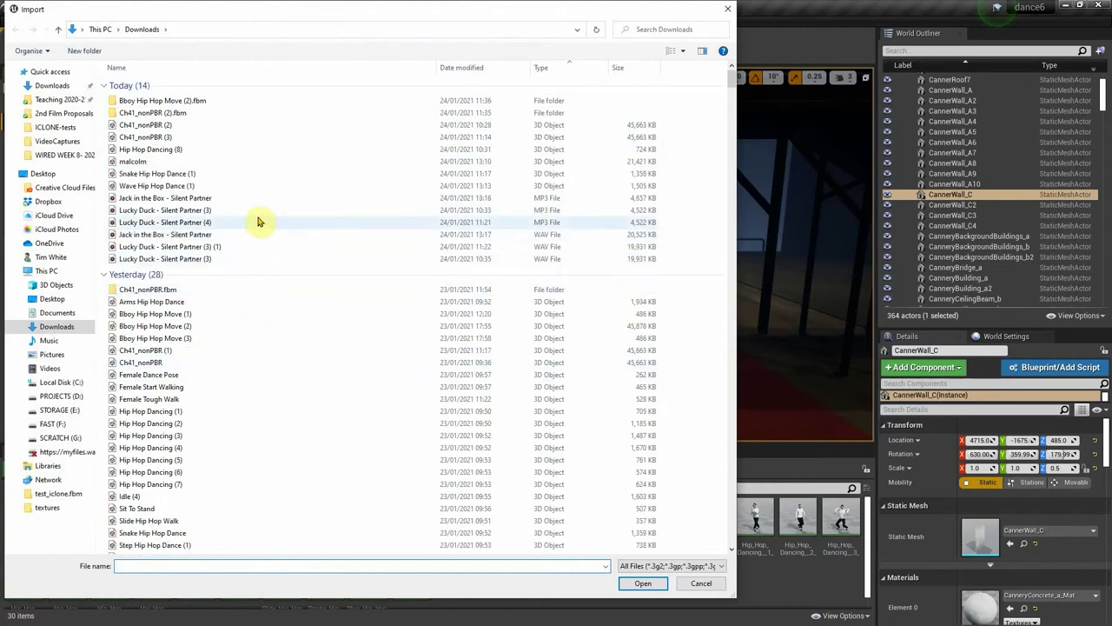
{"action": "left_click", "coordinate": [202, 261]}
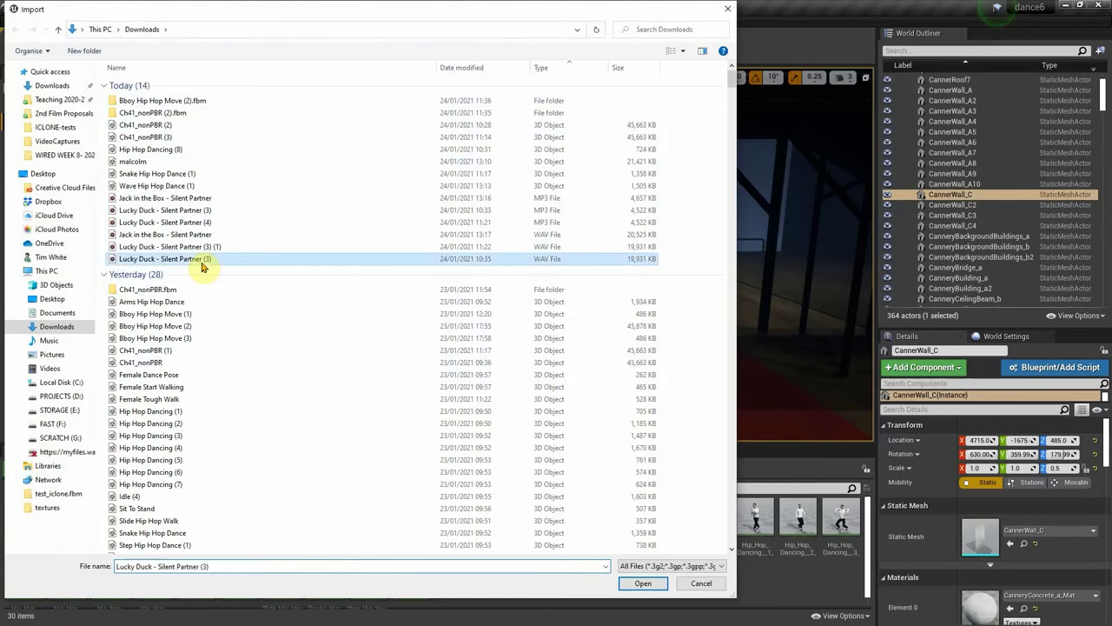
{"action": "left_click", "coordinate": [641, 585]}
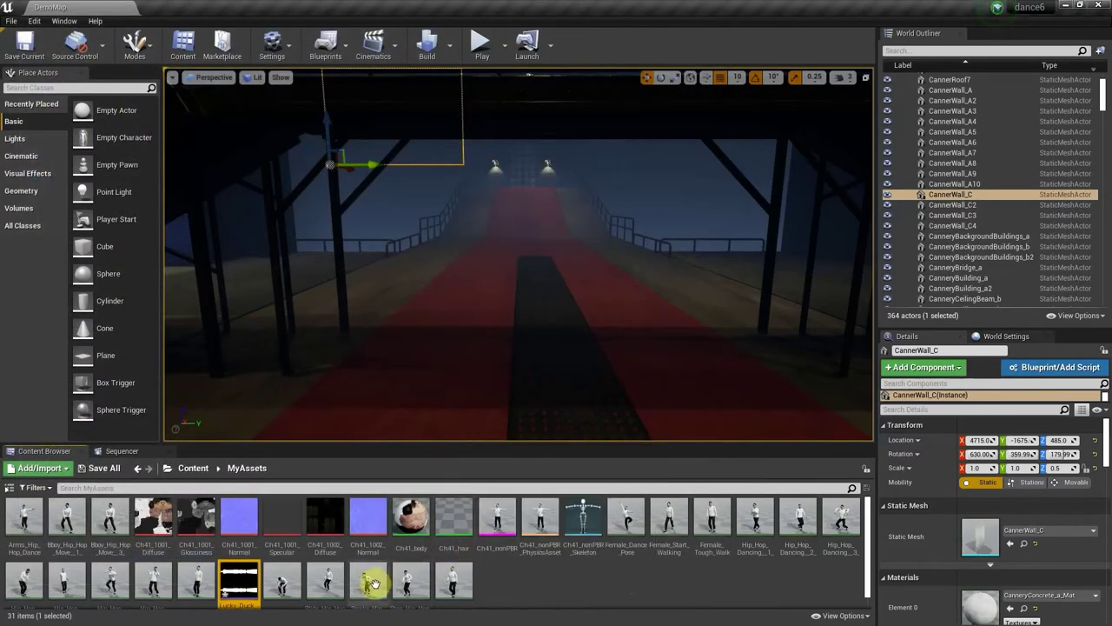
Fly the viewport camera back to frame the overhead bridge and the red walkway
{"action": "left_click", "coordinate": [7, 17]}
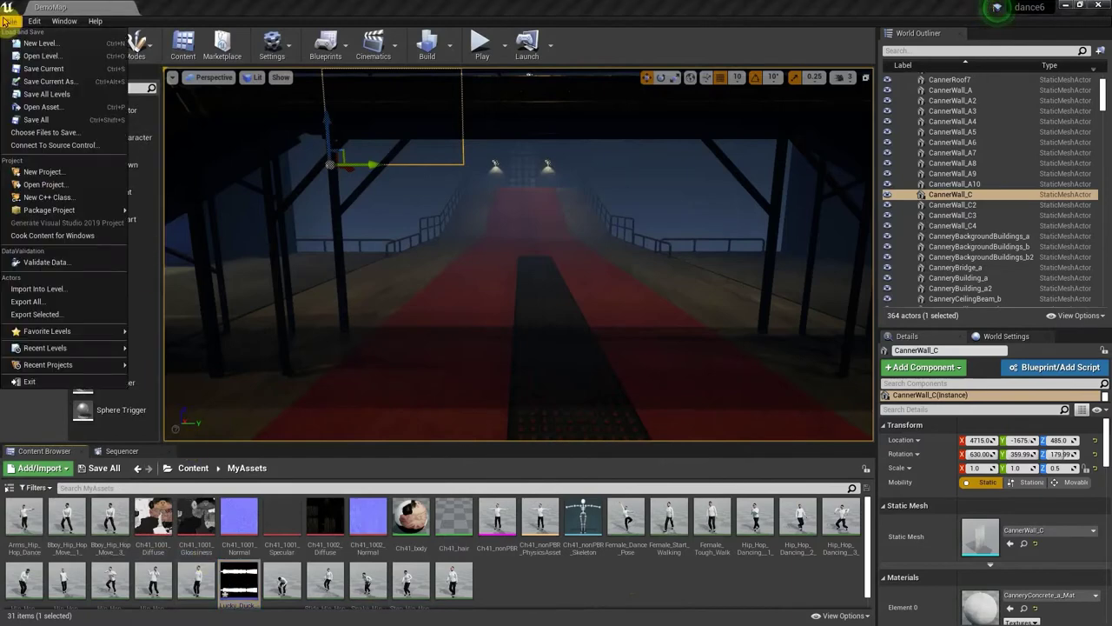
{"action": "left_click", "coordinate": [35, 116]}
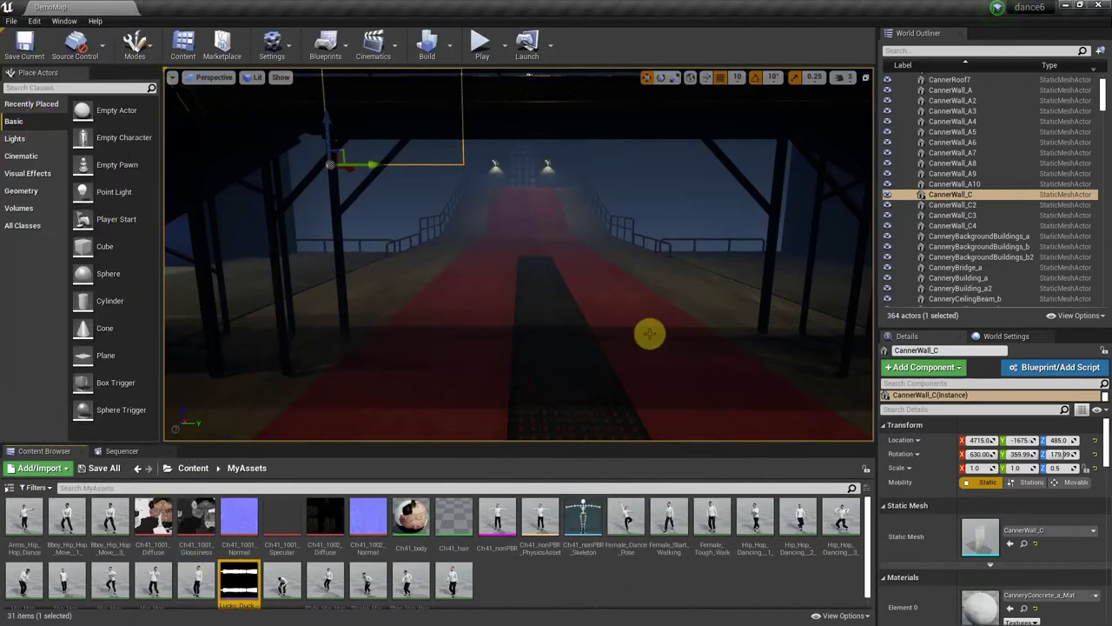
{"action": "mouse_move", "coordinate": [651, 330]}
{"action": "right_mouse_down"}
{"action": "mouse_move", "coordinate": [756, 339]}
{"action": "mouse_move", "coordinate": [556, 343]}
{"action": "mouse_move", "coordinate": [652, 341]}
{"action": "right_mouse_up"}
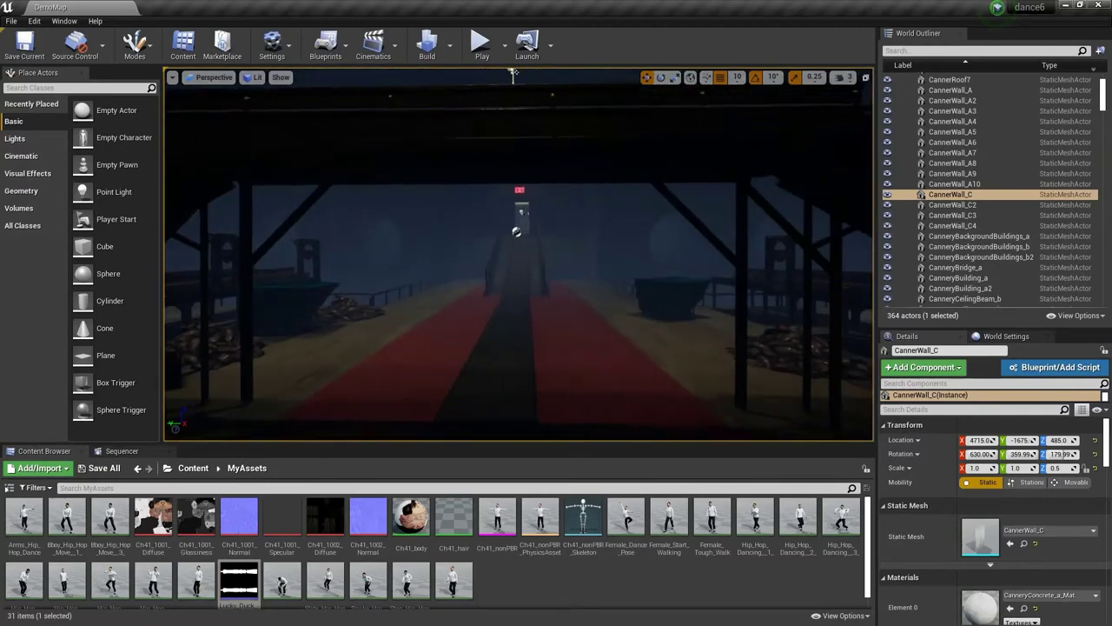
{"action": "right_click_drag", "start_coordinate": [513, 75], "coordinate": [497, 98]}
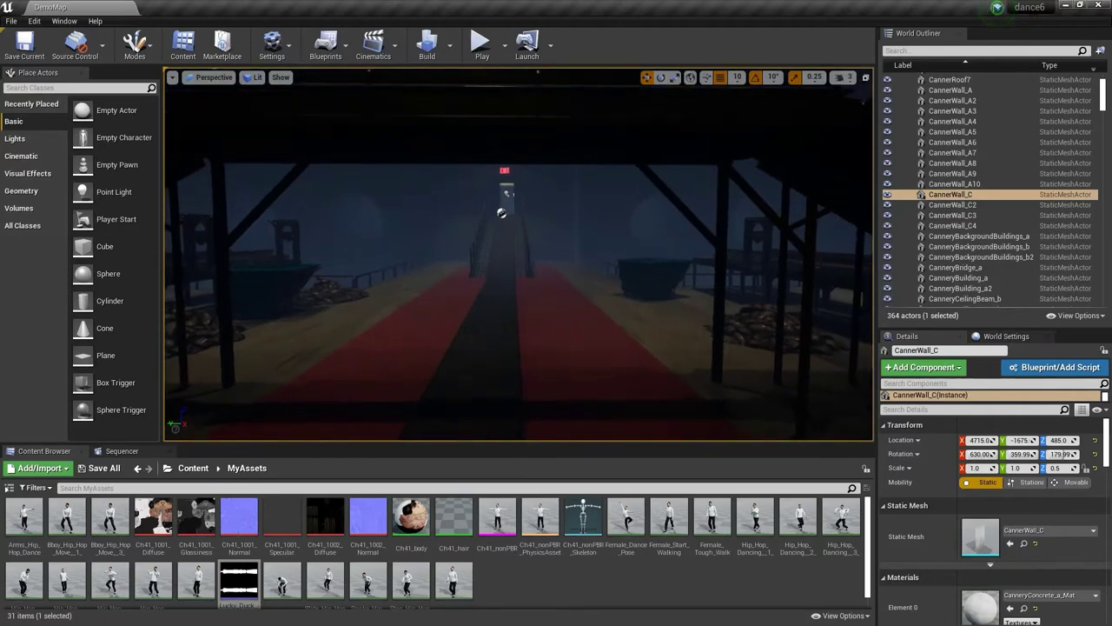
{"action": "mouse_move", "coordinate": [646, 336]}
{"action": "left_mouse_down"}
{"action": "mouse_move", "coordinate": [654, 358]}
{"action": "mouse_move", "coordinate": [617, 408]}
{"action": "mouse_move", "coordinate": [533, 387]}
{"action": "mouse_move", "coordinate": [504, 229]}
{"action": "mouse_move", "coordinate": [542, 251]}
{"action": "mouse_move", "coordinate": [626, 252]}
{"action": "mouse_move", "coordinate": [417, 265]}
{"action": "left_mouse_up"}
{"action": "left_click_drag", "start_coordinate": [738, 180], "coordinate": [588, 259]}
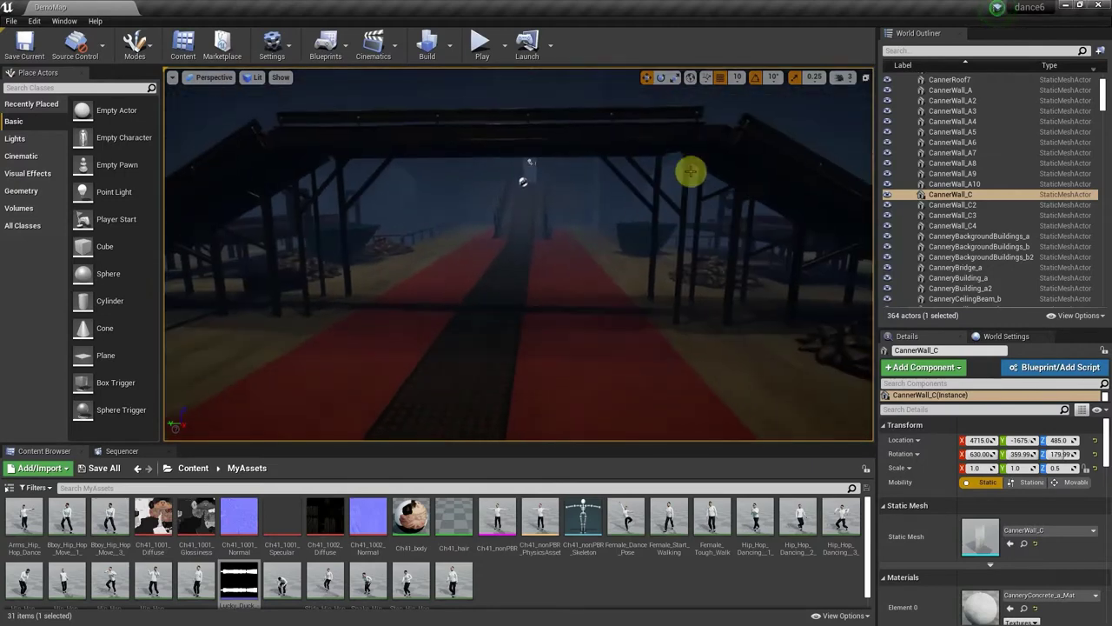
{"action": "mouse_move", "coordinate": [504, 213]}
{"action": "right_mouse_down"}
{"action": "mouse_move", "coordinate": [508, 235]}
{"action": "mouse_move", "coordinate": [513, 219]}
{"action": "right_mouse_up"}
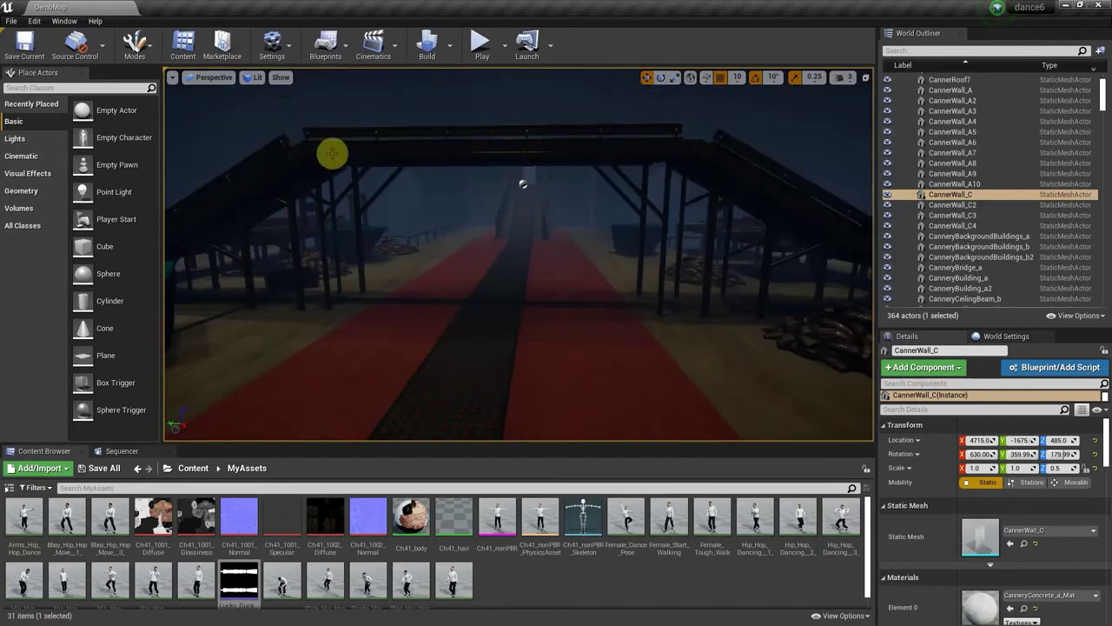
{"action": "left_click", "coordinate": [221, 81]}
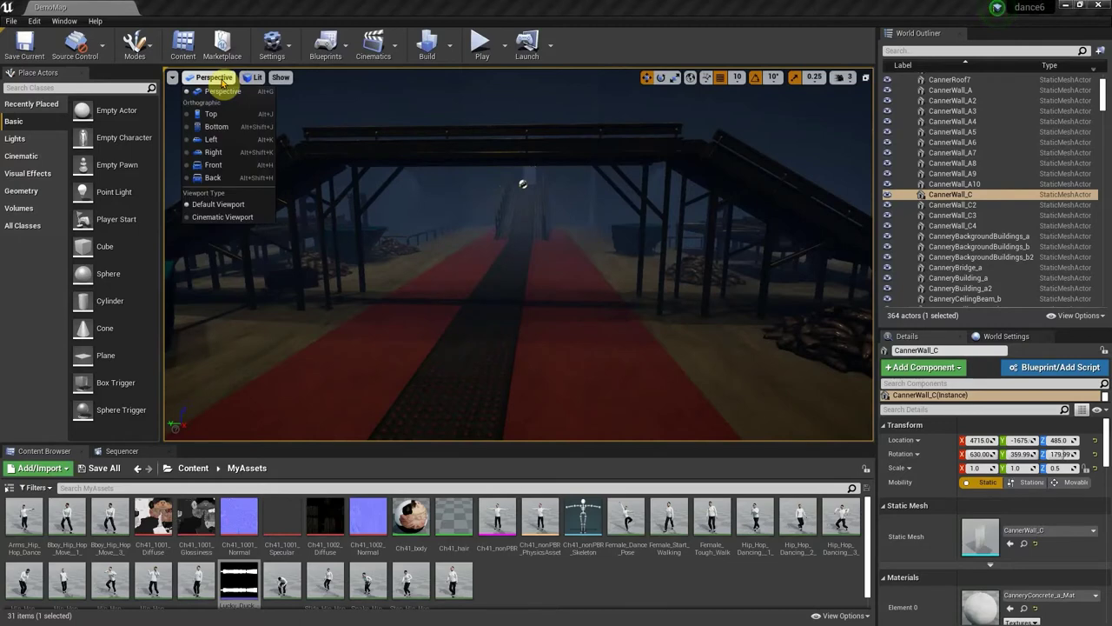
{"action": "left_click", "coordinate": [218, 113]}
{"action": "left_click", "coordinate": [201, 80]}
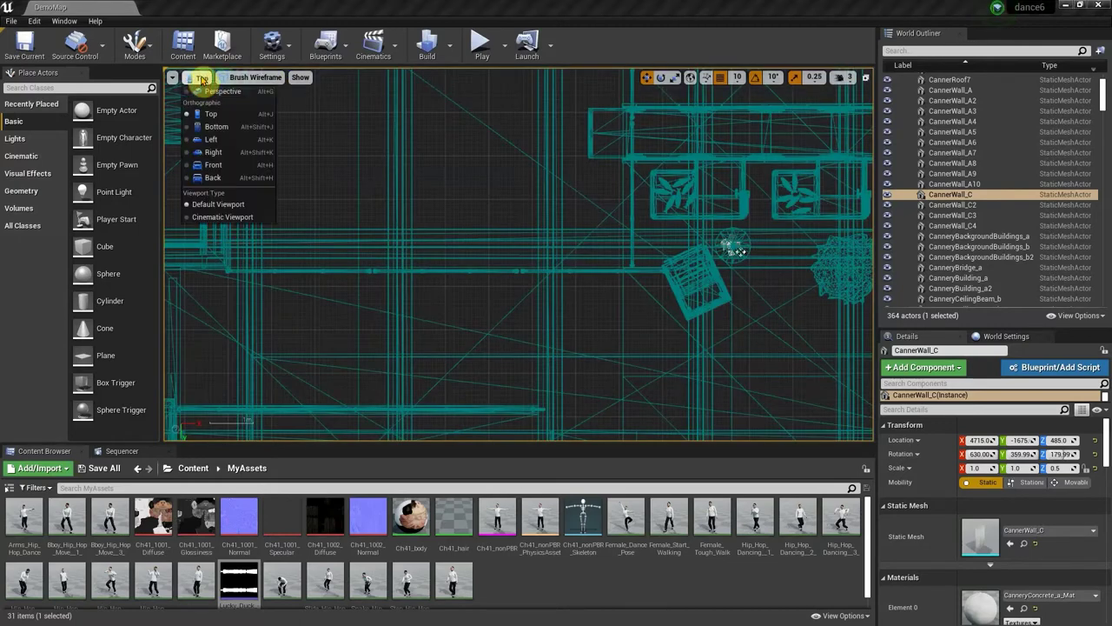
{"action": "left_click", "coordinate": [208, 140]}
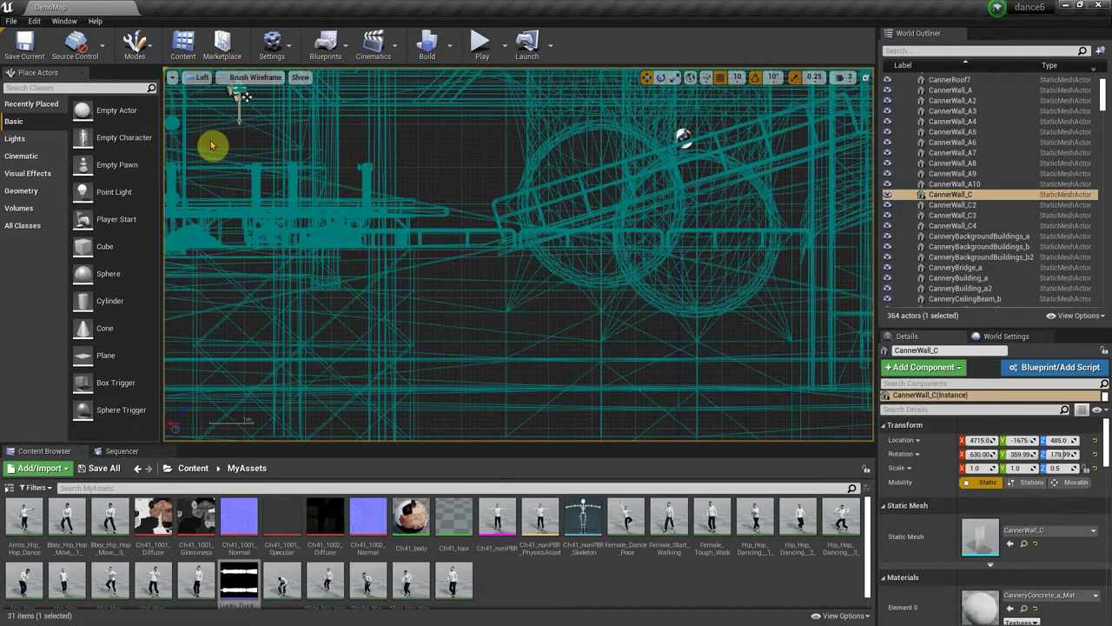
{"action": "left_click", "coordinate": [202, 77]}
{"action": "left_click", "coordinate": [209, 94]}
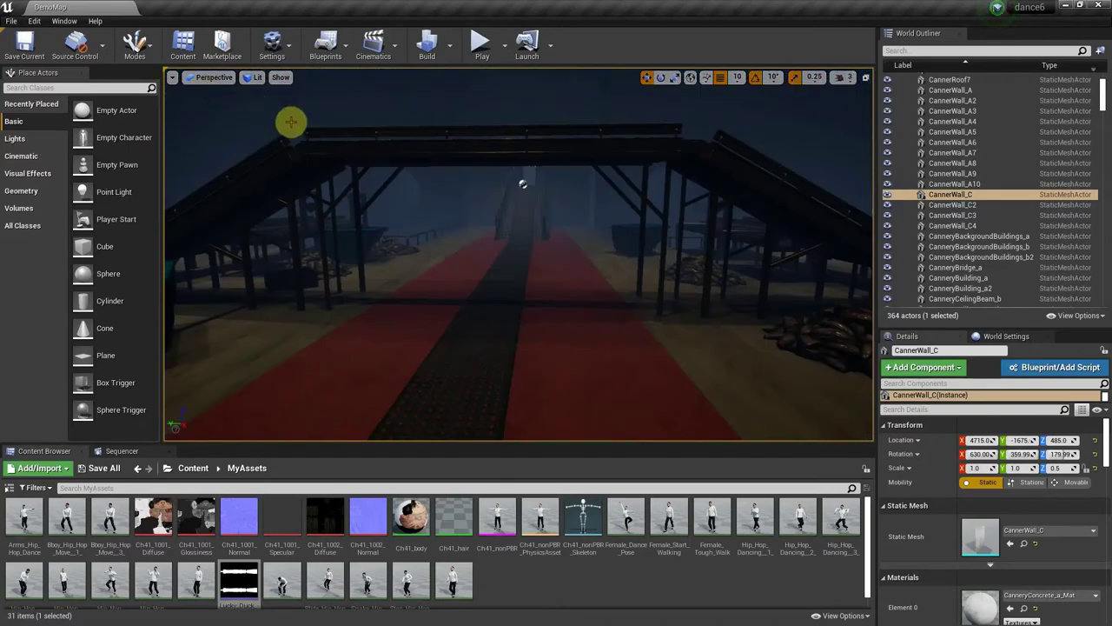
{"action": "left_click", "coordinate": [257, 77]}
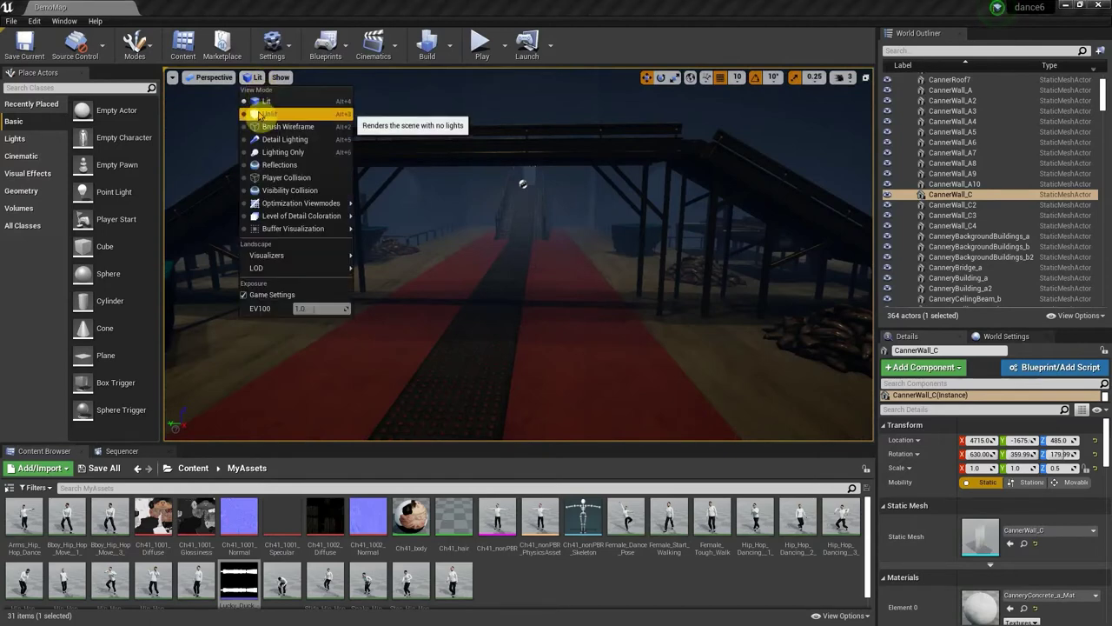
{"action": "left_click", "coordinate": [259, 114]}
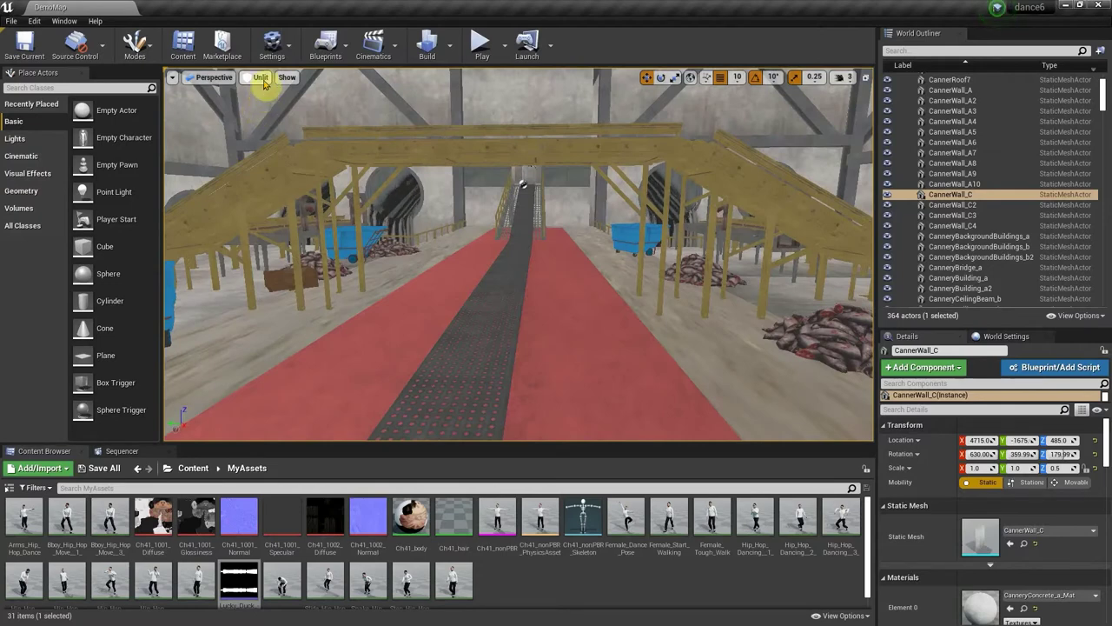
{"action": "left_click", "coordinate": [263, 78]}
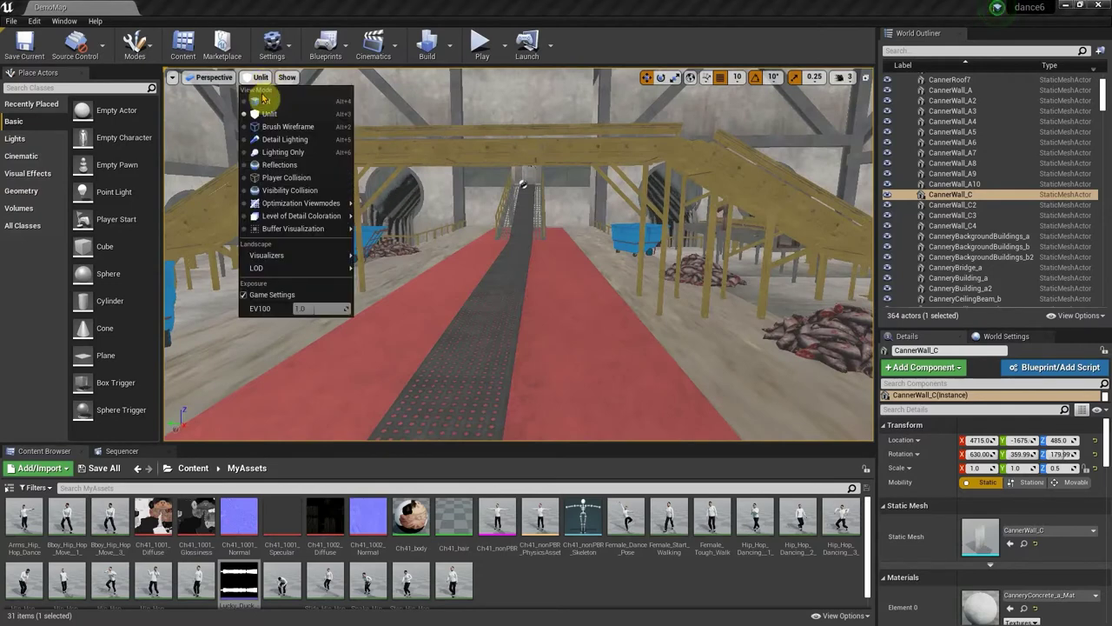
{"action": "left_click", "coordinate": [266, 101]}
{"action": "mouse_move", "coordinate": [556, 282]}
{"action": "left_mouse_down"}
{"action": "mouse_move", "coordinate": [560, 273]}
{"action": "mouse_move", "coordinate": [556, 282]}
{"action": "left_mouse_up"}
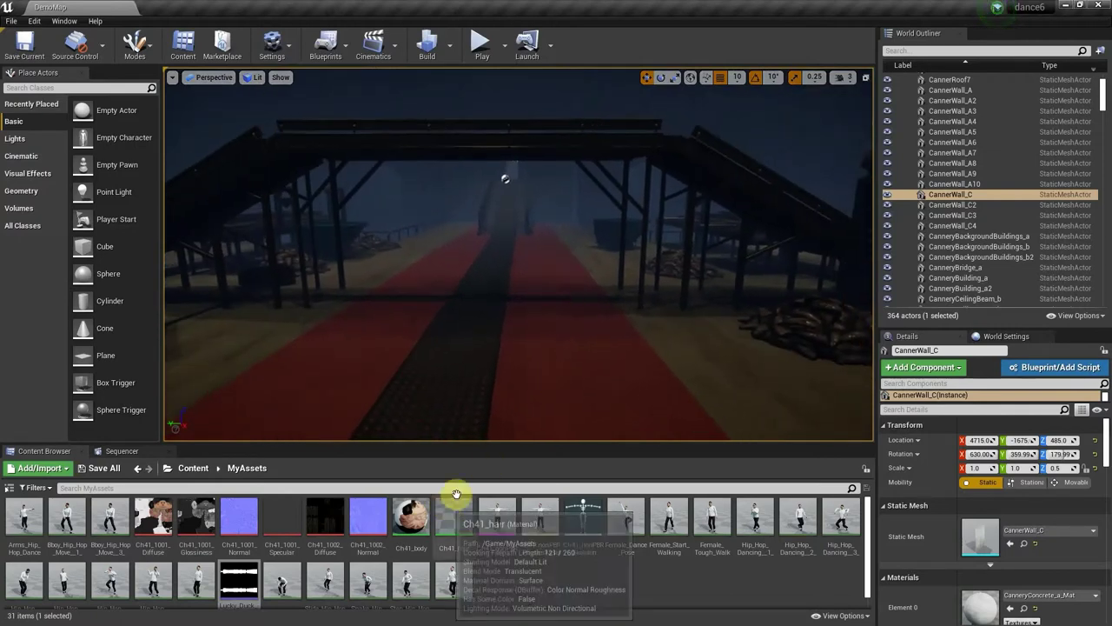
Place Ch41_nonPBR on the walkway, undo it, and collapse the stuff folder in the Outliner
{"action": "left_click_drag", "start_coordinate": [502, 527], "coordinate": [460, 321]}
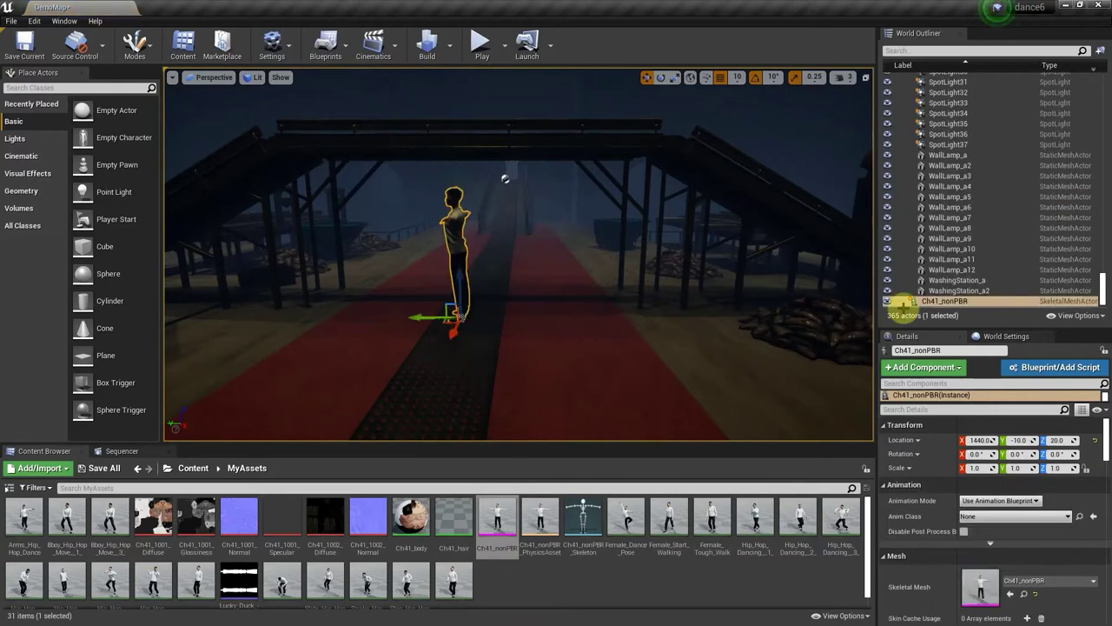
{"action": "left_click", "coordinate": [989, 302]}
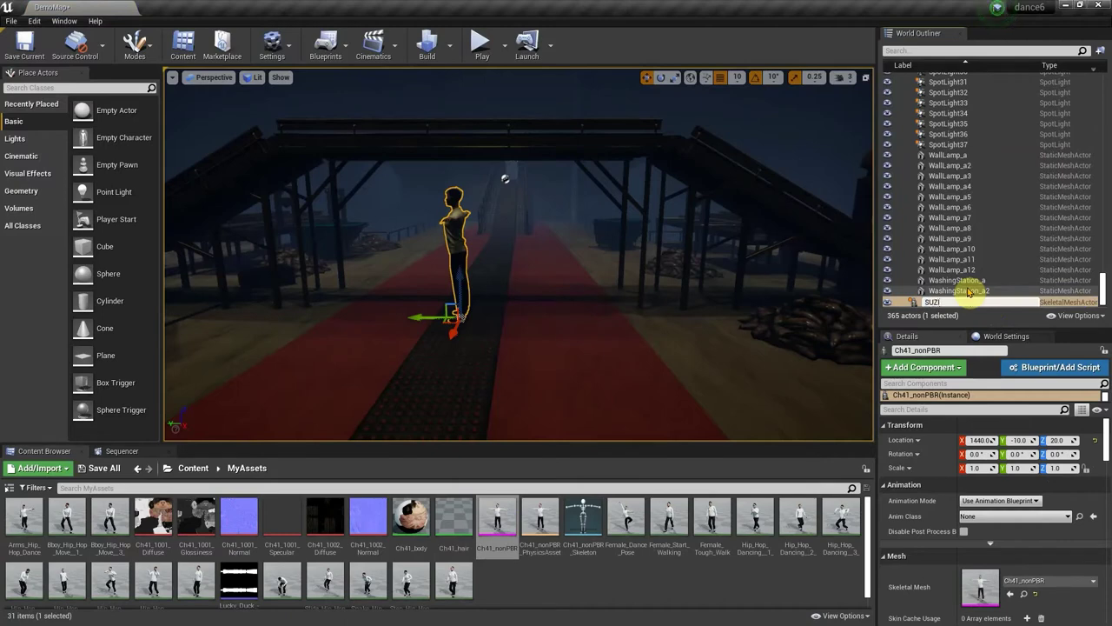
{"action": "key", "text": "Escape"}
{"action": "key", "text": "ctrl+z"}
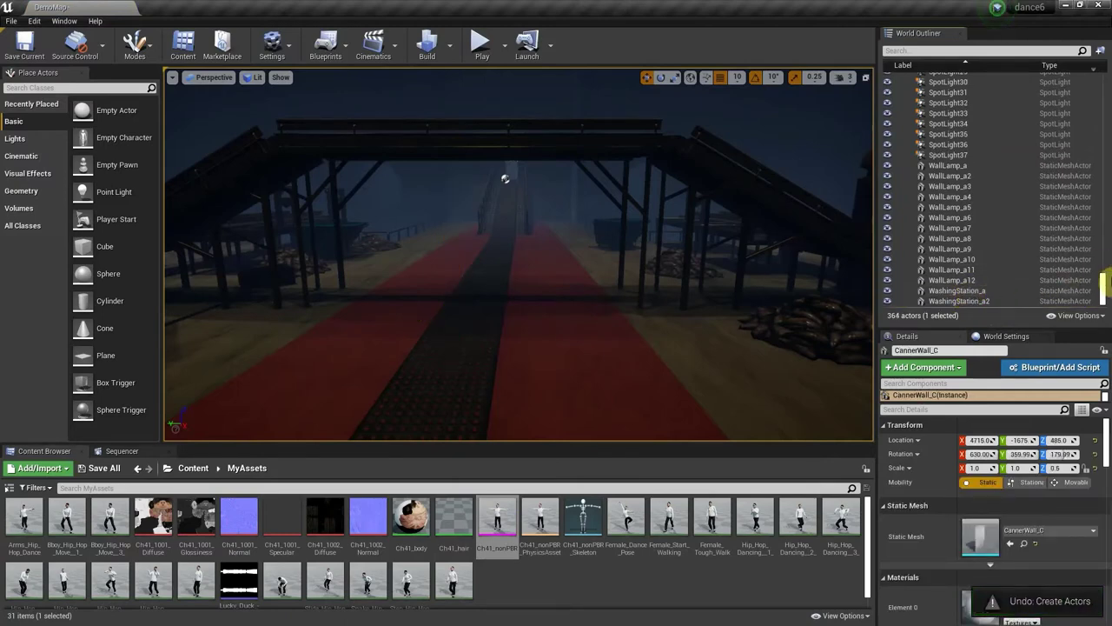
{"action": "left_click_drag", "start_coordinate": [1102, 291], "coordinate": [1072, 92]}
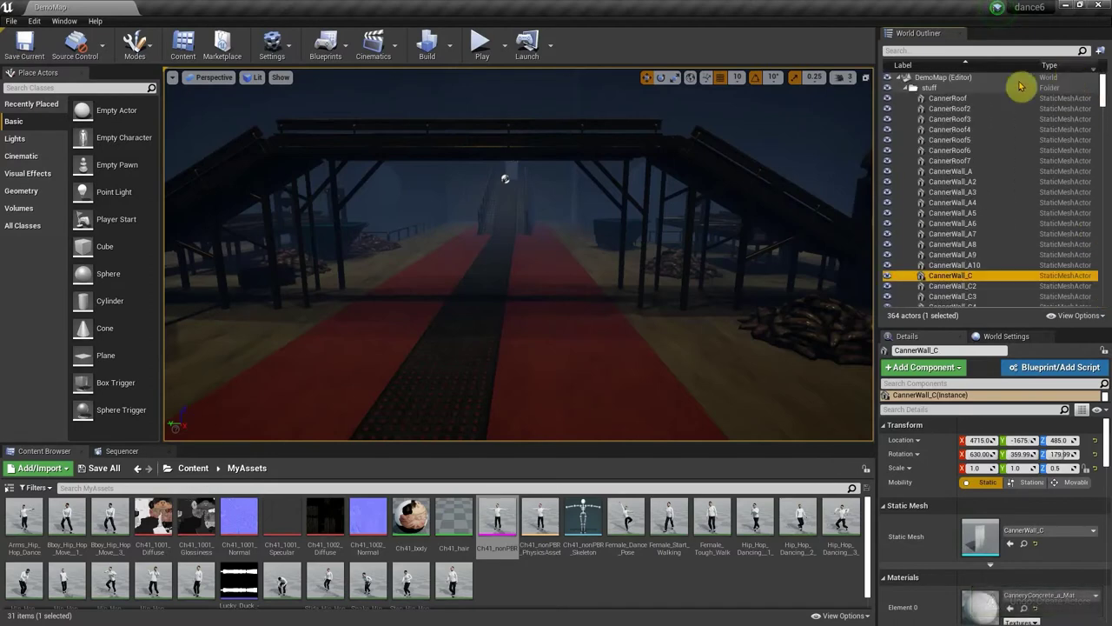
{"action": "left_click", "coordinate": [905, 88]}
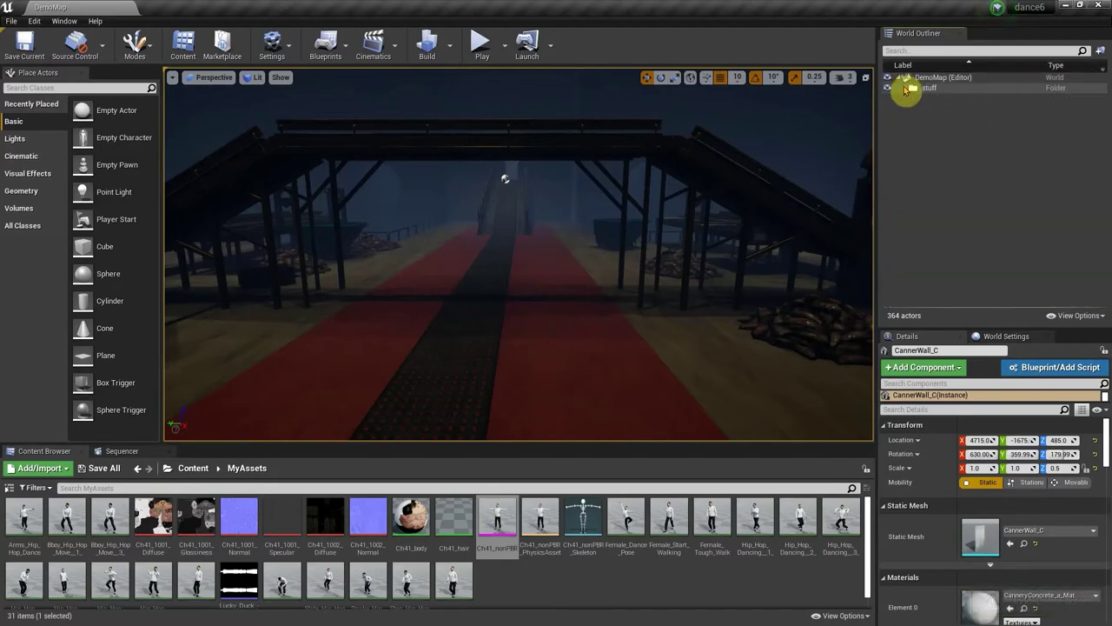
Place Ch41_nonPBR on the walkway again and rename it SUZIE
{"action": "left_click_drag", "start_coordinate": [496, 526], "coordinate": [469, 311]}
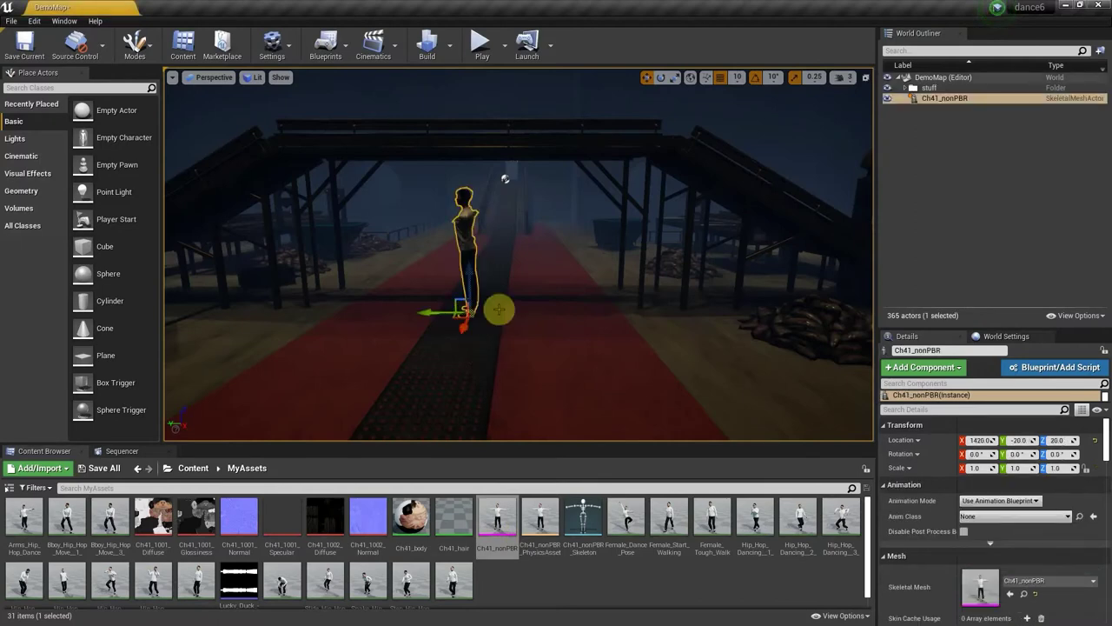
{"action": "double_click", "coordinate": [956, 98]}
{"action": "left_click", "coordinate": [958, 100]}
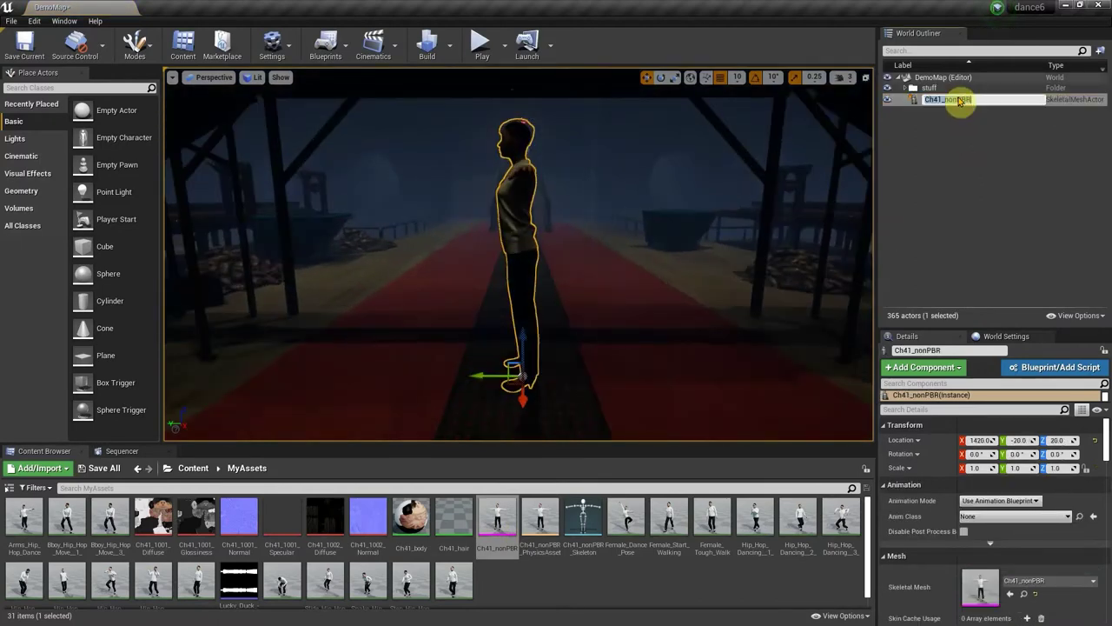
{"action": "type", "text": "SUZI"}
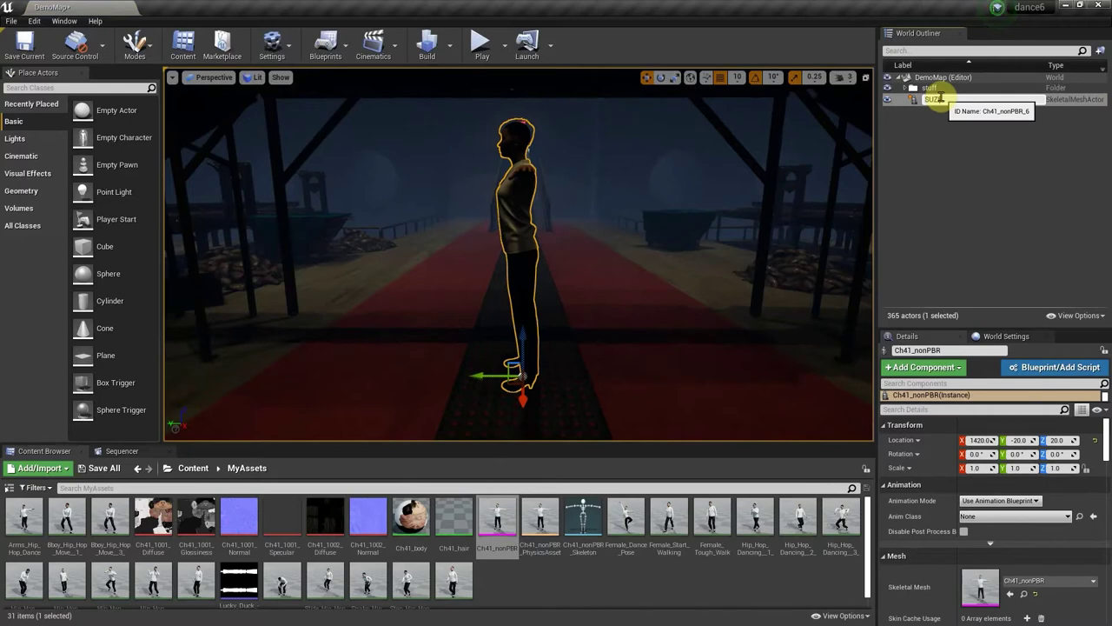
{"action": "type", "text": "E"}
{"action": "key", "text": "Return"}
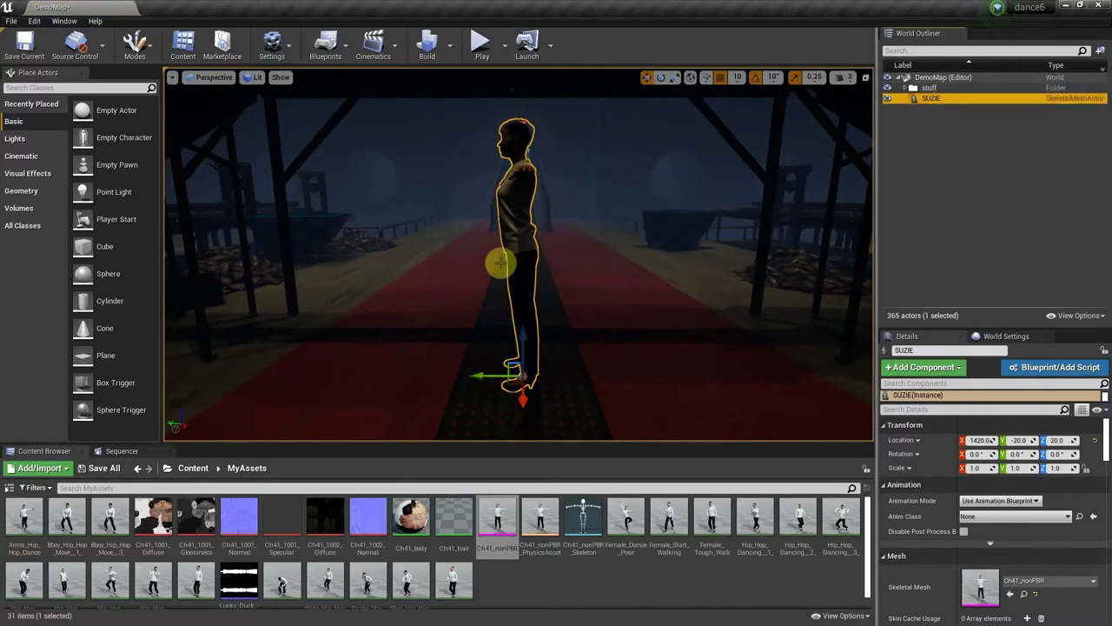
{"action": "left_click_drag", "start_coordinate": [500, 262], "coordinate": [539, 266], "text": "alt"}
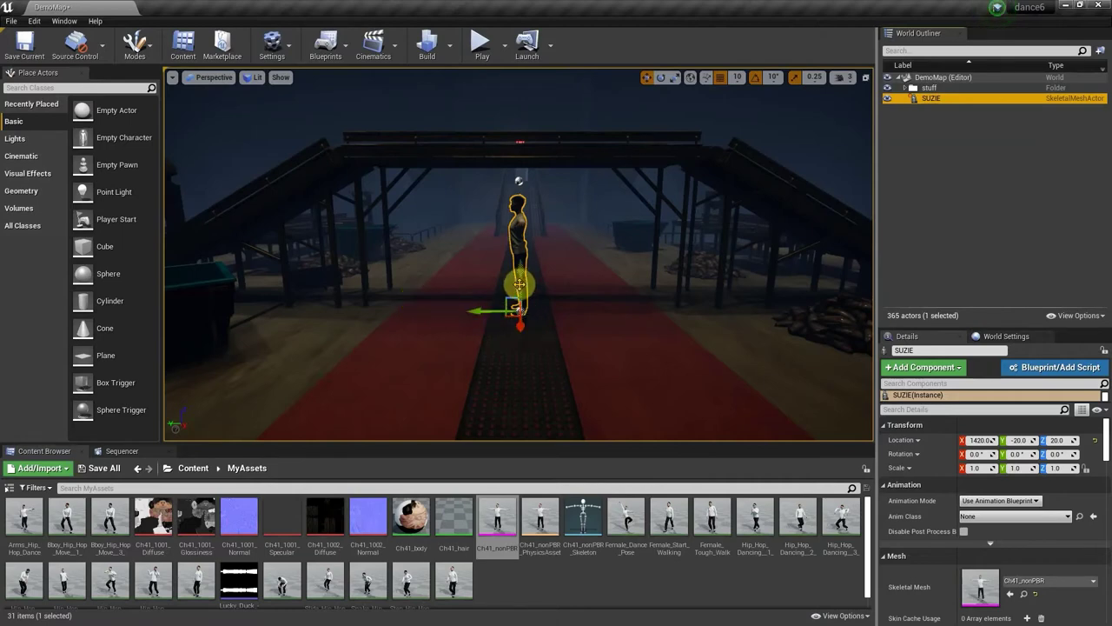
Drag SUZIE along the X axis on the walkway until Location X reads 1627
{"action": "right_click_drag", "start_coordinate": [479, 333], "coordinate": [748, 332]}
{"action": "right_click_drag", "start_coordinate": [521, 261], "coordinate": [504, 243]}
{"action": "right_click_drag", "start_coordinate": [504, 313], "coordinate": [535, 300]}
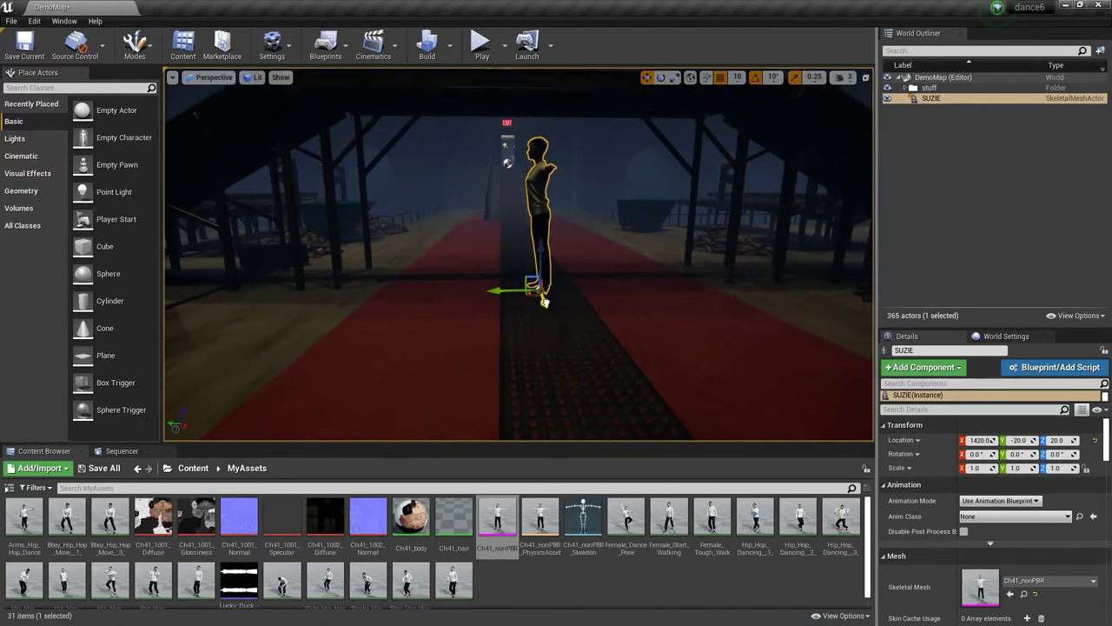
{"action": "left_click_drag", "start_coordinate": [544, 301], "coordinate": [557, 327]}
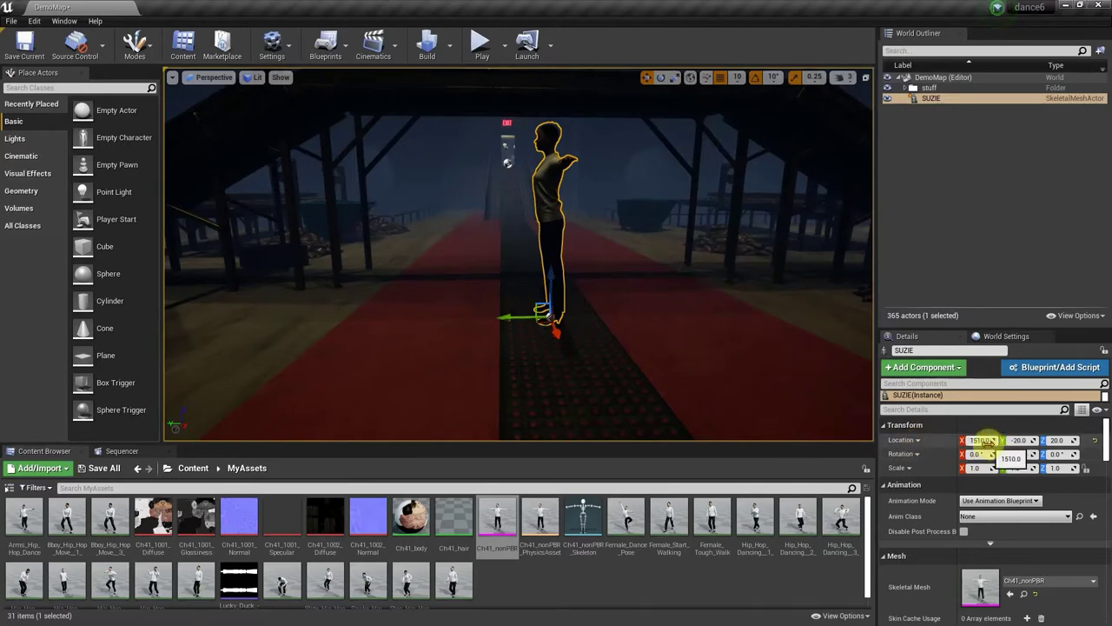
{"action": "mouse_move", "coordinate": [980, 440]}
{"action": "left_mouse_down"}
{"action": "mouse_move", "coordinate": [949, 440]}
{"action": "mouse_move", "coordinate": [982, 440]}
{"action": "left_mouse_up"}
{"action": "mouse_move", "coordinate": [620, 325]}
{"action": "right_mouse_down"}
{"action": "mouse_move", "coordinate": [621, 378]}
{"action": "mouse_move", "coordinate": [614, 315]}
{"action": "mouse_move", "coordinate": [631, 339]}
{"action": "mouse_move", "coordinate": [621, 325]}
{"action": "right_mouse_up"}
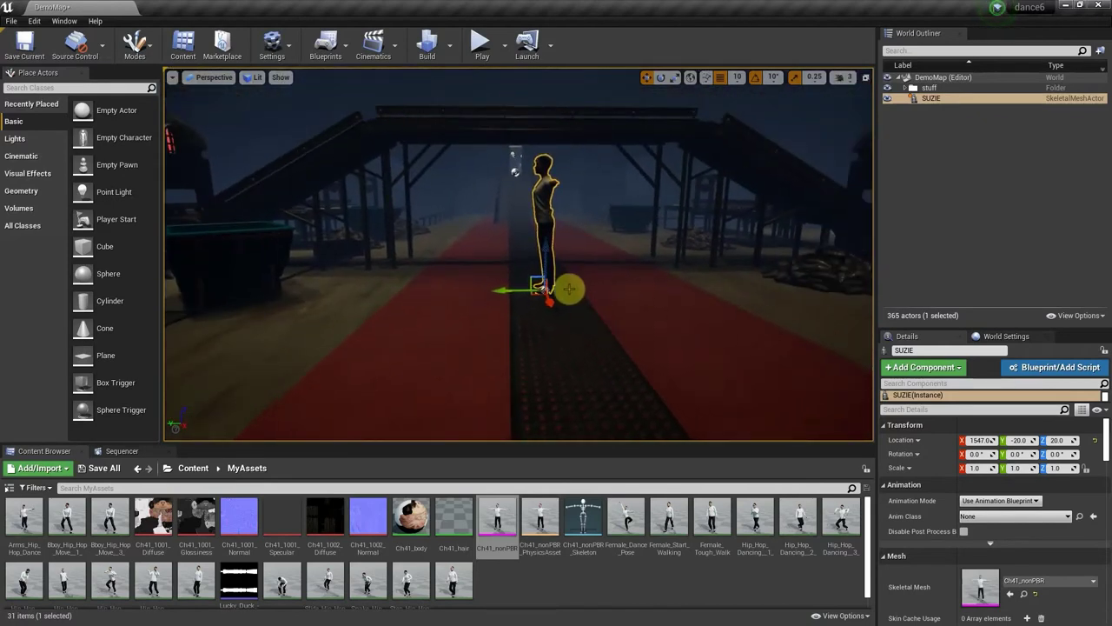
{"action": "left_click_drag", "start_coordinate": [547, 301], "coordinate": [514, 314]}
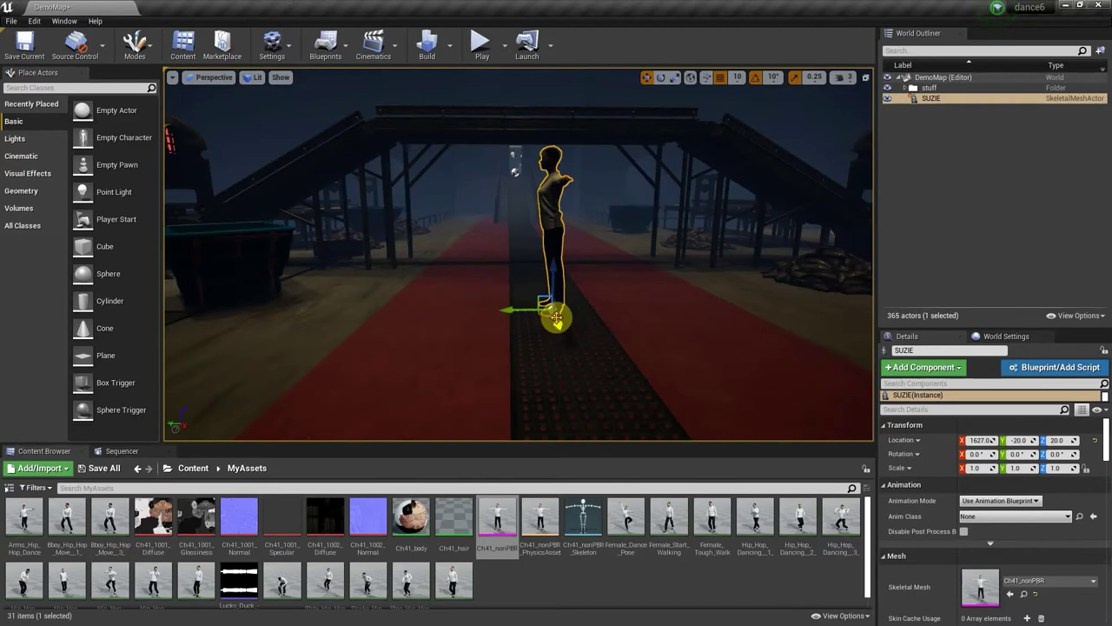
Rotate SUZIE with the rotate gizmo to Z rotation -90 so she faces the camera
{"action": "key", "text": "e"}
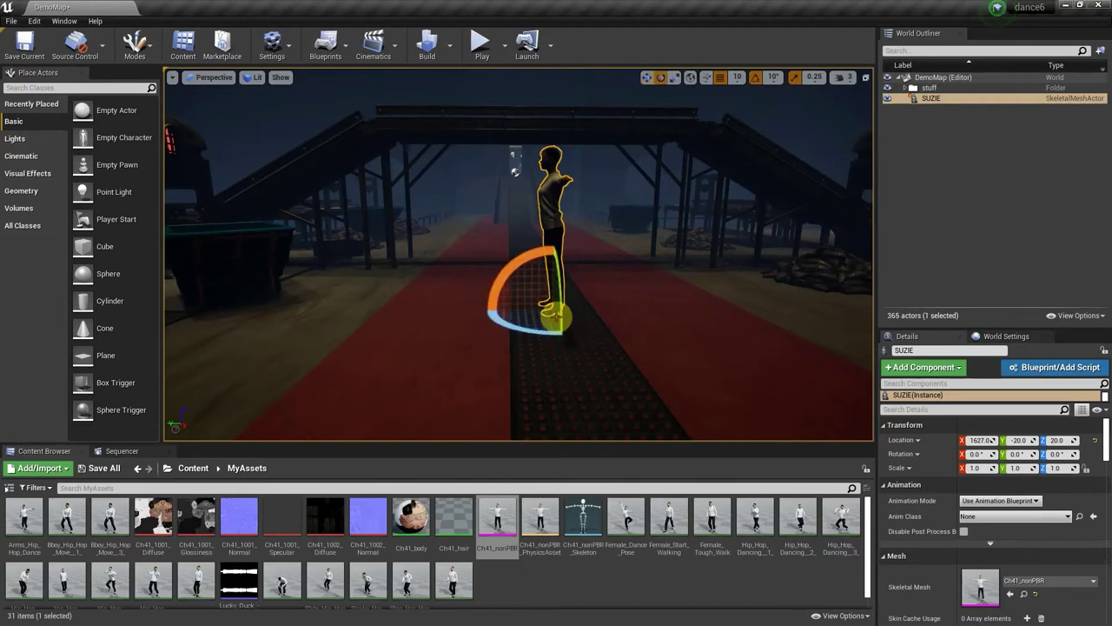
{"action": "key", "text": "r"}
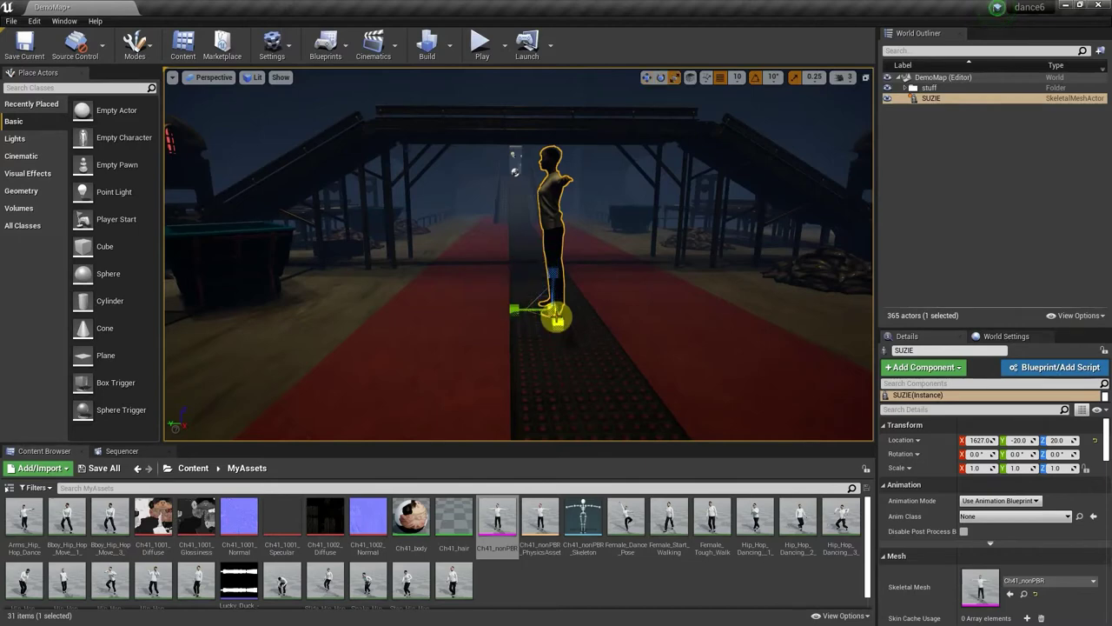
{"action": "key", "text": "e"}
{"action": "key", "text": "w"}
{"action": "key", "text": "e"}
{"action": "key", "text": "r"}
{"action": "key", "text": "e"}
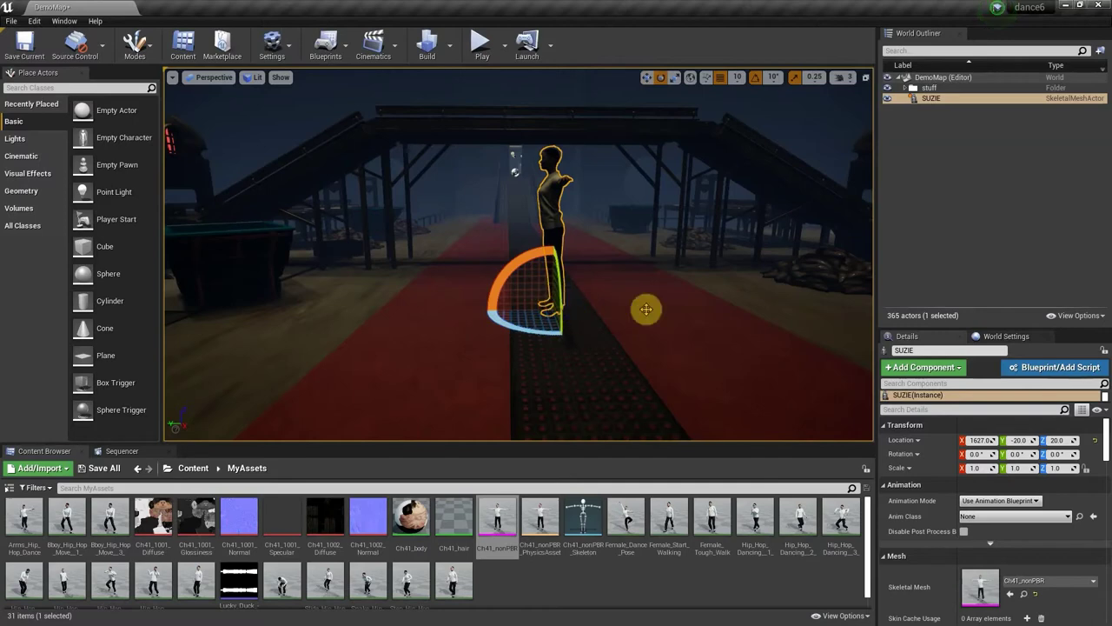
{"action": "key", "text": "r"}
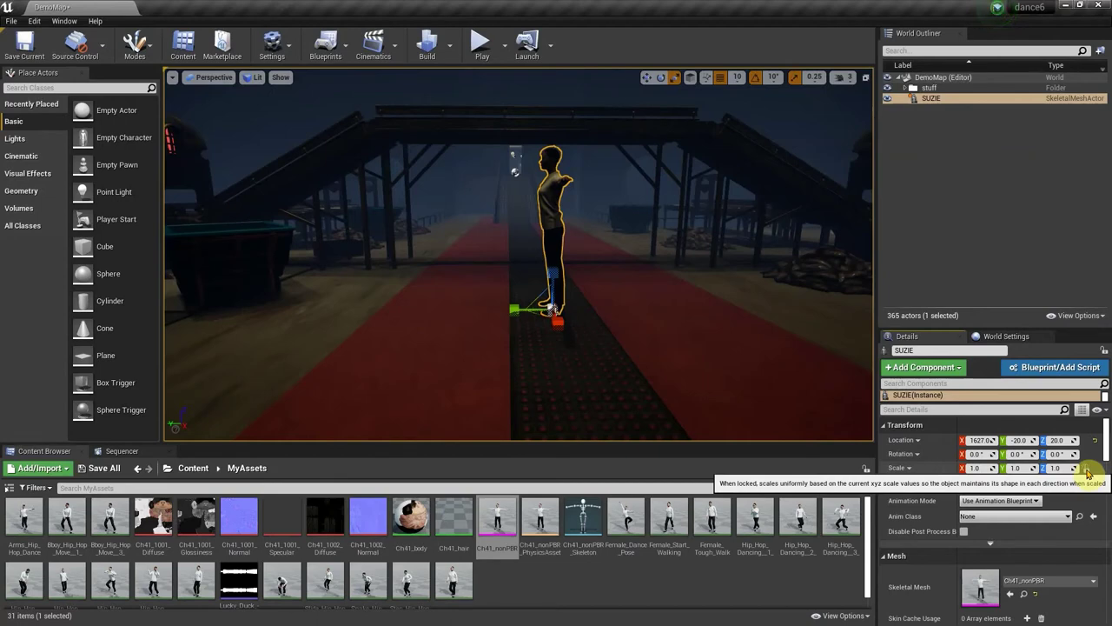
{"action": "key", "text": "e"}
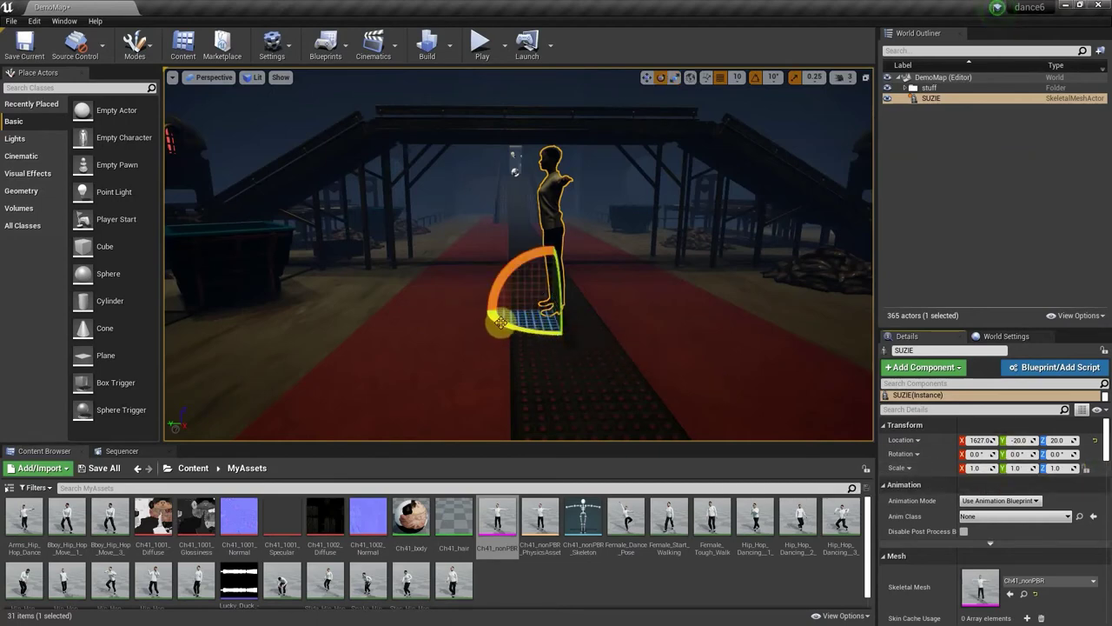
{"action": "left_click_drag", "start_coordinate": [501, 323], "coordinate": [563, 334]}
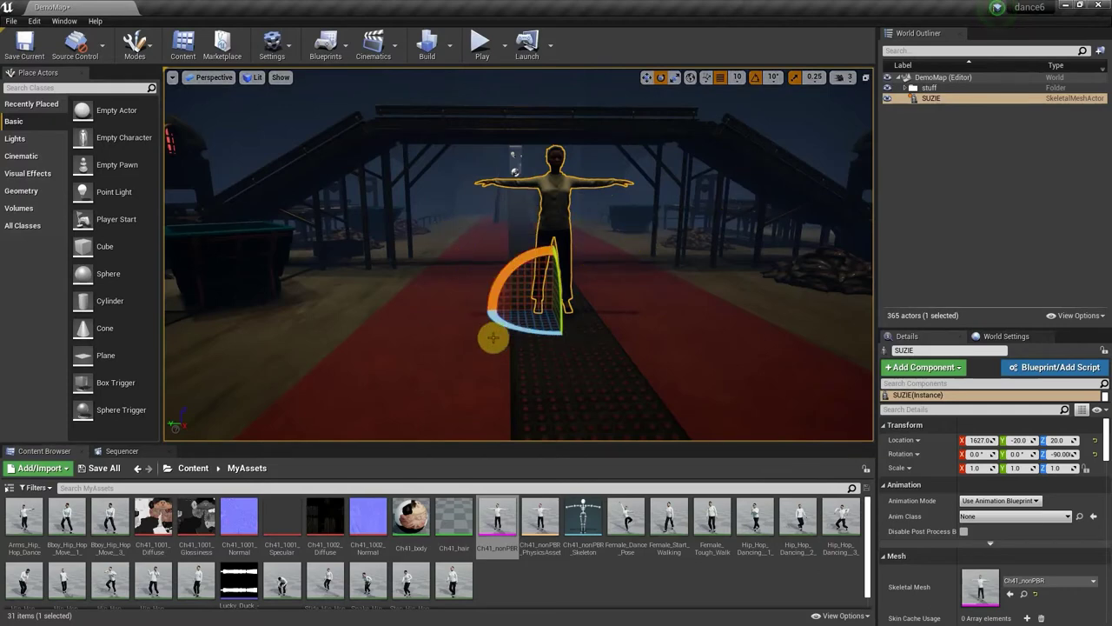
Return to translate mode and adjust SUZIE's height near her feet
{"action": "key", "text": "w"}
{"action": "mouse_move", "coordinate": [519, 253]}
{"action": "right_mouse_down"}
{"action": "mouse_move", "coordinate": [497, 256]}
{"action": "mouse_move", "coordinate": [494, 273]}
{"action": "mouse_move", "coordinate": [500, 246]}
{"action": "right_mouse_up"}
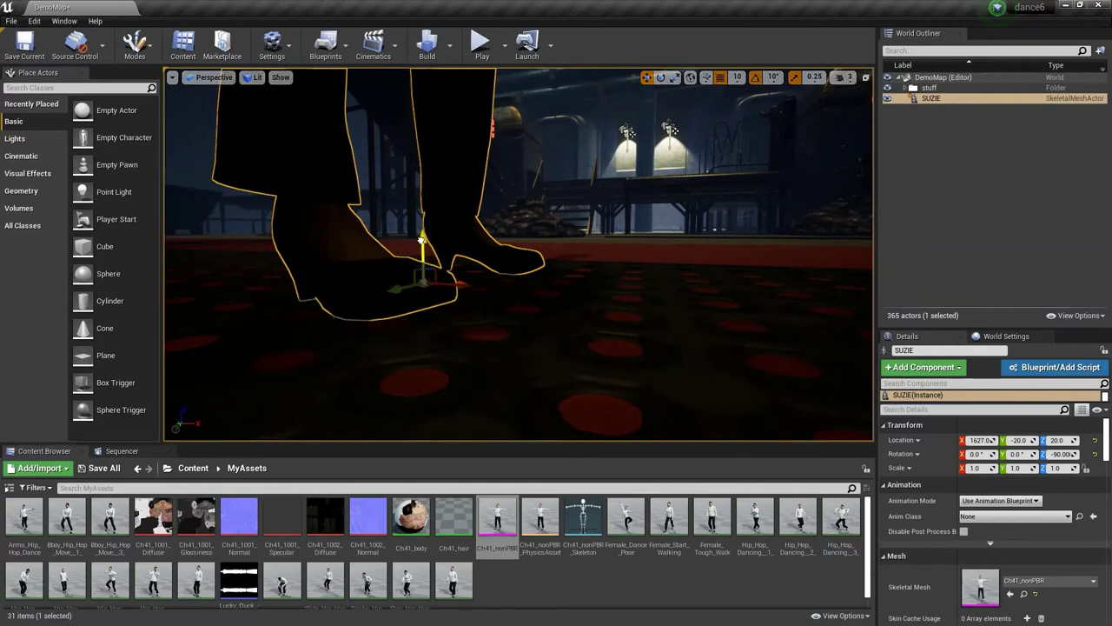
{"action": "left_click_drag", "start_coordinate": [421, 214], "coordinate": [417, 210]}
Switch the viewport View Mode to Unlit and bring the camera down to floor level
{"action": "left_click", "coordinate": [252, 76]}
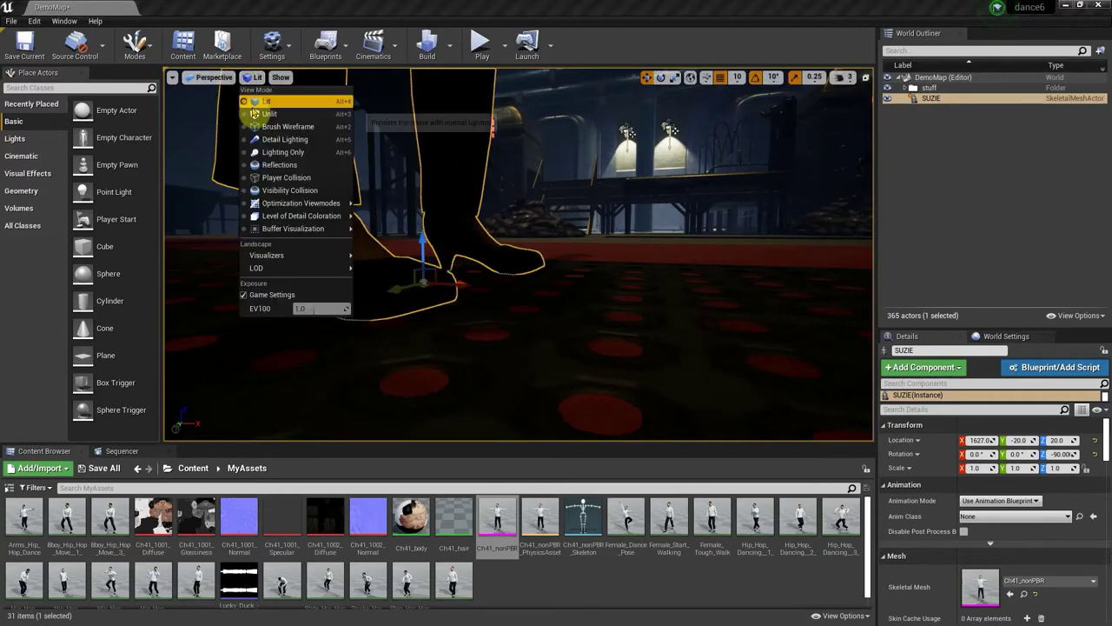
{"action": "left_click", "coordinate": [254, 114]}
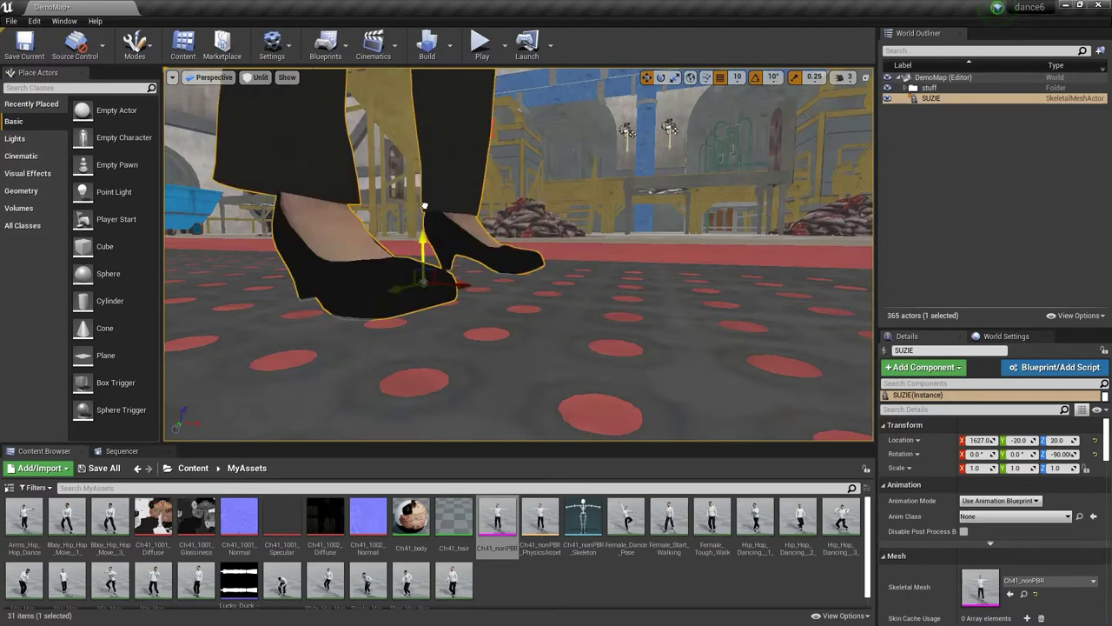
{"action": "right_click_drag", "start_coordinate": [424, 205], "coordinate": [500, 258]}
{"action": "scroll", "coordinate": [500, 258], "scroll_direction": "down", "scroll_amount": 3}
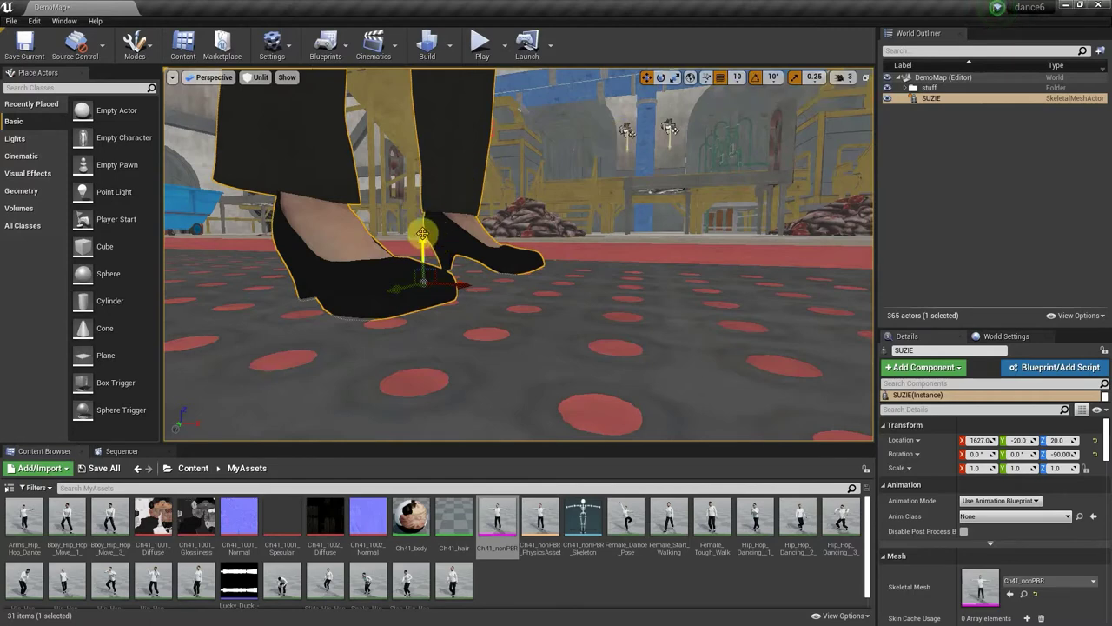
Test SUZIE's Z against the floor with grid snap off, undo, and re-enable snapping
{"action": "mouse_move", "coordinate": [422, 267]}
{"action": "left_mouse_down"}
{"action": "mouse_move", "coordinate": [429, 290]}
{"action": "mouse_move", "coordinate": [434, 248]}
{"action": "left_mouse_up"}
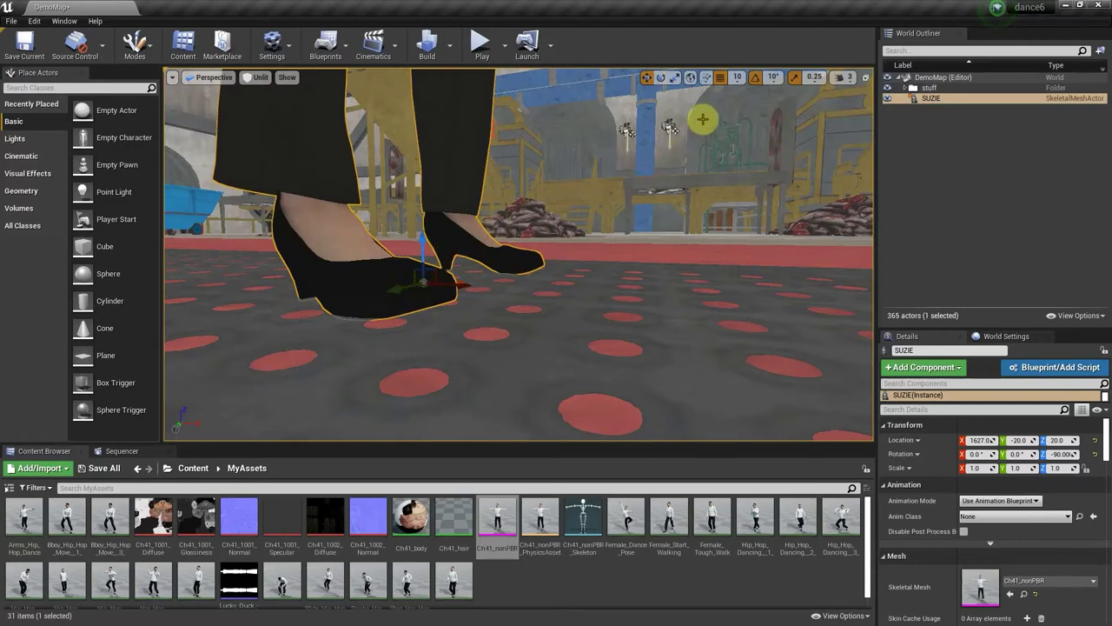
{"action": "left_click", "coordinate": [722, 78]}
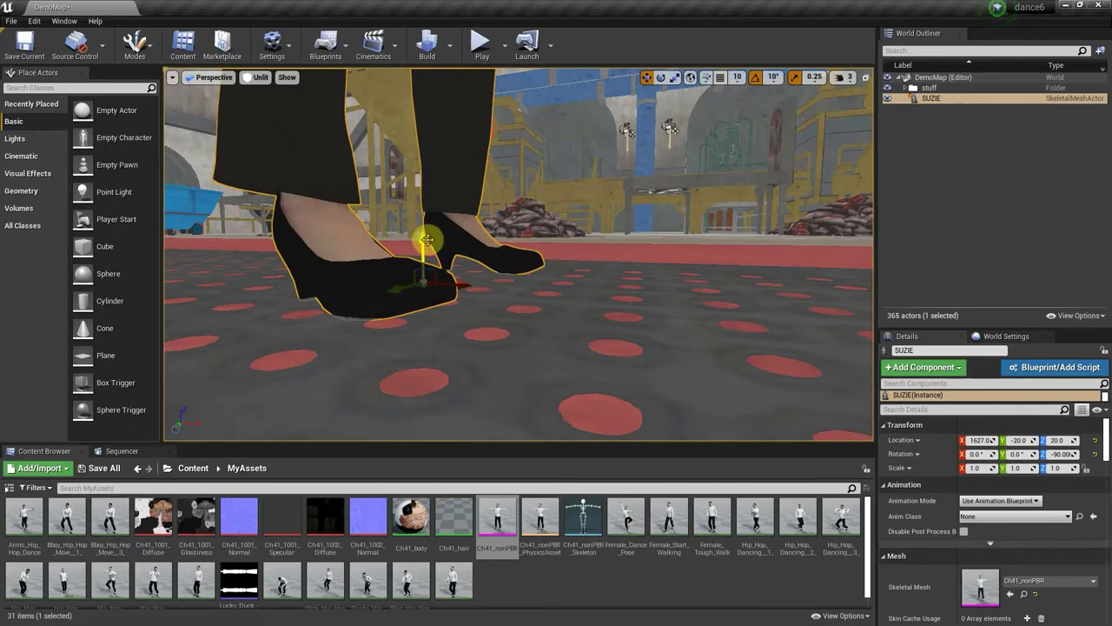
{"action": "left_click_drag", "start_coordinate": [423, 239], "coordinate": [424, 224]}
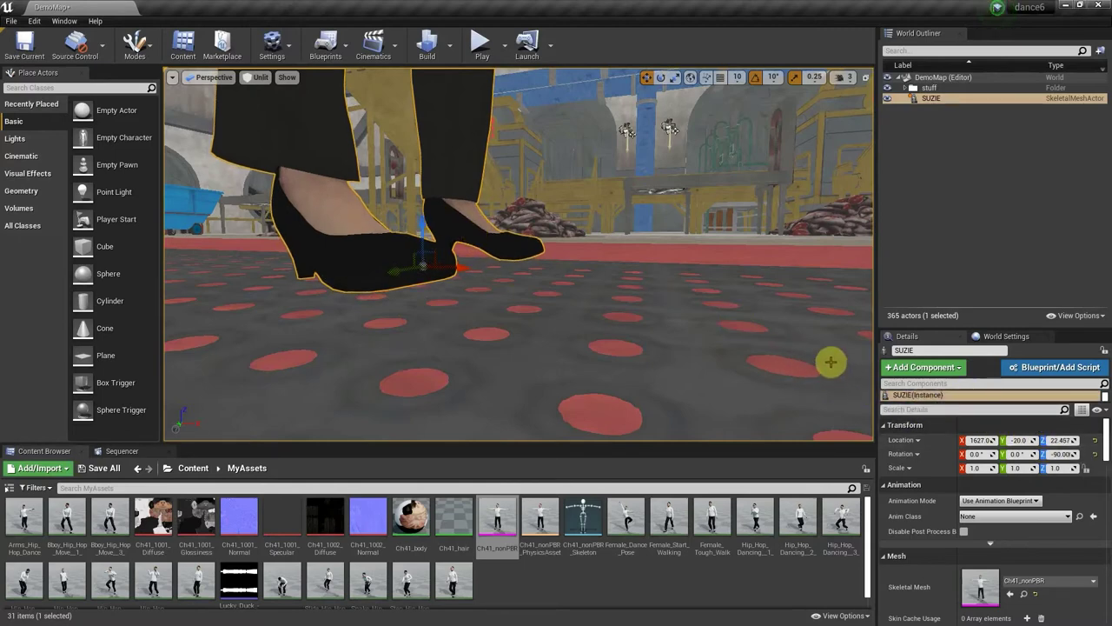
{"action": "key", "text": "ctrl+z"}
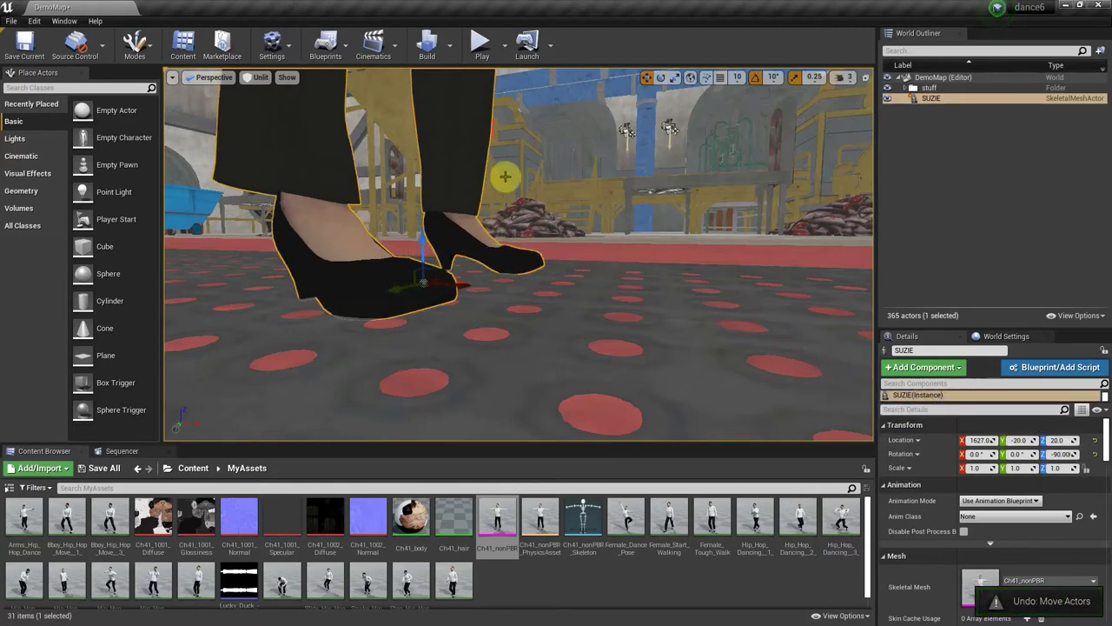
{"action": "left_click", "coordinate": [720, 76]}
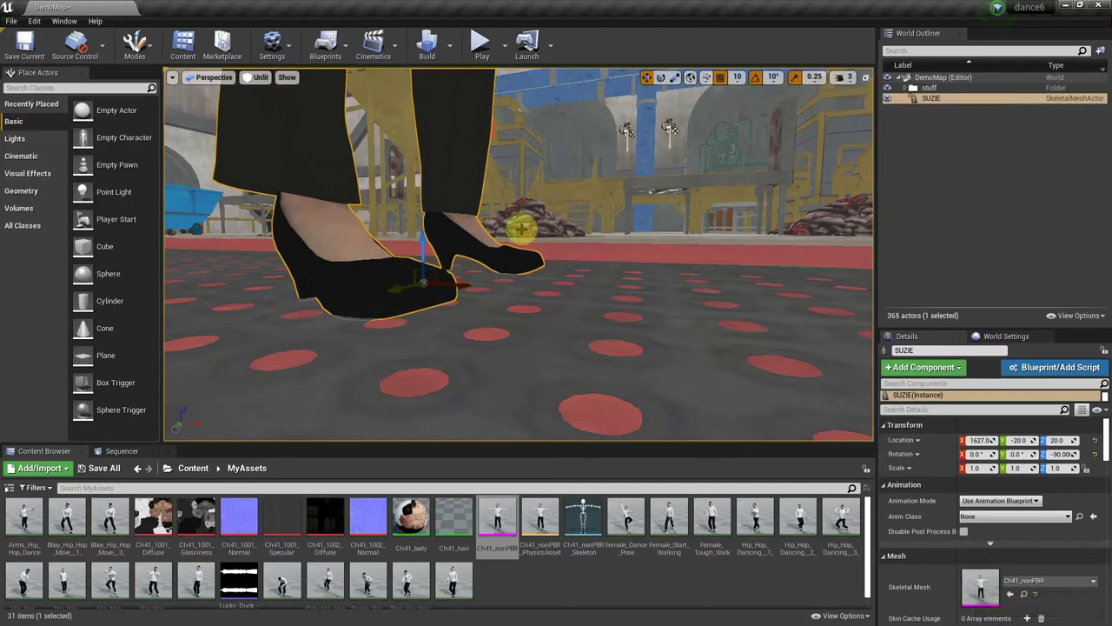
{"action": "right_click_drag", "start_coordinate": [521, 228], "coordinate": [521, 121]}
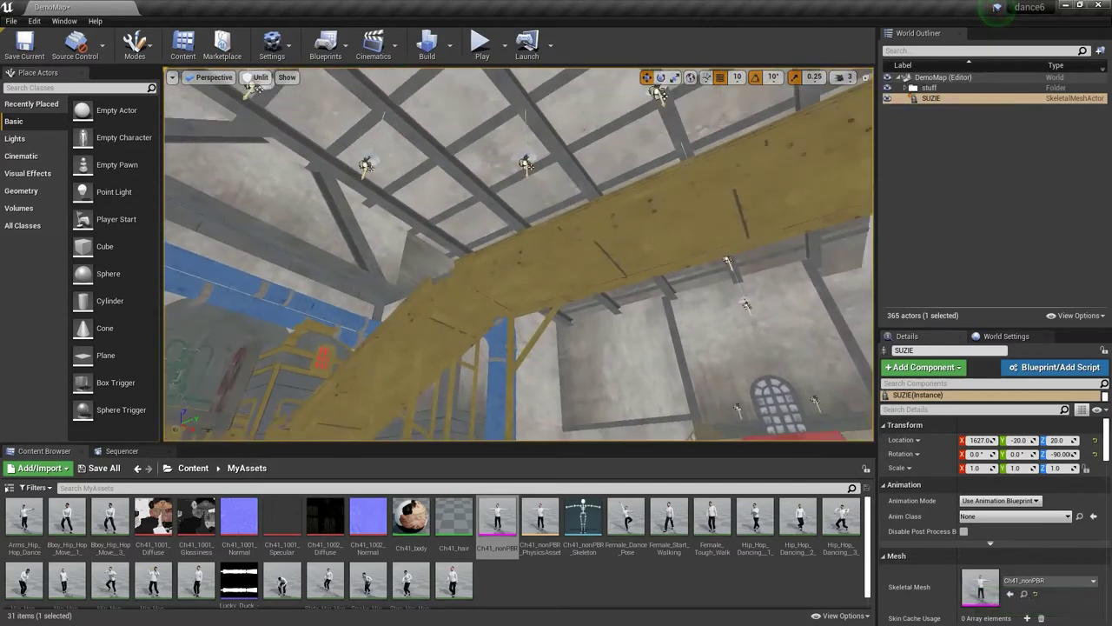
Focus on SUZIE, switch View Mode back to Lit, and frame her from the front
{"action": "key", "text": "f"}
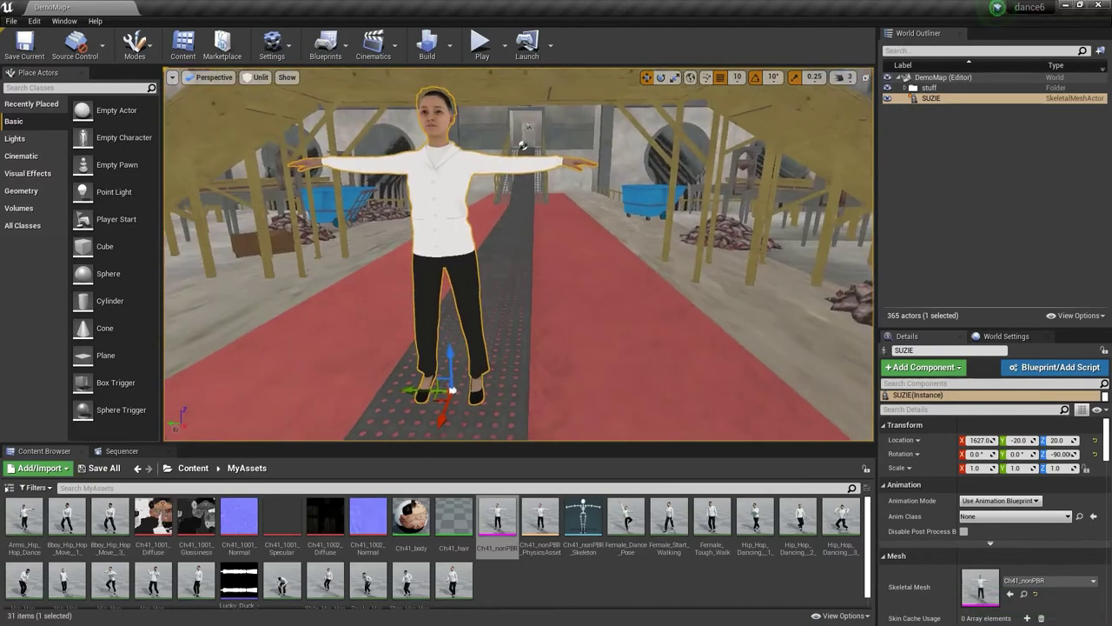
{"action": "right_click_drag", "start_coordinate": [532, 80], "coordinate": [517, 228]}
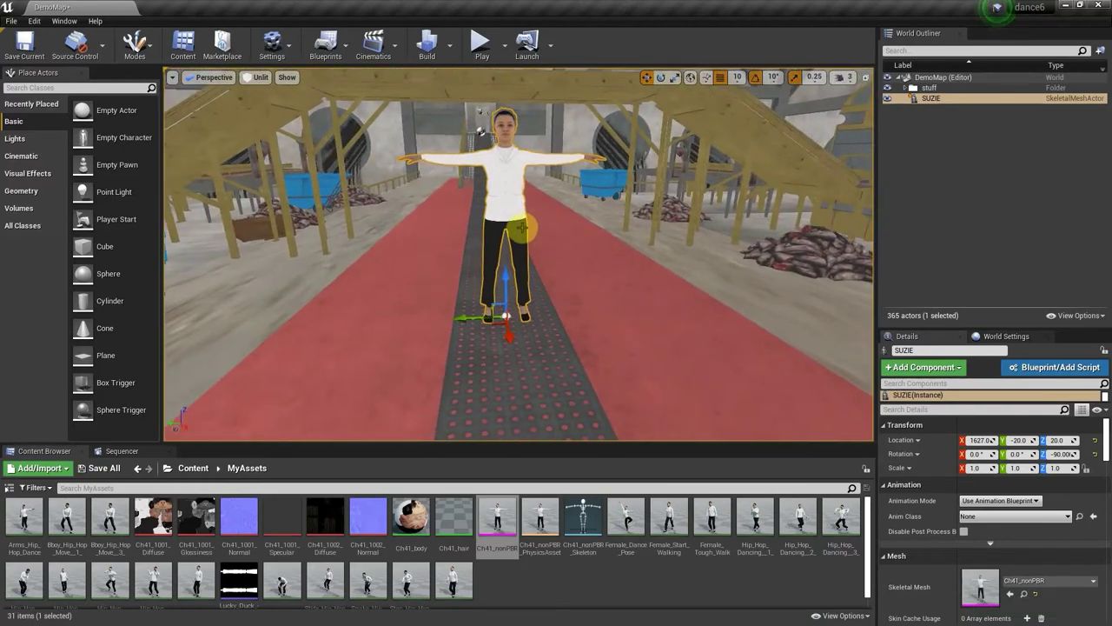
{"action": "left_click", "coordinate": [258, 80]}
{"action": "left_click", "coordinate": [310, 115]}
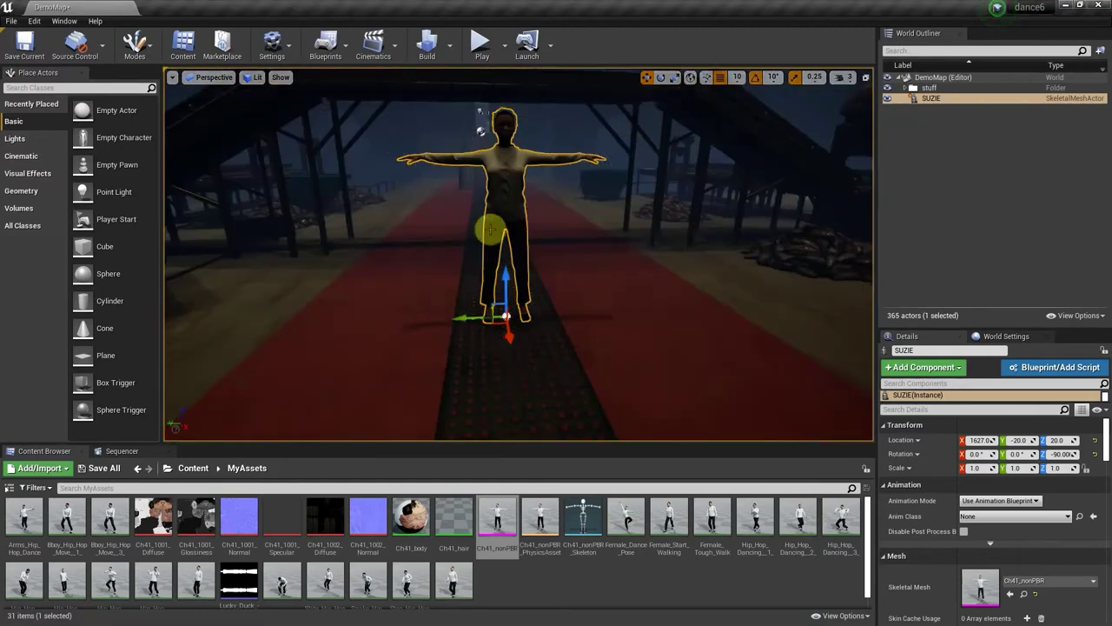
{"action": "right_click_drag", "start_coordinate": [620, 275], "coordinate": [511, 76]}
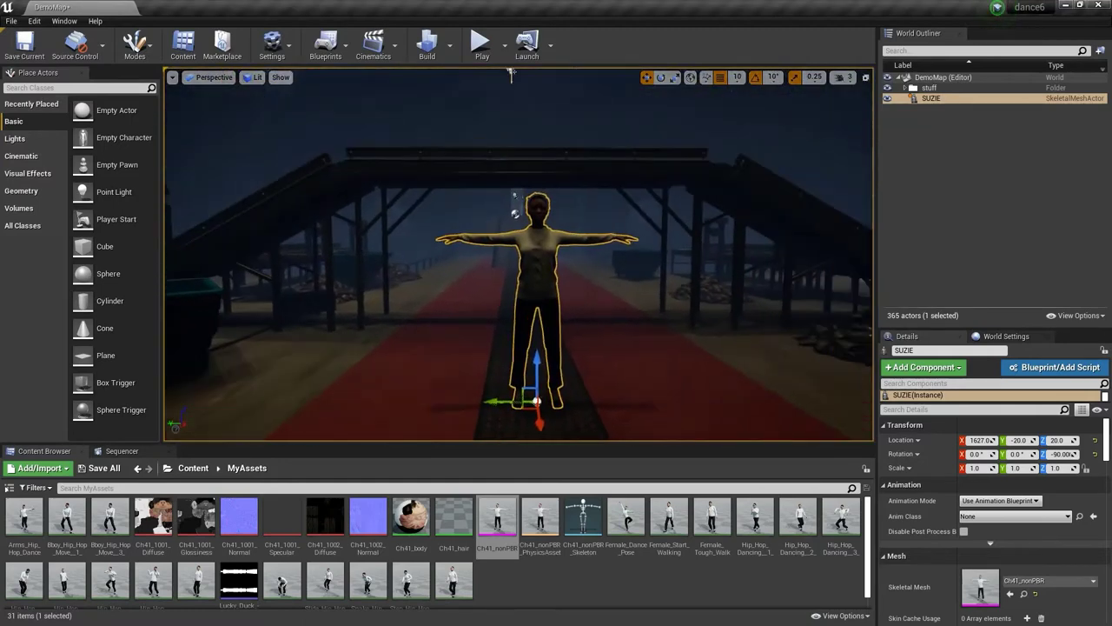
{"action": "scroll", "coordinate": [512, 78], "scroll_direction": "up", "scroll_amount": 4}
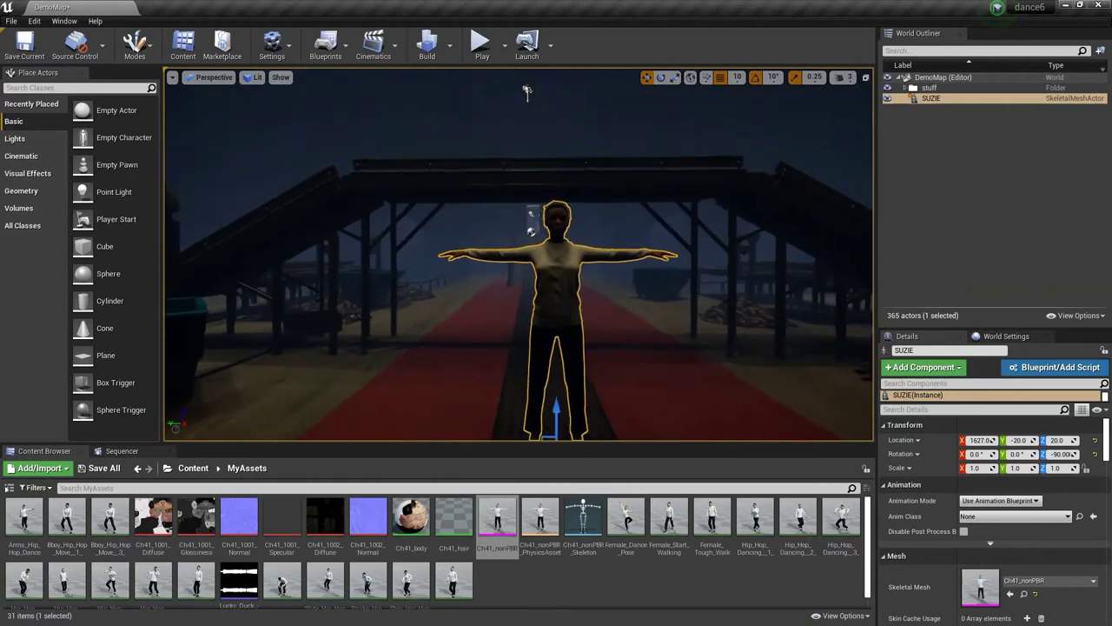
{"action": "scroll", "coordinate": [526, 93], "scroll_direction": "down", "scroll_amount": 3}
{"action": "scroll", "coordinate": [524, 95], "scroll_direction": "up", "scroll_amount": 3}
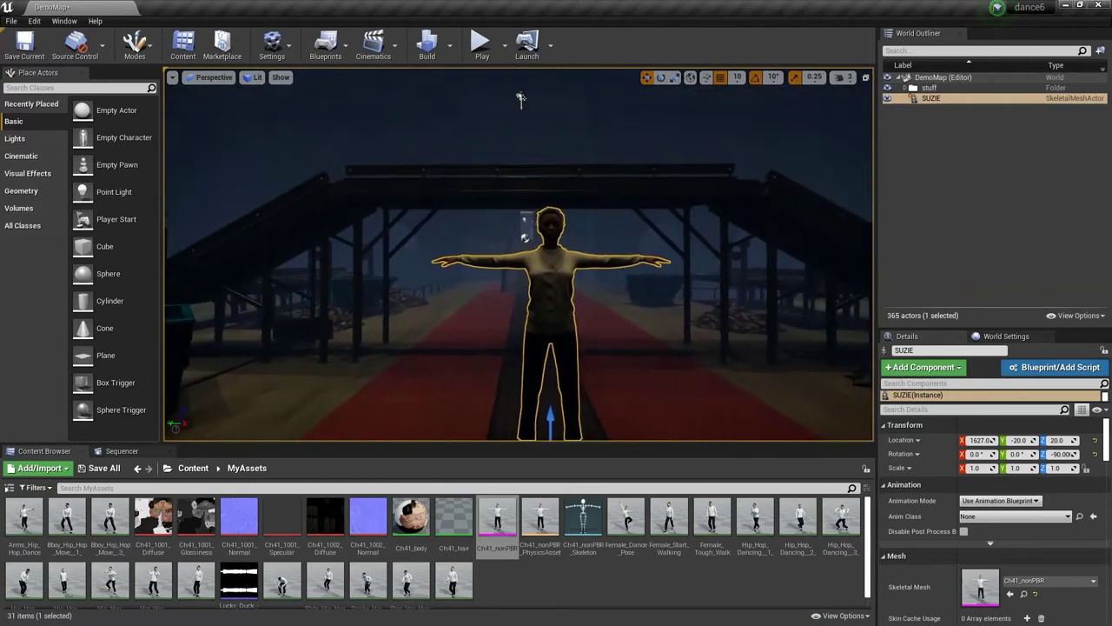
{"action": "scroll", "coordinate": [520, 100], "scroll_direction": "down", "scroll_amount": 2}
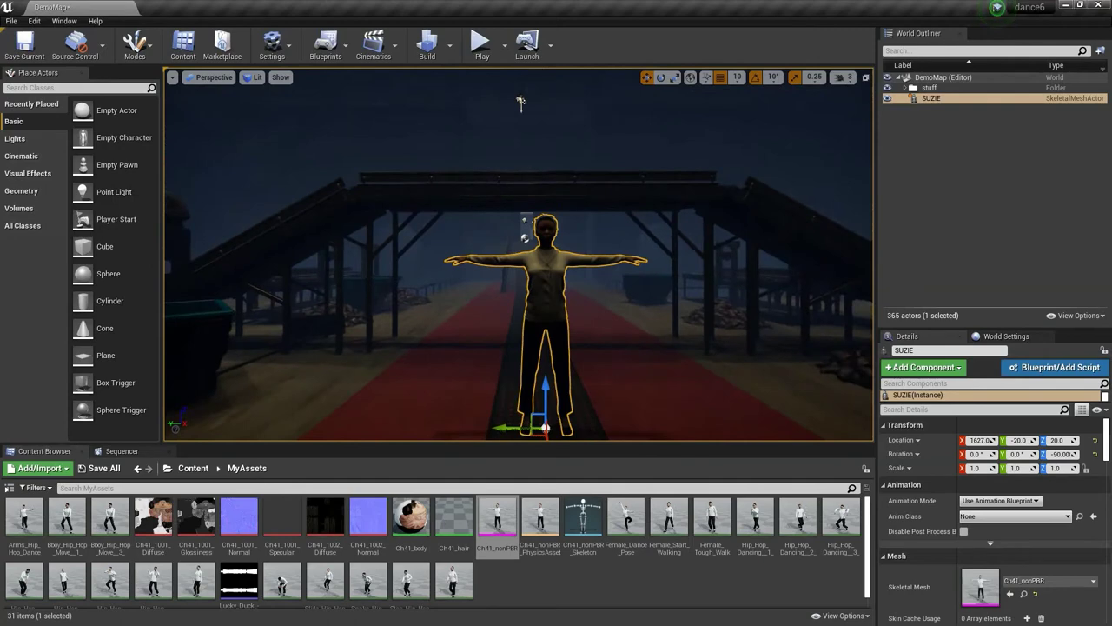
{"action": "left_click_drag", "start_coordinate": [521, 102], "coordinate": [555, 72]}
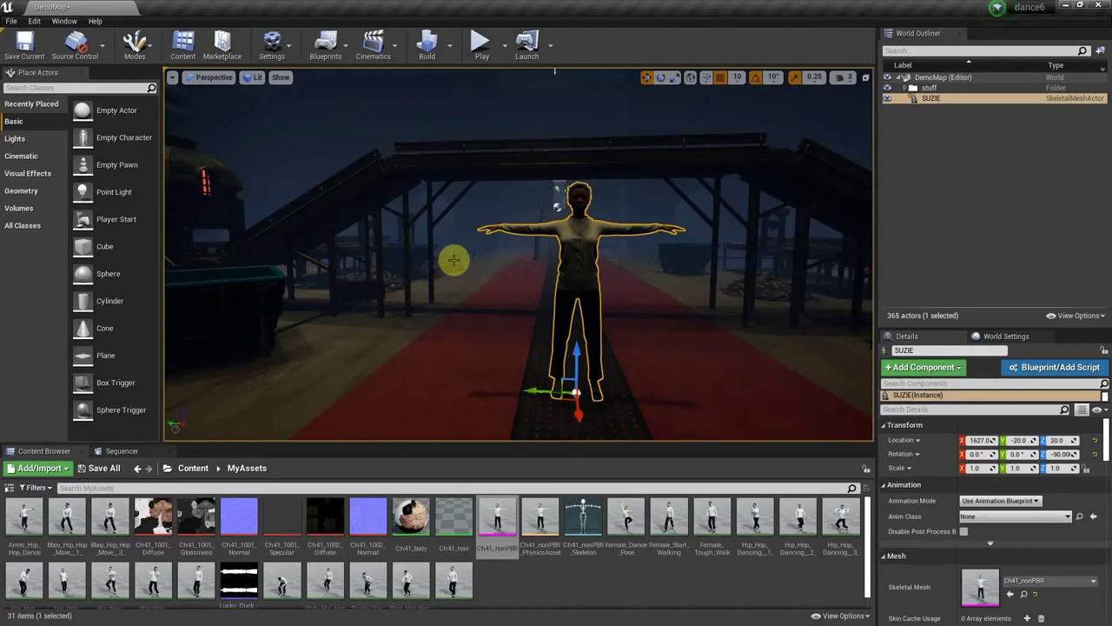
Add a point light in front of SUZIE and raise it above her
{"action": "left_click", "coordinate": [18, 139]}
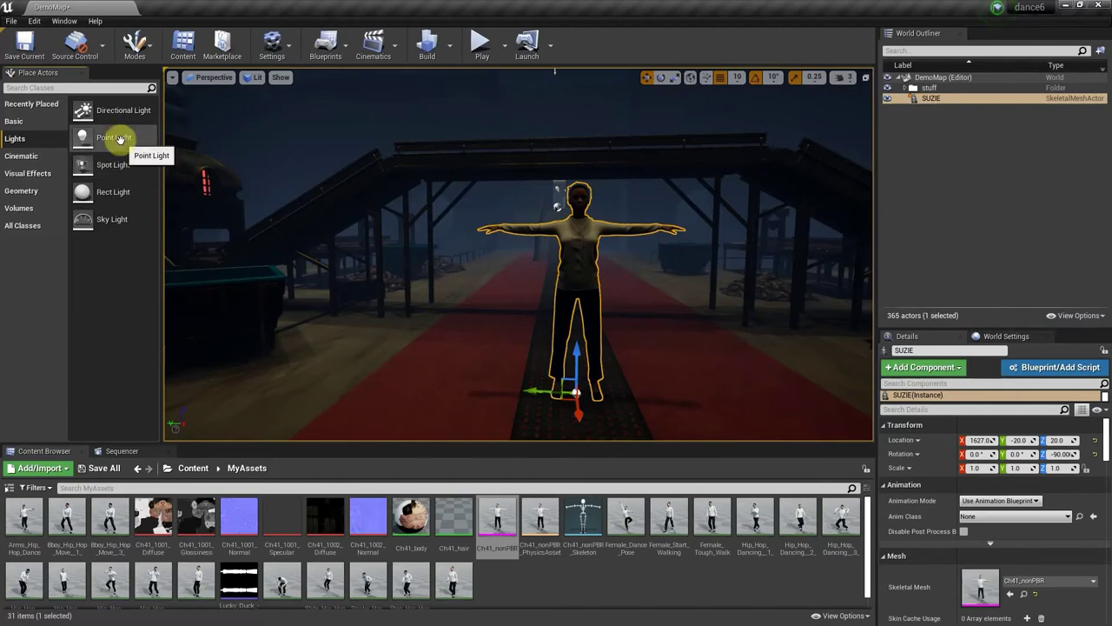
{"action": "left_click_drag", "start_coordinate": [114, 139], "coordinate": [578, 277]}
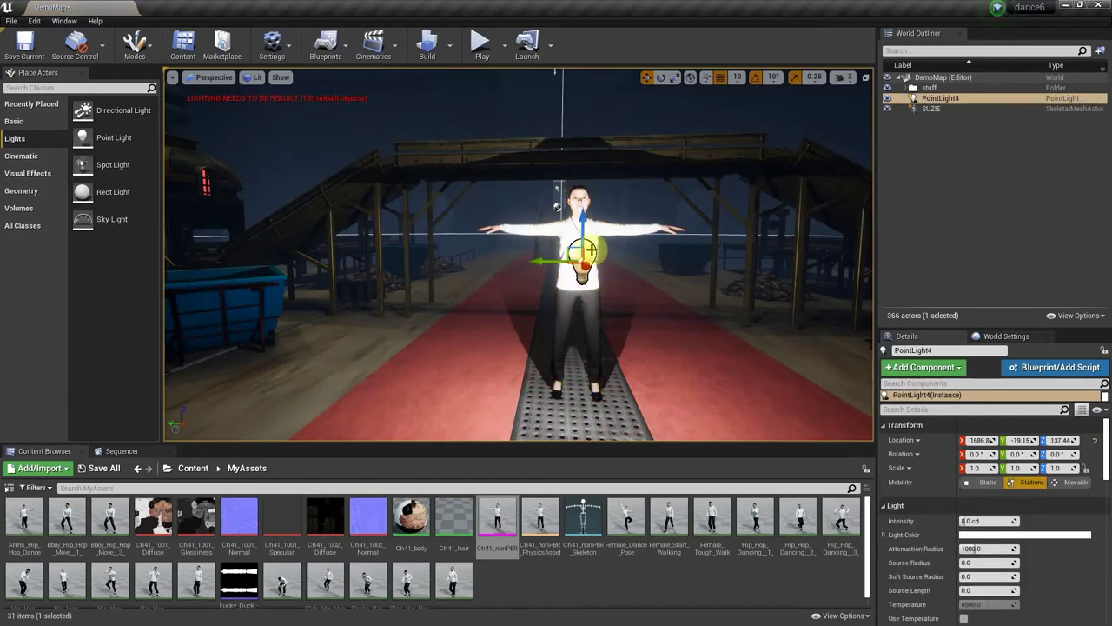
{"action": "left_click_drag", "start_coordinate": [584, 213], "coordinate": [584, 106]}
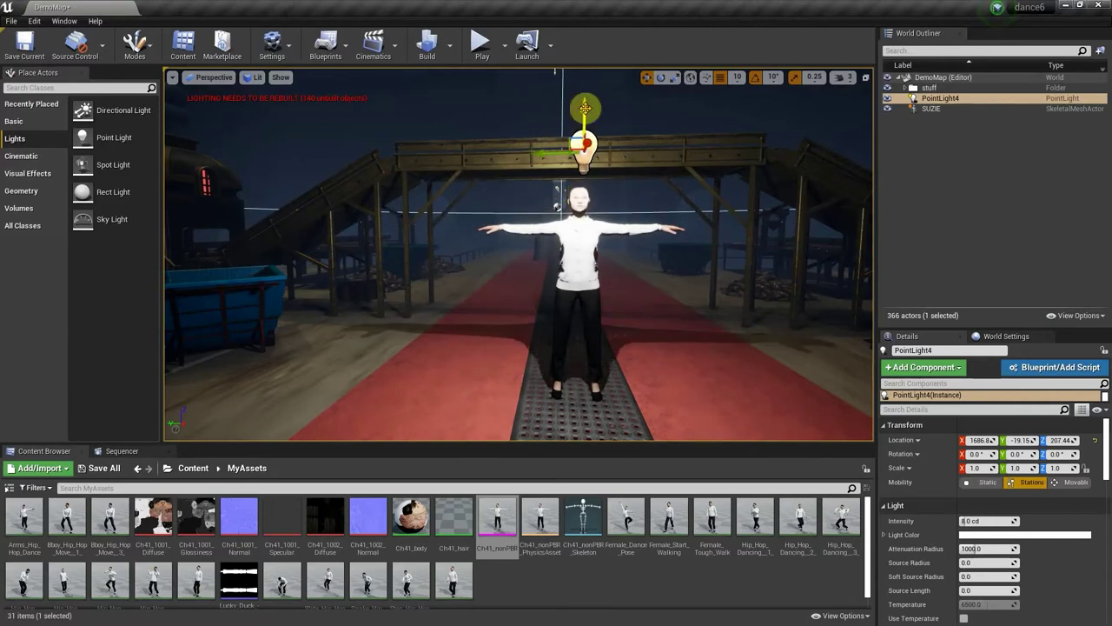
Rename the new point light in the World Outliner to LIGHT01
{"action": "left_click", "coordinate": [951, 99]}
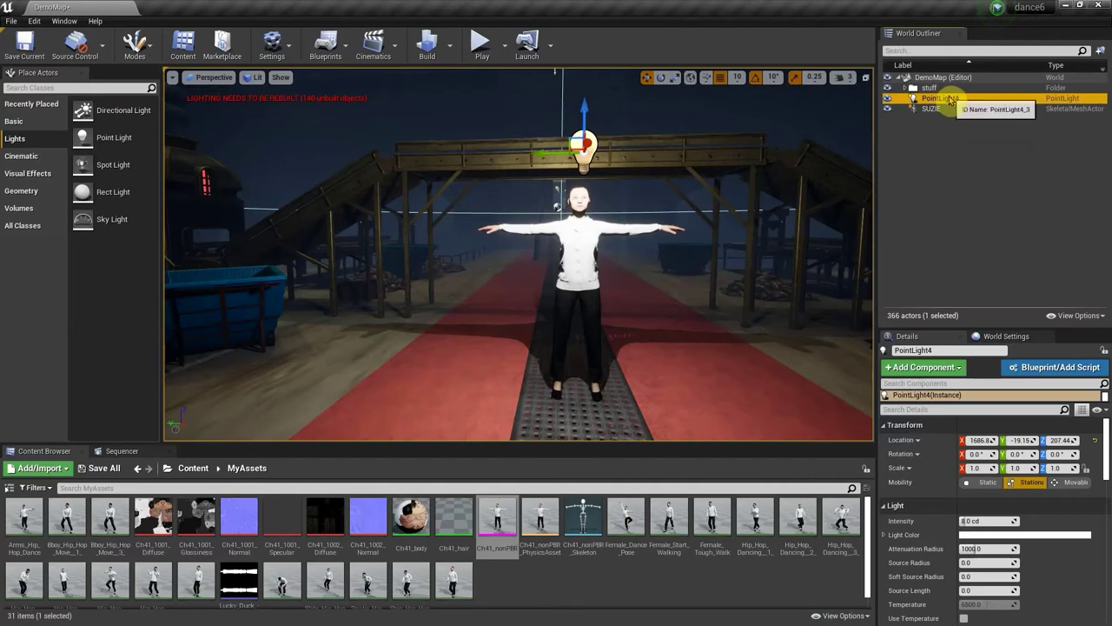
{"action": "double_click", "coordinate": [951, 99]}
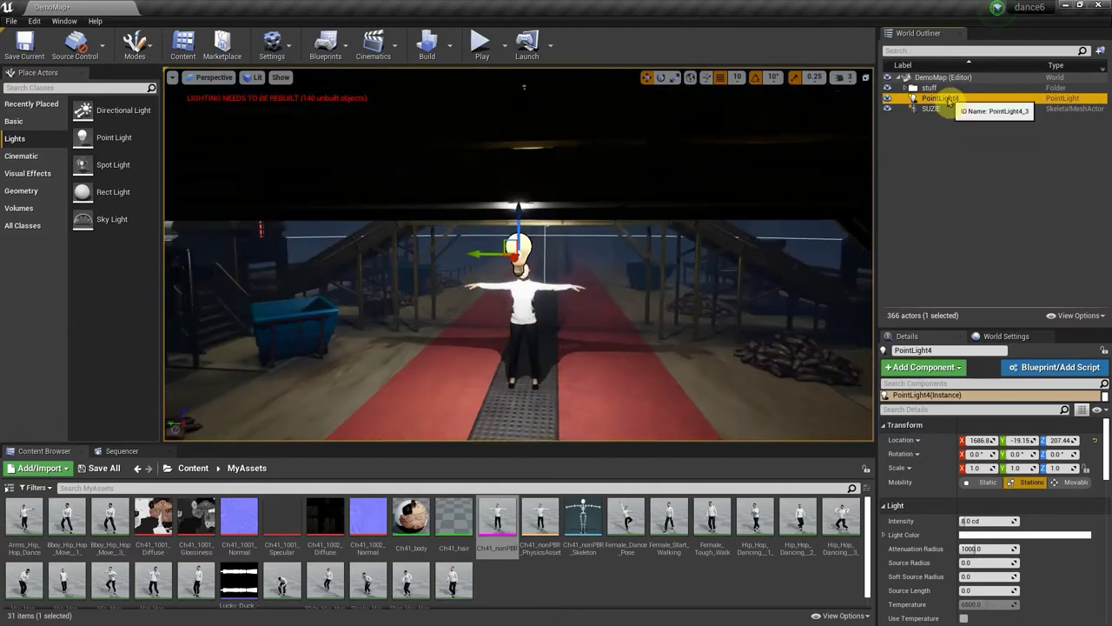
{"action": "key", "text": "F2"}
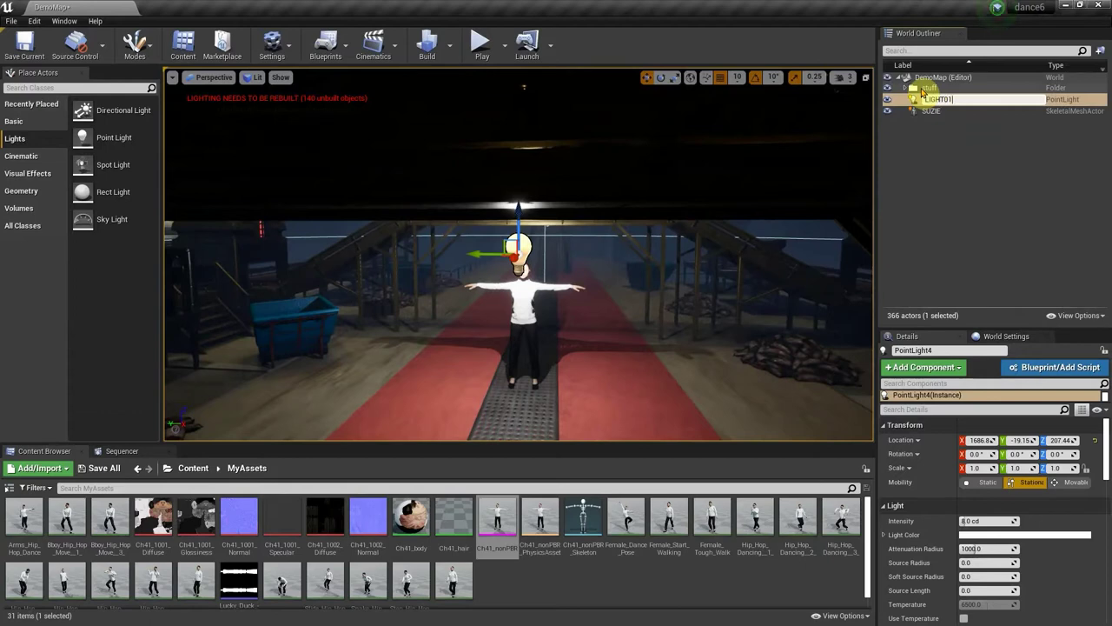
{"action": "type", "text": "LIGHT01"}
{"action": "key", "text": "Return"}
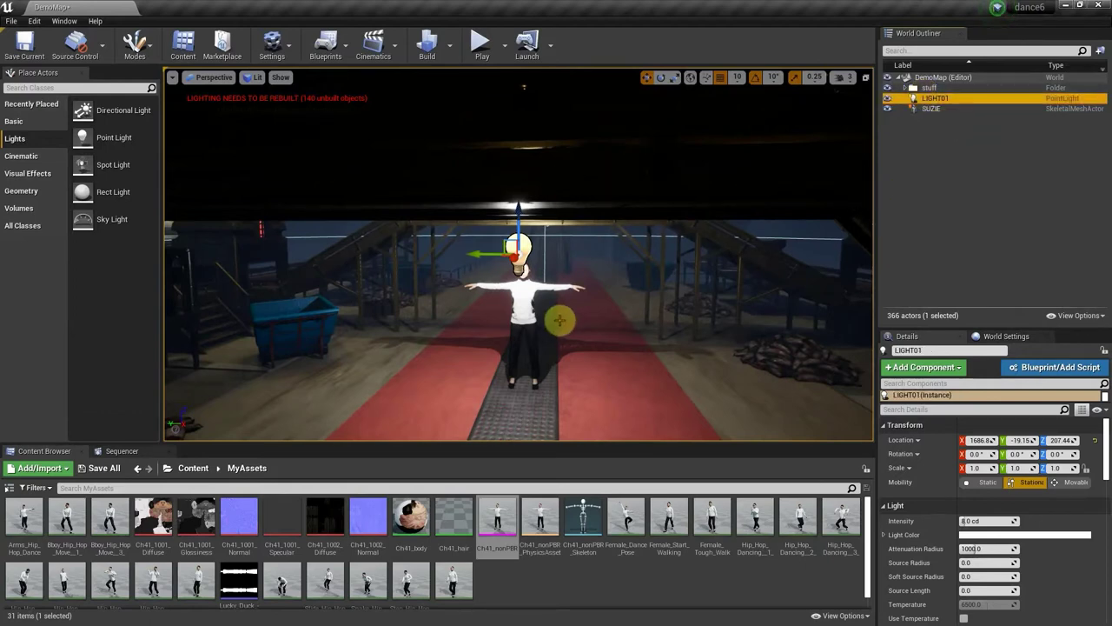
{"action": "scroll", "coordinate": [515, 309], "scroll_direction": "up", "scroll_amount": 5}
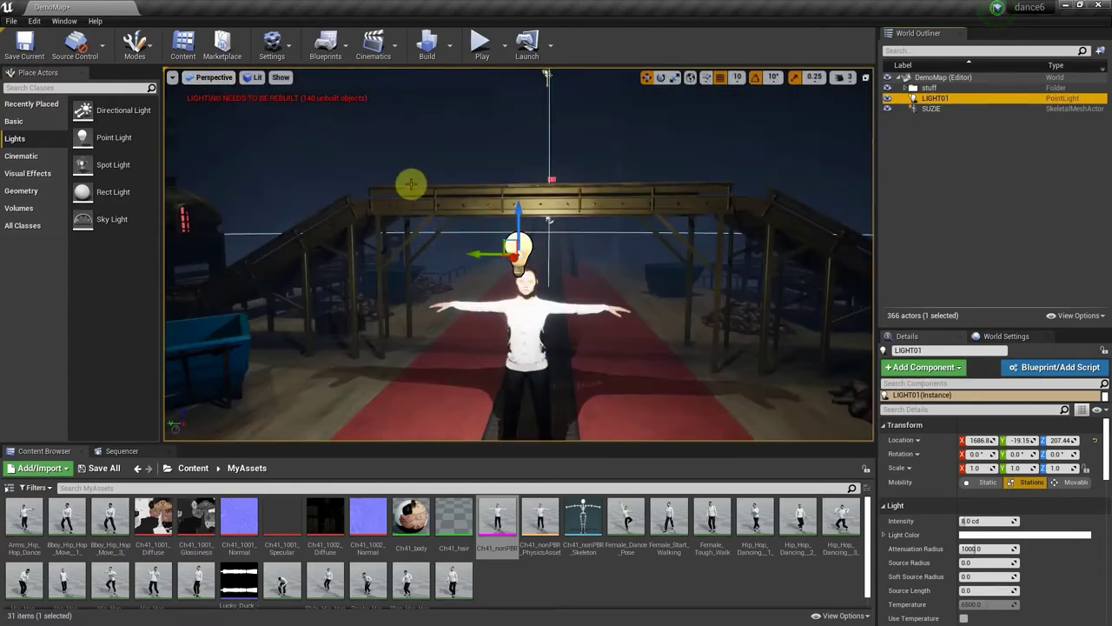
In Top view, move LIGHT01 along X to 1726.8
{"action": "left_click", "coordinate": [214, 78]}
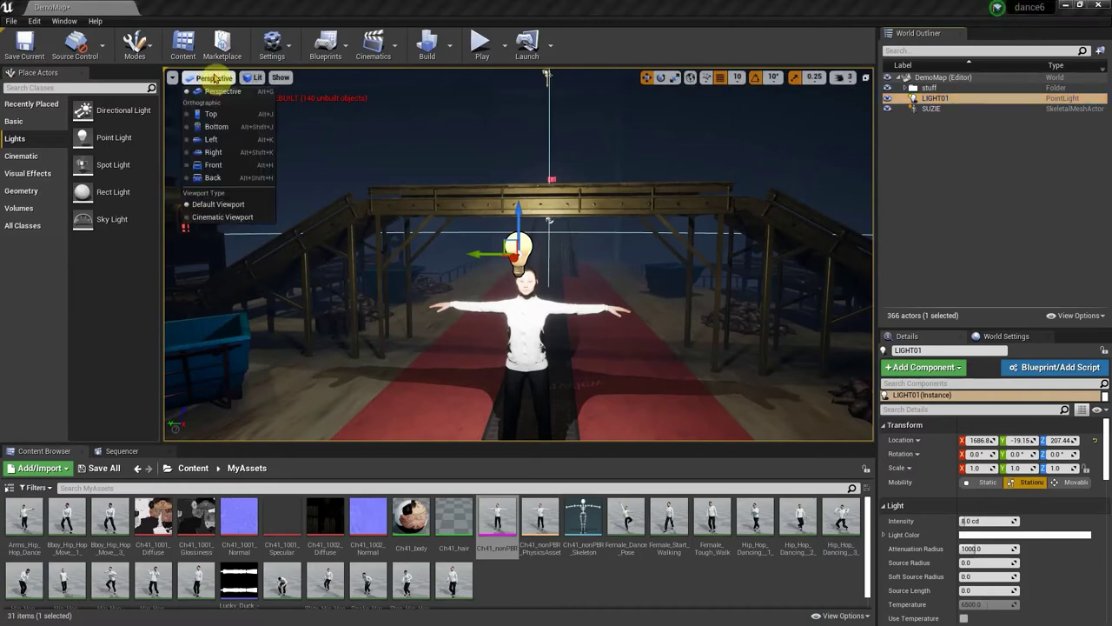
{"action": "left_click", "coordinate": [214, 114]}
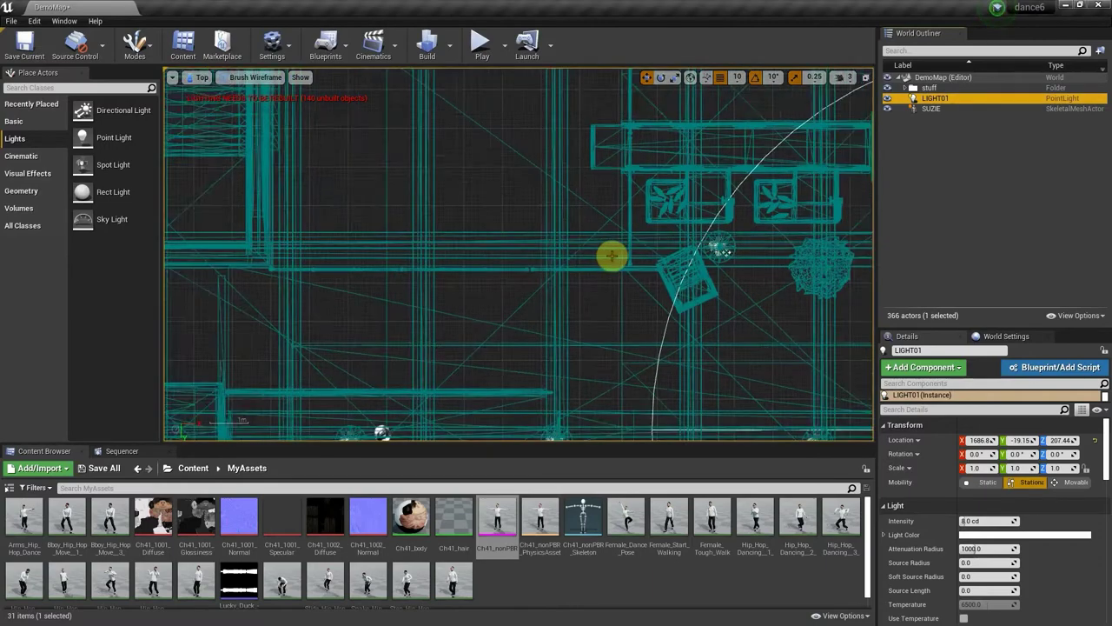
{"action": "scroll", "coordinate": [615, 256], "scroll_direction": "down", "scroll_amount": 5}
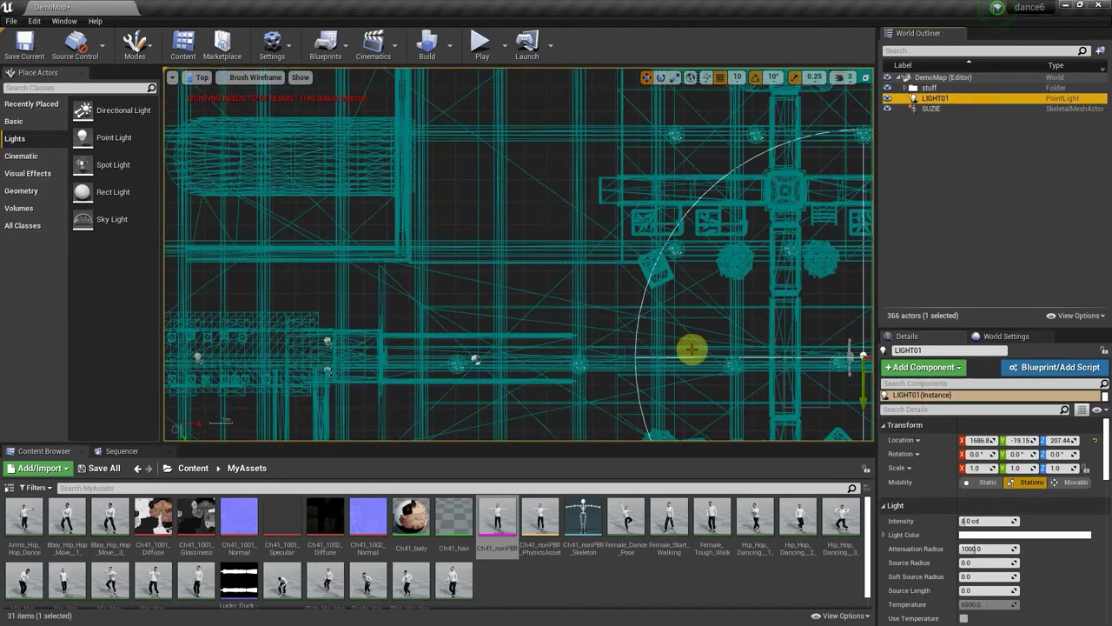
{"action": "key", "text": "f"}
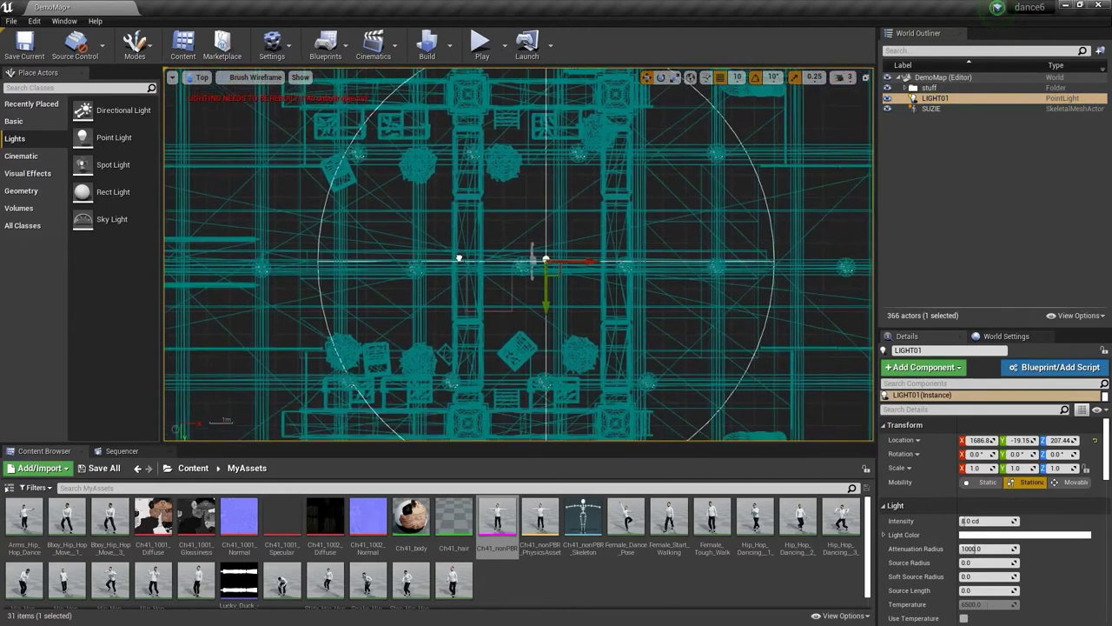
{"action": "scroll", "coordinate": [540, 260], "scroll_direction": "up", "scroll_amount": 8}
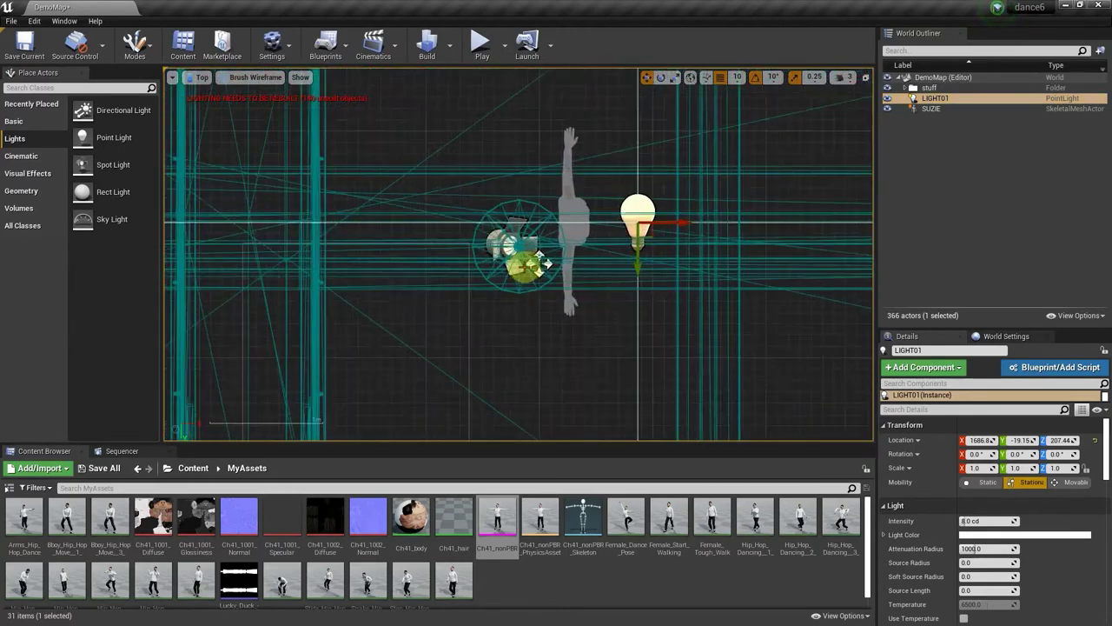
{"action": "scroll", "coordinate": [540, 260], "scroll_direction": "up", "scroll_amount": 1}
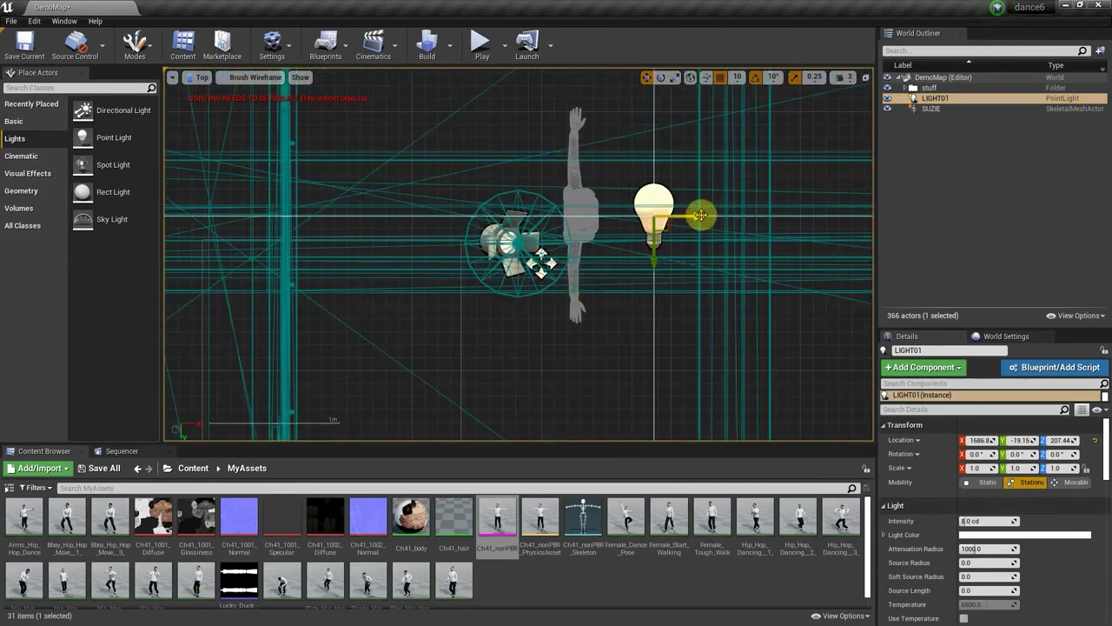
{"action": "left_click_drag", "start_coordinate": [700, 215], "coordinate": [747, 221]}
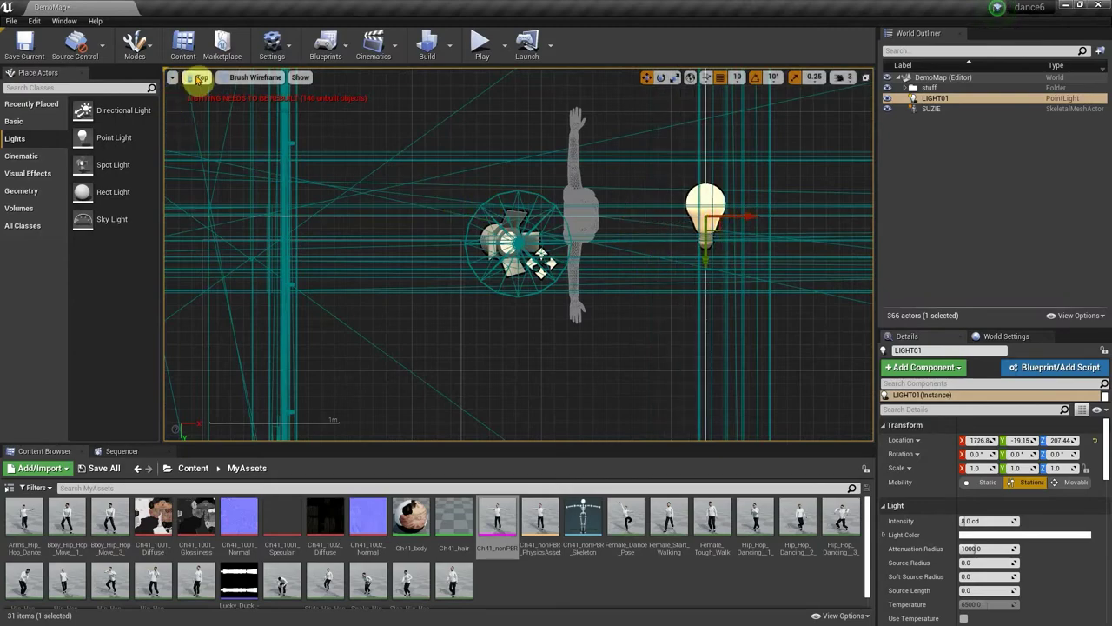
In Left view, move LIGHT01 to X 1776.8 and Z 257.44, then return to perspective
{"action": "left_click", "coordinate": [198, 77]}
{"action": "left_click", "coordinate": [217, 139]}
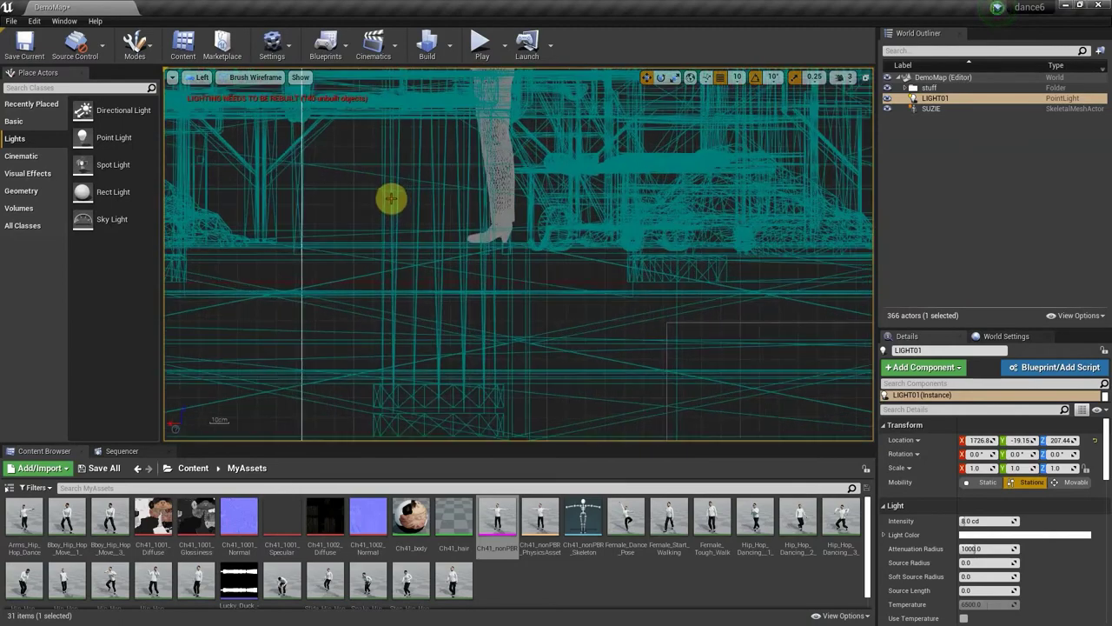
{"action": "scroll", "coordinate": [391, 199], "scroll_direction": "down", "scroll_amount": 5}
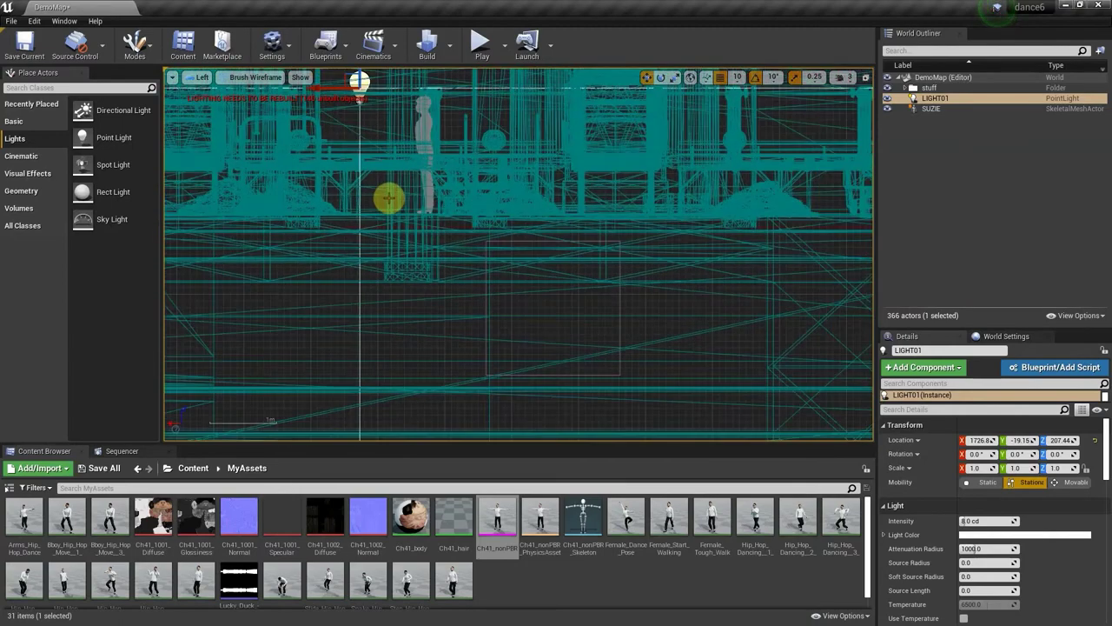
{"action": "scroll", "coordinate": [389, 199], "scroll_direction": "up", "scroll_amount": 2}
{"action": "left_click_drag", "start_coordinate": [368, 99], "coordinate": [313, 106]}
{"action": "key", "text": "f"}
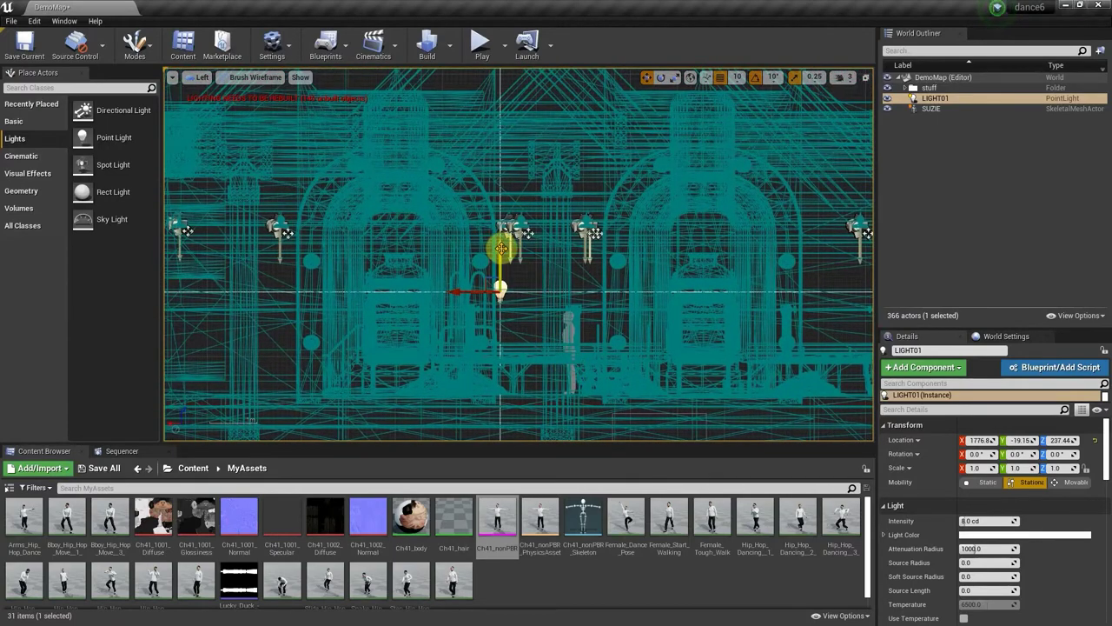
{"action": "left_click_drag", "start_coordinate": [499, 247], "coordinate": [497, 239]}
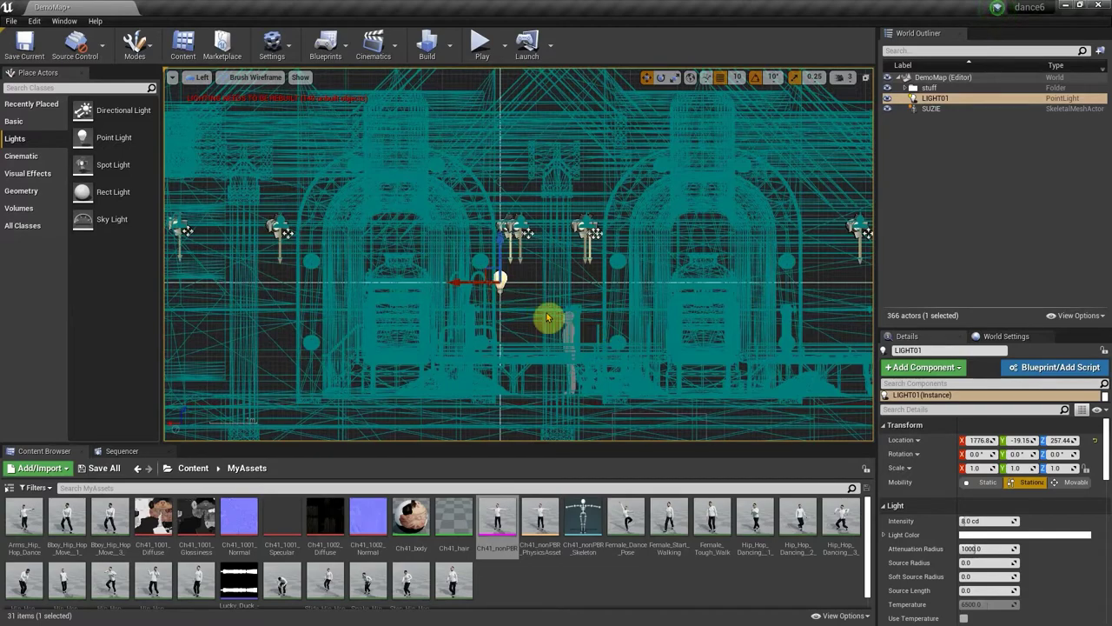
{"action": "left_click", "coordinate": [196, 80]}
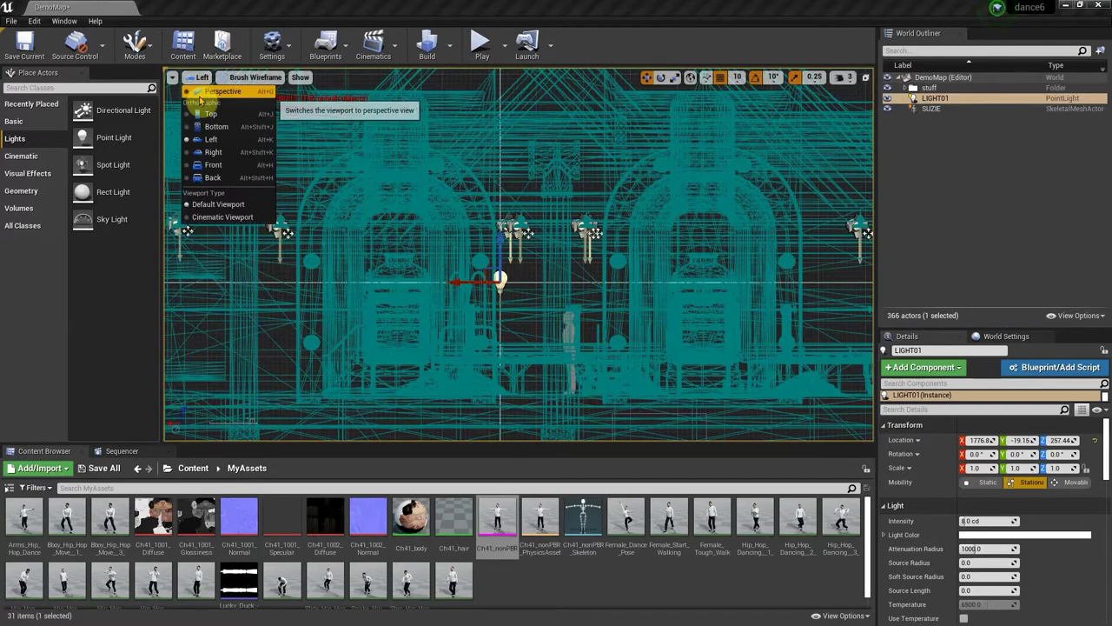
{"action": "left_click", "coordinate": [201, 108]}
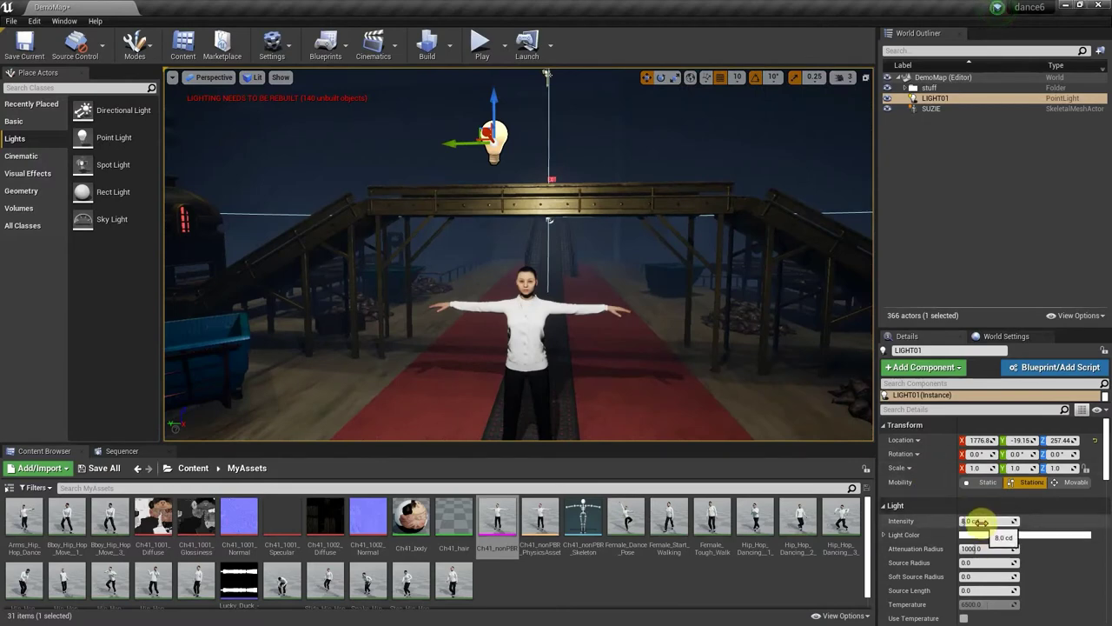
{"action": "type", "text": "0"}
{"action": "key", "text": "Return"}
{"action": "mouse_move", "coordinate": [988, 520]}
{"action": "left_mouse_down"}
{"action": "mouse_move", "coordinate": [1043, 520]}
{"action": "mouse_move", "coordinate": [994, 520]}
{"action": "left_mouse_up"}
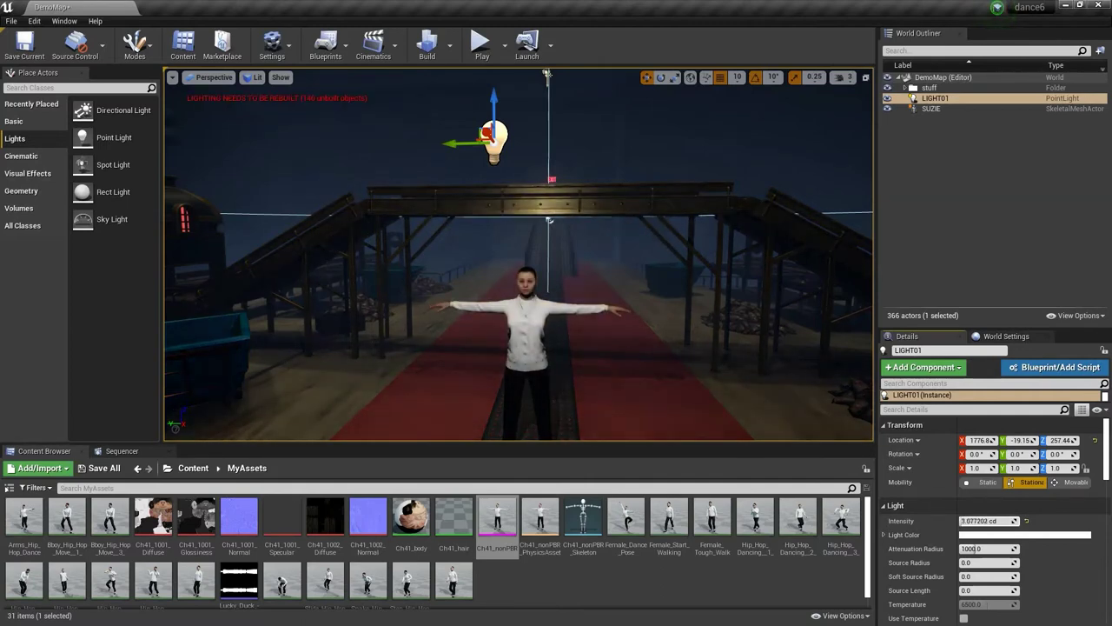
{"action": "left_click_drag", "start_coordinate": [622, 394], "coordinate": [596, 343]}
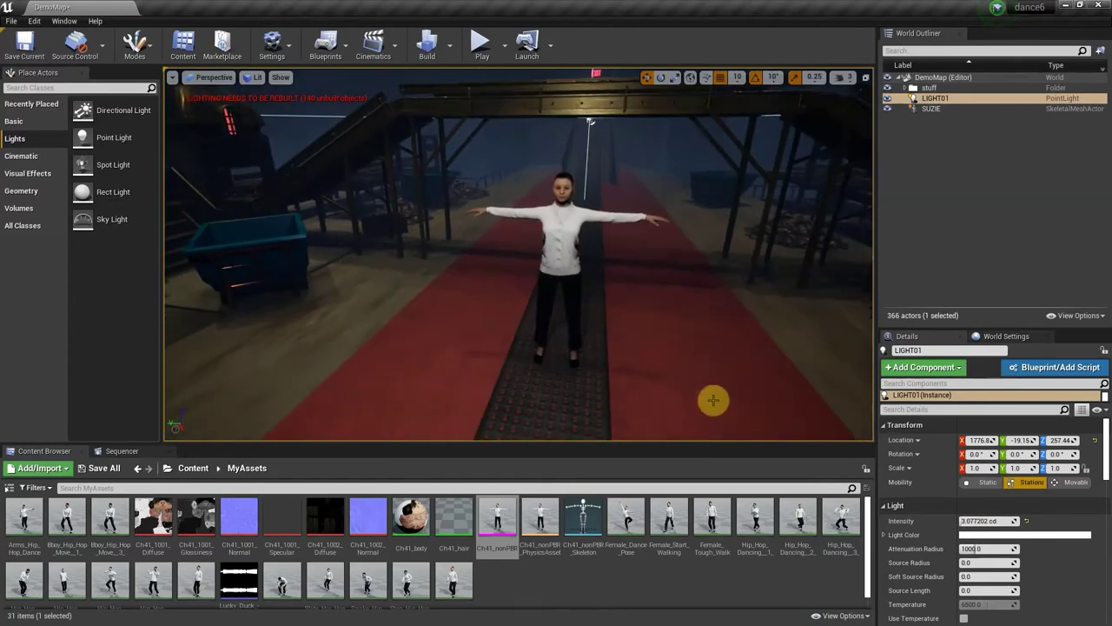
{"action": "left_click", "coordinate": [980, 519]}
{"action": "type", "text": "4"}
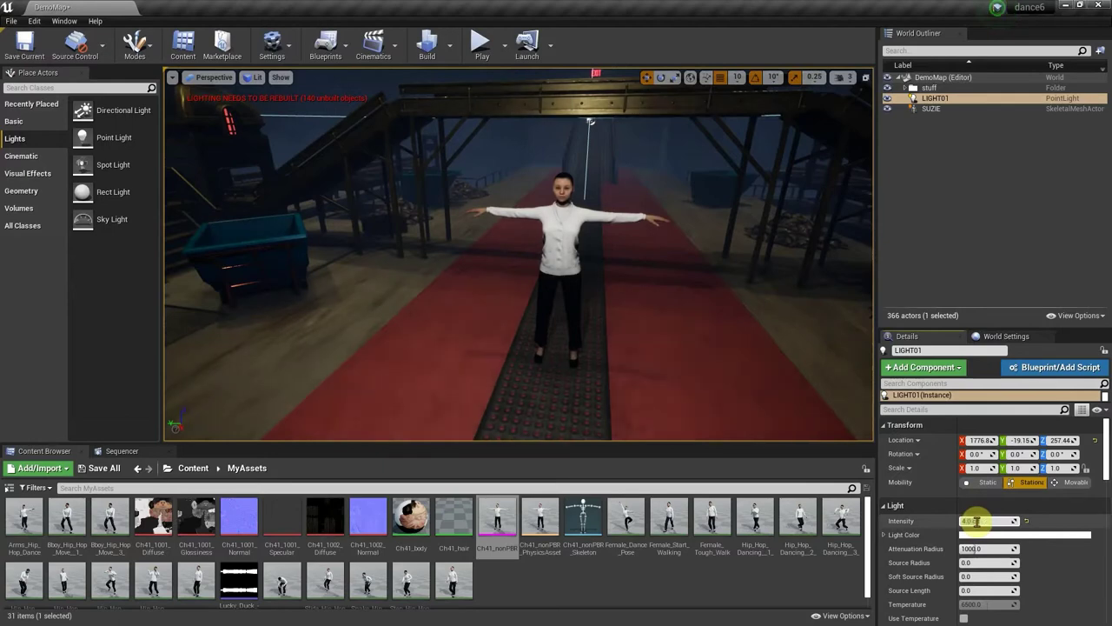
{"action": "key", "text": "Return"}
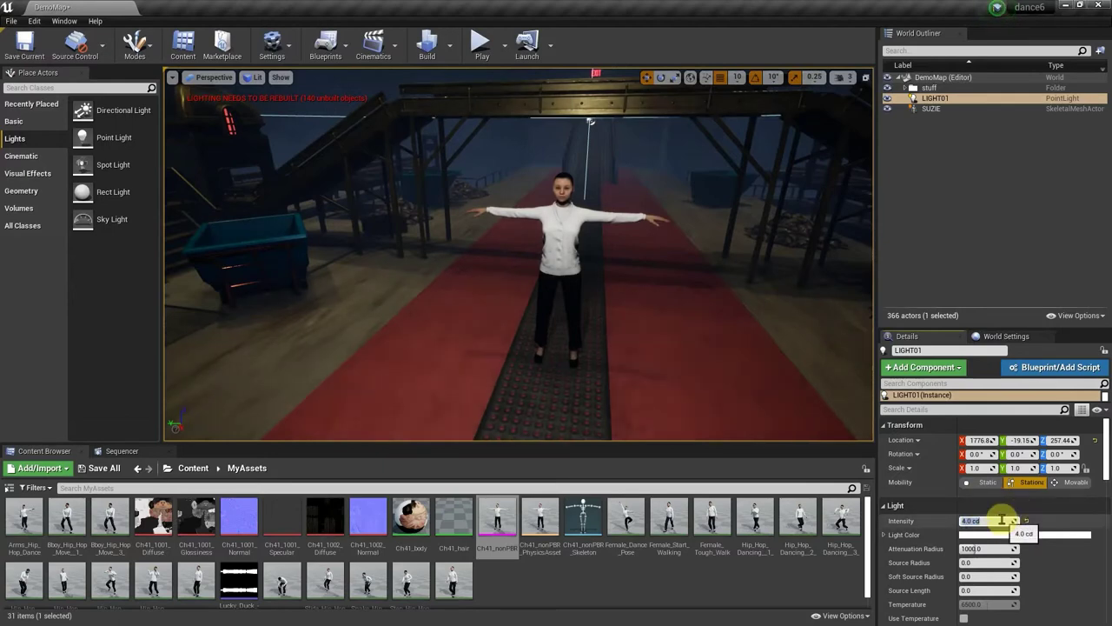
{"action": "key", "text": "Return"}
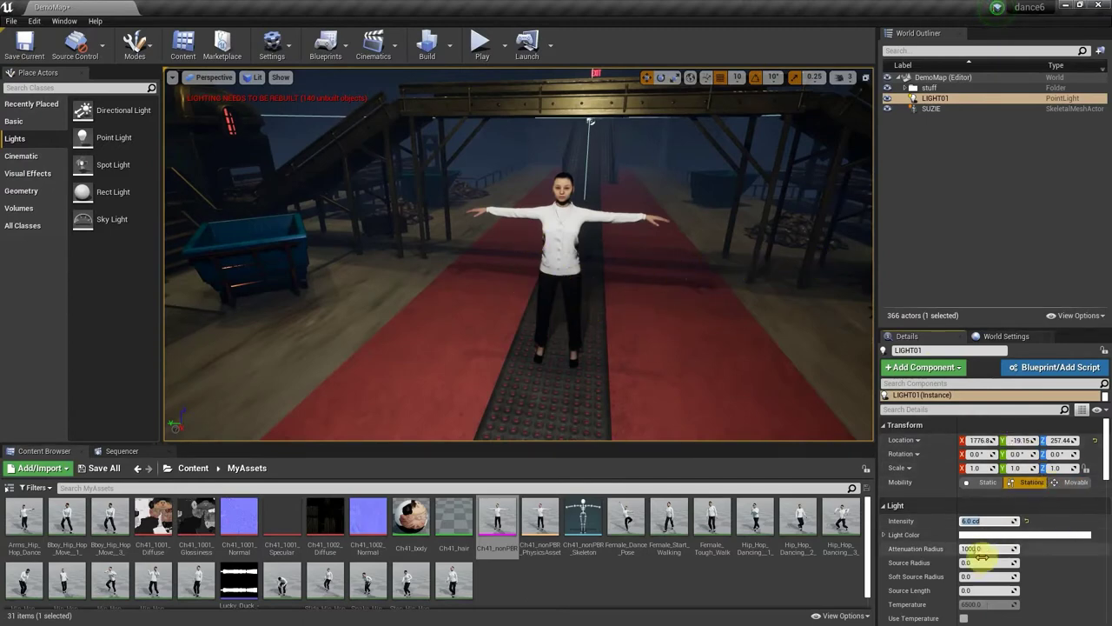
{"action": "left_click", "coordinate": [962, 521]}
{"action": "left_click_drag", "start_coordinate": [979, 548], "coordinate": [779, 451]}
{"action": "key", "text": "f"}
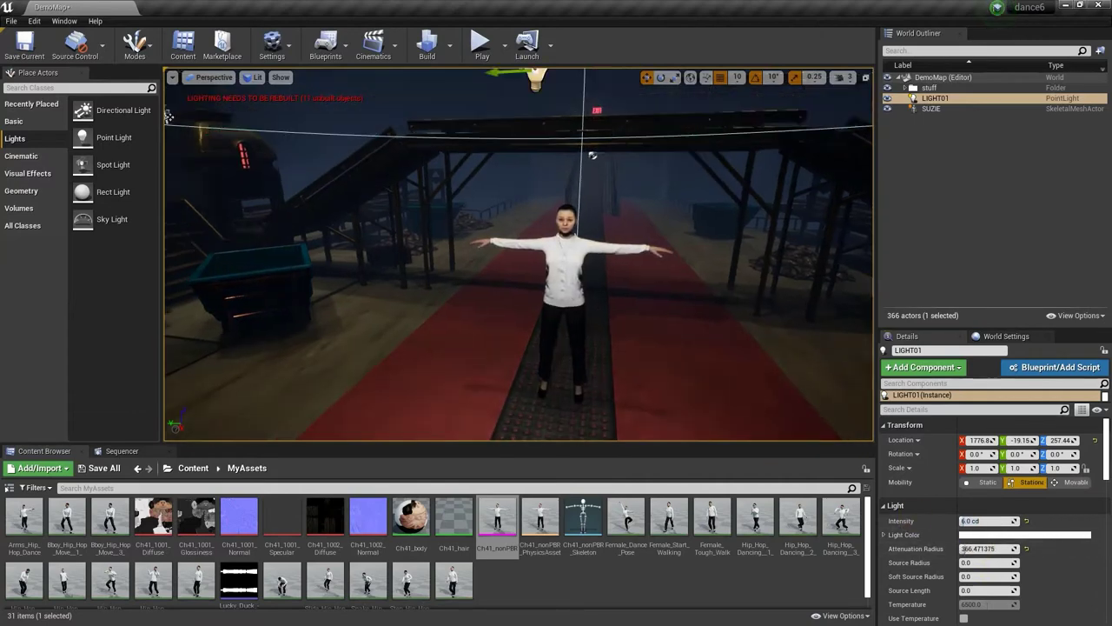
{"action": "type", "text": "8"}
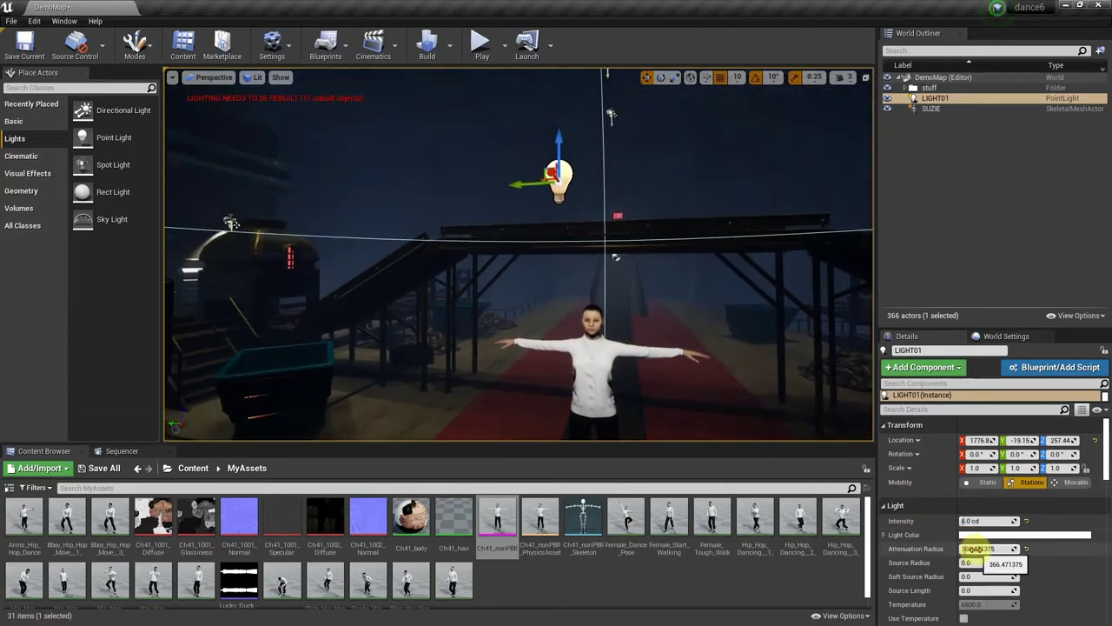
{"action": "key", "text": "Return"}
{"action": "left_click_drag", "start_coordinate": [986, 548], "coordinate": [1038, 548]}
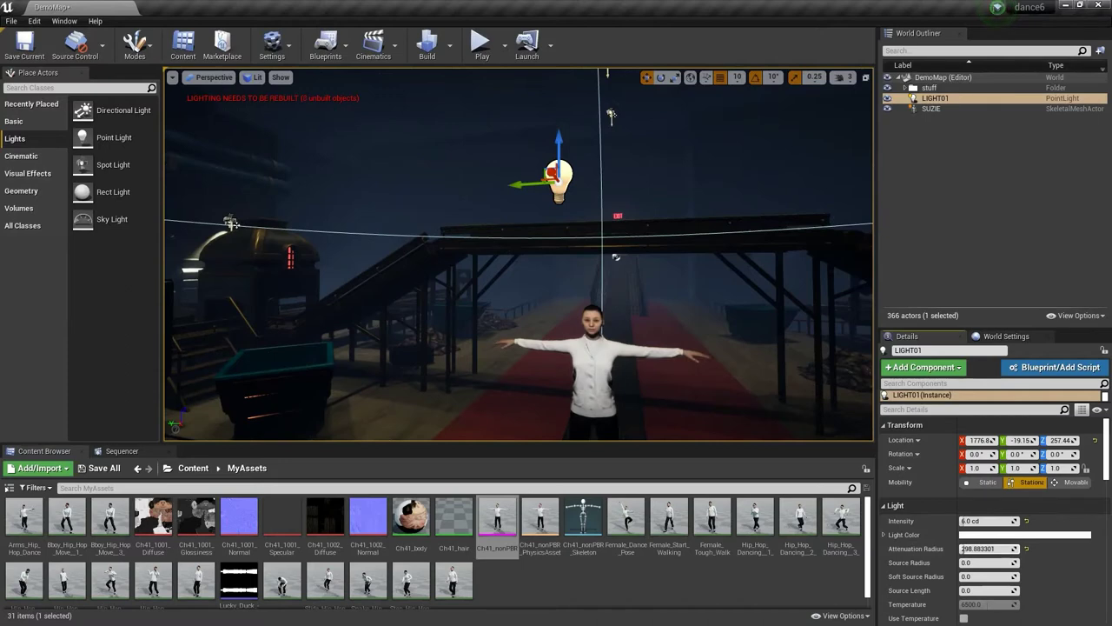
{"action": "left_click", "coordinate": [980, 520]}
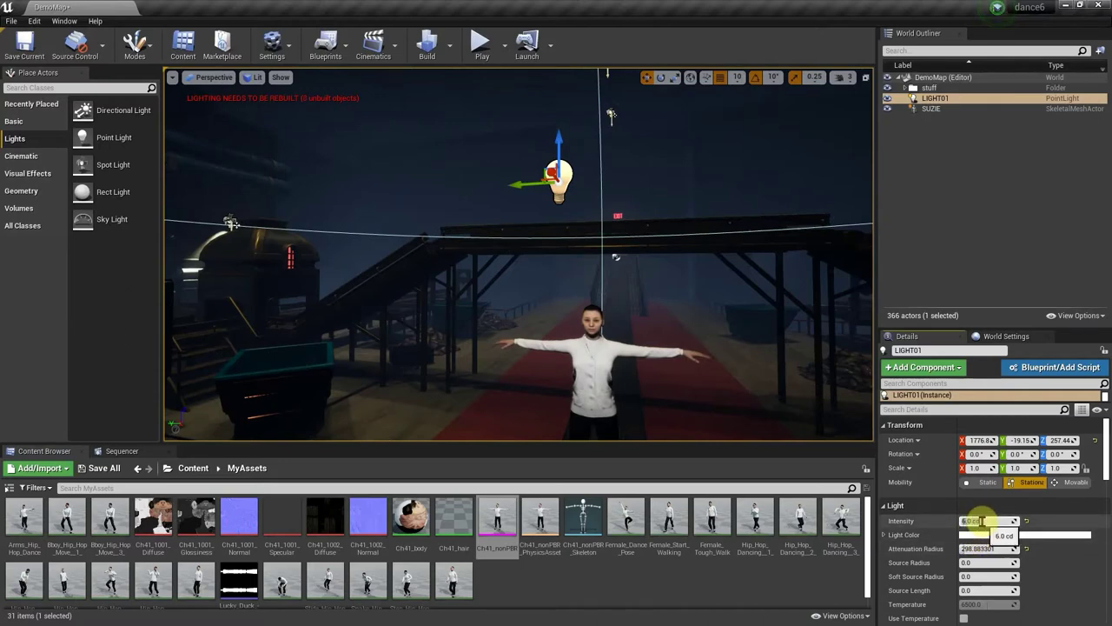
{"action": "type", "text": "6"}
{"action": "key", "text": "Return"}
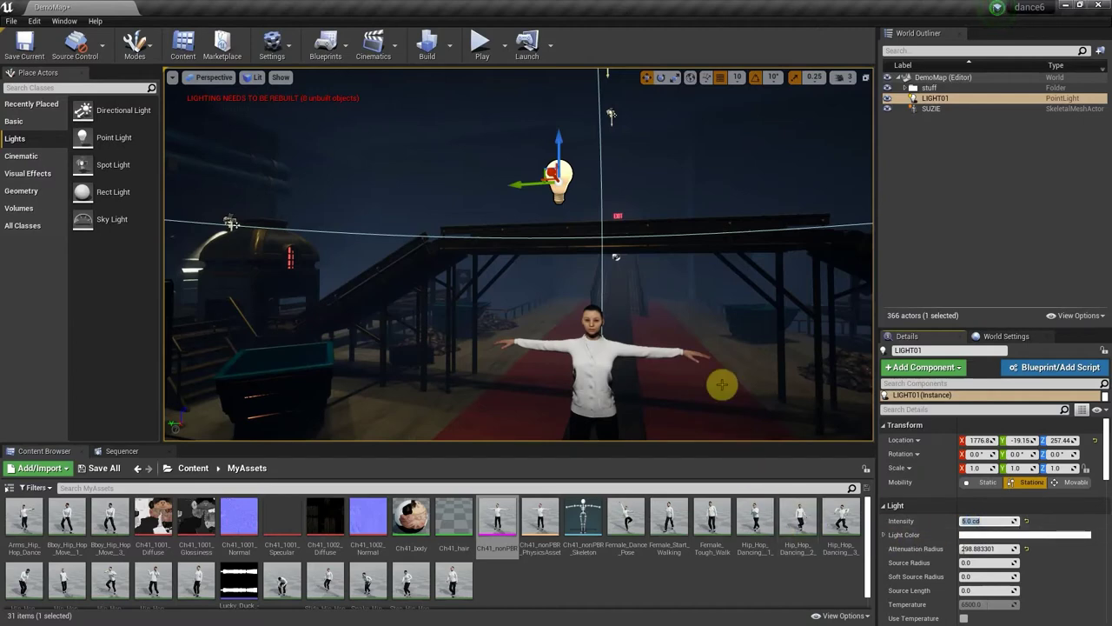
{"action": "left_click_drag", "start_coordinate": [722, 383], "coordinate": [739, 313]}
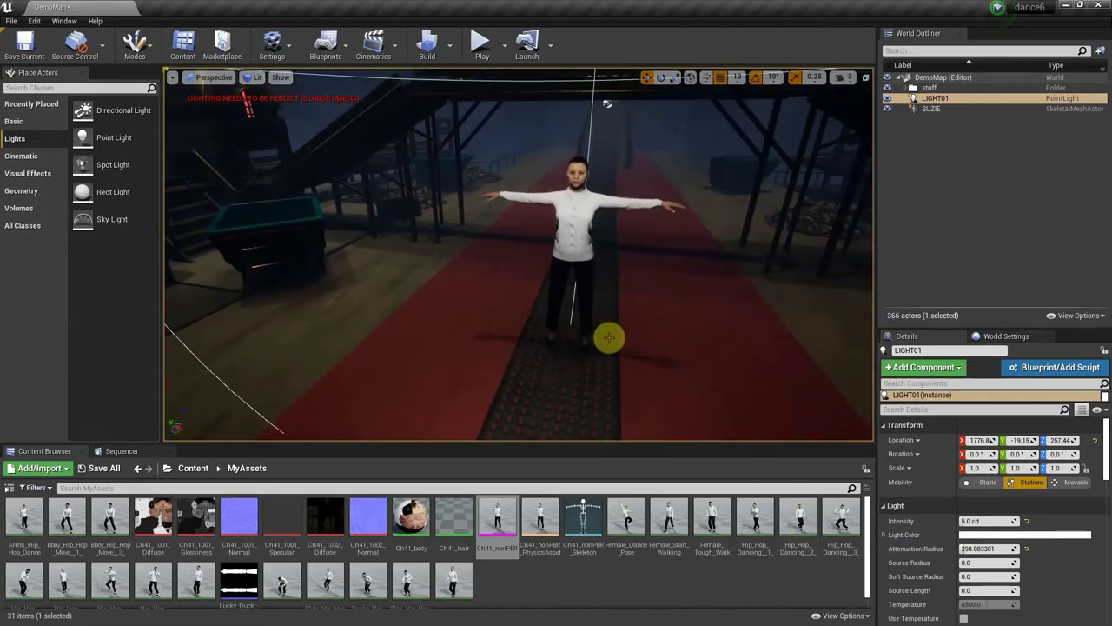
{"action": "left_click_drag", "start_coordinate": [686, 266], "coordinate": [648, 284]}
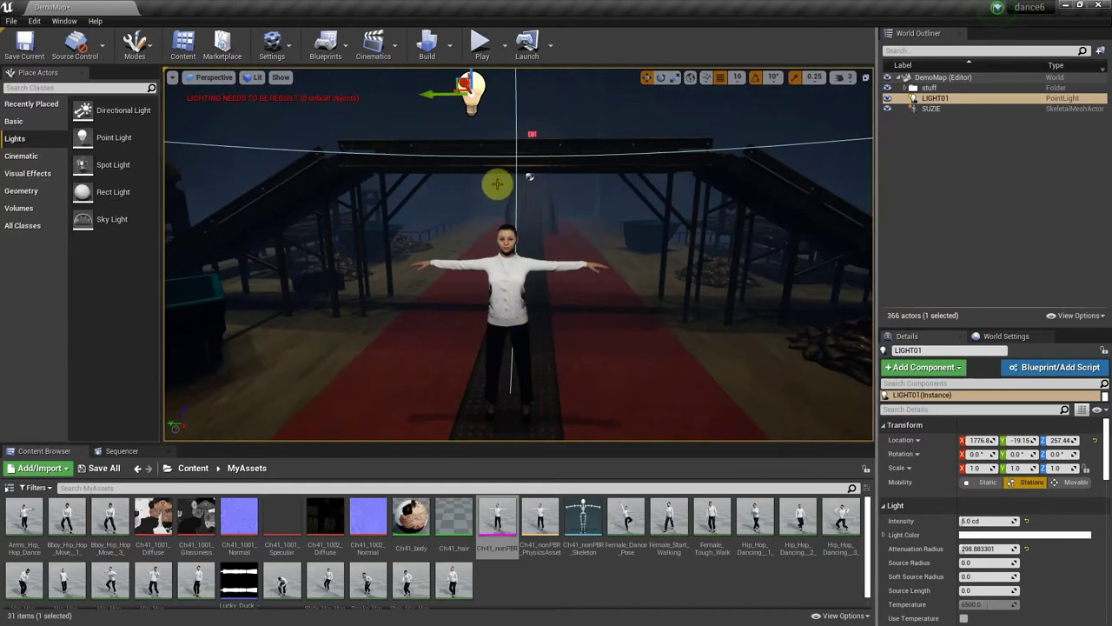
Build DemoMap's lighting, close the Message Log, and look around the scene during the build
{"action": "left_click", "coordinate": [426, 47]}
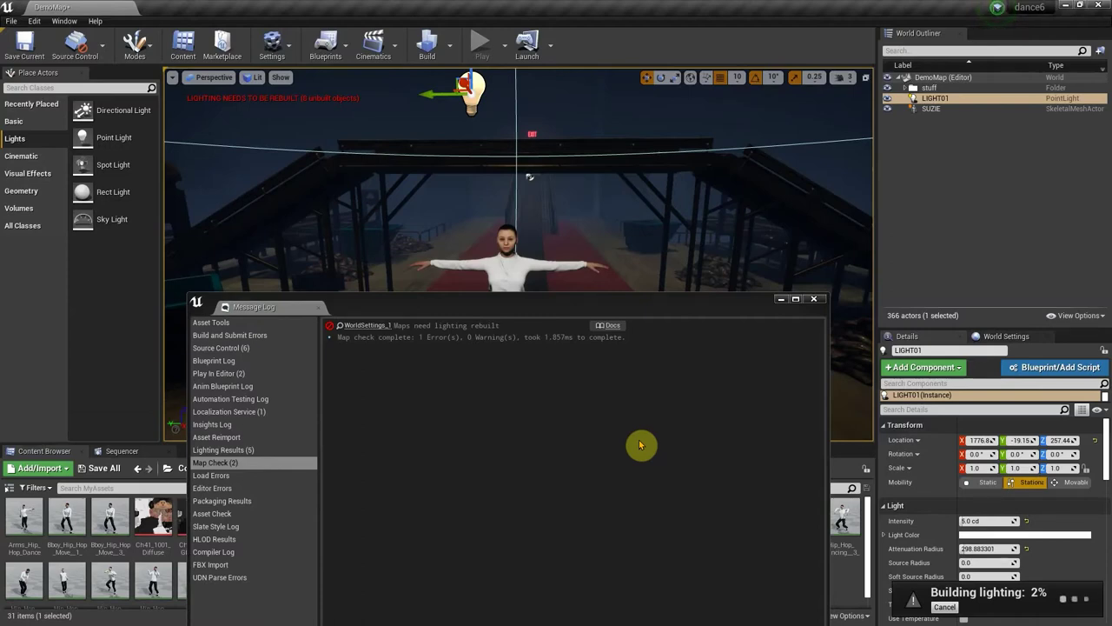
{"action": "left_click", "coordinate": [811, 299]}
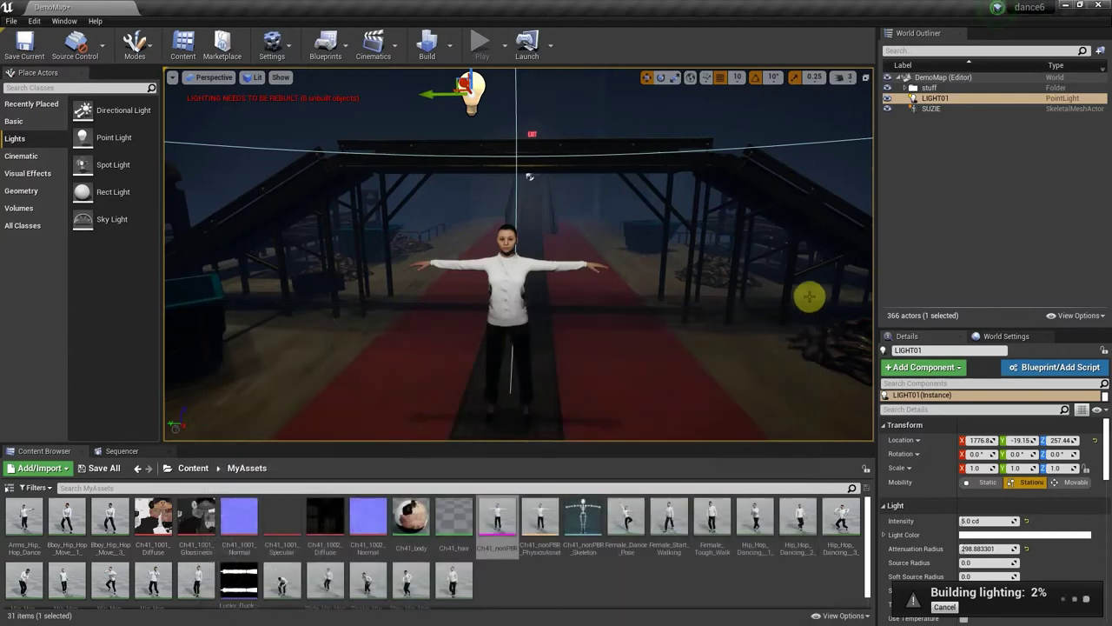
{"action": "right_click_drag", "start_coordinate": [397, 249], "coordinate": [435, 313]}
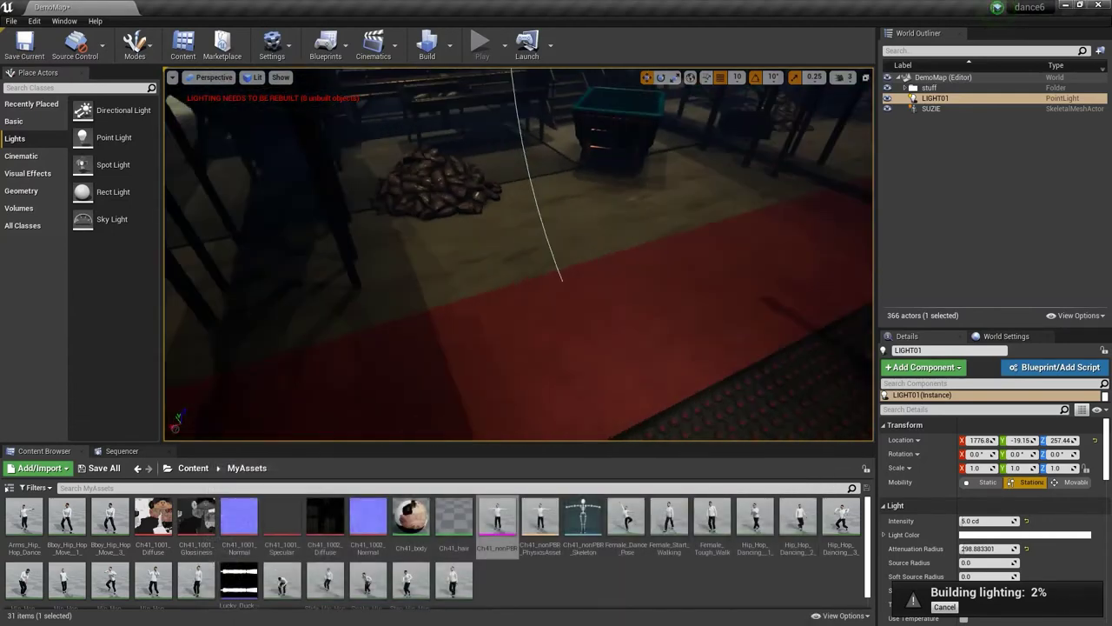
{"action": "right_click_drag", "start_coordinate": [435, 313], "coordinate": [687, 212]}
{"action": "scroll", "coordinate": [494, 219], "scroll_direction": "down", "scroll_amount": 8}
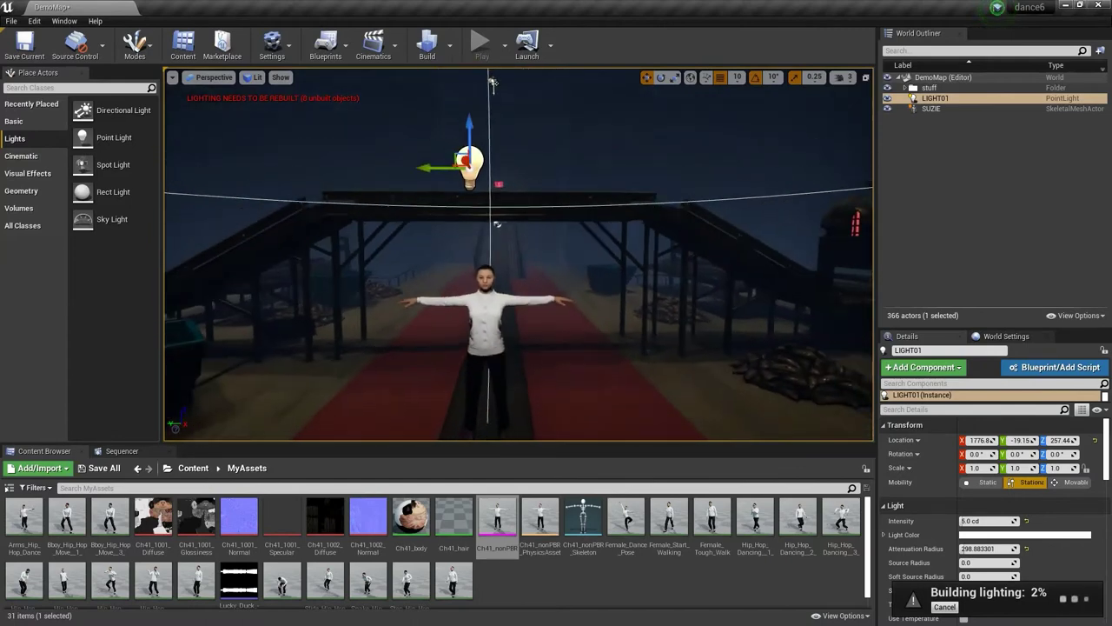
{"action": "scroll", "coordinate": [477, 176], "scroll_direction": "up", "scroll_amount": 5}
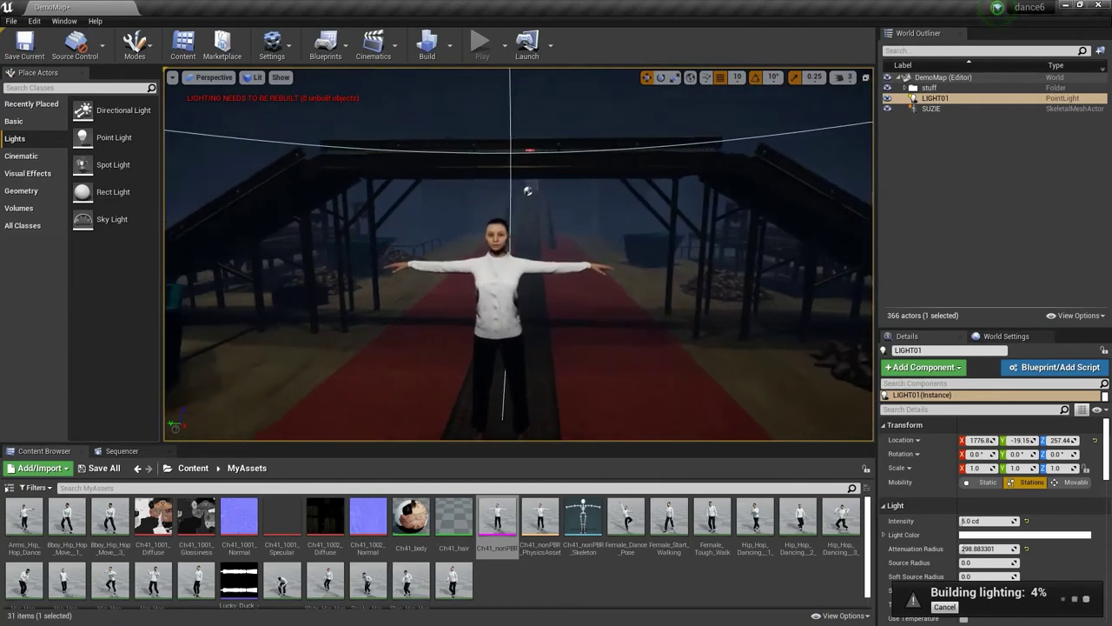
{"action": "right_click_drag", "start_coordinate": [409, 257], "coordinate": [397, 249]}
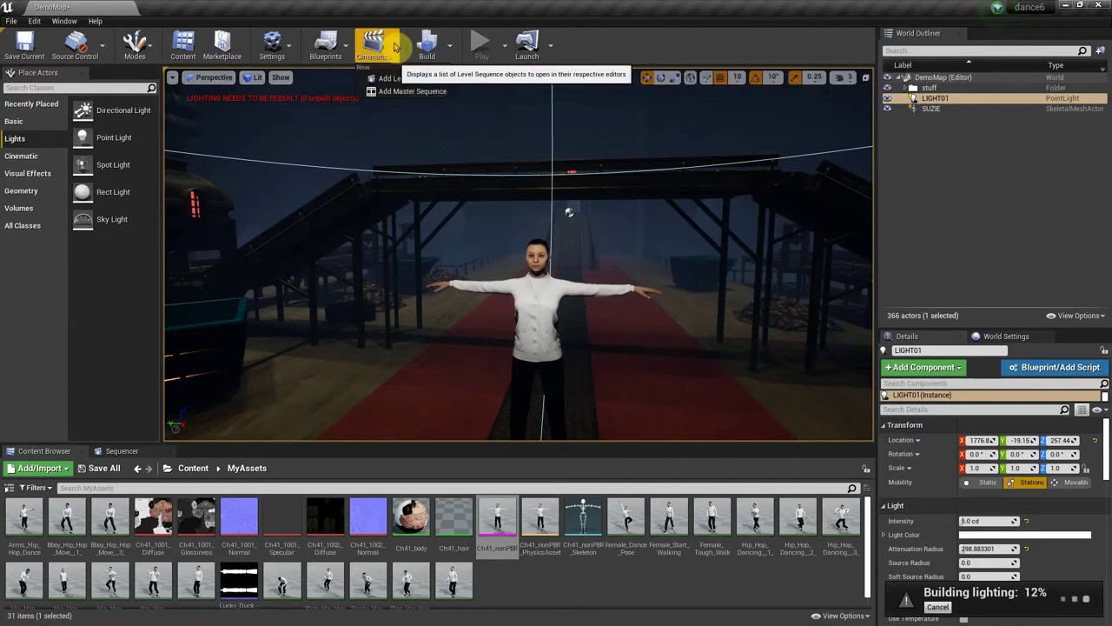
Create a Level Sequence named SEQUENCE01 in MyAssets, then show the top-level Content folders
{"action": "left_click", "coordinate": [400, 47]}
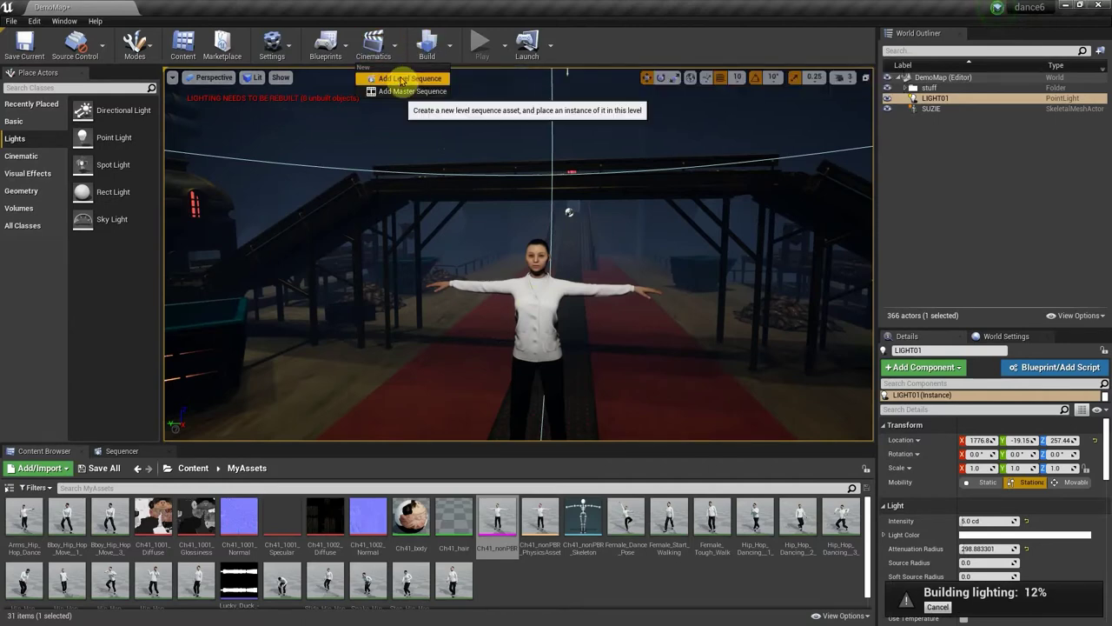
{"action": "left_click", "coordinate": [402, 79]}
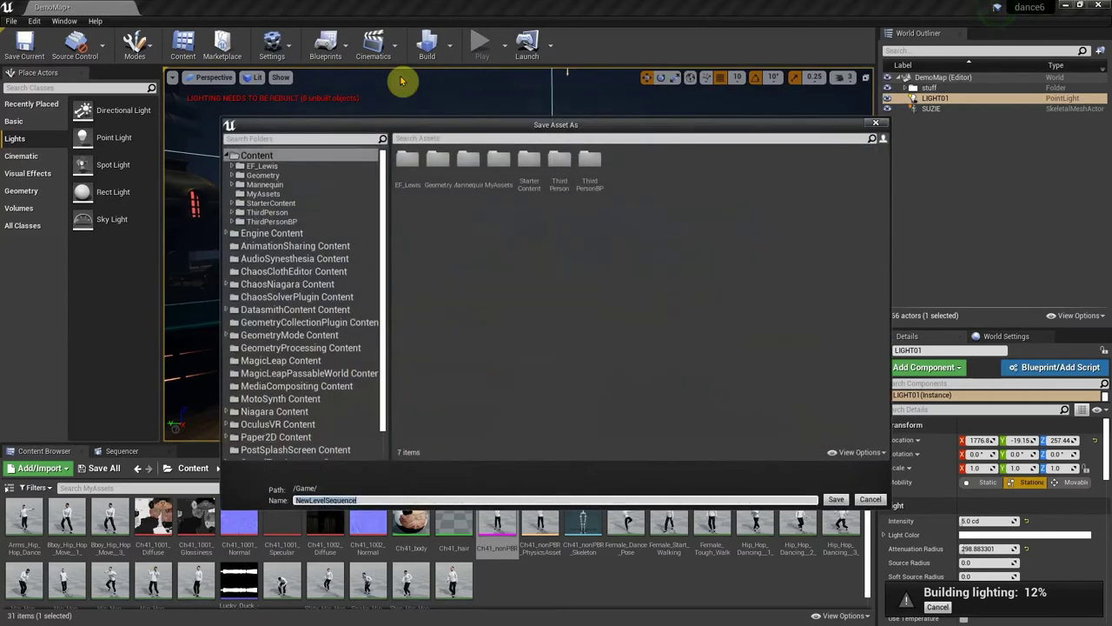
{"action": "left_click", "coordinate": [497, 163]}
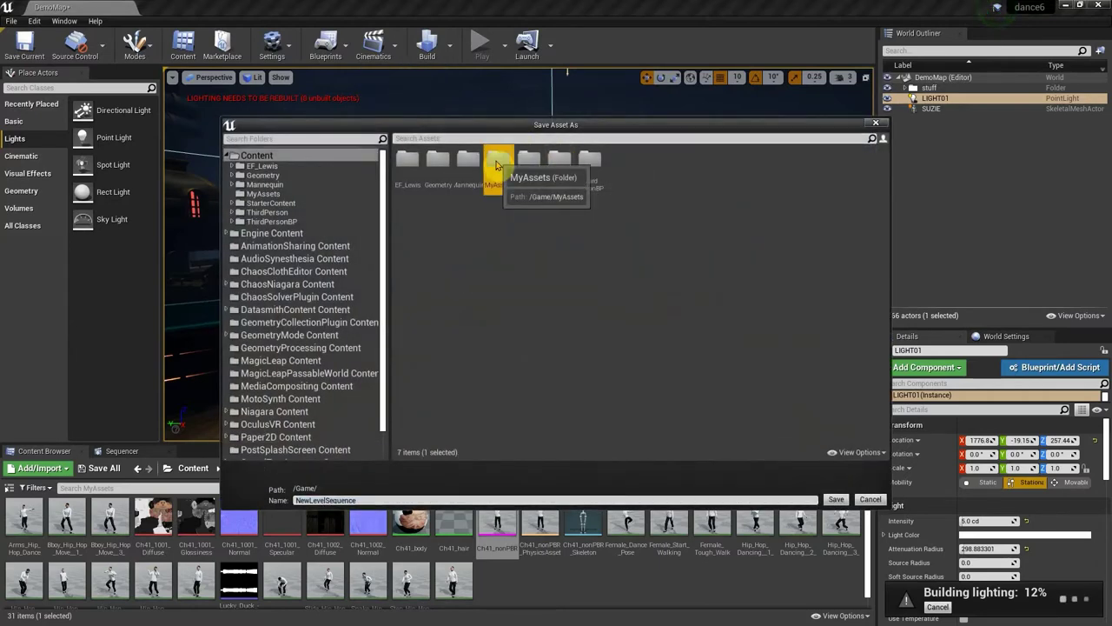
{"action": "double_click", "coordinate": [497, 163]}
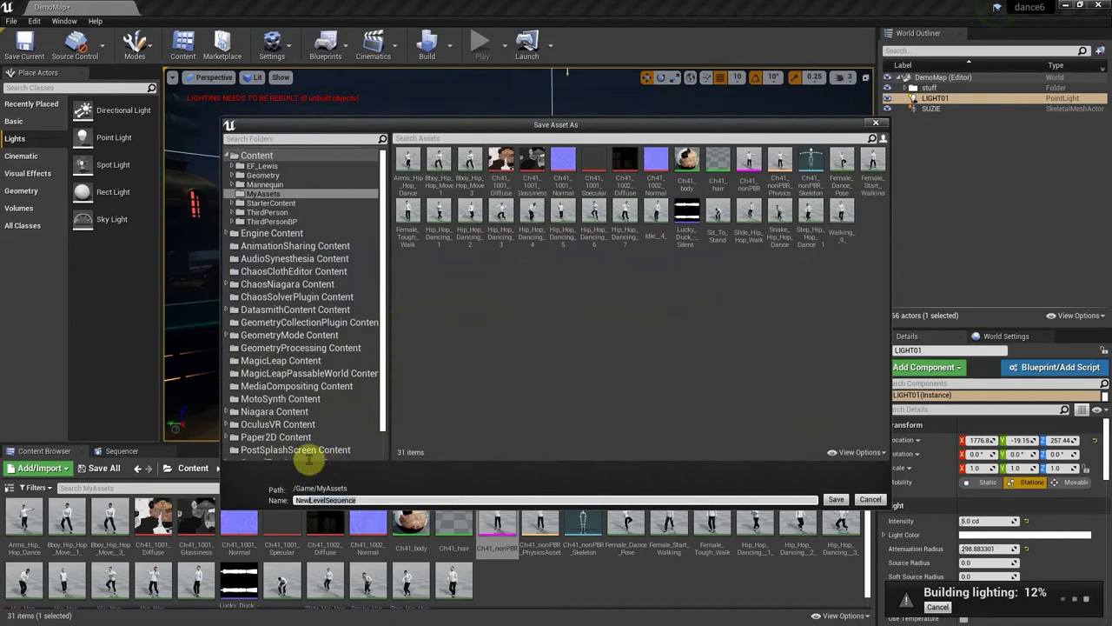
{"action": "type", "text": "SEQUENCE01"}
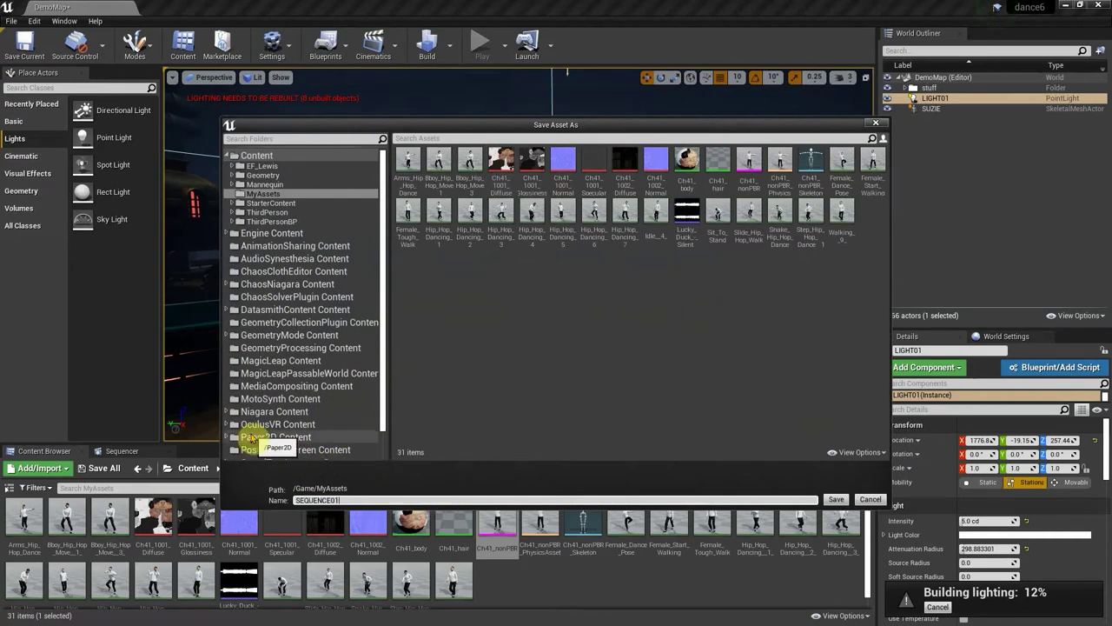
{"action": "key", "text": "Return"}
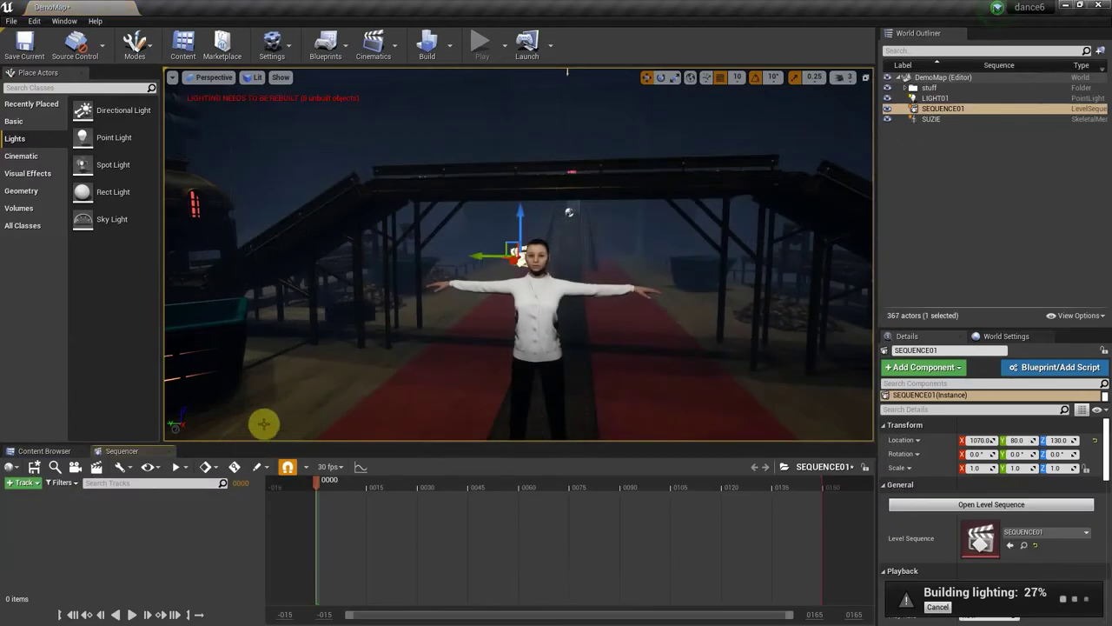
{"action": "left_click", "coordinate": [41, 450]}
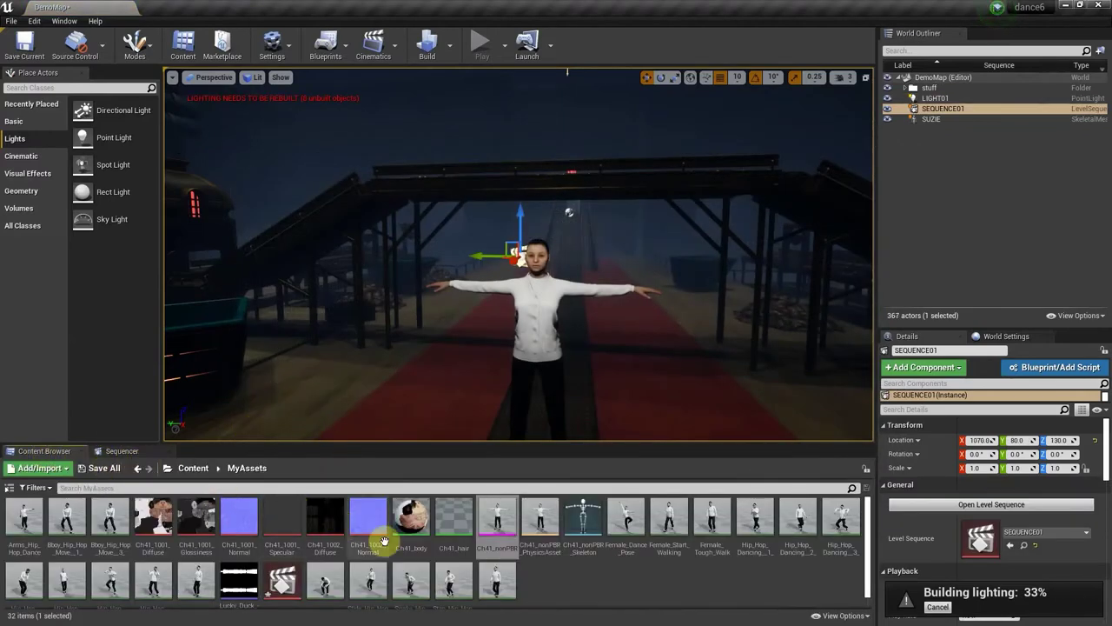
{"action": "left_click", "coordinate": [188, 468]}
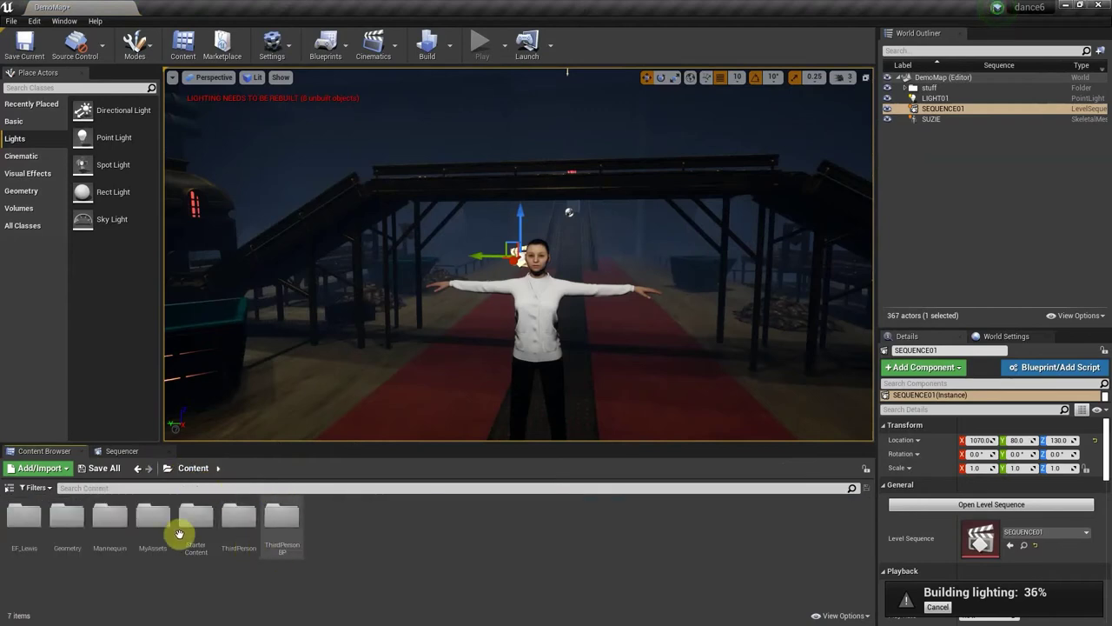
Show SEQUENCE01 in the Sequencer panel, let lighting finish building, and close the Message Log
{"action": "left_click", "coordinate": [113, 451]}
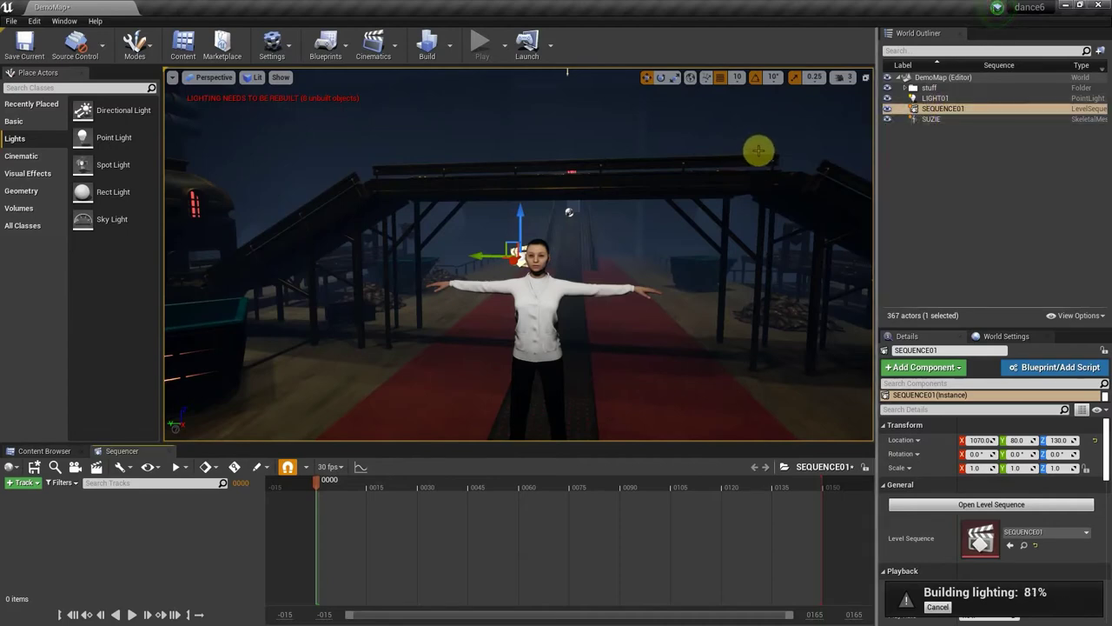
{"action": "left_click", "coordinate": [1004, 108]}
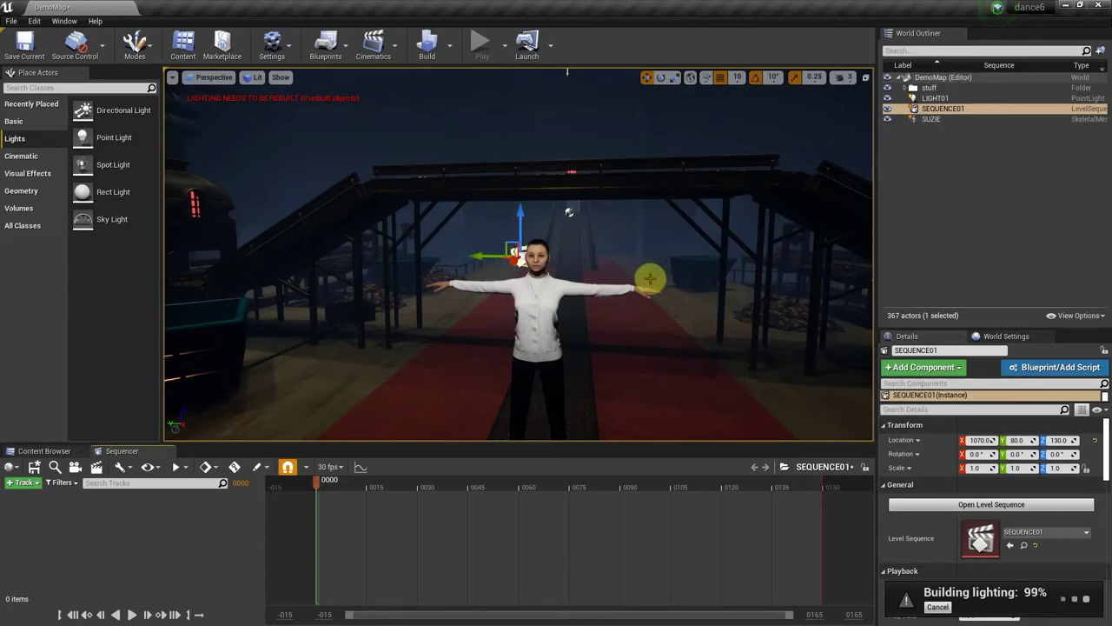
{"action": "left_click", "coordinate": [206, 466]}
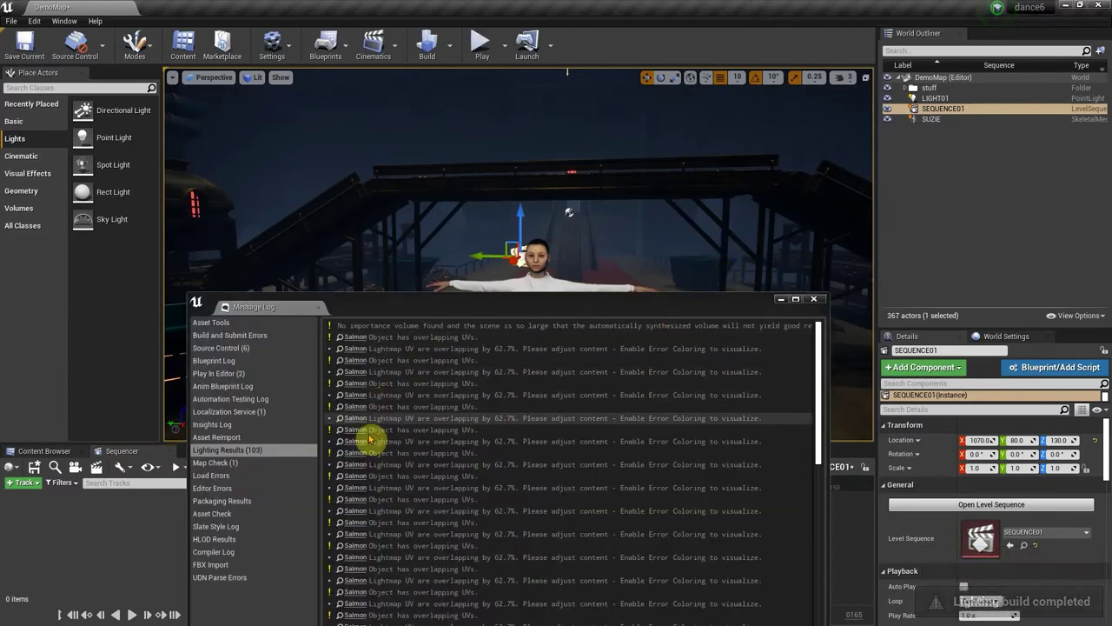
{"action": "left_click", "coordinate": [815, 300]}
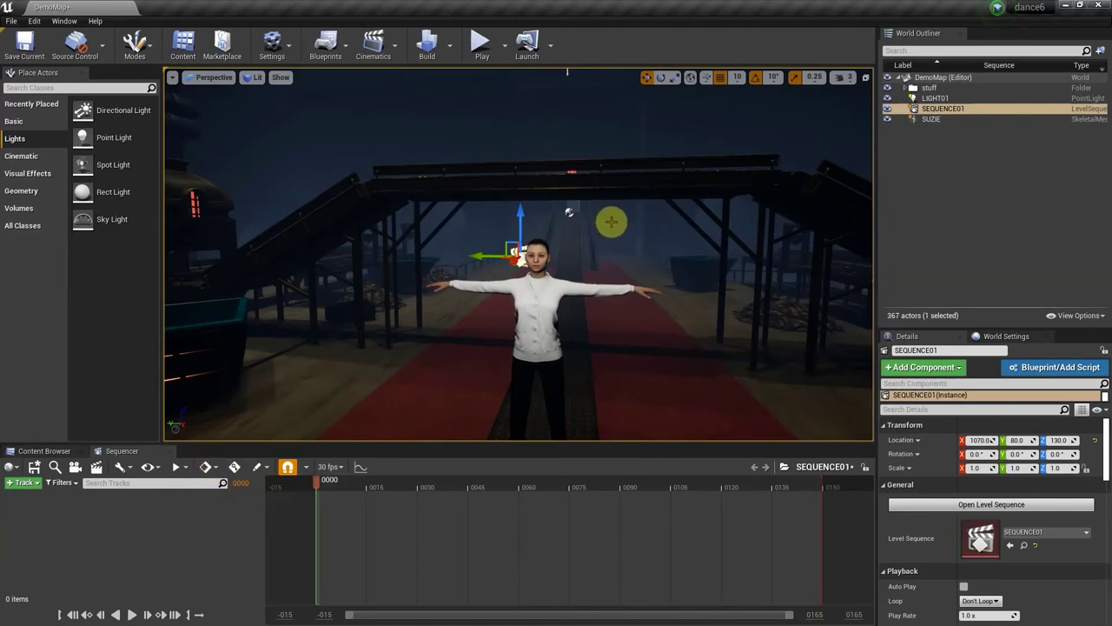
Add the selected SUZIE actor to SEQUENCE01 and expand her Transform rows
{"action": "left_click", "coordinate": [934, 120]}
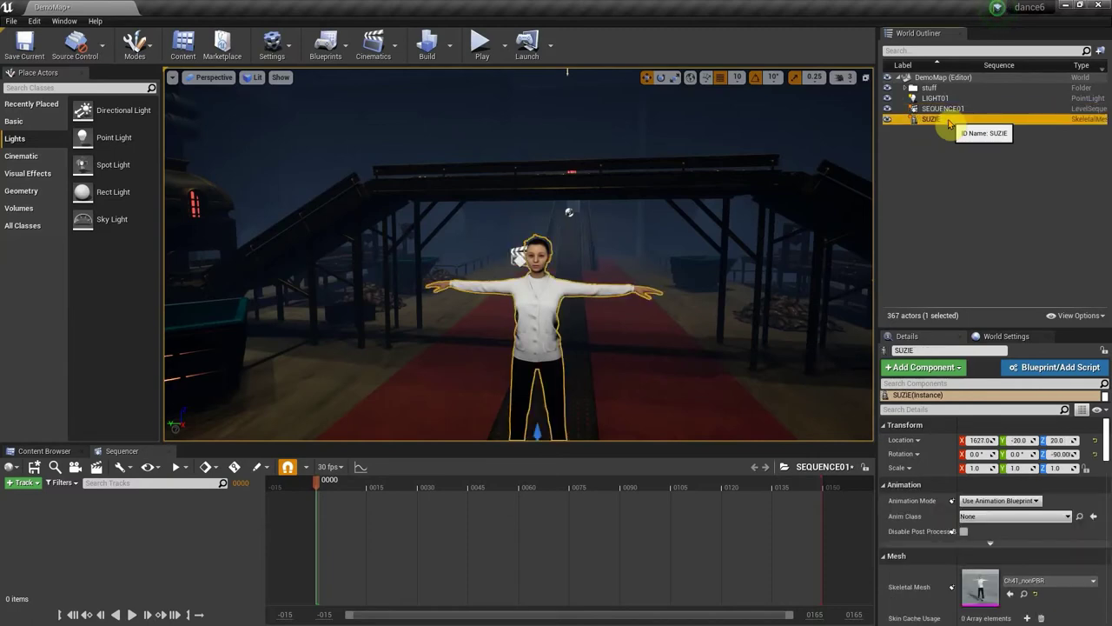
{"action": "left_click", "coordinate": [24, 483]}
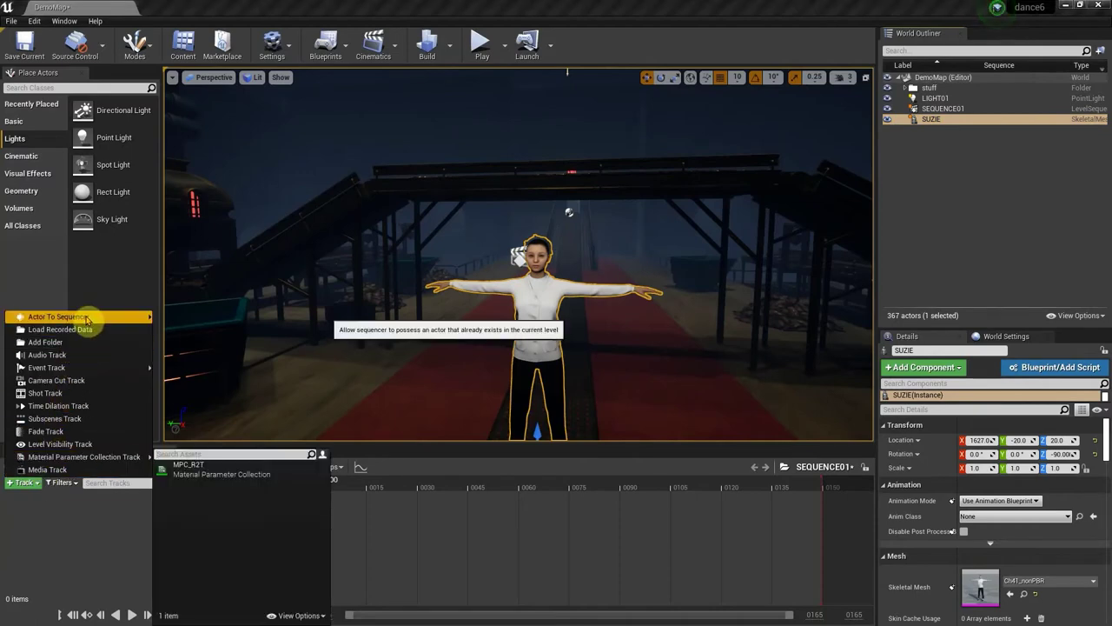
{"action": "mouse_move", "coordinate": [96, 320]}
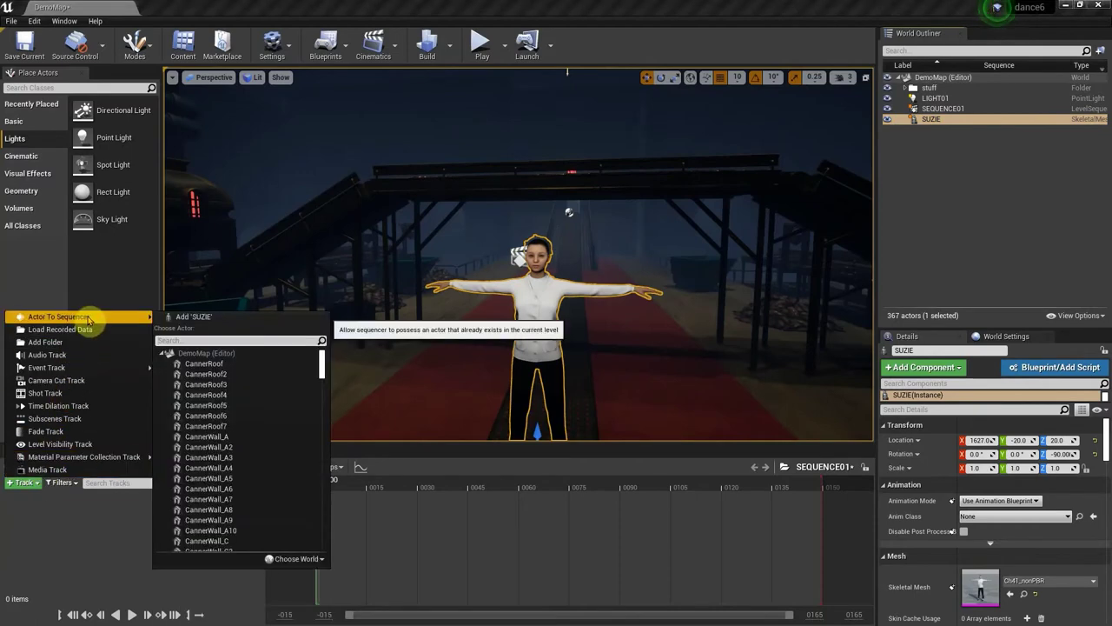
{"action": "left_click", "coordinate": [192, 318]}
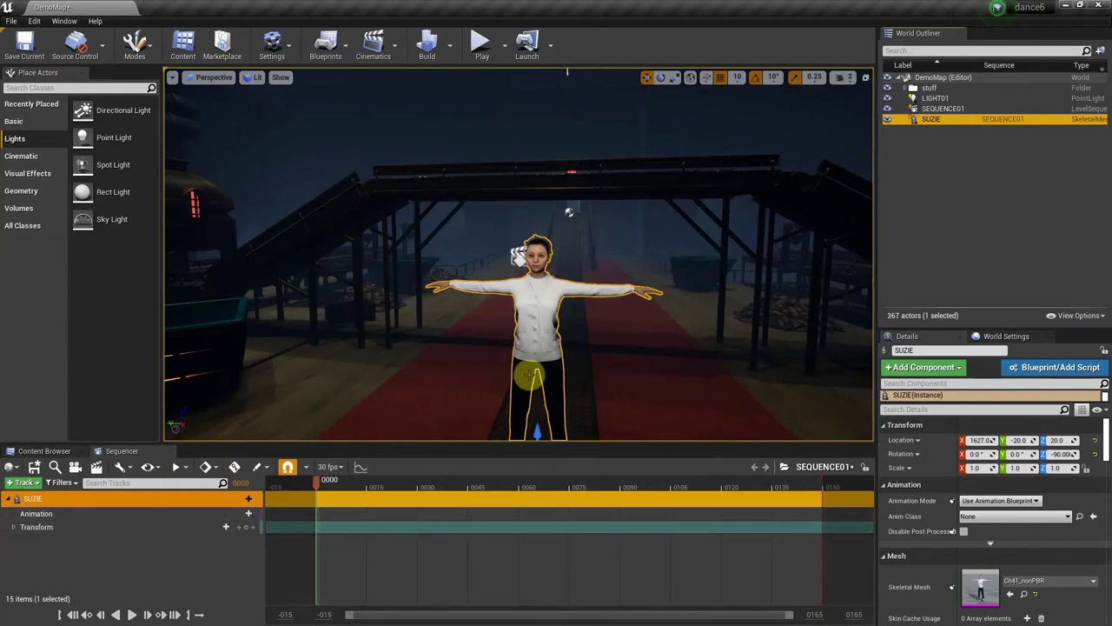
{"action": "right_click_drag", "start_coordinate": [621, 365], "coordinate": [633, 391]}
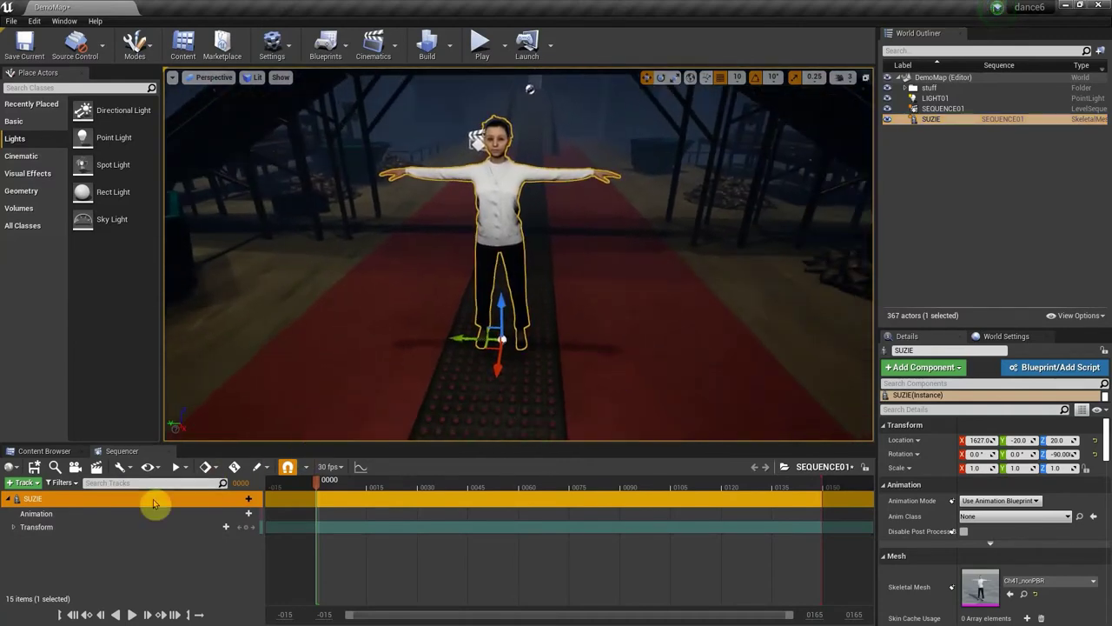
{"action": "left_click", "coordinate": [14, 528]}
{"action": "left_click", "coordinate": [15, 527]}
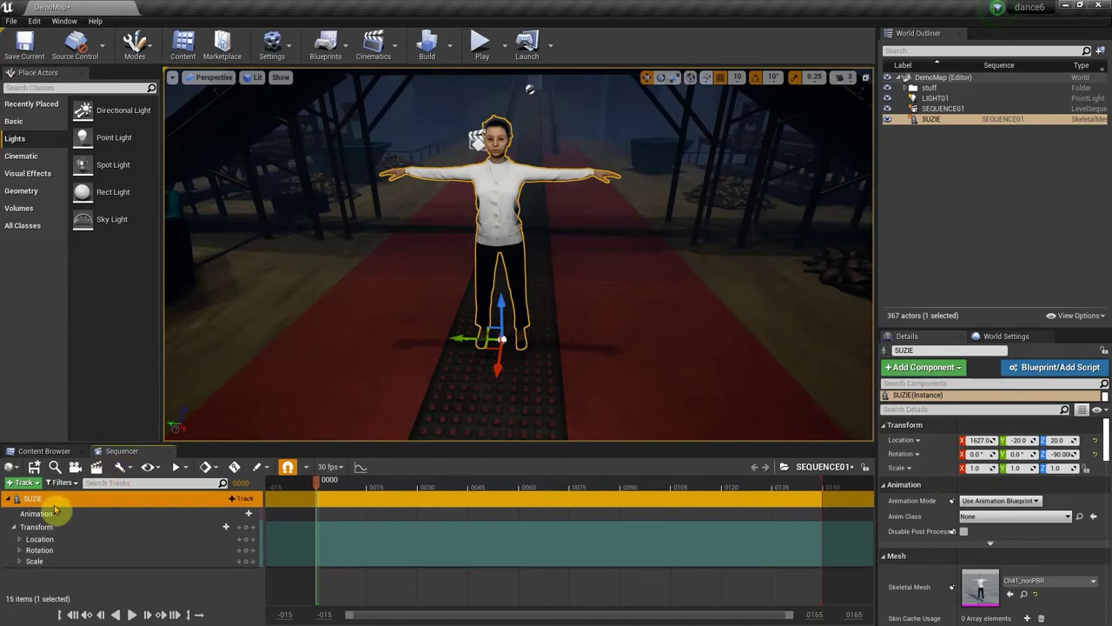
Collapse SUZIE's Transform rows and reframe the viewport back onto SUZIE on the carpet
{"action": "left_click", "coordinate": [13, 527]}
{"action": "right_click_drag", "start_coordinate": [516, 273], "coordinate": [417, 235]}
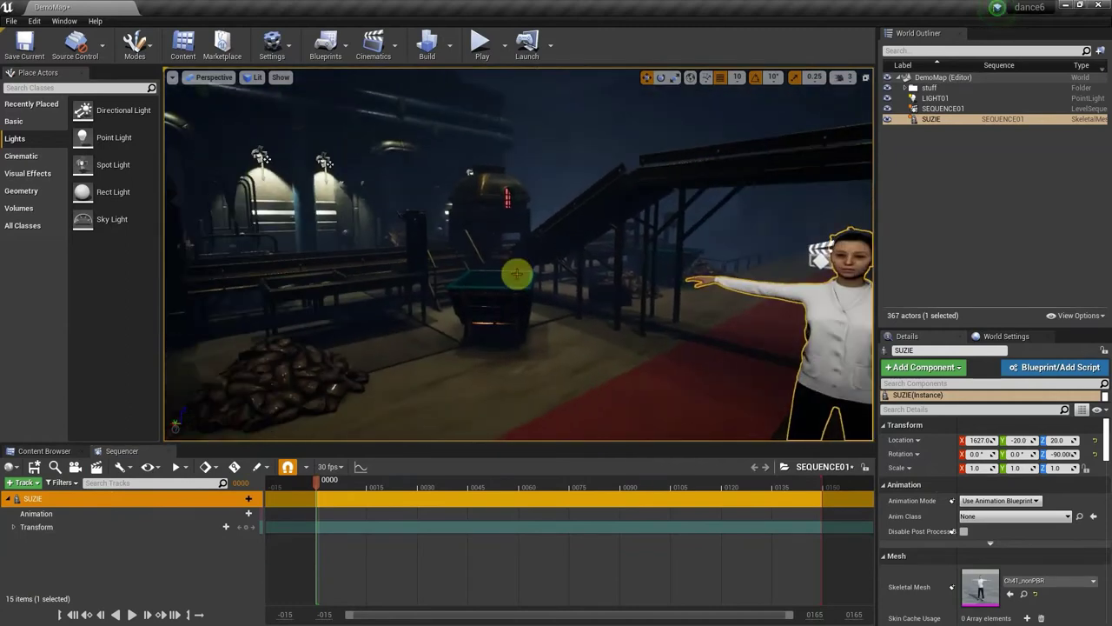
{"action": "left_click", "coordinate": [496, 302]}
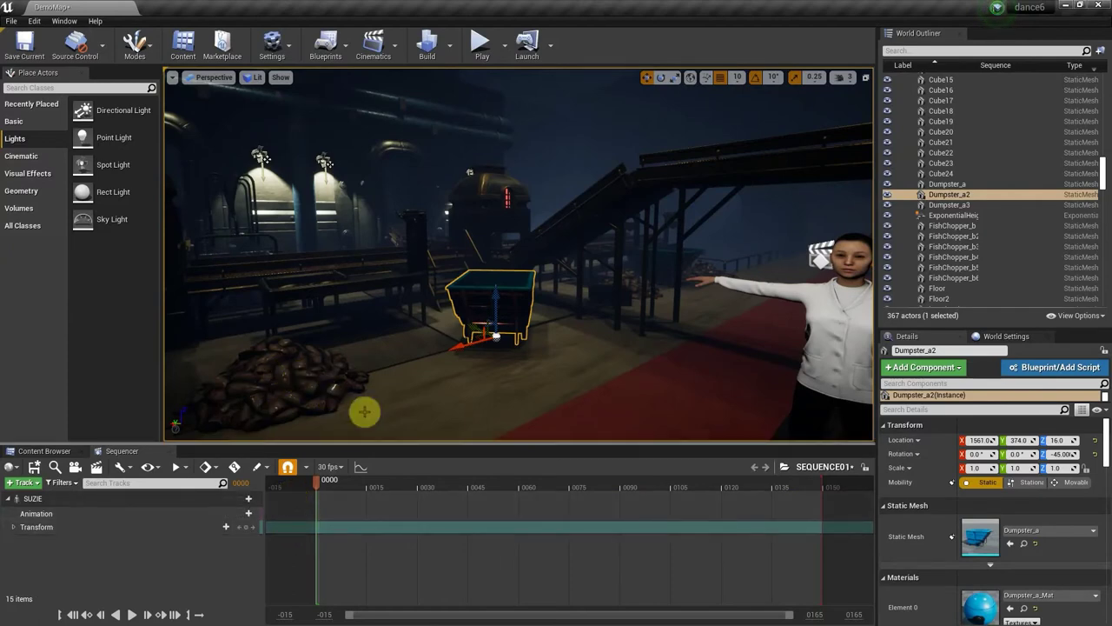
{"action": "right_click_drag", "start_coordinate": [652, 369], "coordinate": [760, 370]}
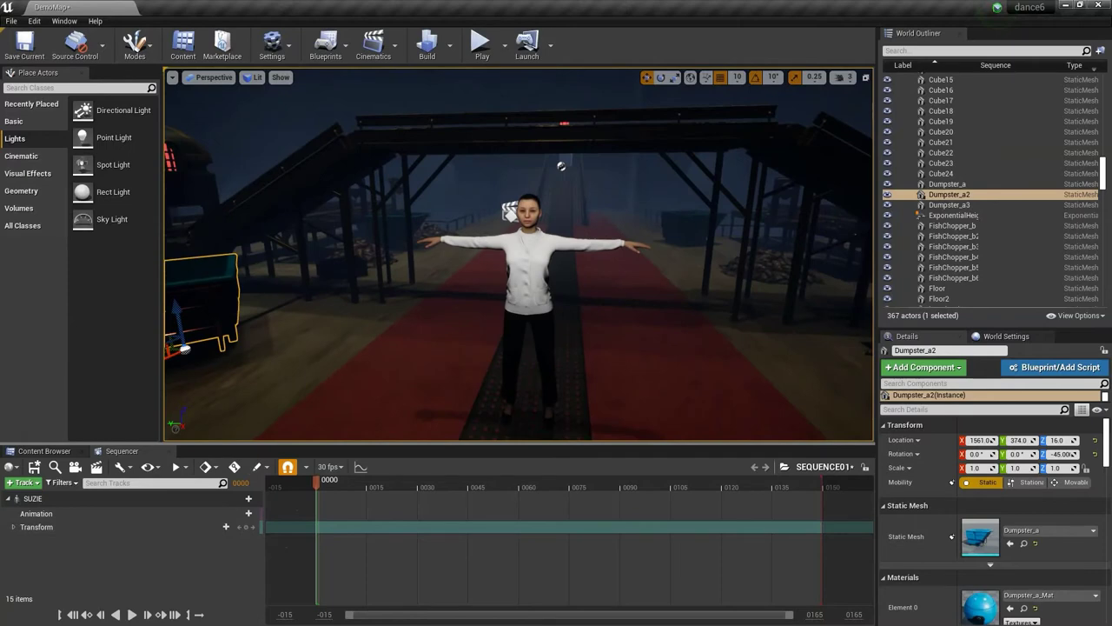
{"action": "right_click_drag", "start_coordinate": [761, 369], "coordinate": [782, 374]}
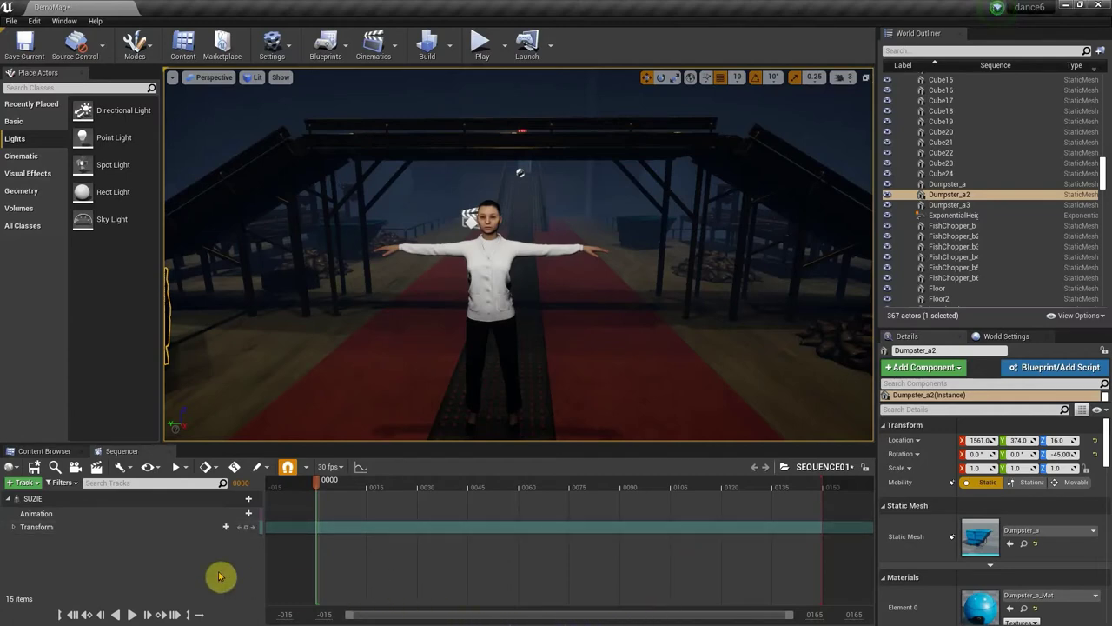
Browse the MyAssets folder, then return to SEQUENCE01's tracks and open the + Track menu
{"action": "left_click", "coordinate": [37, 452]}
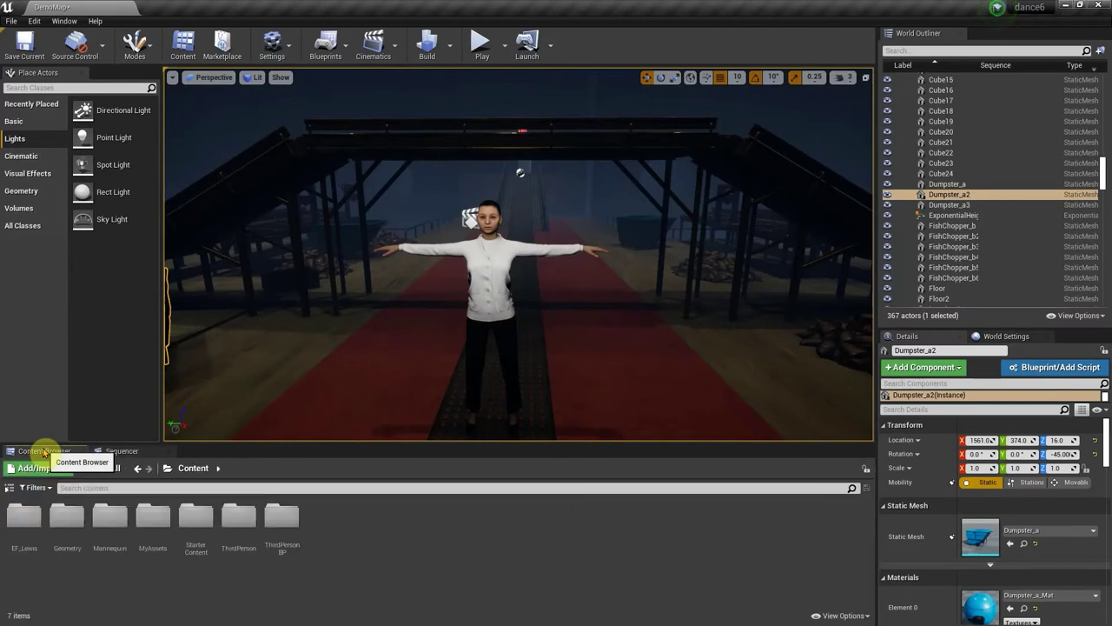
{"action": "double_click", "coordinate": [146, 516]}
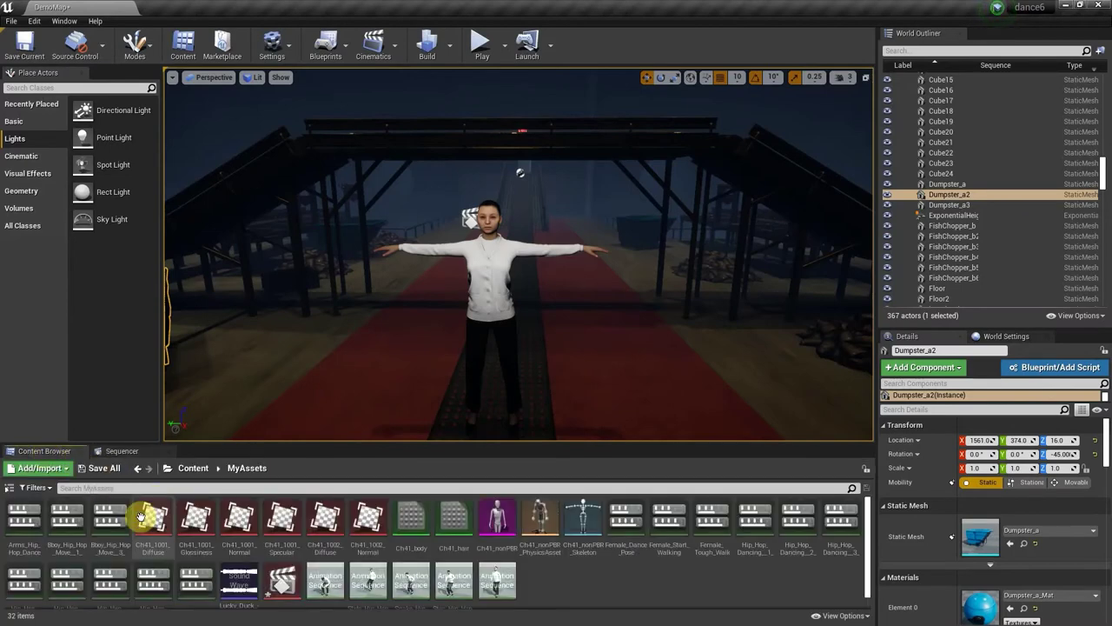
{"action": "scroll", "coordinate": [241, 525], "scroll_direction": "down", "scroll_amount": 1}
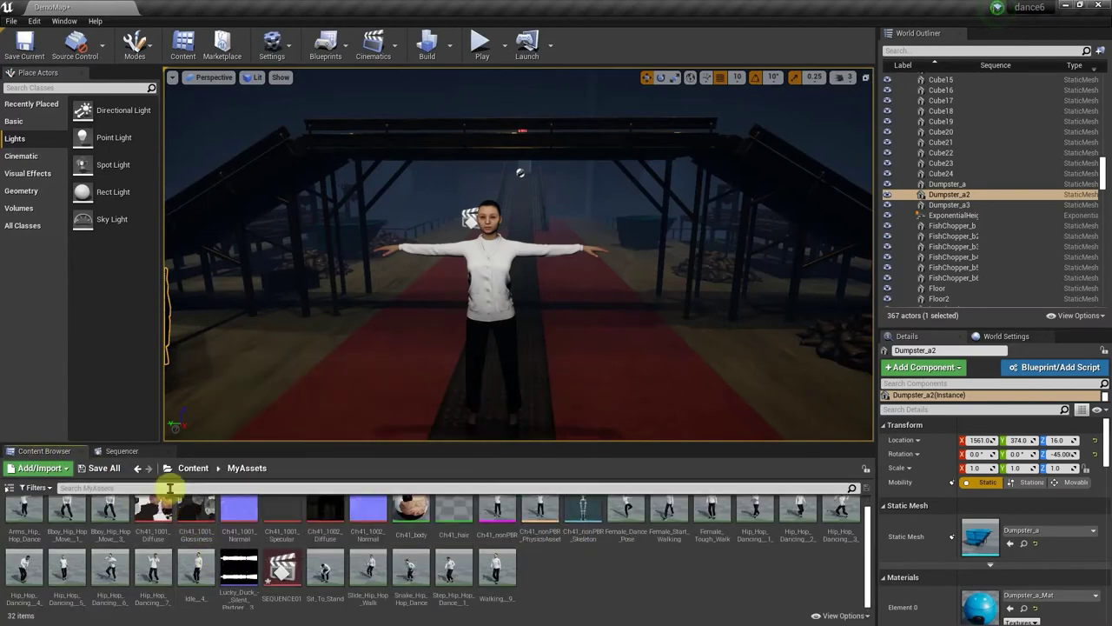
{"action": "left_click", "coordinate": [126, 451]}
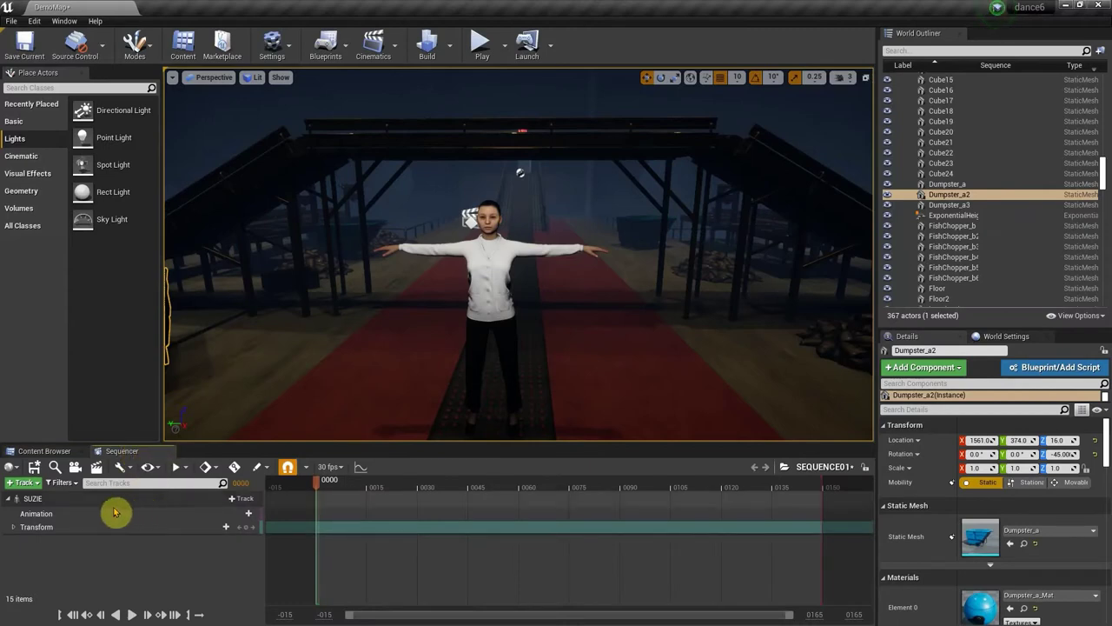
{"action": "left_click", "coordinate": [26, 482]}
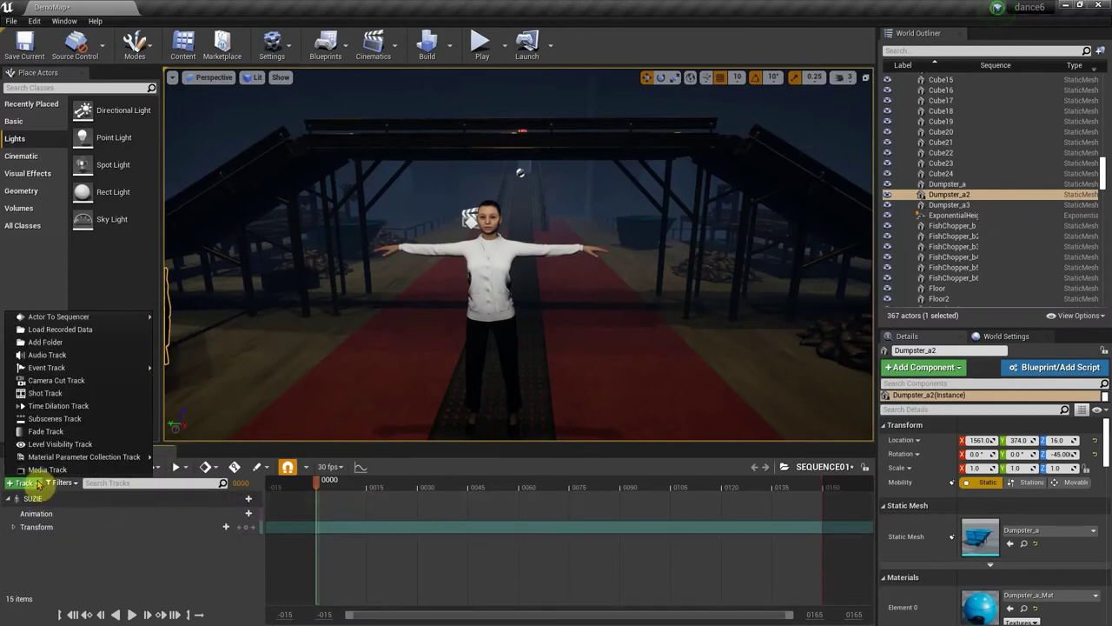
Add an Audio track holding the Lucky_Duck_-_Silent_Partner_3 music clip
{"action": "left_click", "coordinate": [87, 356]}
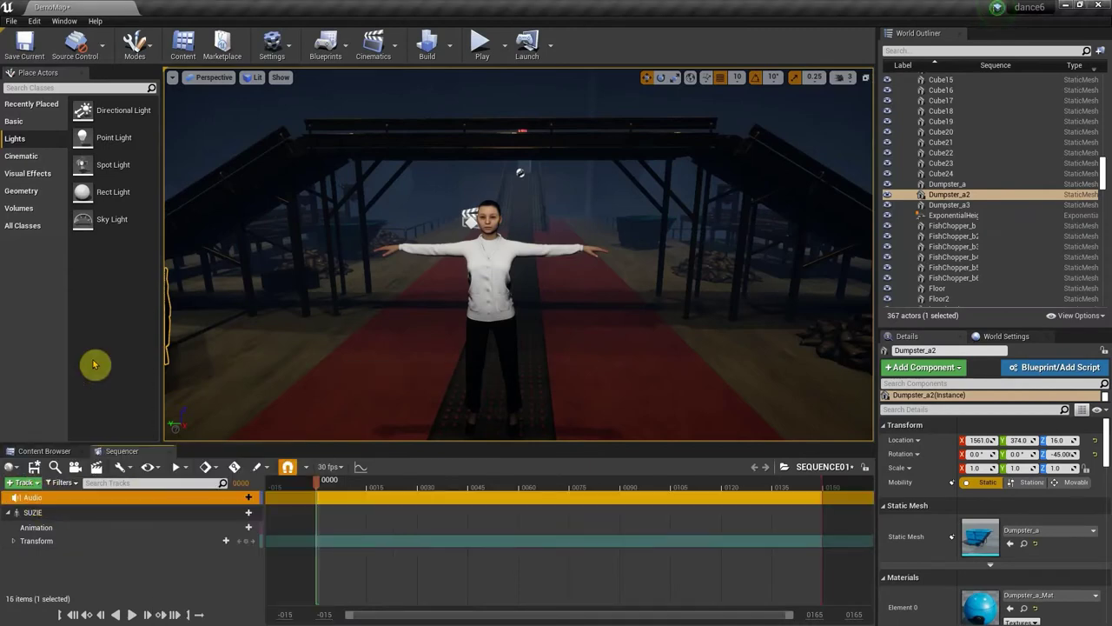
{"action": "left_click", "coordinate": [240, 498]}
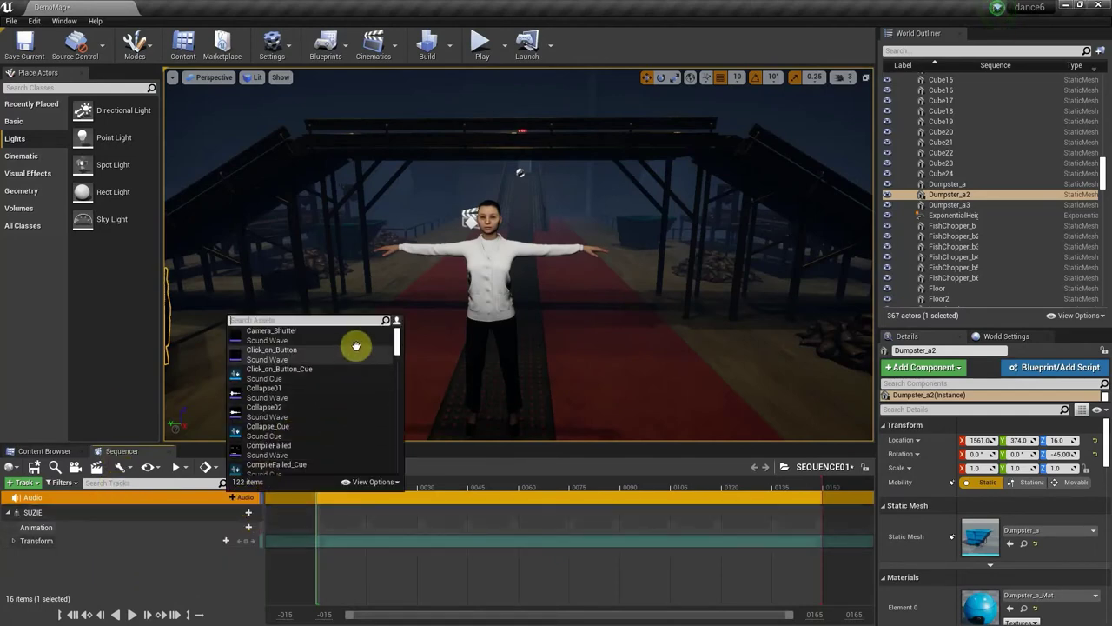
{"action": "left_click_drag", "start_coordinate": [397, 339], "coordinate": [389, 377]}
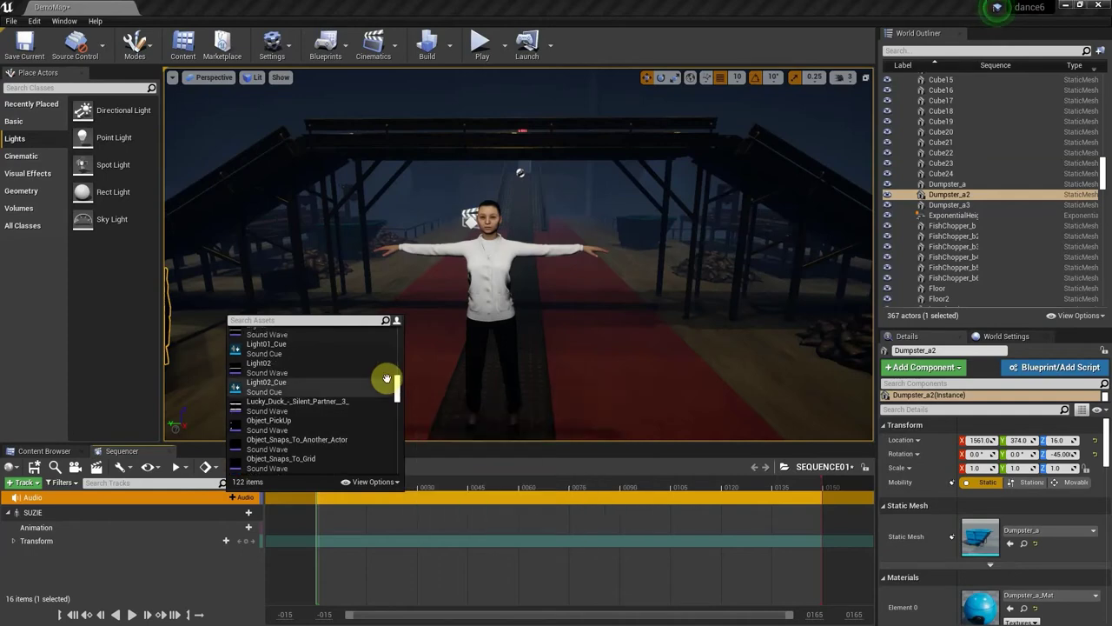
{"action": "left_click", "coordinate": [340, 397]}
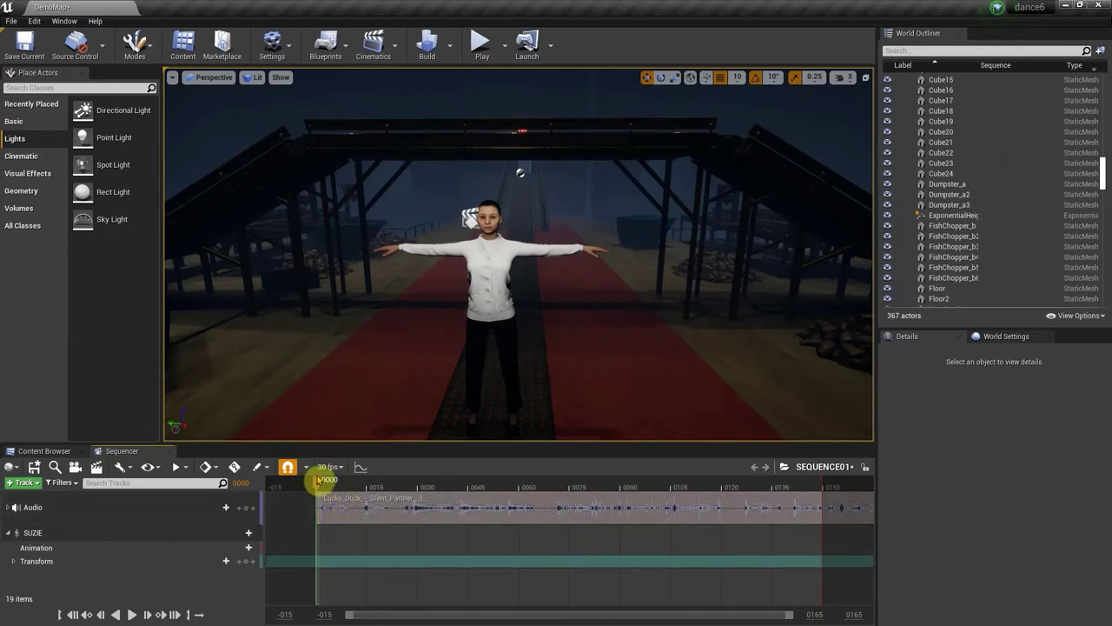
Slide the music clip to start near frame 100, then play and scrub to check timing
{"action": "left_click_drag", "start_coordinate": [316, 483], "coordinate": [644, 496]}
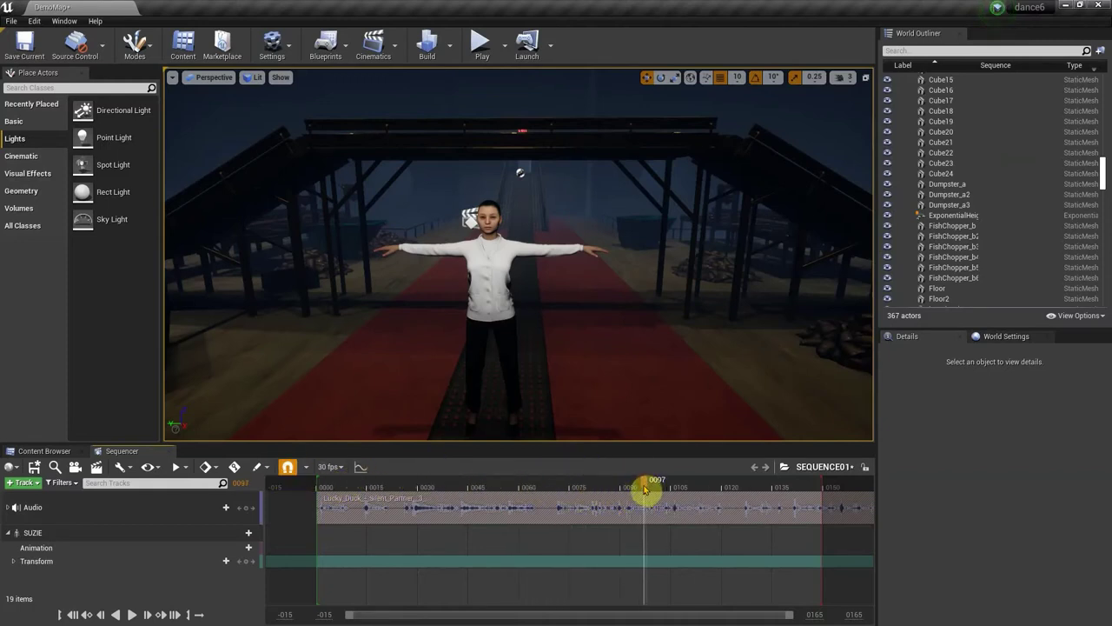
{"action": "left_click_drag", "start_coordinate": [646, 489], "coordinate": [657, 489]}
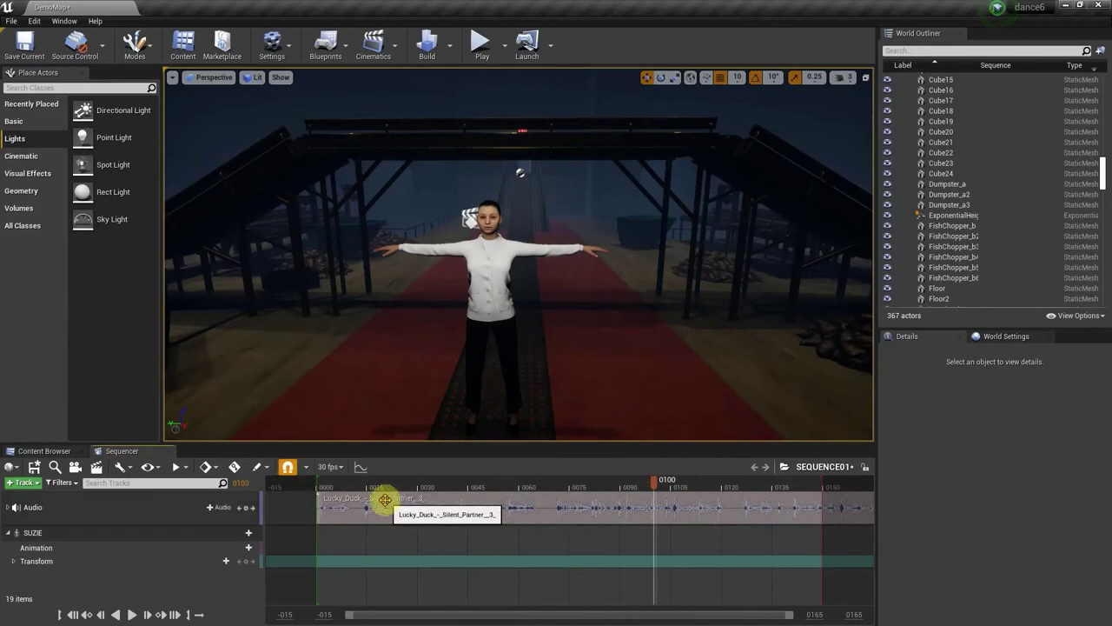
{"action": "left_click_drag", "start_coordinate": [385, 506], "coordinate": [721, 513]}
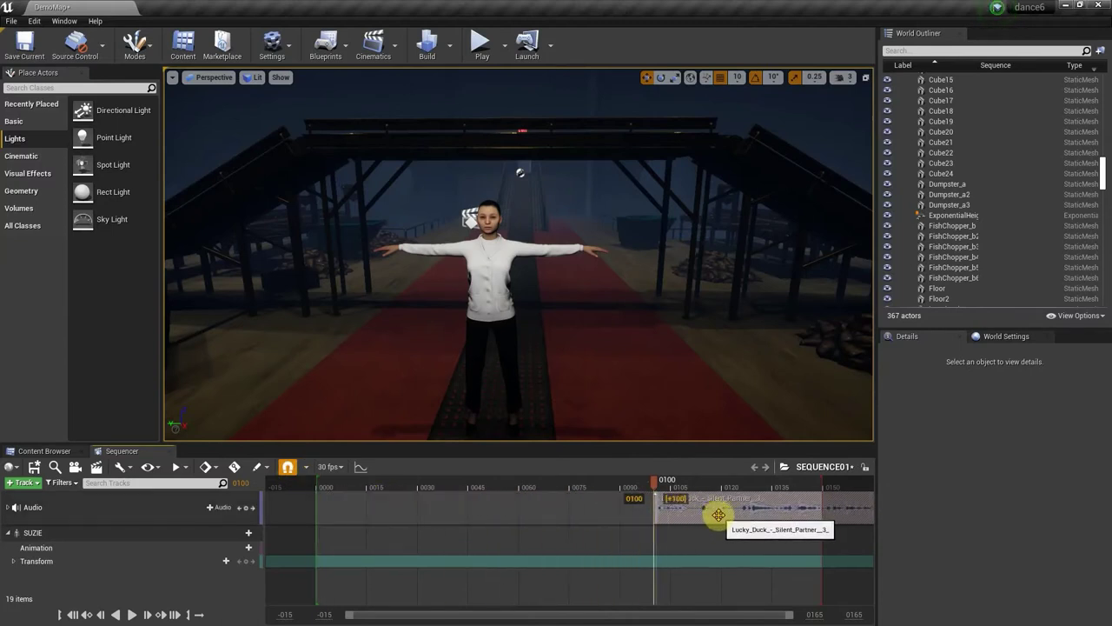
{"action": "left_click", "coordinate": [634, 487]}
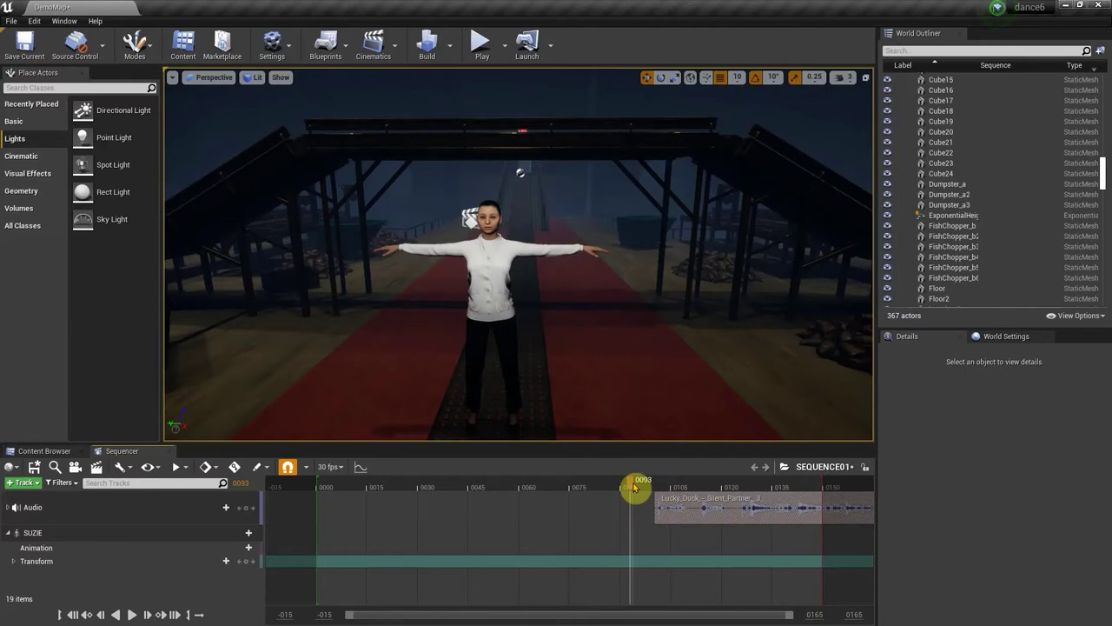
{"action": "key", "text": "space"}
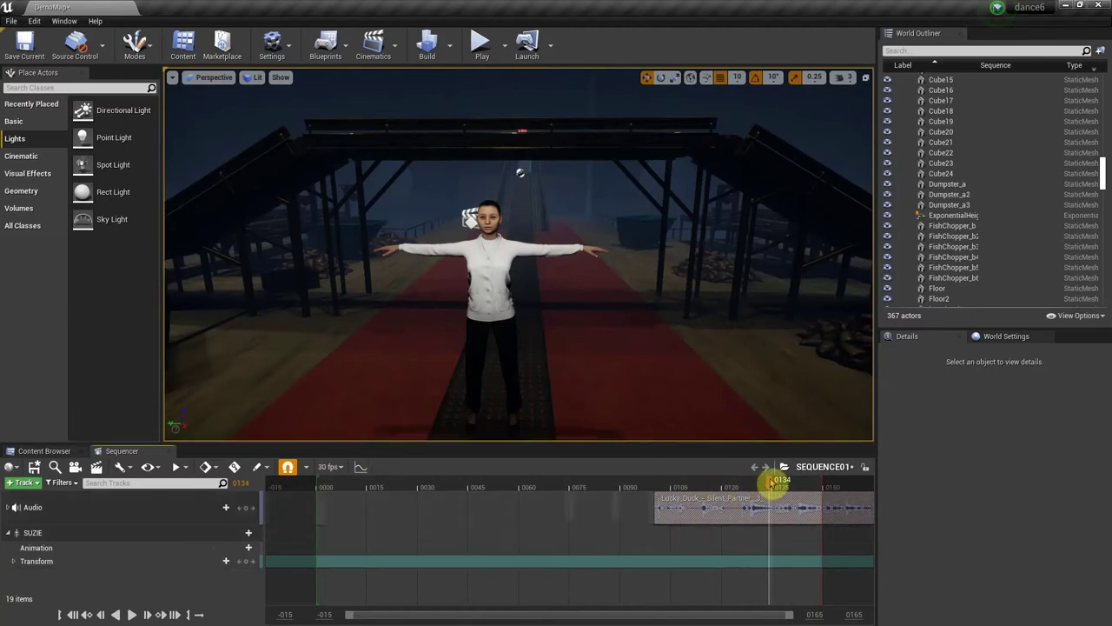
{"action": "left_click_drag", "start_coordinate": [771, 483], "coordinate": [556, 475]}
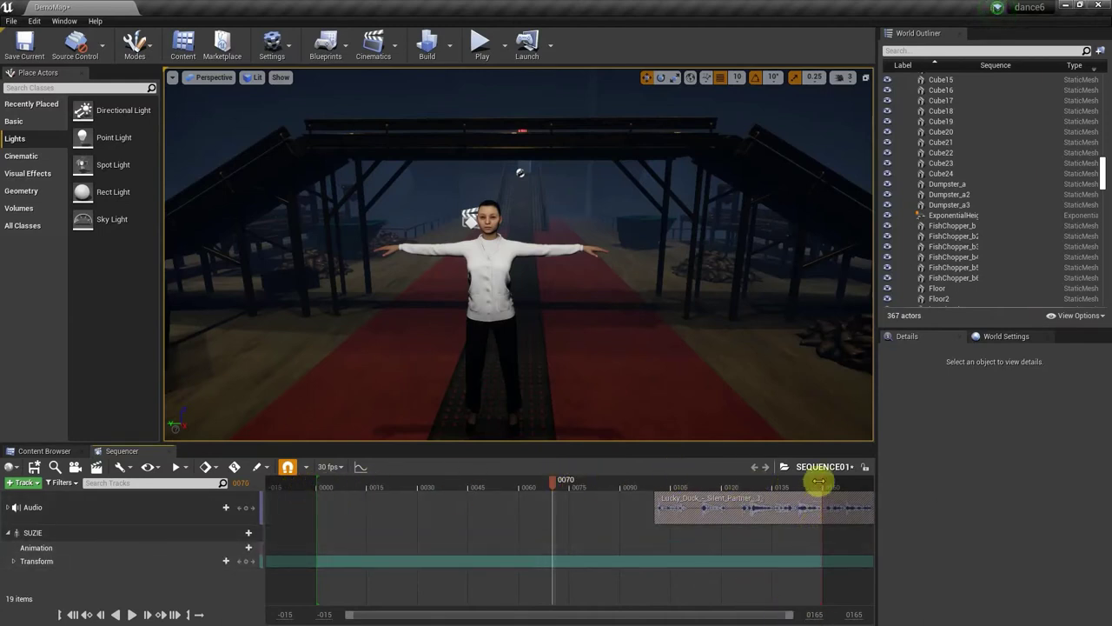
Set the timeline view end to 3700 and push the playback end out to cover the music
{"action": "left_click", "coordinate": [817, 615]}
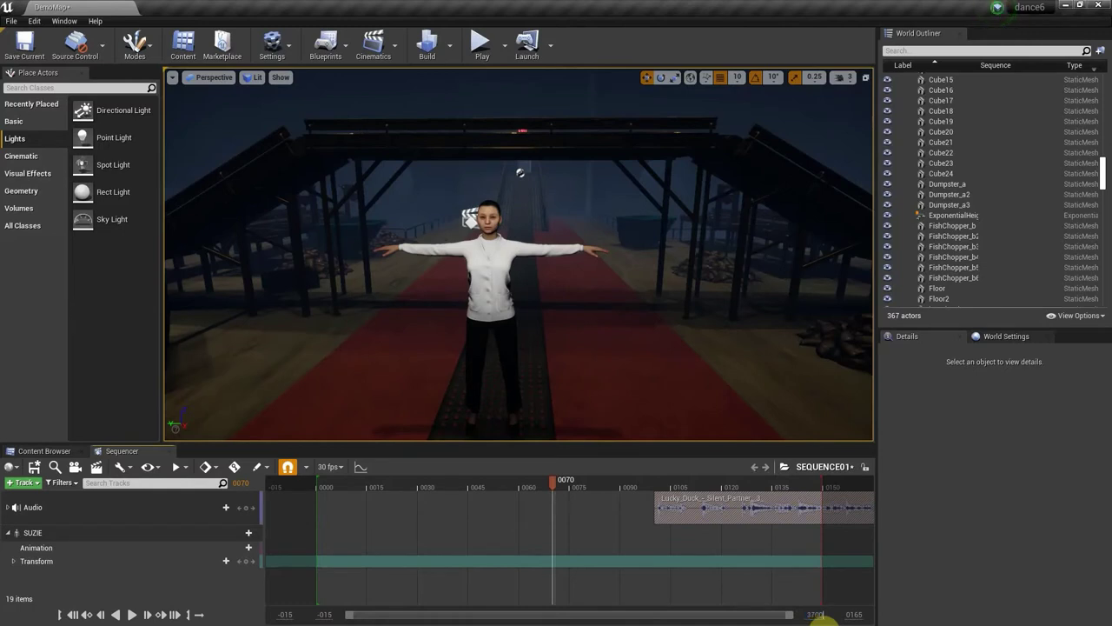
{"action": "key", "text": "Return"}
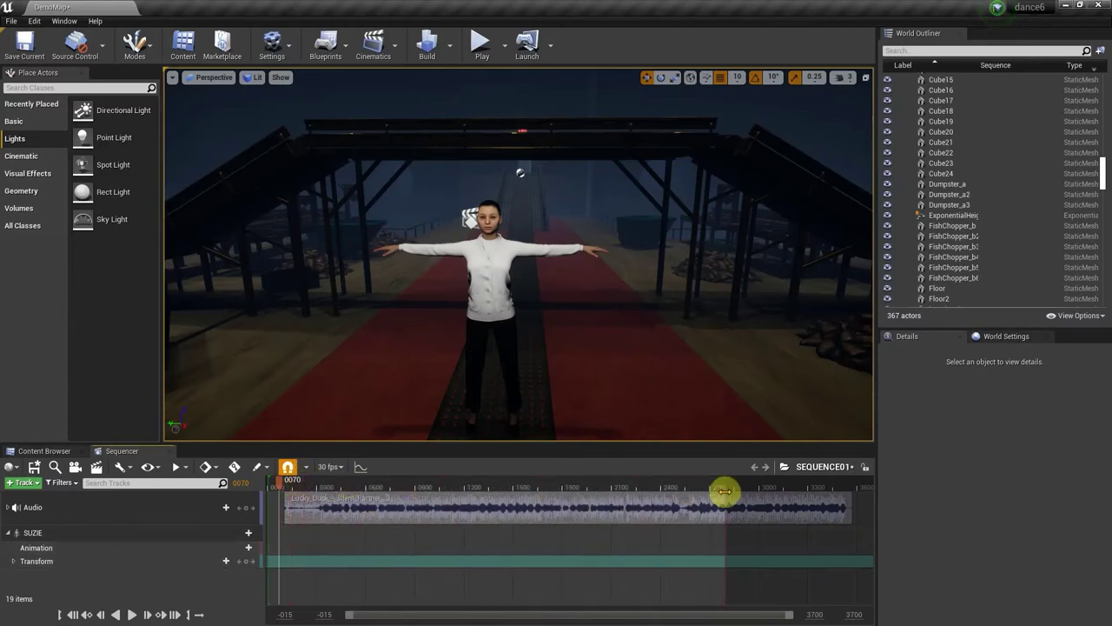
{"action": "left_click_drag", "start_coordinate": [856, 501], "coordinate": [875, 505]}
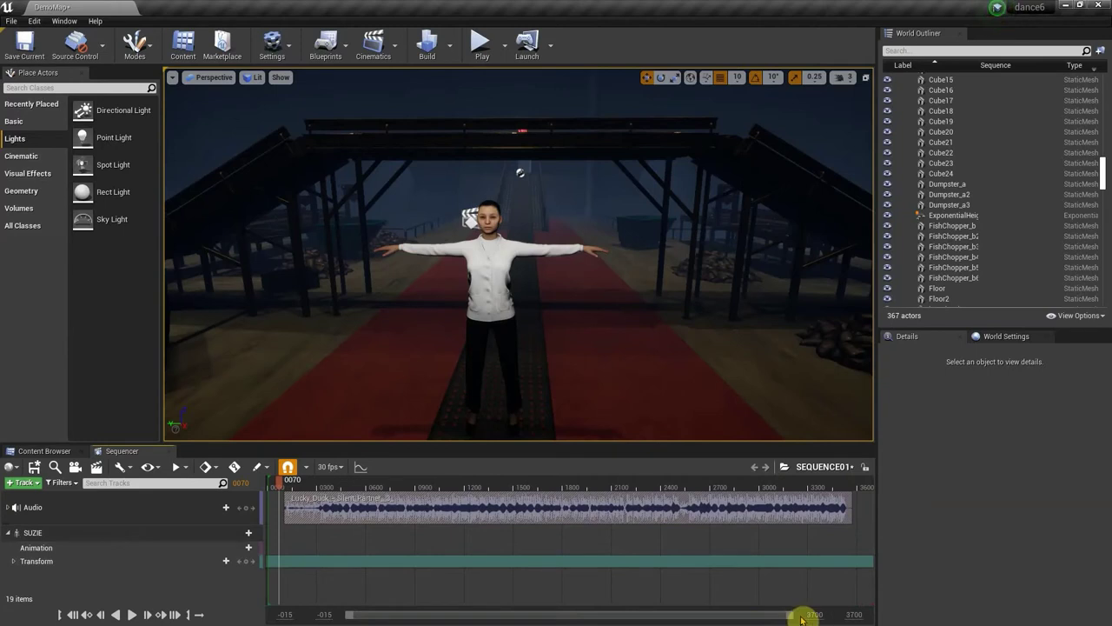
{"action": "left_click_drag", "start_coordinate": [791, 617], "coordinate": [680, 619]}
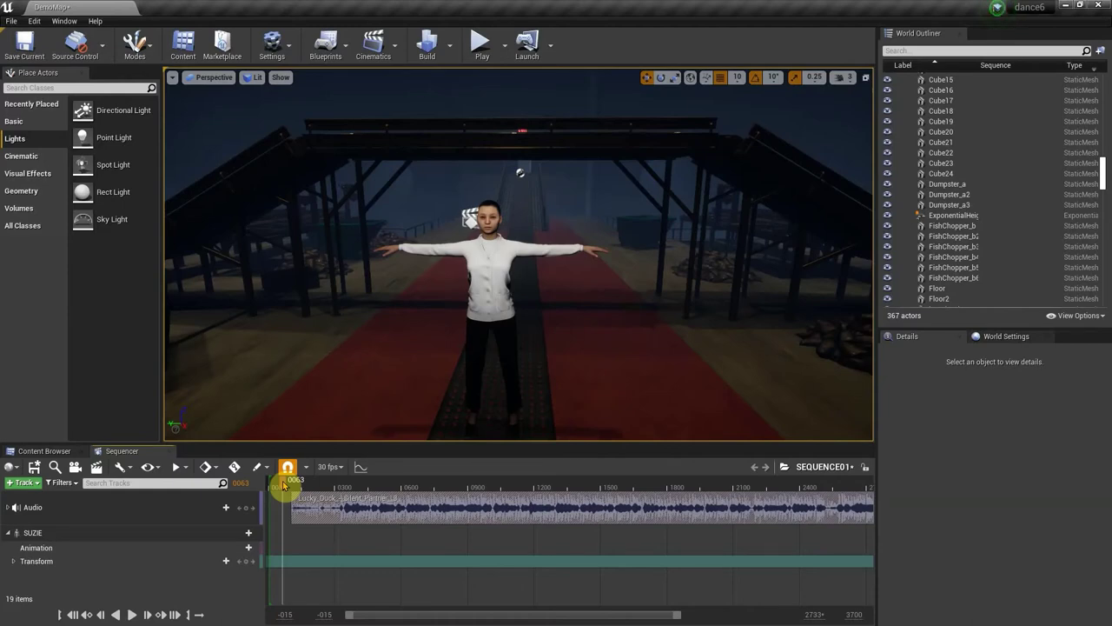
Play with the music marking beats A–E, stop at frame 1251, and enlarge the Sequencer panel
{"action": "key", "text": "space"}
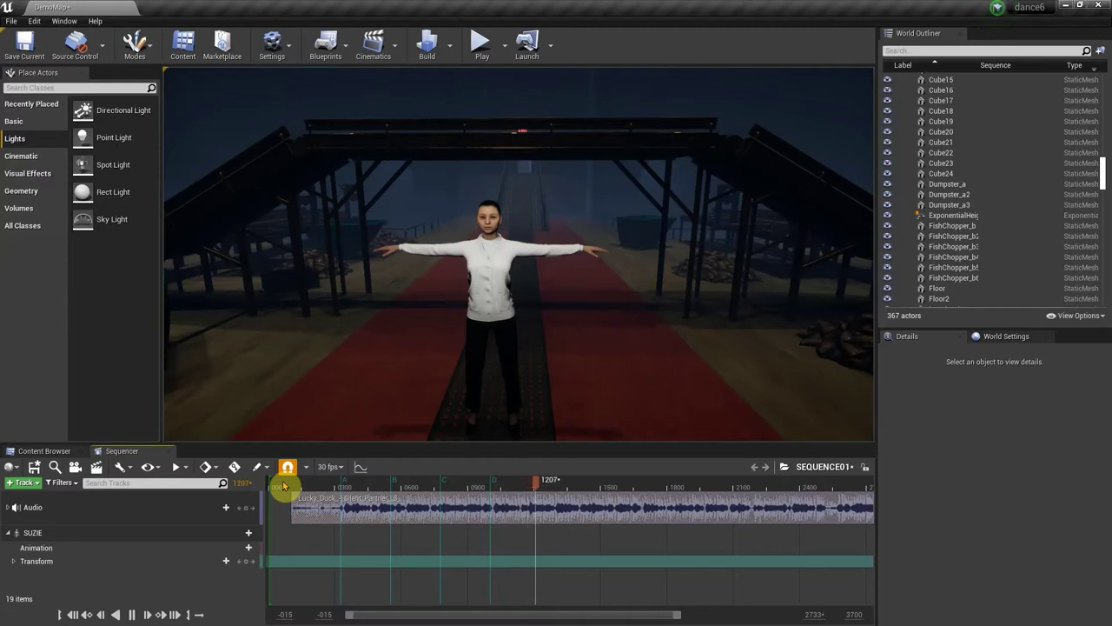
{"action": "key", "text": "space"}
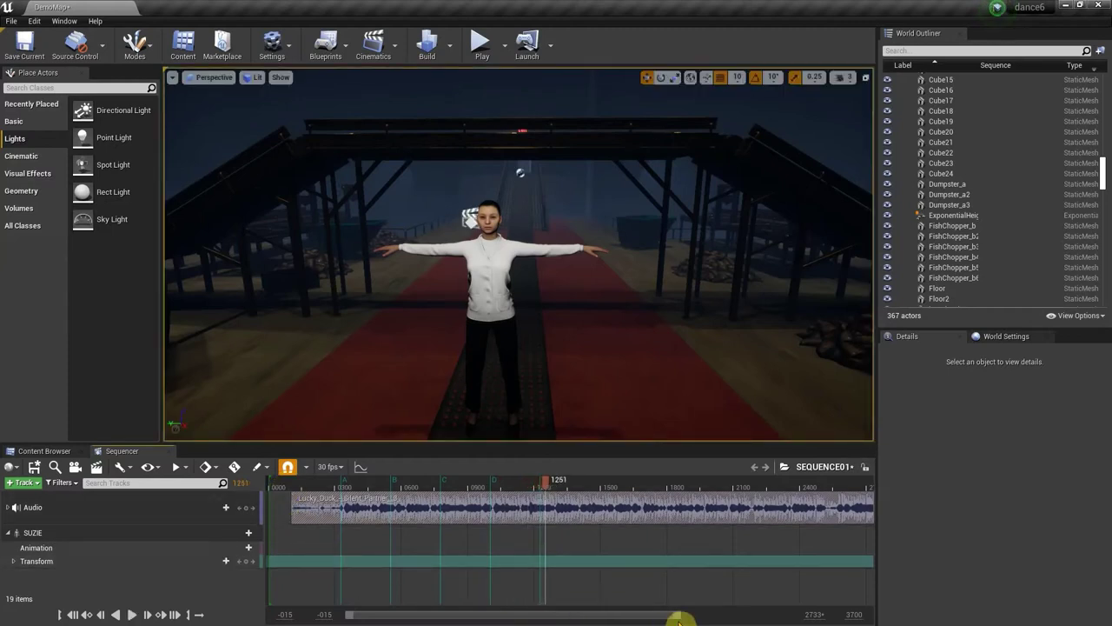
{"action": "left_click_drag", "start_coordinate": [678, 618], "coordinate": [517, 556]}
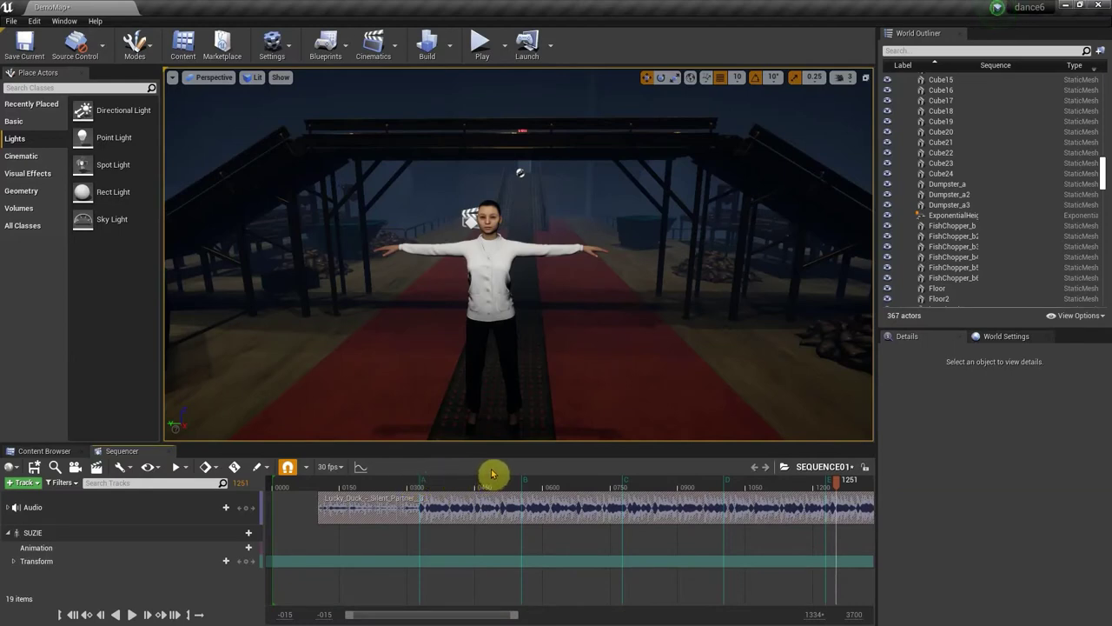
{"action": "left_click_drag", "start_coordinate": [486, 484], "coordinate": [474, 506]}
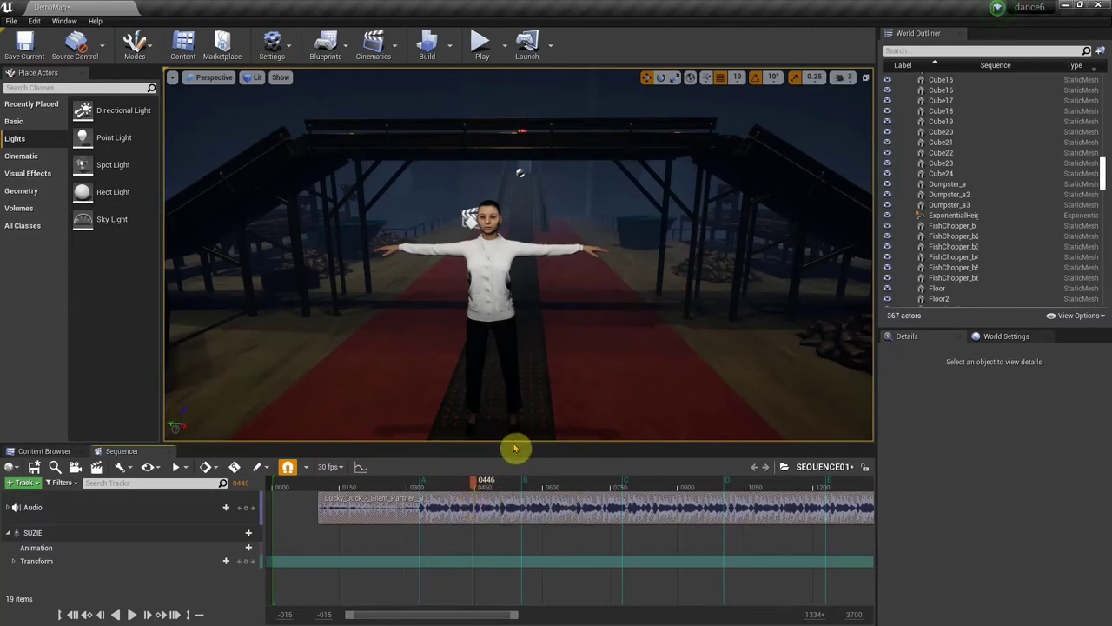
{"action": "left_click_drag", "start_coordinate": [513, 444], "coordinate": [477, 379]}
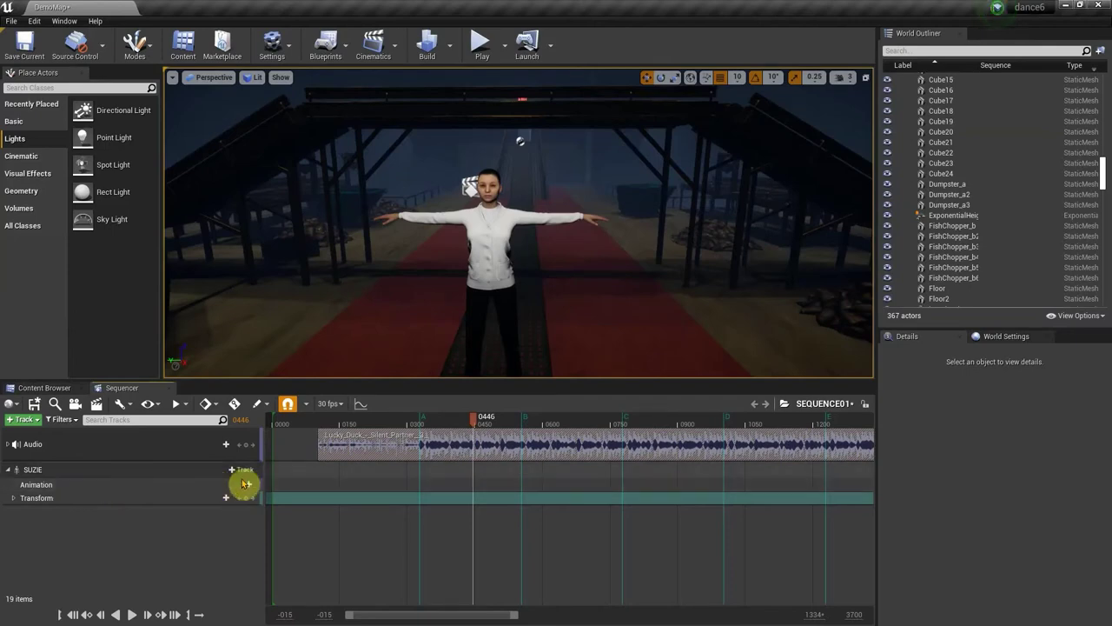
Add a Hip_Hop_Dancing_1 animation clip to SUZIE around frame 846
{"action": "left_click_drag", "start_coordinate": [474, 422], "coordinate": [655, 425]}
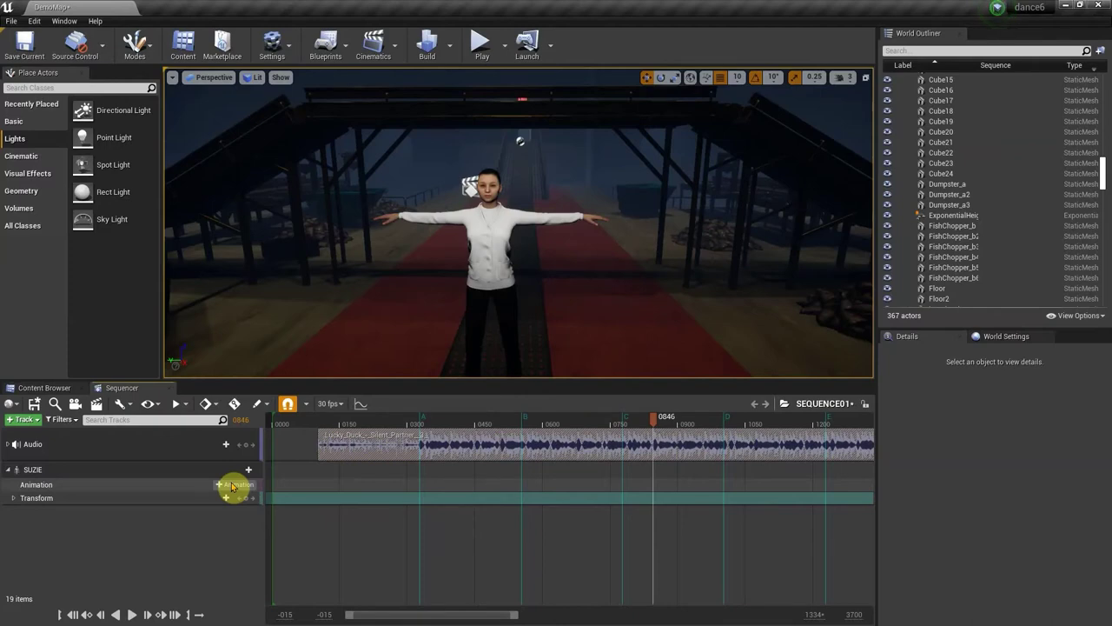
{"action": "left_click", "coordinate": [231, 485]}
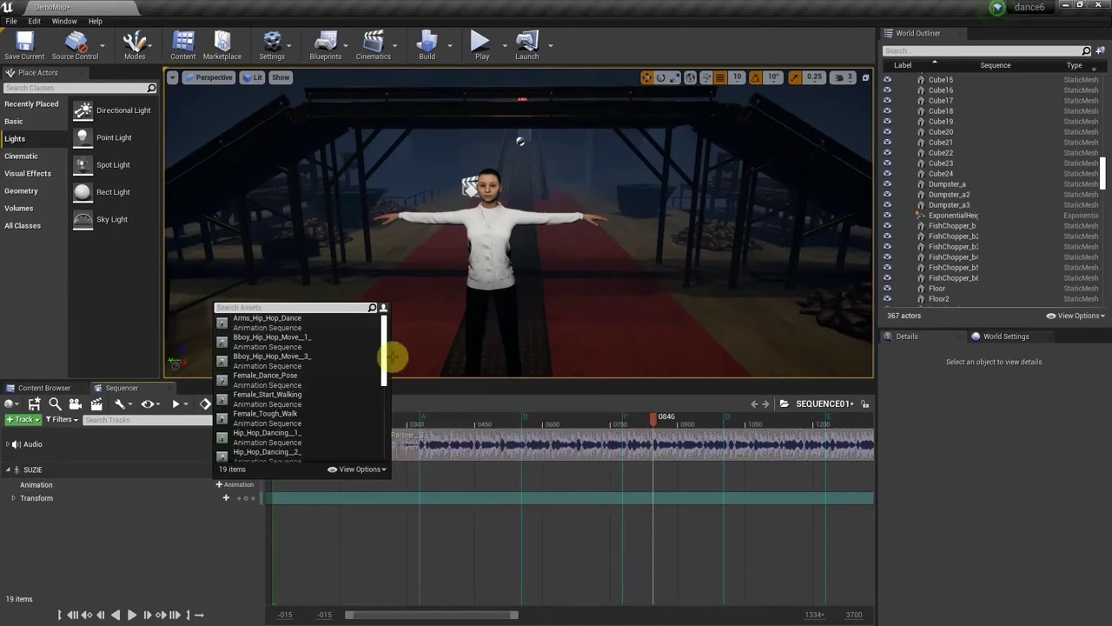
{"action": "left_click_drag", "start_coordinate": [385, 358], "coordinate": [383, 396]}
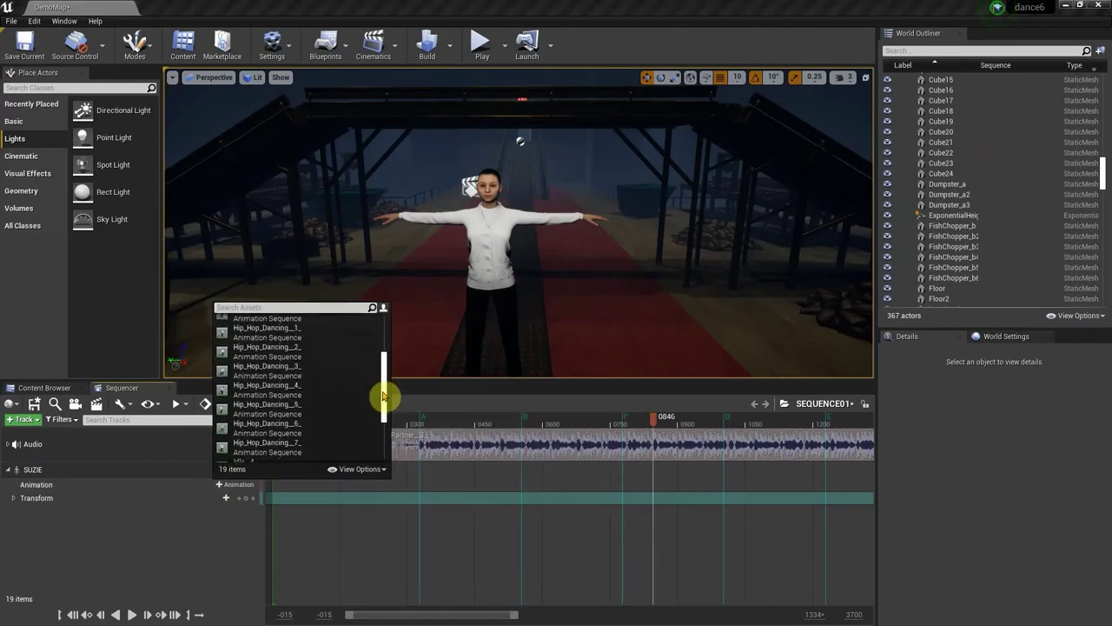
{"action": "left_click", "coordinate": [304, 329]}
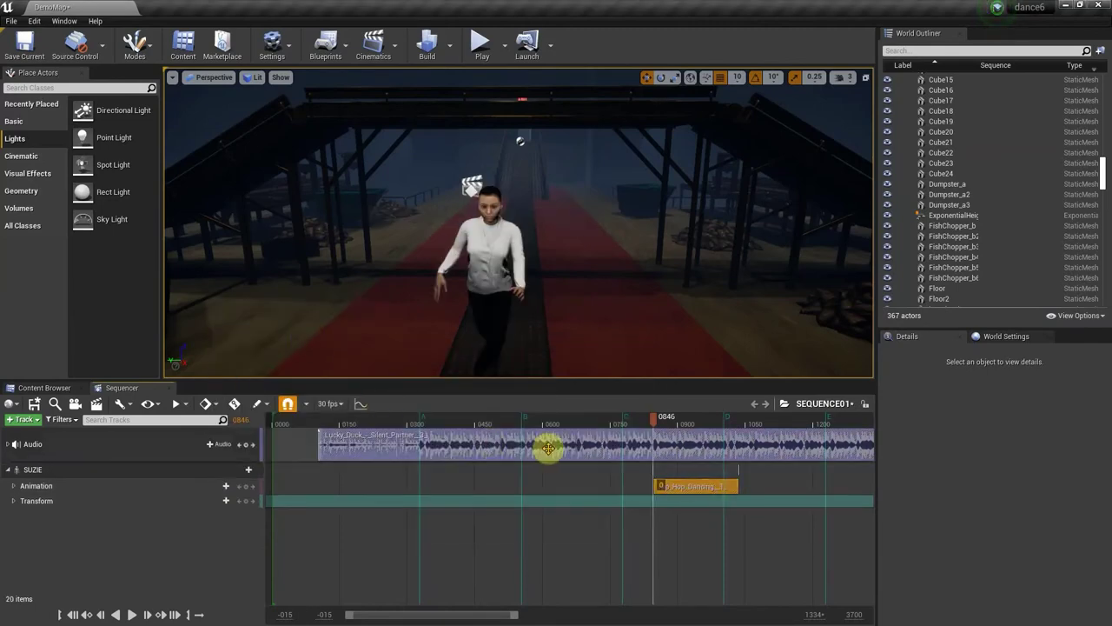
Add Hip_Hop_Dancing_2 to SUZIE at frame 1062 and scrub through it to the end
{"action": "left_click_drag", "start_coordinate": [653, 417], "coordinate": [753, 433]}
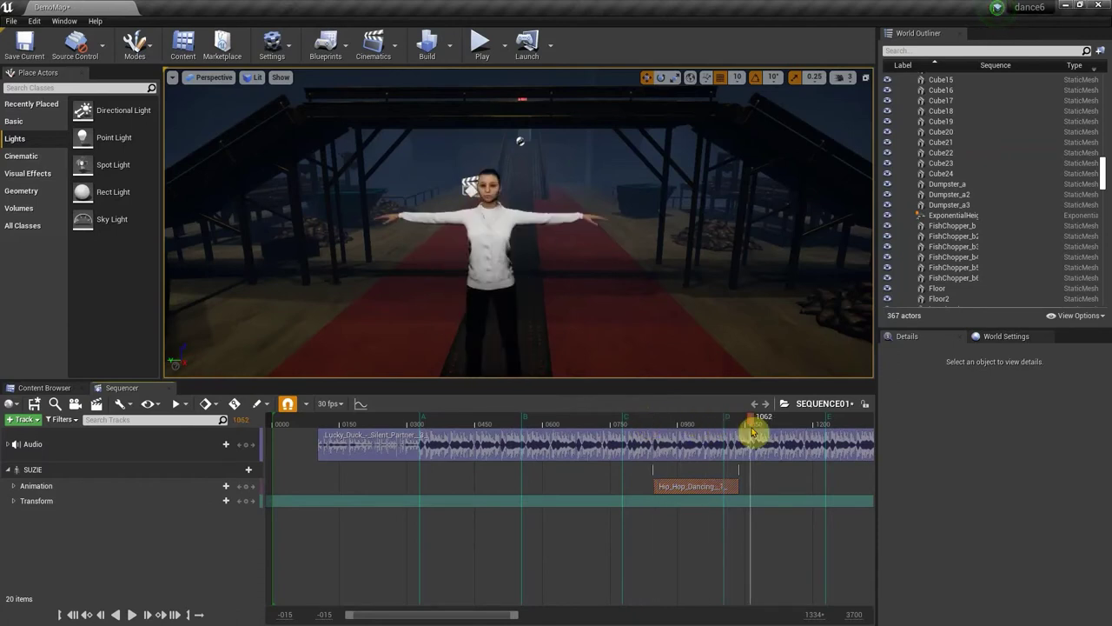
{"action": "left_click", "coordinate": [228, 486]}
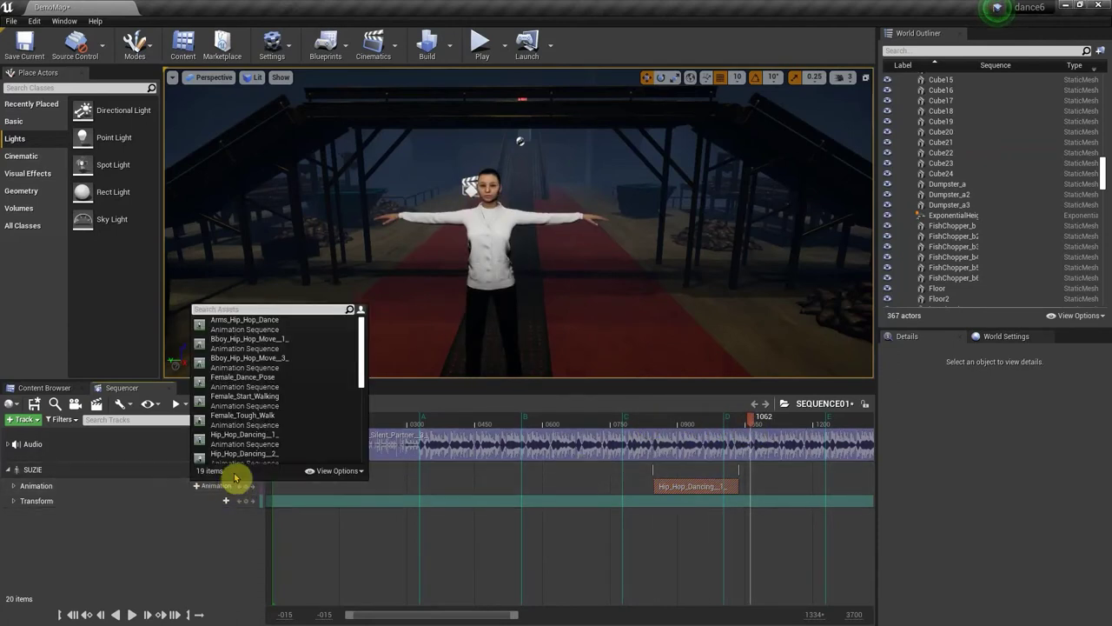
{"action": "scroll", "coordinate": [273, 408], "scroll_direction": "down", "scroll_amount": 1}
{"action": "left_click", "coordinate": [276, 419]}
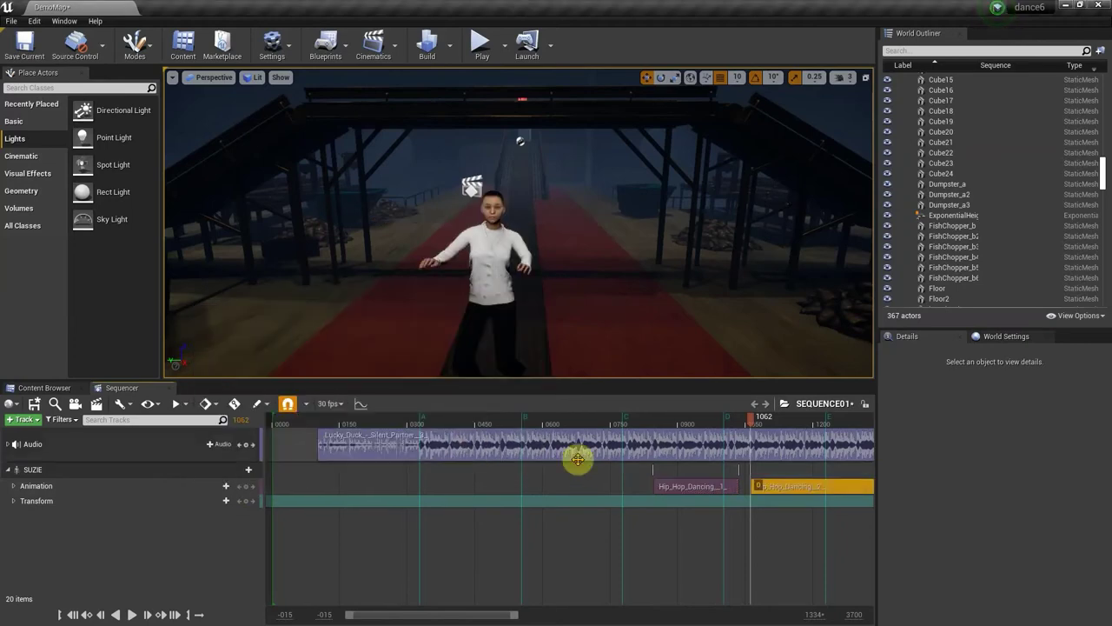
{"action": "left_click_drag", "start_coordinate": [744, 417], "coordinate": [913, 446]}
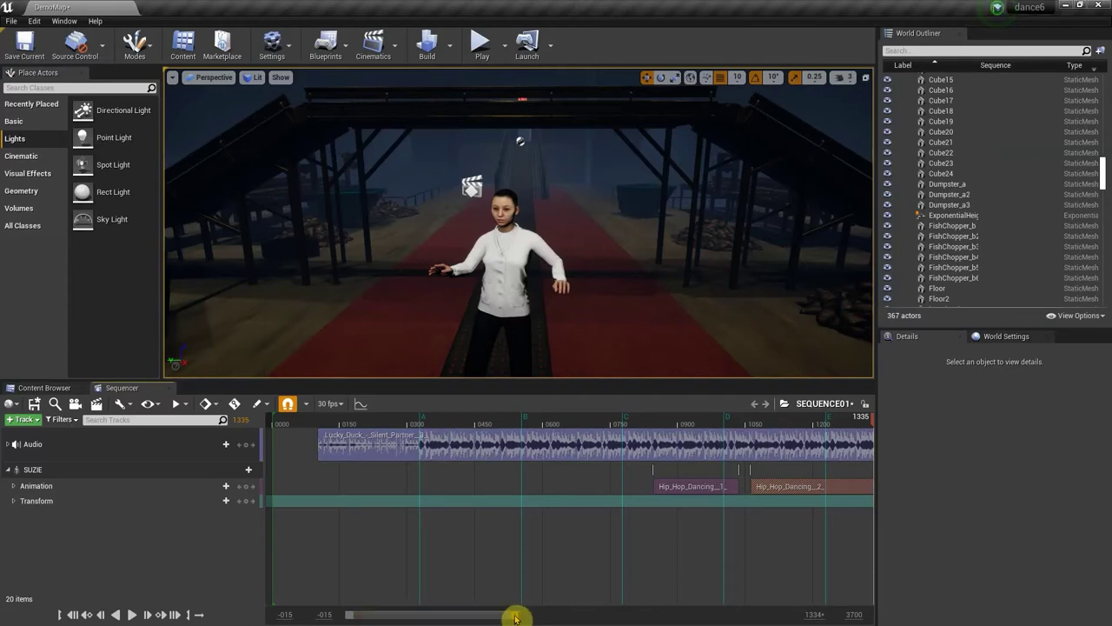
{"action": "left_click_drag", "start_coordinate": [517, 617], "coordinate": [557, 615]}
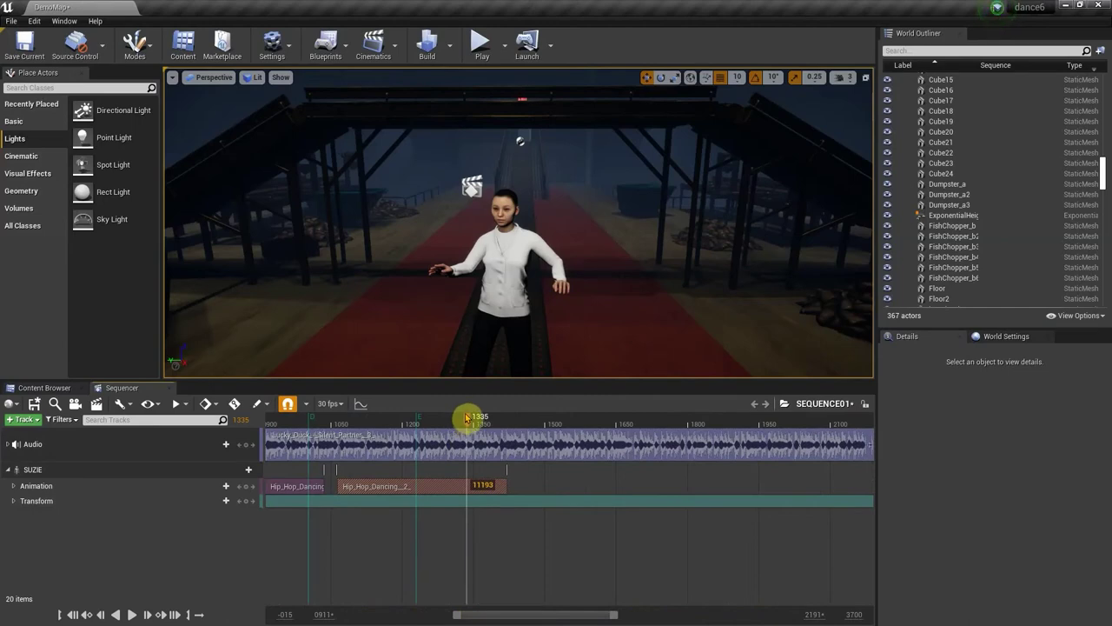
Add Hip_Hop_Dancing_3 to SUZIE's Animation track just after the previous dance ends
{"action": "left_click_drag", "start_coordinate": [467, 418], "coordinate": [524, 422]}
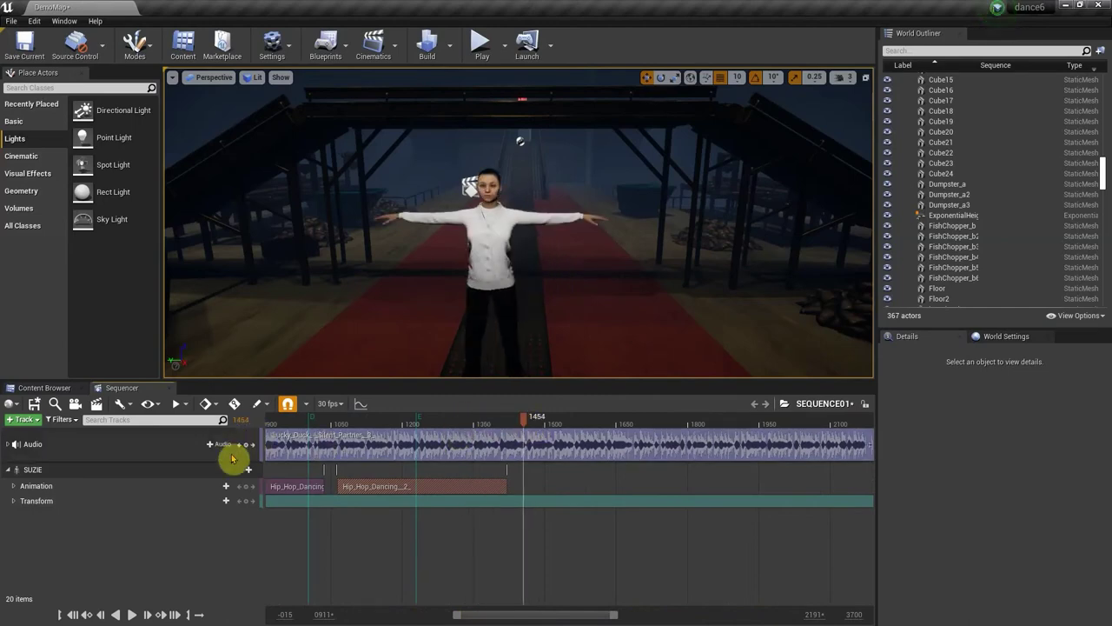
{"action": "left_click", "coordinate": [224, 486]}
{"action": "scroll", "coordinate": [247, 419], "scroll_direction": "down", "scroll_amount": 3}
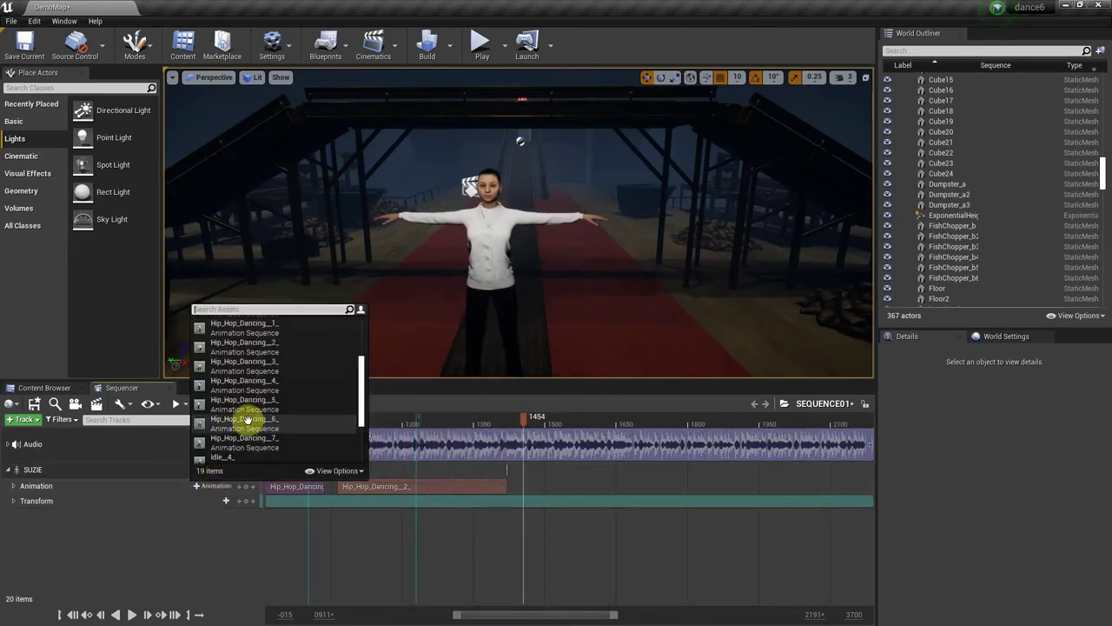
{"action": "mouse_move", "coordinate": [280, 363]}
{"action": "scroll", "coordinate": [278, 345], "scroll_direction": "down", "scroll_amount": 1}
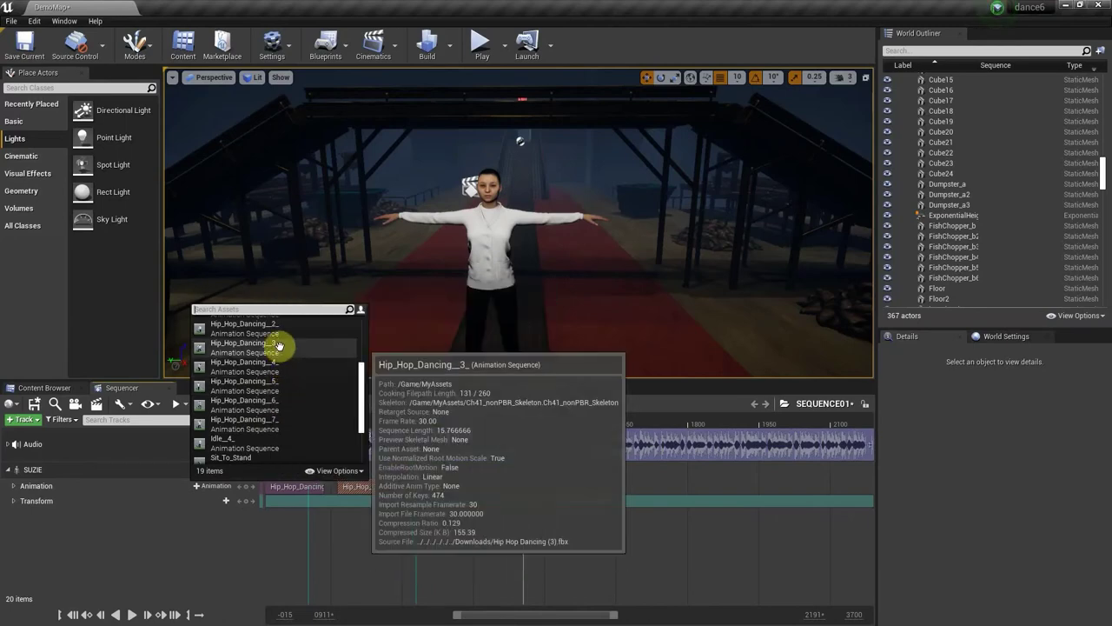
{"action": "left_click", "coordinate": [278, 345]}
Add Hip_Hop_Dancing_4_ at the third dance's end, then switch to the Epic Games Launcher
{"action": "left_click_drag", "start_coordinate": [496, 616], "coordinate": [527, 618]}
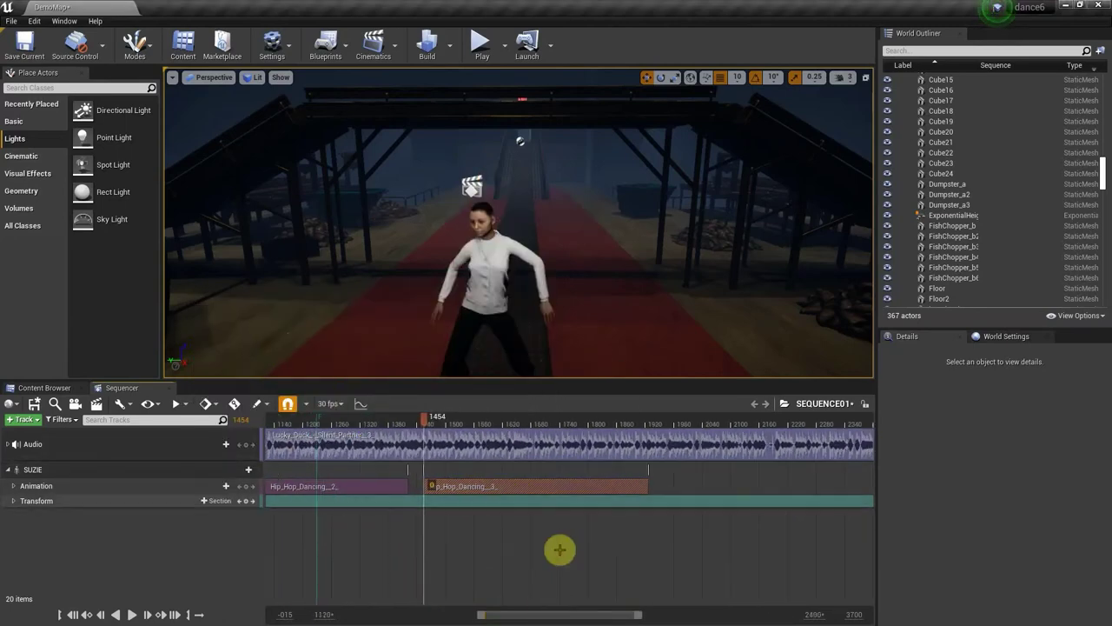
{"action": "left_click", "coordinate": [661, 426]}
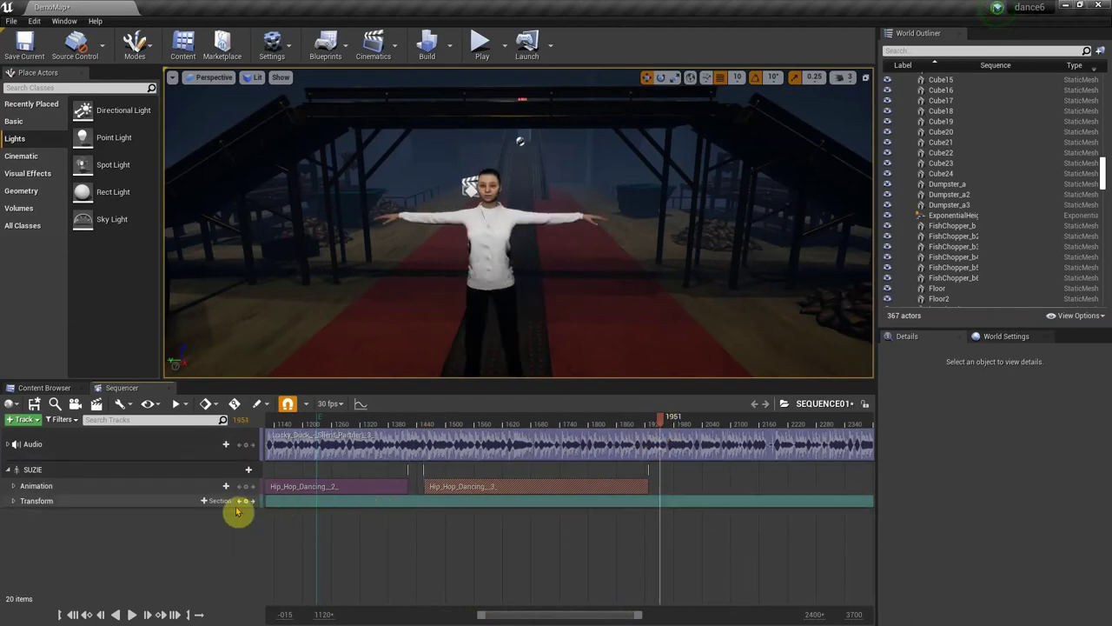
{"action": "left_click", "coordinate": [209, 486]}
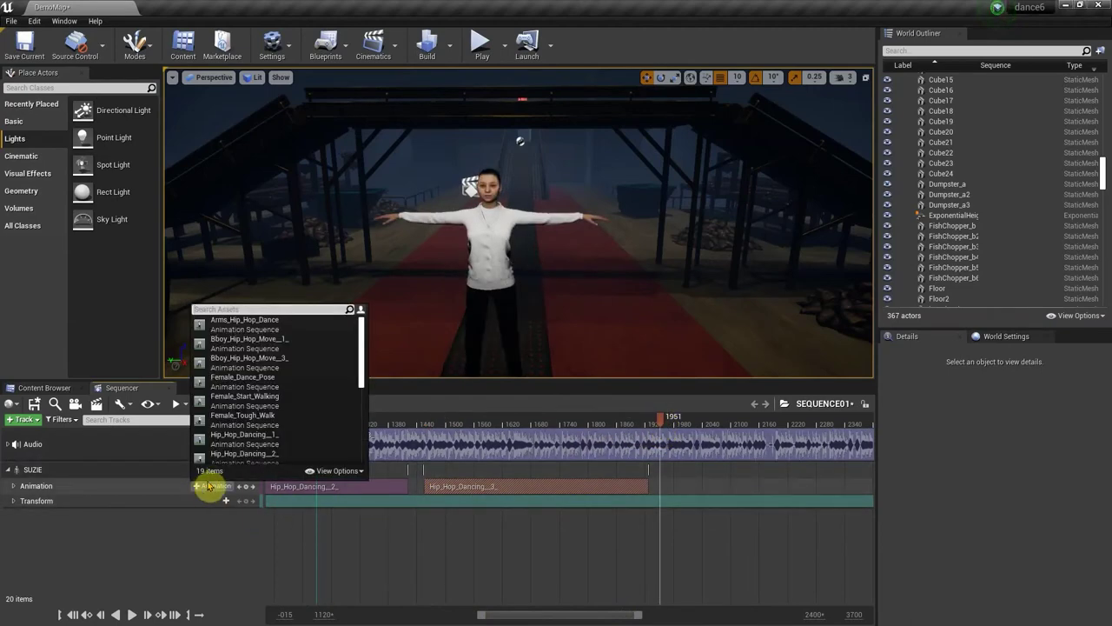
{"action": "scroll", "coordinate": [291, 417], "scroll_direction": "down", "scroll_amount": 3}
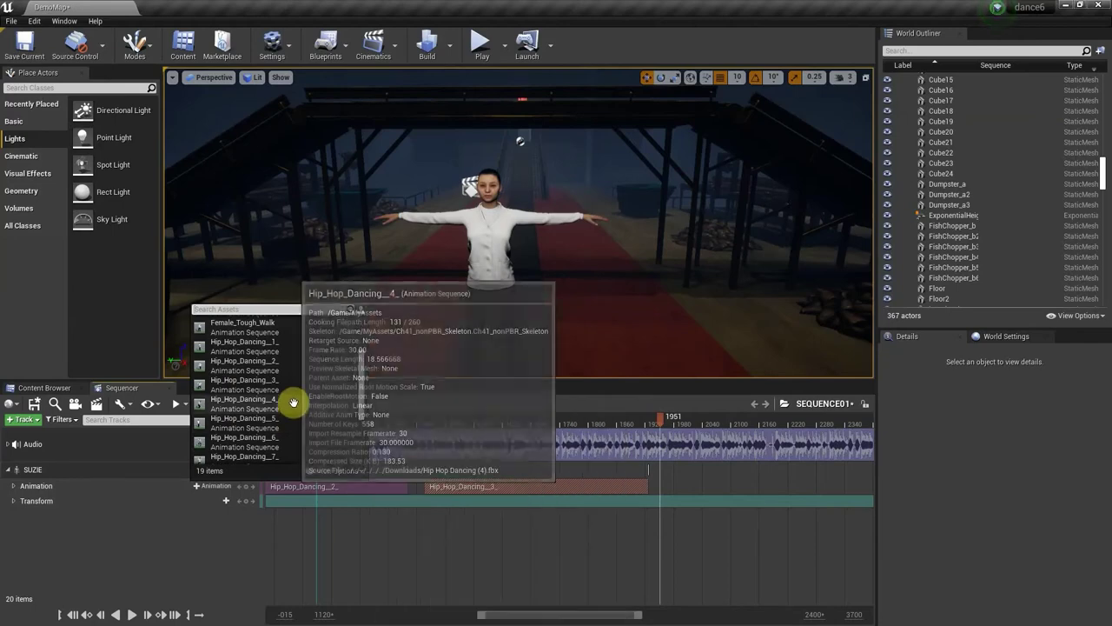
{"action": "left_click", "coordinate": [293, 403]}
{"action": "key", "text": "alt+Tab"}
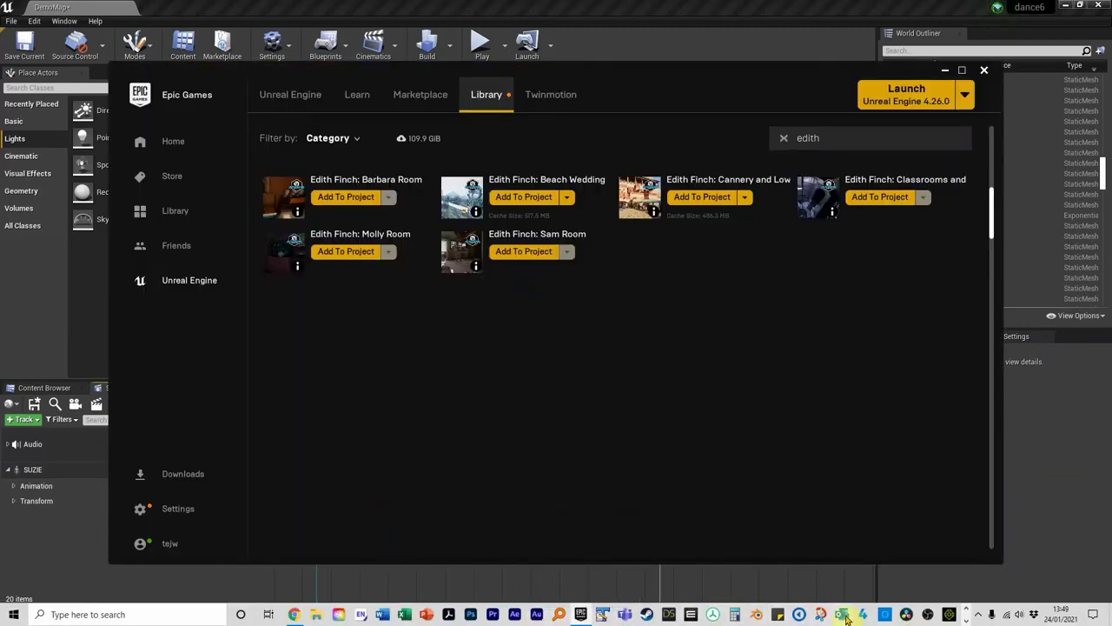
Back in SEQUENCE01, play the sequence from frame 1165 to preview the dances with the music
{"action": "left_click", "coordinate": [817, 582]}
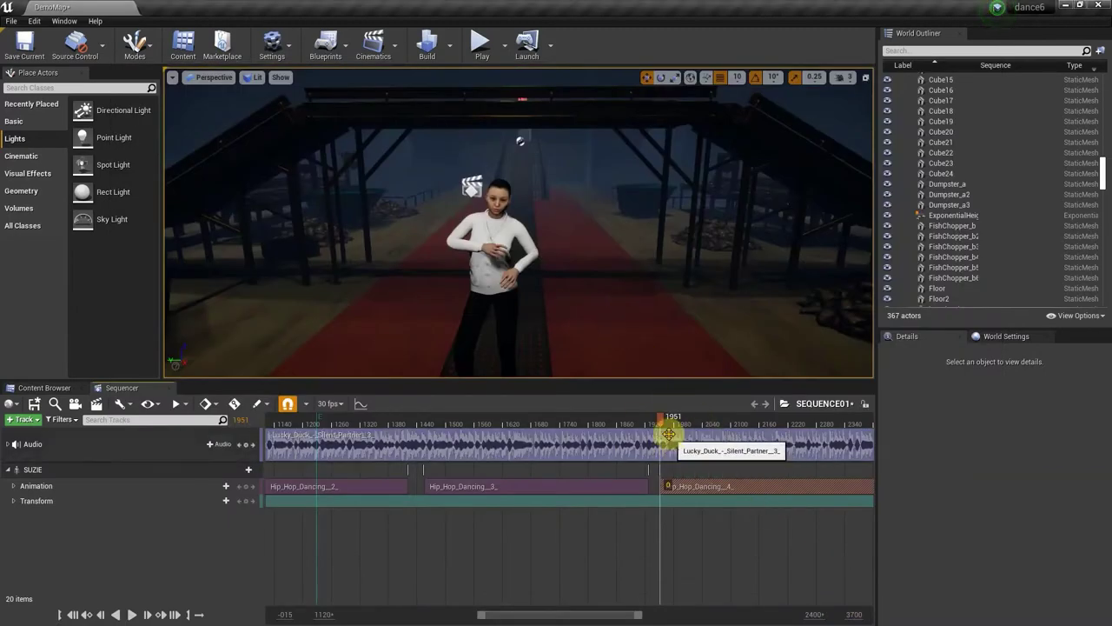
{"action": "left_click_drag", "start_coordinate": [660, 420], "coordinate": [287, 423]}
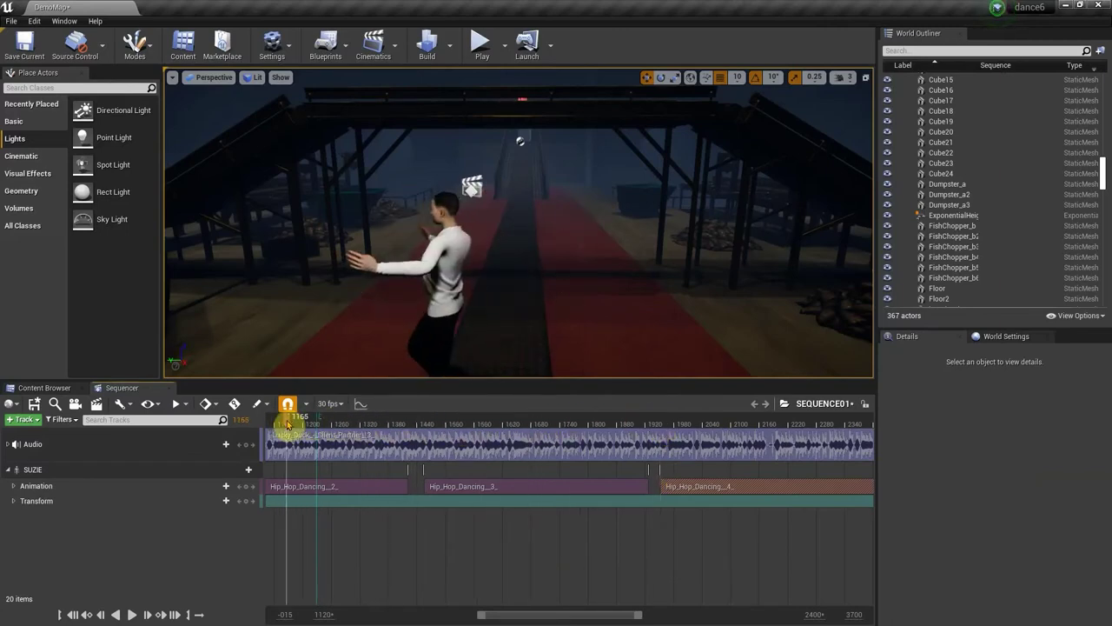
{"action": "key", "text": "space"}
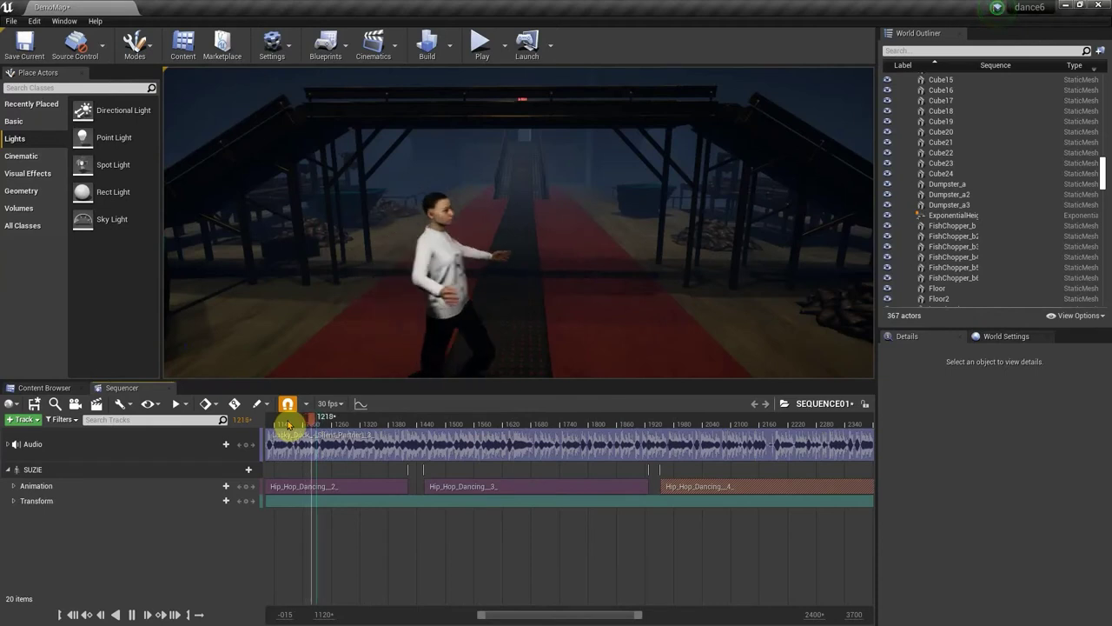
{"action": "key", "text": "space"}
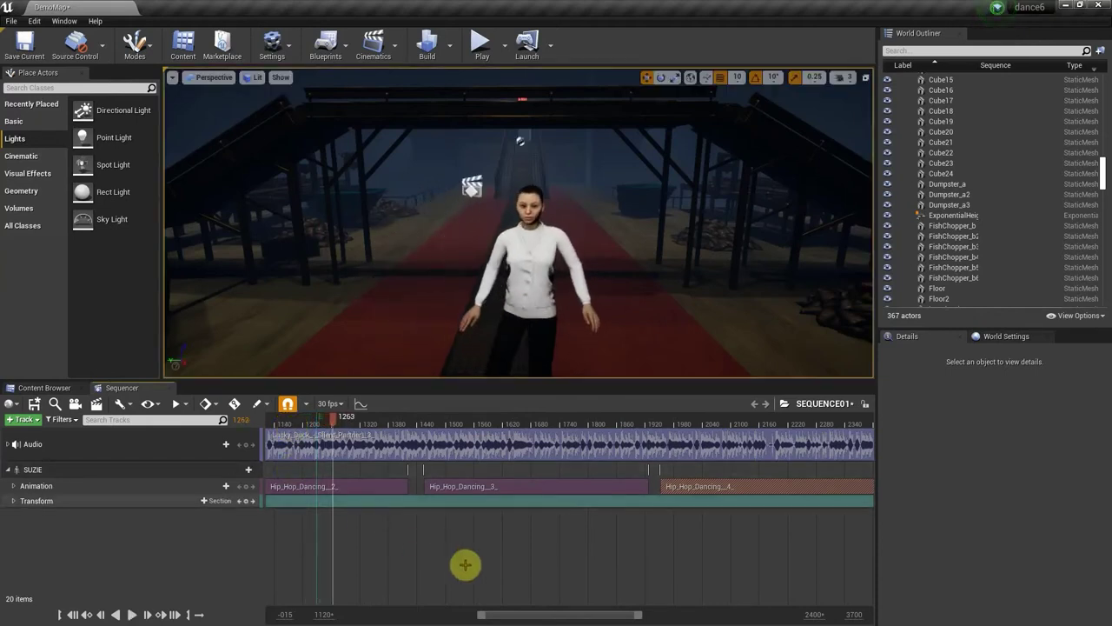
Move the Sequencer playhead back through frame 0623 to around frame 0220
{"action": "left_click_drag", "start_coordinate": [533, 613], "coordinate": [404, 613]}
{"action": "left_click", "coordinate": [563, 424]}
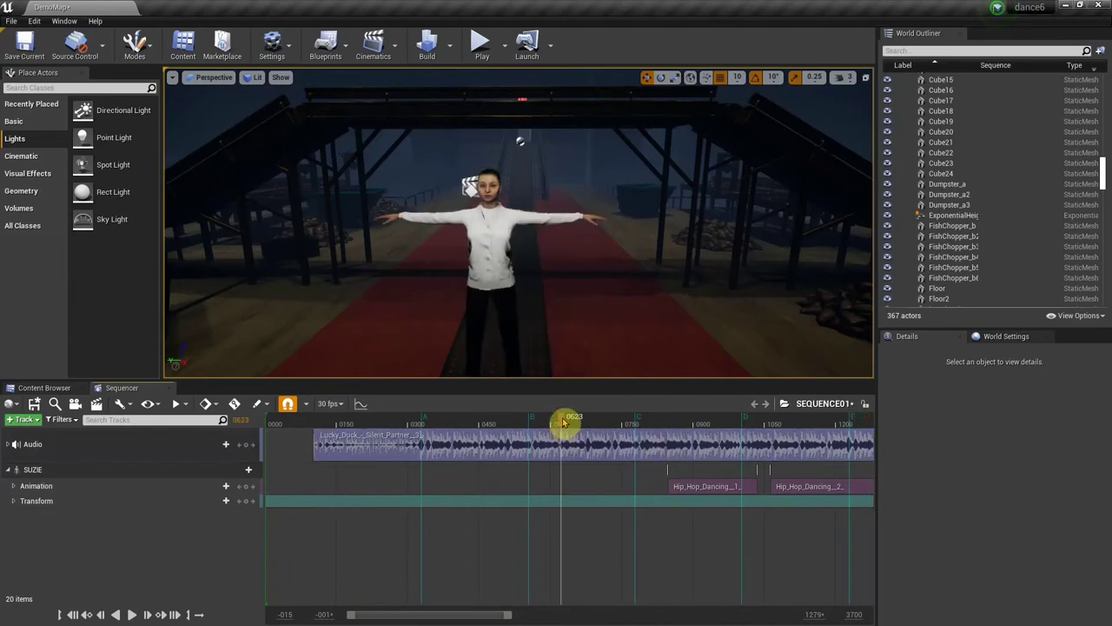
{"action": "left_click_drag", "start_coordinate": [556, 423], "coordinate": [371, 424]}
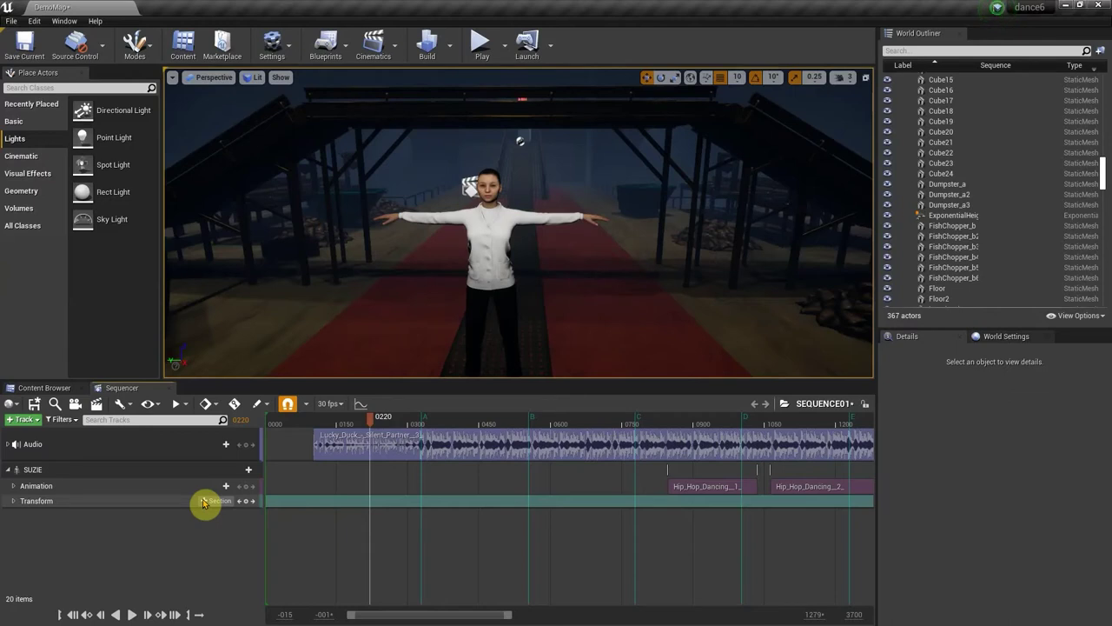
Add an Idle_4_ animation section to SUZIE's Animation track at about frame 0263
{"action": "mouse_move", "coordinate": [370, 420]}
{"action": "left_mouse_down"}
{"action": "mouse_move", "coordinate": [414, 421]}
{"action": "mouse_move", "coordinate": [390, 423]}
{"action": "left_mouse_up"}
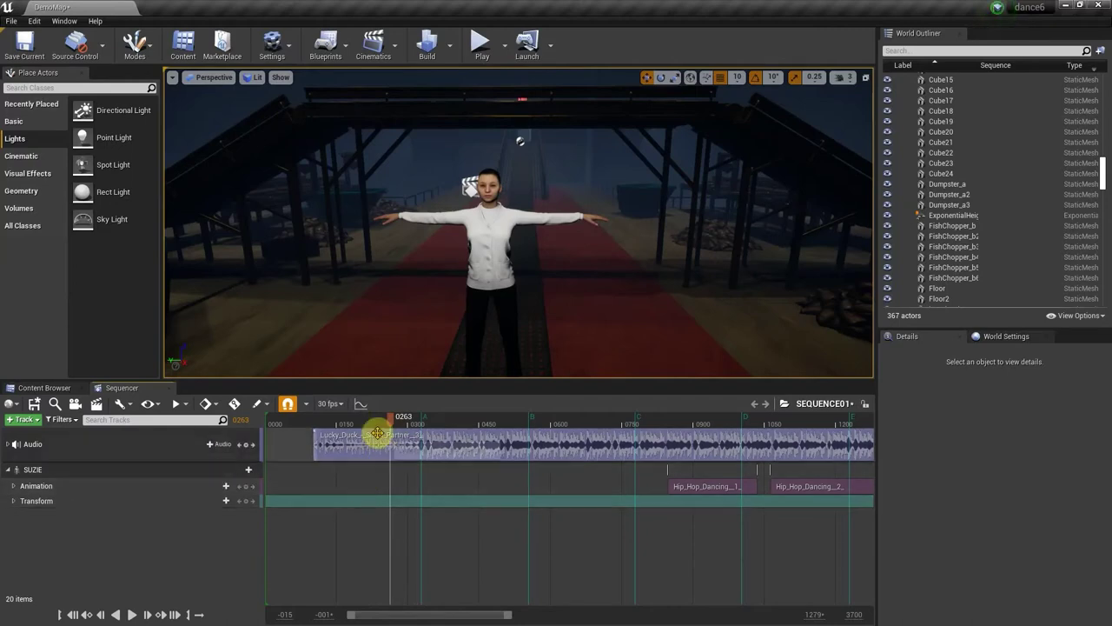
{"action": "left_click", "coordinate": [199, 489]}
{"action": "scroll", "coordinate": [249, 399], "scroll_direction": "down", "scroll_amount": 5}
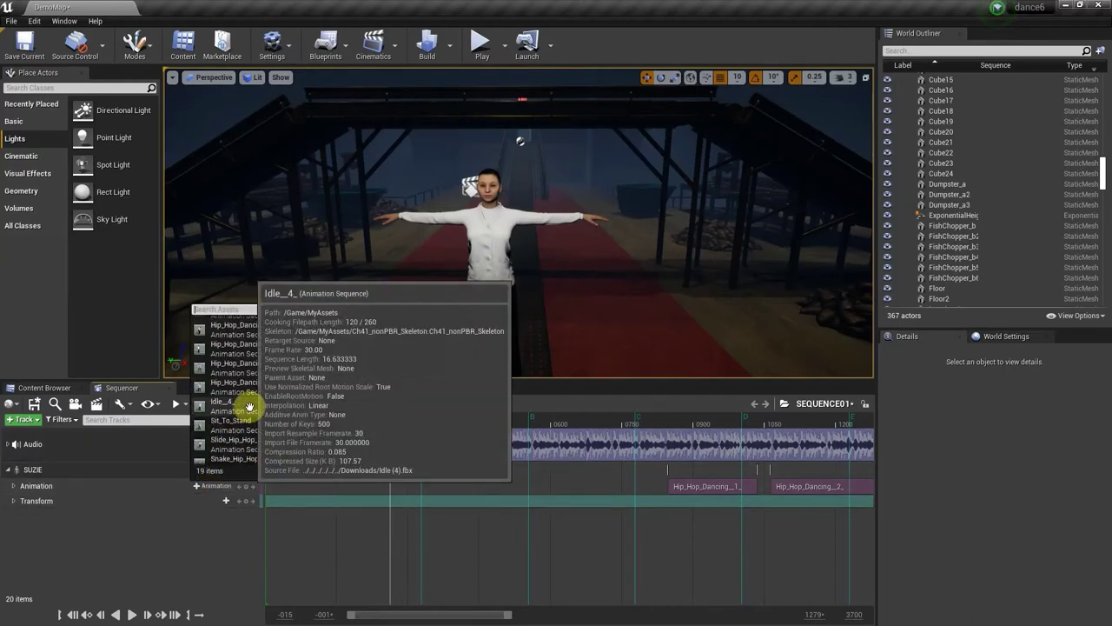
{"action": "left_click", "coordinate": [250, 406]}
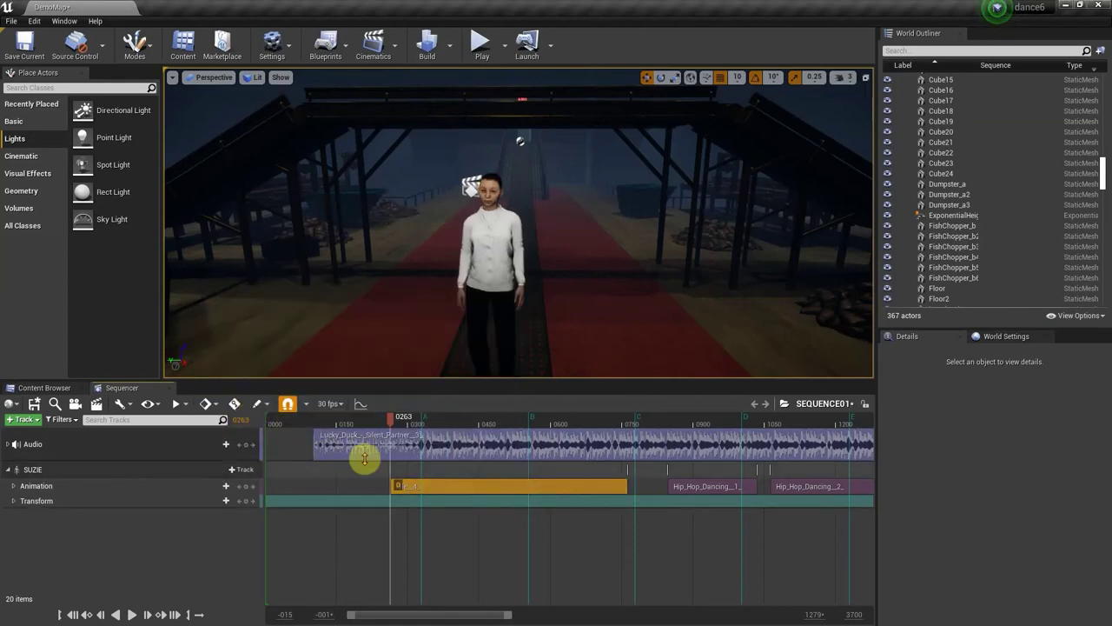
Slide Idle_4_ to the sequence start, extend it to about frame 300, and scrub the blend into dancing
{"action": "left_click_drag", "start_coordinate": [520, 485], "coordinate": [287, 485]}
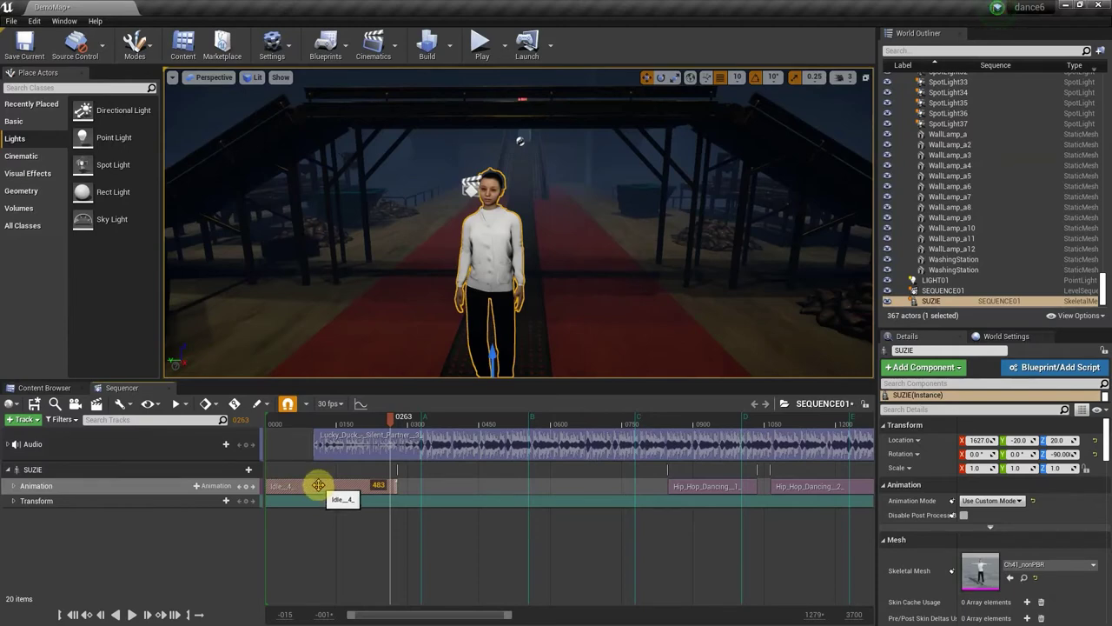
{"action": "left_click_drag", "start_coordinate": [318, 485], "coordinate": [331, 484]}
{"action": "left_click", "coordinate": [392, 417]}
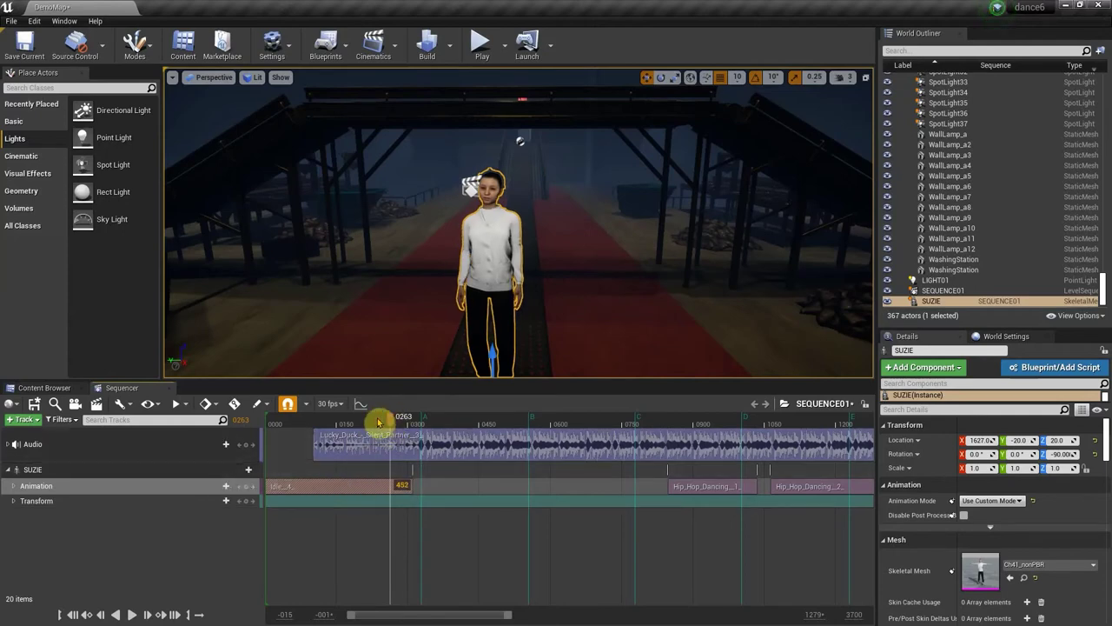
{"action": "mouse_move", "coordinate": [377, 422]}
{"action": "left_mouse_down"}
{"action": "mouse_move", "coordinate": [335, 424]}
{"action": "mouse_move", "coordinate": [387, 431]}
{"action": "mouse_move", "coordinate": [344, 424]}
{"action": "mouse_move", "coordinate": [368, 422]}
{"action": "mouse_move", "coordinate": [358, 422]}
{"action": "left_mouse_up"}
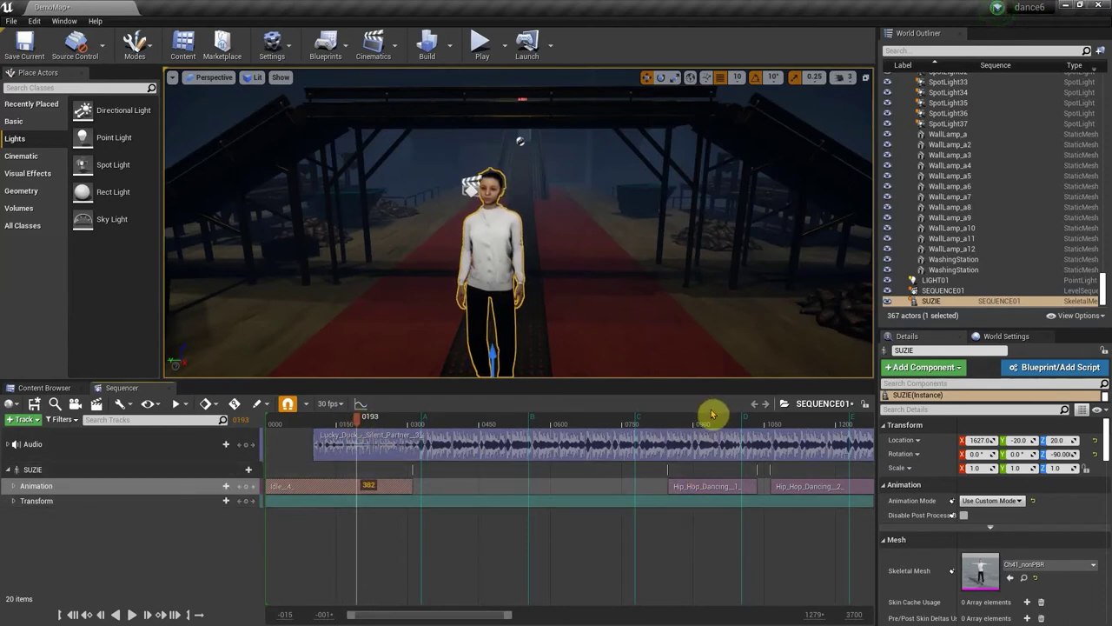
{"action": "mouse_move", "coordinate": [723, 414]}
{"action": "left_mouse_down"}
{"action": "mouse_move", "coordinate": [733, 422]}
{"action": "mouse_move", "coordinate": [715, 423]}
{"action": "left_mouse_up"}
{"action": "left_click", "coordinate": [681, 493]}
Scrub the later dances through frames 1210, 1612 and 2005, then drag Hip_Hop_Dancing_4_ onto a new second row
{"action": "left_click_drag", "start_coordinate": [466, 619], "coordinate": [502, 615]}
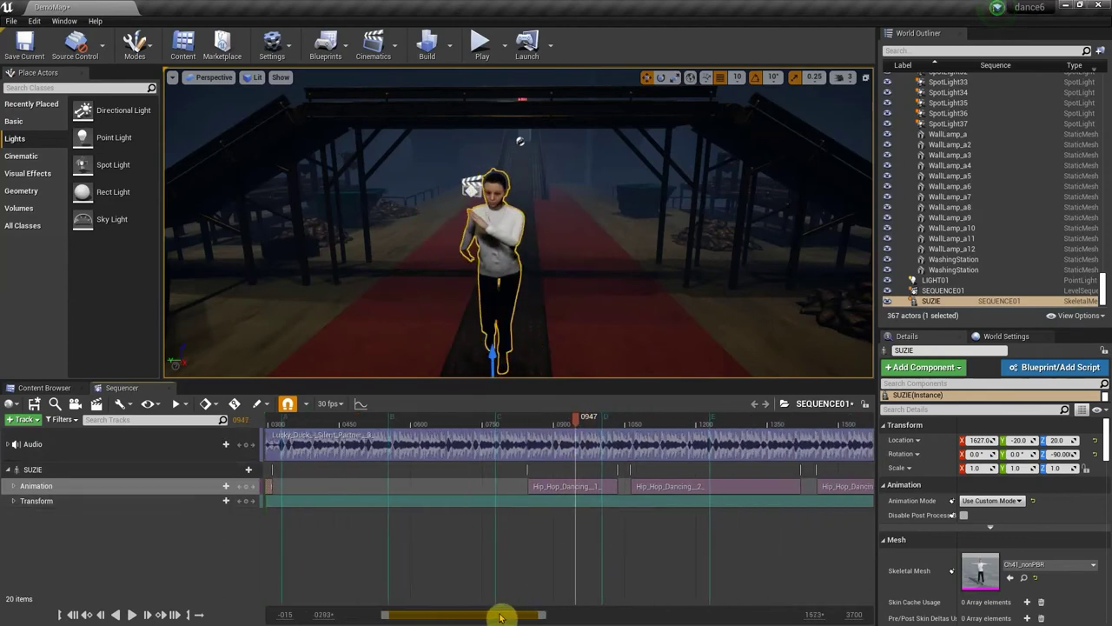
{"action": "left_click_drag", "start_coordinate": [668, 425], "coordinate": [723, 422]}
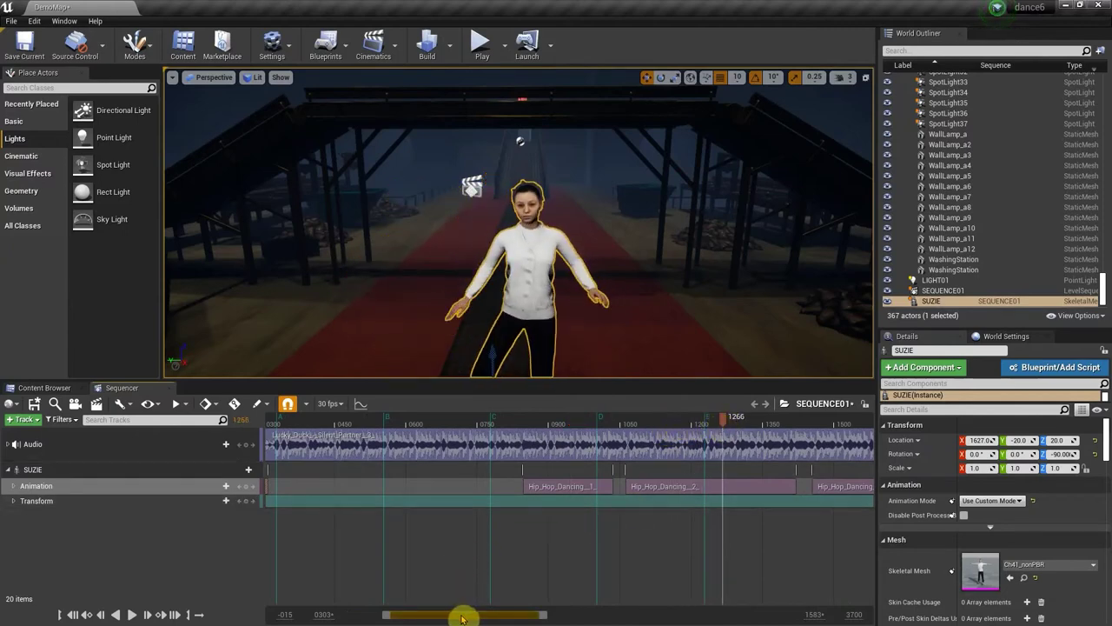
{"action": "left_click_drag", "start_coordinate": [462, 619], "coordinate": [557, 618]}
{"action": "left_click", "coordinate": [516, 423]}
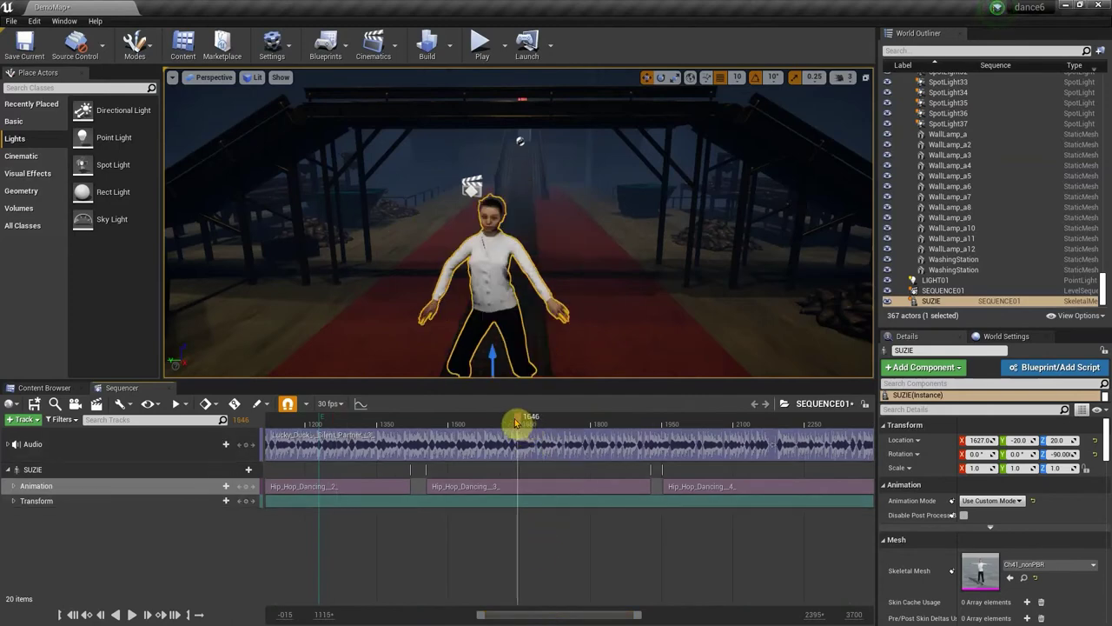
{"action": "left_click_drag", "start_coordinate": [516, 423], "coordinate": [502, 423]}
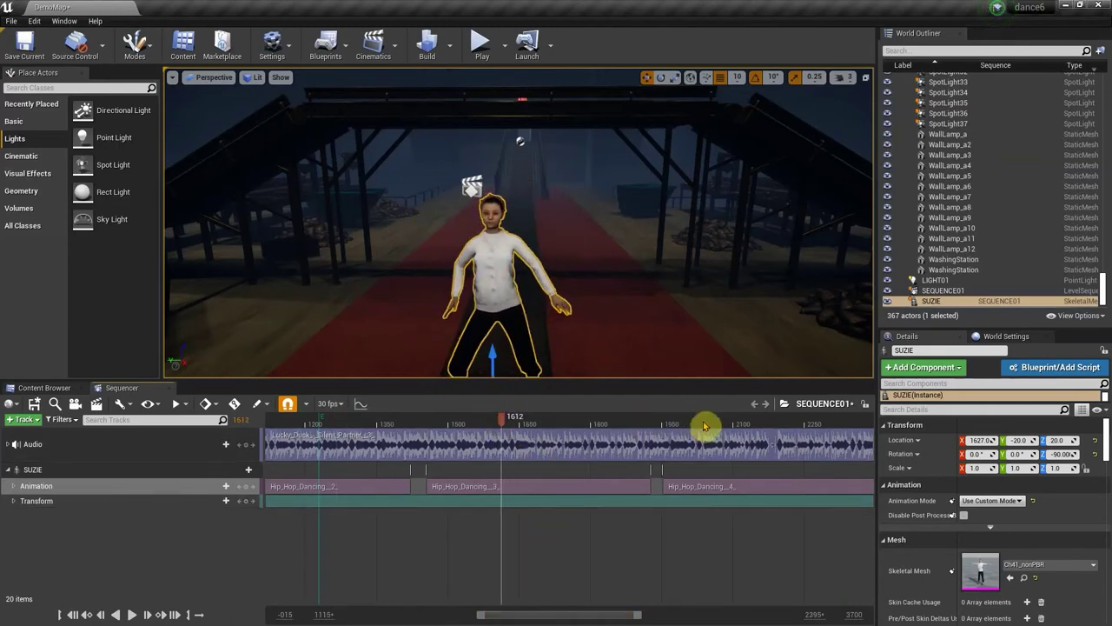
{"action": "mouse_move", "coordinate": [705, 426]}
{"action": "left_mouse_down"}
{"action": "mouse_move", "coordinate": [745, 429]}
{"action": "mouse_move", "coordinate": [693, 425]}
{"action": "mouse_move", "coordinate": [693, 439]}
{"action": "left_mouse_up"}
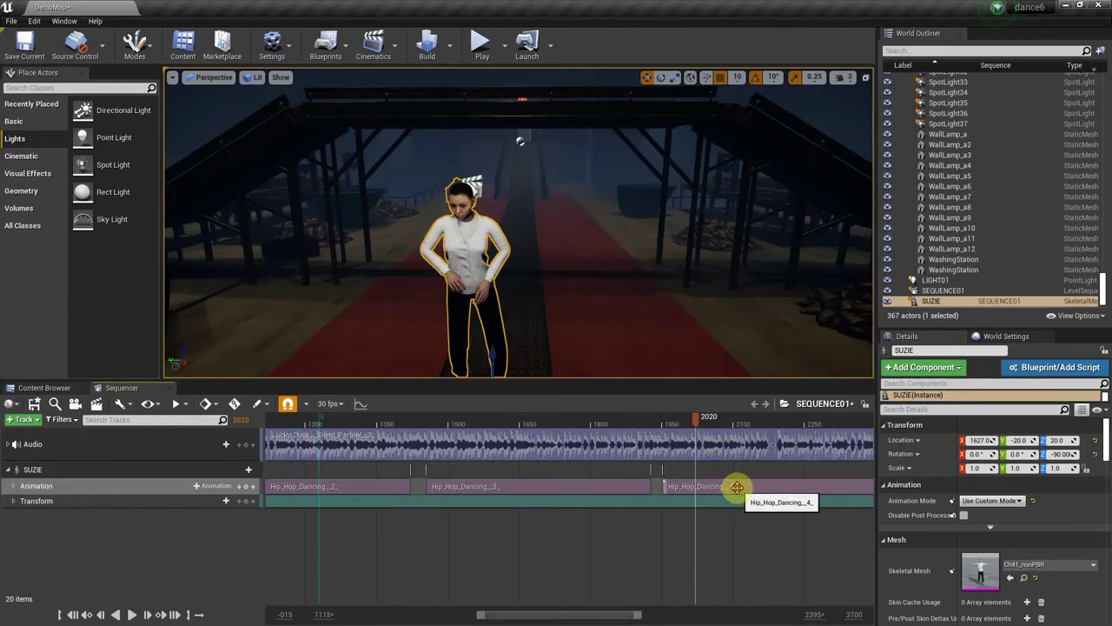
{"action": "mouse_move", "coordinate": [737, 487]}
{"action": "left_mouse_down"}
{"action": "mouse_move", "coordinate": [415, 464]}
{"action": "mouse_move", "coordinate": [218, 467]}
{"action": "mouse_move", "coordinate": [554, 497]}
{"action": "mouse_move", "coordinate": [234, 493]}
{"action": "left_mouse_up"}
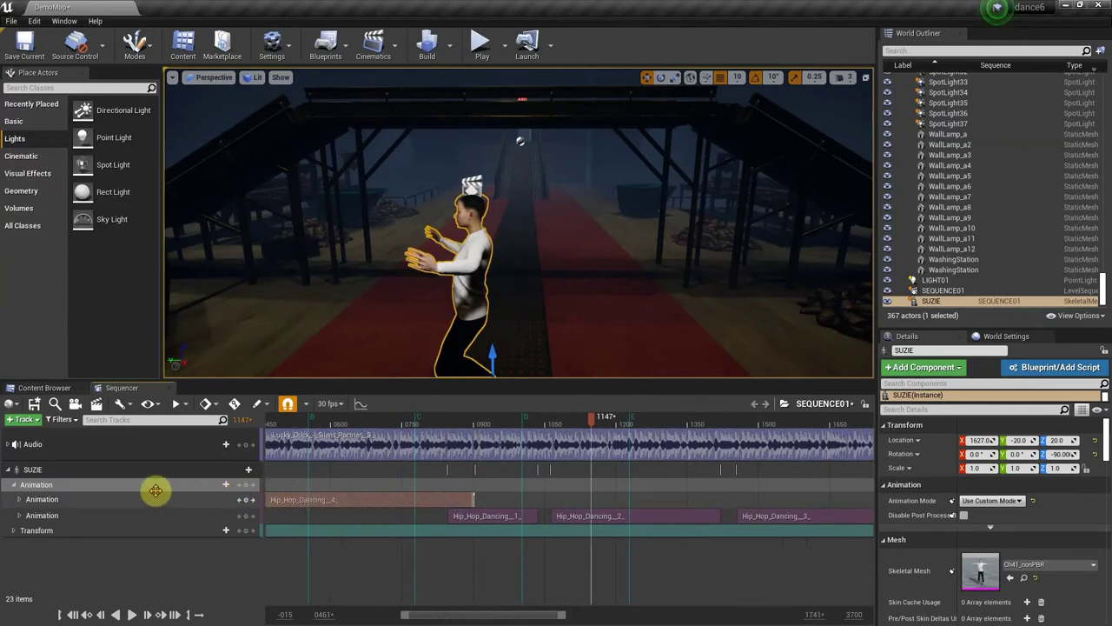
Shift Hip_Hop_Dancing_3, Hip_Hop_Dancing_2 and Hip_Hop_Dancing_1 later so the dance sections overlap
{"action": "left_click_drag", "start_coordinate": [154, 491], "coordinate": [590, 498]}
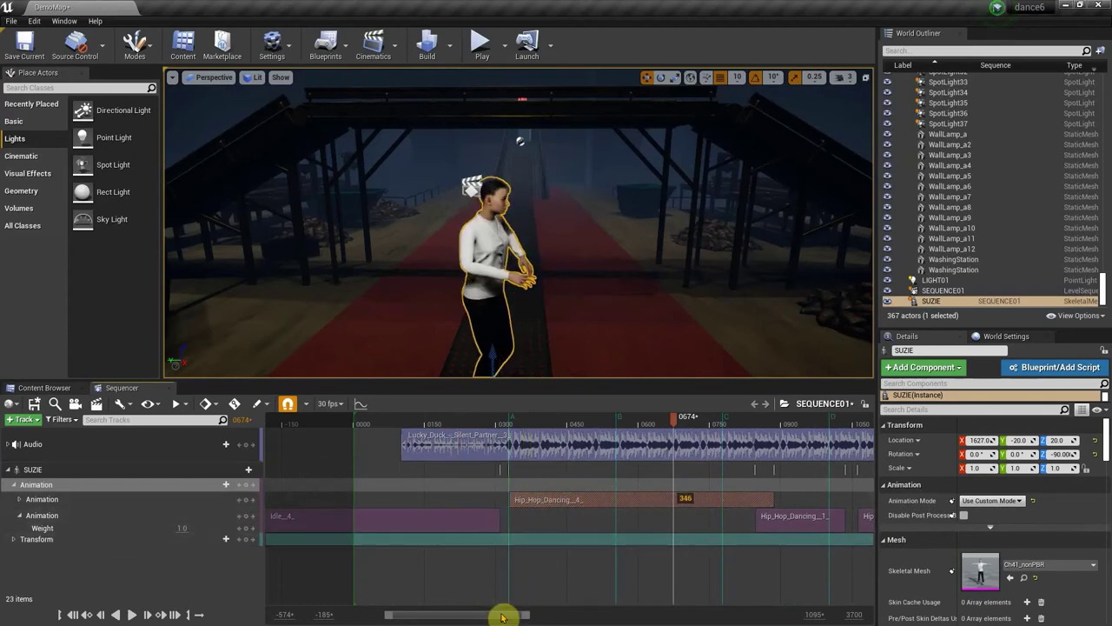
{"action": "left_click_drag", "start_coordinate": [497, 620], "coordinate": [576, 614]}
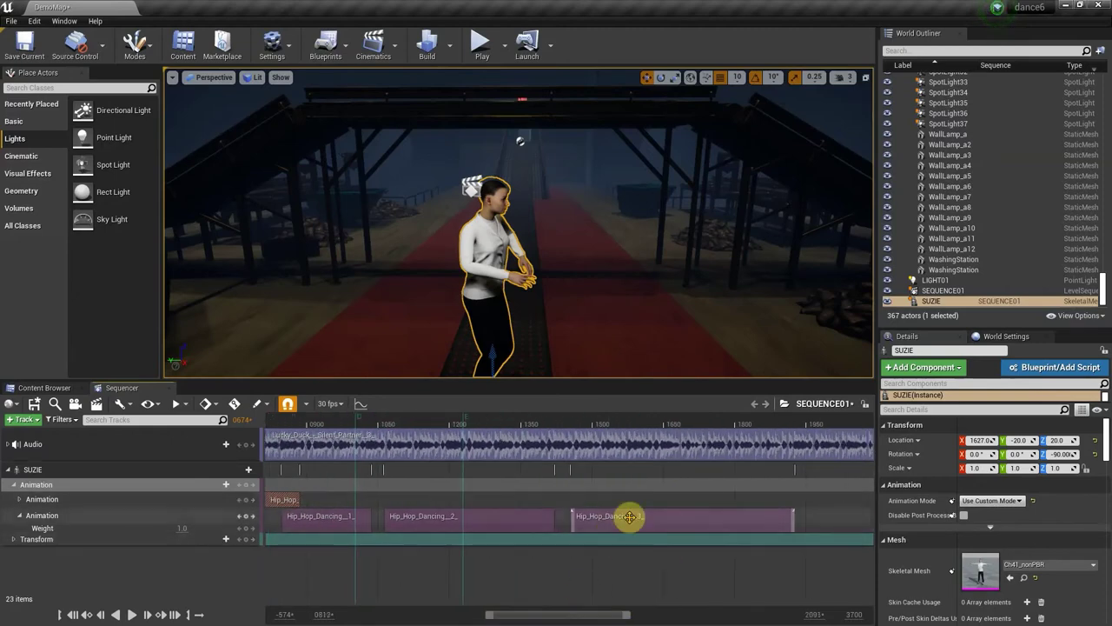
{"action": "left_click_drag", "start_coordinate": [646, 514], "coordinate": [777, 514]}
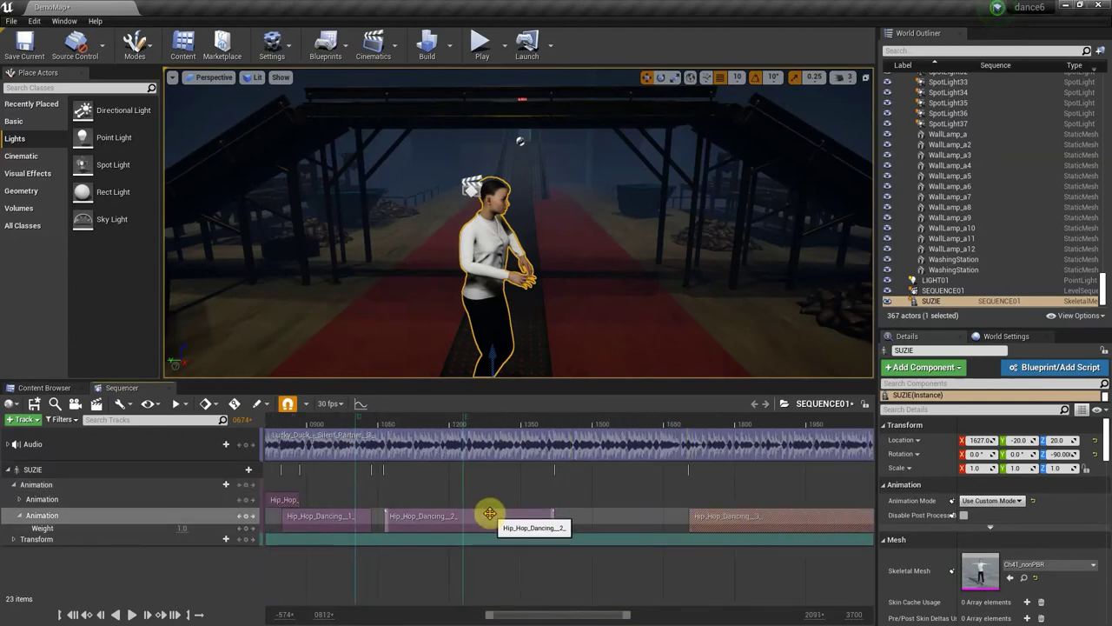
{"action": "mouse_move", "coordinate": [491, 514]}
{"action": "left_mouse_down"}
{"action": "mouse_move", "coordinate": [617, 518]}
{"action": "mouse_move", "coordinate": [601, 519]}
{"action": "left_mouse_up"}
{"action": "left_click_drag", "start_coordinate": [330, 521], "coordinate": [442, 514]}
Preview poses around frame 0510, lengthen Idle_4, and put Hip_Hop_Dancing_4 on the Idle_4 row
{"action": "left_click_drag", "start_coordinate": [539, 619], "coordinate": [504, 586]}
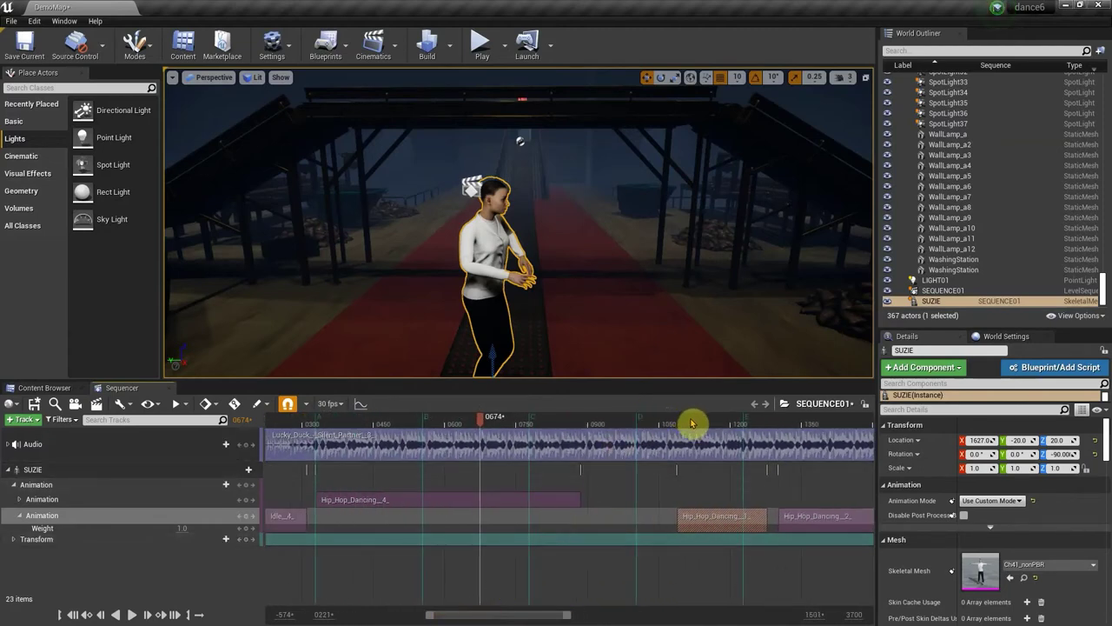
{"action": "left_click_drag", "start_coordinate": [692, 423], "coordinate": [733, 419]}
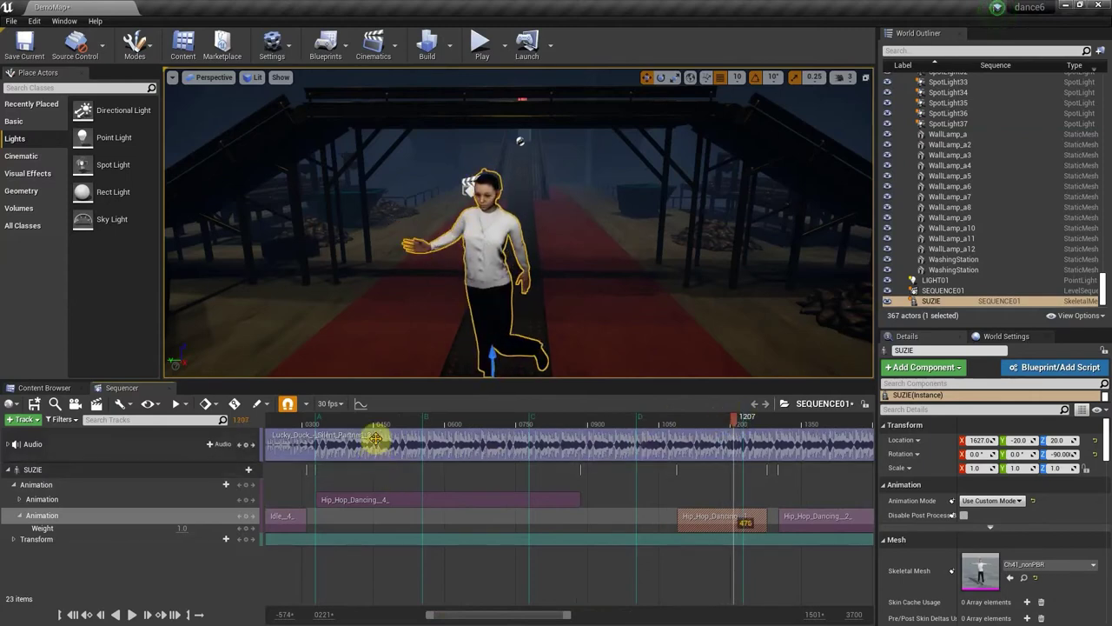
{"action": "left_click_drag", "start_coordinate": [367, 425], "coordinate": [392, 422]}
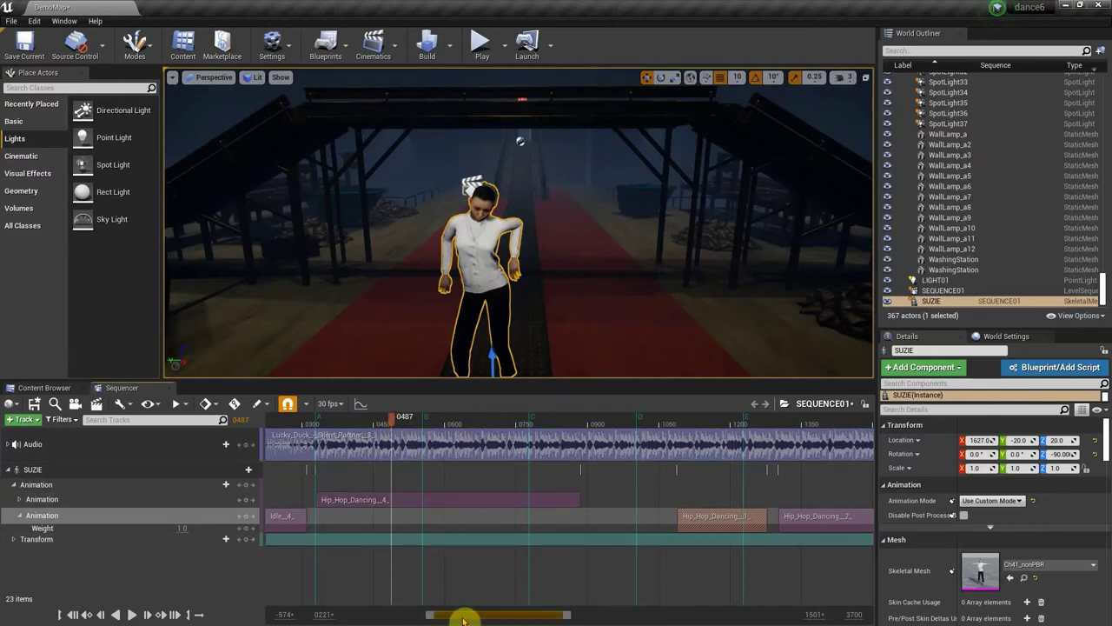
{"action": "left_click_drag", "start_coordinate": [463, 618], "coordinate": [427, 619]}
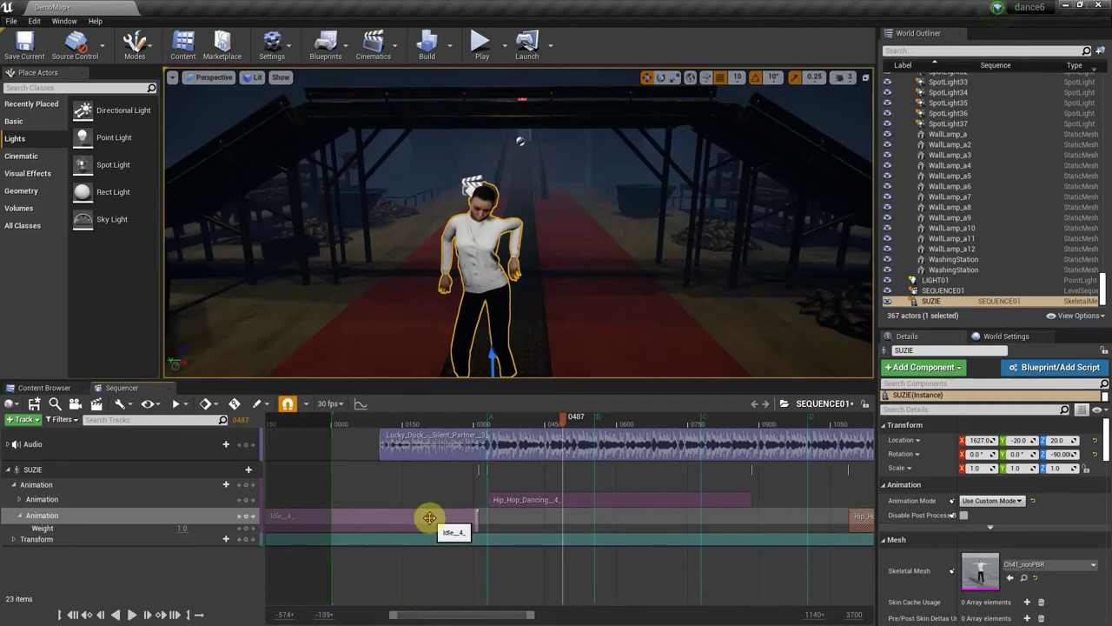
{"action": "mouse_move", "coordinate": [429, 517]}
{"action": "left_mouse_down"}
{"action": "mouse_move", "coordinate": [449, 519]}
{"action": "mouse_move", "coordinate": [429, 518]}
{"action": "left_mouse_up"}
{"action": "mouse_move", "coordinate": [500, 501]}
{"action": "left_mouse_down"}
{"action": "mouse_move", "coordinate": [512, 514]}
{"action": "mouse_move", "coordinate": [499, 493]}
{"action": "left_mouse_up"}
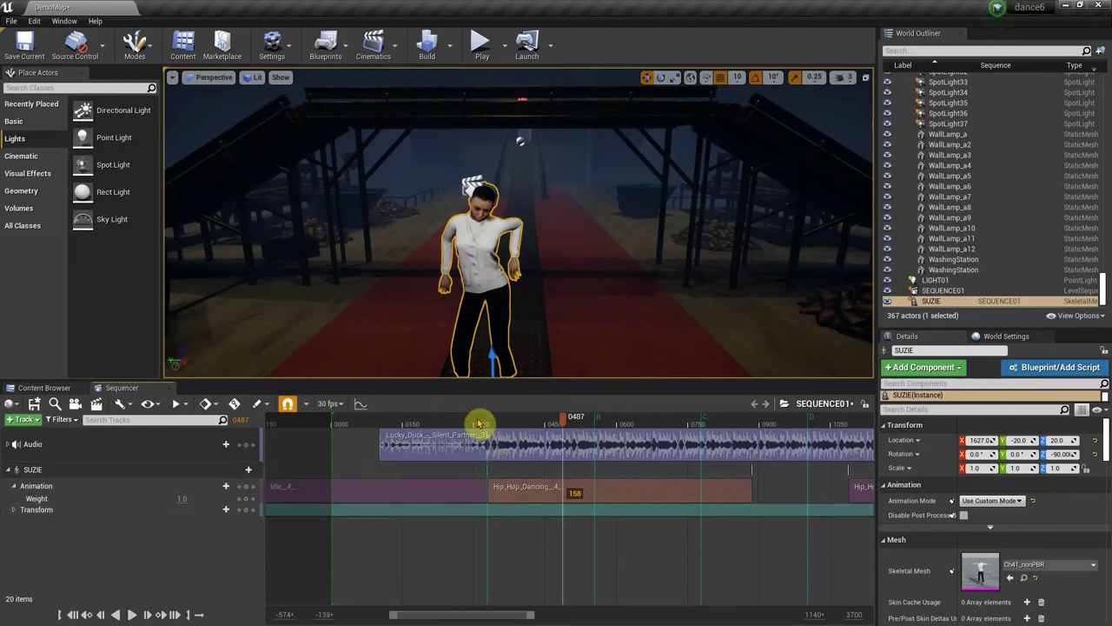
{"action": "left_click_drag", "start_coordinate": [478, 423], "coordinate": [464, 422]}
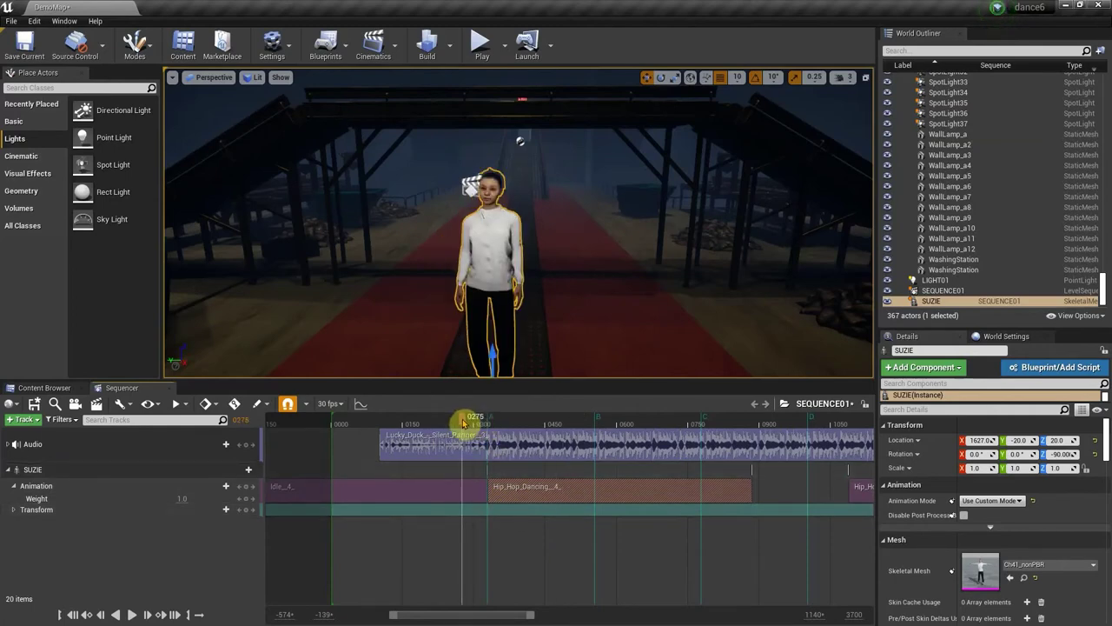
{"action": "key", "text": "space"}
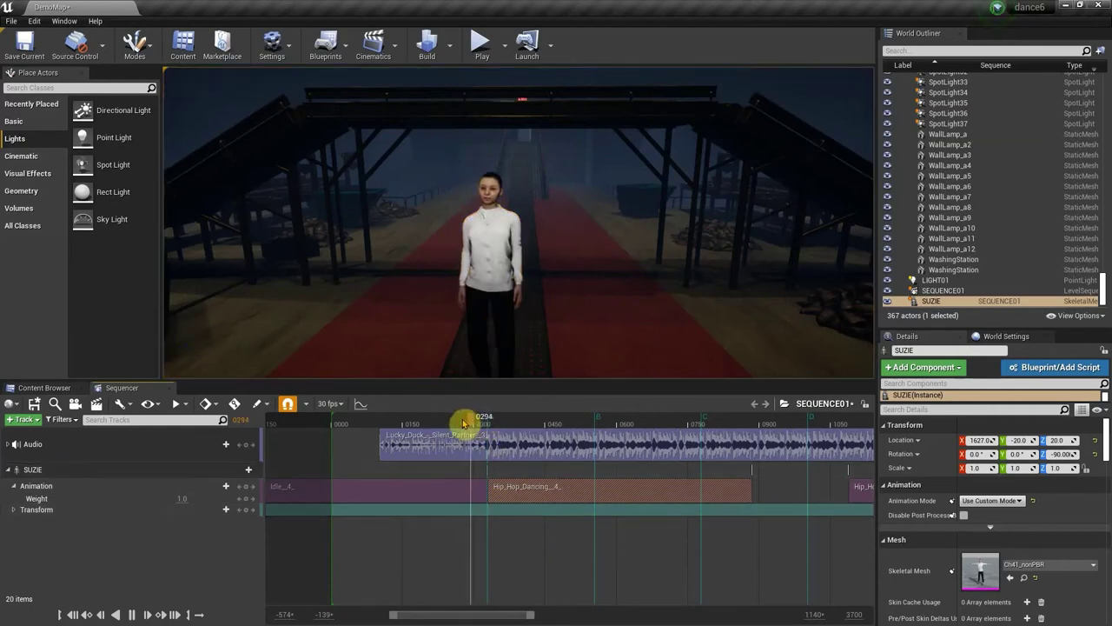
{"action": "key", "text": "space"}
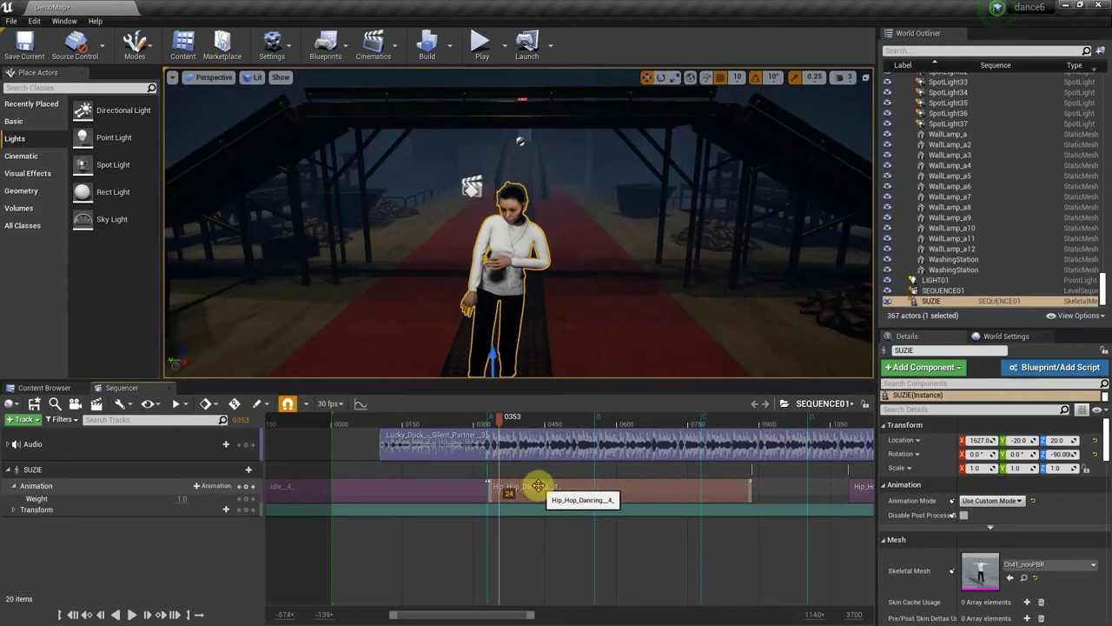
Start Hip_Hop_Dancing_4 at frame 0311 and play the sequence from frame 0264 to 0451
{"action": "left_click_drag", "start_coordinate": [539, 486], "coordinate": [529, 485]}
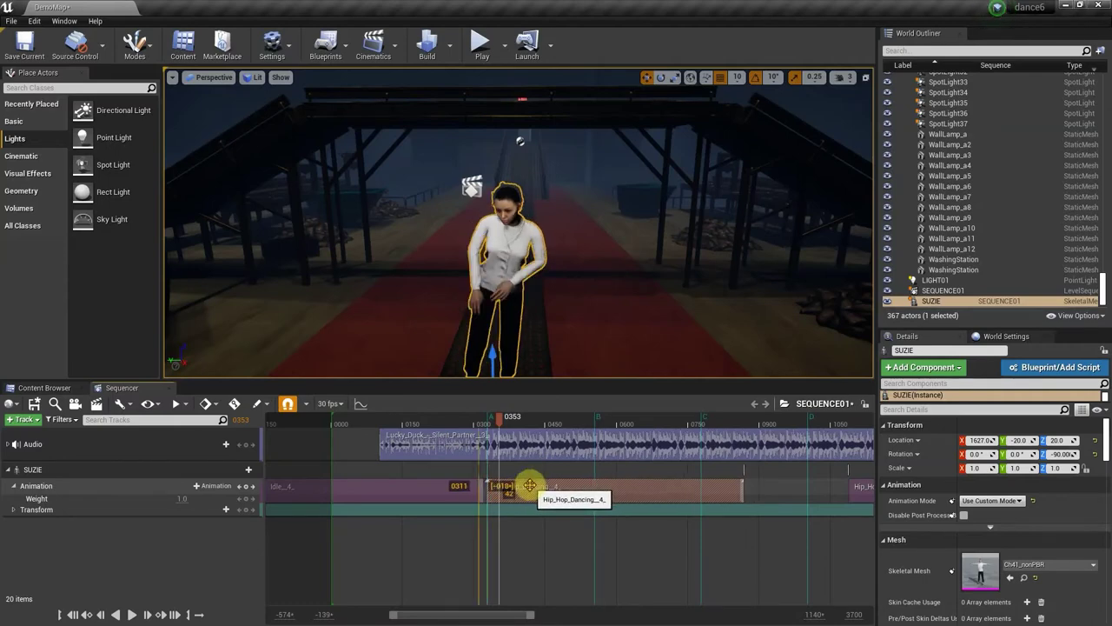
{"action": "mouse_move", "coordinate": [466, 421]}
{"action": "left_mouse_down"}
{"action": "mouse_move", "coordinate": [477, 419]}
{"action": "mouse_move", "coordinate": [459, 419]}
{"action": "left_mouse_up"}
{"action": "key", "text": "space"}
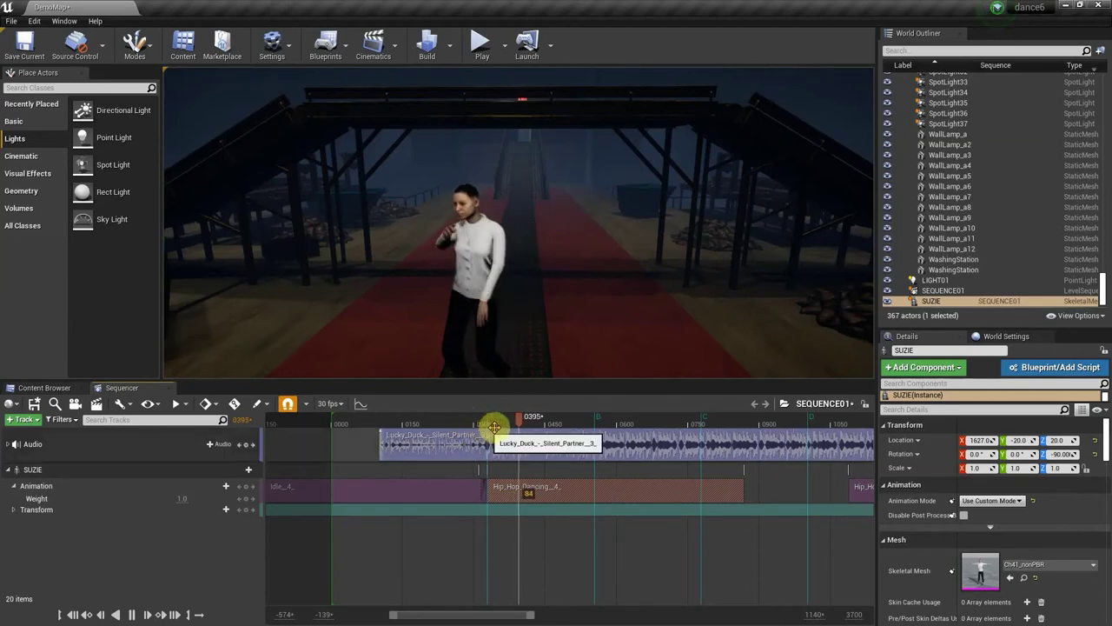
{"action": "key", "text": "space"}
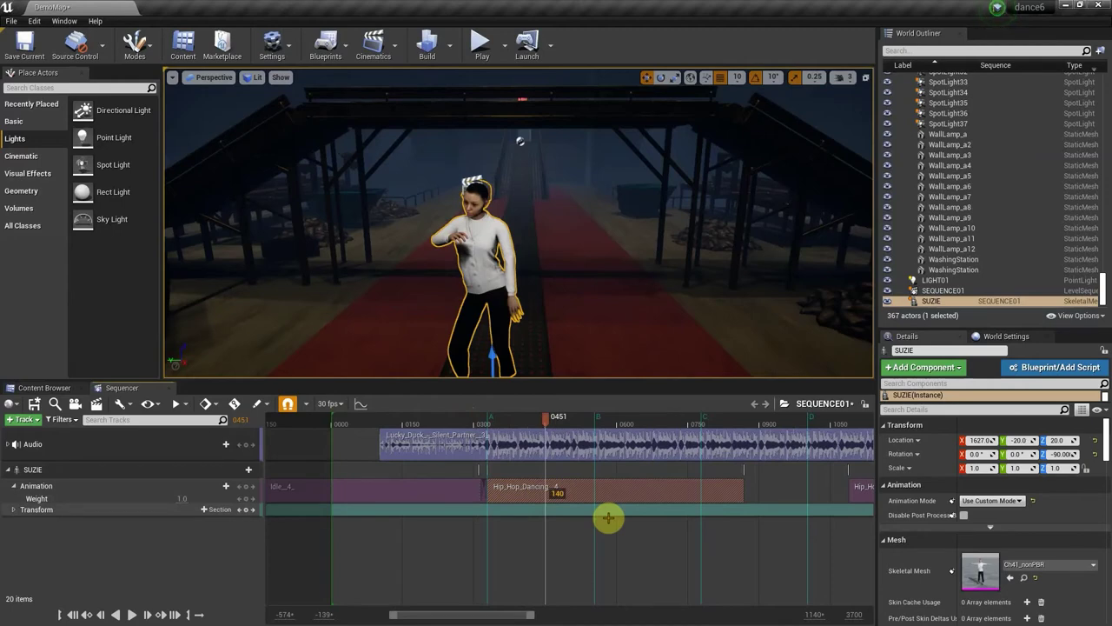
Replay the Idle-to-dance blend from frame 0289, then step forward to frame 0393
{"action": "left_click_drag", "start_coordinate": [546, 418], "coordinate": [474, 418]}
{"action": "key", "text": "space"}
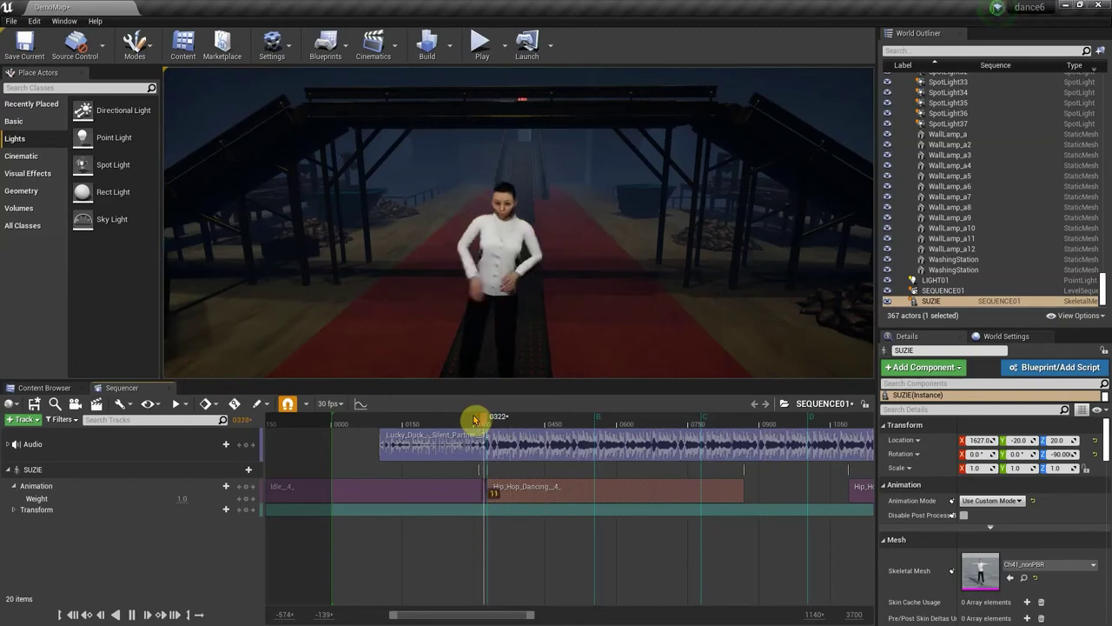
{"action": "key", "text": "space"}
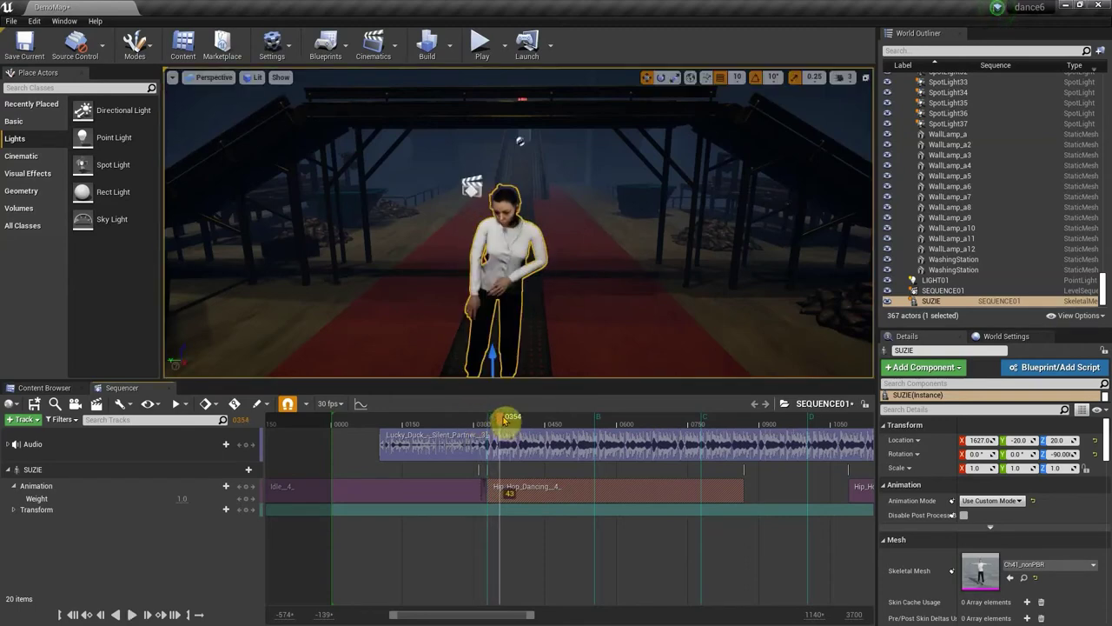
{"action": "left_click_drag", "start_coordinate": [507, 423], "coordinate": [519, 425]}
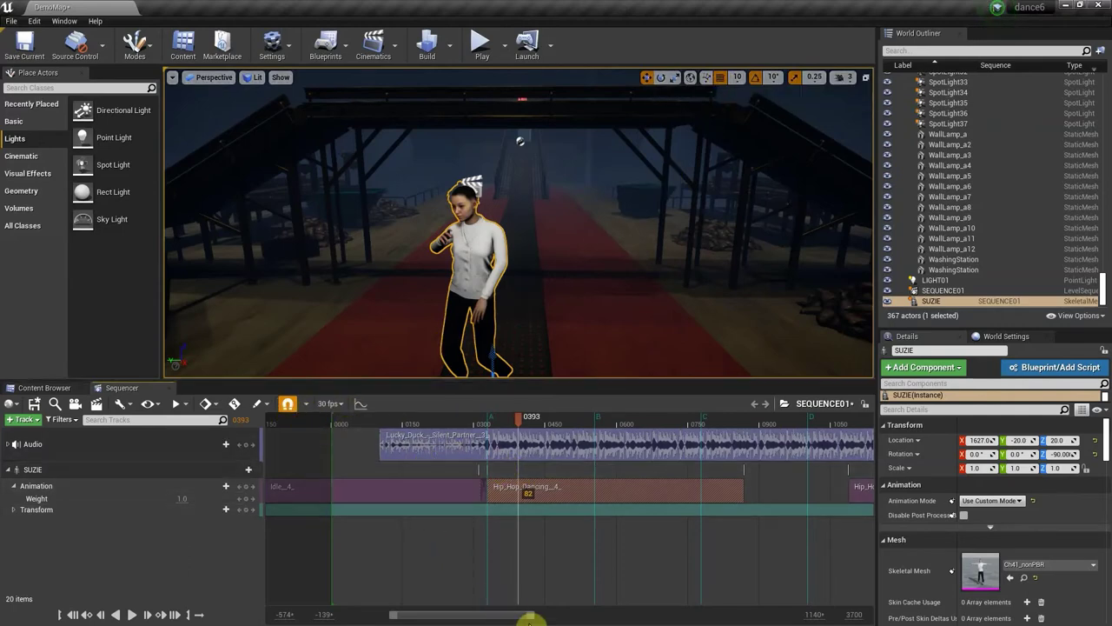
Preview the dance up to frame 0770 and move the later dance section much earlier
{"action": "left_click_drag", "start_coordinate": [528, 616], "coordinate": [500, 614]}
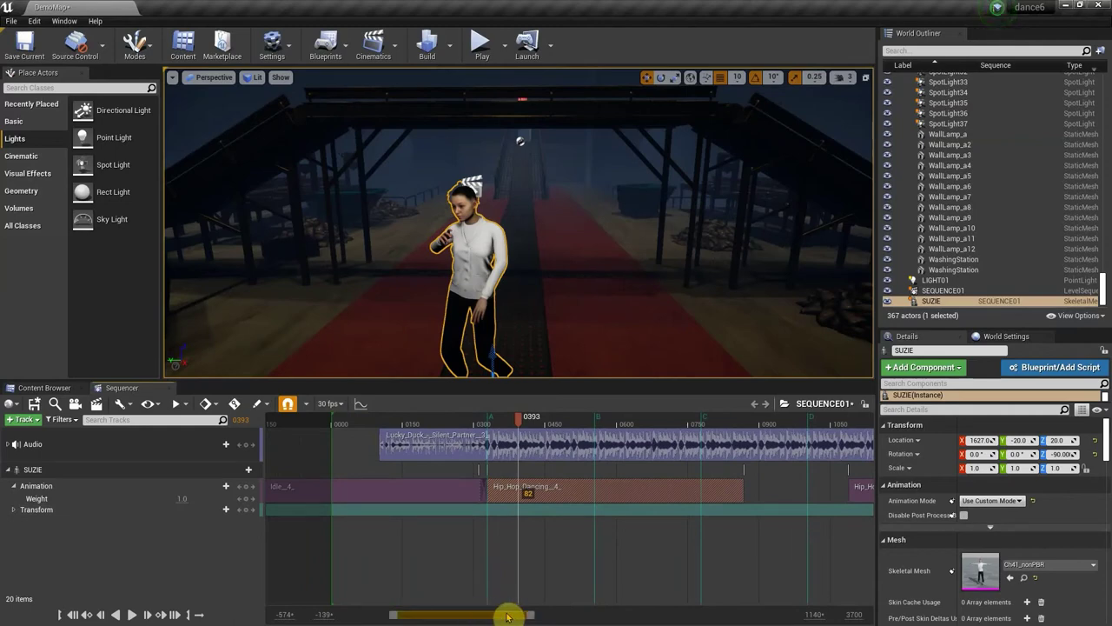
{"action": "left_click_drag", "start_coordinate": [530, 615], "coordinate": [550, 611]}
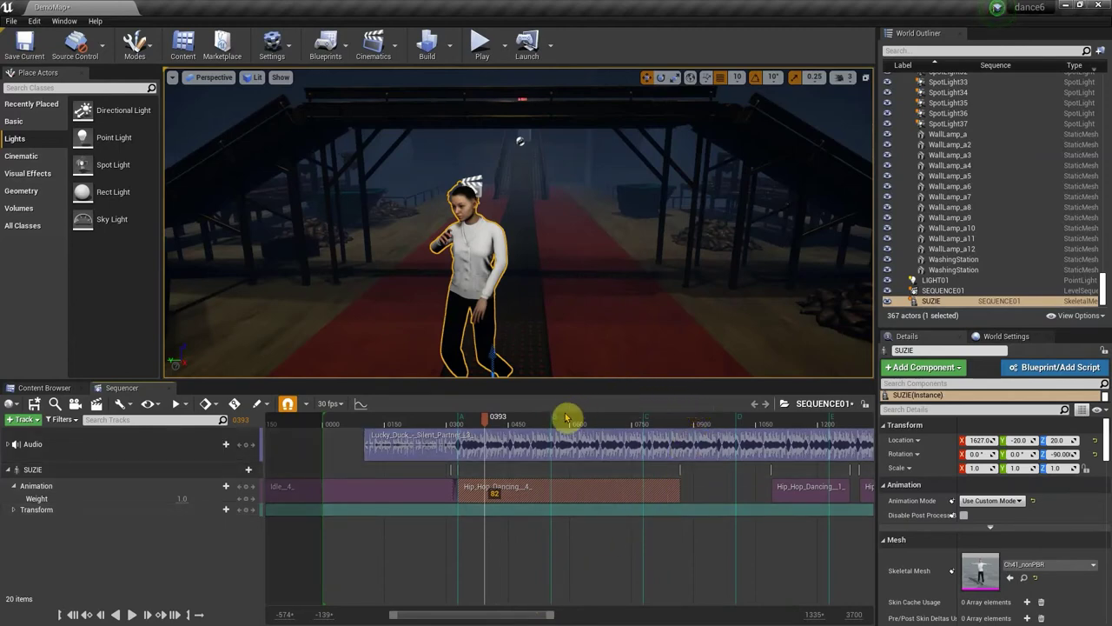
{"action": "left_click_drag", "start_coordinate": [566, 423], "coordinate": [640, 424]}
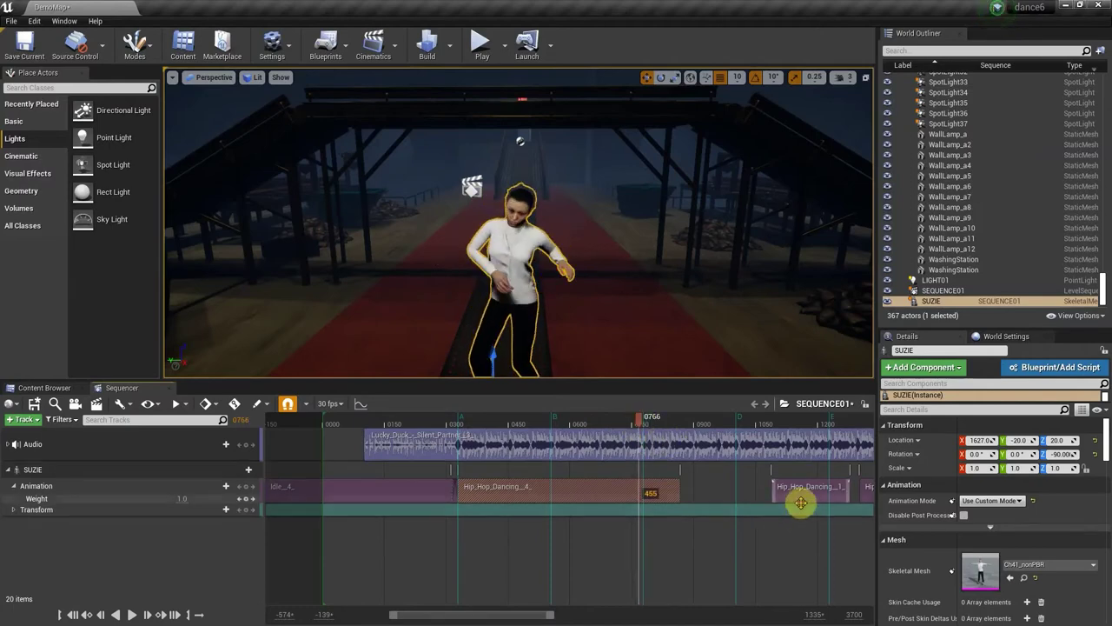
{"action": "left_click_drag", "start_coordinate": [803, 490], "coordinate": [675, 496]}
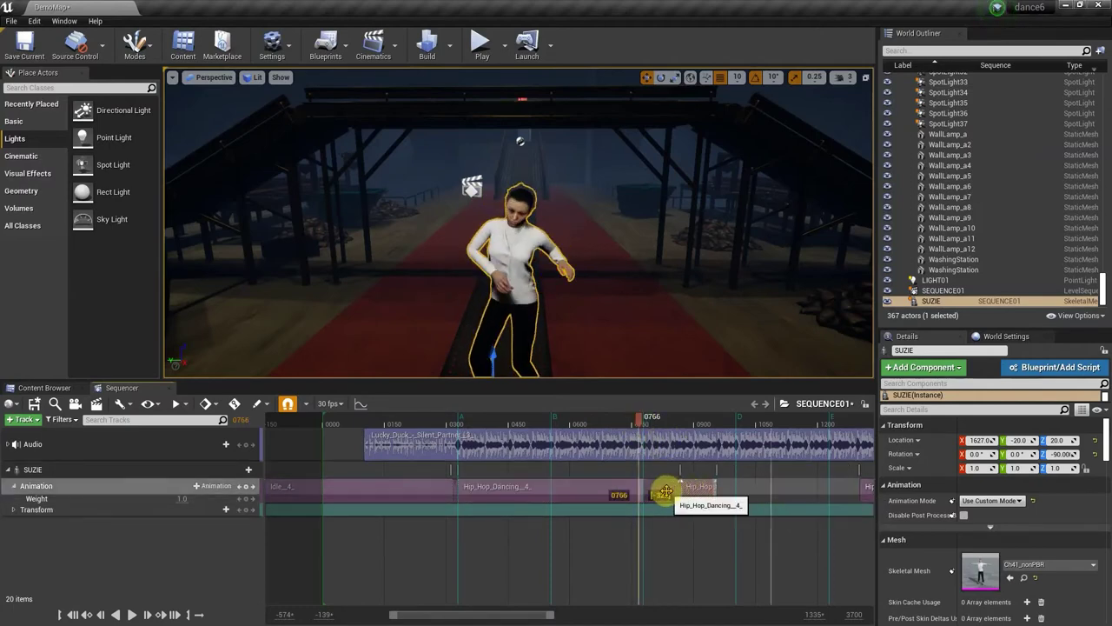
Check poses around frame 0740 and place the short dance section at about frames 833–918
{"action": "left_click", "coordinate": [630, 422]}
{"action": "left_click_drag", "start_coordinate": [630, 422], "coordinate": [655, 424]}
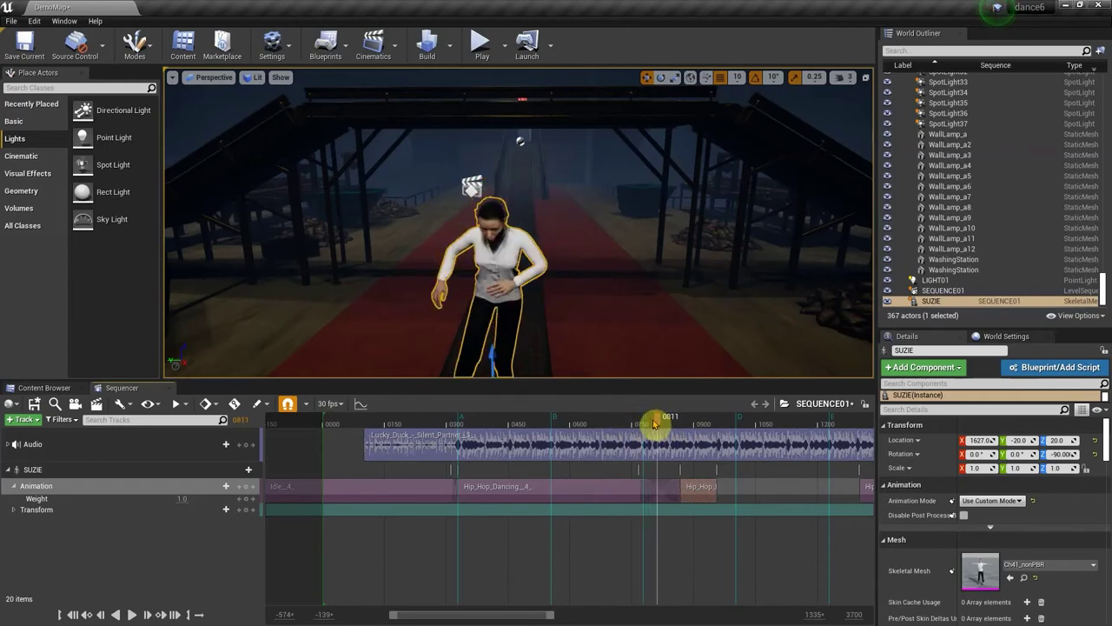
{"action": "left_click_drag", "start_coordinate": [656, 423], "coordinate": [745, 440]}
{"action": "left_click_drag", "start_coordinate": [712, 487], "coordinate": [787, 489]}
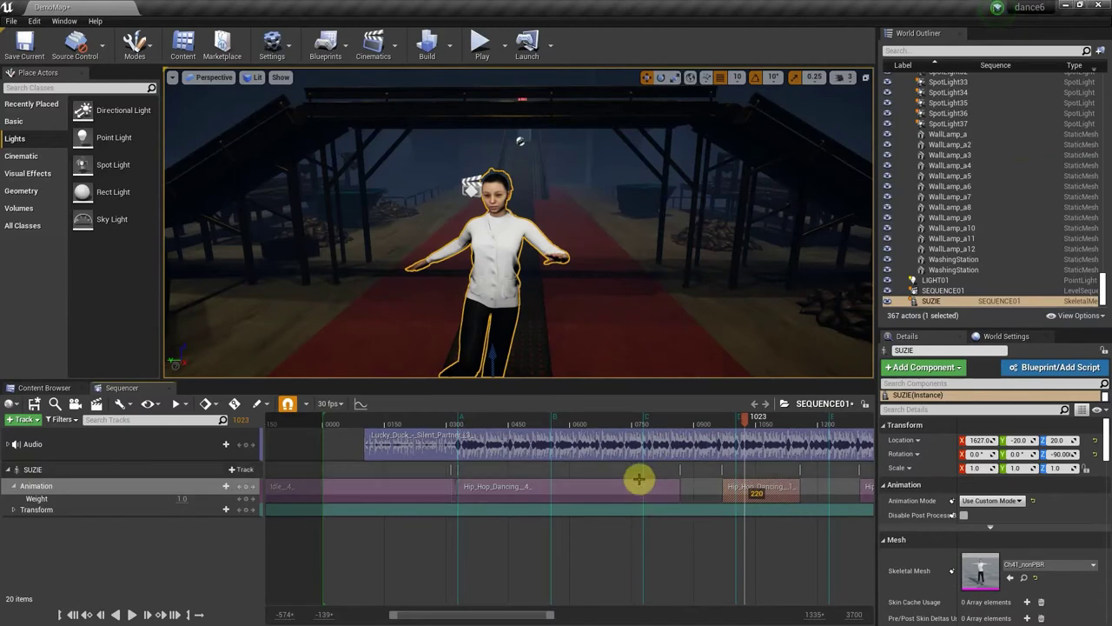
Show Hip_Hop_Dancing_4's section properties (range 0311–0868) and start editing its 1.0 Play Rate
{"action": "left_click", "coordinate": [647, 486]}
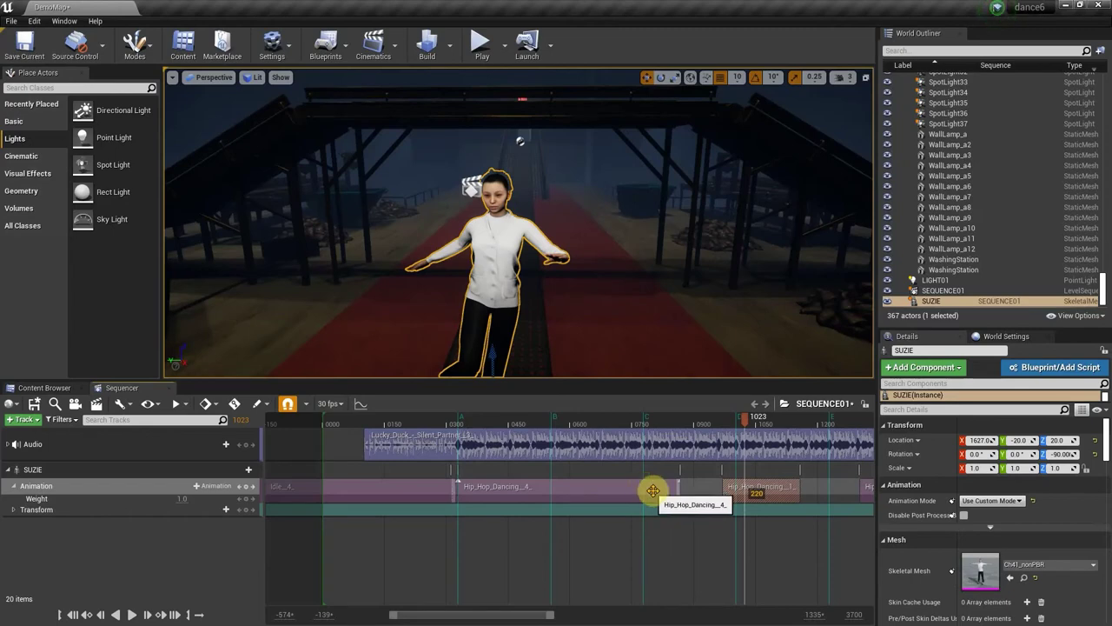
{"action": "right_click", "coordinate": [657, 490]}
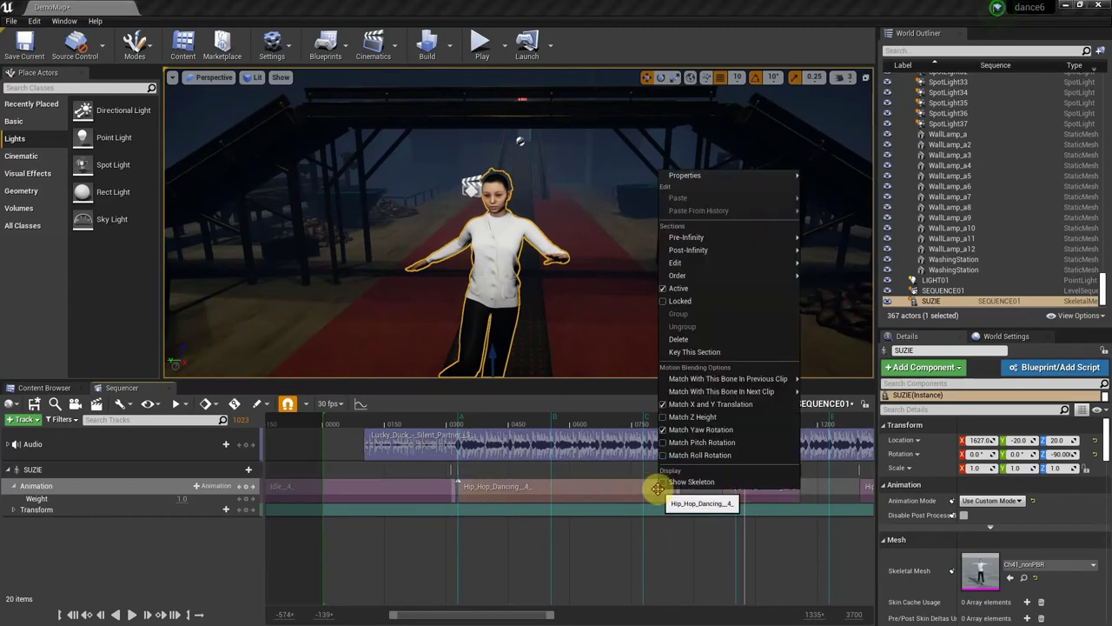
{"action": "mouse_move", "coordinate": [759, 188]}
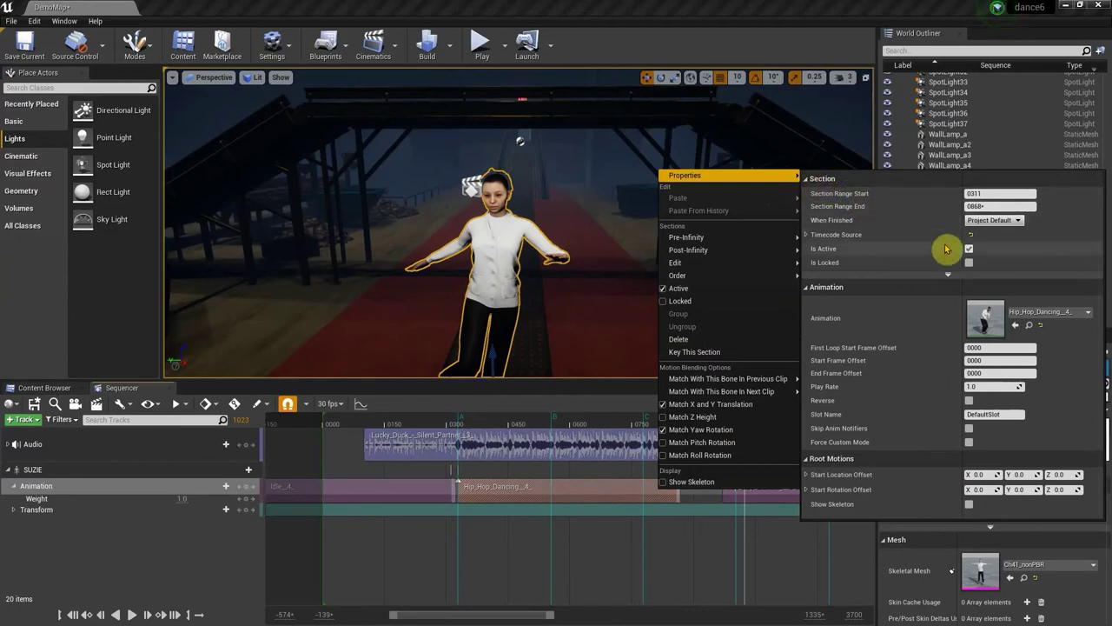
{"action": "left_click", "coordinate": [967, 386]}
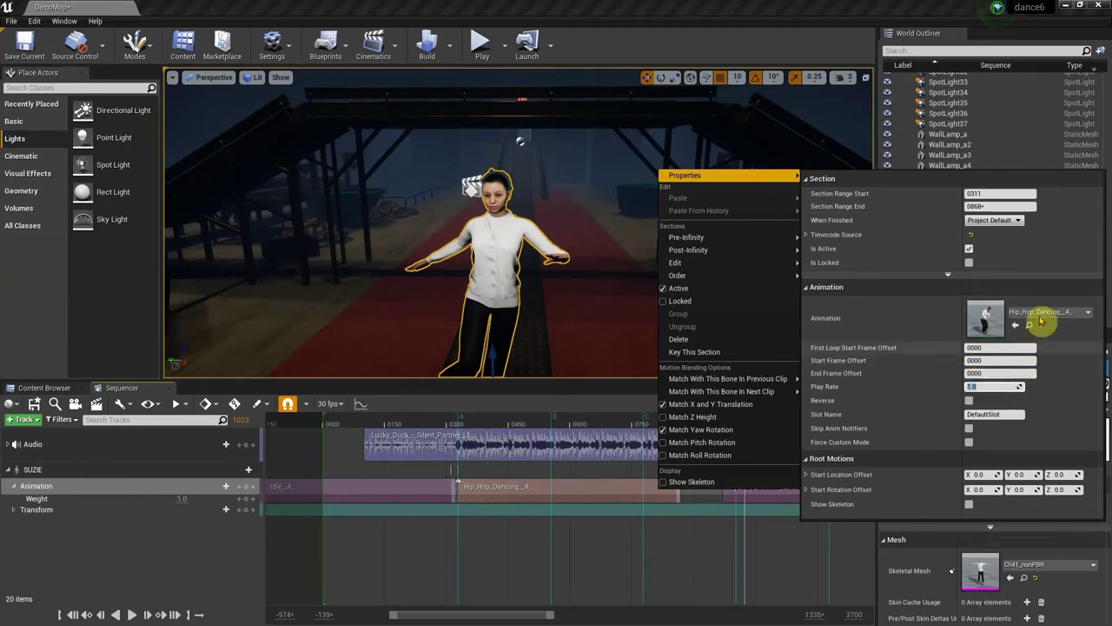
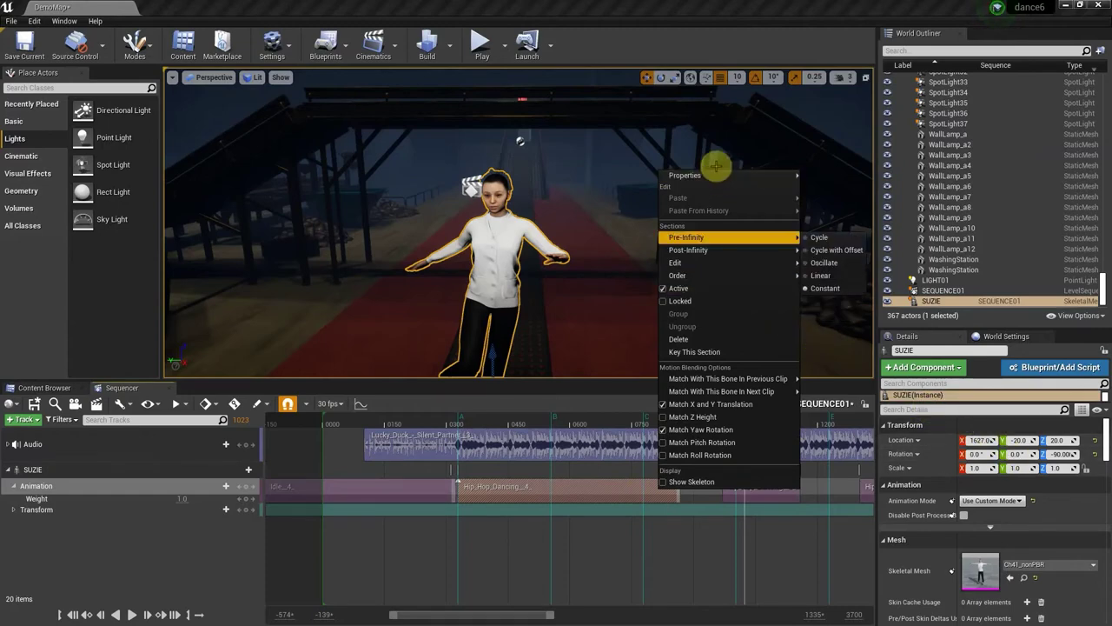
Set the first Hip_Hop_Dancing section's play rate to 1.15 so it ends near frame 0795
{"action": "mouse_move", "coordinate": [745, 174]}
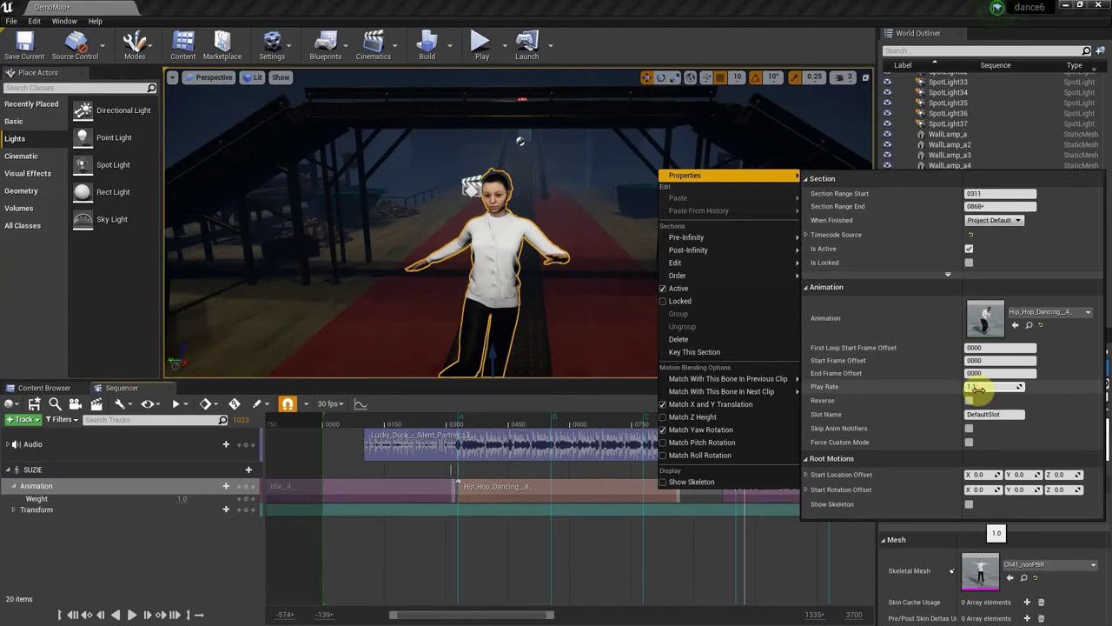
{"action": "left_click_drag", "start_coordinate": [978, 390], "coordinate": [980, 390]}
{"action": "left_click", "coordinate": [982, 388]}
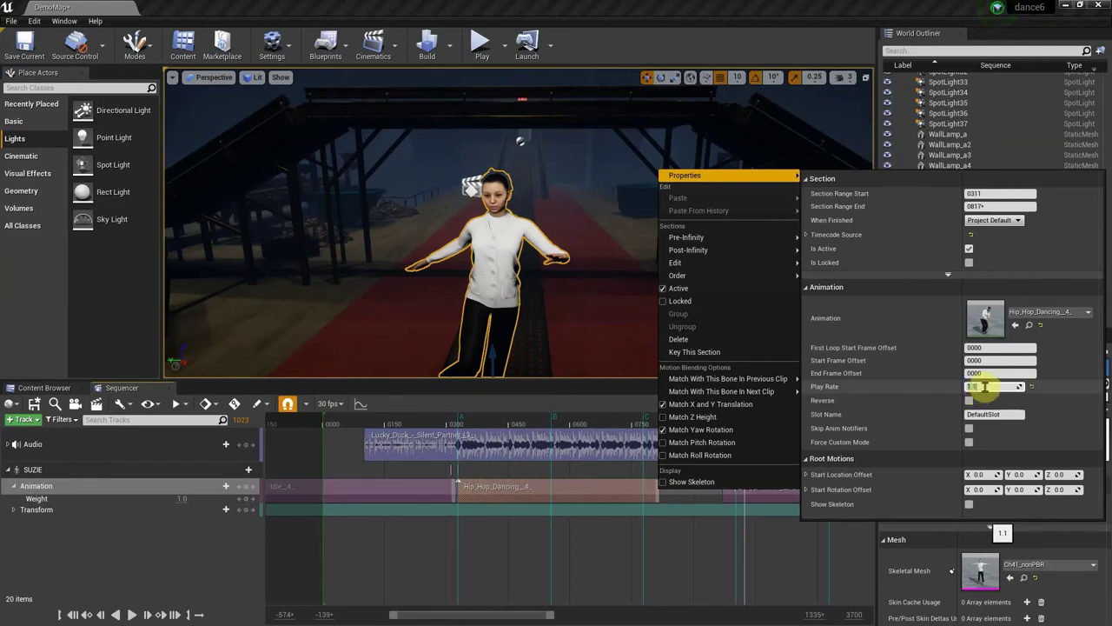
{"action": "left_click_drag", "start_coordinate": [985, 388], "coordinate": [963, 396]}
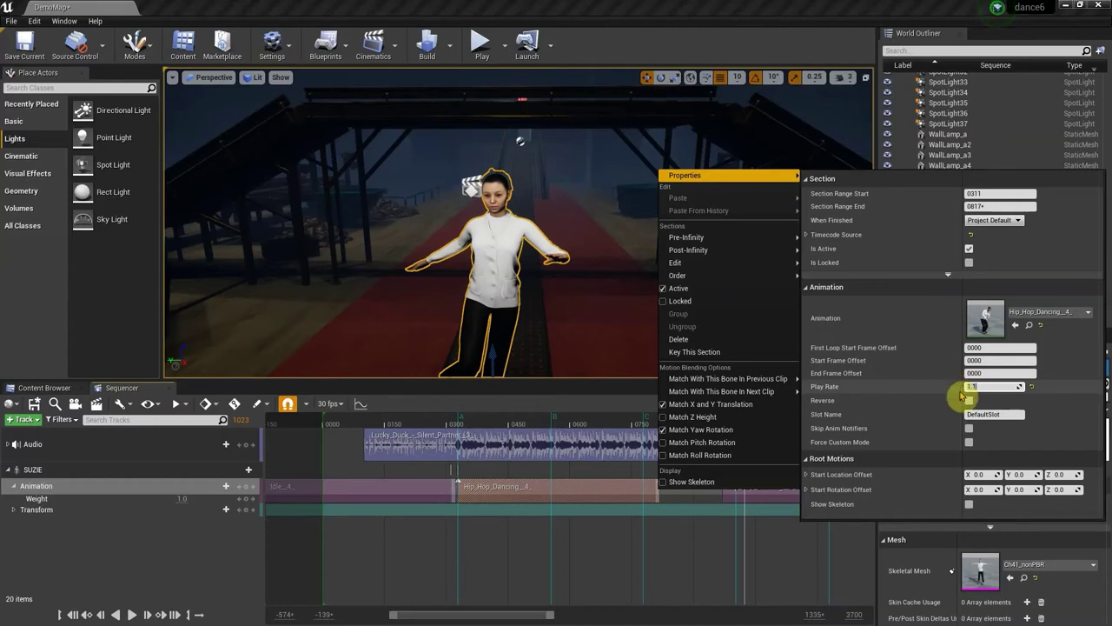
{"action": "type", "text": "1.15"}
{"action": "key", "text": "Return"}
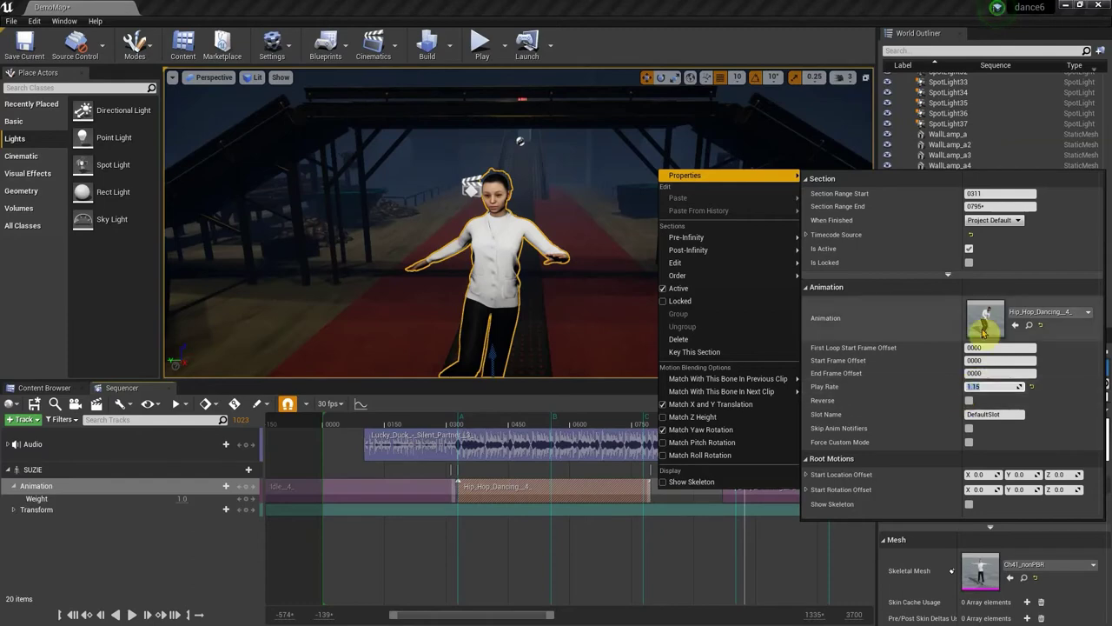
{"action": "left_click", "coordinate": [717, 48]}
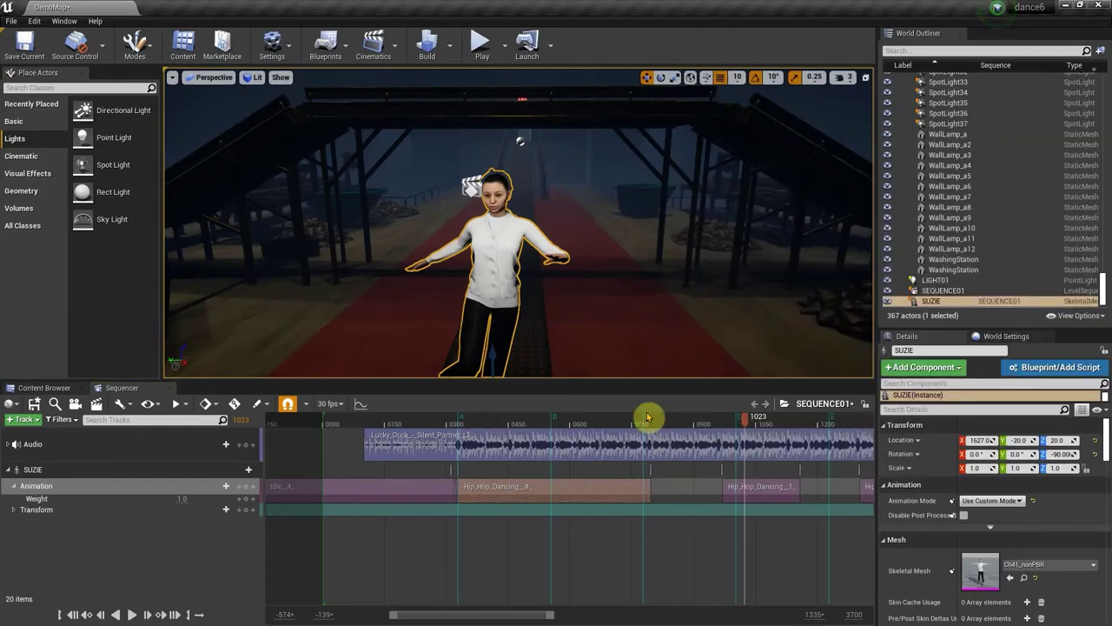
Slide Hip_Hop_Dancing_1 left to meet the first clip, checking playback from frame 0467 to 0890
{"action": "left_click_drag", "start_coordinate": [591, 418], "coordinate": [512, 423]}
{"action": "key", "text": "space"}
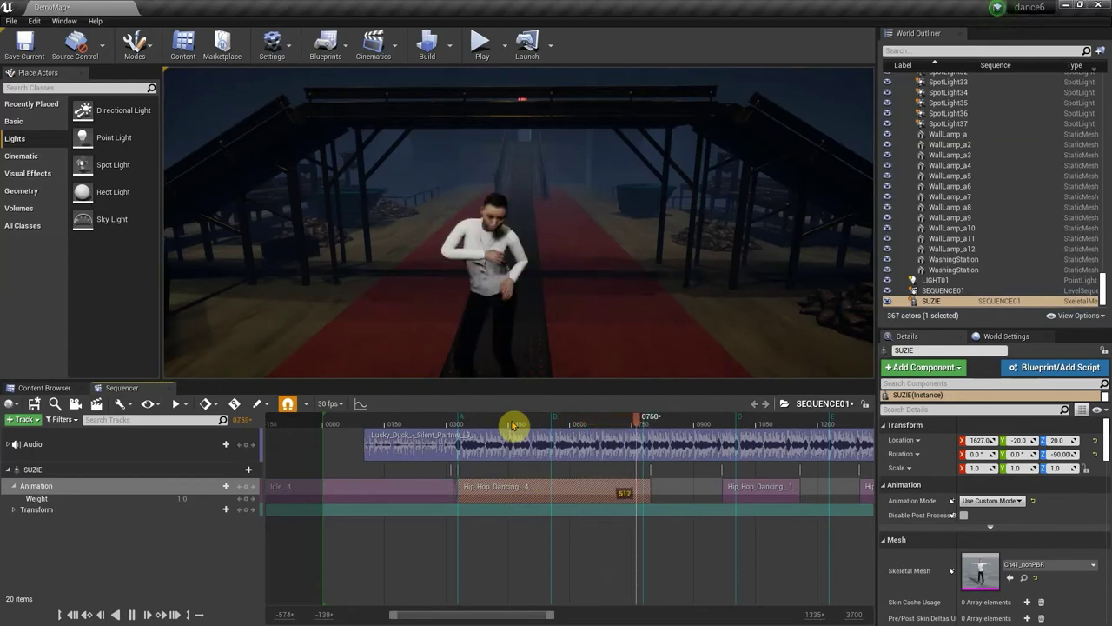
{"action": "key", "text": "space"}
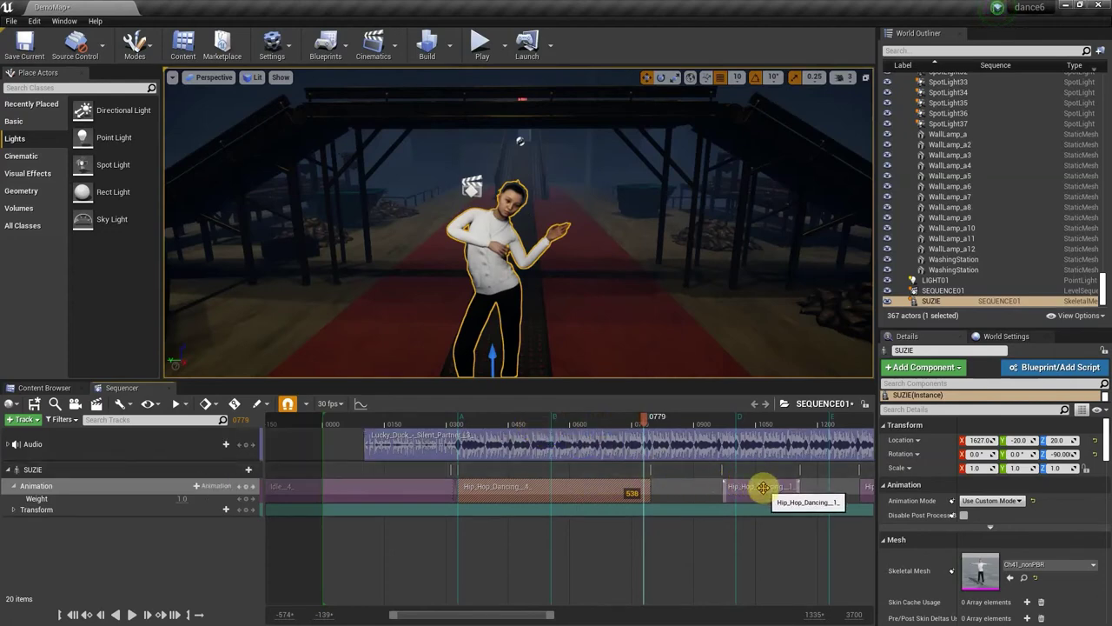
{"action": "left_click_drag", "start_coordinate": [764, 487], "coordinate": [678, 492]}
{"action": "left_click_drag", "start_coordinate": [647, 424], "coordinate": [631, 423]}
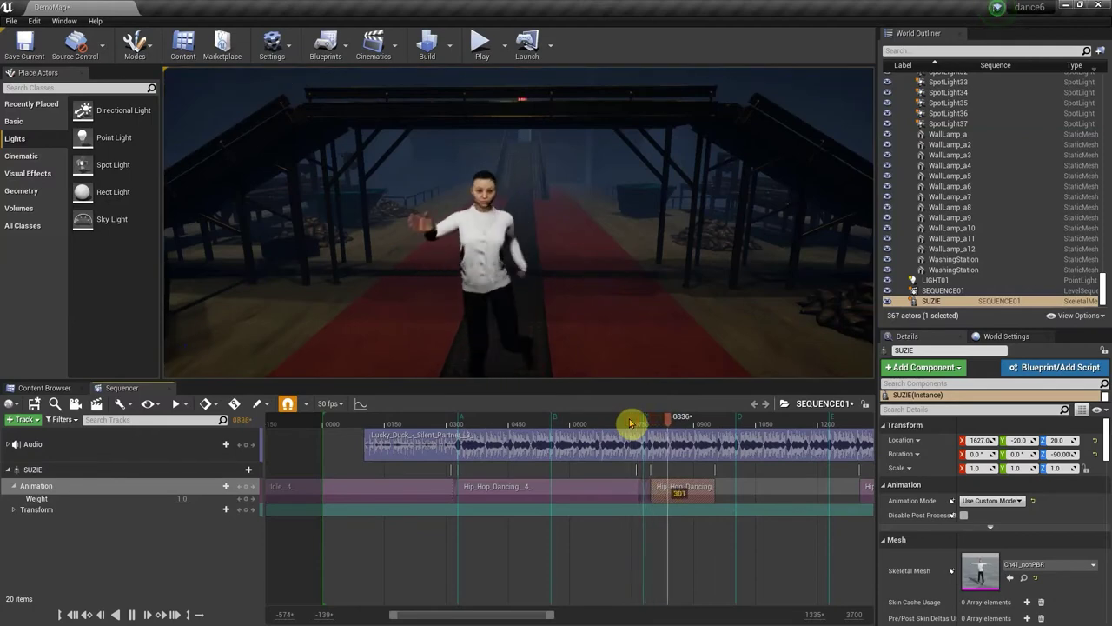
{"action": "key", "text": "space"}
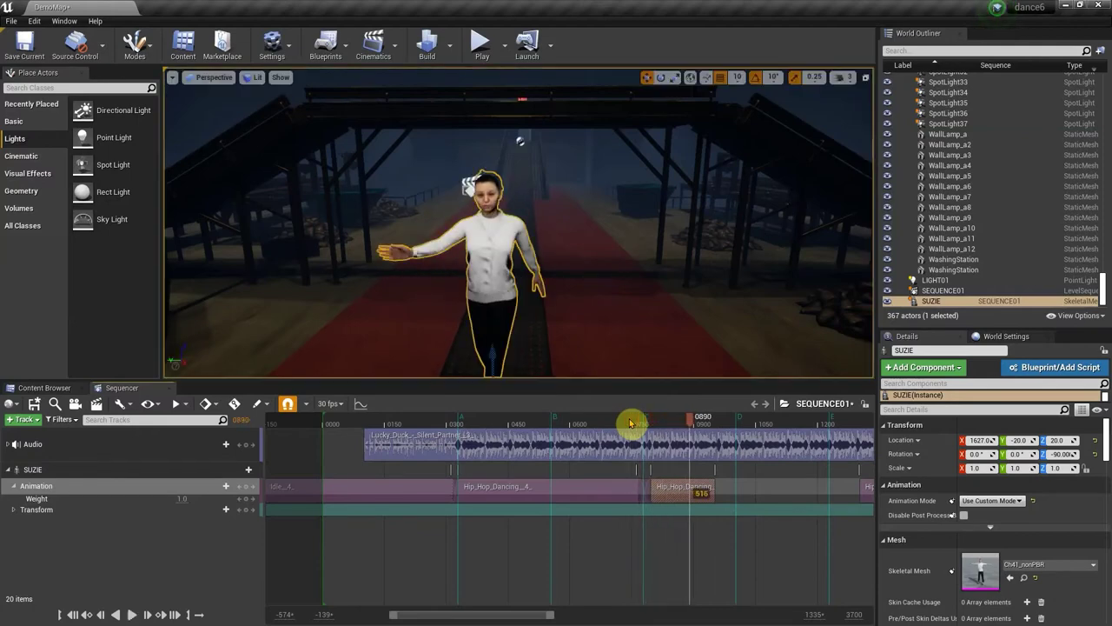
{"action": "mouse_move", "coordinate": [687, 426]}
{"action": "left_mouse_down"}
{"action": "mouse_move", "coordinate": [610, 422]}
{"action": "mouse_move", "coordinate": [672, 430]}
{"action": "left_mouse_up"}
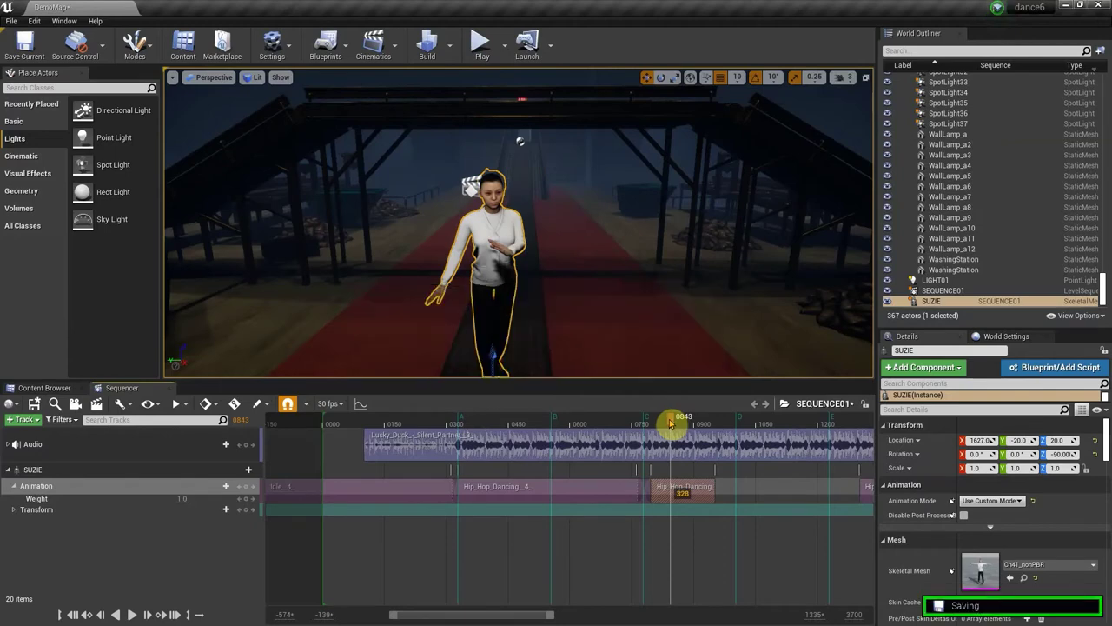
Scrub the transition between frames 0822 and 0832, then make the viewport taller
{"action": "left_click_drag", "start_coordinate": [670, 423], "coordinate": [584, 477]}
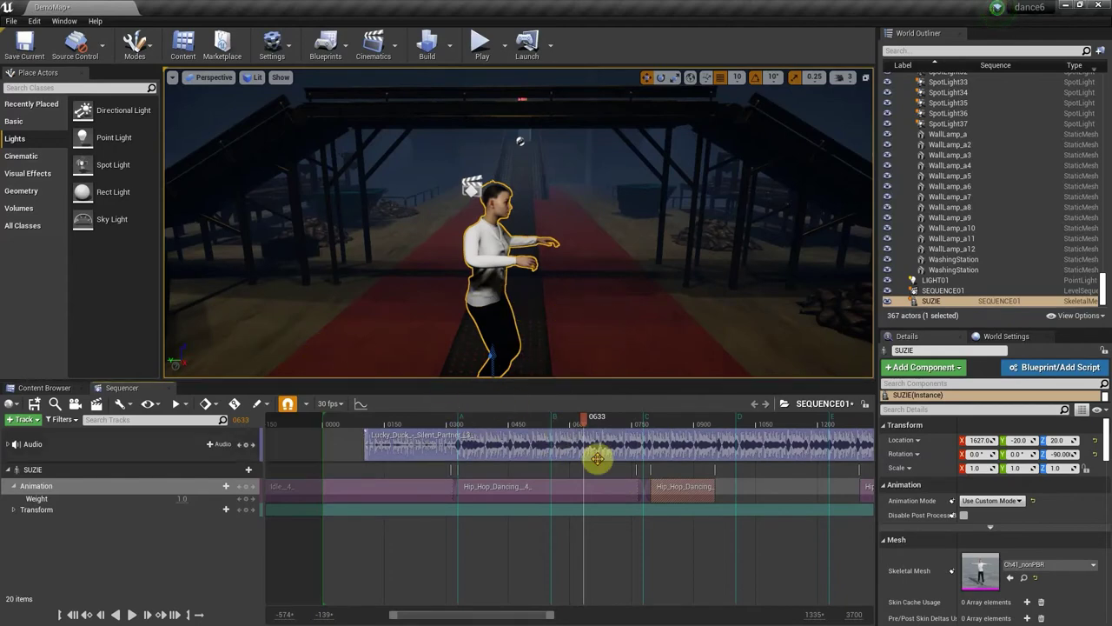
{"action": "left_click_drag", "start_coordinate": [587, 422], "coordinate": [665, 434]}
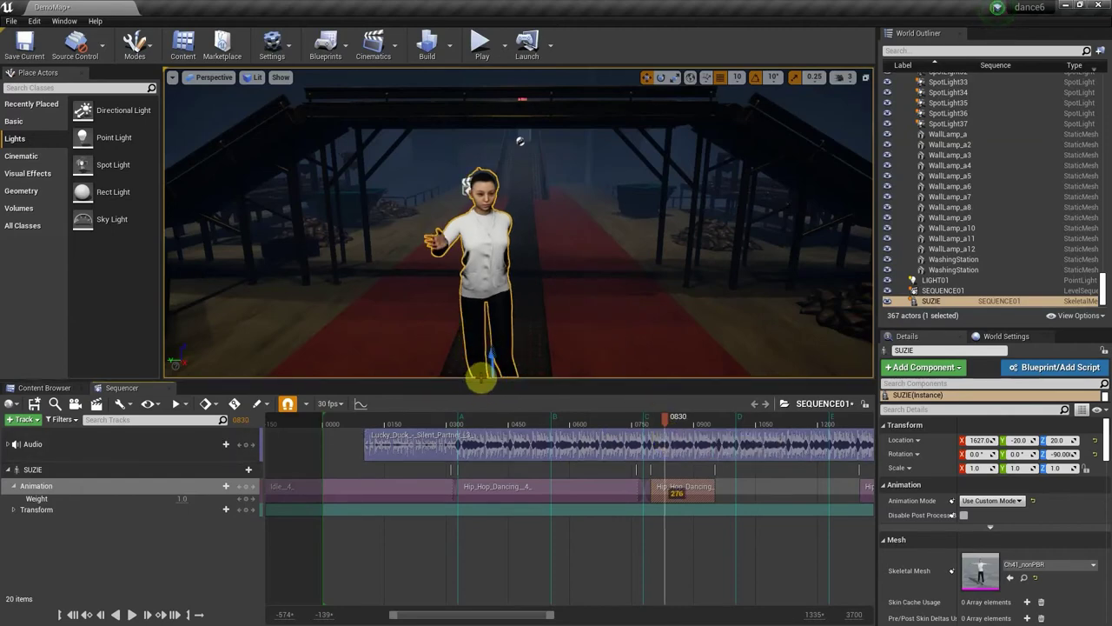
{"action": "left_click_drag", "start_coordinate": [482, 394], "coordinate": [484, 429]}
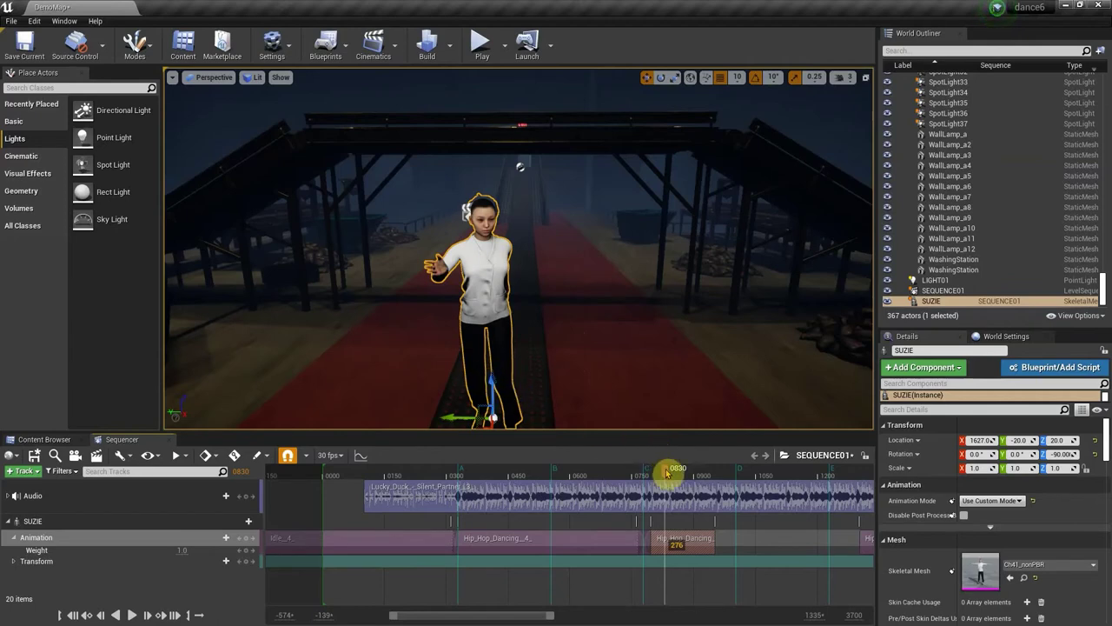
Enlarge the timeline panel and play from frame 3407 to see the T-pose after the last clip
{"action": "left_click_drag", "start_coordinate": [667, 472], "coordinate": [692, 485]}
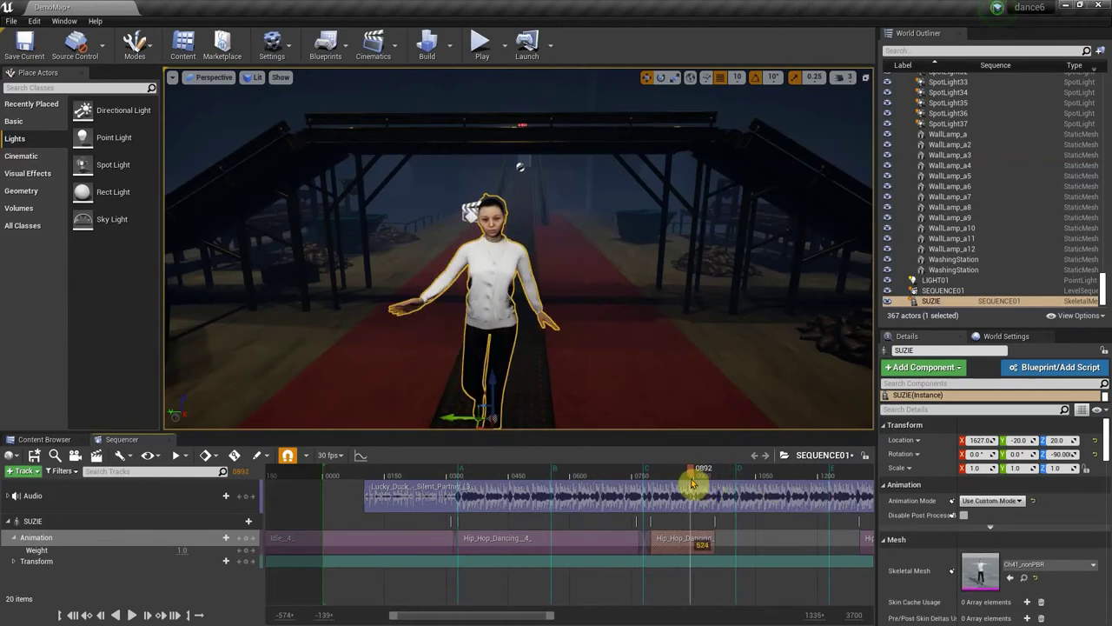
{"action": "left_click_drag", "start_coordinate": [670, 428], "coordinate": [659, 321]}
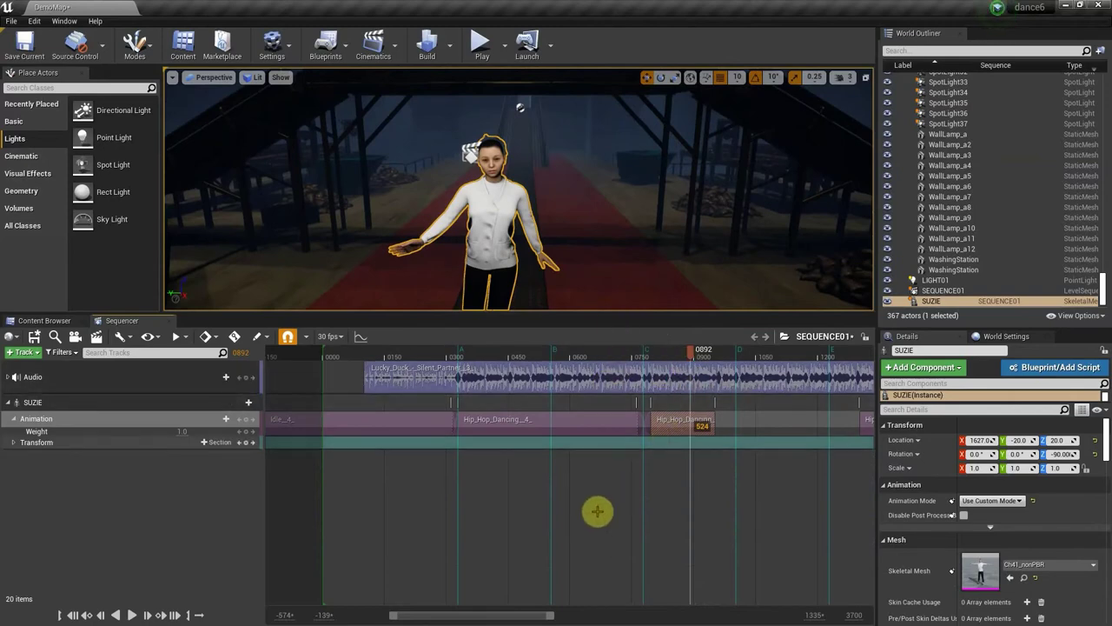
{"action": "left_click_drag", "start_coordinate": [515, 618], "coordinate": [763, 353]}
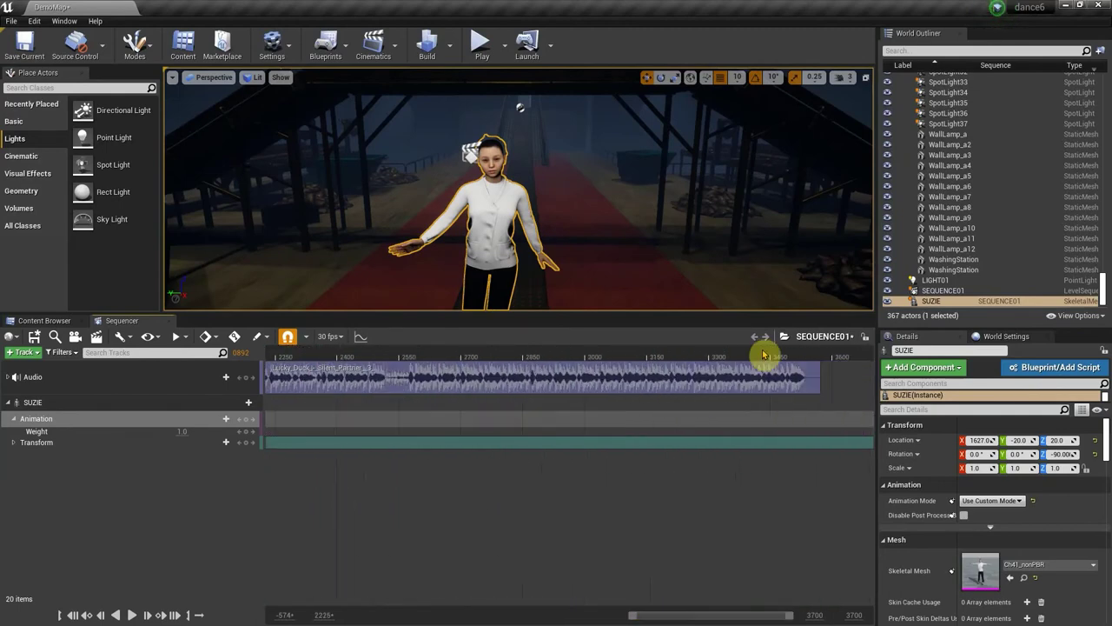
{"action": "left_click", "coordinate": [754, 358]}
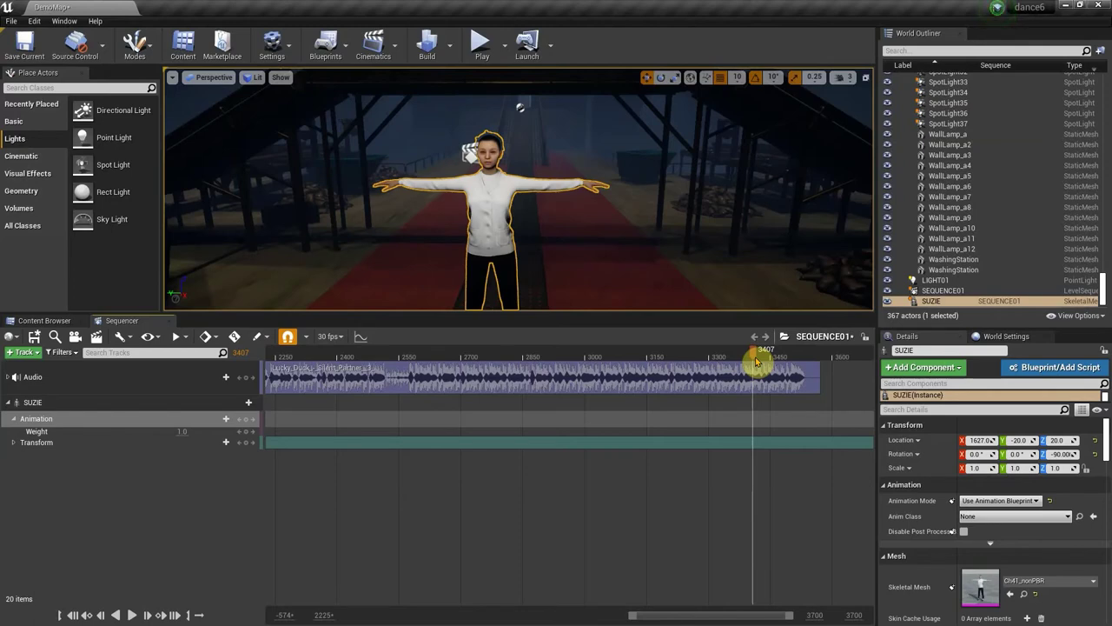
{"action": "key", "text": "space"}
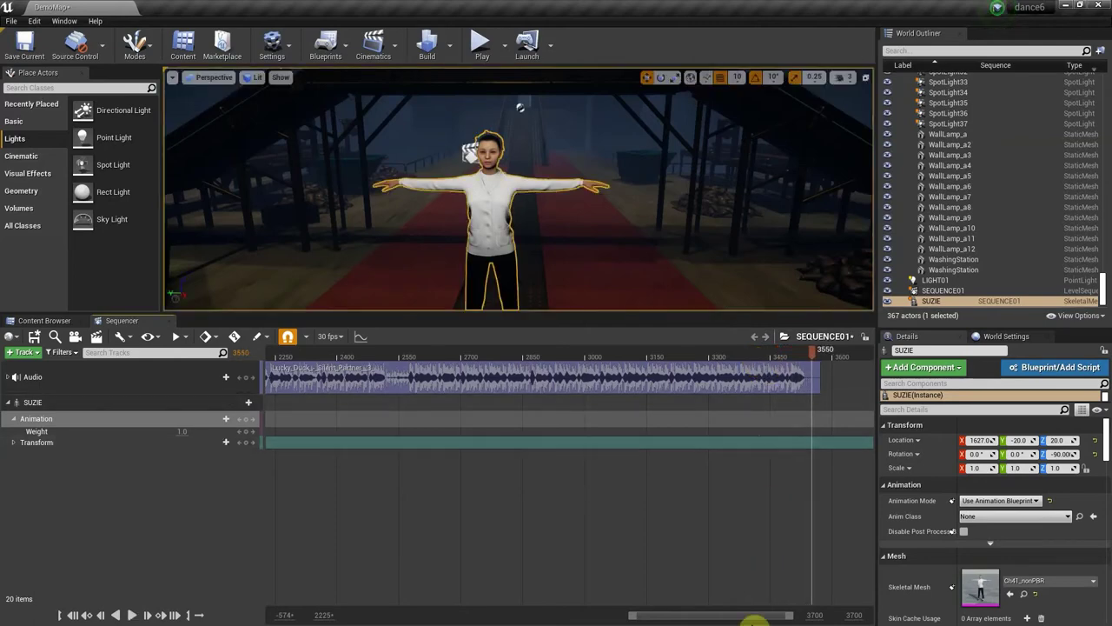
Scroll back and scrub to frame 0536 to confirm SUZIE is dancing again
{"action": "left_click_drag", "start_coordinate": [753, 621], "coordinate": [521, 603]}
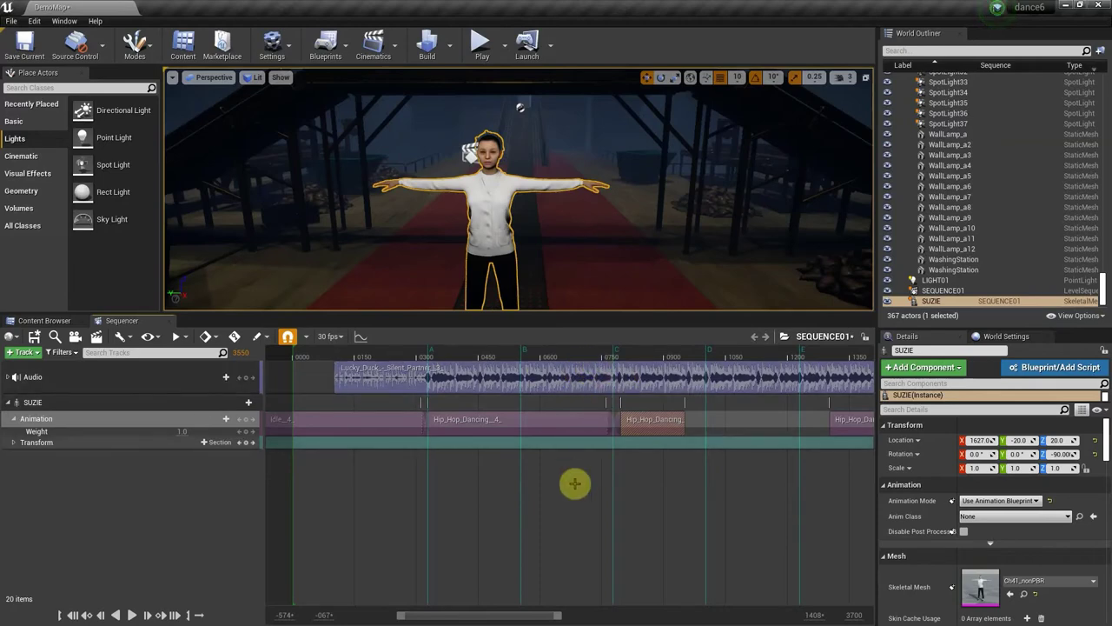
{"action": "left_click_drag", "start_coordinate": [533, 604], "coordinate": [517, 623]}
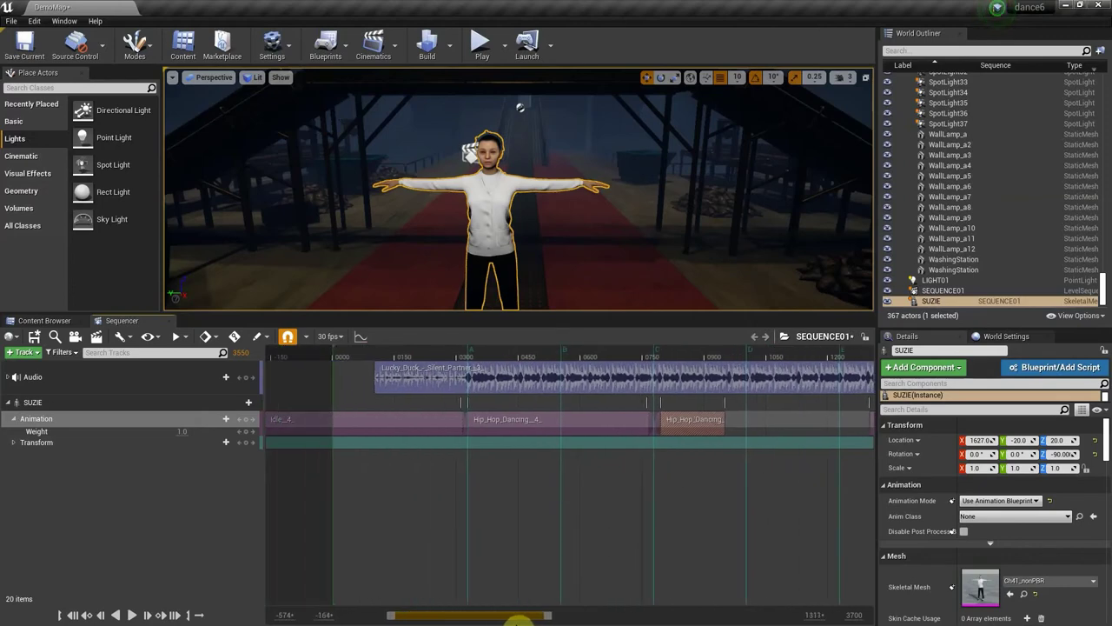
{"action": "mouse_move", "coordinate": [519, 621]}
{"action": "left_mouse_down"}
{"action": "mouse_move", "coordinate": [399, 613]}
{"action": "mouse_move", "coordinate": [518, 614]}
{"action": "left_mouse_up"}
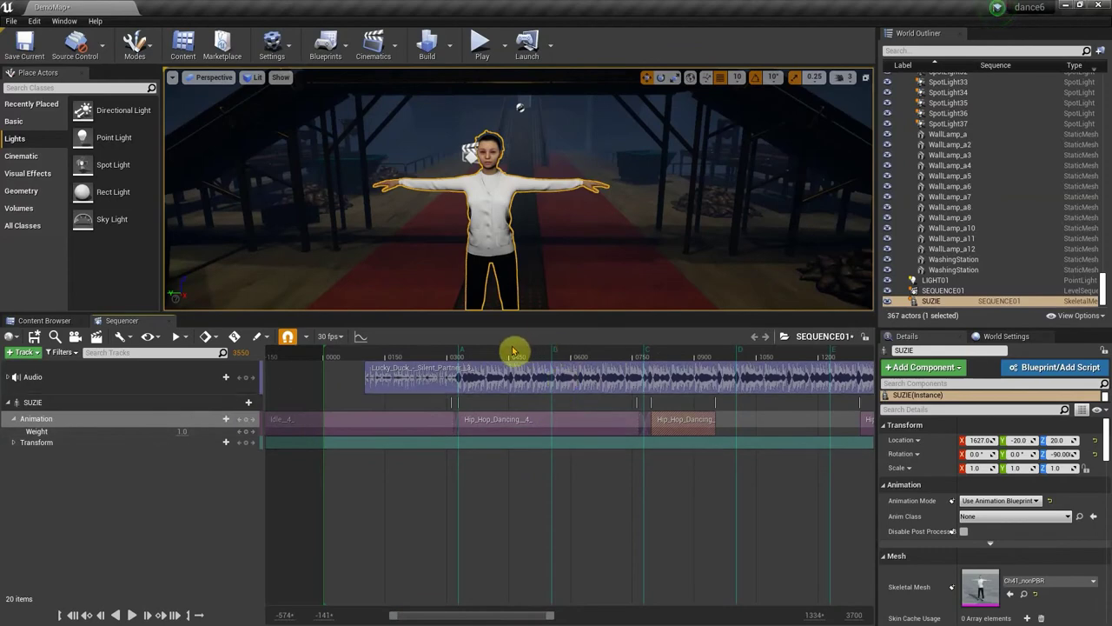
{"action": "left_click_drag", "start_coordinate": [512, 350], "coordinate": [546, 365]}
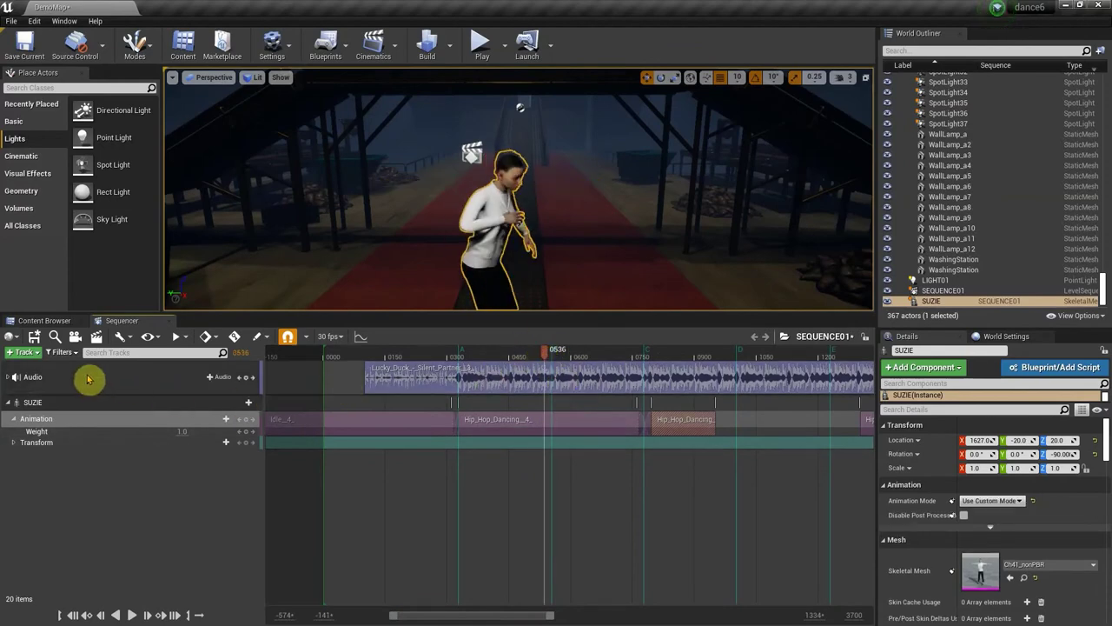
Drag P_Steam_Lit from StarterContent > Particles into the level beside SUZIE
{"action": "left_click", "coordinate": [35, 321]}
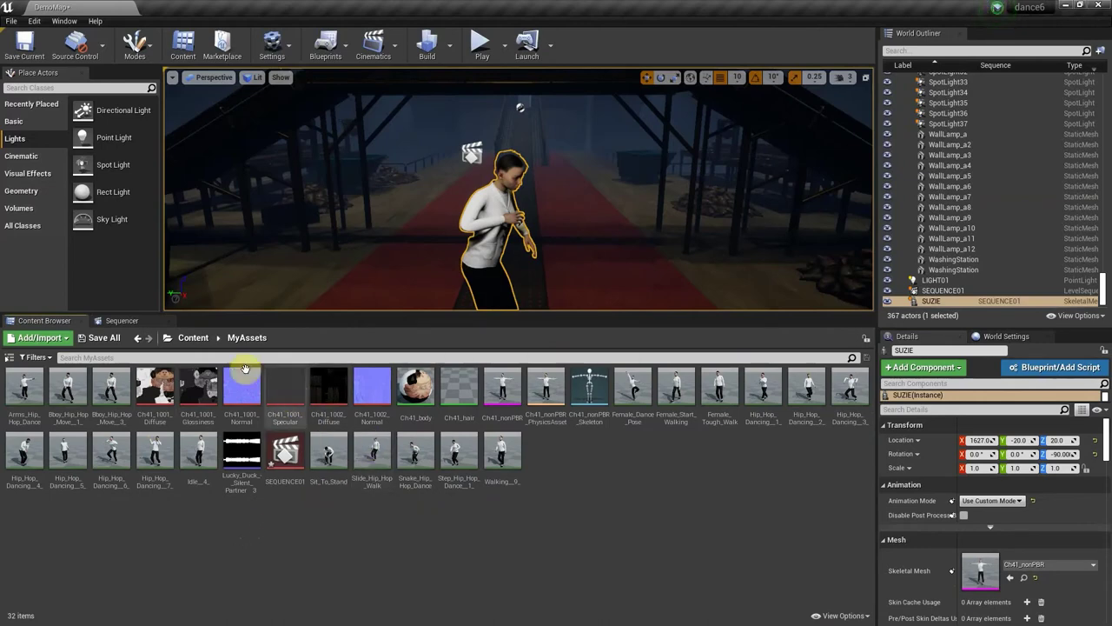
{"action": "left_click", "coordinate": [192, 338]}
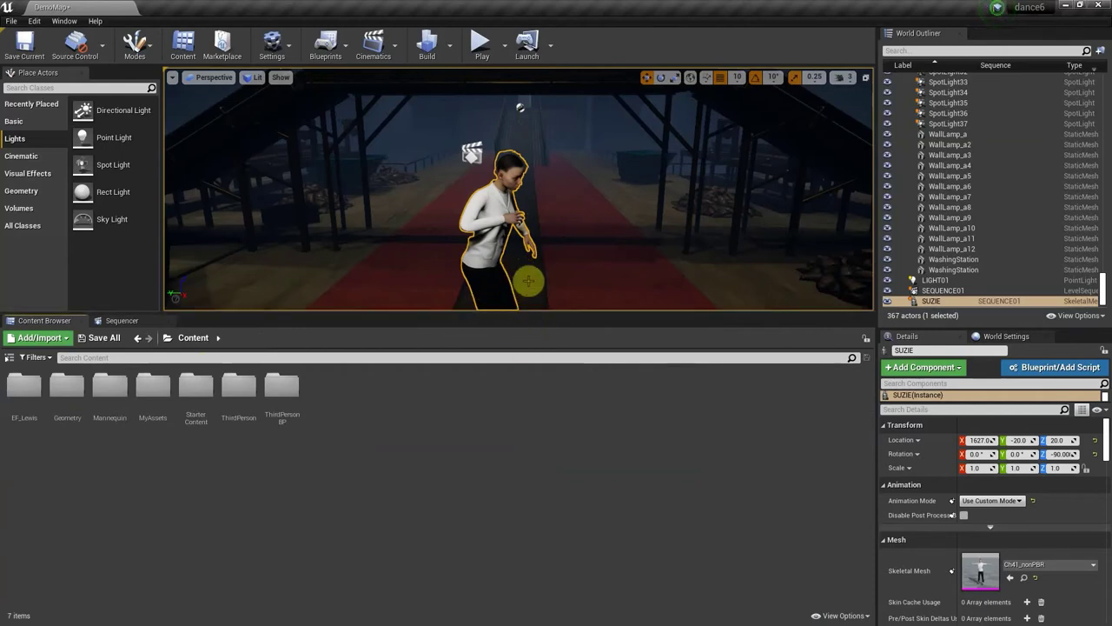
{"action": "double_click", "coordinate": [192, 387]}
{"action": "double_click", "coordinate": [300, 394]}
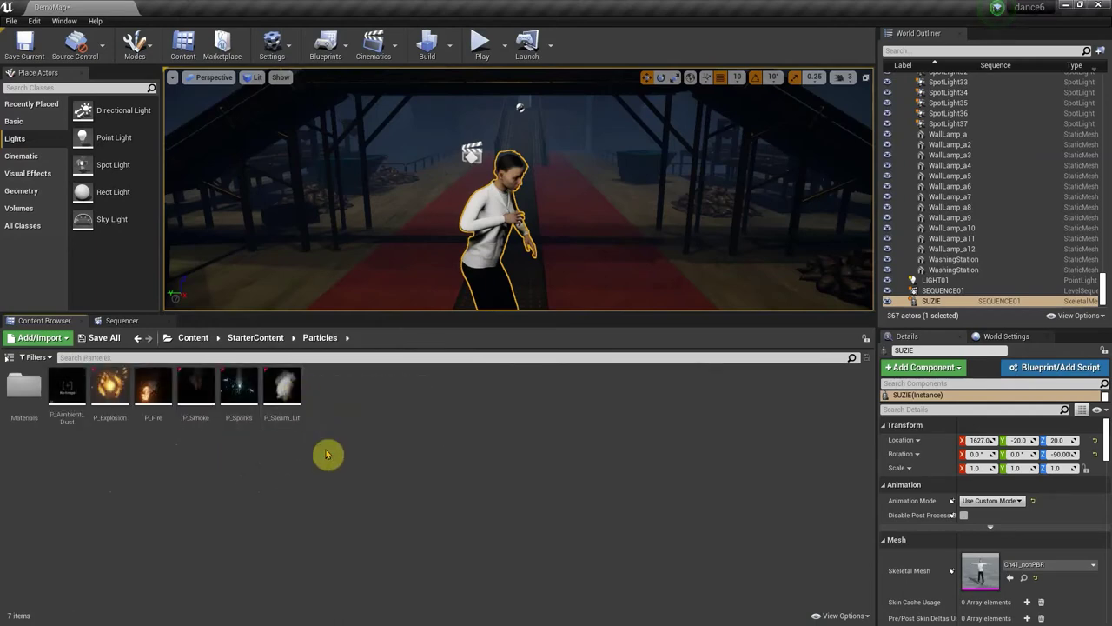
{"action": "left_click_drag", "start_coordinate": [293, 413], "coordinate": [503, 271]}
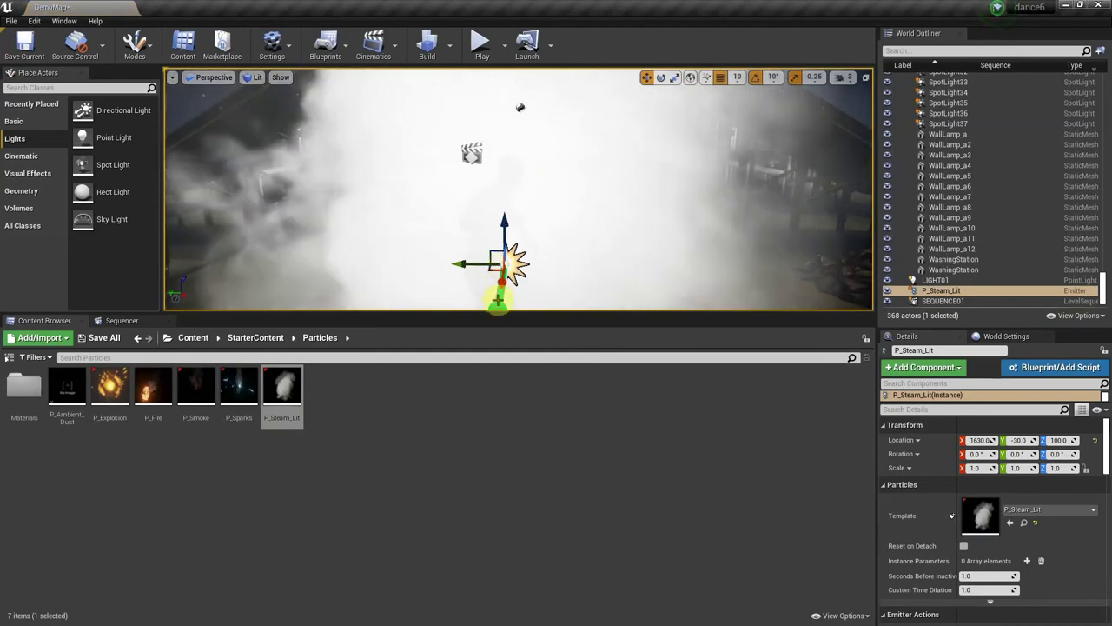
Move the steam emitter to 1500, -30, 20 at floor level and return to the Sequencer
{"action": "mouse_move", "coordinate": [501, 278]}
{"action": "left_mouse_down"}
{"action": "mouse_move", "coordinate": [518, 223]}
{"action": "mouse_move", "coordinate": [491, 287]}
{"action": "left_mouse_up"}
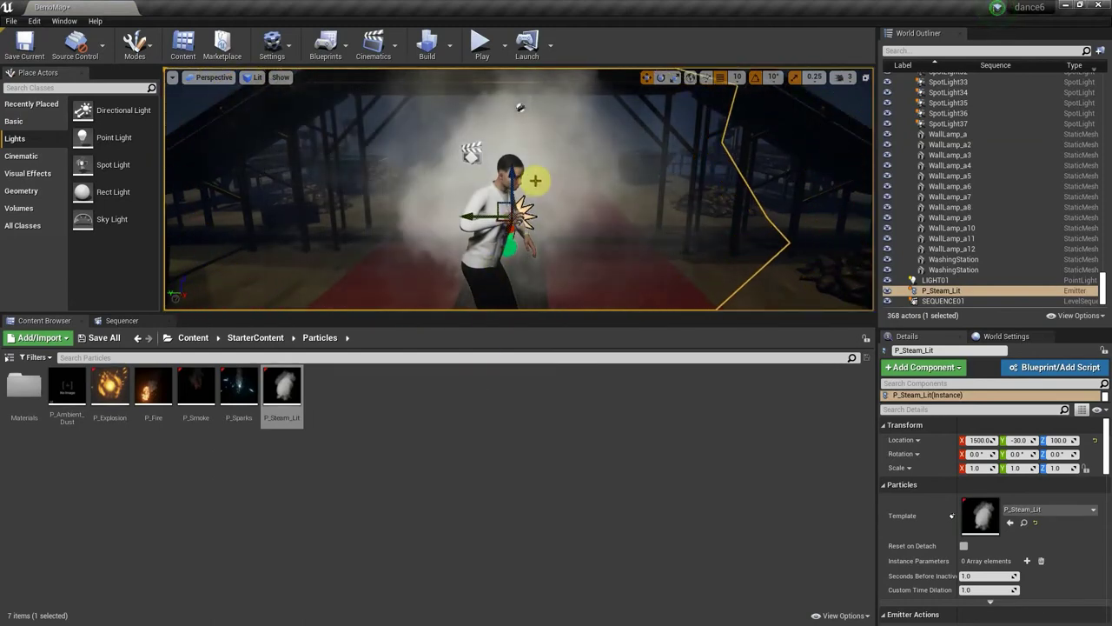
{"action": "left_click_drag", "start_coordinate": [512, 183], "coordinate": [500, 205]}
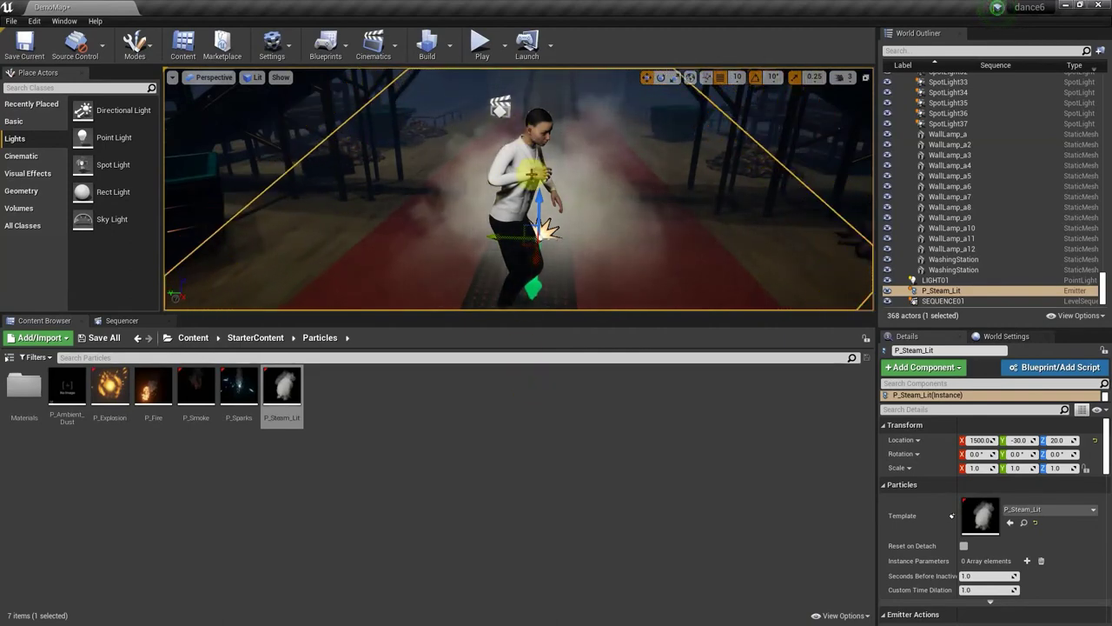
{"action": "left_click", "coordinate": [120, 321]}
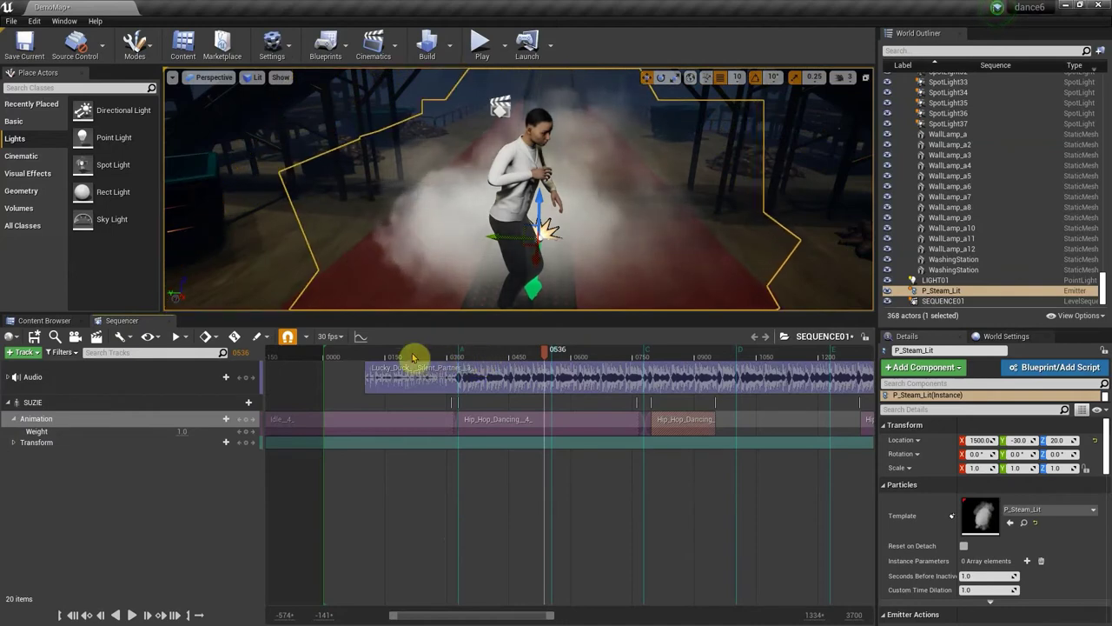
Scrub back to frame 0406, then collapse the stuff folder at the top of the World Outliner
{"action": "left_click_drag", "start_coordinate": [413, 357], "coordinate": [672, 352]}
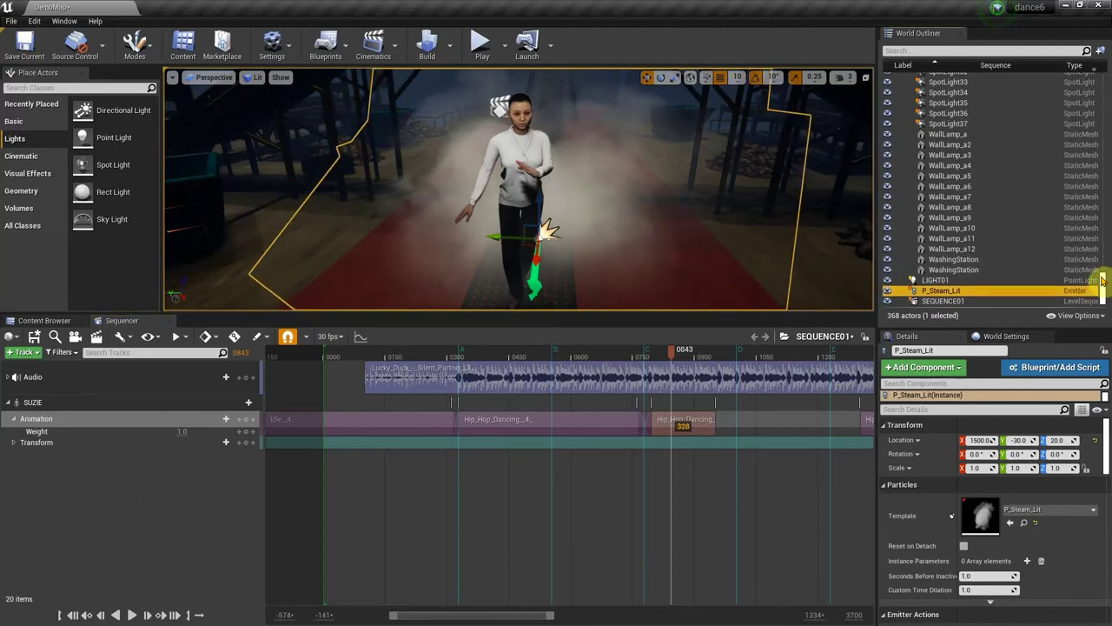
{"action": "left_click_drag", "start_coordinate": [1100, 280], "coordinate": [1101, 52]}
{"action": "left_click", "coordinate": [905, 88]}
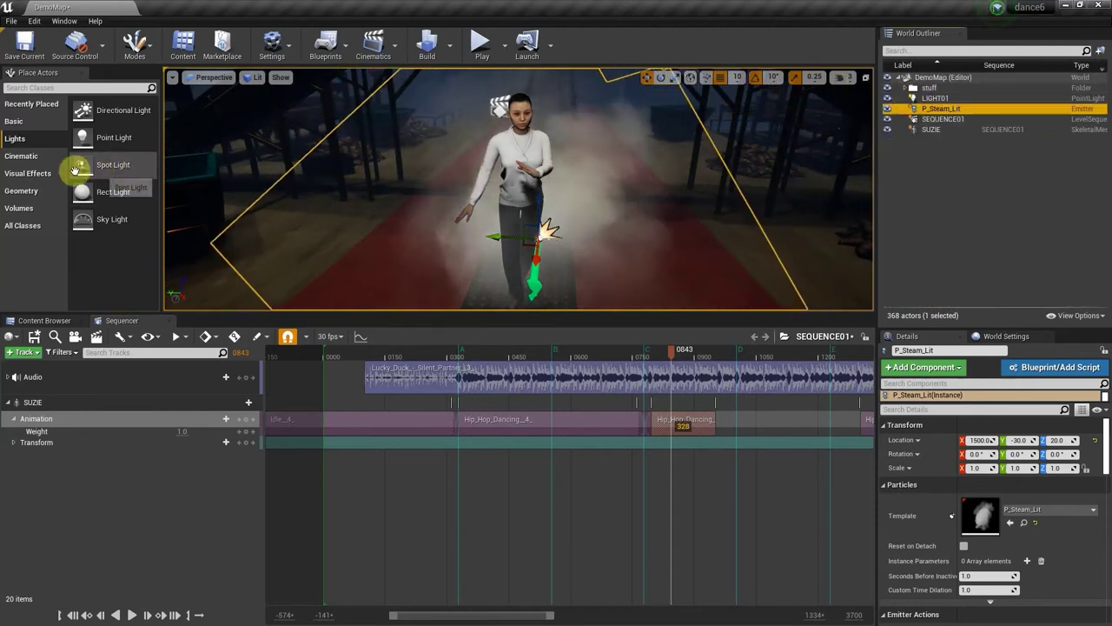
Place a Cine Camera Actor from the Cinematic list into the warehouse and move it along X
{"action": "left_click", "coordinate": [18, 155]}
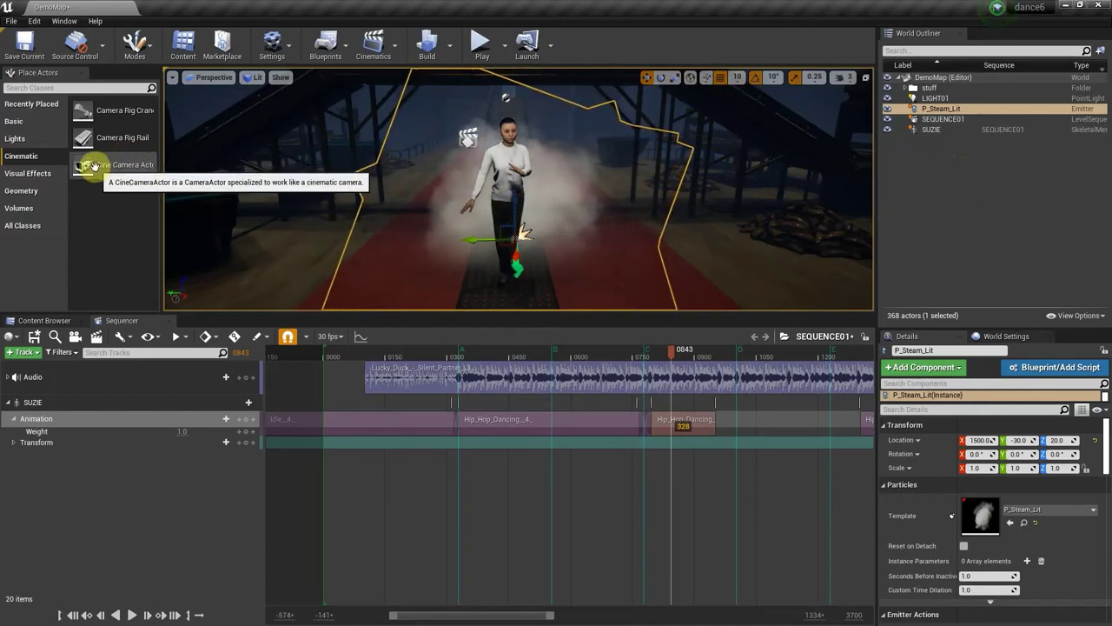
{"action": "left_click_drag", "start_coordinate": [93, 165], "coordinate": [535, 216]}
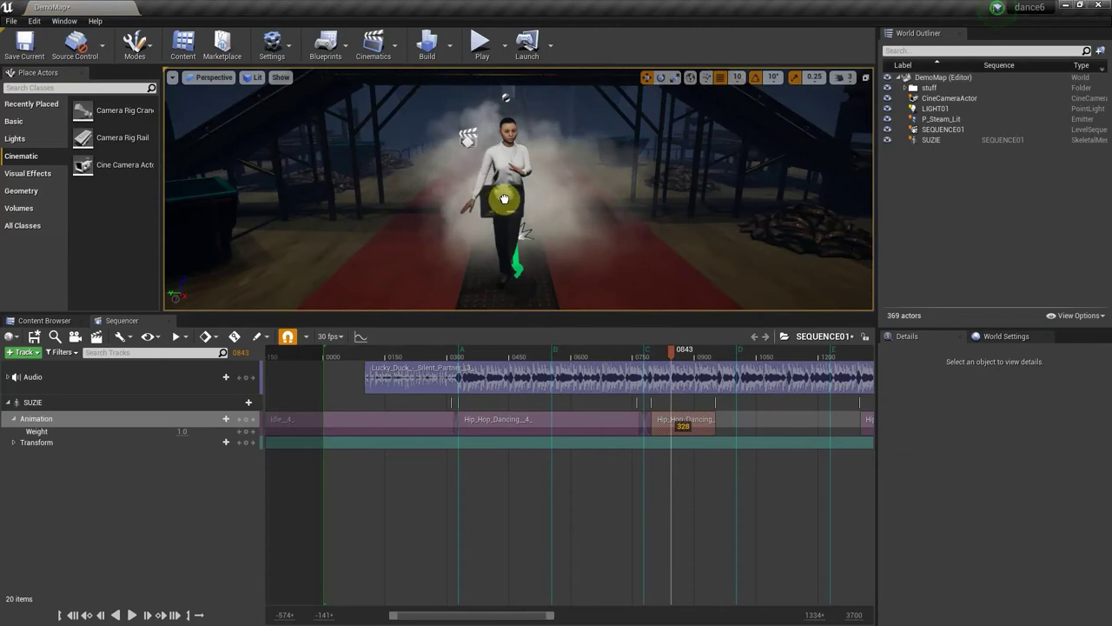
{"action": "left_click_drag", "start_coordinate": [505, 198], "coordinate": [506, 200]}
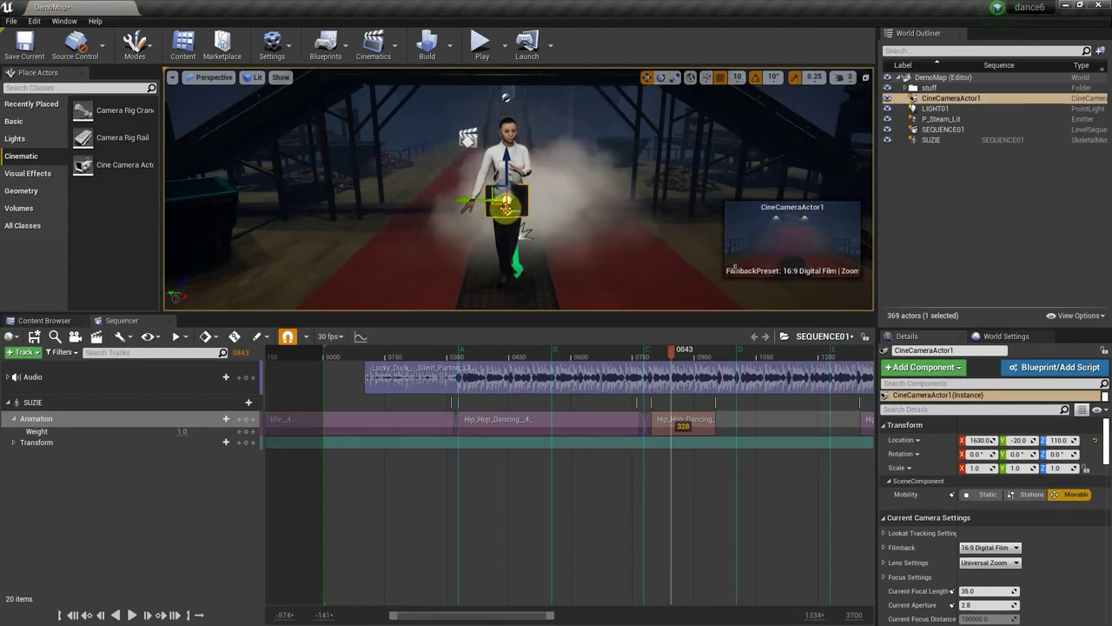
{"action": "left_click_drag", "start_coordinate": [505, 243], "coordinate": [513, 314]}
Rotate the camera 180 degrees so it faces SUZIE
{"action": "key", "text": "e"}
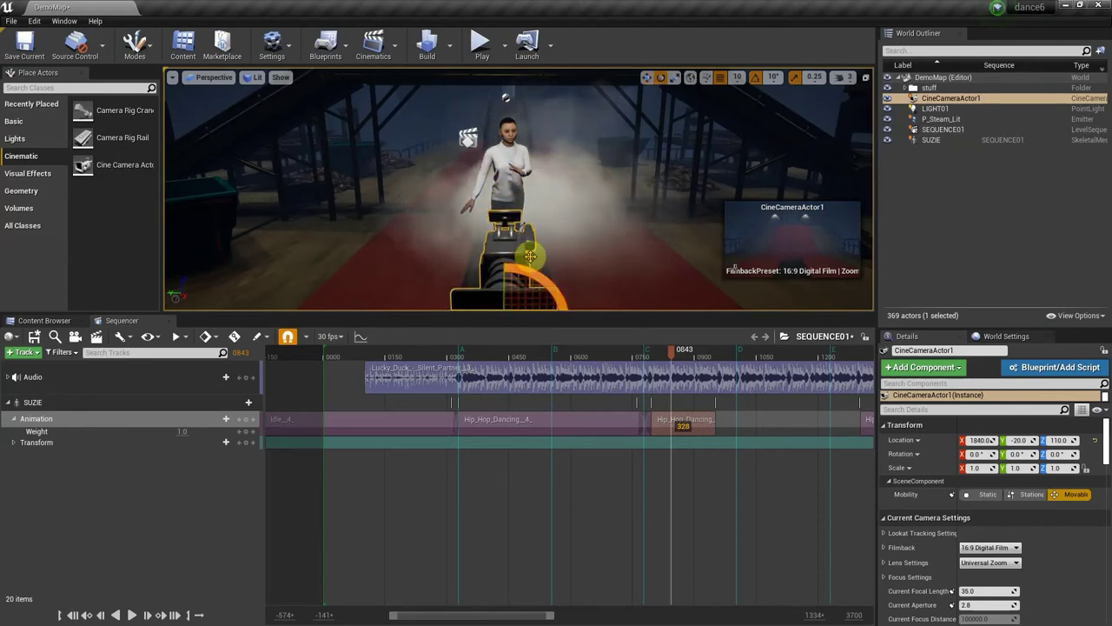
{"action": "scroll", "coordinate": [532, 257], "scroll_direction": "down", "scroll_amount": 3}
{"action": "right_click_drag", "start_coordinate": [532, 256], "coordinate": [507, 273]}
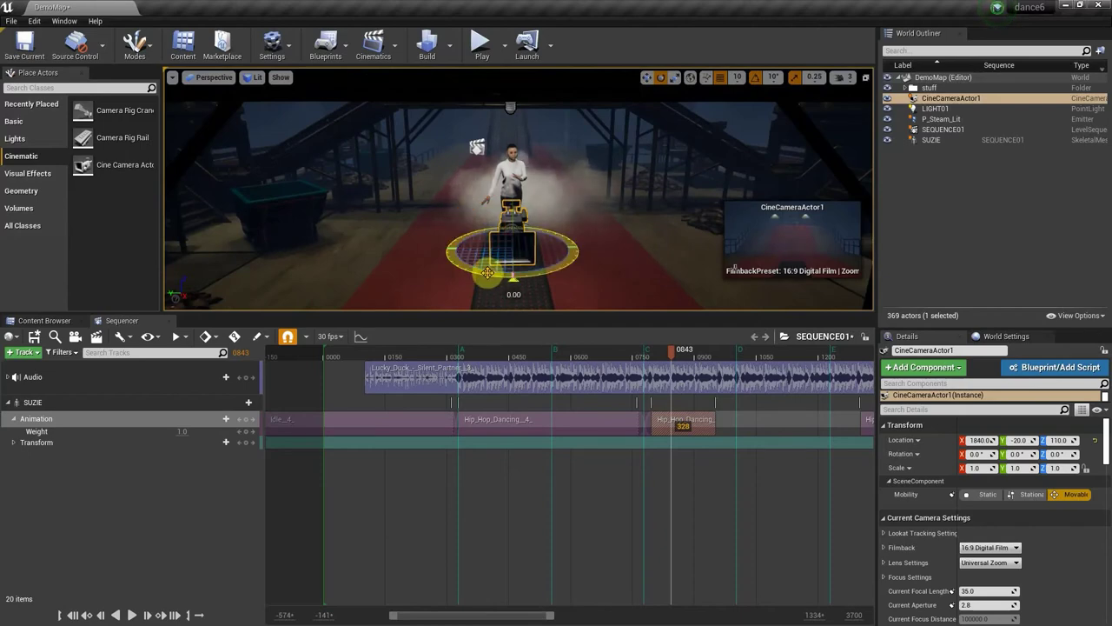
{"action": "mouse_move", "coordinate": [488, 272]}
{"action": "left_mouse_down"}
{"action": "mouse_move", "coordinate": [502, 280]}
{"action": "mouse_move", "coordinate": [581, 253]}
{"action": "mouse_move", "coordinate": [539, 294]}
{"action": "mouse_move", "coordinate": [508, 269]}
{"action": "left_mouse_up"}
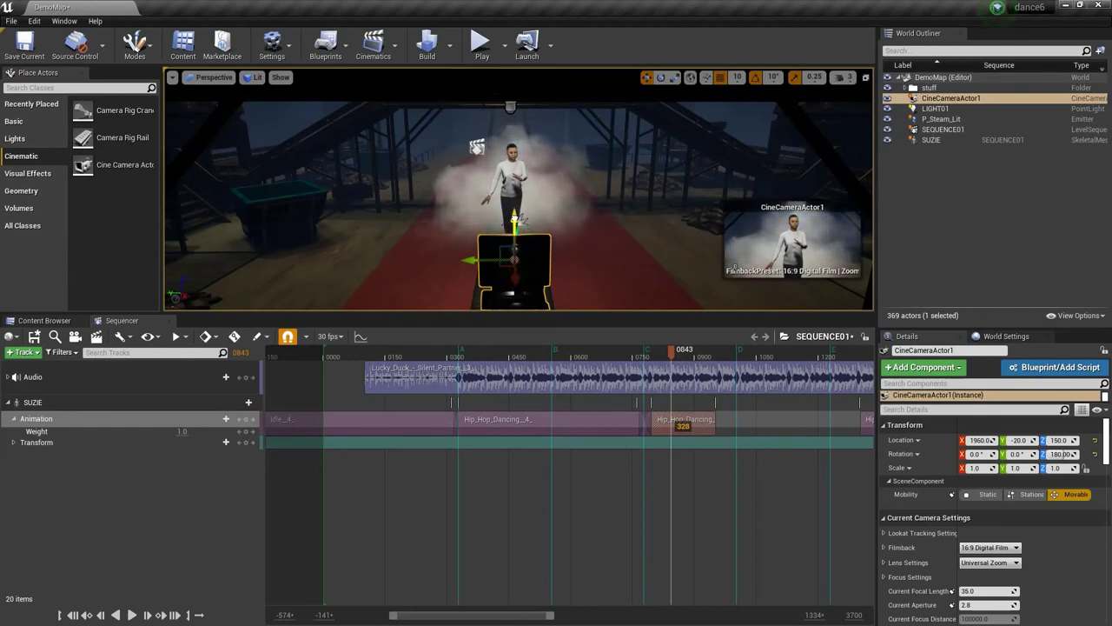
Tilt the camera down 10 degrees and settle it at 1960, -20, 100
{"action": "left_click_drag", "start_coordinate": [515, 220], "coordinate": [505, 239]}
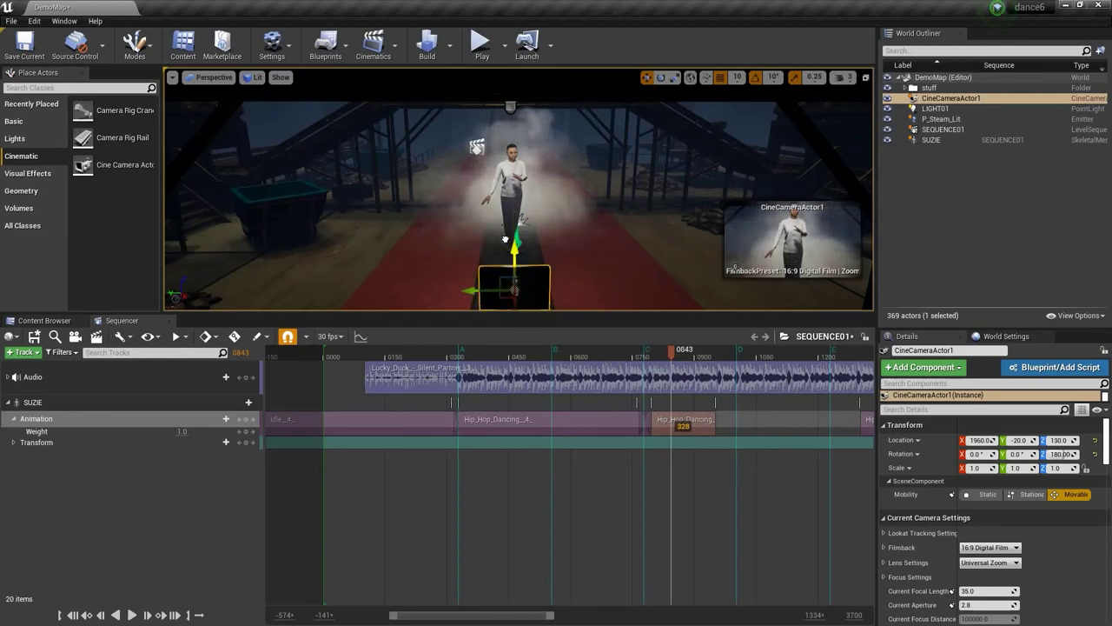
{"action": "key", "text": "e"}
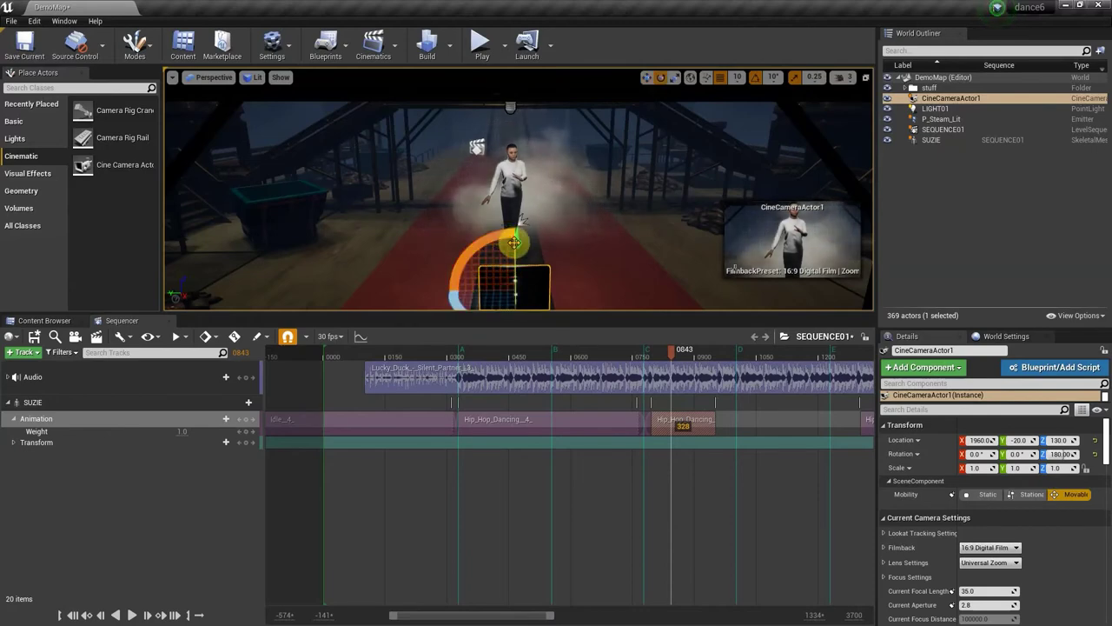
{"action": "mouse_move", "coordinate": [499, 257]}
{"action": "left_mouse_down"}
{"action": "mouse_move", "coordinate": [517, 237]}
{"action": "mouse_move", "coordinate": [516, 246]}
{"action": "left_mouse_up"}
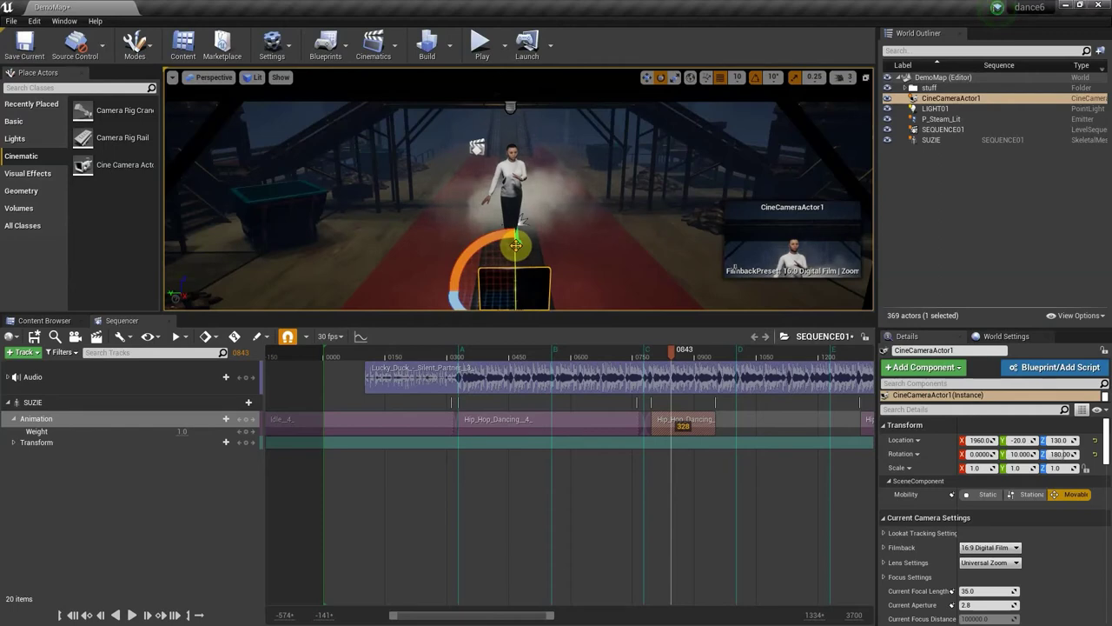
{"action": "key", "text": "w"}
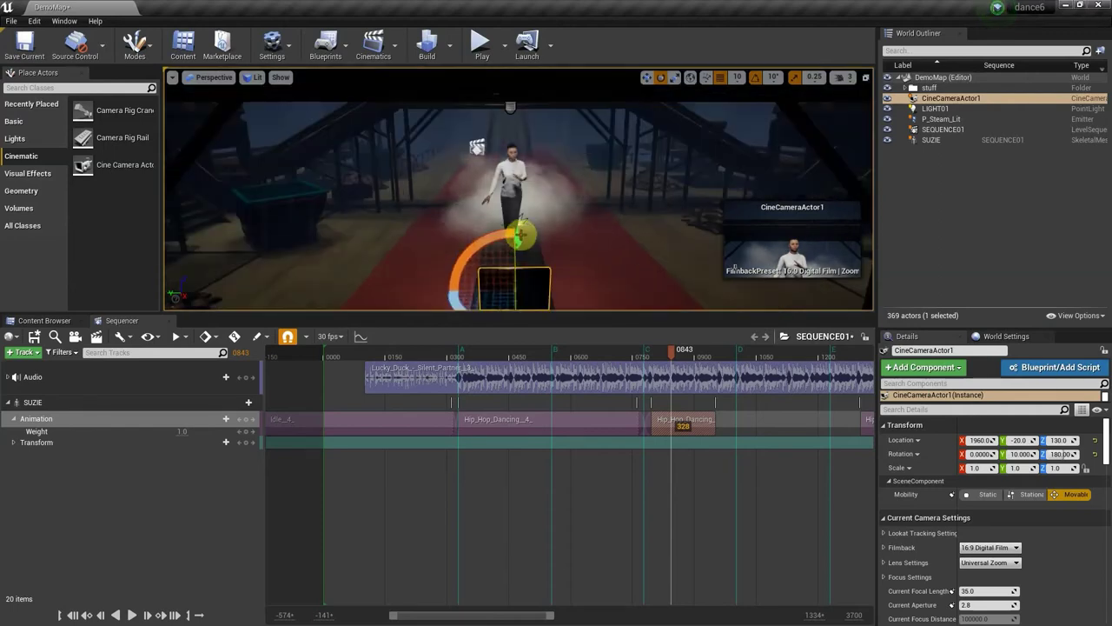
{"action": "left_click_drag", "start_coordinate": [516, 241], "coordinate": [514, 294]}
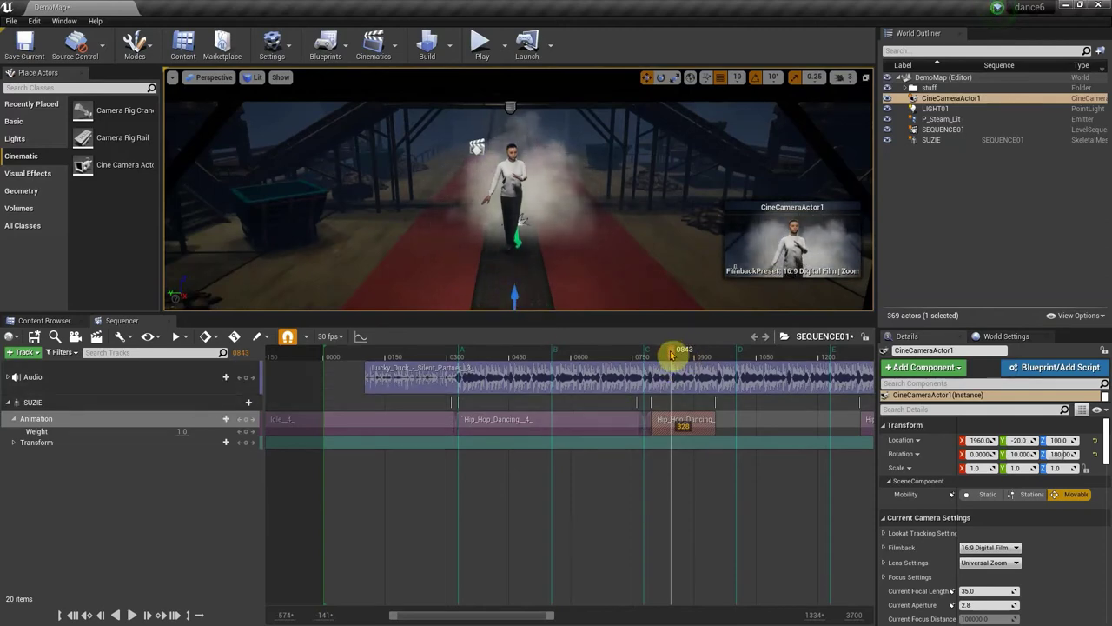
{"action": "left_click_drag", "start_coordinate": [671, 352], "coordinate": [412, 363]}
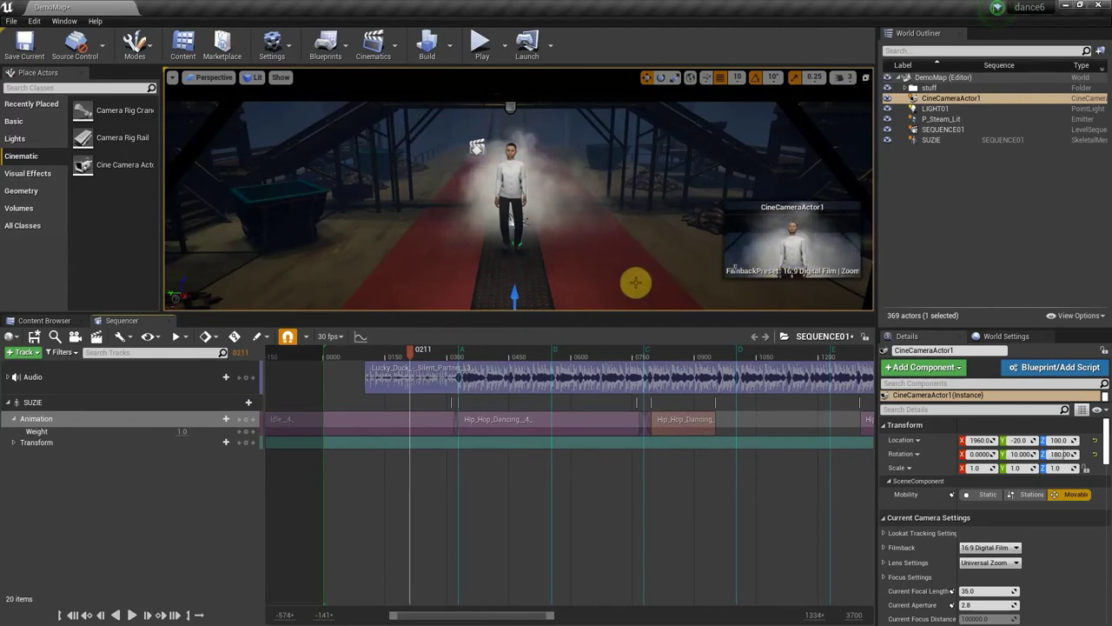
Move the camera to 1920, -20, 100 and ease its downward tilt to about 8.4 degrees
{"action": "scroll", "coordinate": [517, 276], "scroll_direction": "down", "scroll_amount": 2}
{"action": "left_click_drag", "start_coordinate": [518, 276], "coordinate": [601, 258]}
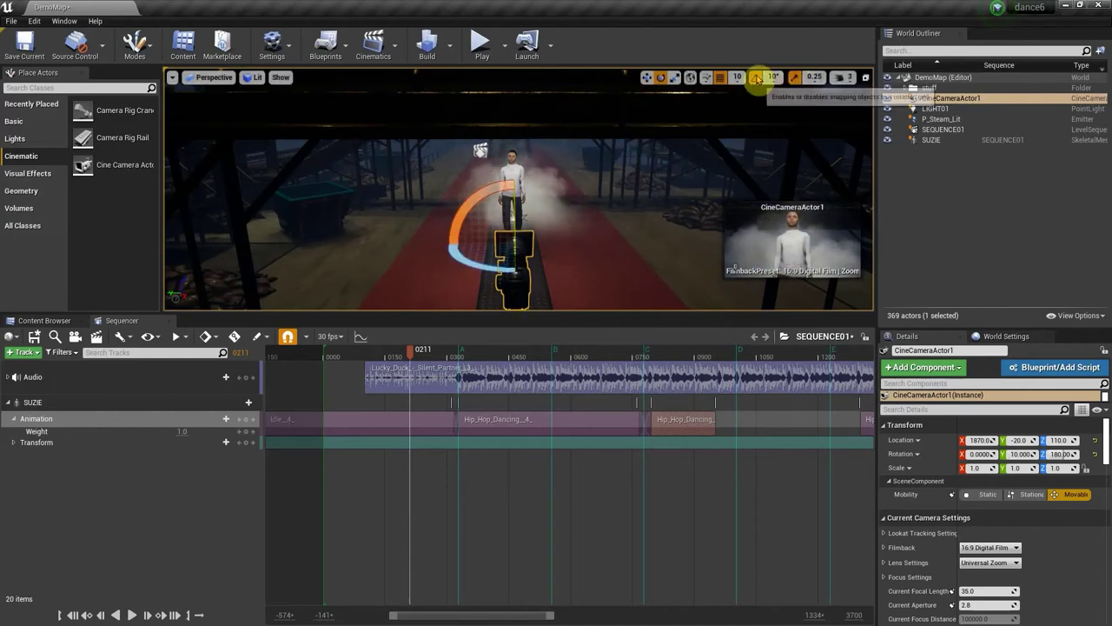
{"action": "left_click_drag", "start_coordinate": [515, 200], "coordinate": [515, 207]}
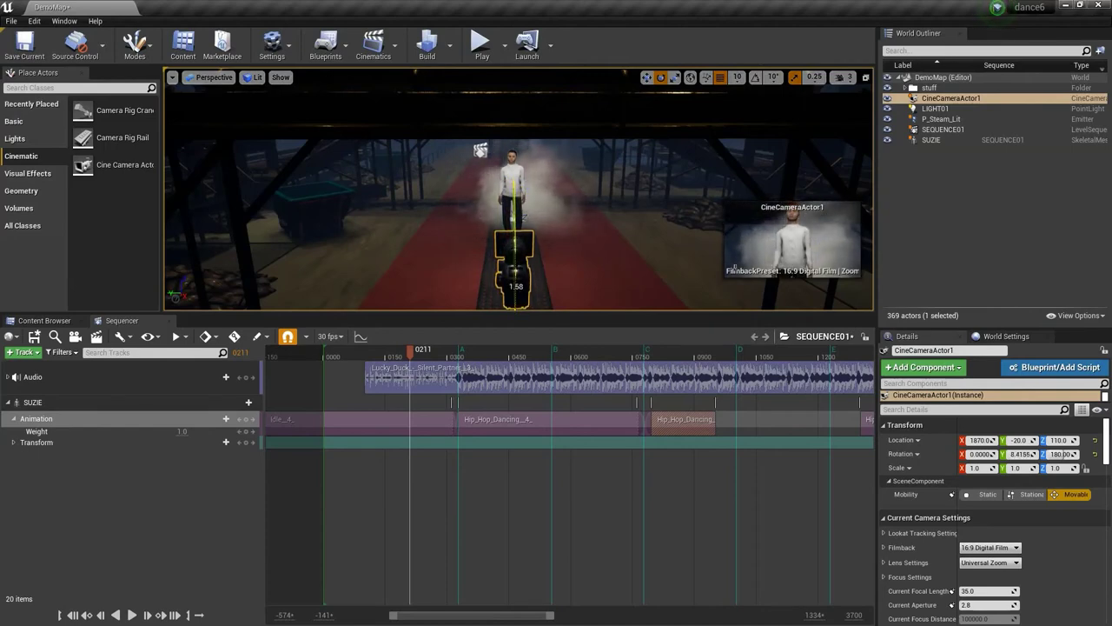
{"action": "key", "text": "w"}
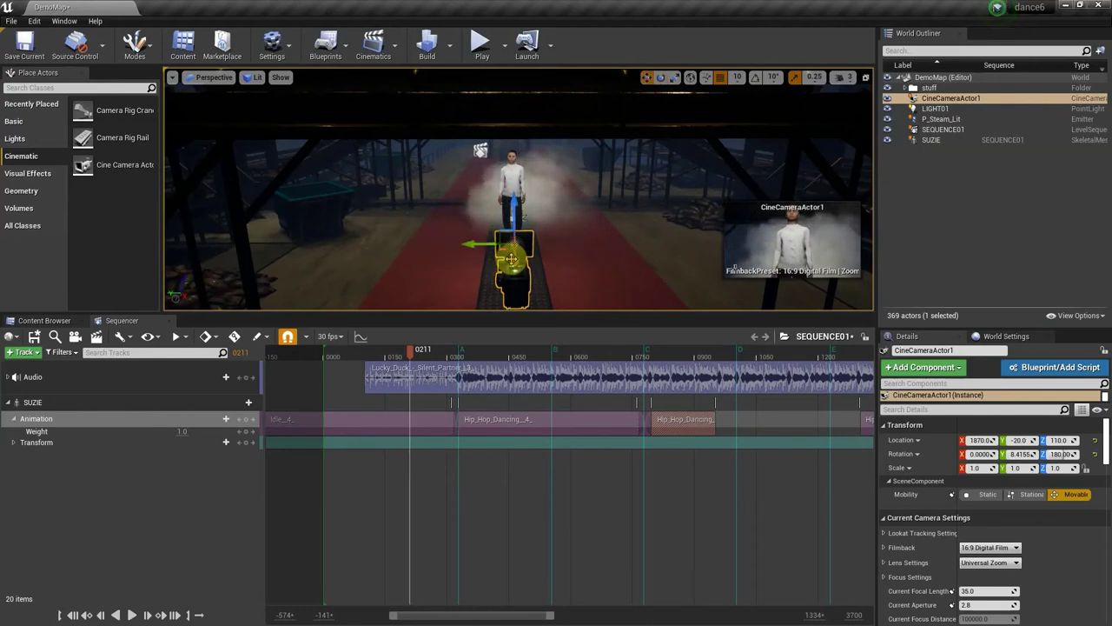
{"action": "mouse_move", "coordinate": [511, 258]}
{"action": "left_mouse_down"}
{"action": "mouse_move", "coordinate": [509, 289]}
{"action": "mouse_move", "coordinate": [513, 277]}
{"action": "left_mouse_up"}
{"action": "left_click_drag", "start_coordinate": [518, 214], "coordinate": [513, 224]}
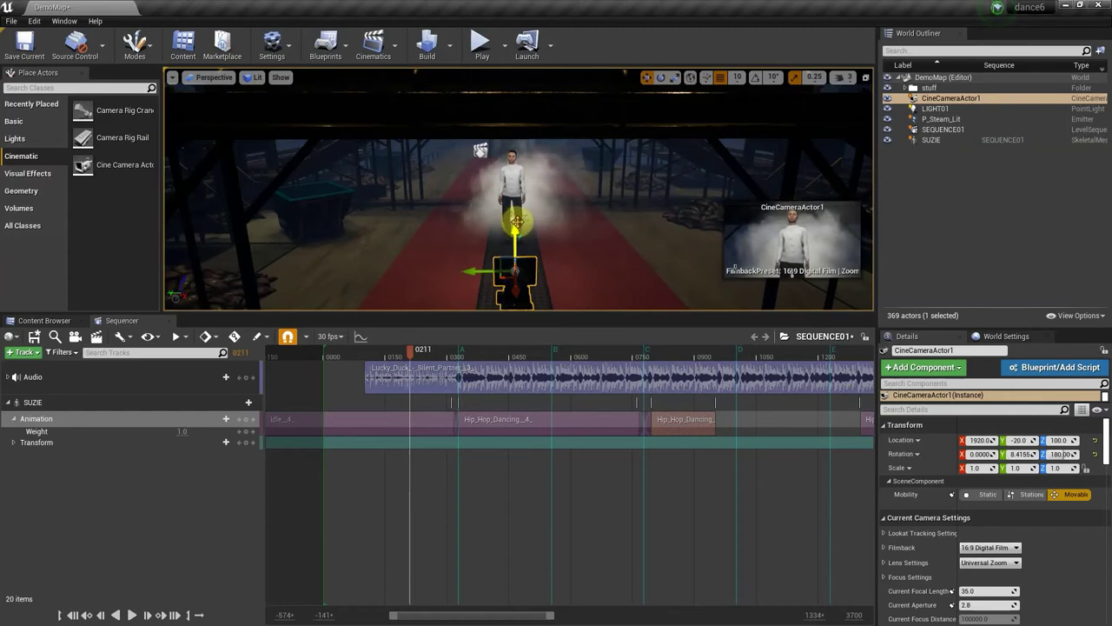
Turn on rotation snapping and scrub around frame 0152 to check the full-length framing
{"action": "left_click", "coordinate": [756, 77]}
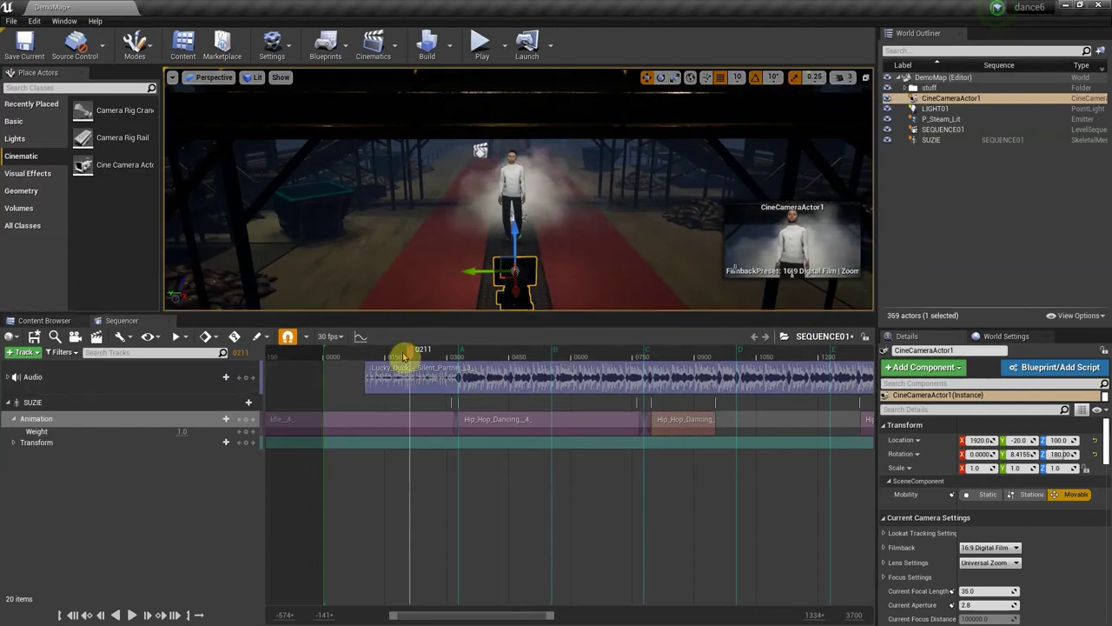
{"action": "left_click_drag", "start_coordinate": [413, 351], "coordinate": [388, 316]}
{"action": "mouse_move", "coordinate": [385, 338]}
{"action": "left_mouse_down"}
{"action": "mouse_move", "coordinate": [372, 335]}
{"action": "mouse_move", "coordinate": [399, 333]}
{"action": "mouse_move", "coordinate": [359, 342]}
{"action": "mouse_move", "coordinate": [403, 341]}
{"action": "left_mouse_up"}
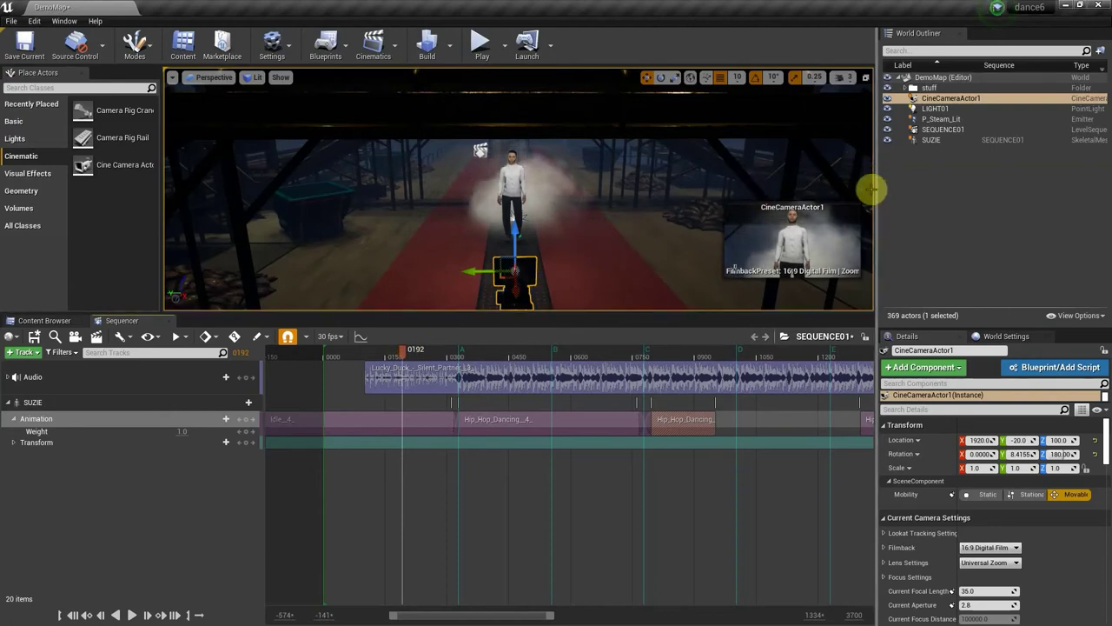
Select the camera in the outliner and add CAM01 to SEQUENCE01 through Actor To Sequencer
{"action": "double_click", "coordinate": [977, 99]}
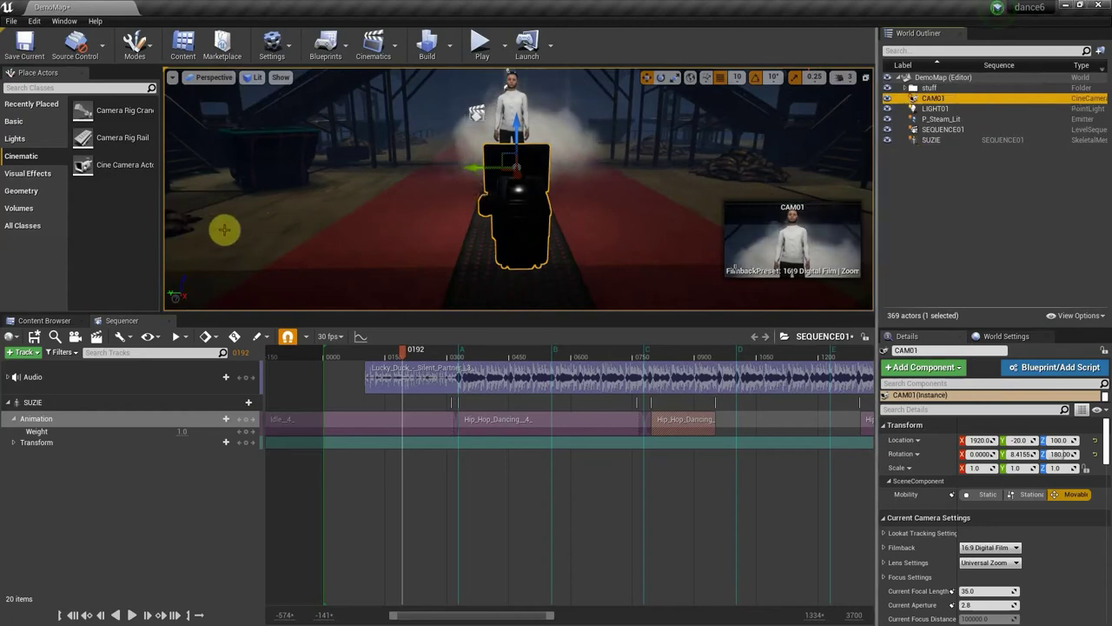
{"action": "left_click", "coordinate": [37, 354]}
{"action": "mouse_move", "coordinate": [52, 365]}
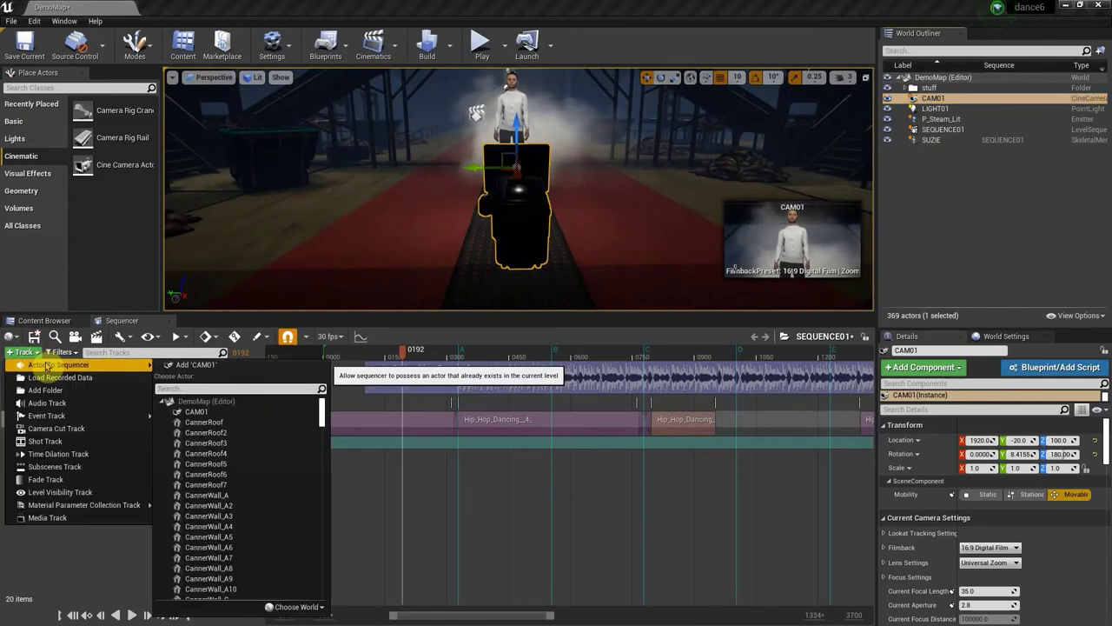
{"action": "left_click", "coordinate": [193, 366]}
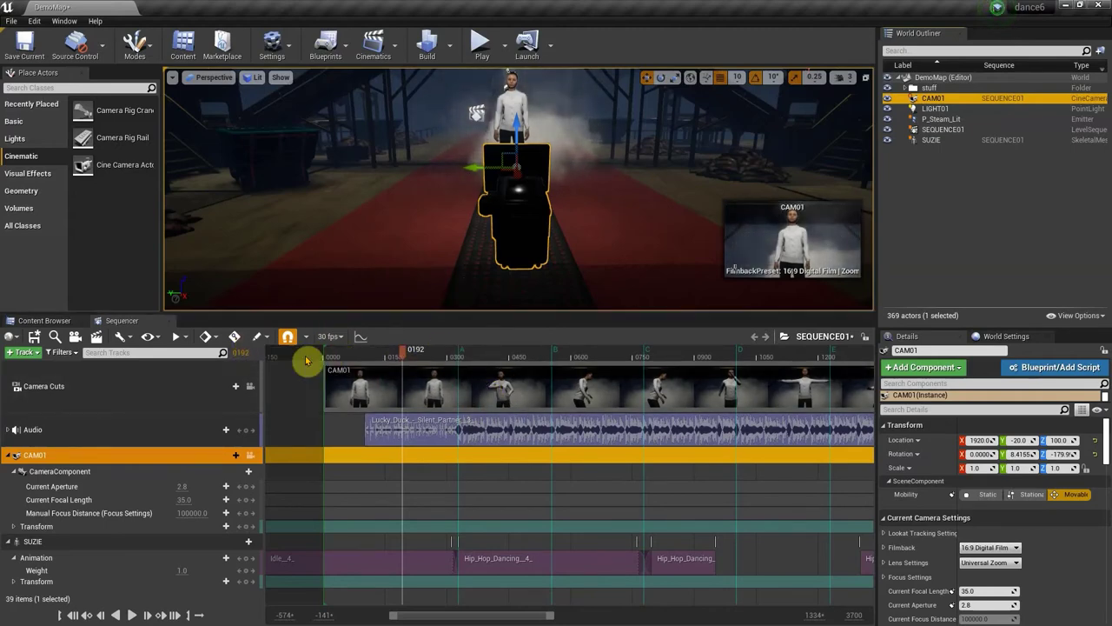
At frame 0000, key CAM01's aperture 2.8, focal length 35.0 and focus distance 100000
{"action": "left_click_drag", "start_coordinate": [402, 351], "coordinate": [324, 350]}
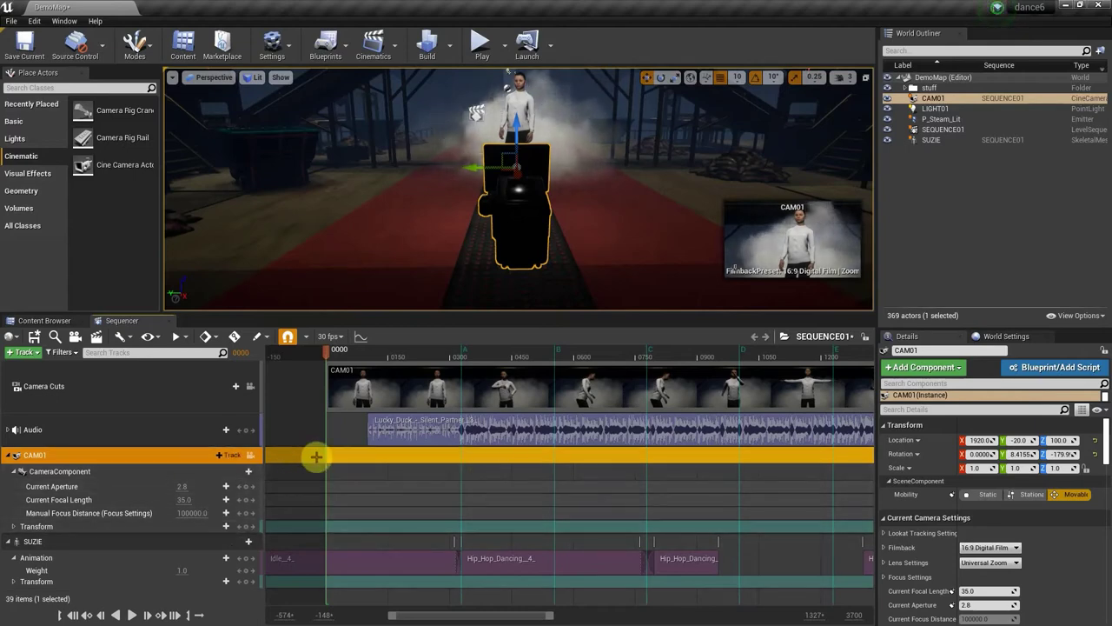
{"action": "left_click", "coordinate": [248, 491]}
{"action": "left_click", "coordinate": [247, 500]}
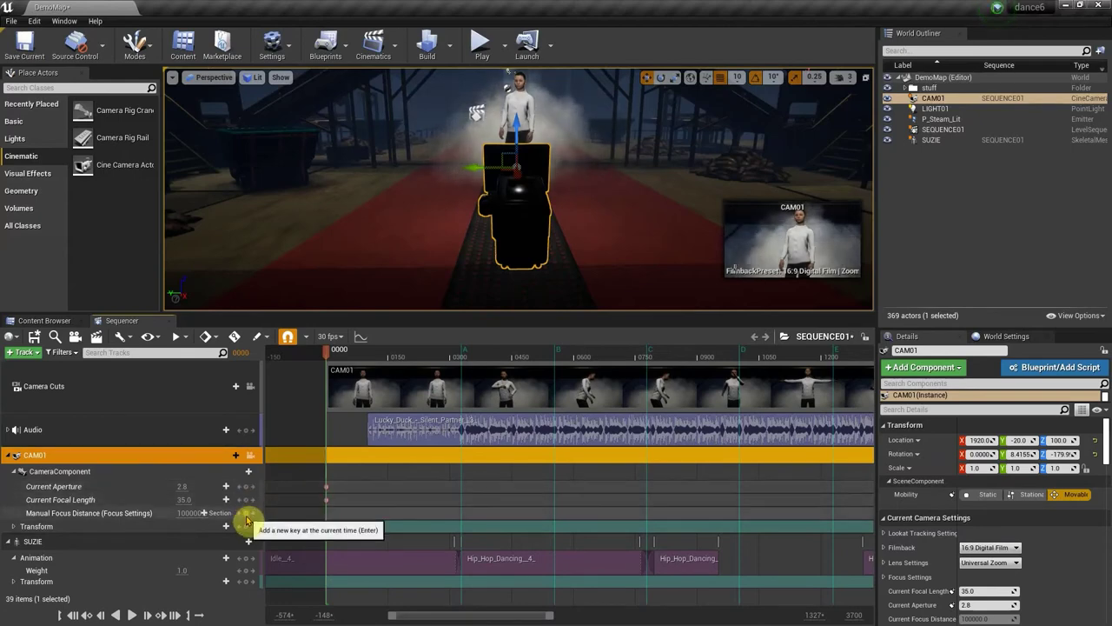
{"action": "left_click", "coordinate": [247, 513]}
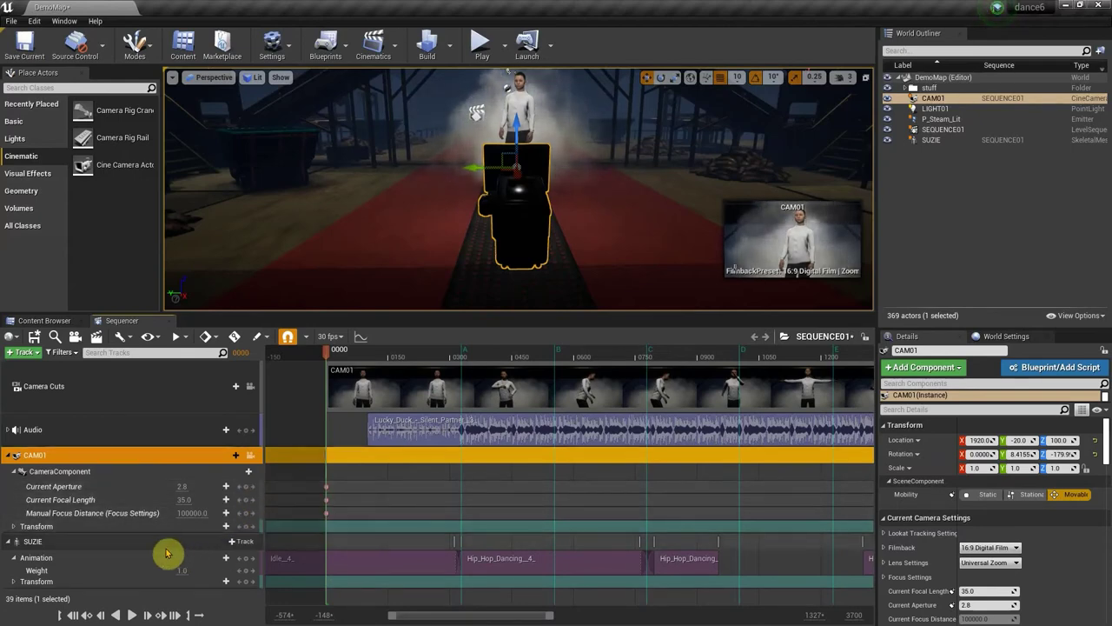
Expand CAM01's Transform channels and key its location and rotation at frame 0000
{"action": "left_click", "coordinate": [14, 527]}
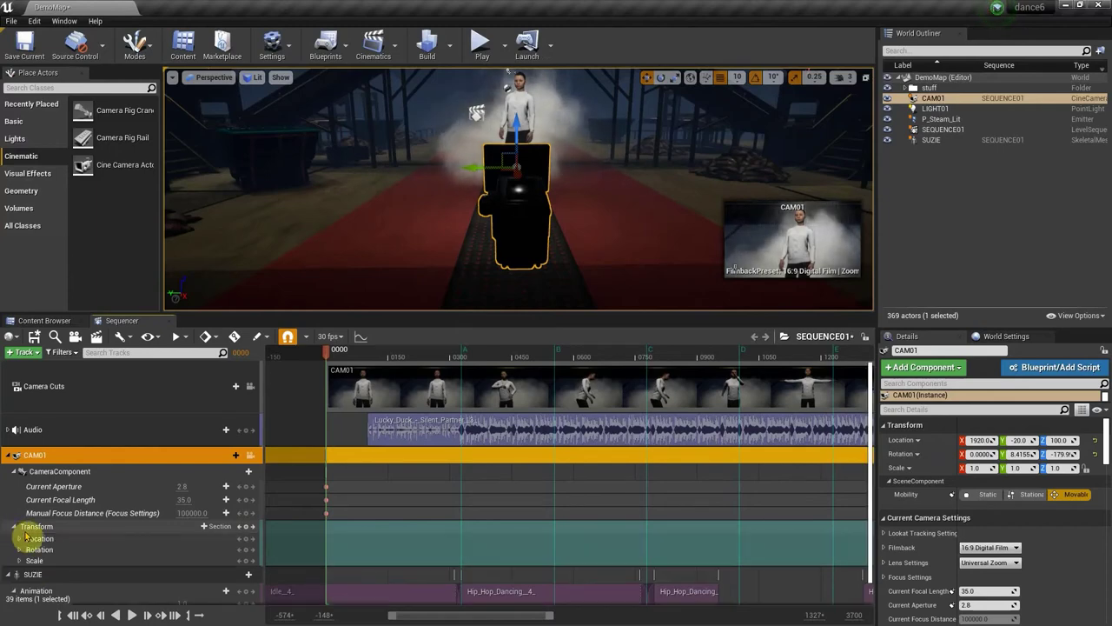
{"action": "scroll", "coordinate": [25, 536], "scroll_direction": "down", "scroll_amount": 1}
{"action": "left_click", "coordinate": [19, 523]}
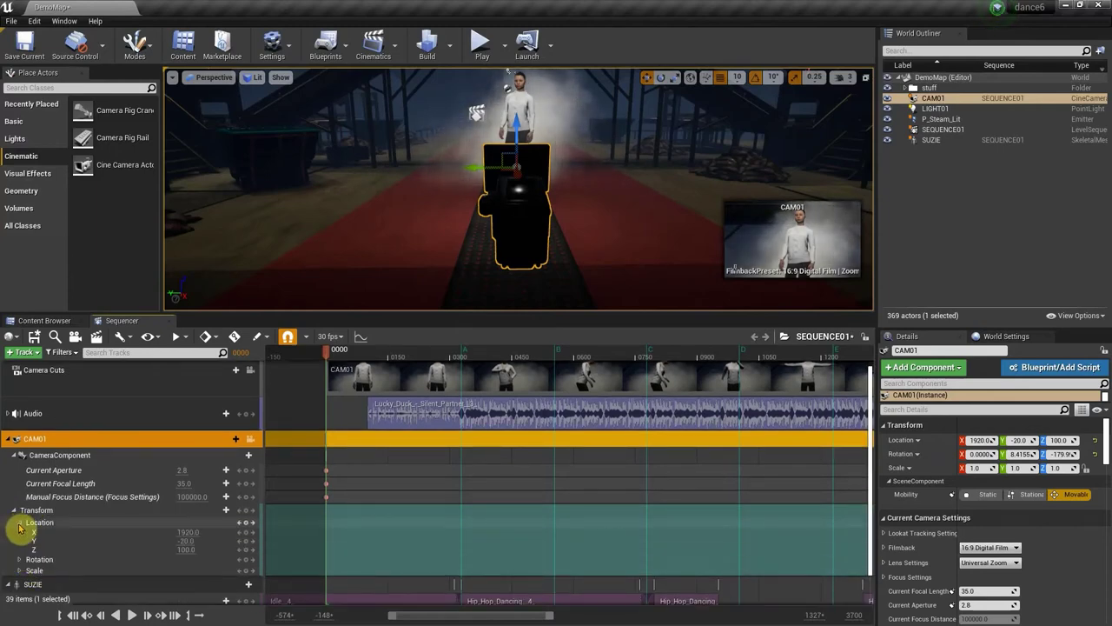
{"action": "left_click", "coordinate": [19, 560]}
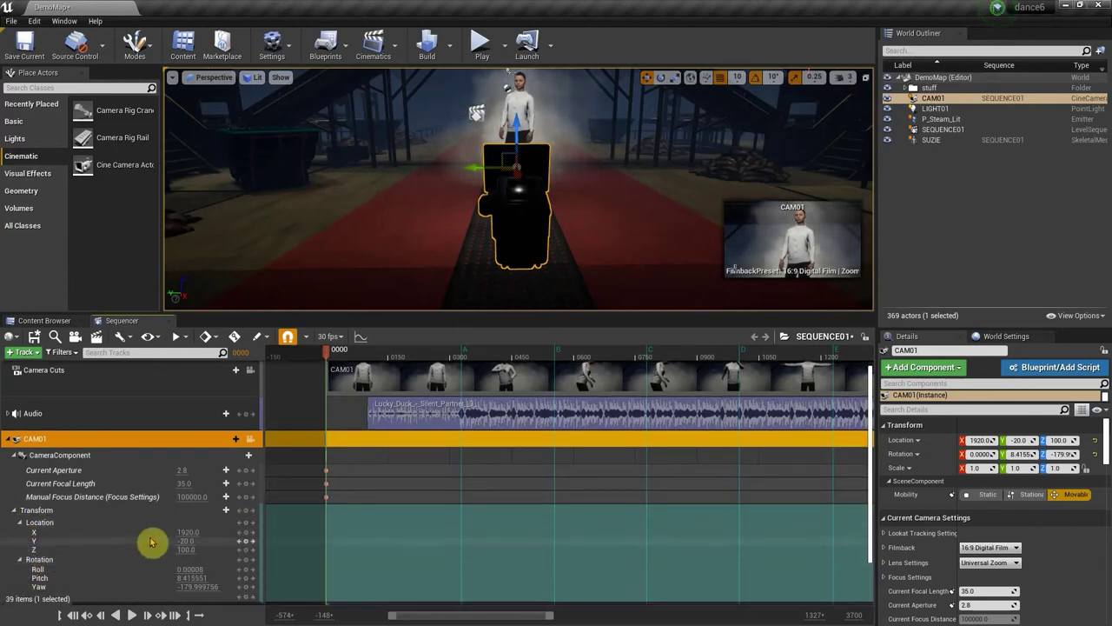
{"action": "left_click", "coordinate": [247, 524]}
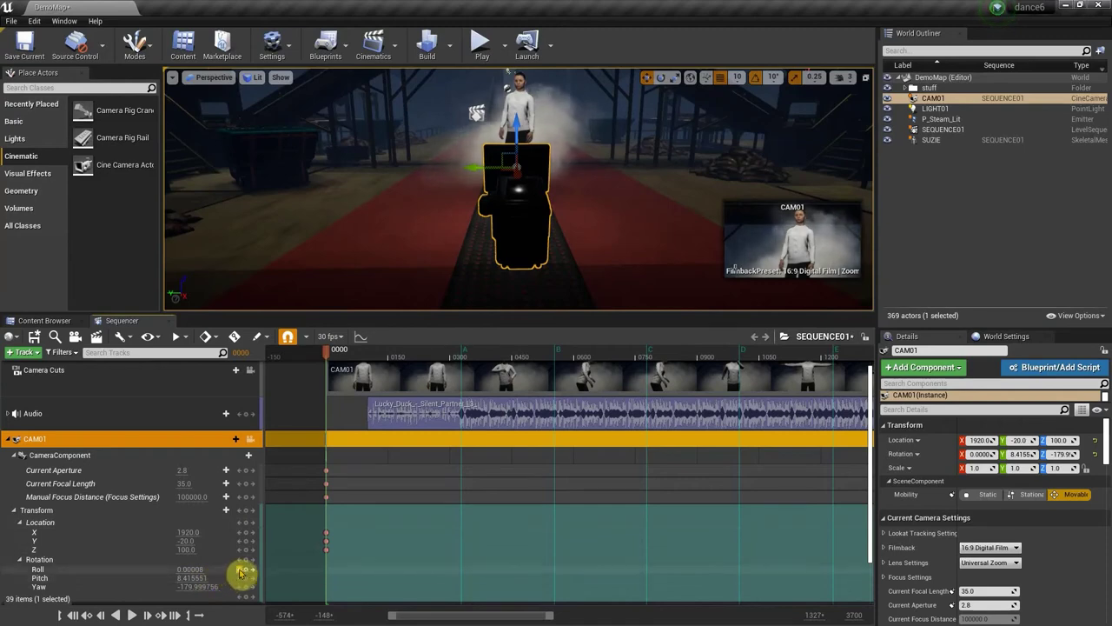
{"action": "left_click", "coordinate": [246, 565]}
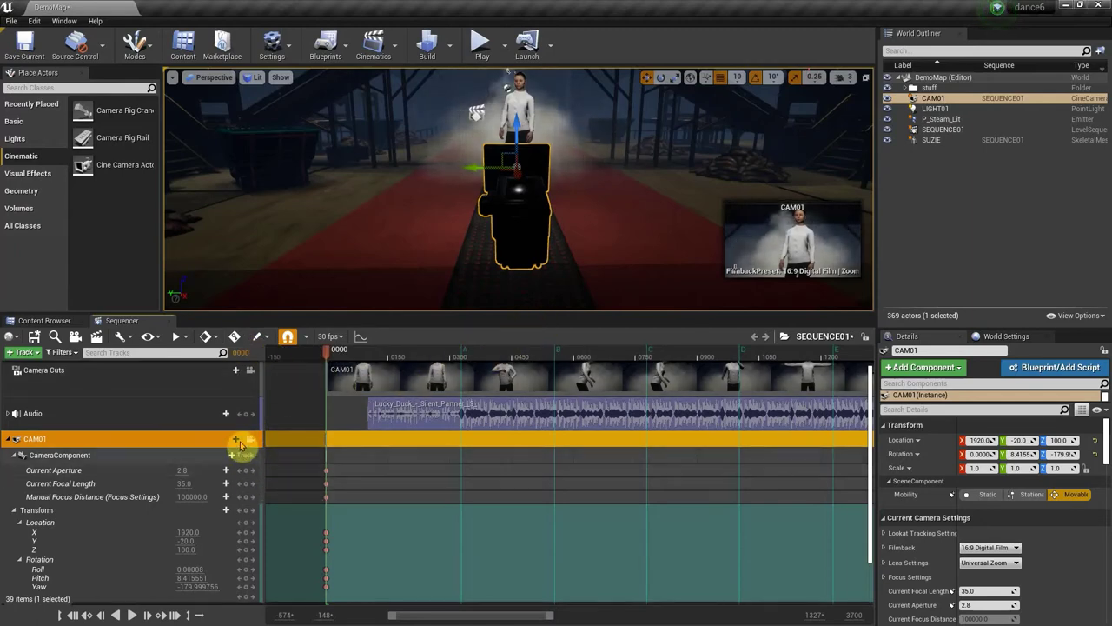
{"action": "left_click", "coordinate": [233, 338]}
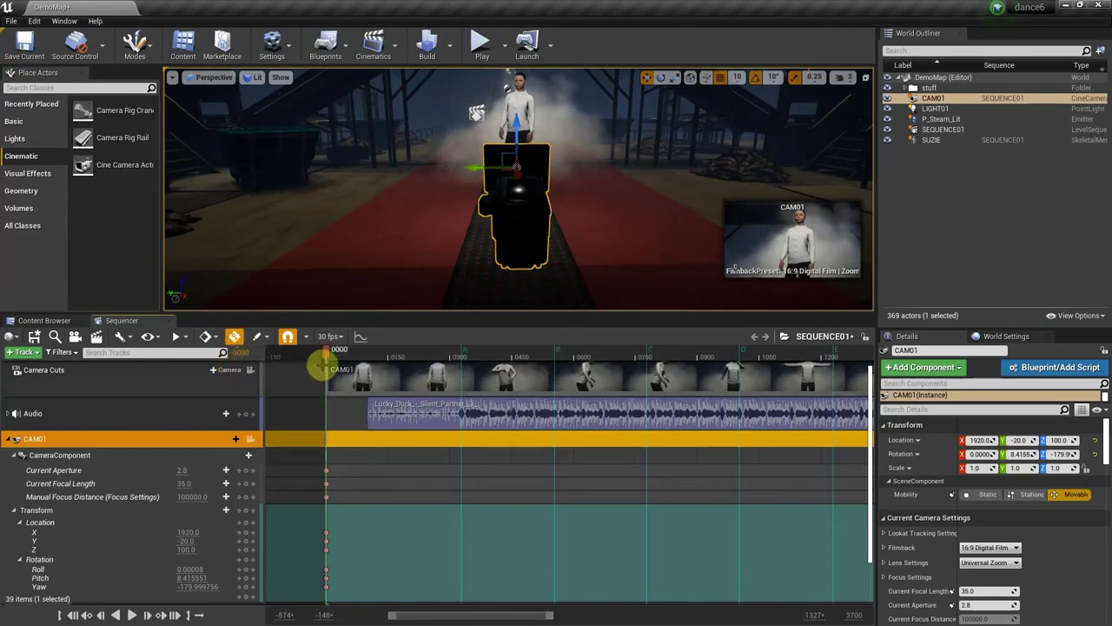
{"action": "mouse_move", "coordinate": [326, 358]}
{"action": "left_mouse_down"}
{"action": "mouse_move", "coordinate": [397, 350]}
{"action": "mouse_move", "coordinate": [329, 343]}
{"action": "mouse_move", "coordinate": [334, 365]}
{"action": "left_mouse_up"}
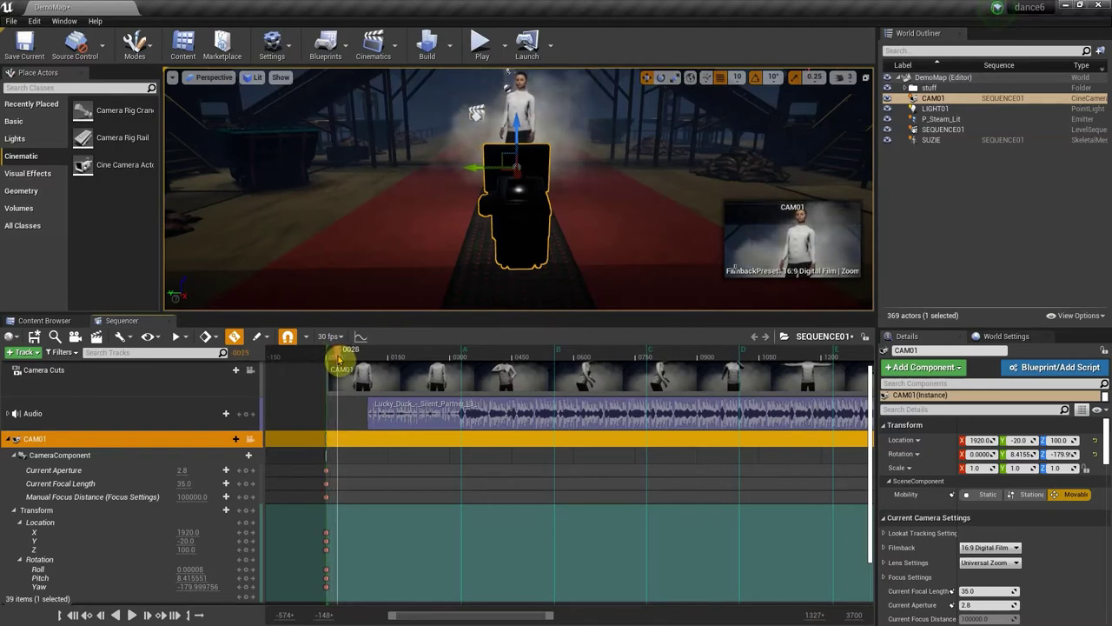
{"action": "left_click_drag", "start_coordinate": [339, 358], "coordinate": [467, 351]}
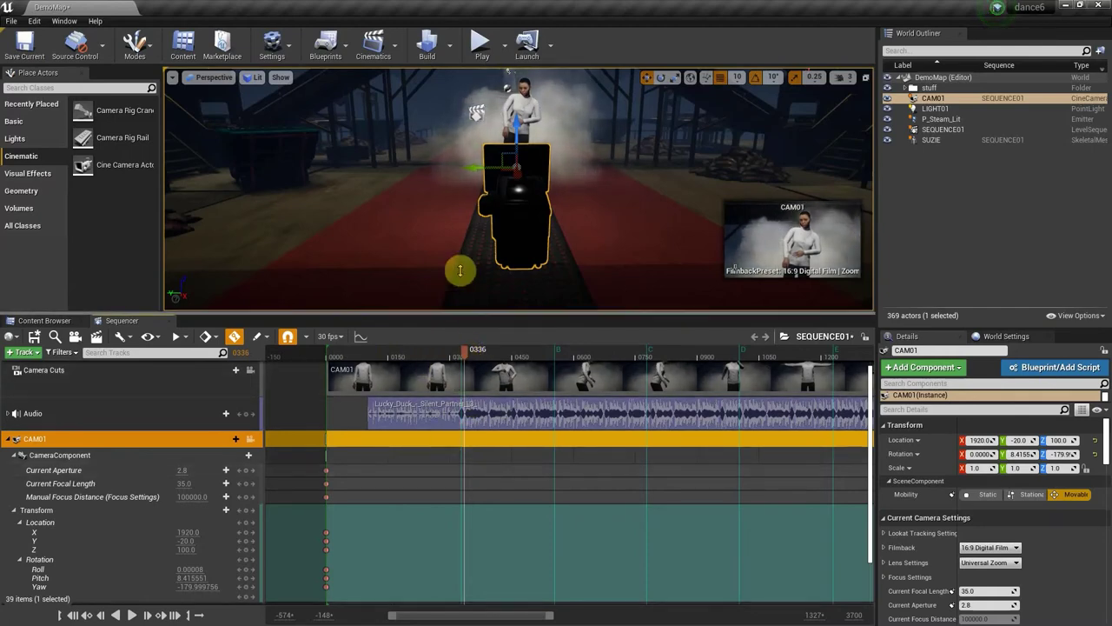
{"action": "left_click_drag", "start_coordinate": [518, 175], "coordinate": [497, 310]}
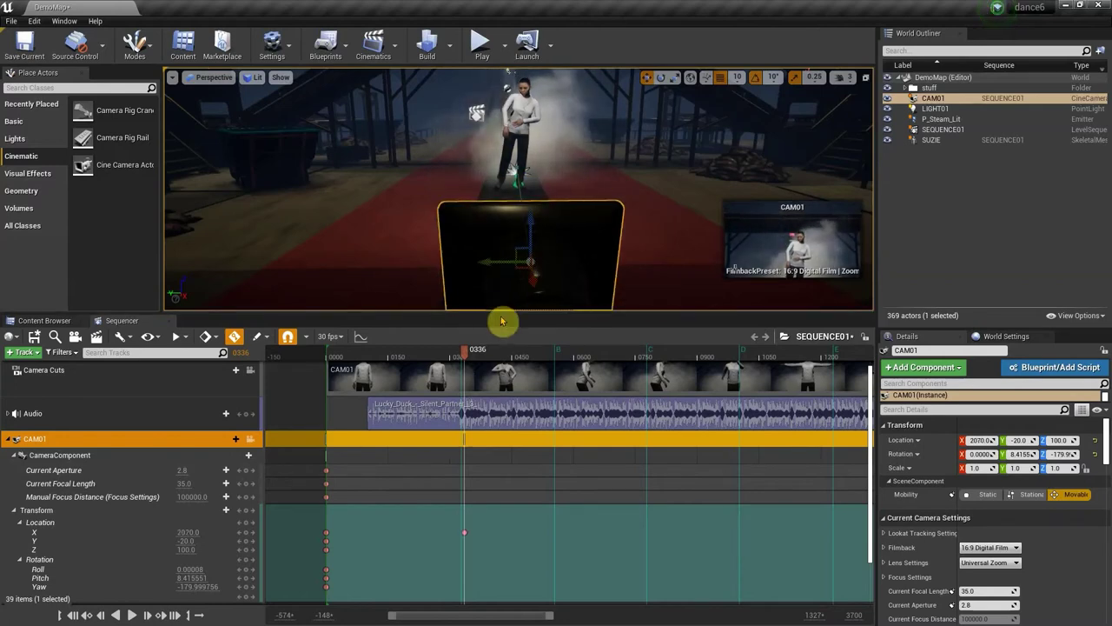
{"action": "left_click_drag", "start_coordinate": [465, 352], "coordinate": [326, 364]}
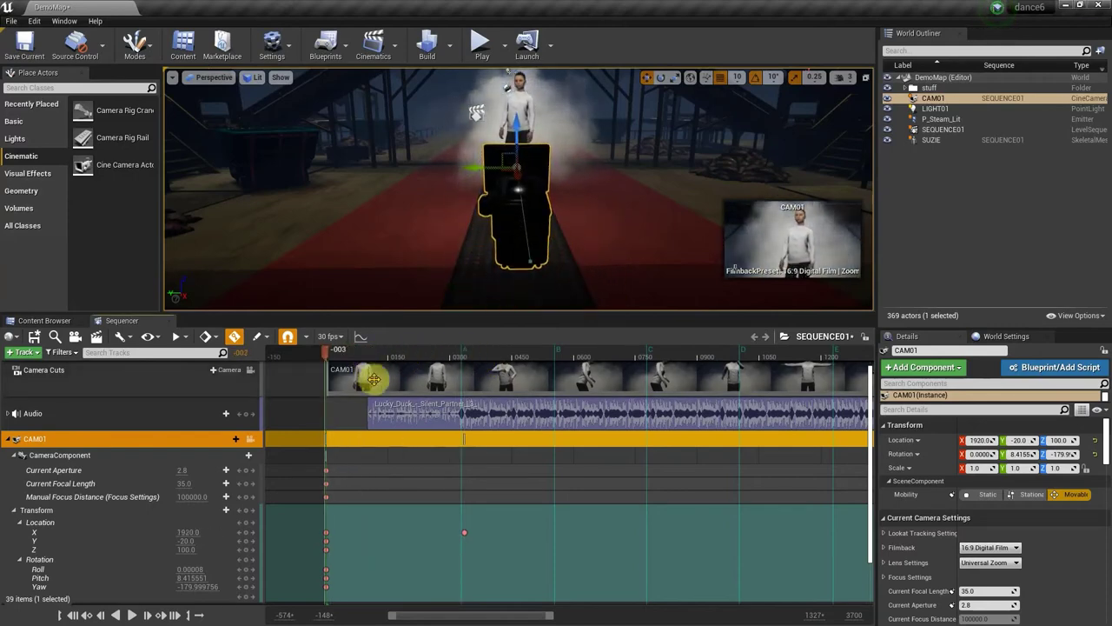
{"action": "key", "text": "space"}
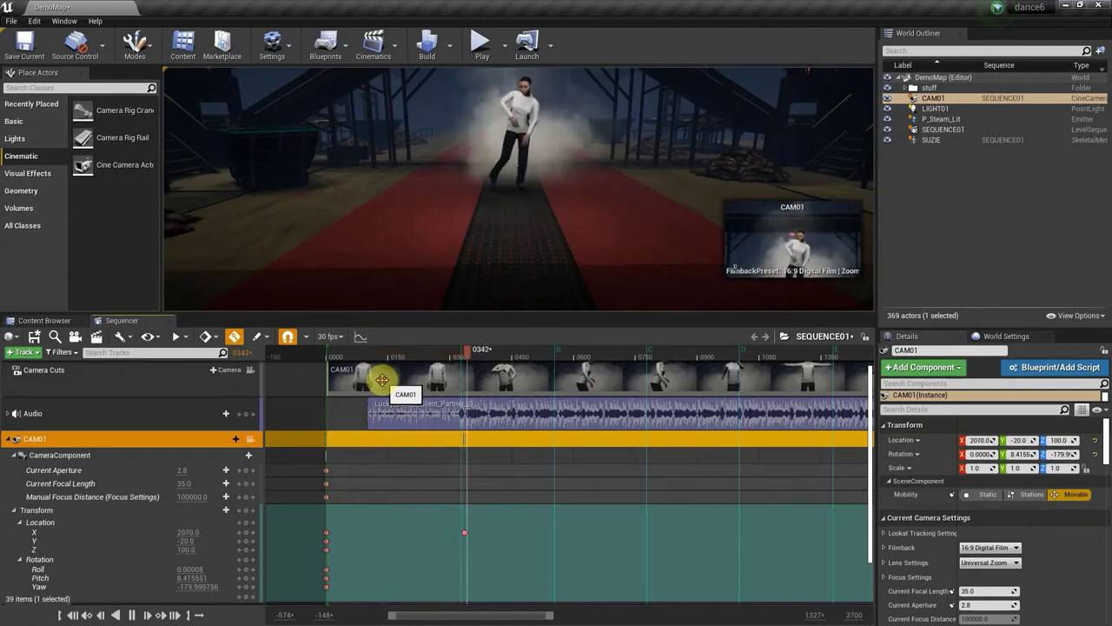
{"action": "key", "text": "space"}
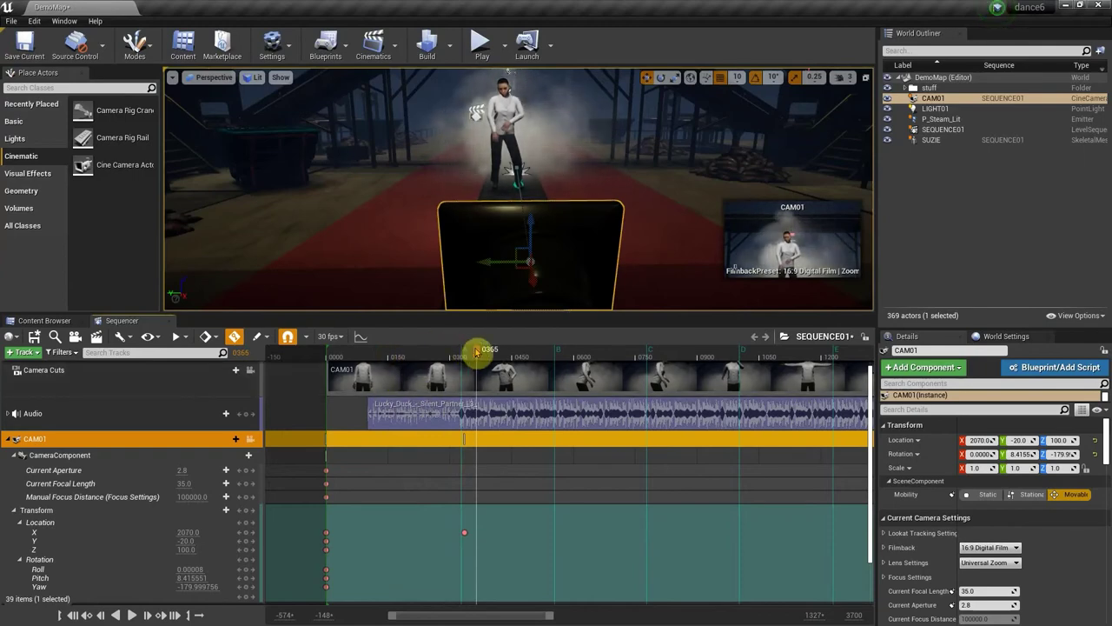
{"action": "left_click_drag", "start_coordinate": [476, 351], "coordinate": [368, 406]}
{"action": "left_click_drag", "start_coordinate": [383, 408], "coordinate": [418, 392]}
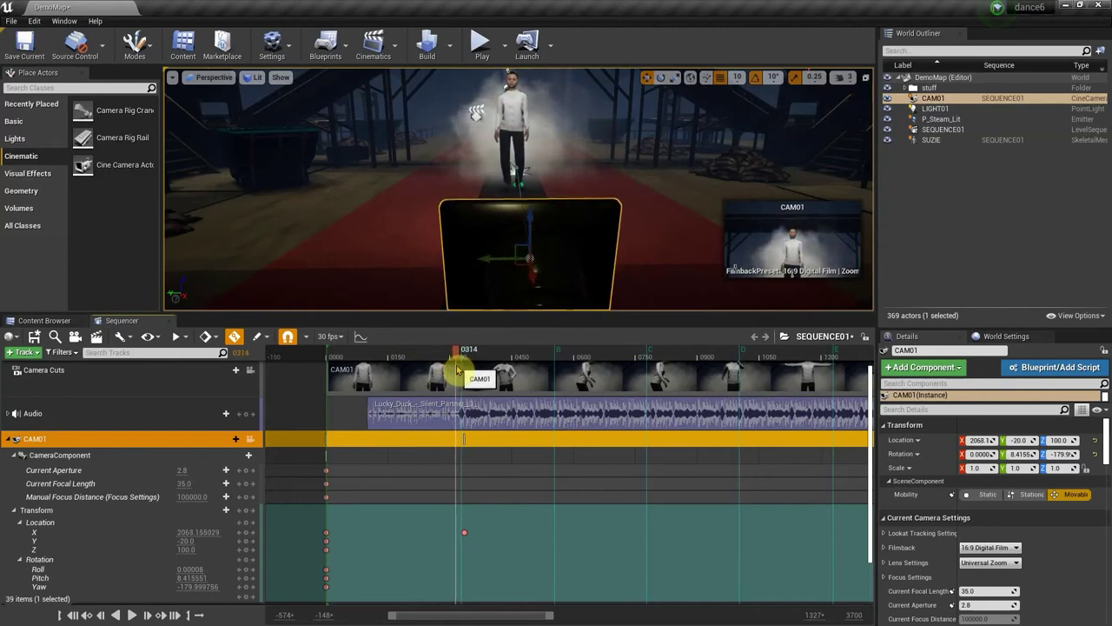
{"action": "left_click_drag", "start_coordinate": [458, 369], "coordinate": [463, 369]}
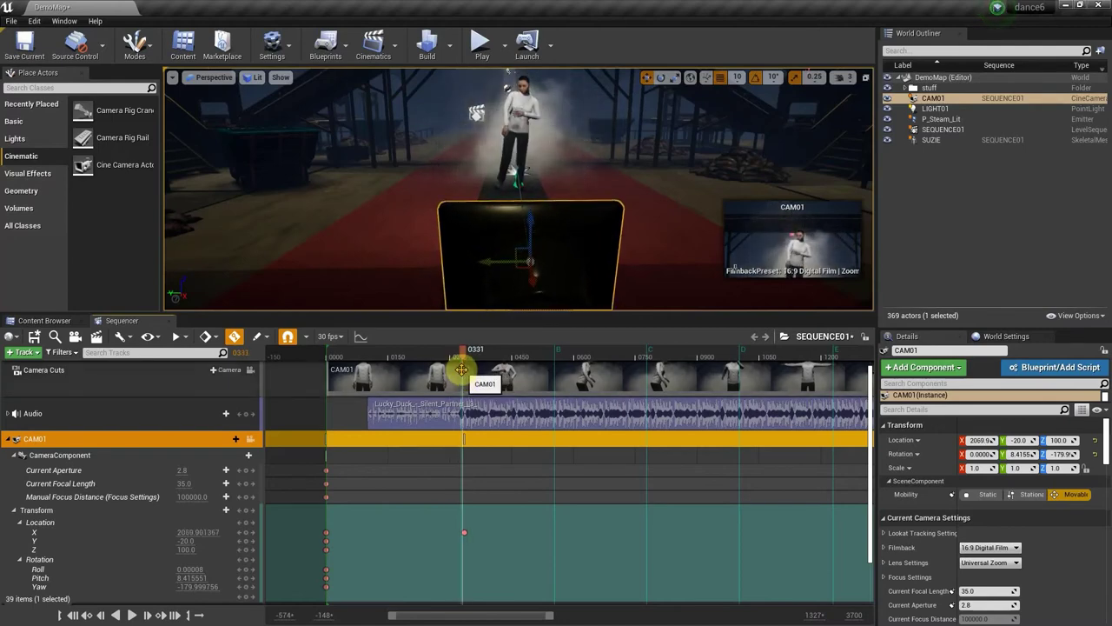
{"action": "left_click", "coordinate": [565, 222]}
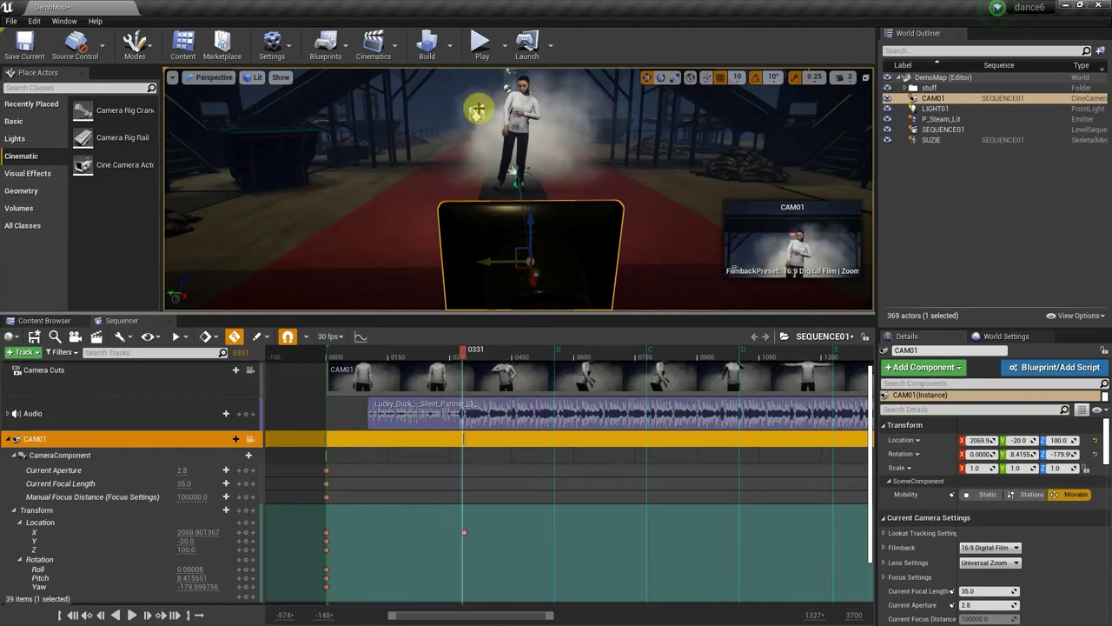
Use a Two Panes layout with a Perspective left pane and a Cinematic Viewport right pane
{"action": "left_click", "coordinate": [172, 77]}
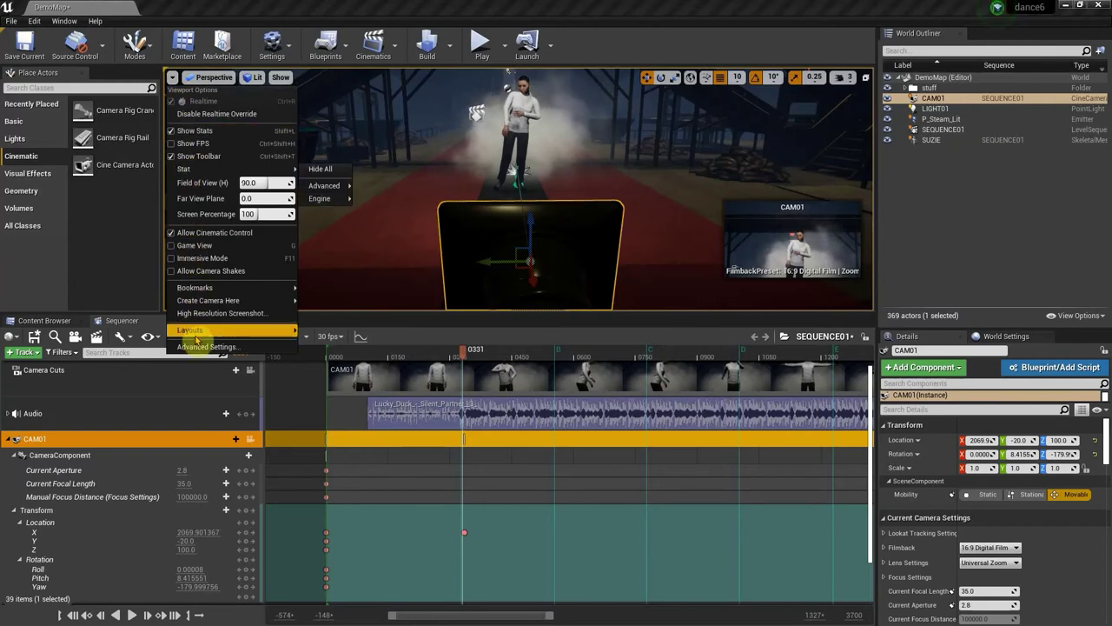
{"action": "mouse_move", "coordinate": [206, 331]}
{"action": "left_click", "coordinate": [309, 386]}
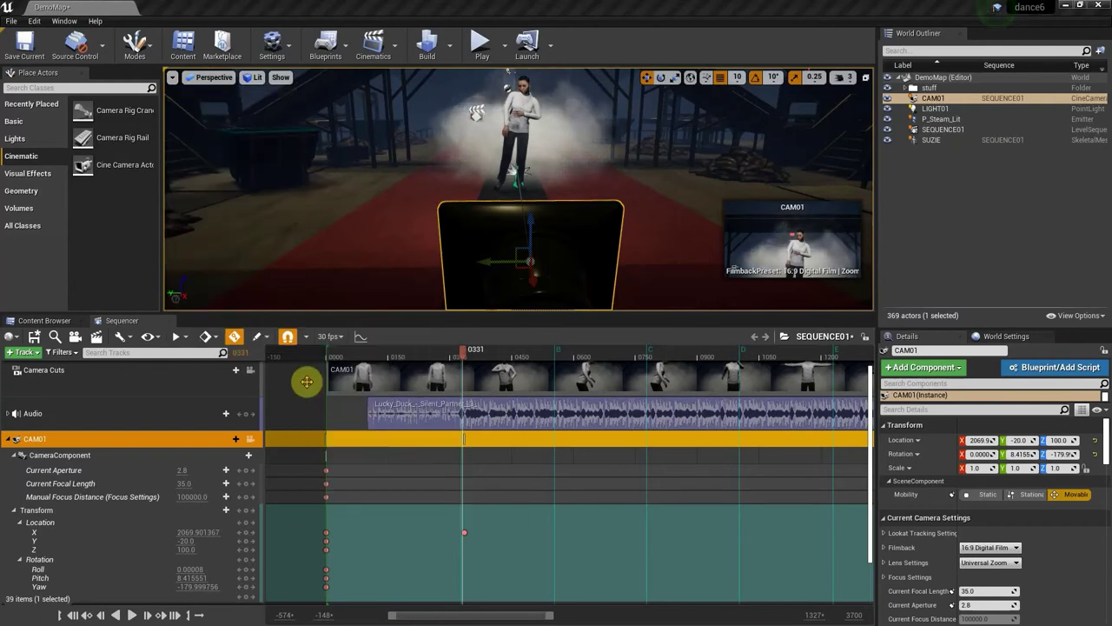
{"action": "left_click", "coordinate": [199, 77]}
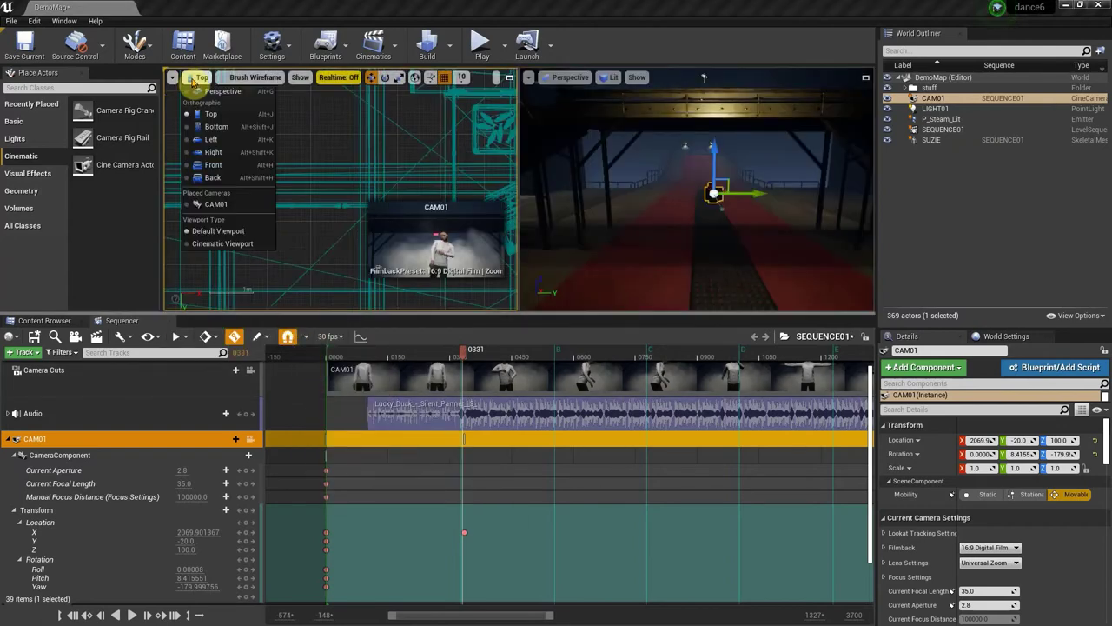
{"action": "left_click", "coordinate": [212, 92]}
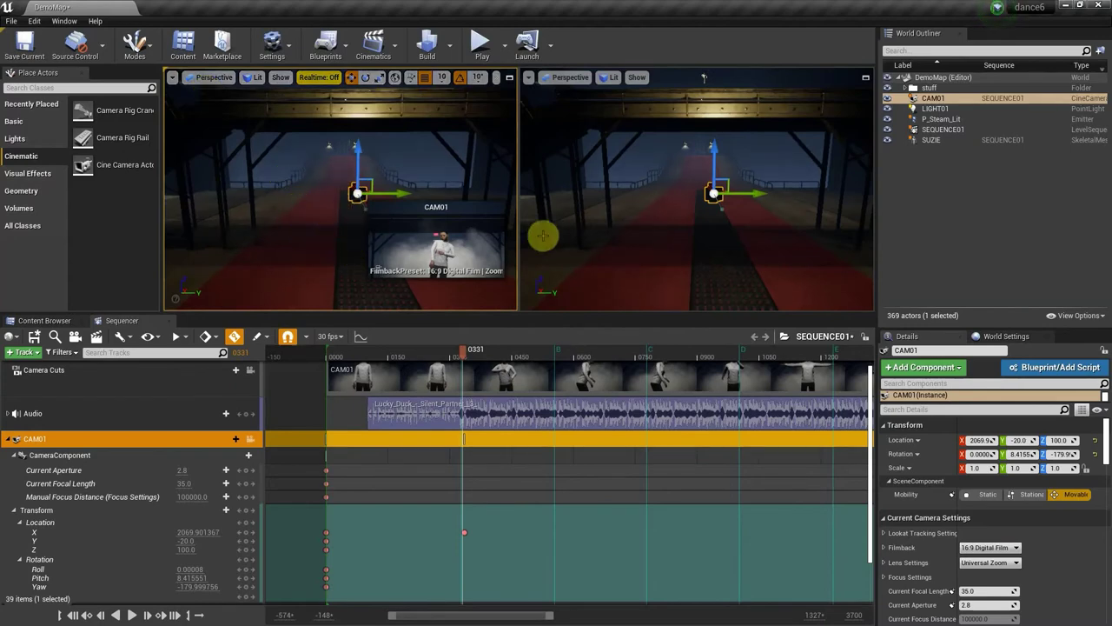
{"action": "left_click", "coordinate": [551, 80]}
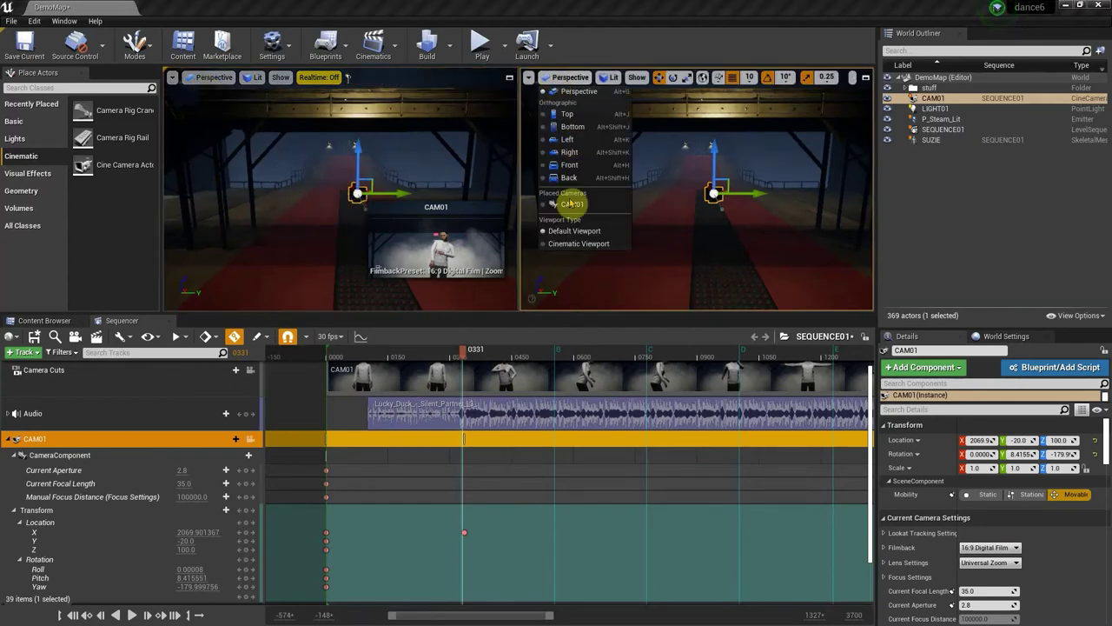
{"action": "left_click", "coordinate": [560, 243]}
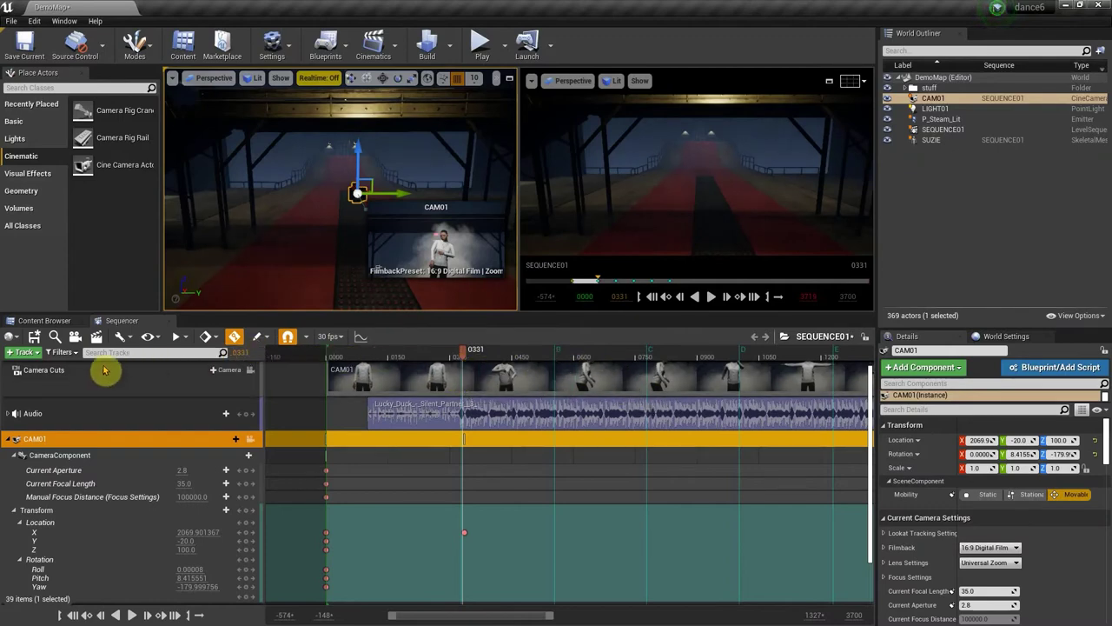
Lock the right pane to the Camera Cuts track and play the CAM01 shot from frame 0035
{"action": "left_click", "coordinate": [249, 371]}
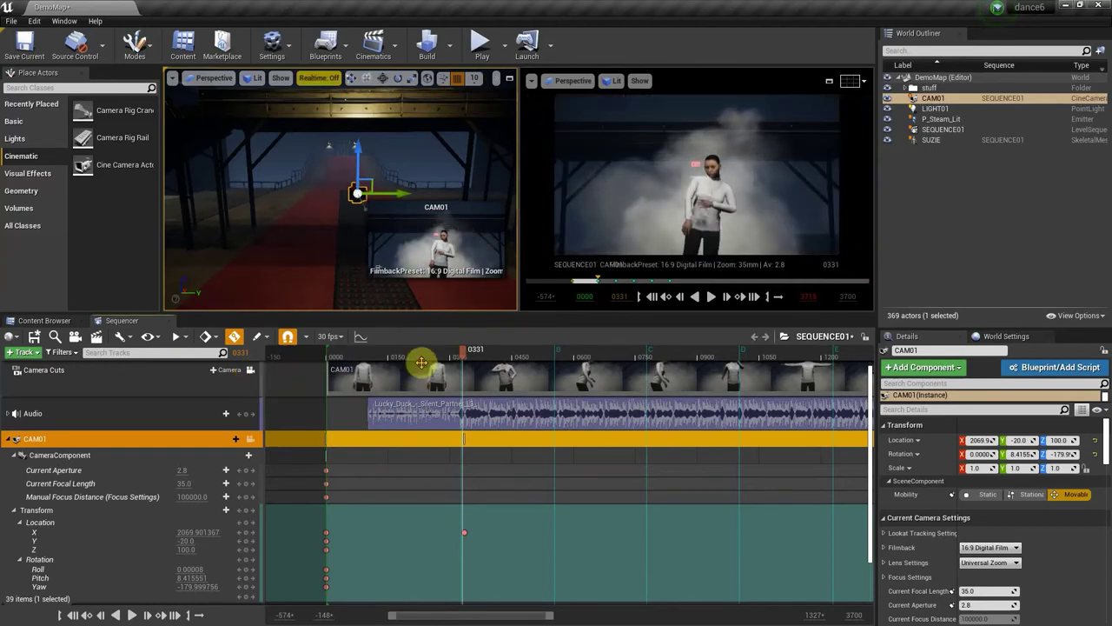
{"action": "left_click_drag", "start_coordinate": [463, 350], "coordinate": [340, 350]}
{"action": "key", "text": "space"}
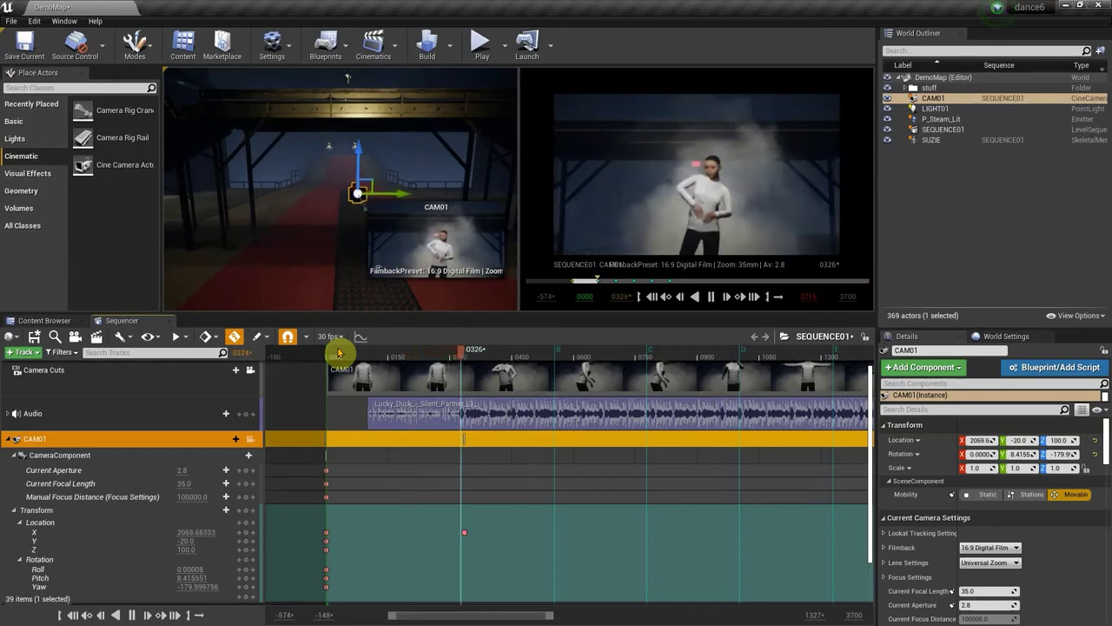
{"action": "key", "text": "space"}
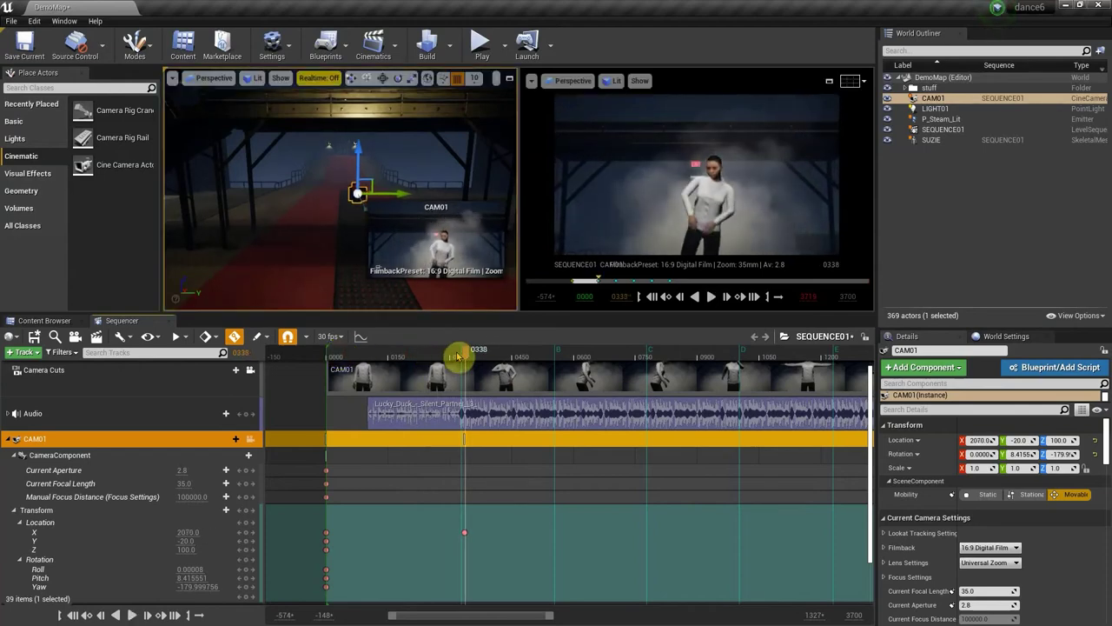
Scrub the sequence through frames 0077, 0423 and 0446, then return to frame 0000
{"action": "left_click_drag", "start_coordinate": [467, 350], "coordinate": [239, 474]}
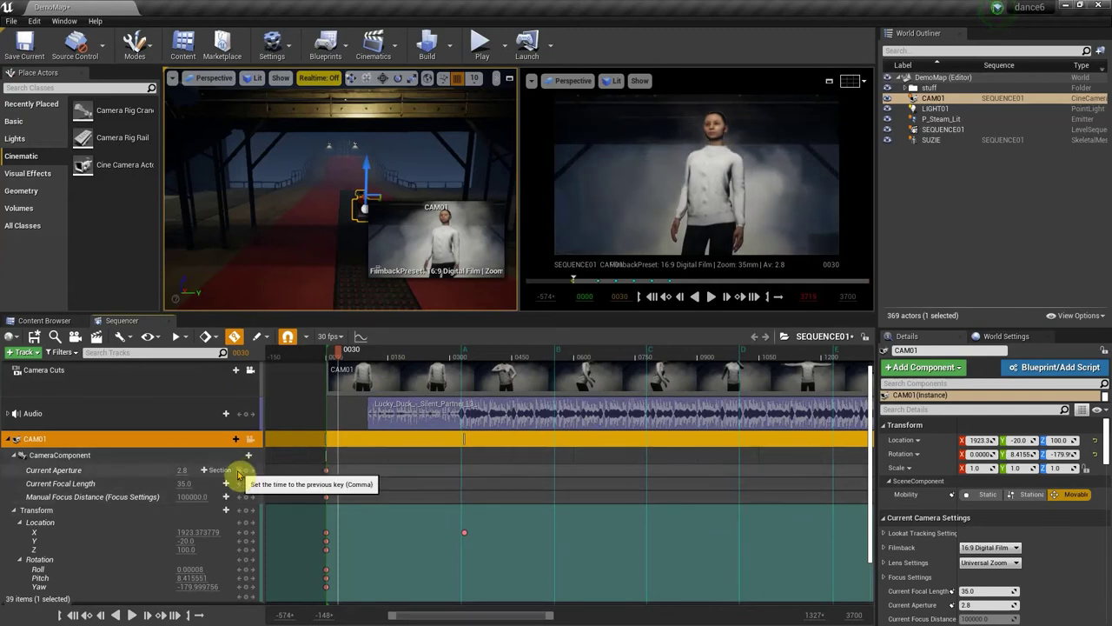
{"action": "left_click", "coordinate": [240, 473]}
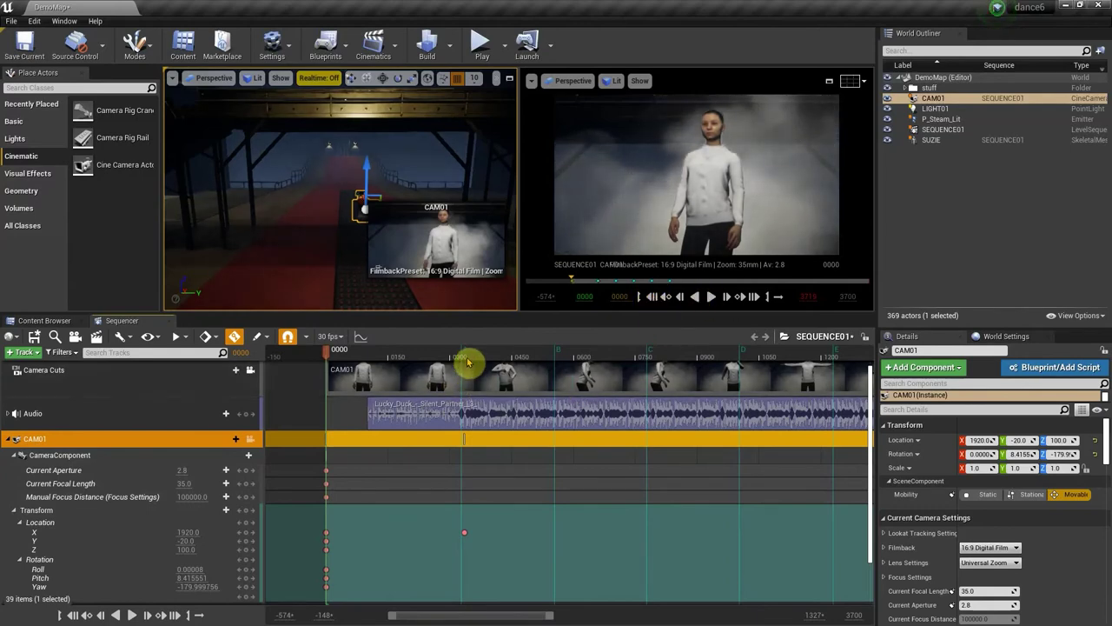
{"action": "left_click", "coordinate": [502, 356]}
{"action": "left_click_drag", "start_coordinate": [502, 357], "coordinate": [511, 358]}
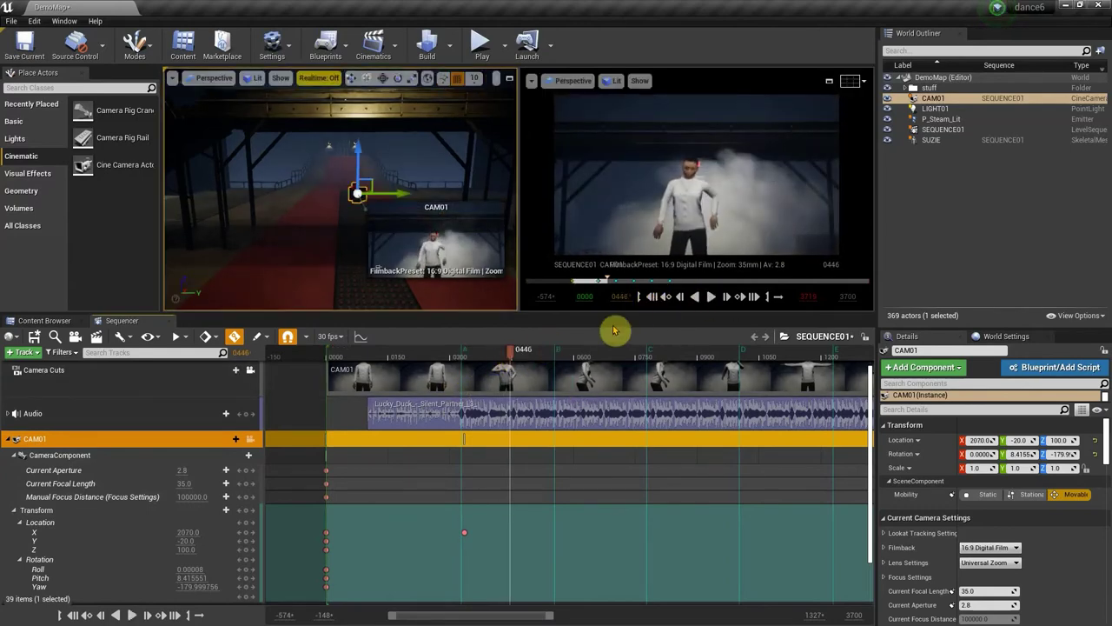
{"action": "left_click", "coordinate": [651, 300]}
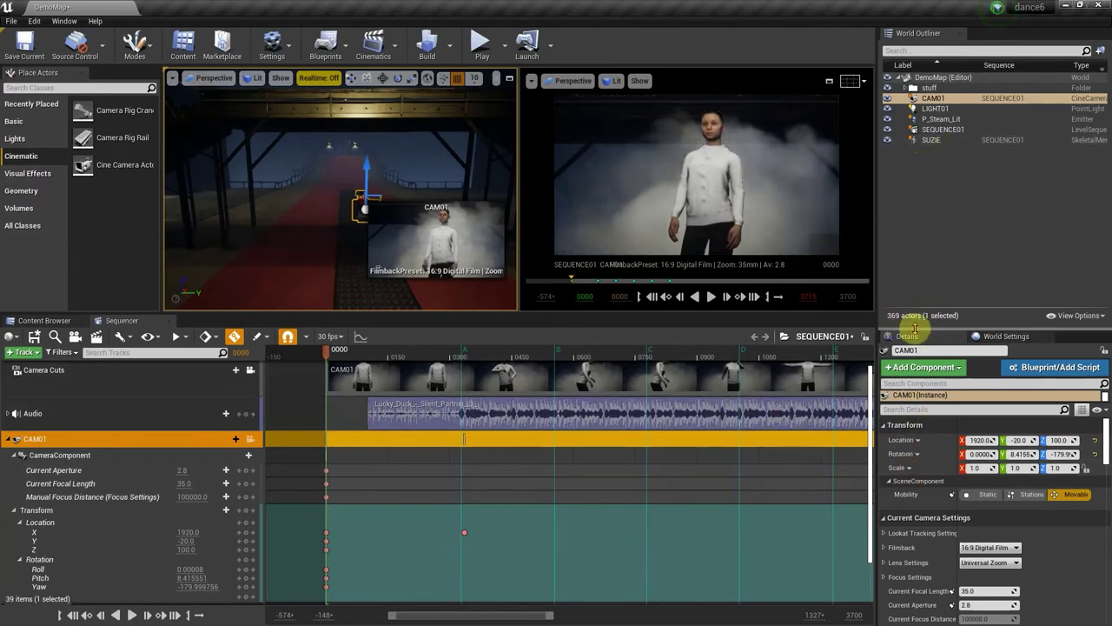
Expand CAM01's Focus Settings, try Focus Method Disable, then set it back to Manual
{"action": "left_click_drag", "start_coordinate": [915, 328], "coordinate": [919, 217]}
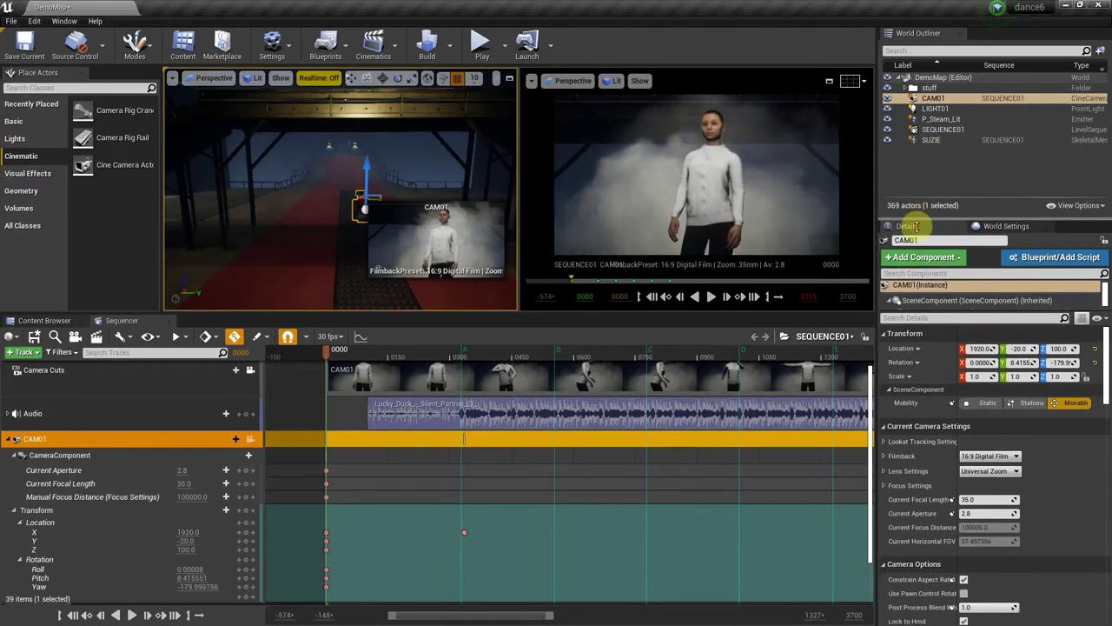
{"action": "left_click", "coordinate": [884, 486]}
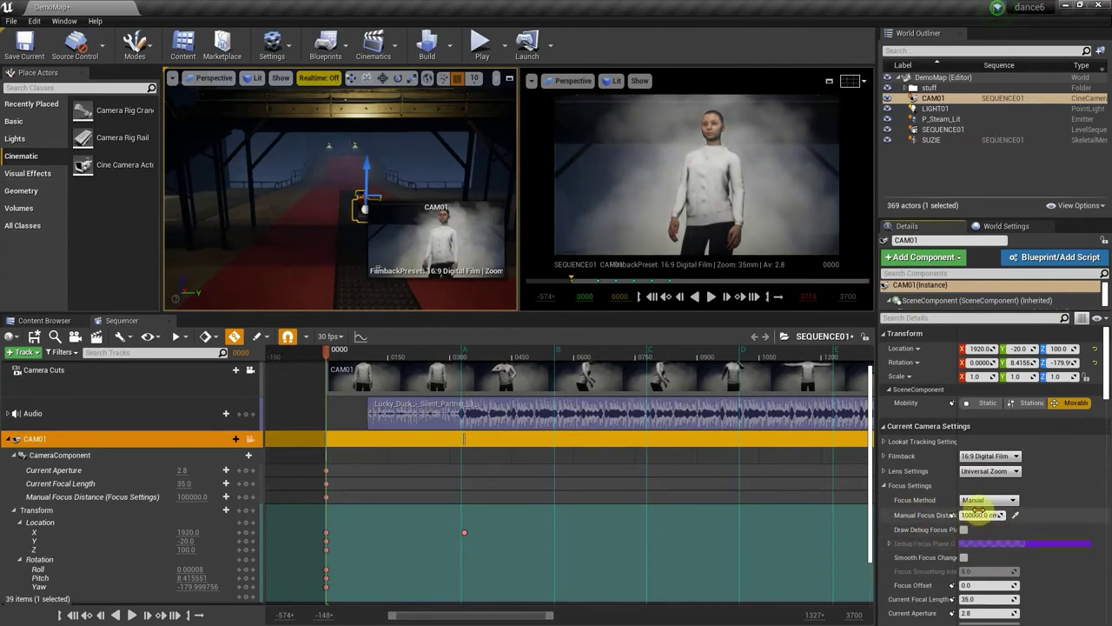
{"action": "left_click", "coordinate": [988, 499]}
{"action": "left_click", "coordinate": [988, 530]}
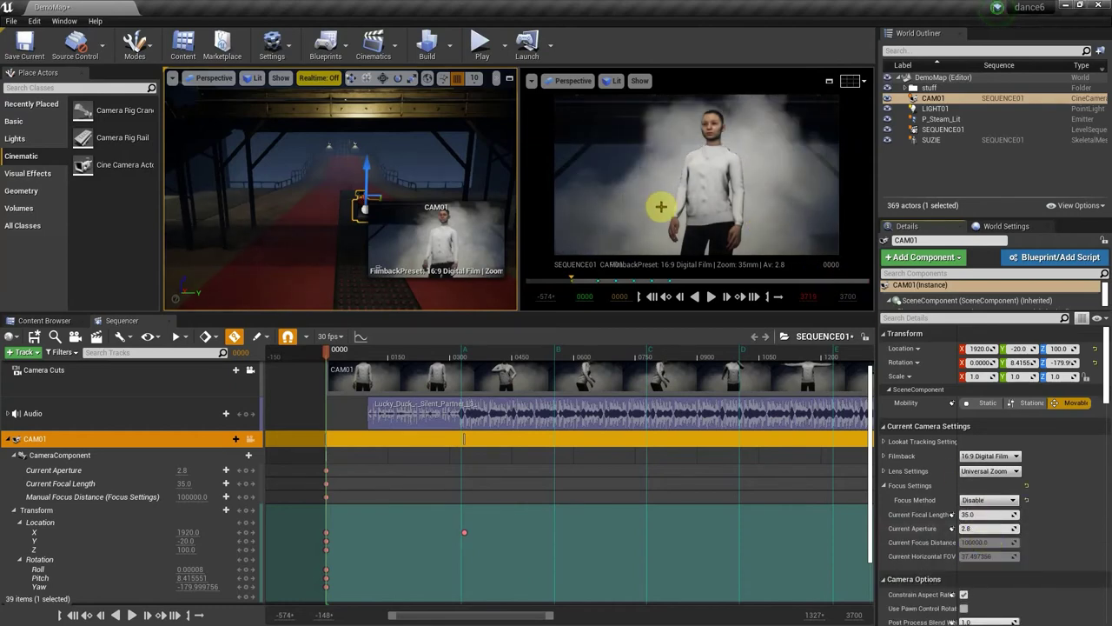
{"action": "left_click", "coordinate": [979, 500]}
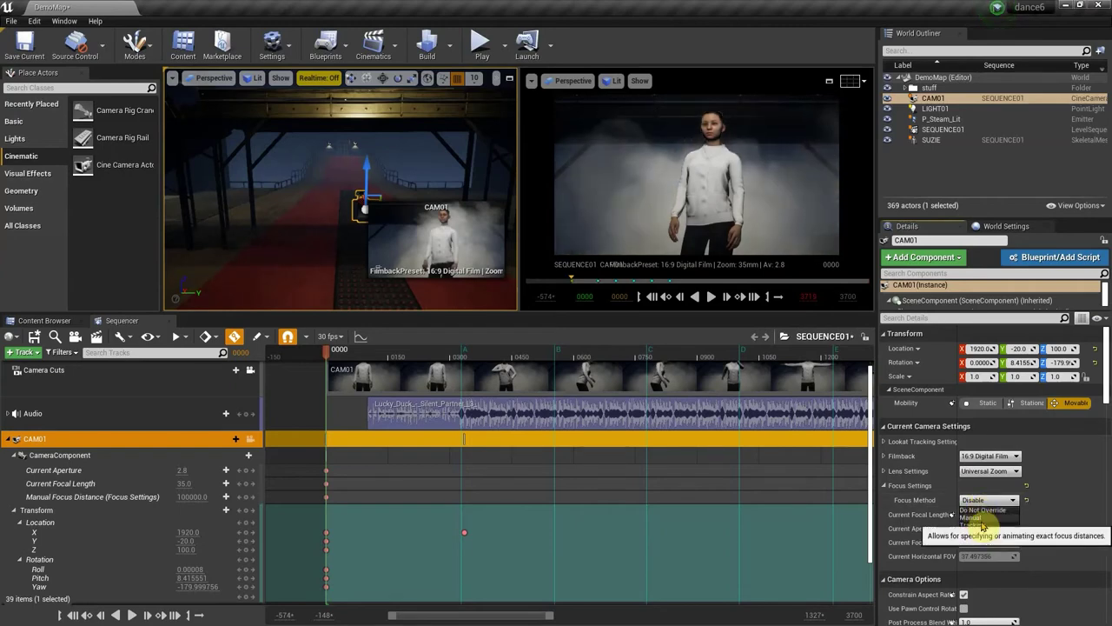
{"action": "left_click", "coordinate": [978, 519]}
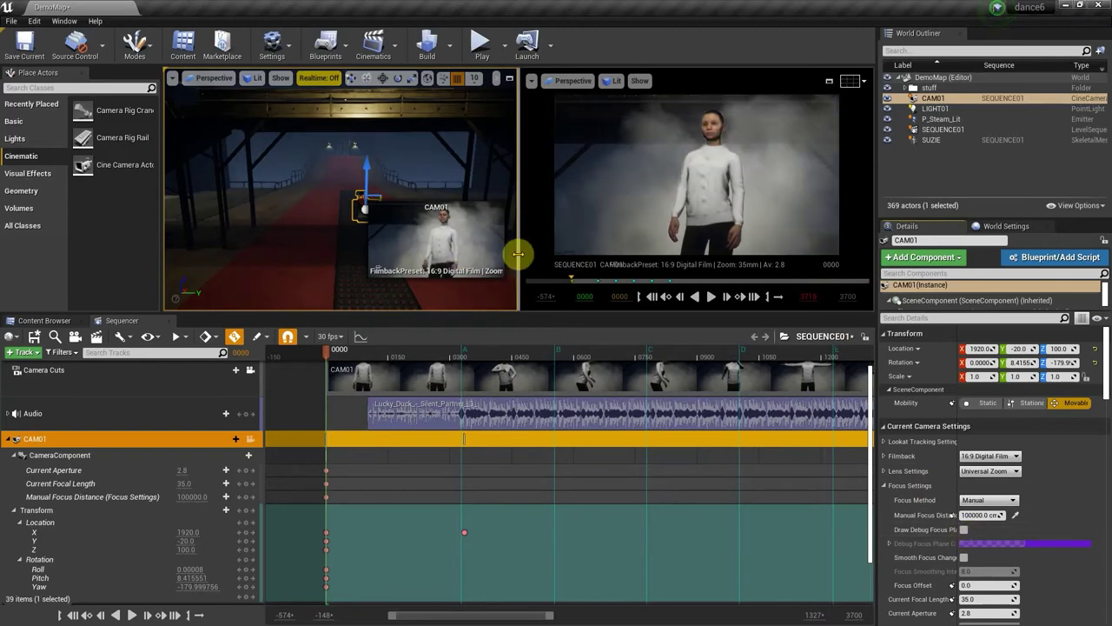
Enlarge the cinematic viewport and lower CAM01's Manual Focus Distance to about 293.93 cm
{"action": "left_click_drag", "start_coordinate": [518, 251], "coordinate": [397, 252]}
{"action": "left_click_drag", "start_coordinate": [551, 316], "coordinate": [547, 410]}
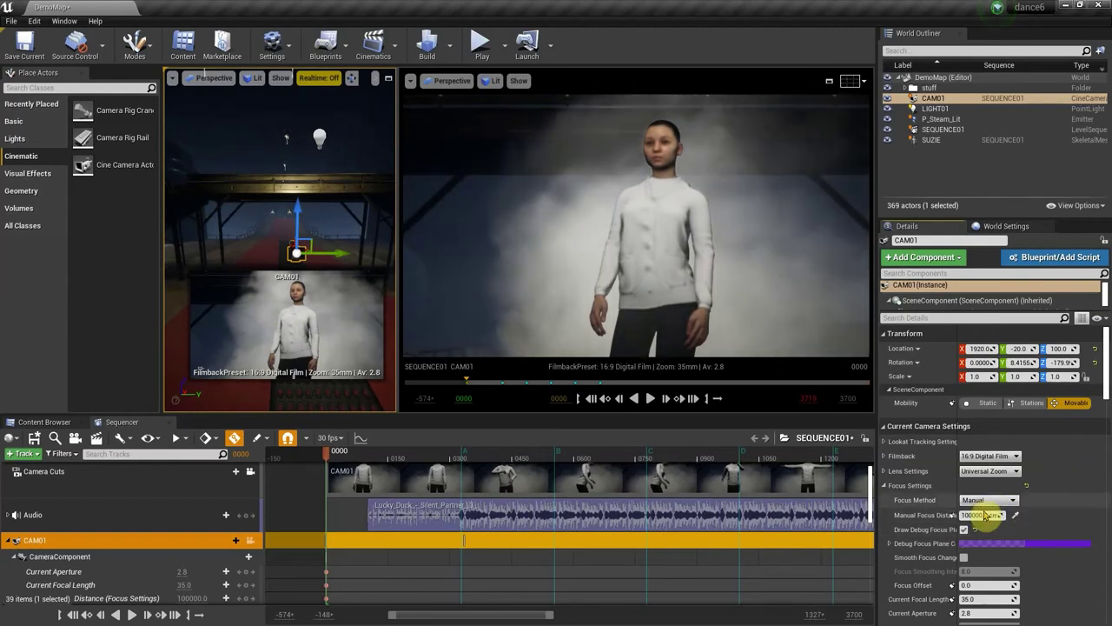
{"action": "left_click_drag", "start_coordinate": [982, 515], "coordinate": [857, 514]}
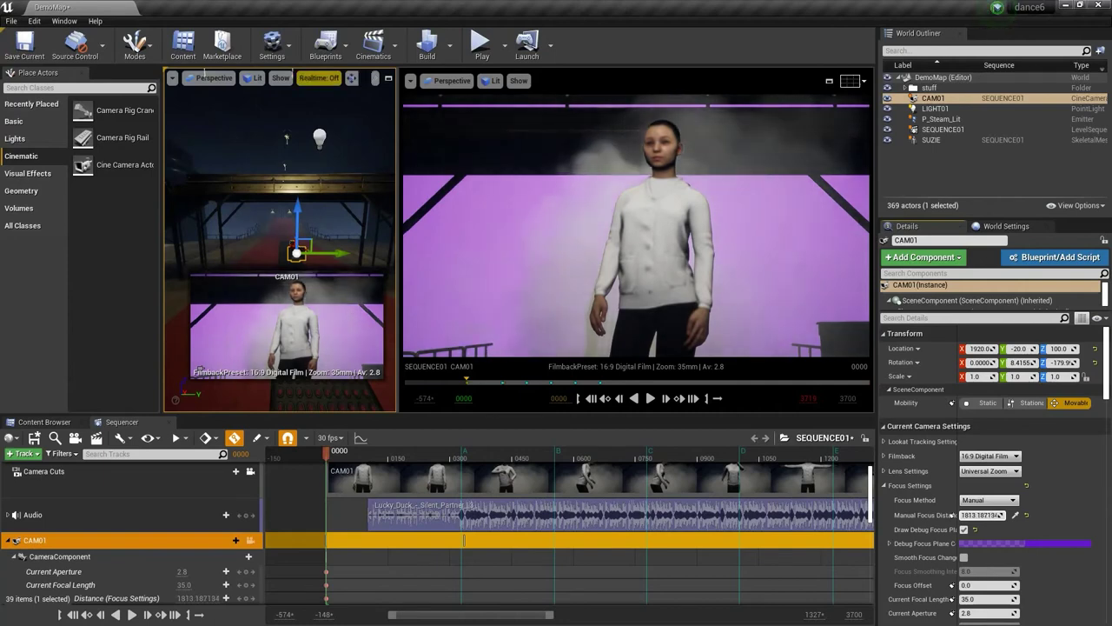
{"action": "left_click_drag", "start_coordinate": [851, 514], "coordinate": [843, 515]}
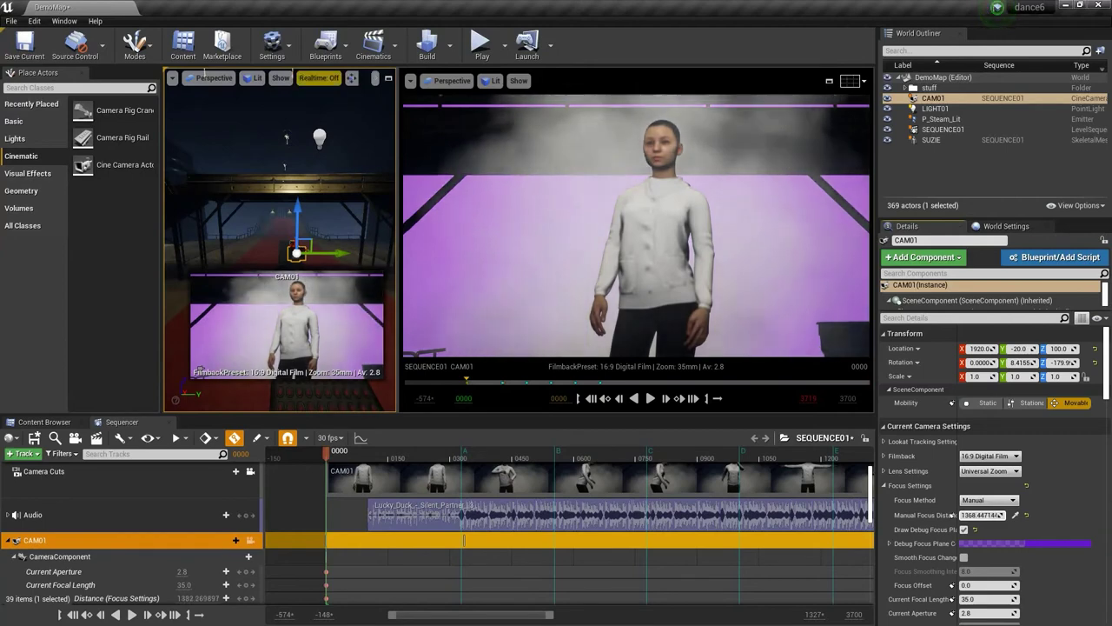
{"action": "left_click_drag", "start_coordinate": [982, 514], "coordinate": [975, 515]}
{"action": "left_click_drag", "start_coordinate": [982, 515], "coordinate": [883, 514]}
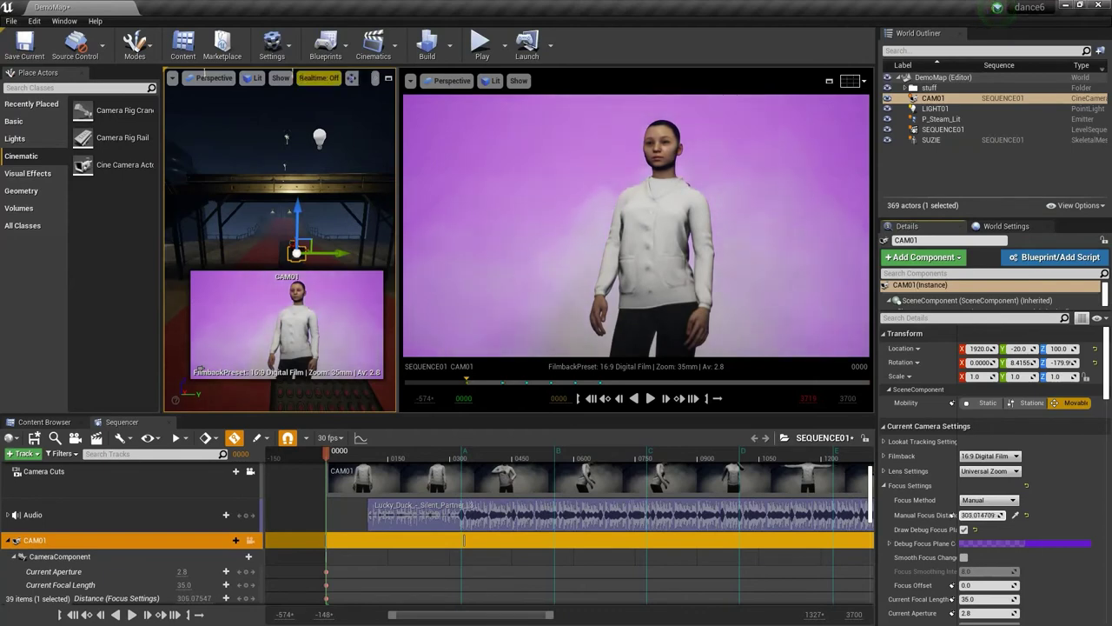
{"action": "left_click_drag", "start_coordinate": [883, 515], "coordinate": [881, 515]}
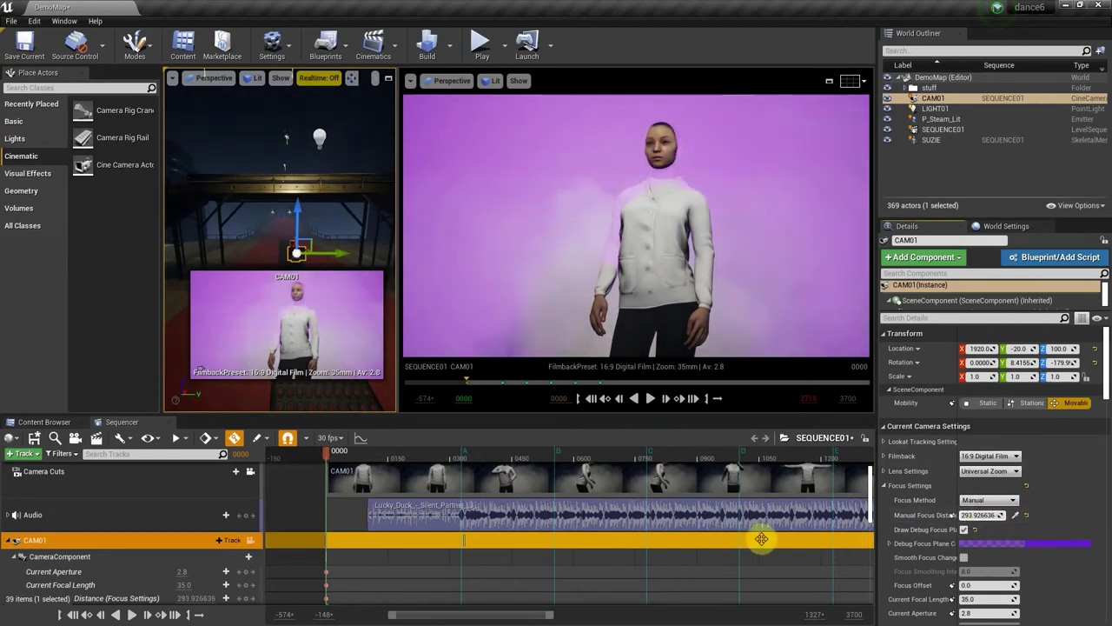
{"action": "scroll", "coordinate": [217, 558], "scroll_direction": "down", "scroll_amount": 2}
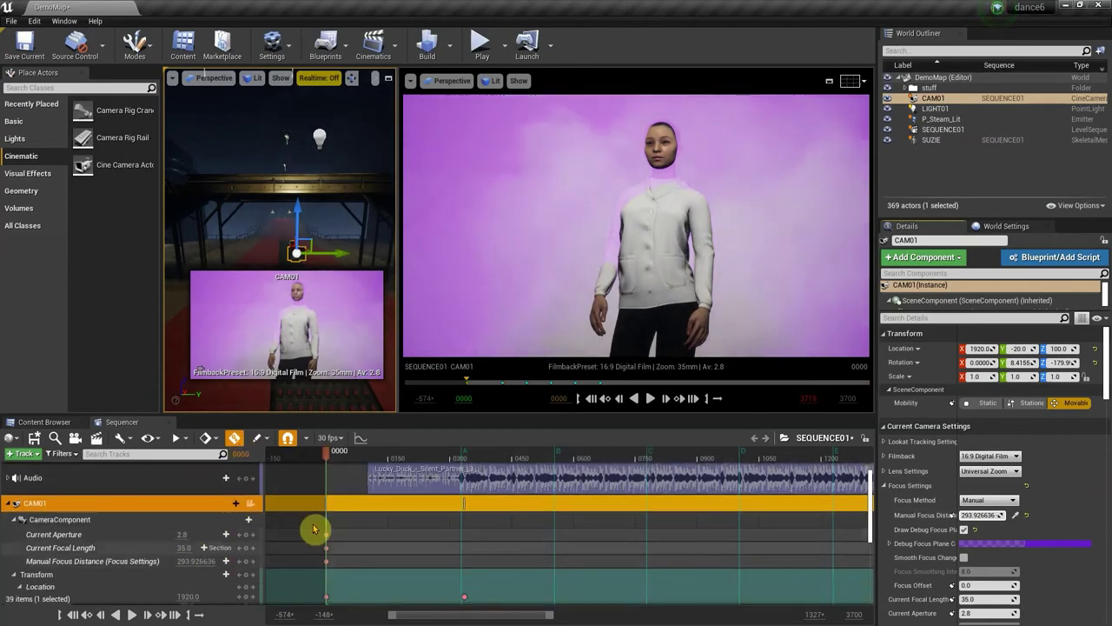
Hide the debug focus plane and move to CAM01's next keyframe at 0336
{"action": "left_click", "coordinate": [964, 530]}
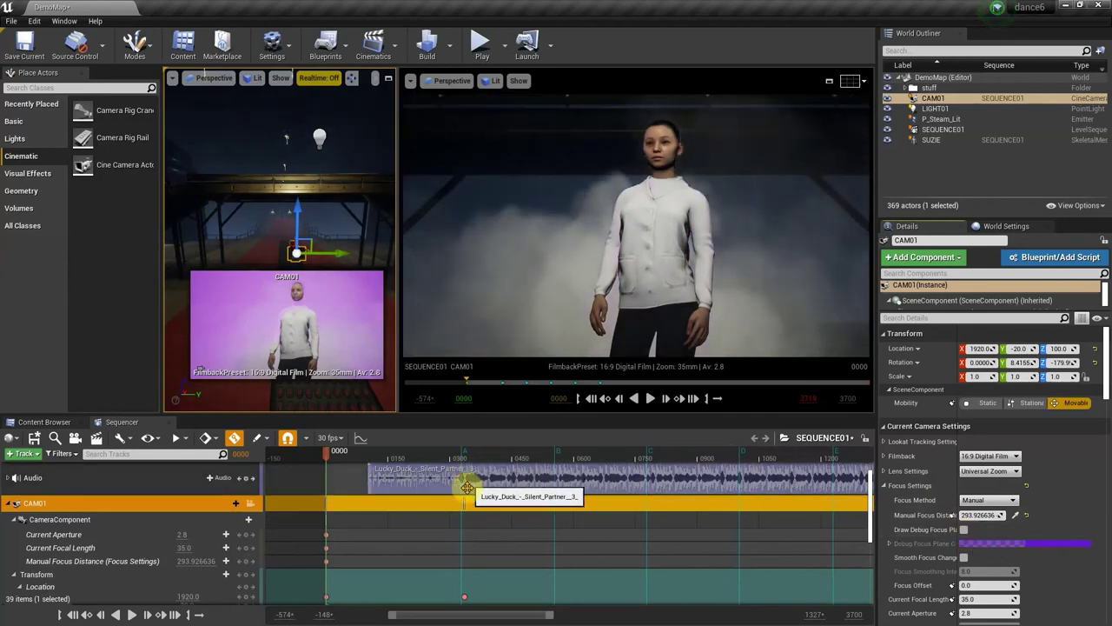
{"action": "scroll", "coordinate": [414, 567], "scroll_direction": "down", "scroll_amount": 3}
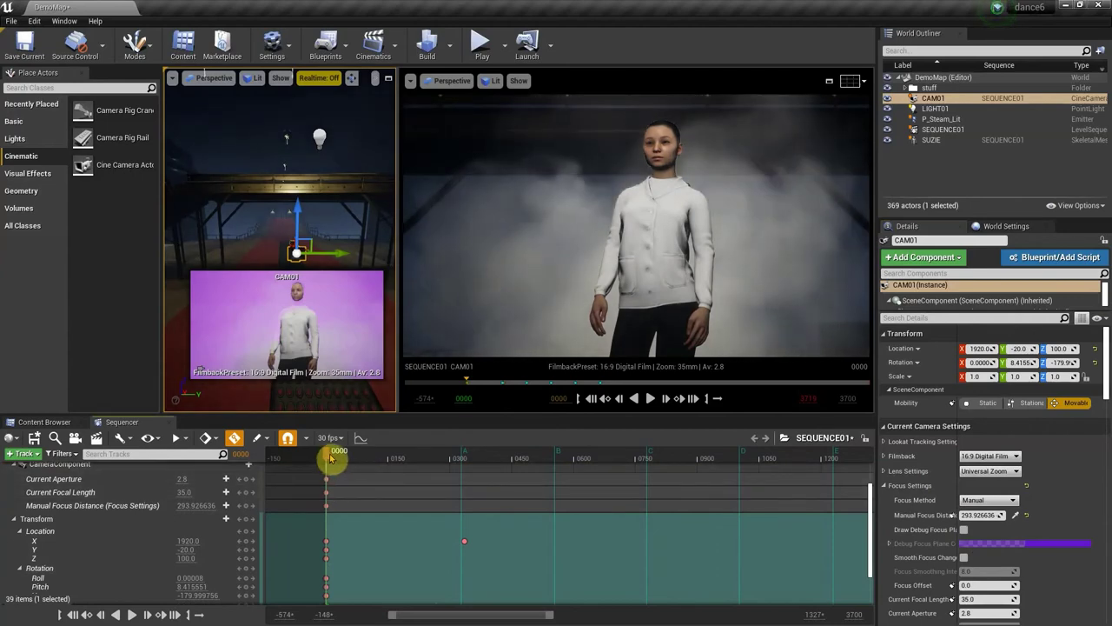
{"action": "left_click_drag", "start_coordinate": [333, 458], "coordinate": [466, 454]}
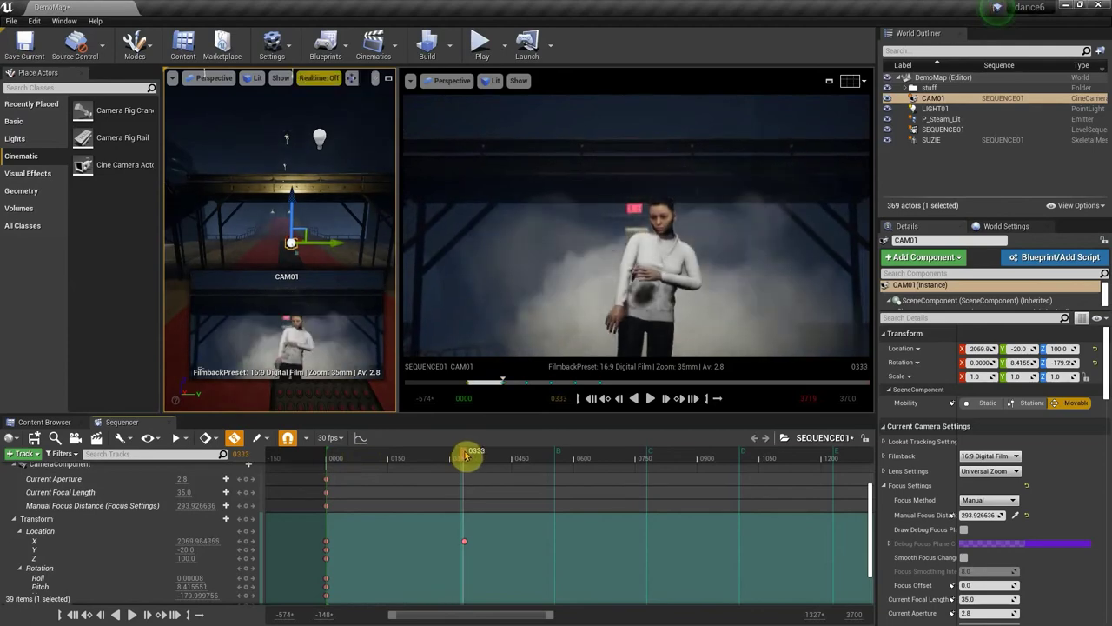
{"action": "left_click", "coordinate": [252, 541]}
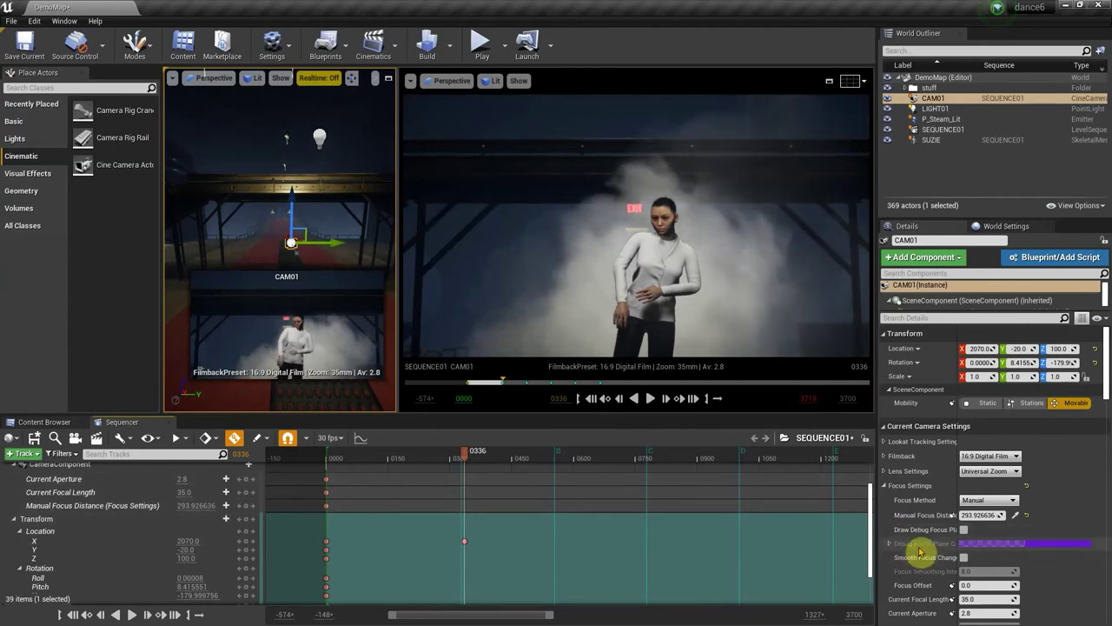
Key CAM01's Manual Focus Distance at 426 cm using the debug focus plane, then hide it
{"action": "left_click", "coordinate": [964, 530]}
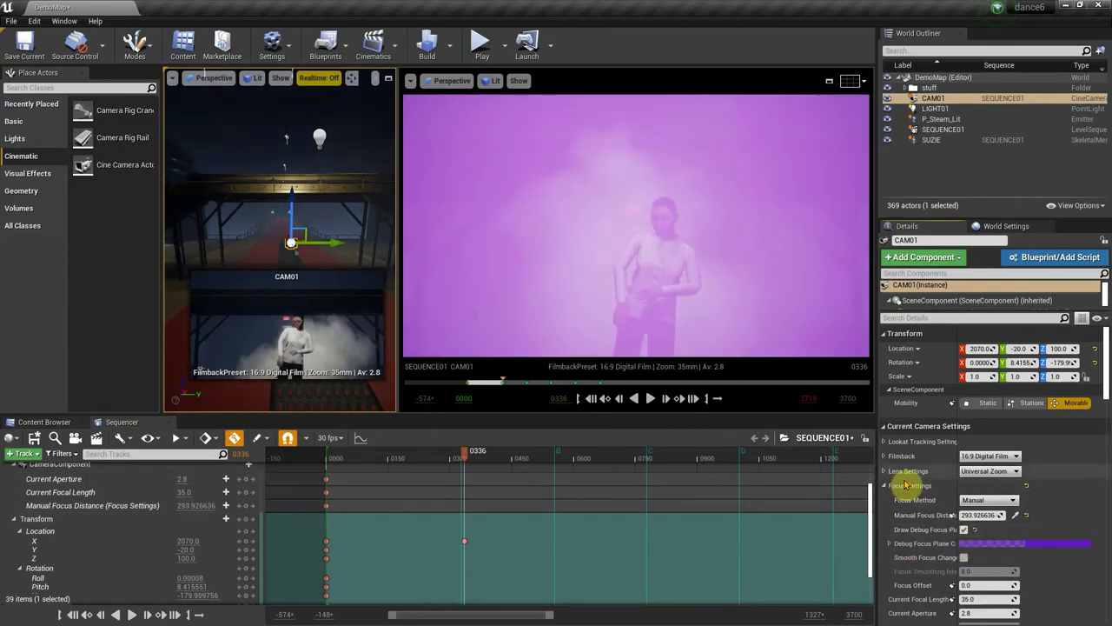
{"action": "left_click_drag", "start_coordinate": [978, 515], "coordinate": [965, 515]}
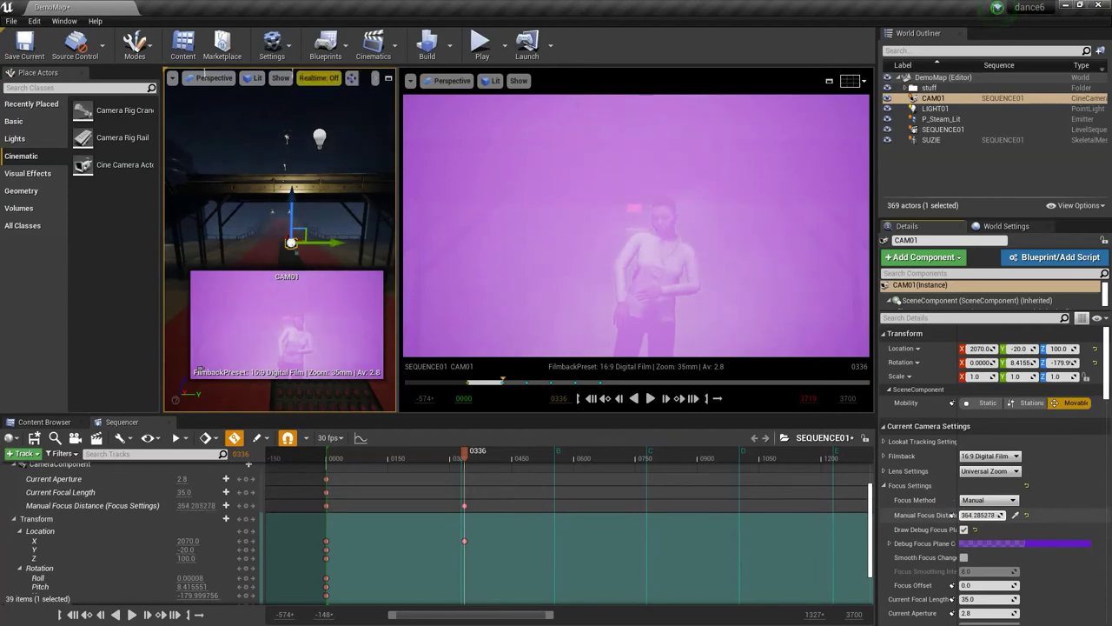
{"action": "mouse_move", "coordinate": [980, 516]}
{"action": "left_mouse_down"}
{"action": "mouse_move", "coordinate": [991, 515]}
{"action": "mouse_move", "coordinate": [977, 515]}
{"action": "left_mouse_up"}
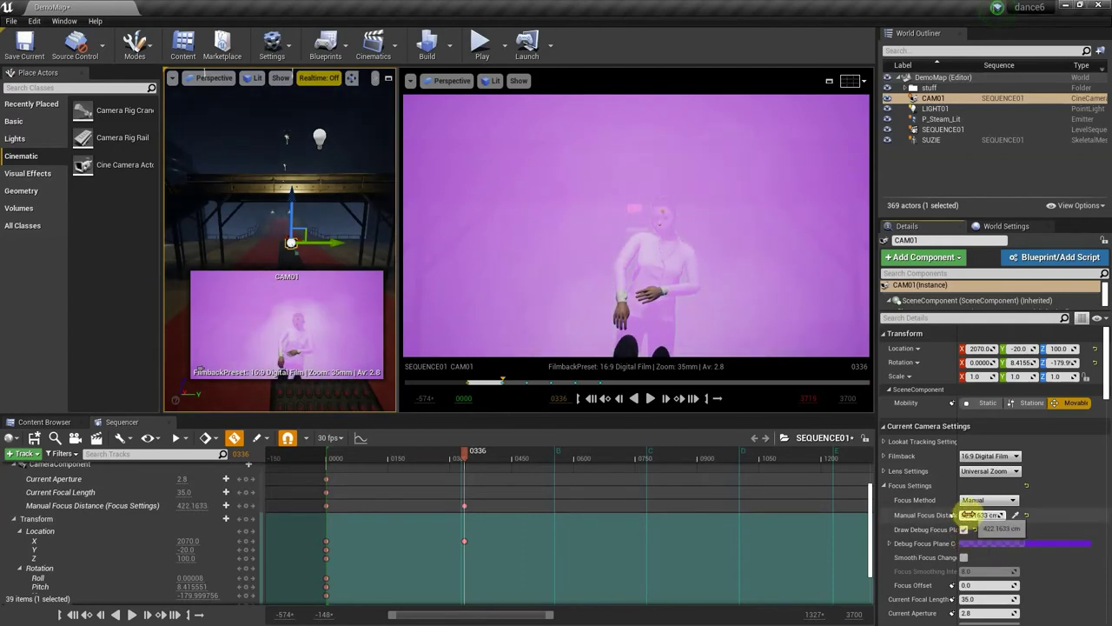
{"action": "left_click_drag", "start_coordinate": [969, 514], "coordinate": [970, 515]}
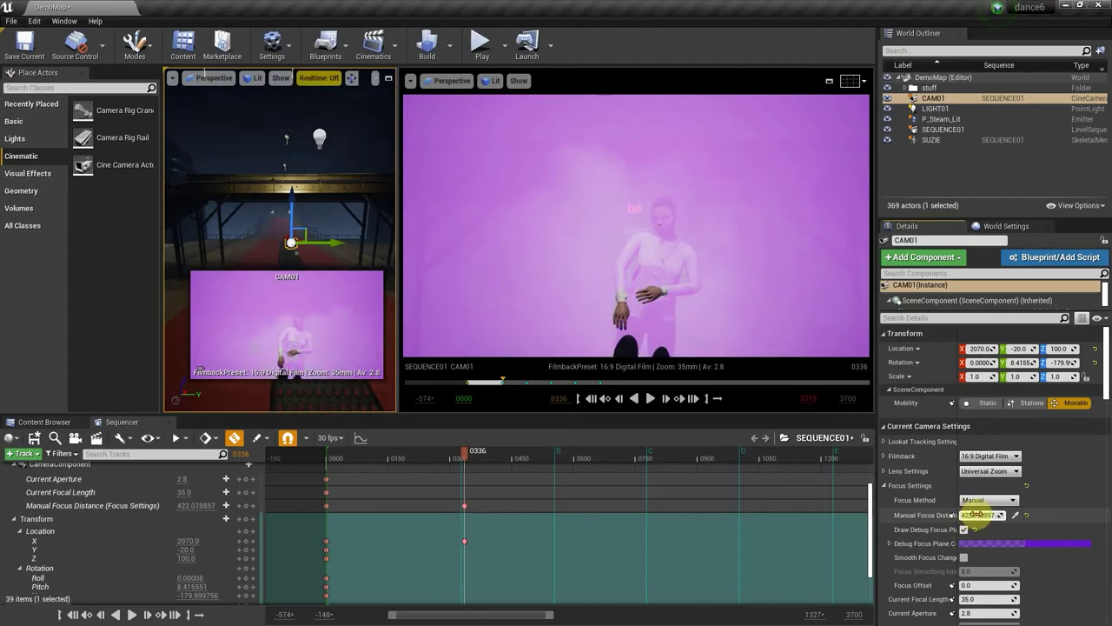
{"action": "left_click", "coordinate": [976, 514]}
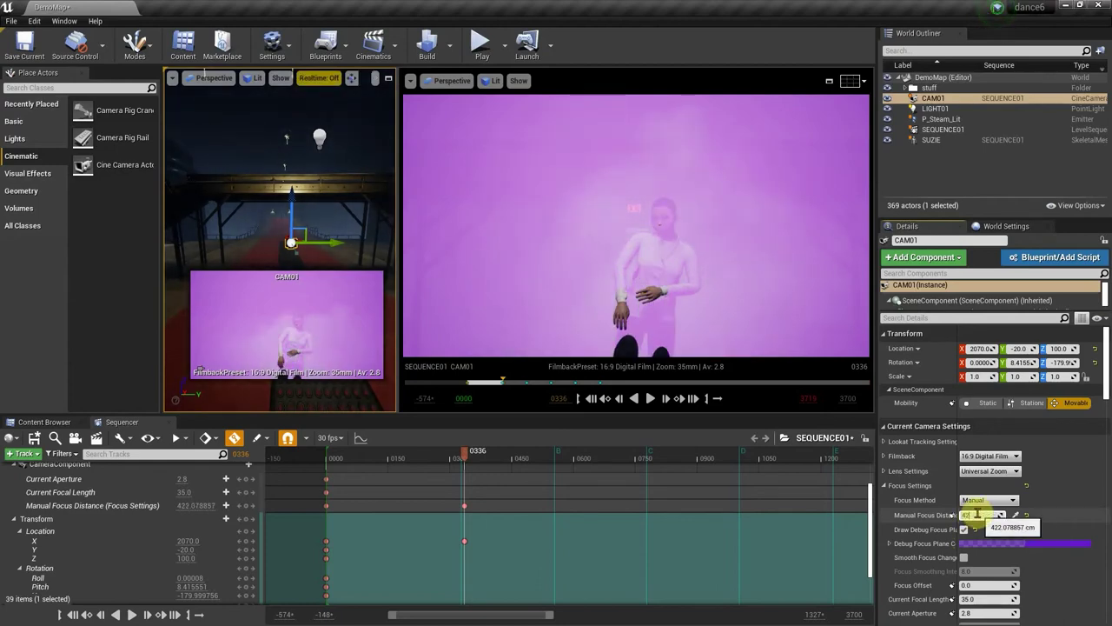
{"action": "type", "text": "426"}
{"action": "key", "text": "Return"}
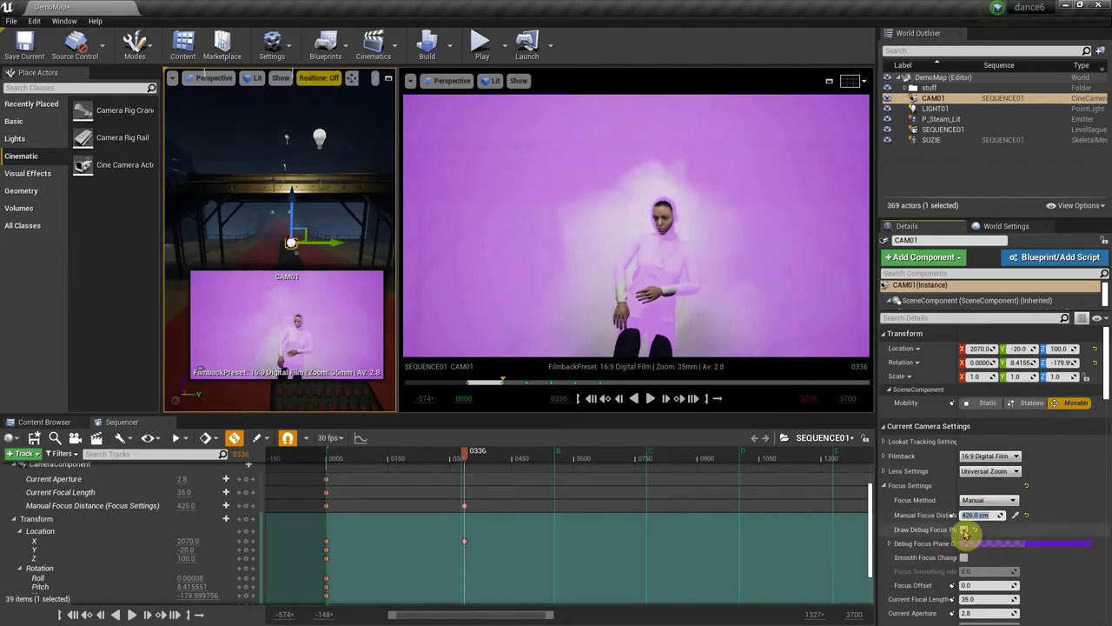
{"action": "left_click", "coordinate": [964, 530]}
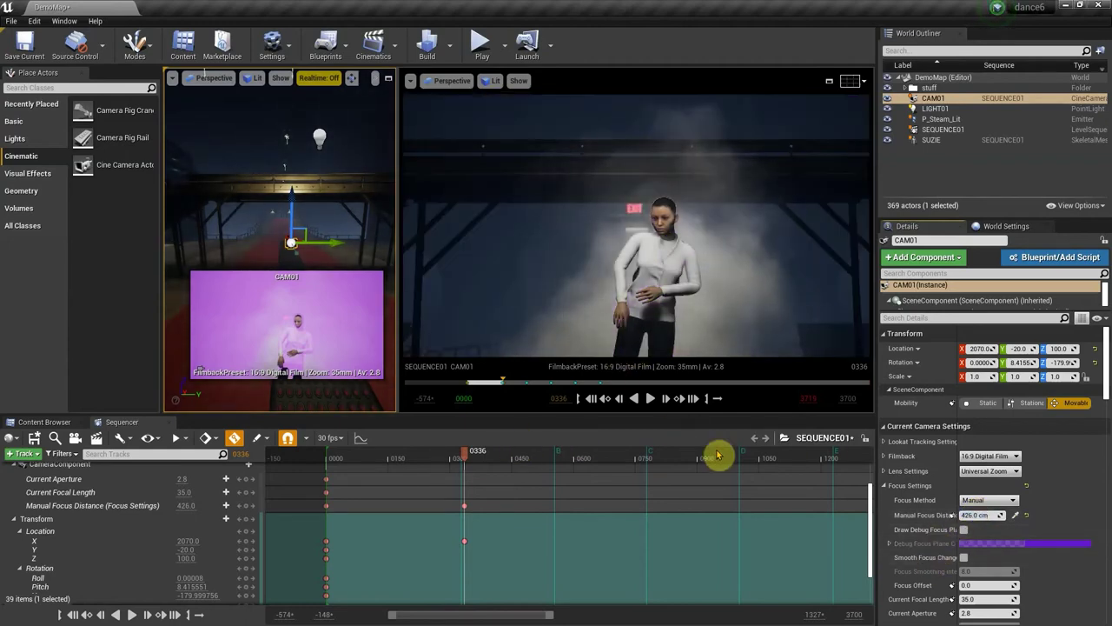
{"action": "mouse_move", "coordinate": [471, 461]}
{"action": "left_mouse_down"}
{"action": "mouse_move", "coordinate": [365, 458]}
{"action": "mouse_move", "coordinate": [472, 470]}
{"action": "mouse_move", "coordinate": [370, 472]}
{"action": "mouse_move", "coordinate": [420, 478]}
{"action": "mouse_move", "coordinate": [452, 474]}
{"action": "mouse_move", "coordinate": [405, 474]}
{"action": "mouse_move", "coordinate": [467, 472]}
{"action": "mouse_move", "coordinate": [380, 469]}
{"action": "mouse_move", "coordinate": [464, 470]}
{"action": "mouse_move", "coordinate": [397, 468]}
{"action": "mouse_move", "coordinate": [467, 458]}
{"action": "left_mouse_up"}
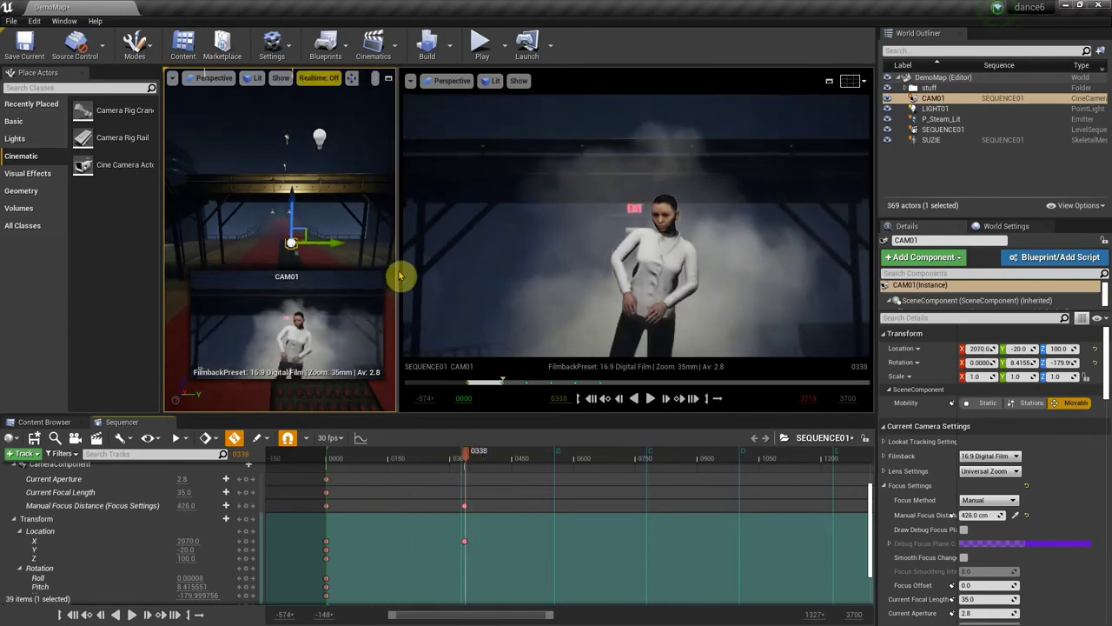
Widen the level viewport beside the camera preview and scrub to review the focus pull
{"action": "left_click_drag", "start_coordinate": [404, 271], "coordinate": [538, 279]}
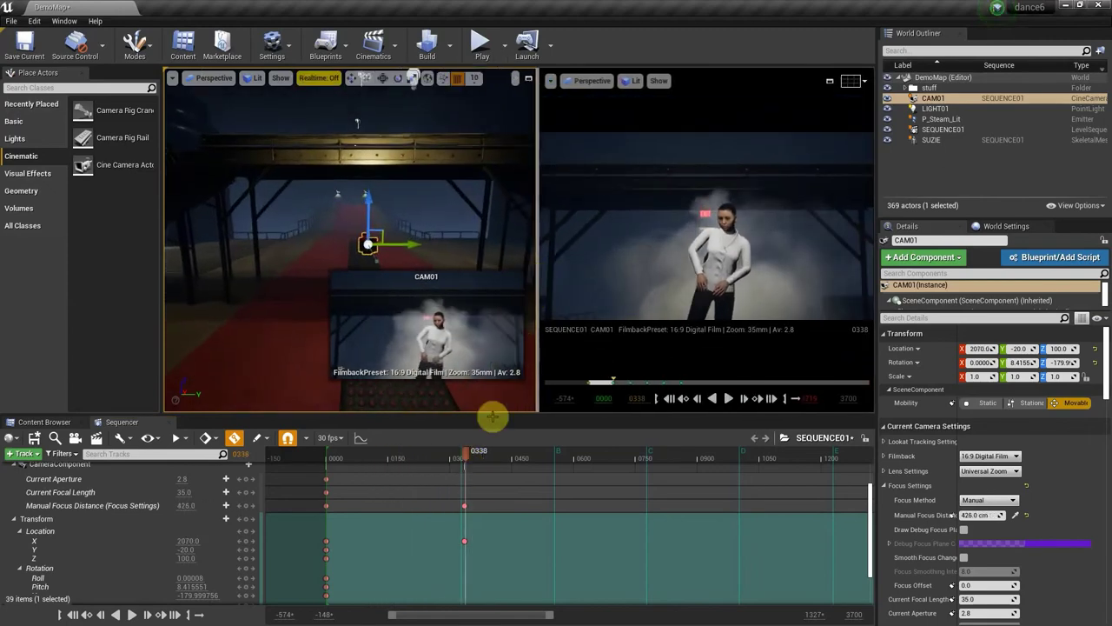
{"action": "mouse_move", "coordinate": [467, 459]}
{"action": "left_mouse_down"}
{"action": "mouse_move", "coordinate": [360, 452]}
{"action": "mouse_move", "coordinate": [446, 454]}
{"action": "mouse_move", "coordinate": [361, 442]}
{"action": "mouse_move", "coordinate": [460, 448]}
{"action": "left_mouse_up"}
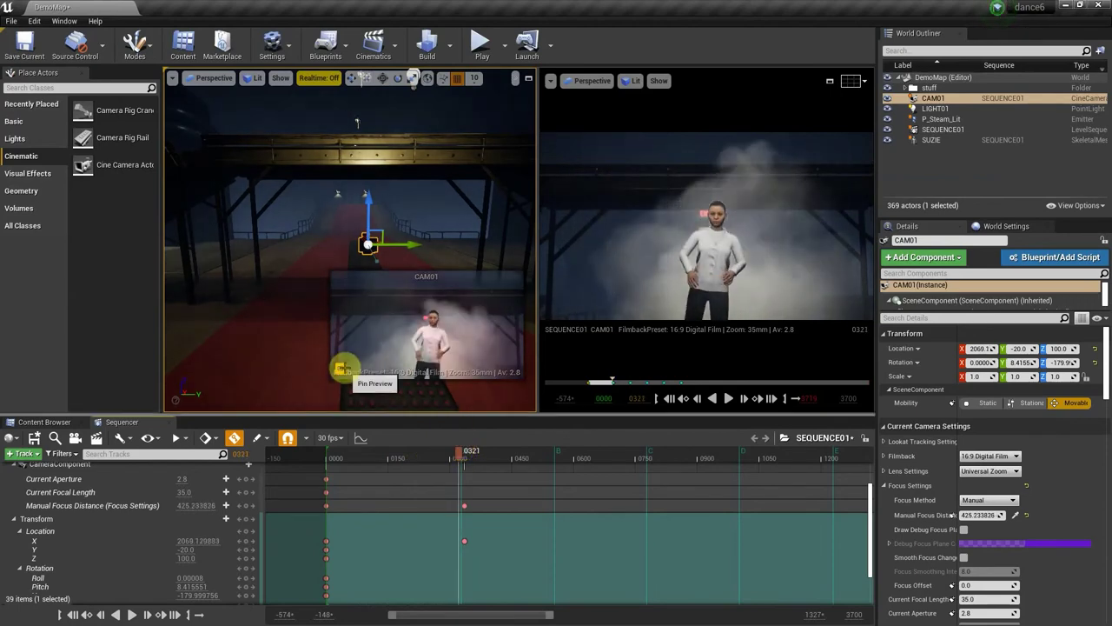
Select the P_Steam_Lit emitter and frame it close up with the dancer in view
{"action": "left_click", "coordinate": [286, 354]}
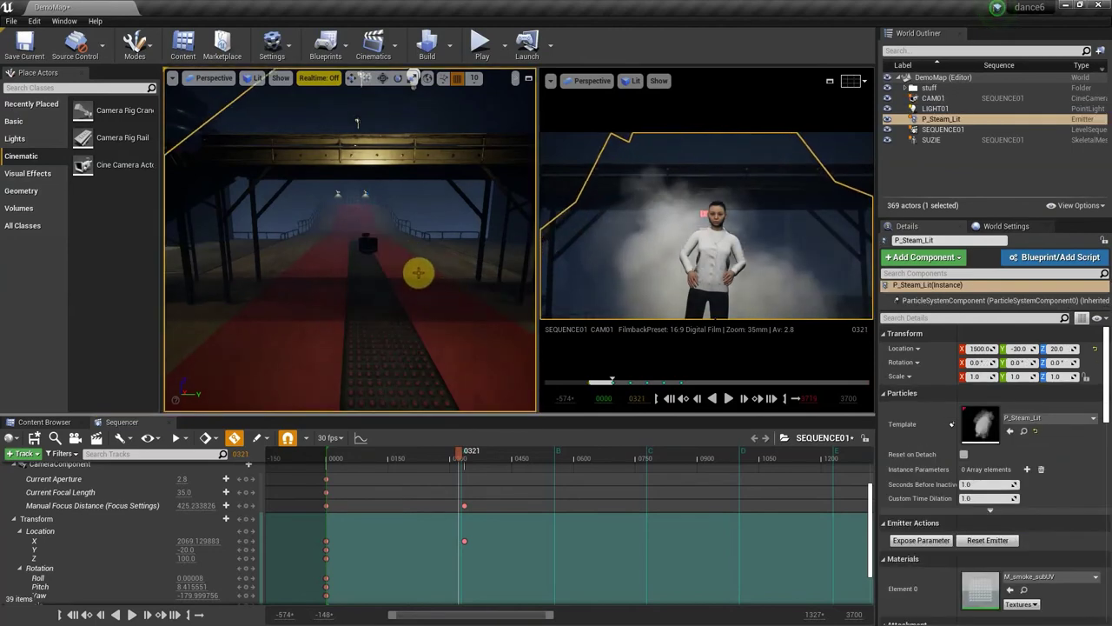
{"action": "right_click_drag", "start_coordinate": [357, 121], "coordinate": [506, 231]}
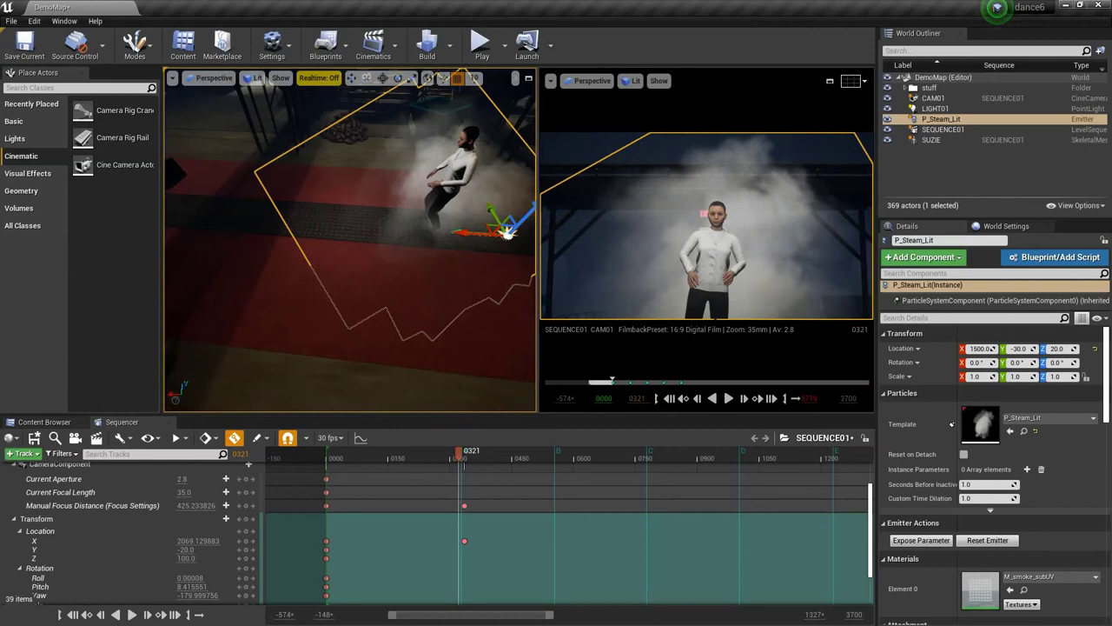
{"action": "right_click_drag", "start_coordinate": [507, 231], "coordinate": [465, 135]}
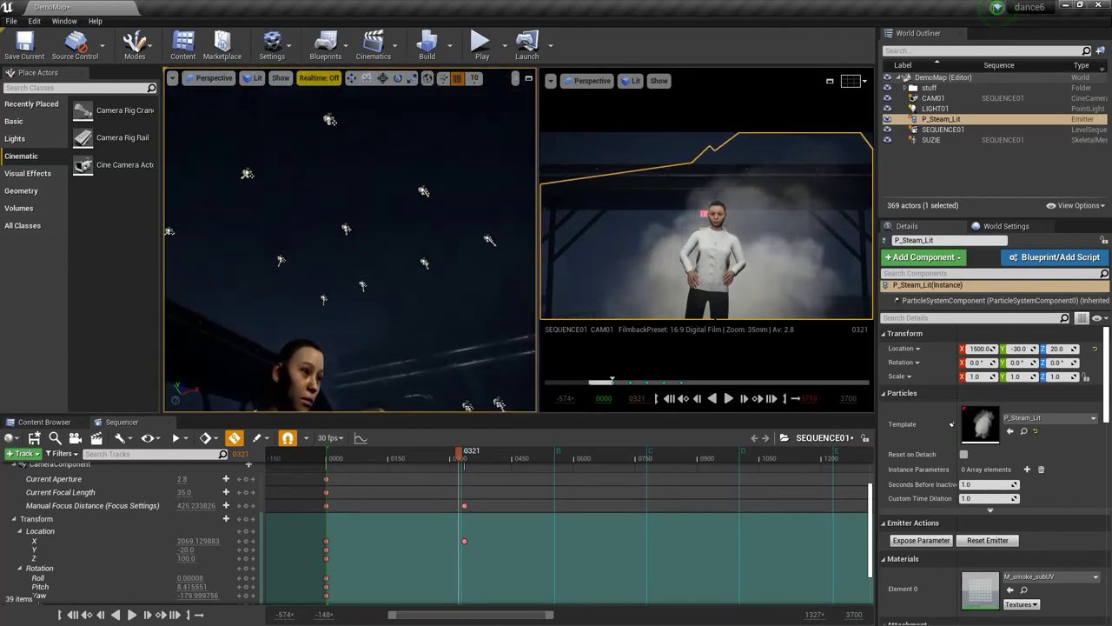
{"action": "key", "text": "f"}
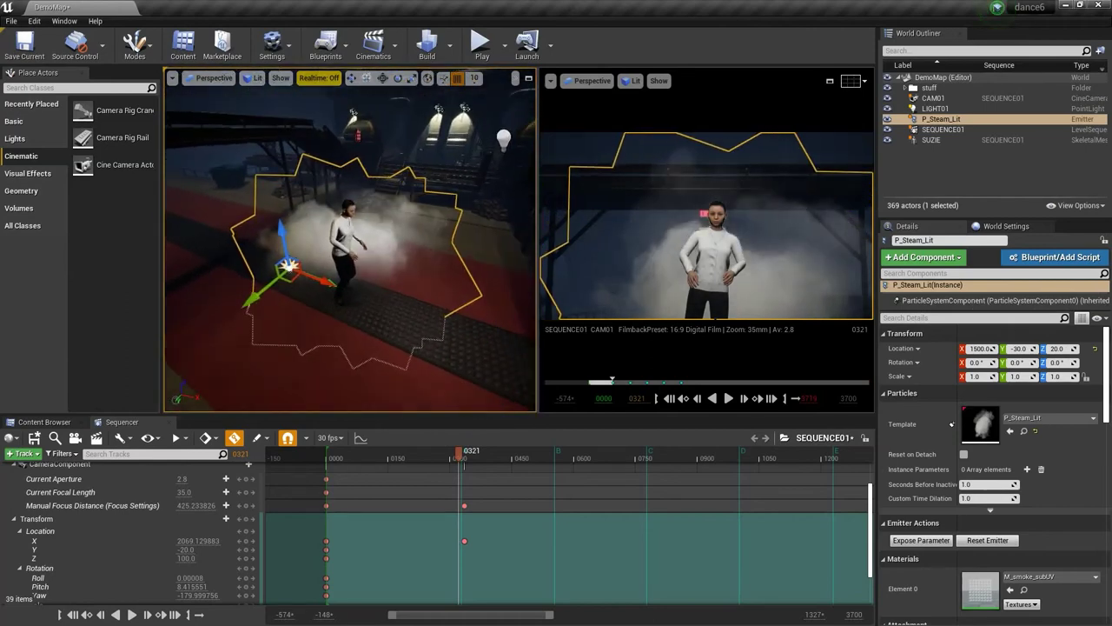
{"action": "right_click_drag", "start_coordinate": [347, 243], "coordinate": [333, 258]}
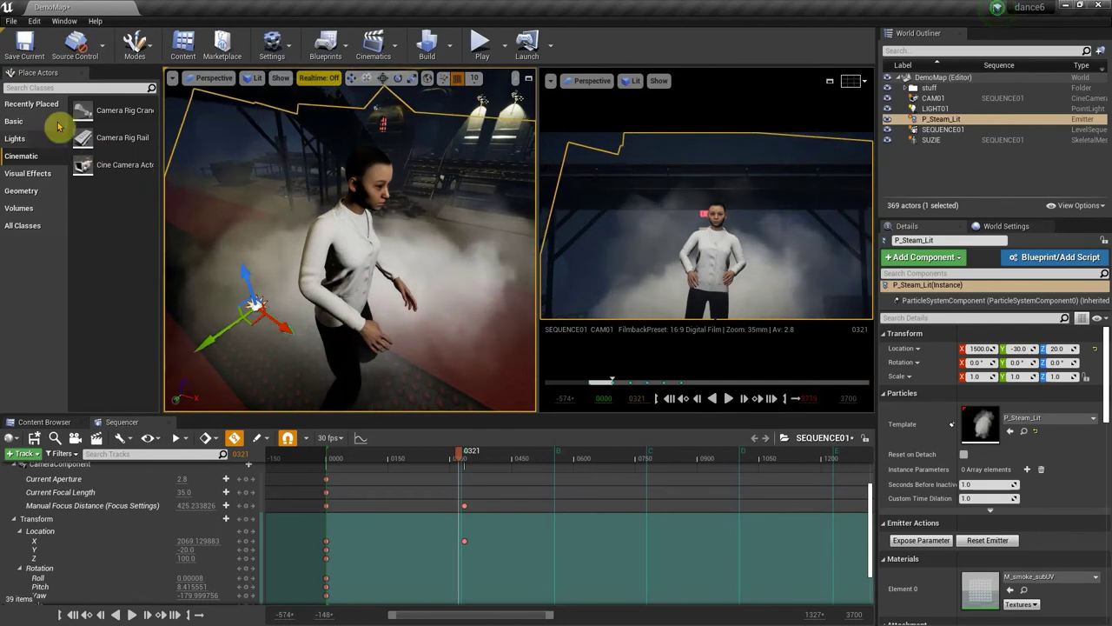
Place a new Cine Camera Actor in the level and turn it to -120°
{"action": "left_click_drag", "start_coordinate": [87, 165], "coordinate": [356, 256]}
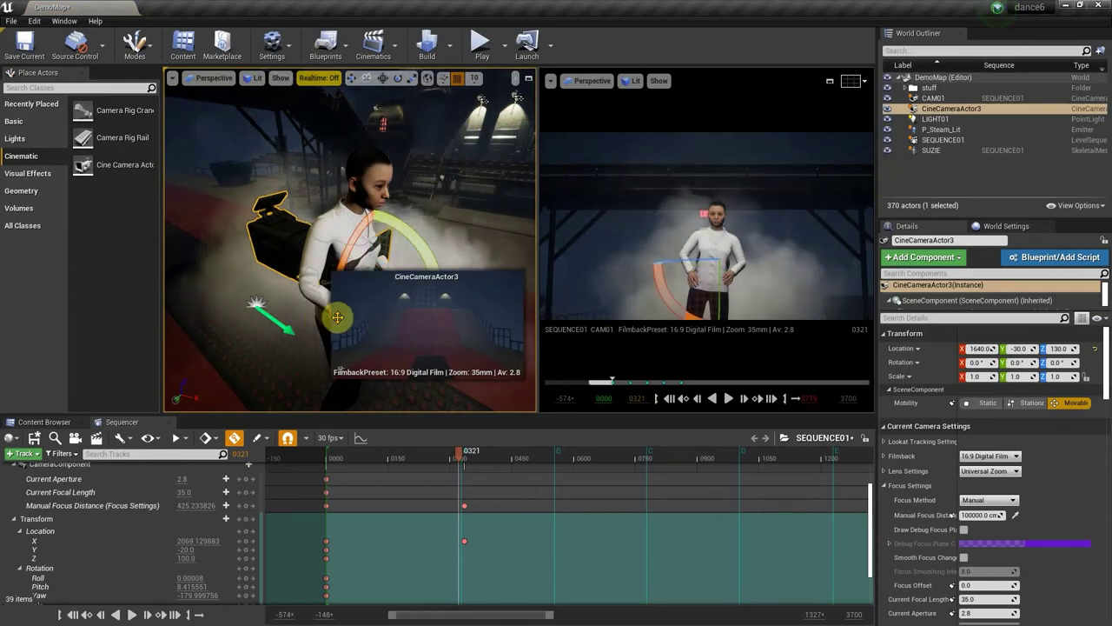
{"action": "left_click_drag", "start_coordinate": [440, 227], "coordinate": [441, 214]}
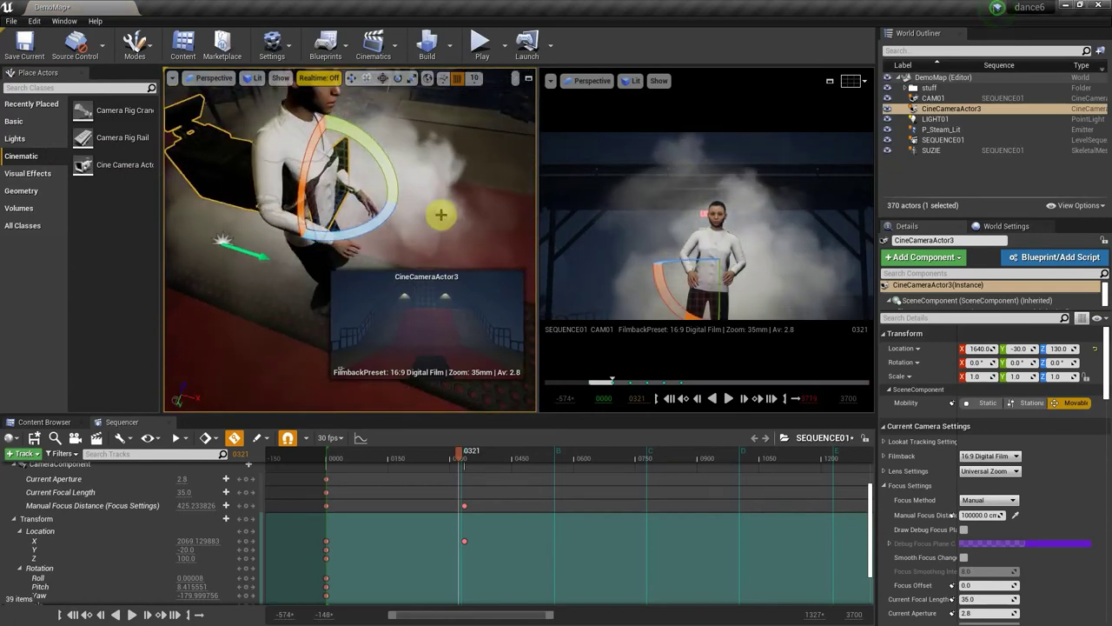
{"action": "left_click_drag", "start_coordinate": [356, 228], "coordinate": [348, 169]}
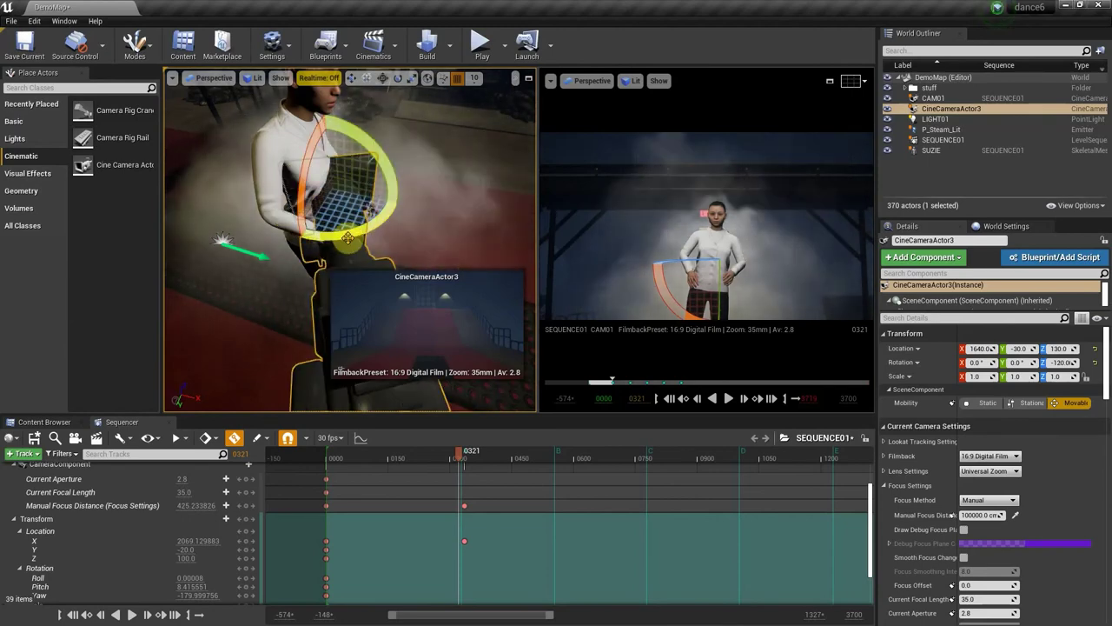
Move CineCameraActor3 beside the dancer to X 1850, Y 60, Z 130
{"action": "left_click_drag", "start_coordinate": [310, 219], "coordinate": [221, 292]}
{"action": "left_click_drag", "start_coordinate": [318, 260], "coordinate": [373, 253]}
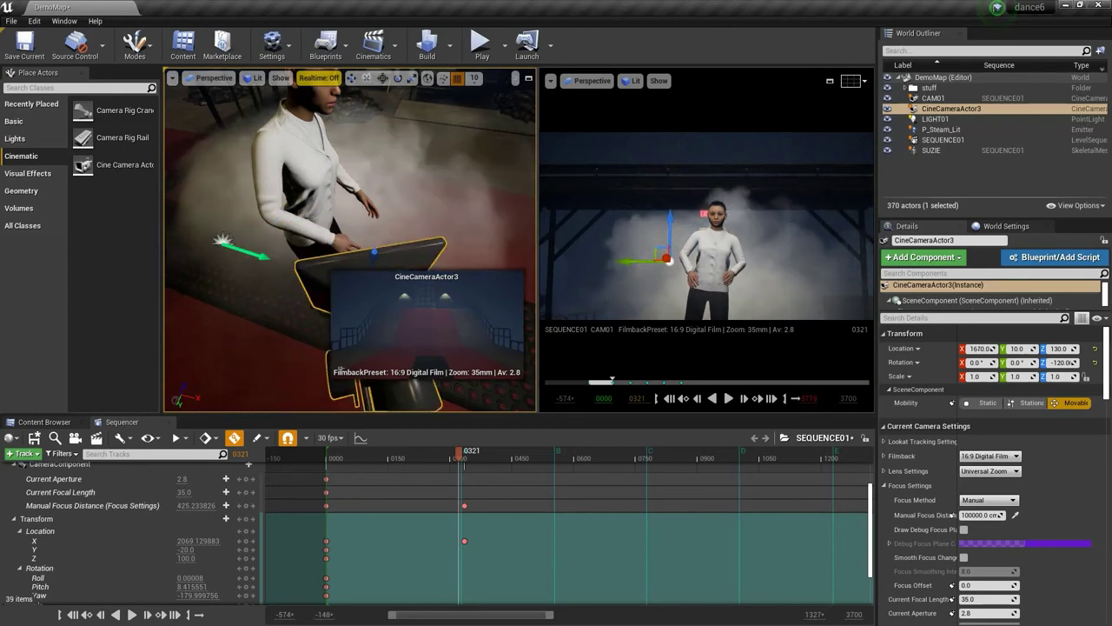
{"action": "scroll", "coordinate": [340, 369], "scroll_direction": "up", "scroll_amount": 5}
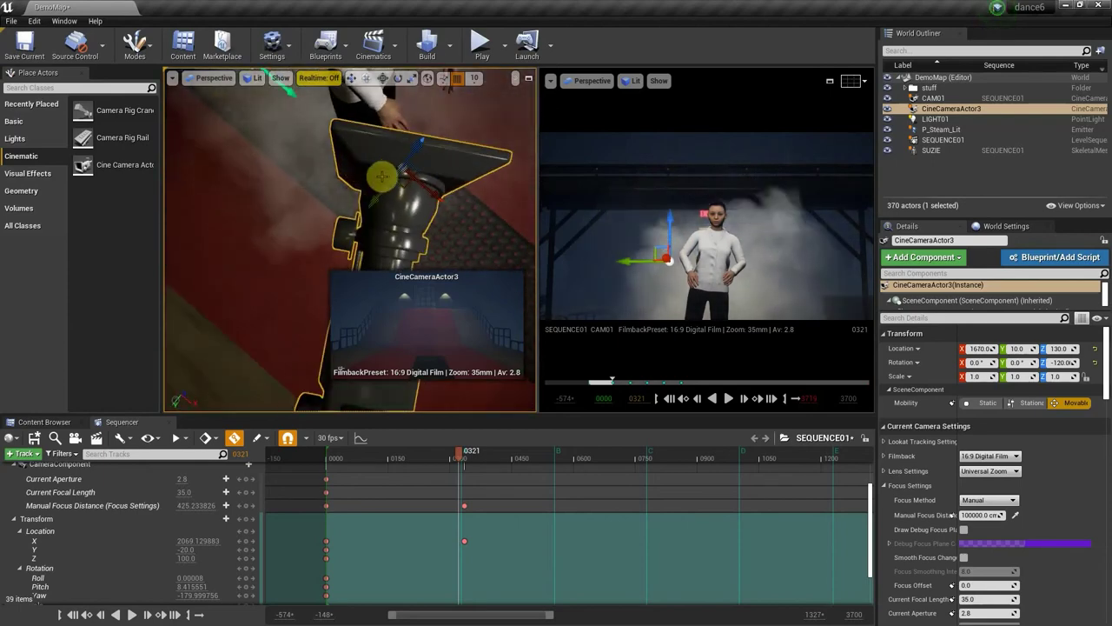
{"action": "left_click_drag", "start_coordinate": [375, 193], "coordinate": [239, 308]}
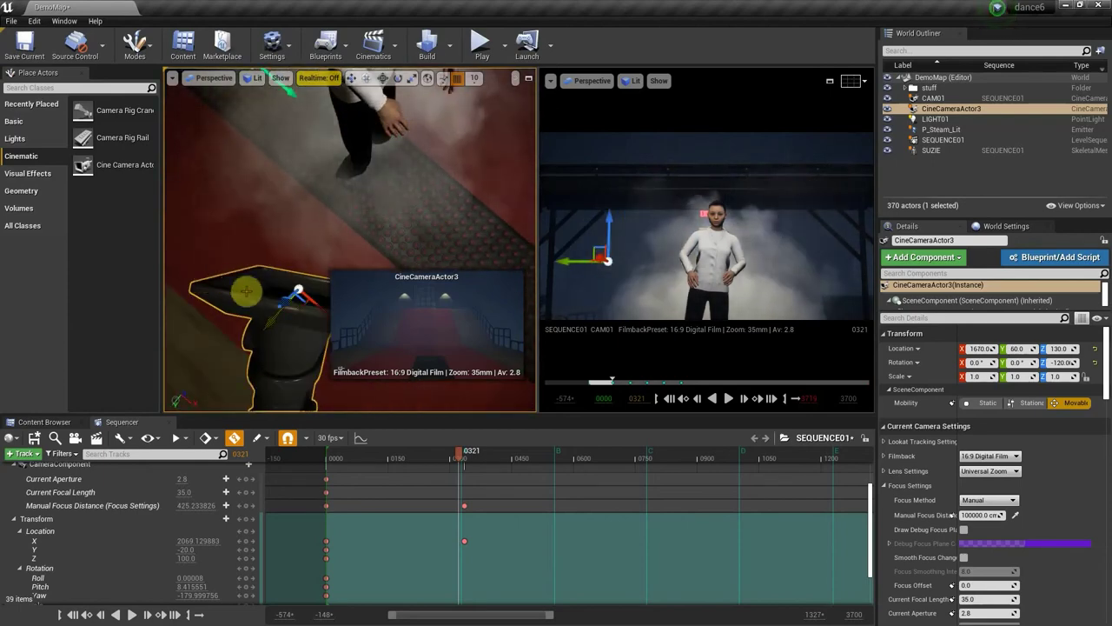
{"action": "scroll", "coordinate": [273, 242], "scroll_direction": "down", "scroll_amount": 5}
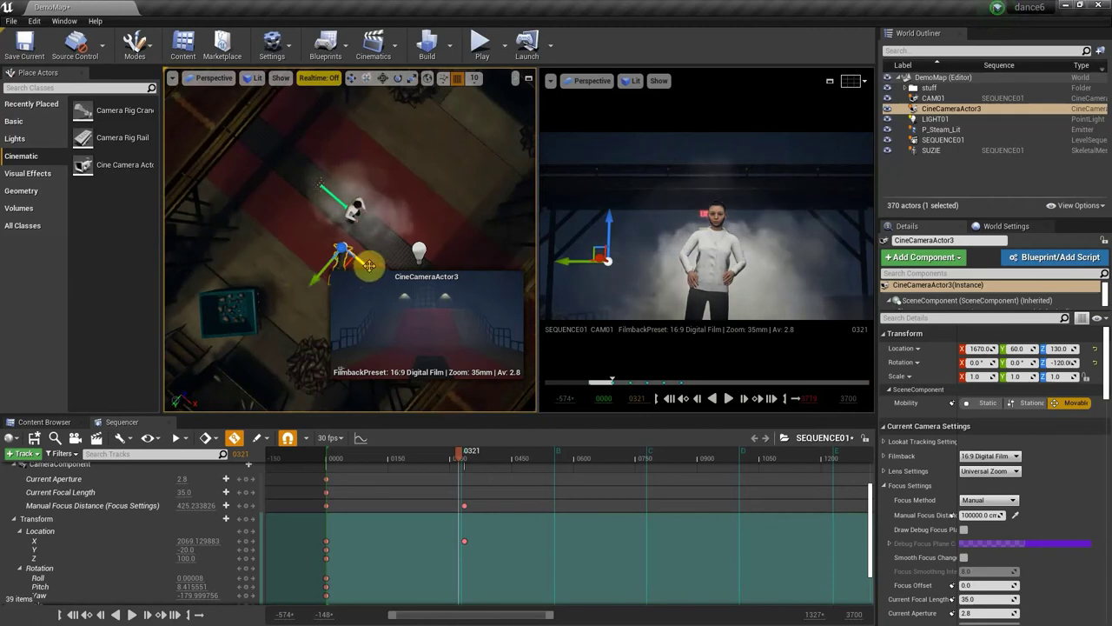
{"action": "left_click_drag", "start_coordinate": [370, 265], "coordinate": [426, 314]}
{"action": "right_click_drag", "start_coordinate": [339, 369], "coordinate": [372, 408]}
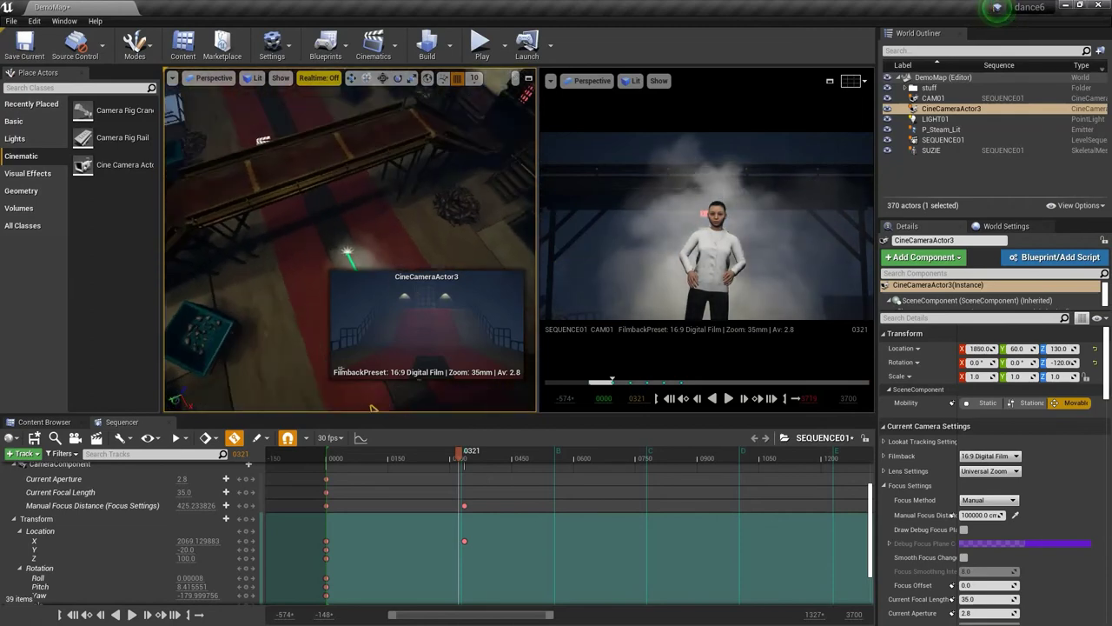
Turn on realtime viewport updates and angle the view down over the walkway
{"action": "left_click", "coordinate": [315, 81]}
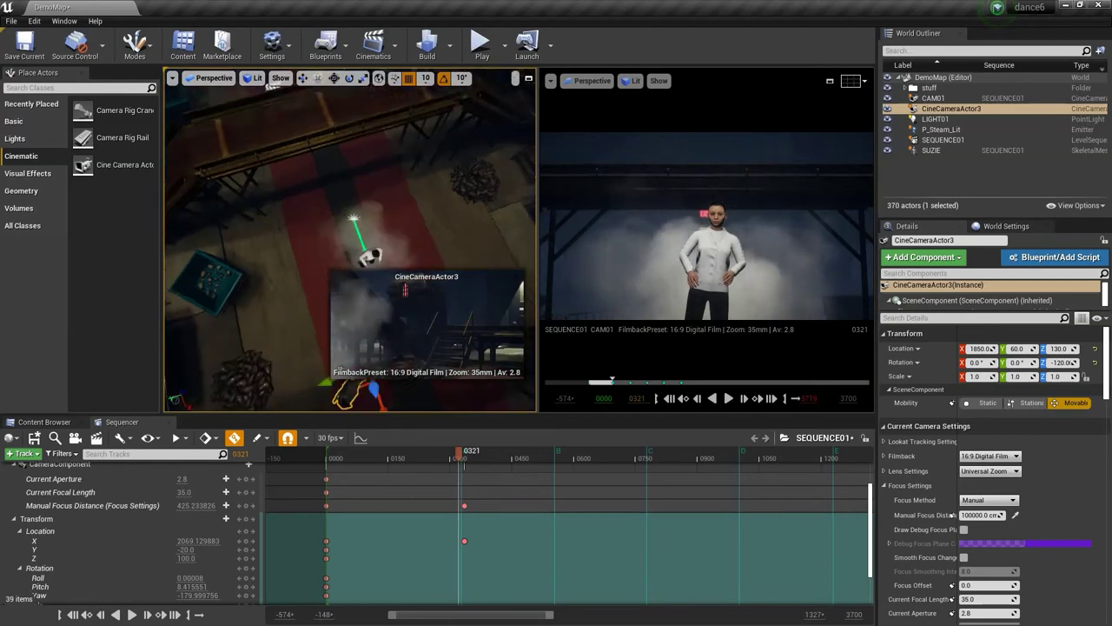
{"action": "mouse_move", "coordinate": [348, 261]}
{"action": "right_mouse_down"}
{"action": "mouse_move", "coordinate": [348, 200]}
{"action": "mouse_move", "coordinate": [340, 298]}
{"action": "right_mouse_up"}
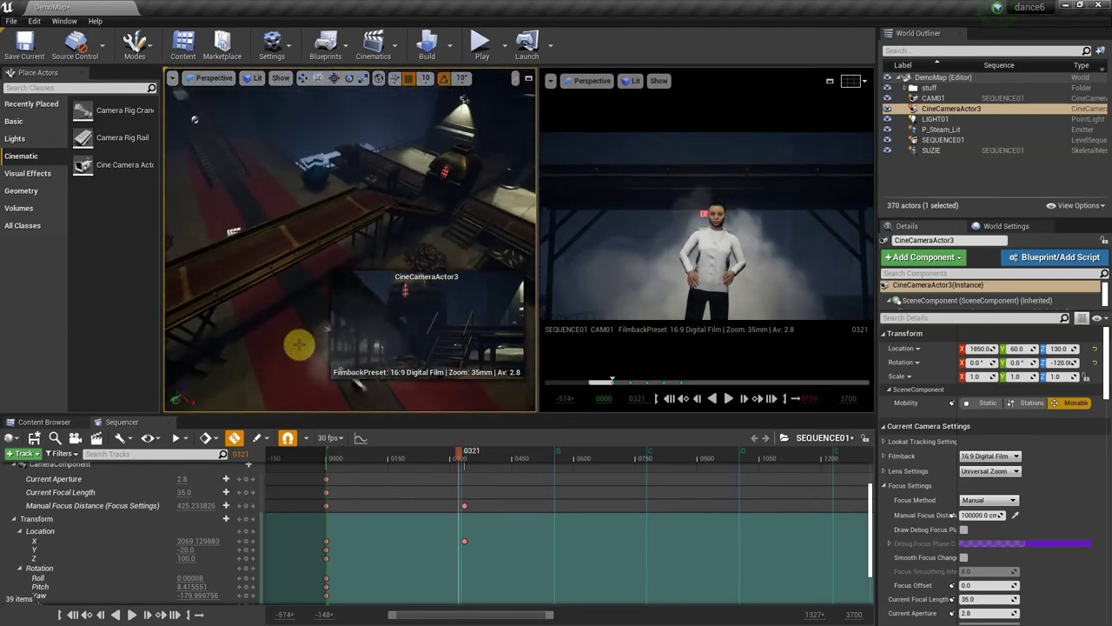
{"action": "right_click_drag", "start_coordinate": [298, 342], "coordinate": [189, 284]}
{"action": "right_click_drag", "start_coordinate": [347, 200], "coordinate": [244, 248]}
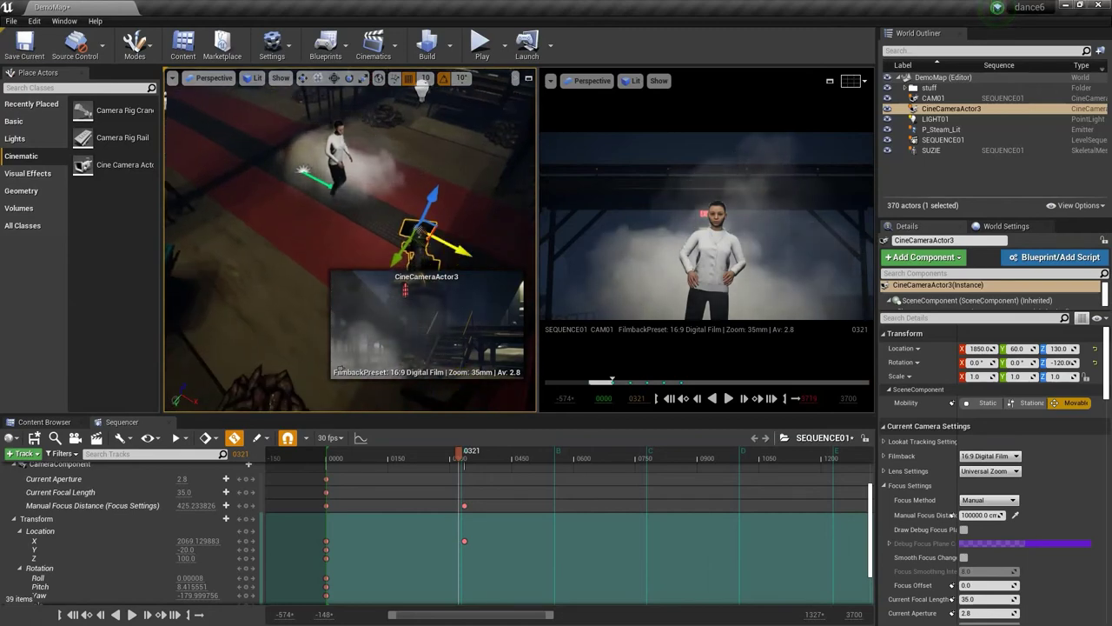
Move CineCameraActor3 to Y 200, Z 220 and rotate it to about 10.3, -17.2, -121.5
{"action": "left_click_drag", "start_coordinate": [423, 233], "coordinate": [330, 227]}
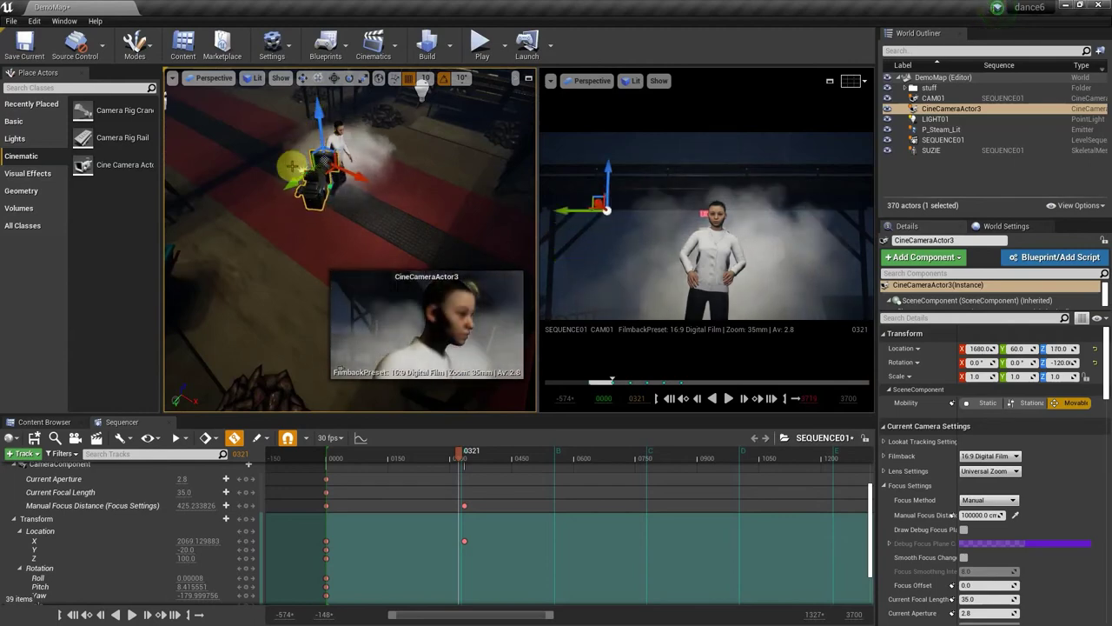
{"action": "left_click_drag", "start_coordinate": [293, 178], "coordinate": [341, 253]}
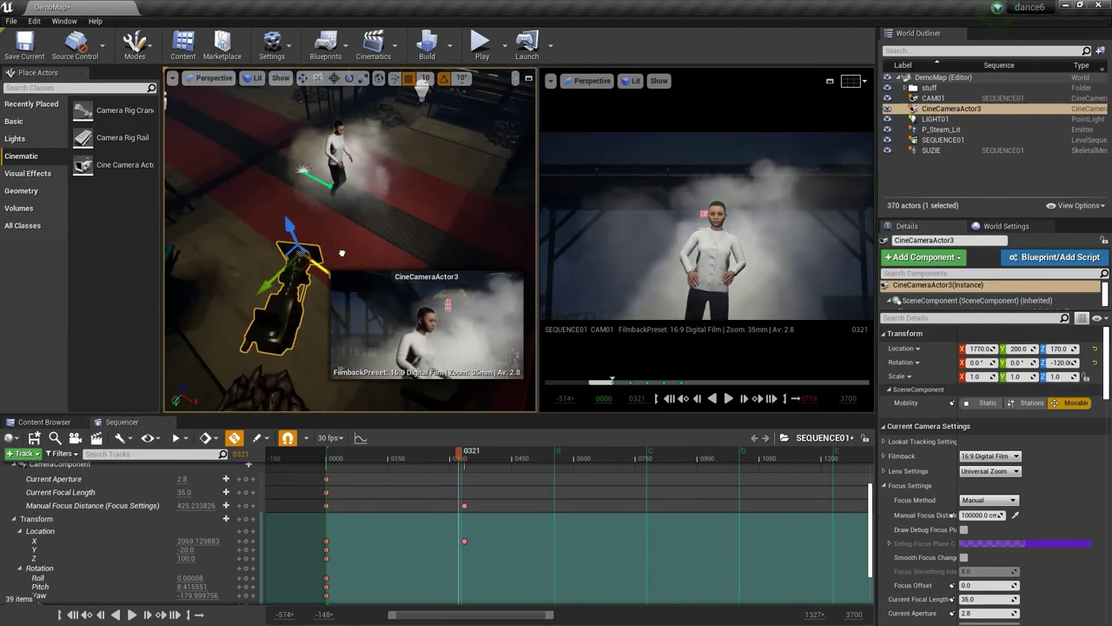
{"action": "left_click_drag", "start_coordinate": [286, 224], "coordinate": [286, 185]}
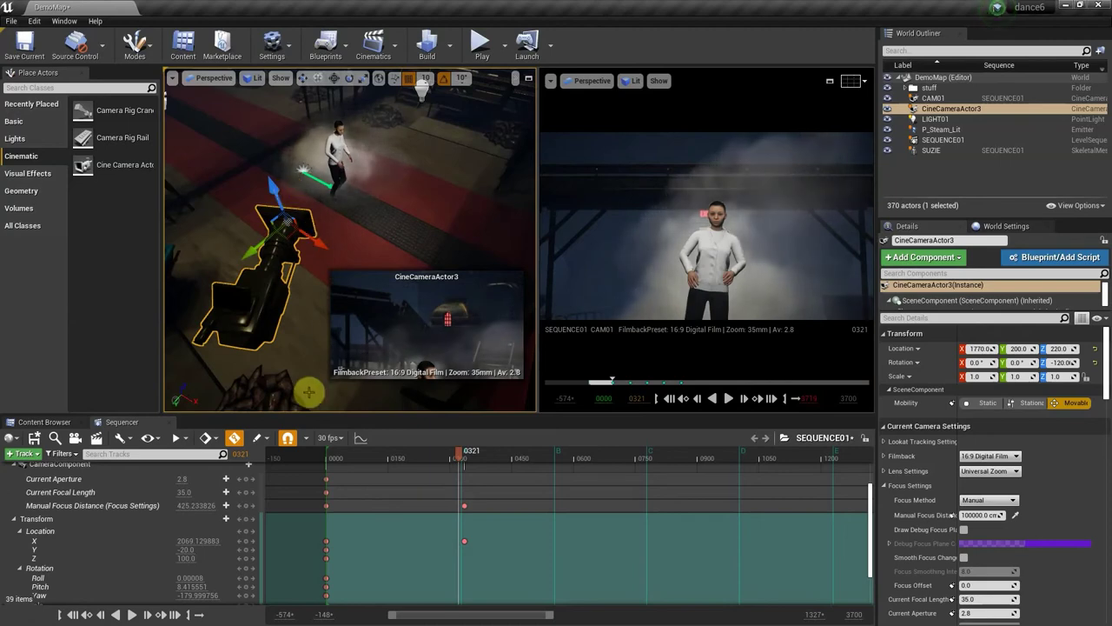
{"action": "key", "text": "e"}
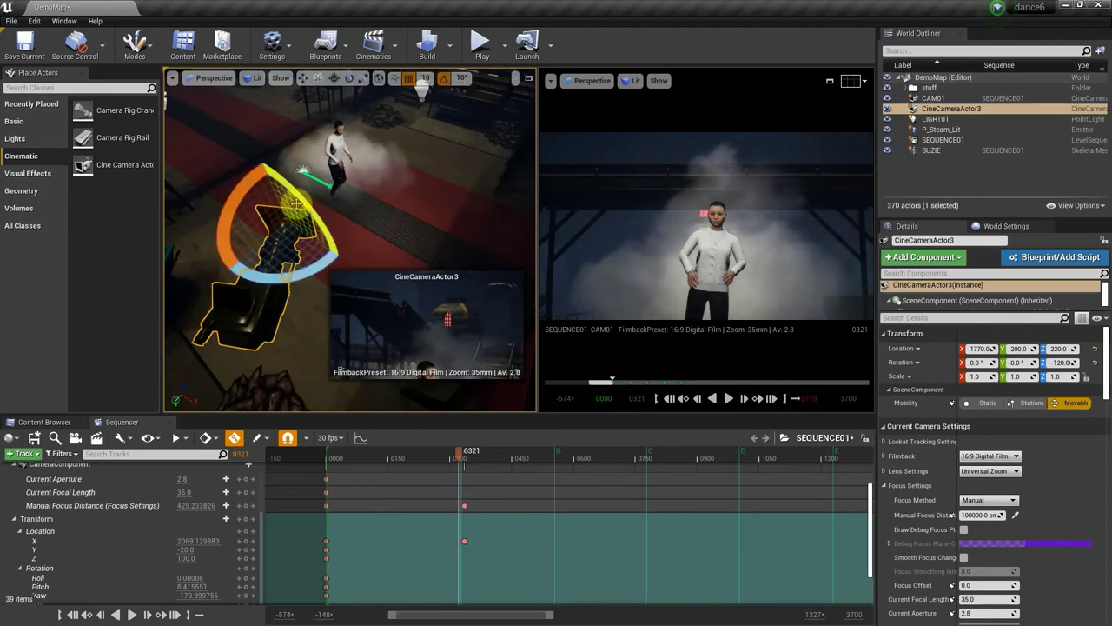
{"action": "left_click_drag", "start_coordinate": [296, 202], "coordinate": [287, 146]}
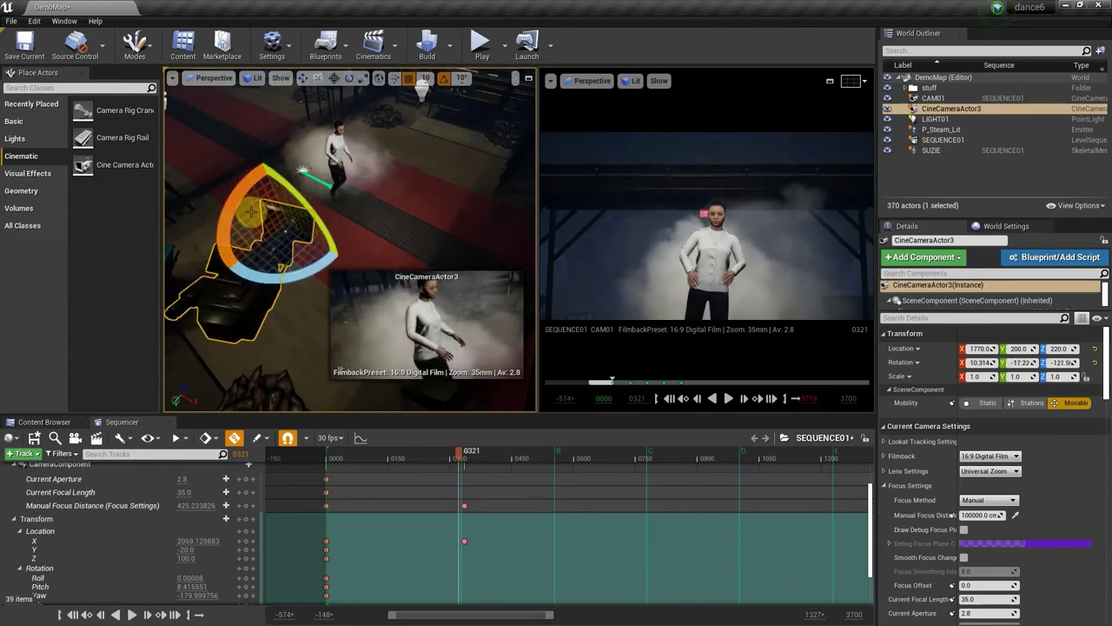
{"action": "left_click", "coordinate": [472, 467]}
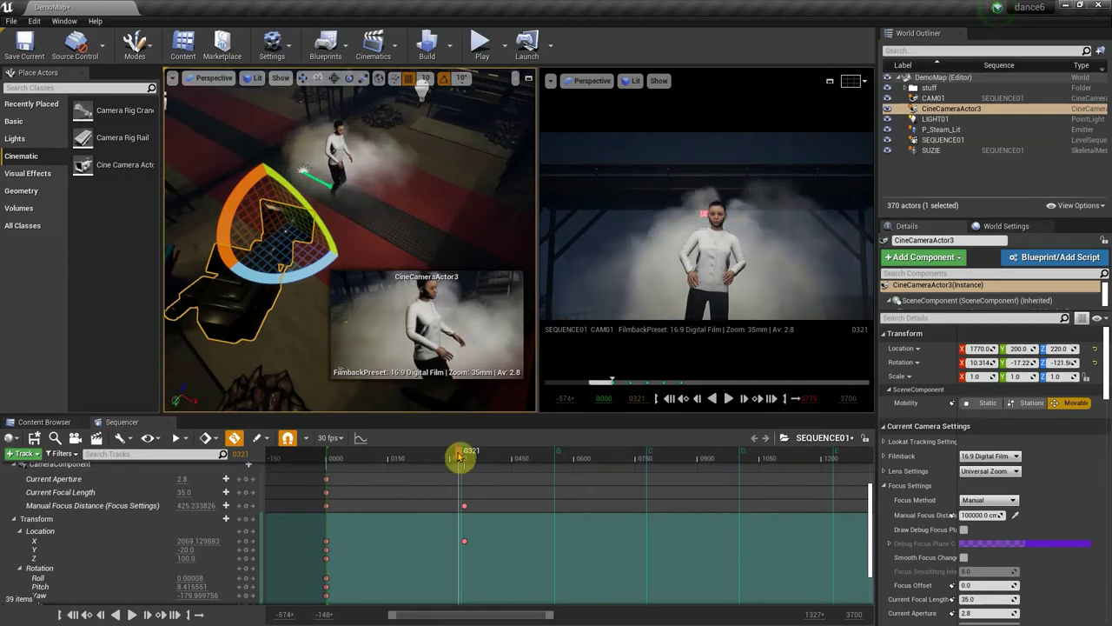
{"action": "left_click_drag", "start_coordinate": [459, 458], "coordinate": [444, 416]}
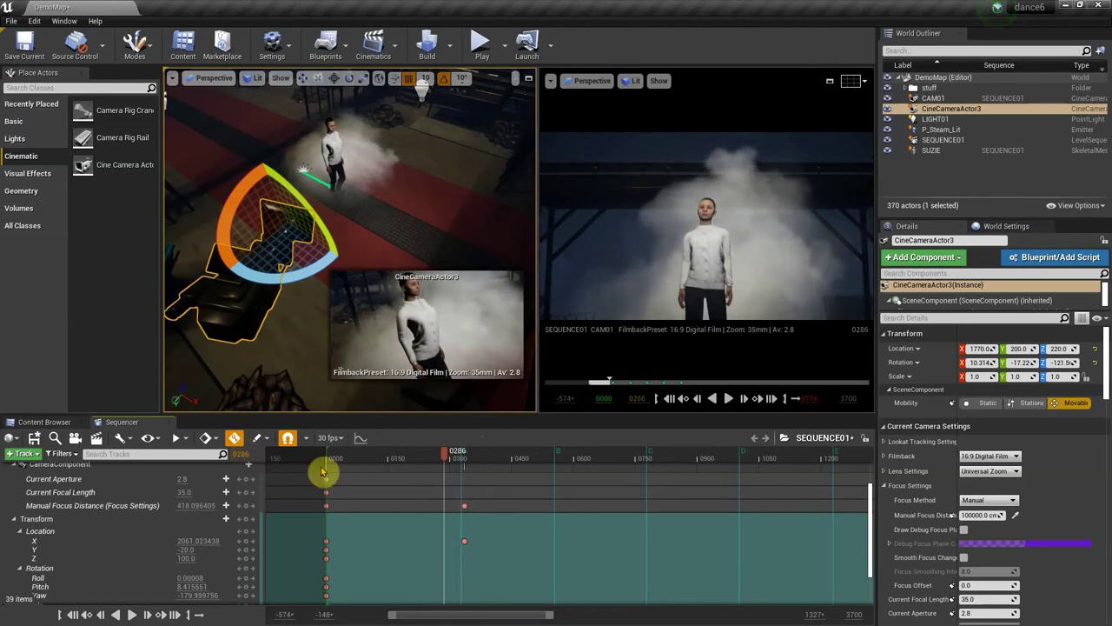
{"action": "left_click_drag", "start_coordinate": [439, 427], "coordinate": [554, 441]}
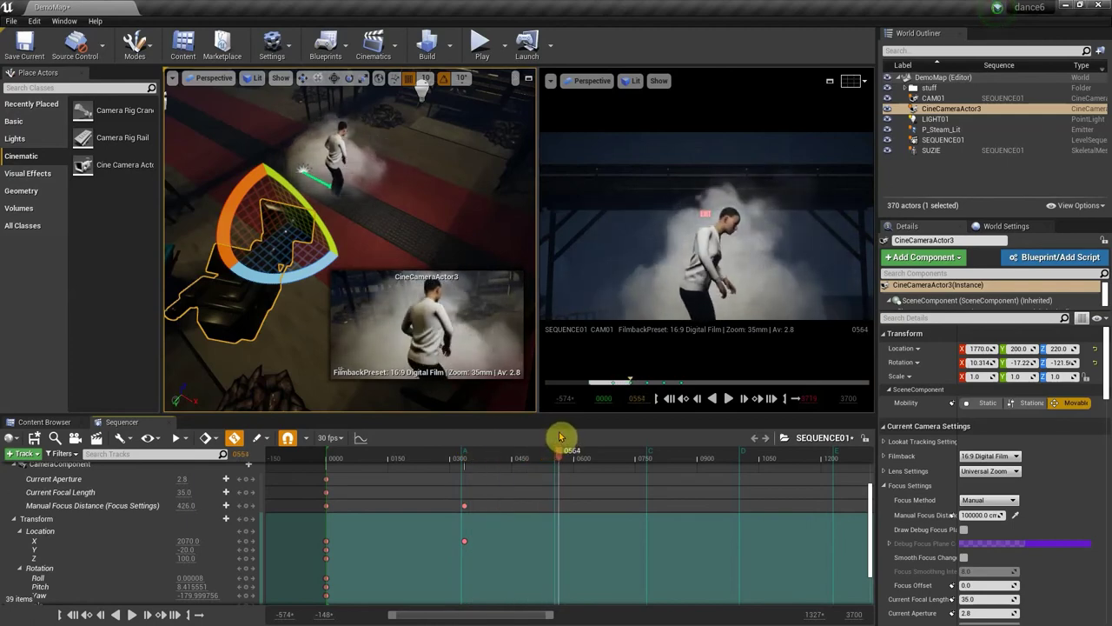
{"action": "left_click_drag", "start_coordinate": [559, 437], "coordinate": [464, 425]}
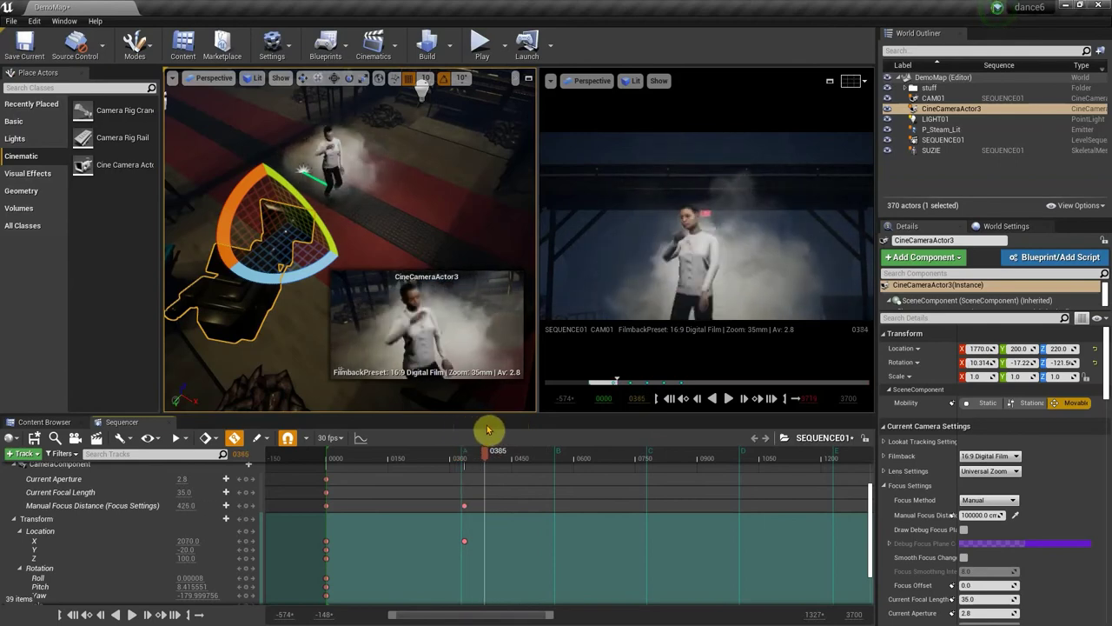
{"action": "left_click_drag", "start_coordinate": [488, 428], "coordinate": [463, 426]}
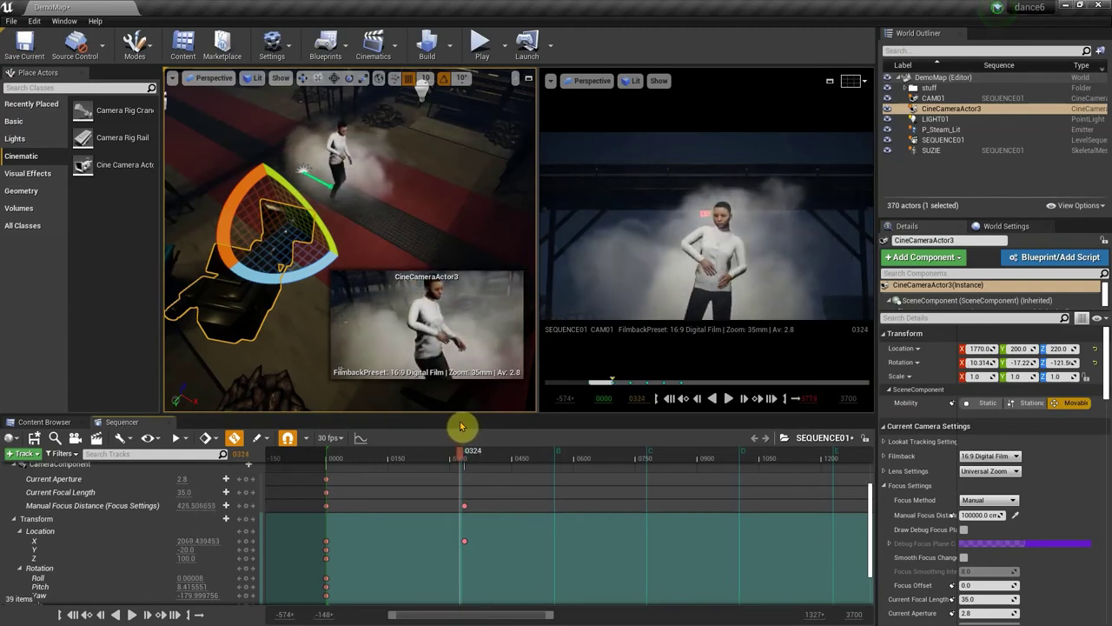
{"action": "left_click_drag", "start_coordinate": [460, 426], "coordinate": [461, 423]}
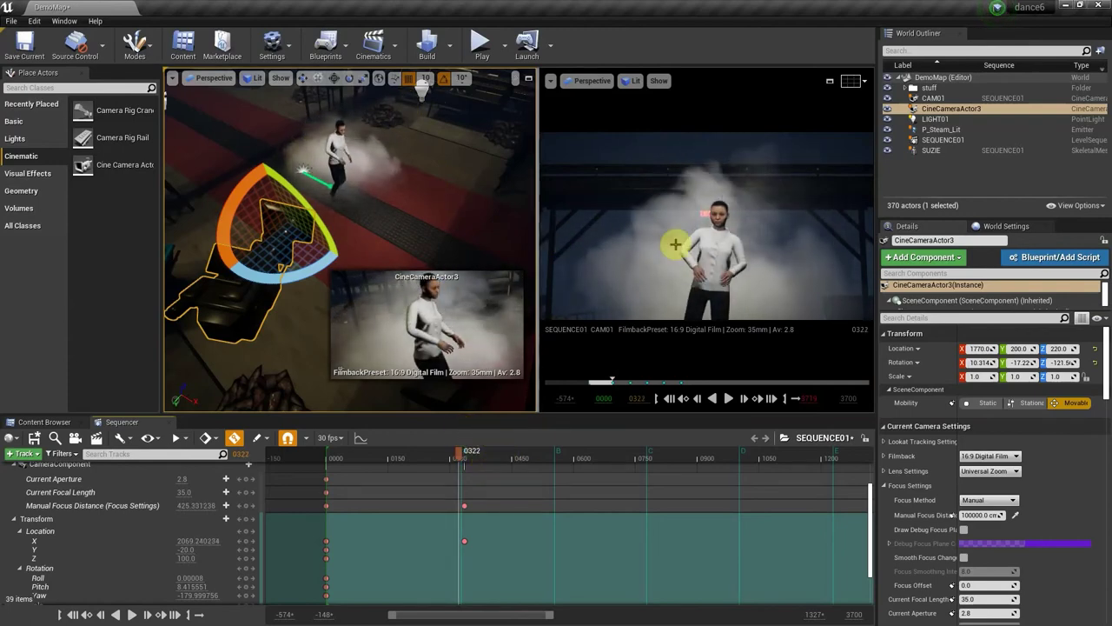
Rename CineCameraActor3 to CAM02 and add it to SEQUENCE01
{"action": "left_click", "coordinate": [953, 110]}
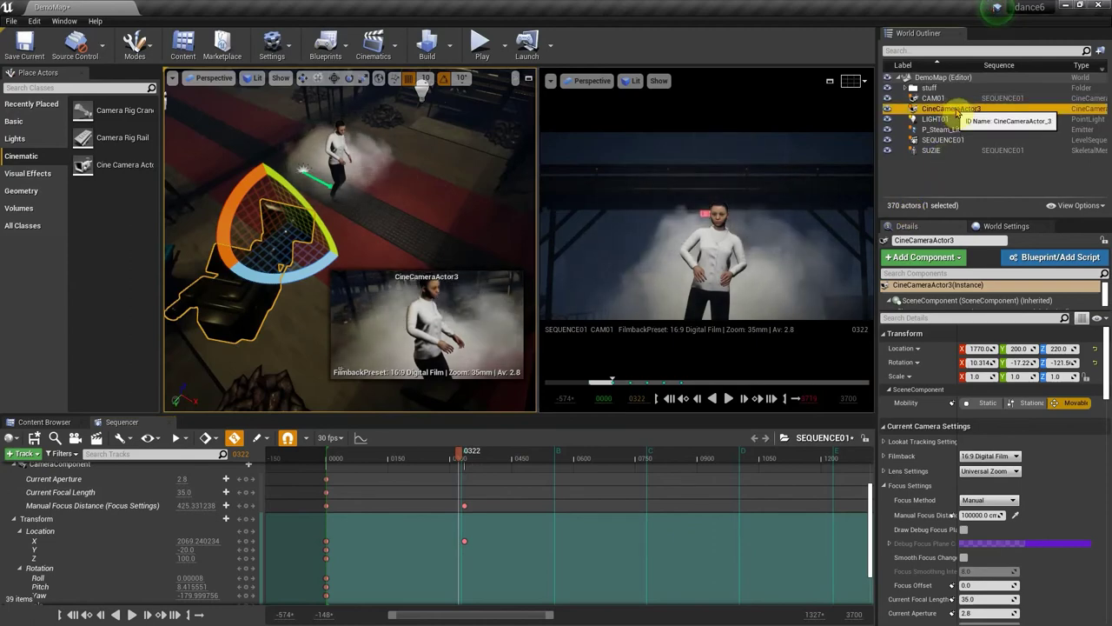
{"action": "double_click", "coordinate": [953, 110]}
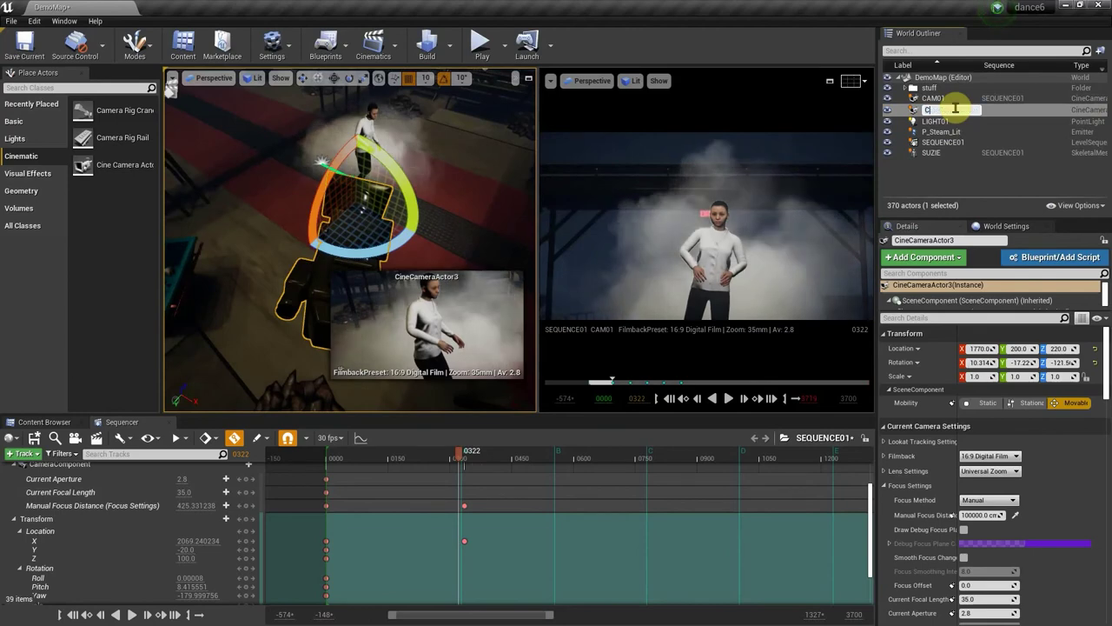
{"action": "type", "text": "CAM02"}
{"action": "key", "text": "Return"}
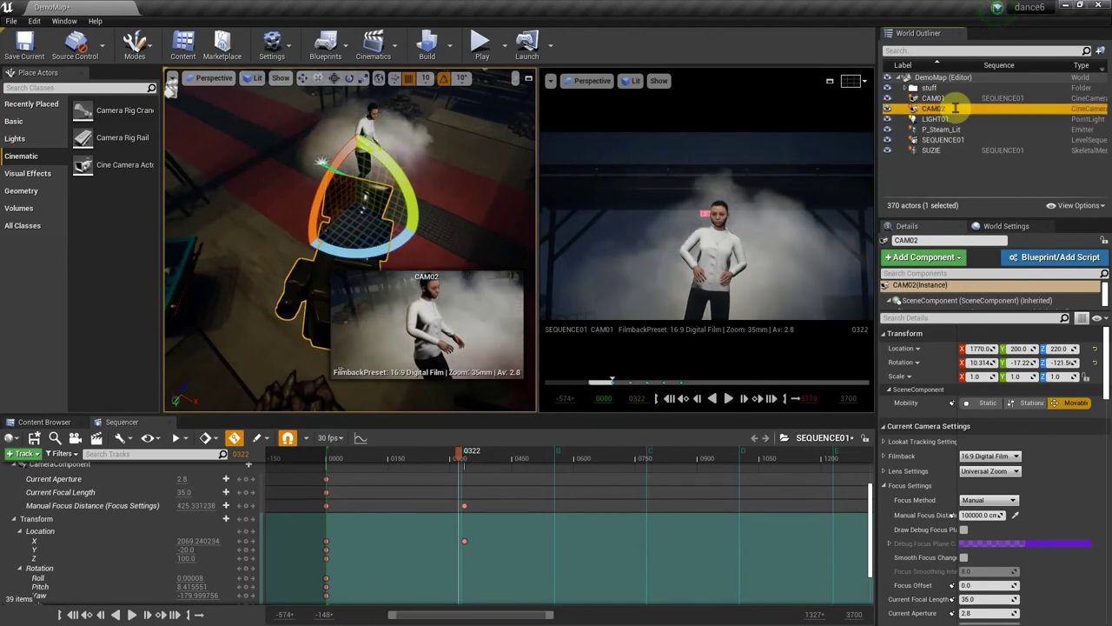
{"action": "left_click", "coordinate": [24, 453]}
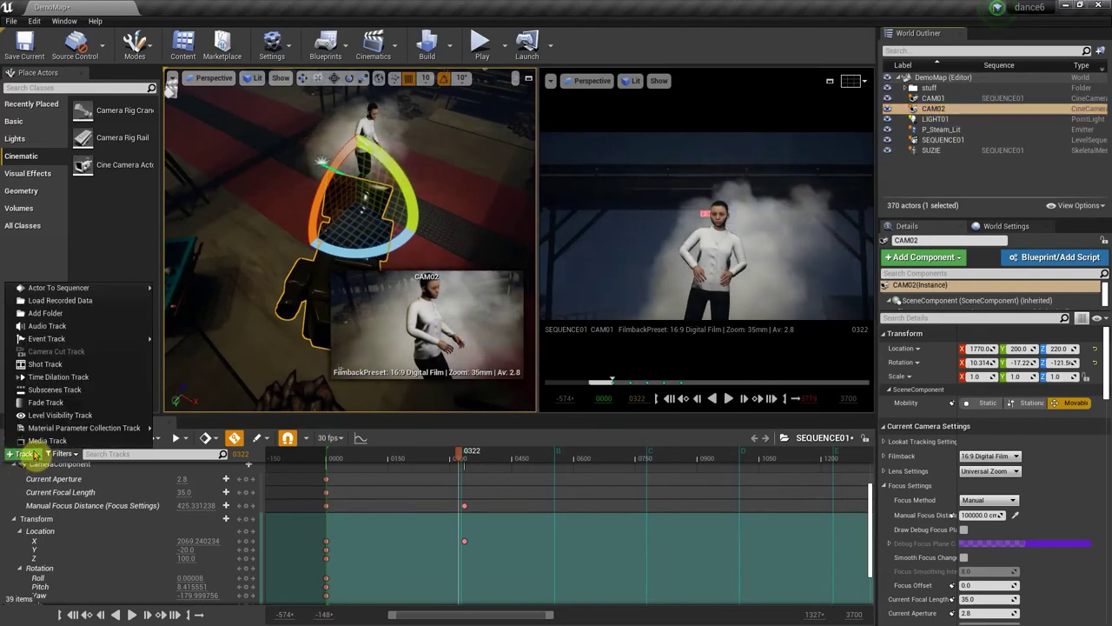
{"action": "mouse_move", "coordinate": [87, 297]}
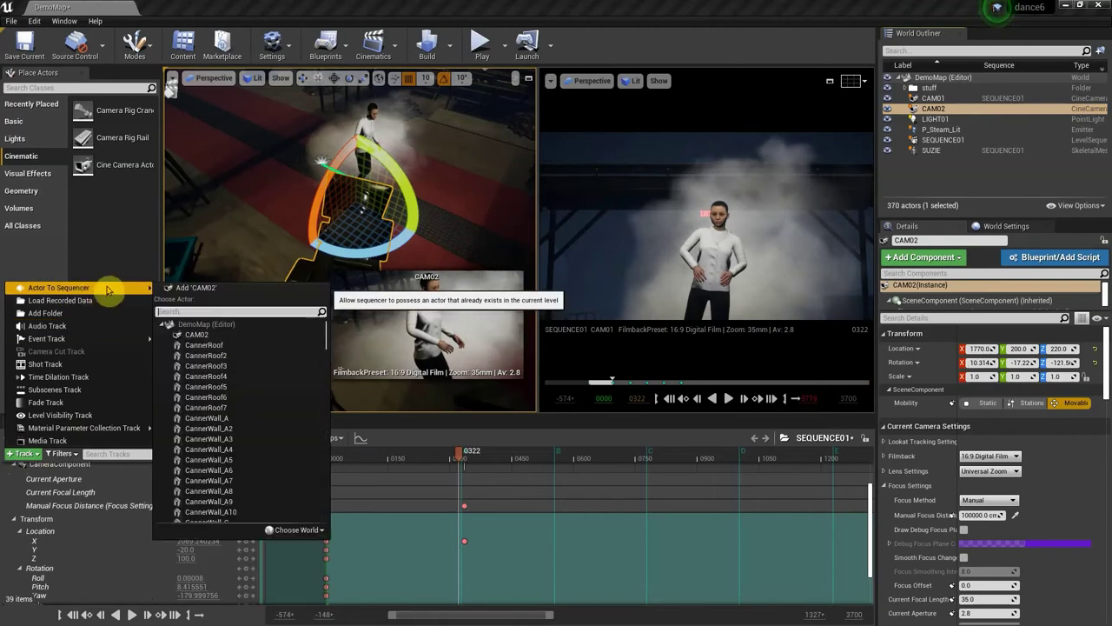
{"action": "left_click", "coordinate": [186, 286]}
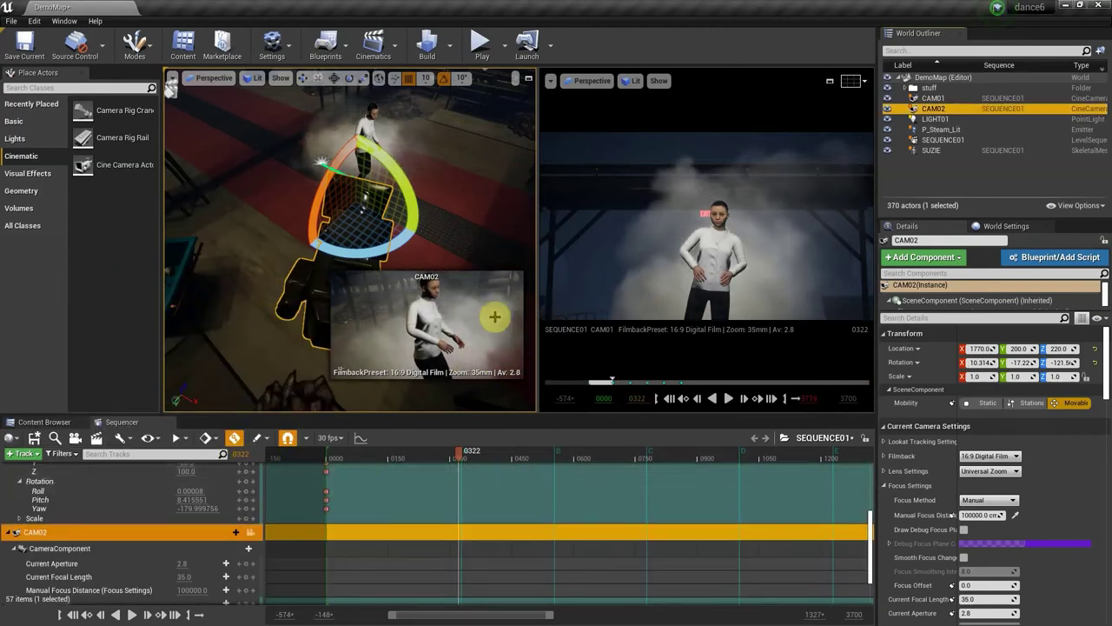
At frame 0000, key CAM02's aperture, focal length, manual focus distance and location
{"action": "left_click", "coordinate": [672, 398]}
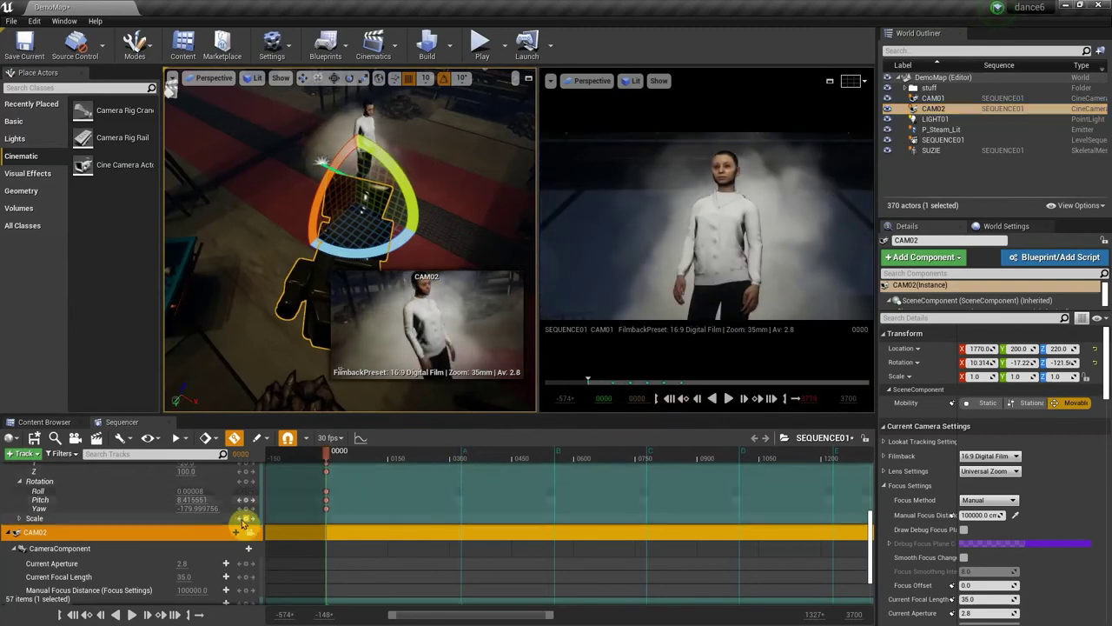
{"action": "scroll", "coordinate": [240, 533], "scroll_direction": "down", "scroll_amount": 2}
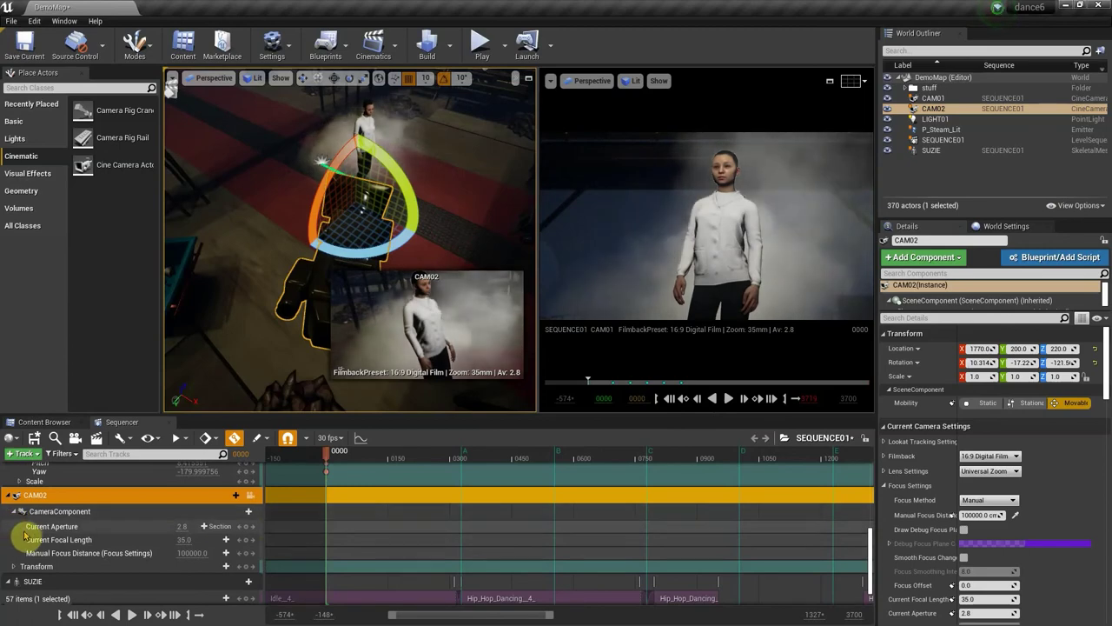
{"action": "left_click", "coordinate": [217, 527]}
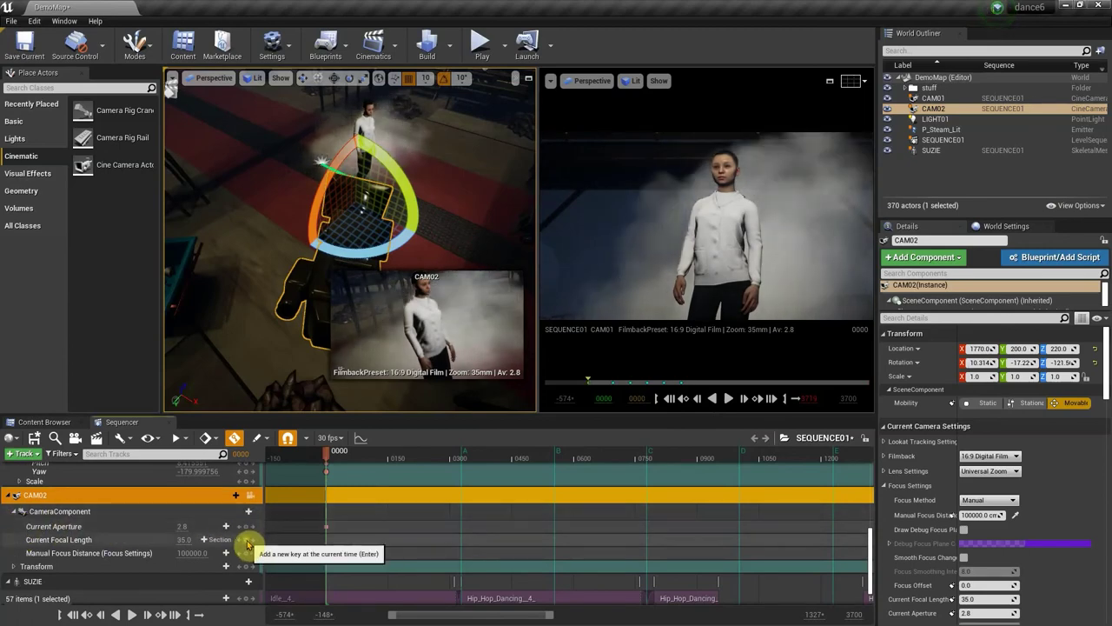
{"action": "left_click", "coordinate": [246, 539]}
{"action": "left_click", "coordinate": [246, 552]}
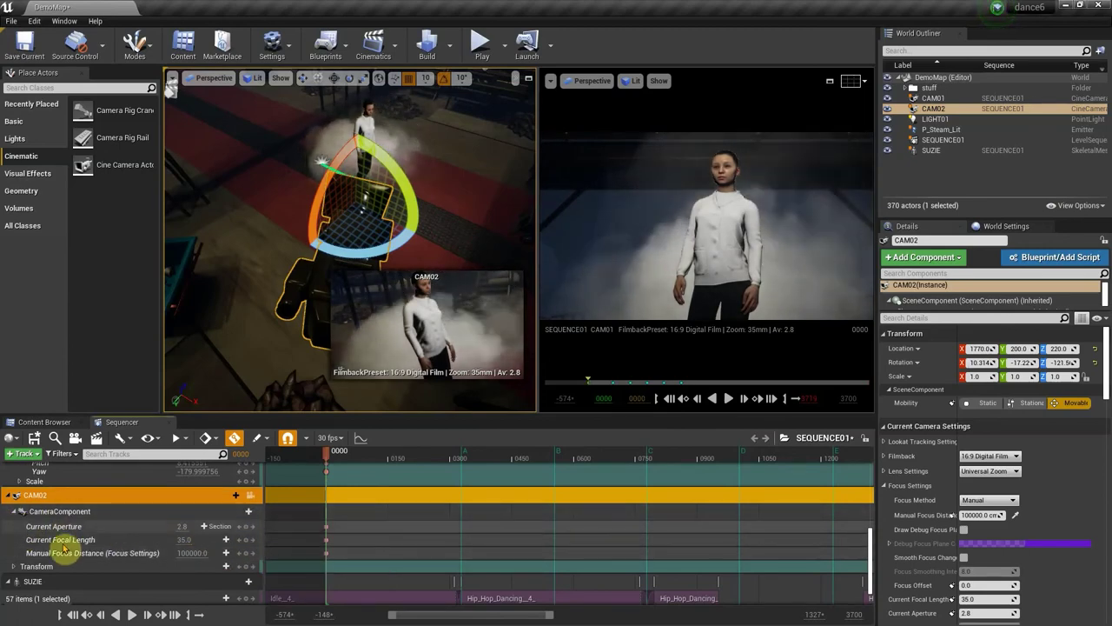
{"action": "left_click", "coordinate": [13, 566]}
{"action": "scroll", "coordinate": [136, 576], "scroll_direction": "down", "scroll_amount": 2}
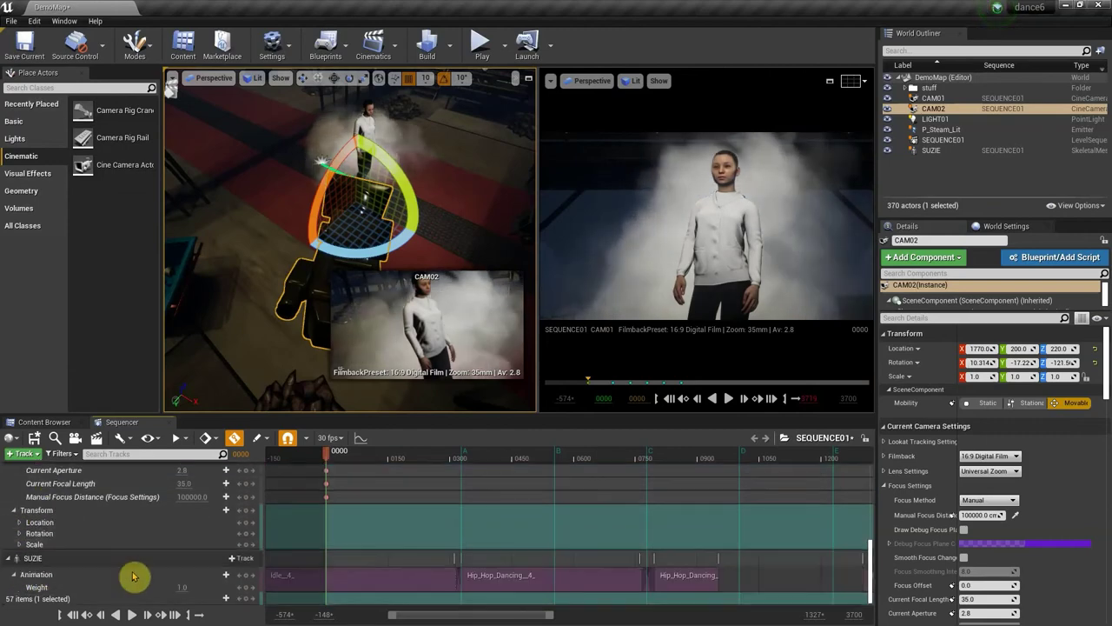
{"action": "left_click", "coordinate": [20, 522]}
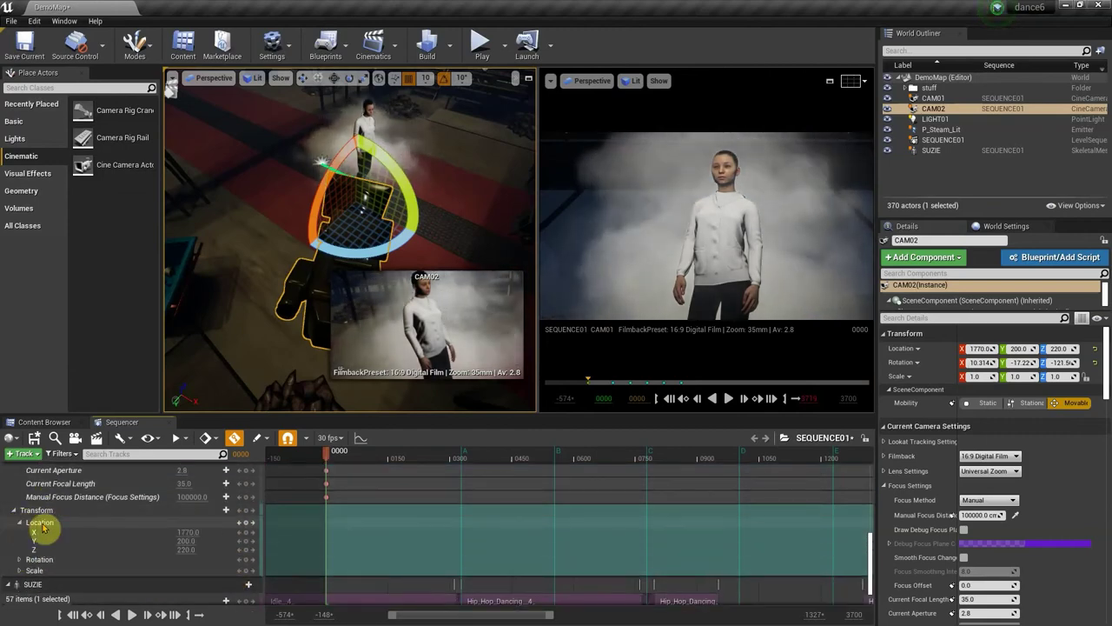
{"action": "left_click", "coordinate": [245, 530]}
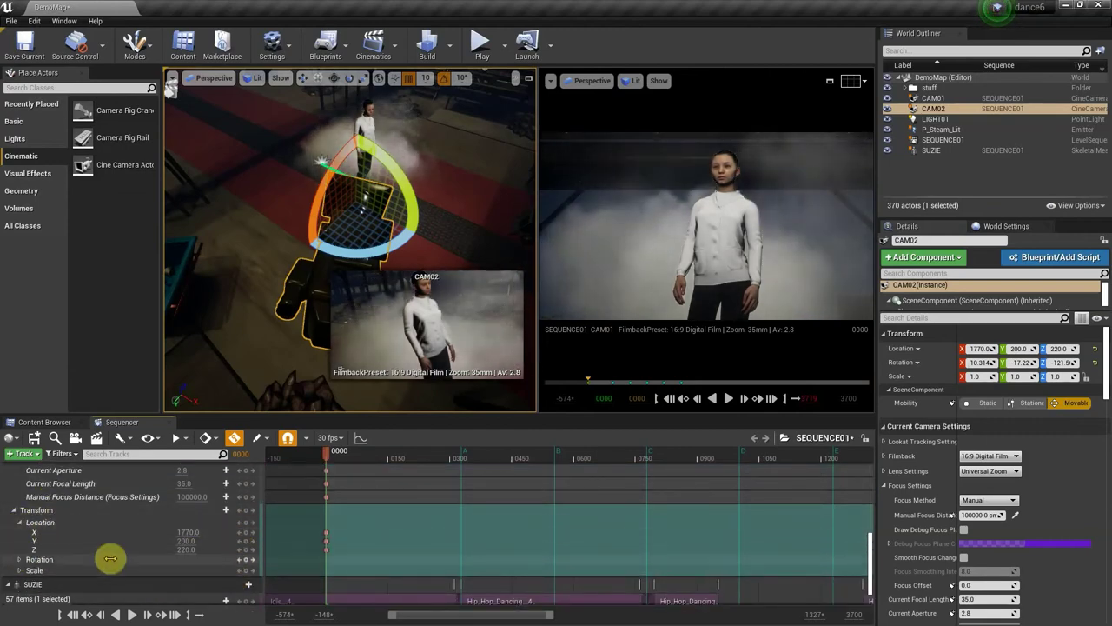
{"action": "left_click", "coordinate": [19, 559]}
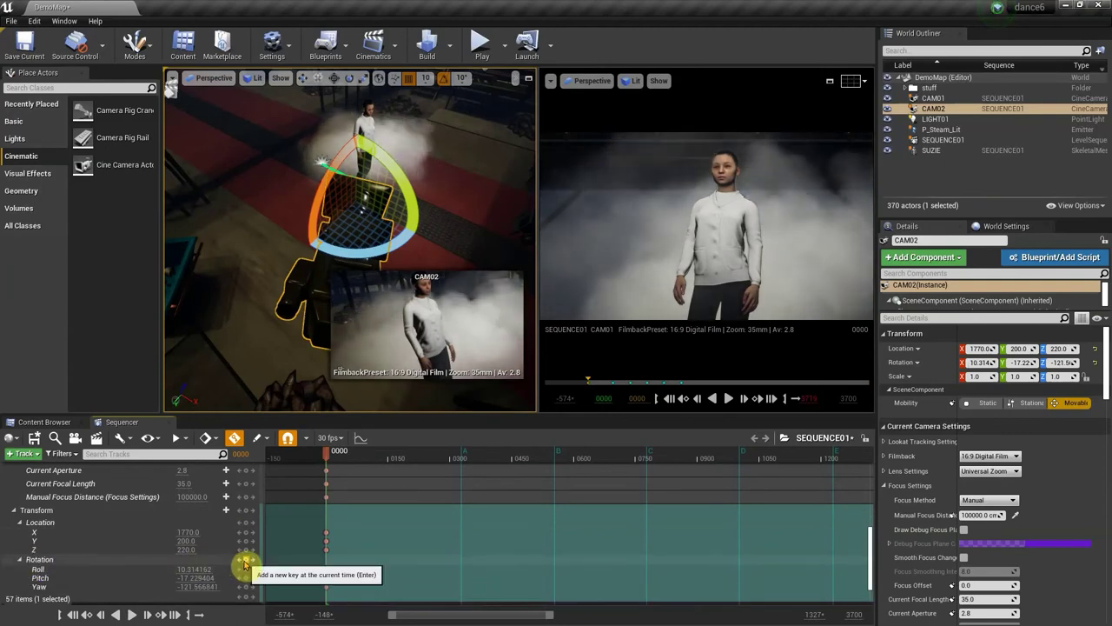
{"action": "scroll", "coordinate": [311, 514], "scroll_direction": "up", "scroll_amount": 5}
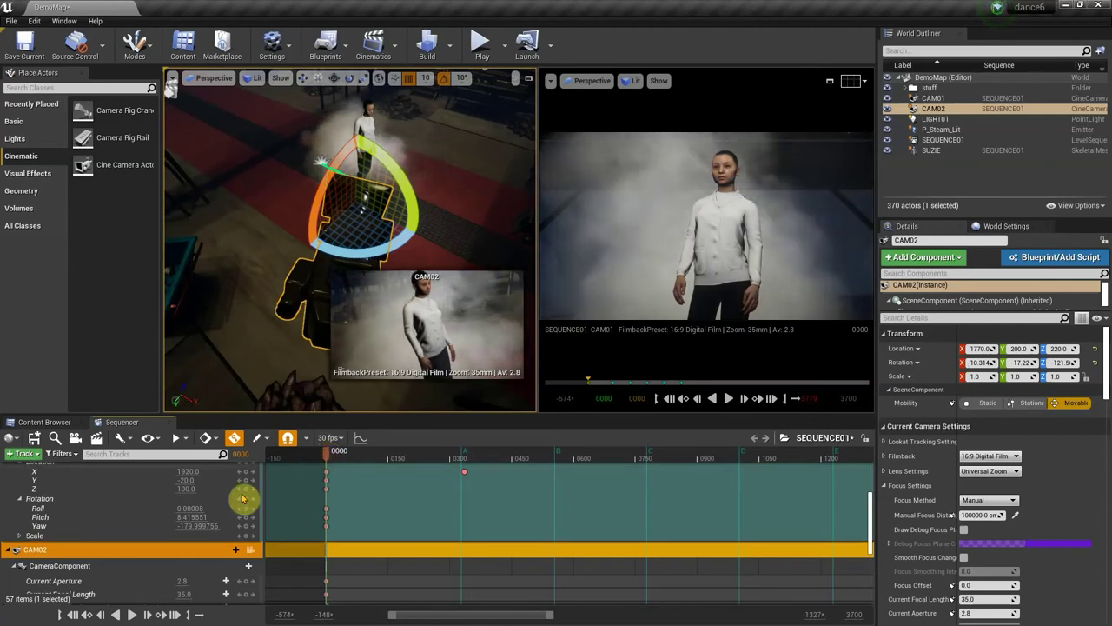
{"action": "scroll", "coordinate": [186, 511], "scroll_direction": "up", "scroll_amount": 5}
{"action": "scroll", "coordinate": [200, 503], "scroll_direction": "up", "scroll_amount": 1}
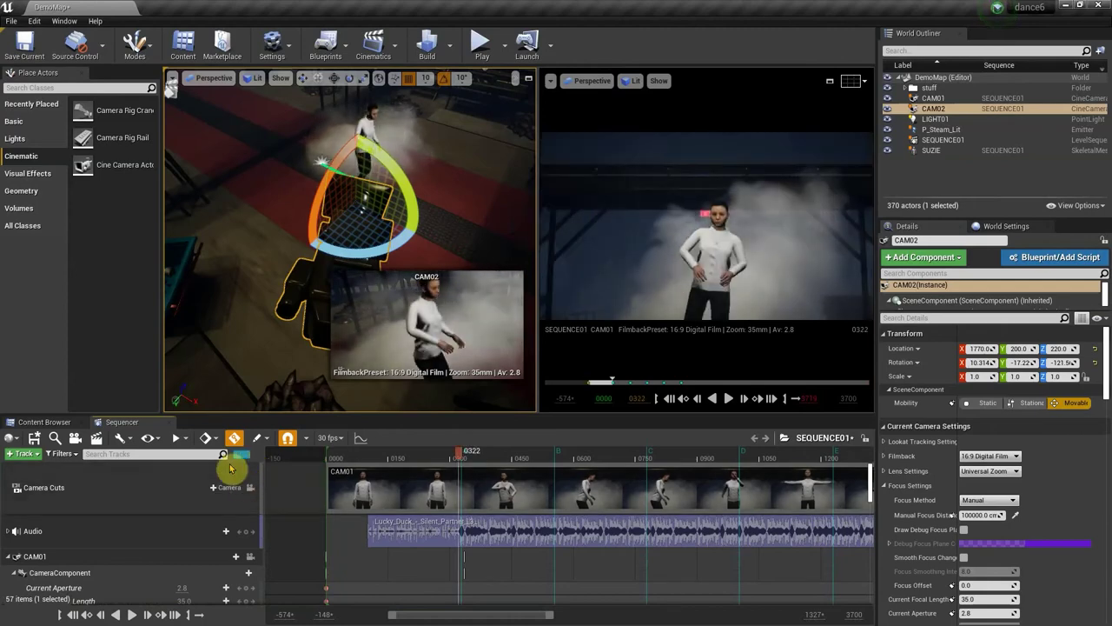
Add a camera cut to CAM02 at frame 0322, then scrub and play to check the switch
{"action": "left_click_drag", "start_coordinate": [333, 462], "coordinate": [450, 469]}
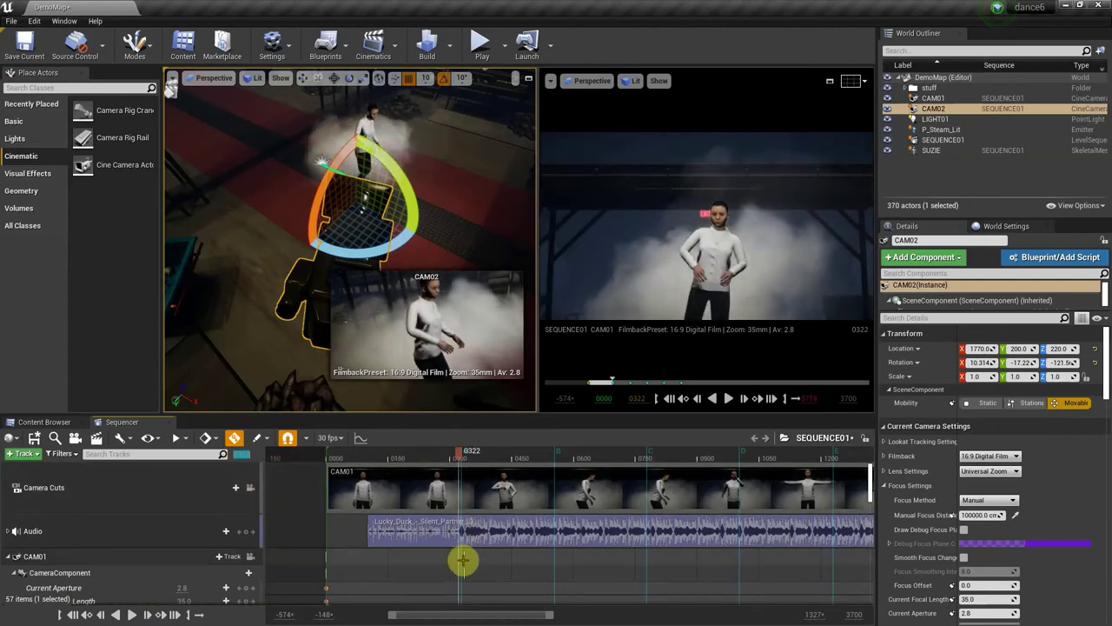
{"action": "left_click_drag", "start_coordinate": [463, 554], "coordinate": [428, 513]}
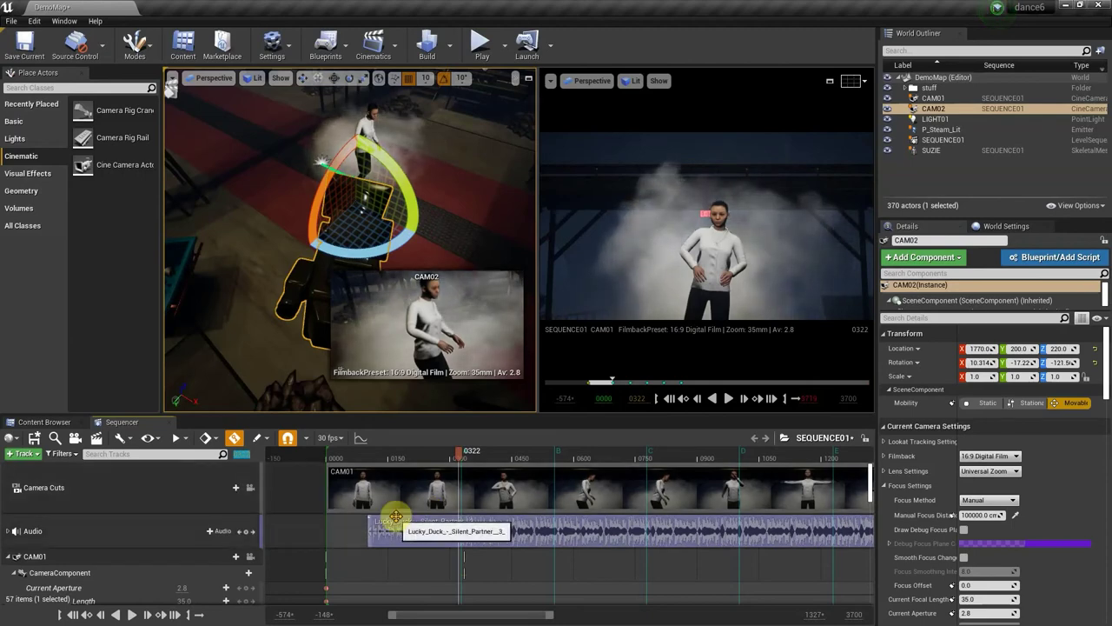
{"action": "left_click", "coordinate": [251, 488]}
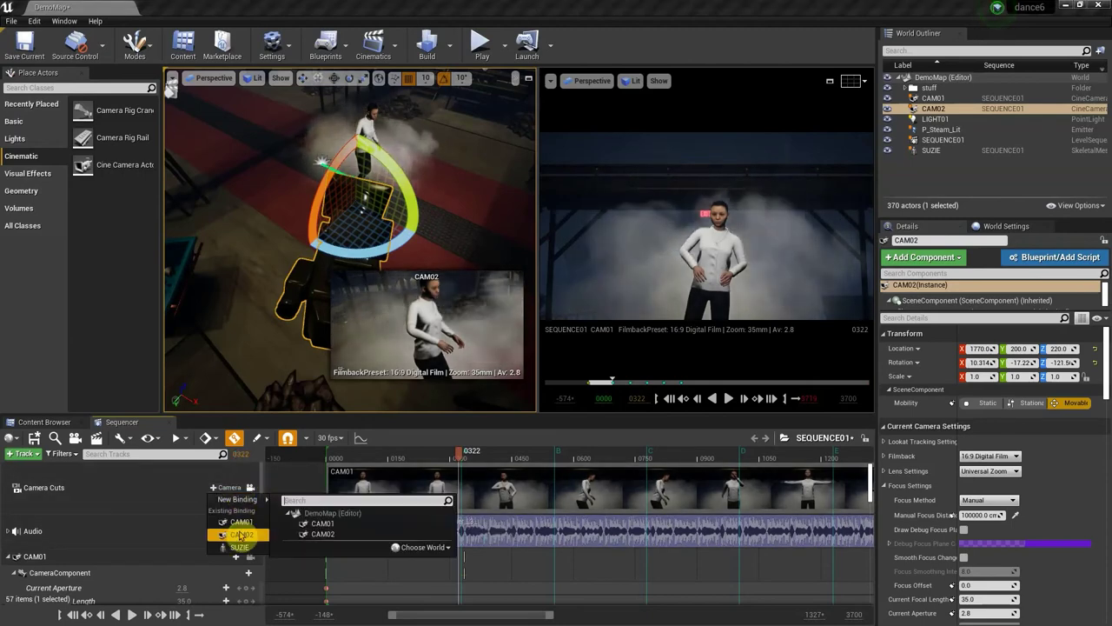
{"action": "left_click", "coordinate": [242, 534]}
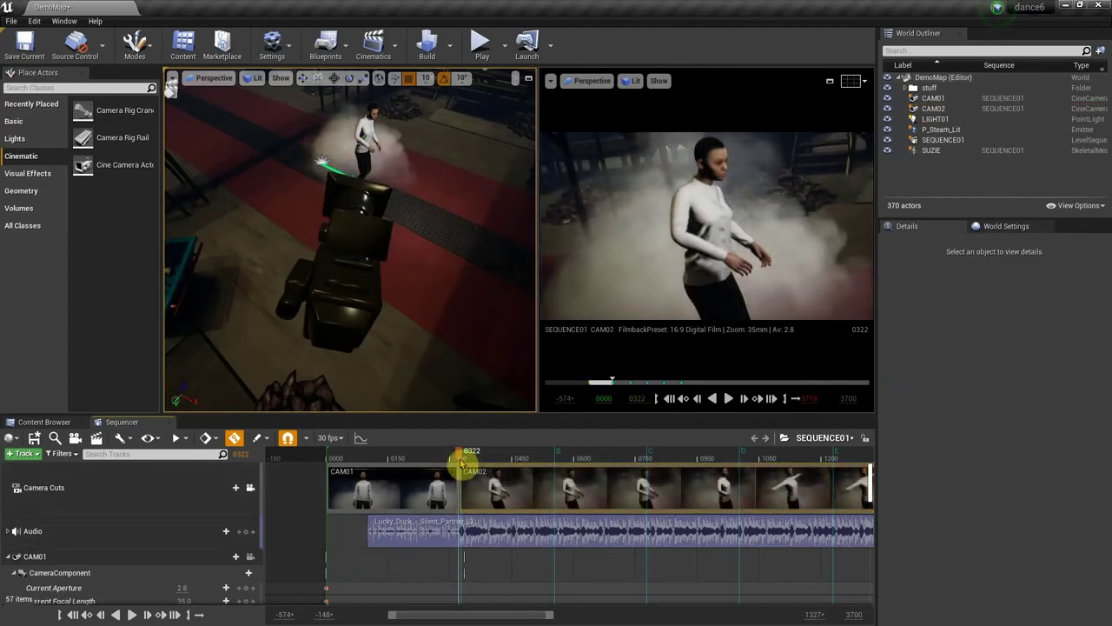
{"action": "left_click_drag", "start_coordinate": [461, 463], "coordinate": [423, 457]}
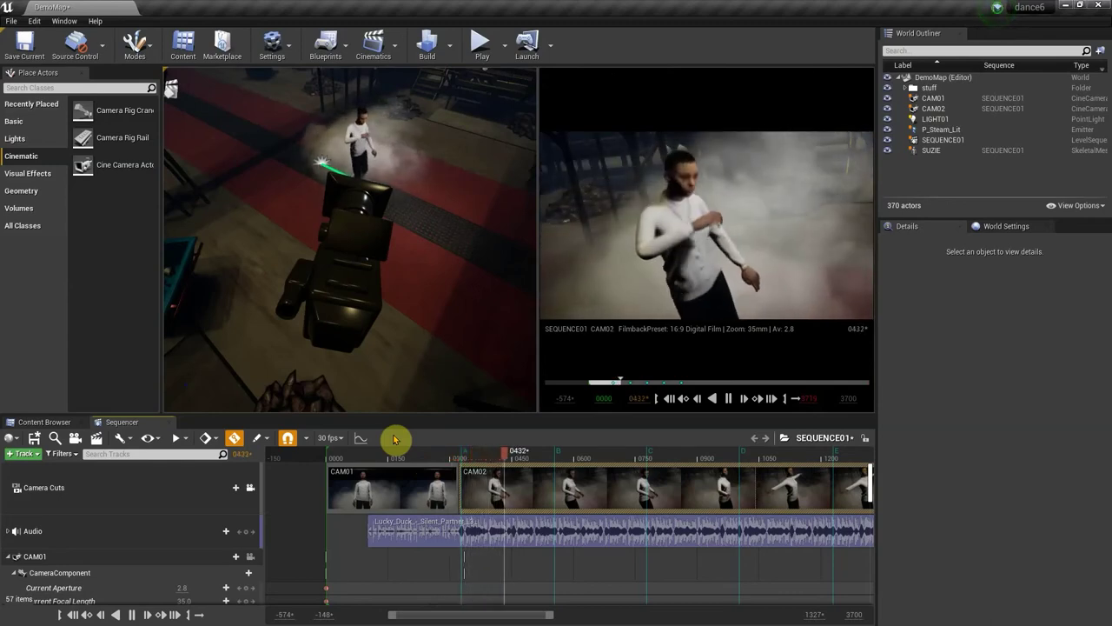
{"action": "key", "text": "space"}
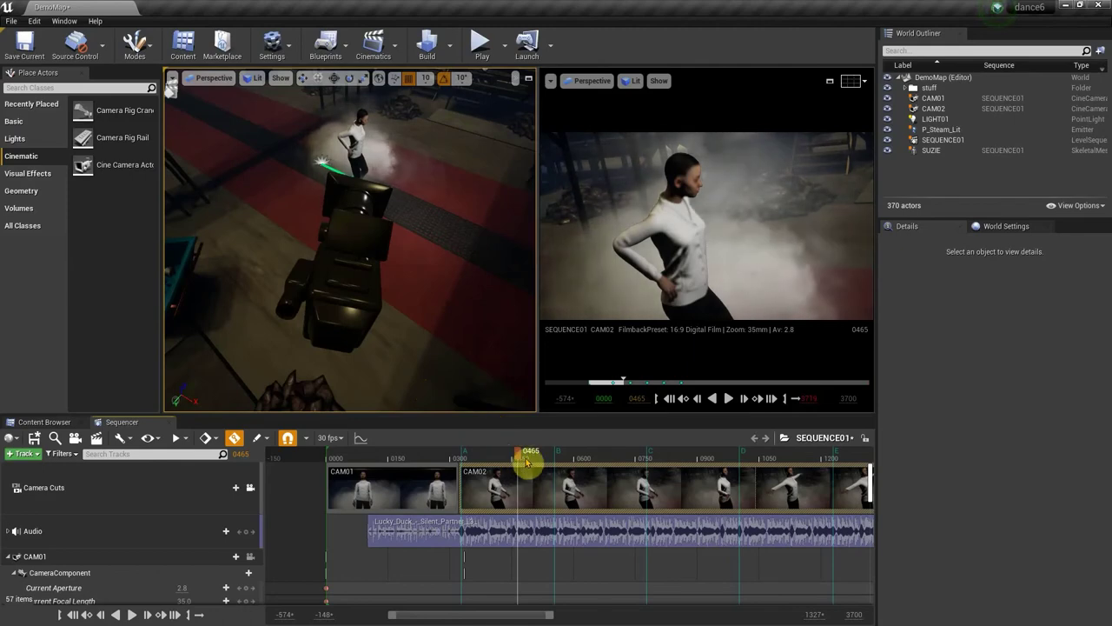
{"action": "mouse_move", "coordinate": [510, 461]}
{"action": "left_mouse_down"}
{"action": "mouse_move", "coordinate": [397, 462]}
{"action": "mouse_move", "coordinate": [514, 461]}
{"action": "mouse_move", "coordinate": [503, 463]}
{"action": "left_mouse_up"}
Collapse the CAM01 track and select CAM02 to show its Manual focus settings
{"action": "scroll", "coordinate": [502, 465], "scroll_direction": "down", "scroll_amount": 2}
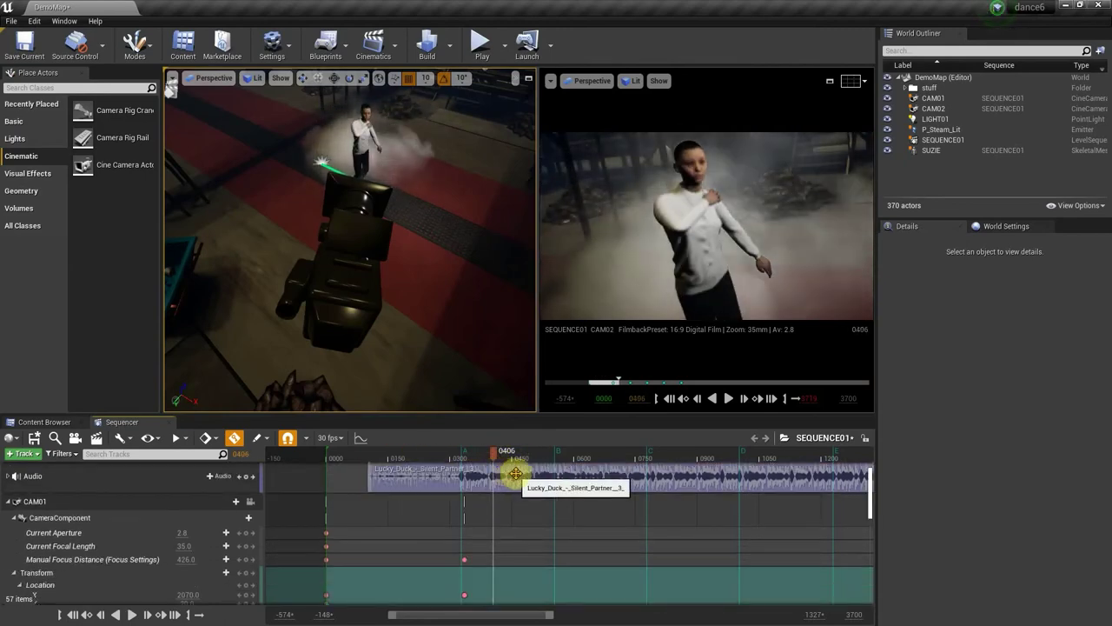
{"action": "scroll", "coordinate": [513, 504], "scroll_direction": "down", "scroll_amount": 1}
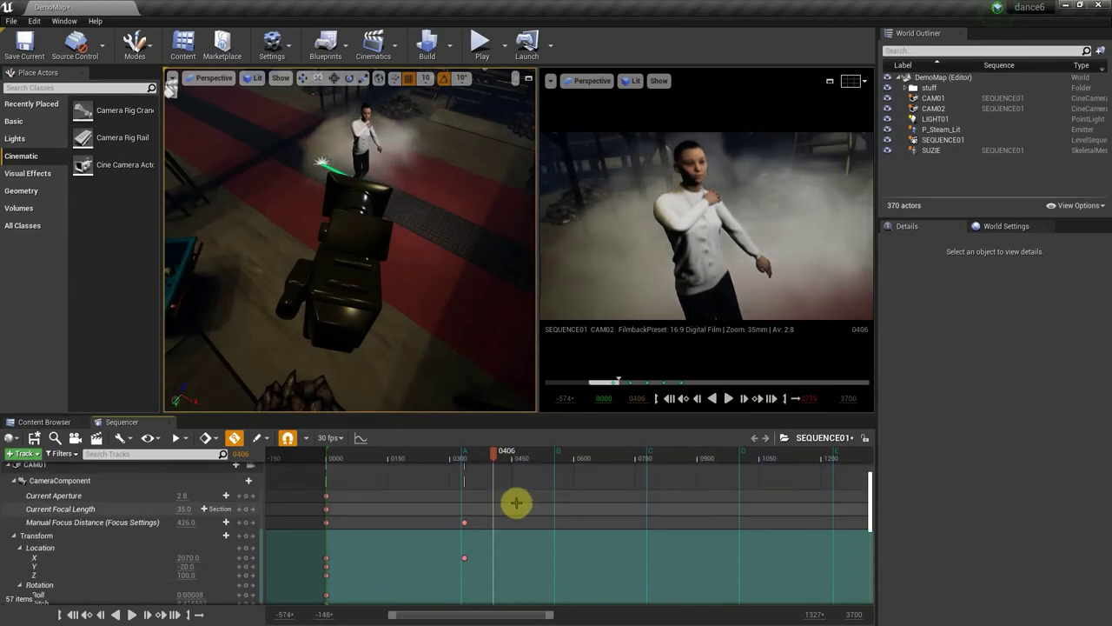
{"action": "scroll", "coordinate": [174, 521], "scroll_direction": "up", "scroll_amount": 1}
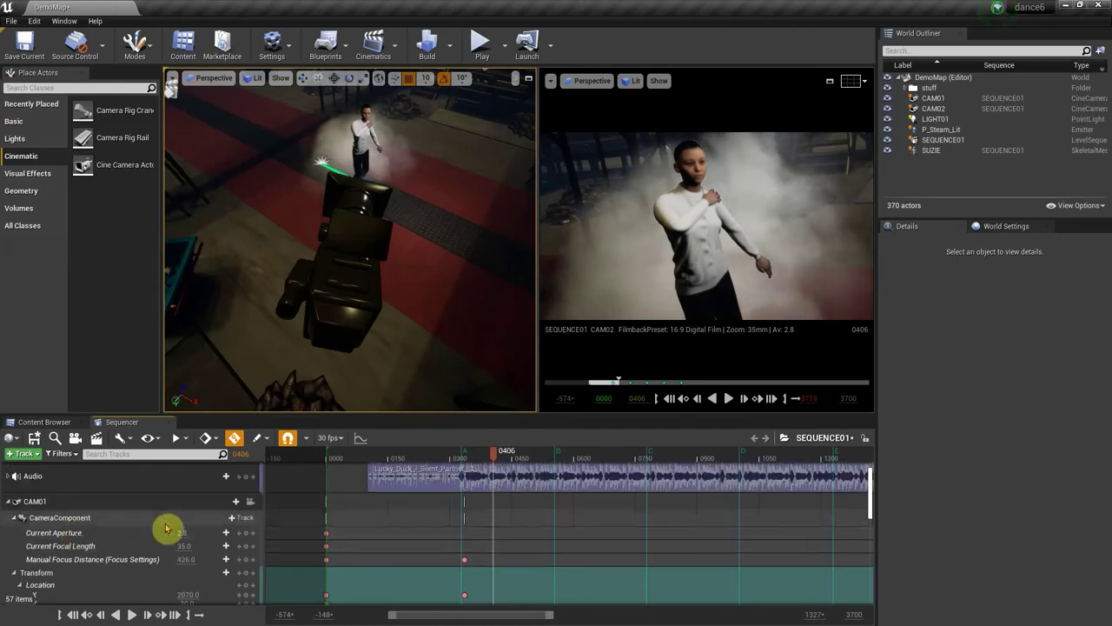
{"action": "left_click", "coordinate": [9, 503]}
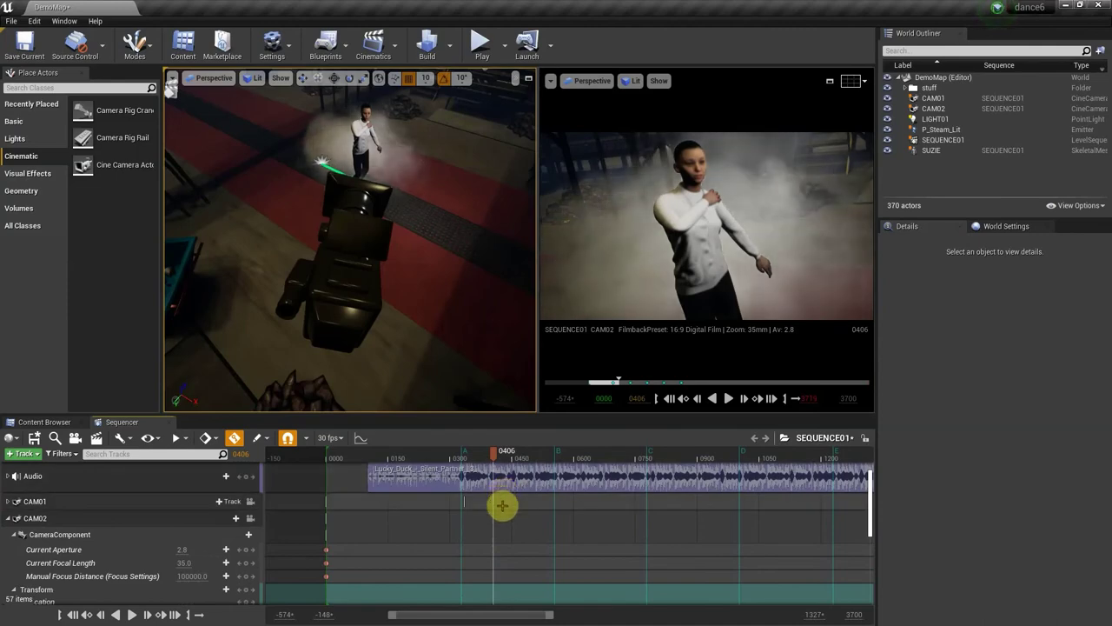
{"action": "scroll", "coordinate": [470, 510], "scroll_direction": "down", "scroll_amount": 1}
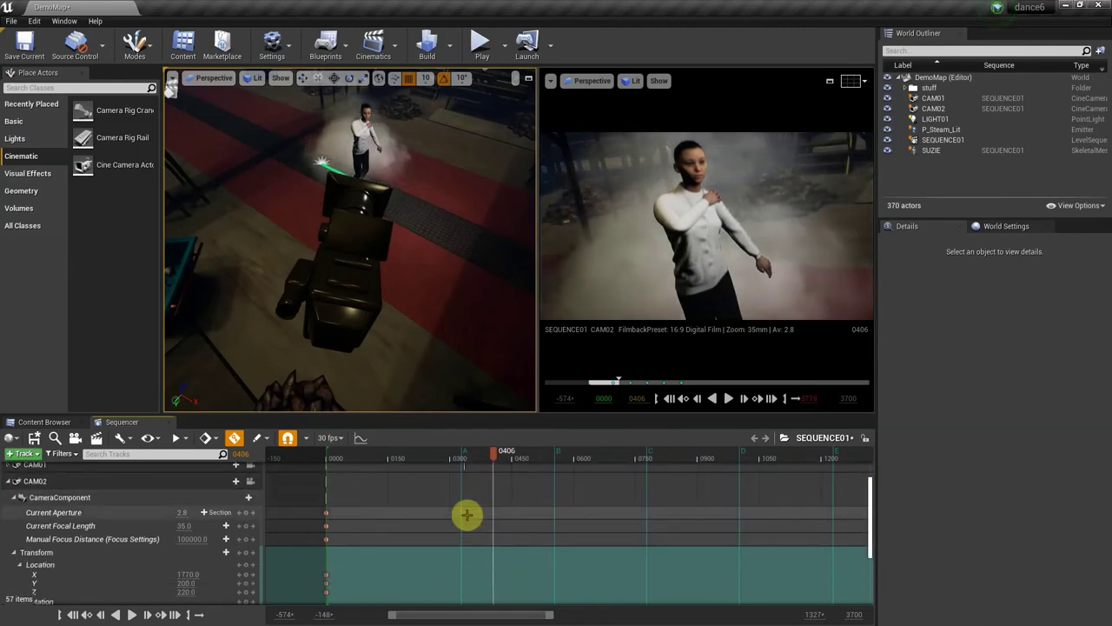
{"action": "scroll", "coordinate": [470, 514], "scroll_direction": "down", "scroll_amount": 1}
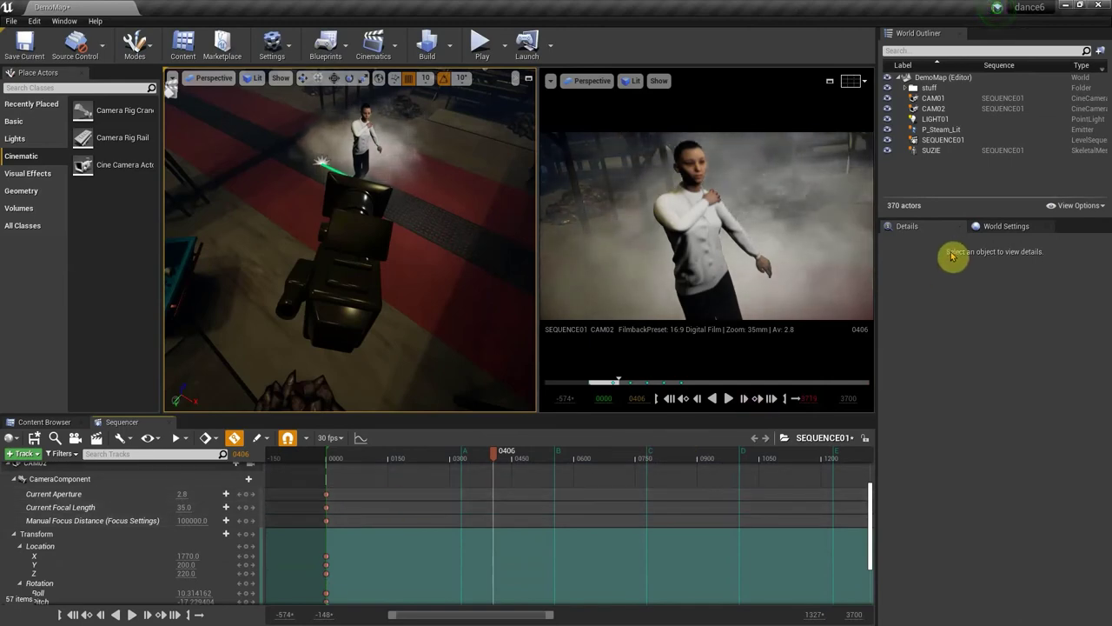
{"action": "left_click", "coordinate": [934, 109]}
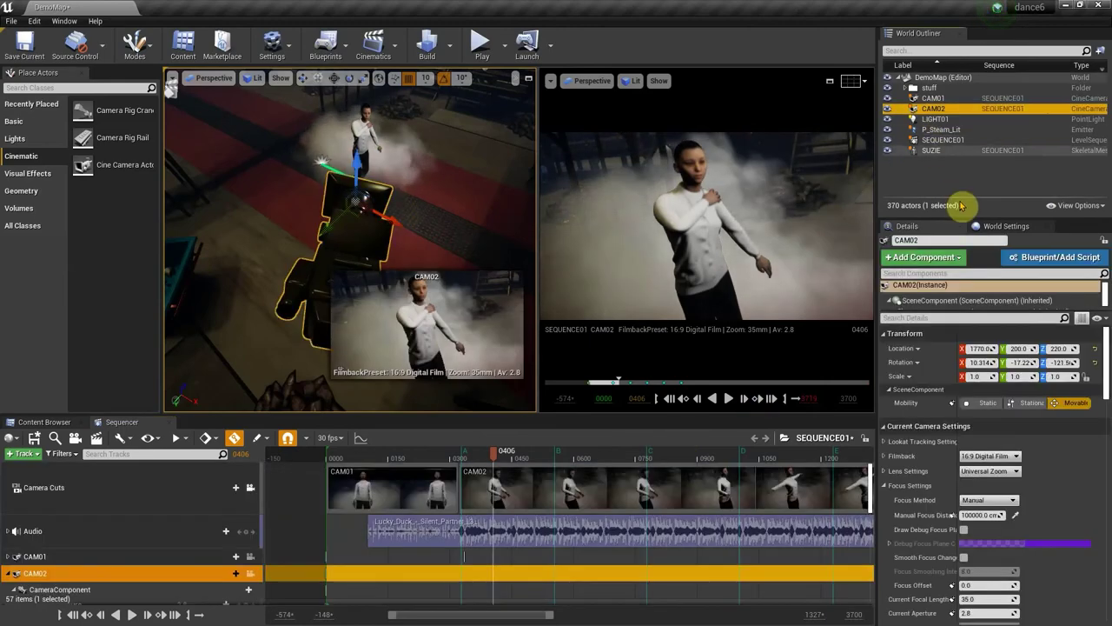
Using the debug focus plane, set CAM02's manual focus distance to about 267.1 cm at frame 0406
{"action": "left_click", "coordinate": [964, 529]}
{"action": "left_click_drag", "start_coordinate": [981, 514], "coordinate": [941, 514]}
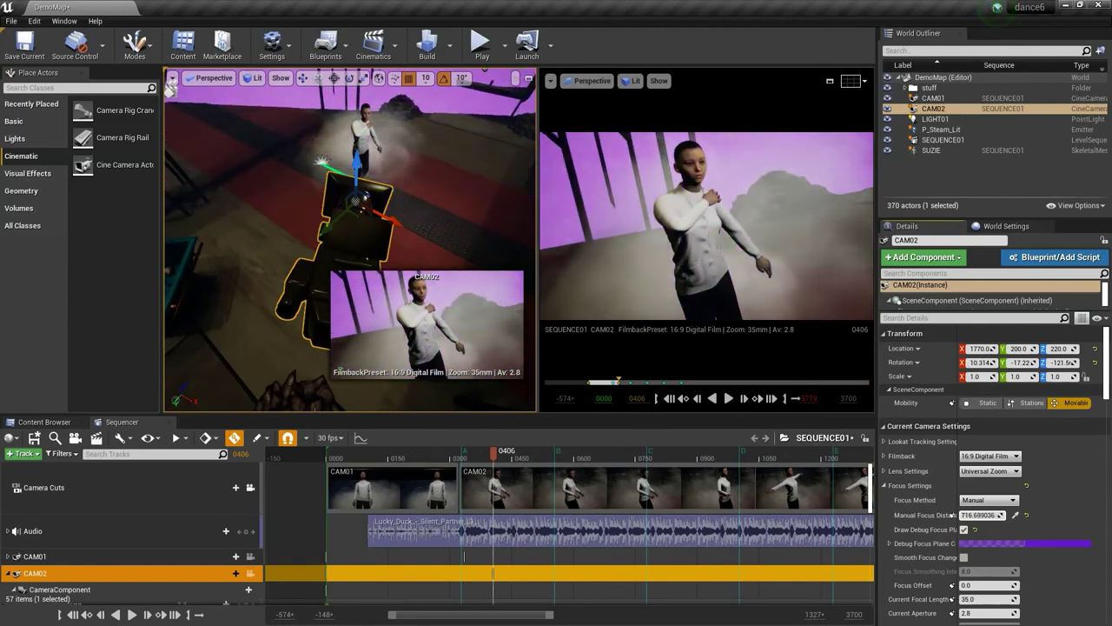
{"action": "left_click_drag", "start_coordinate": [941, 514], "coordinate": [938, 514]}
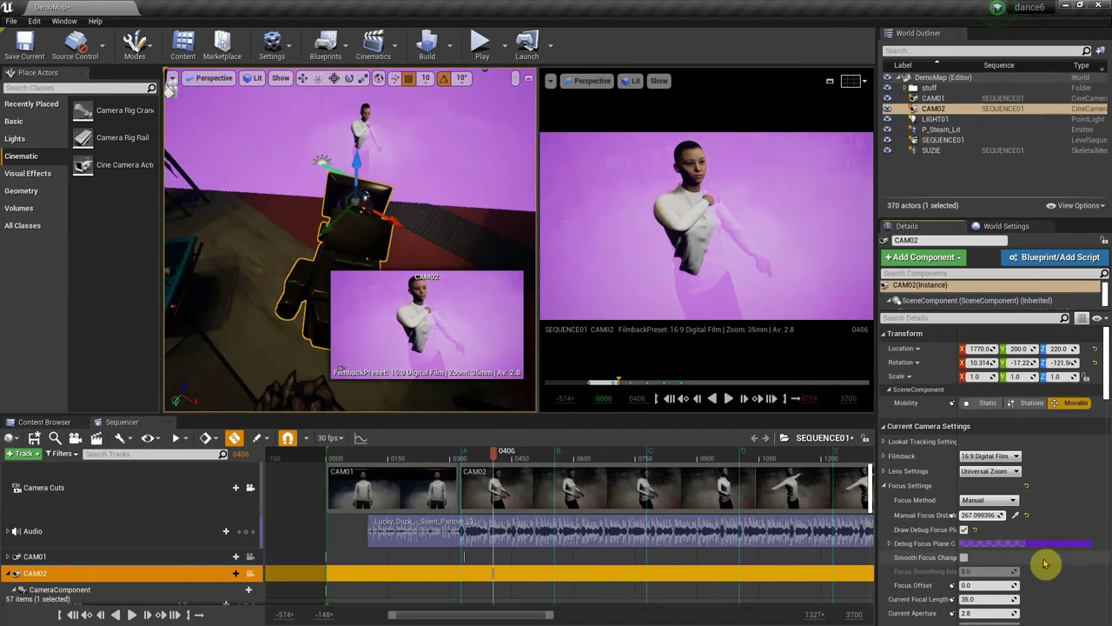
{"action": "left_click", "coordinate": [964, 530]}
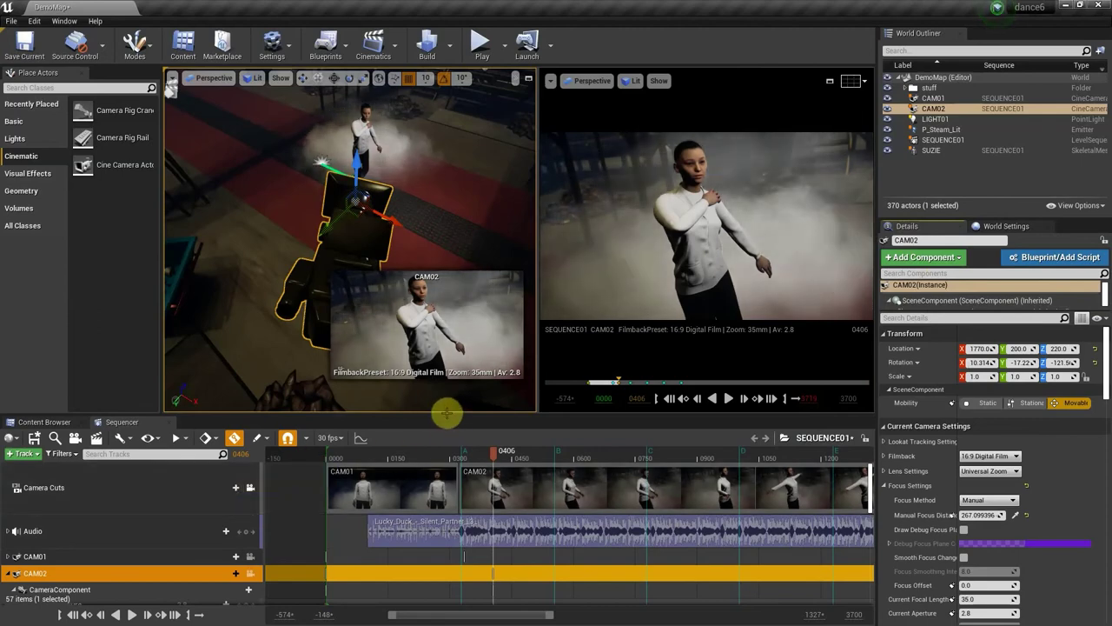
{"action": "left_click_drag", "start_coordinate": [447, 414], "coordinate": [456, 300]}
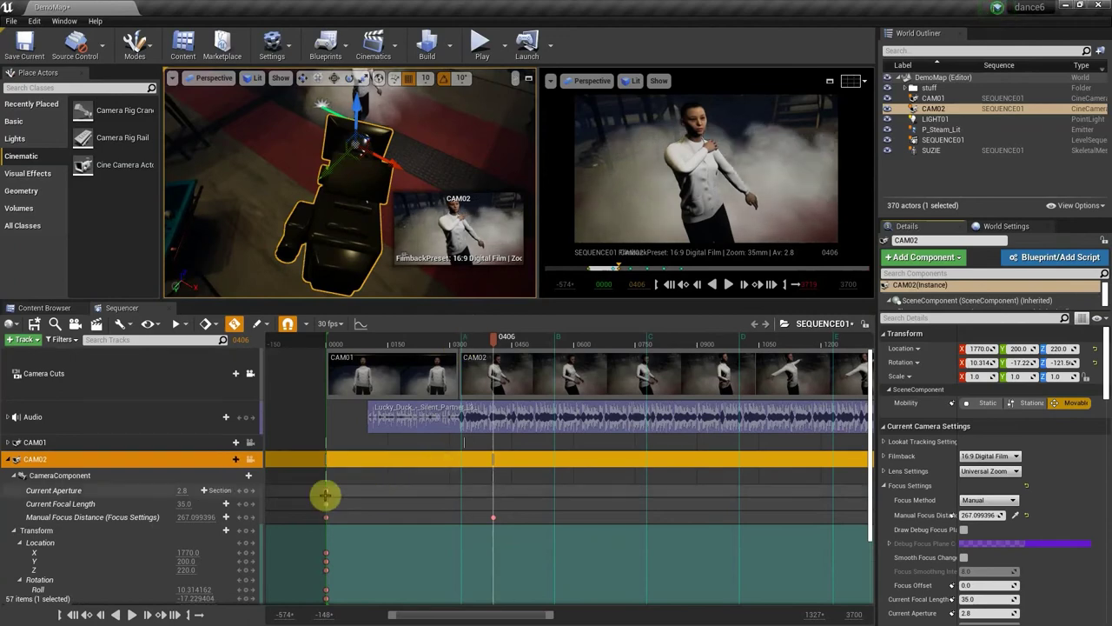
Expand and select CAM01, then scrub to about frame 0398 to check the focus ramp
{"action": "left_click", "coordinate": [9, 442]}
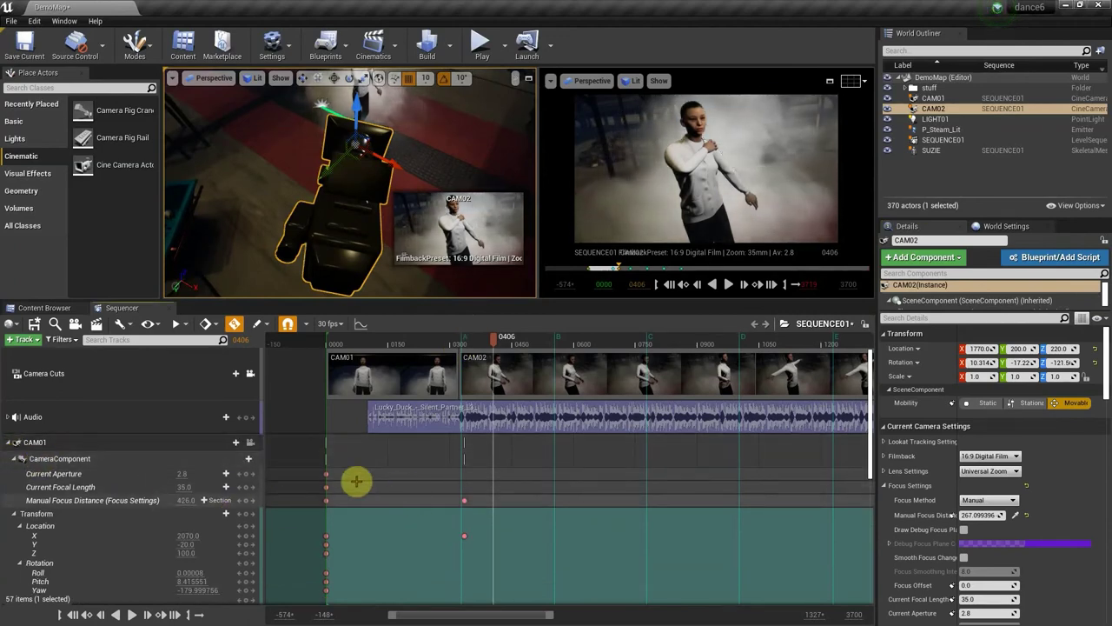
{"action": "left_click", "coordinate": [239, 492]}
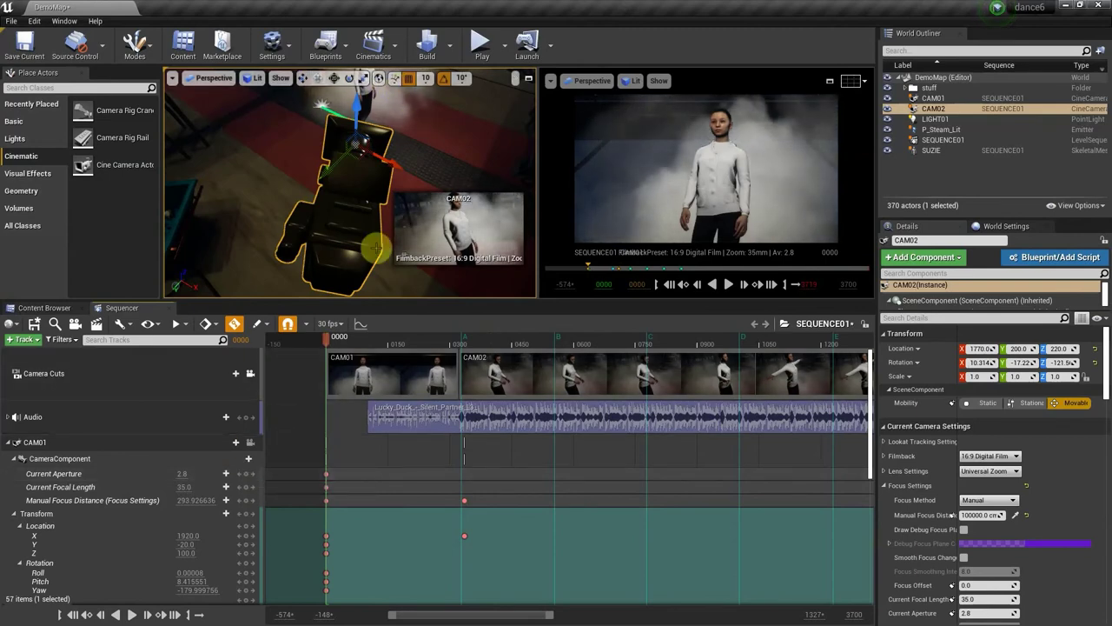
{"action": "left_click", "coordinate": [117, 441]}
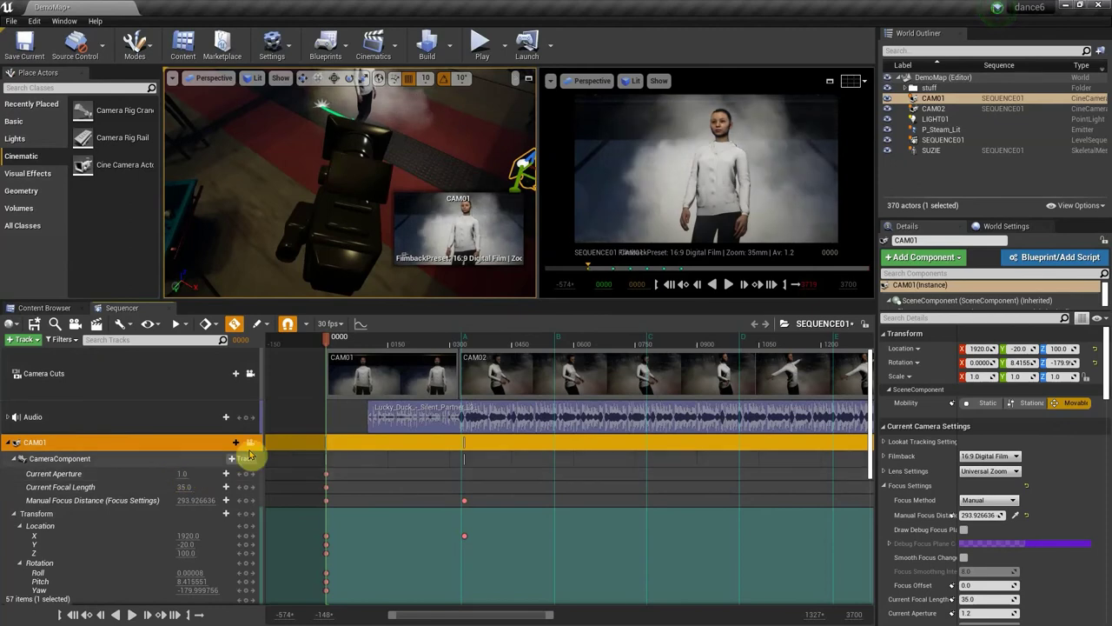
{"action": "left_click_drag", "start_coordinate": [335, 345], "coordinate": [508, 352]}
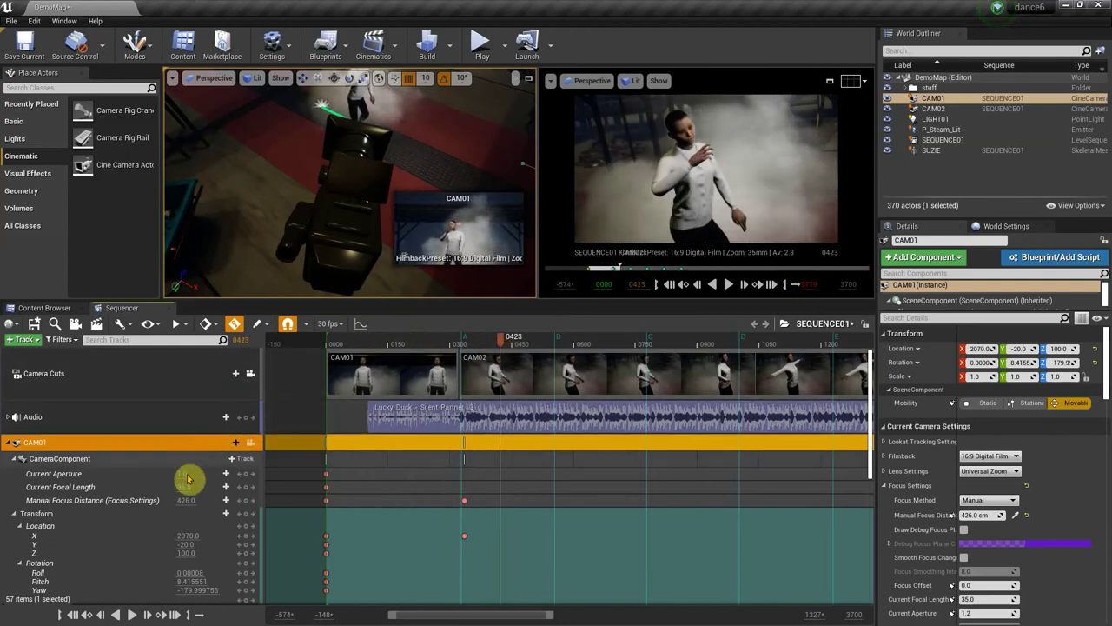
{"action": "scroll", "coordinate": [184, 483], "scroll_direction": "down", "scroll_amount": 3}
{"action": "scroll", "coordinate": [130, 504], "scroll_direction": "down", "scroll_amount": 2}
{"action": "scroll", "coordinate": [173, 530], "scroll_direction": "down", "scroll_amount": 4}
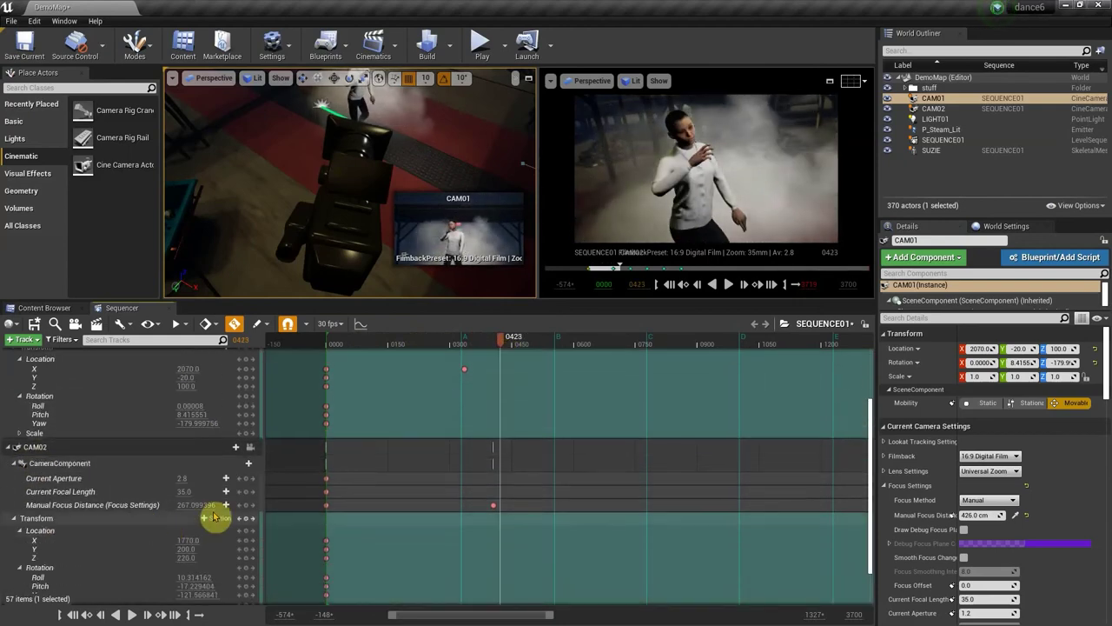
{"action": "mouse_move", "coordinate": [501, 342]}
{"action": "left_mouse_down"}
{"action": "mouse_move", "coordinate": [471, 348]}
{"action": "mouse_move", "coordinate": [494, 360]}
{"action": "left_mouse_up"}
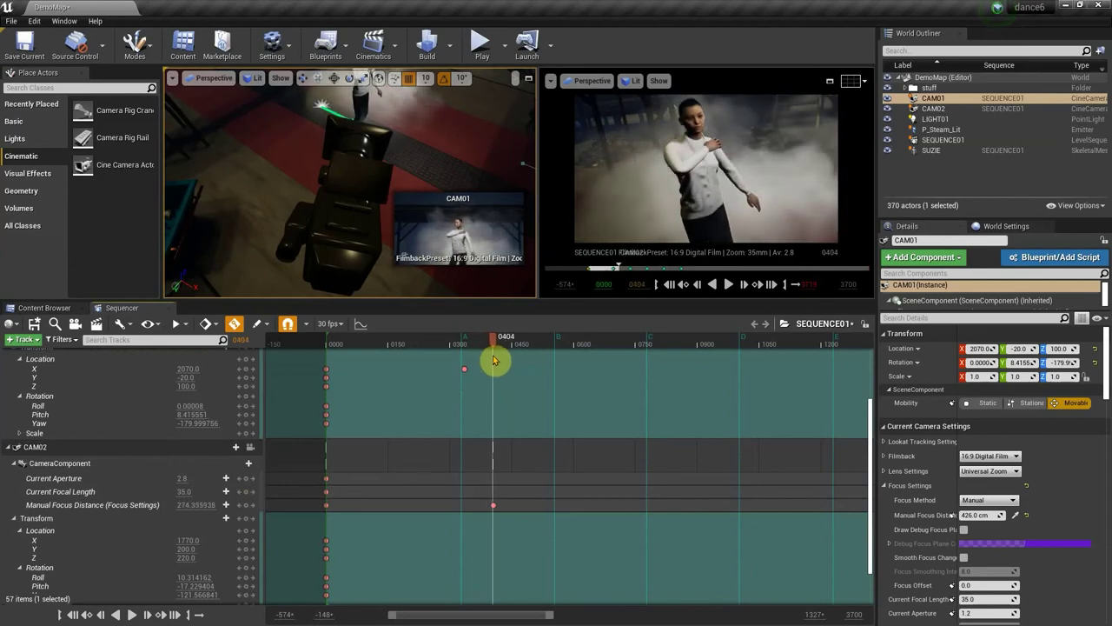
{"action": "left_click_drag", "start_coordinate": [494, 362], "coordinate": [491, 359]}
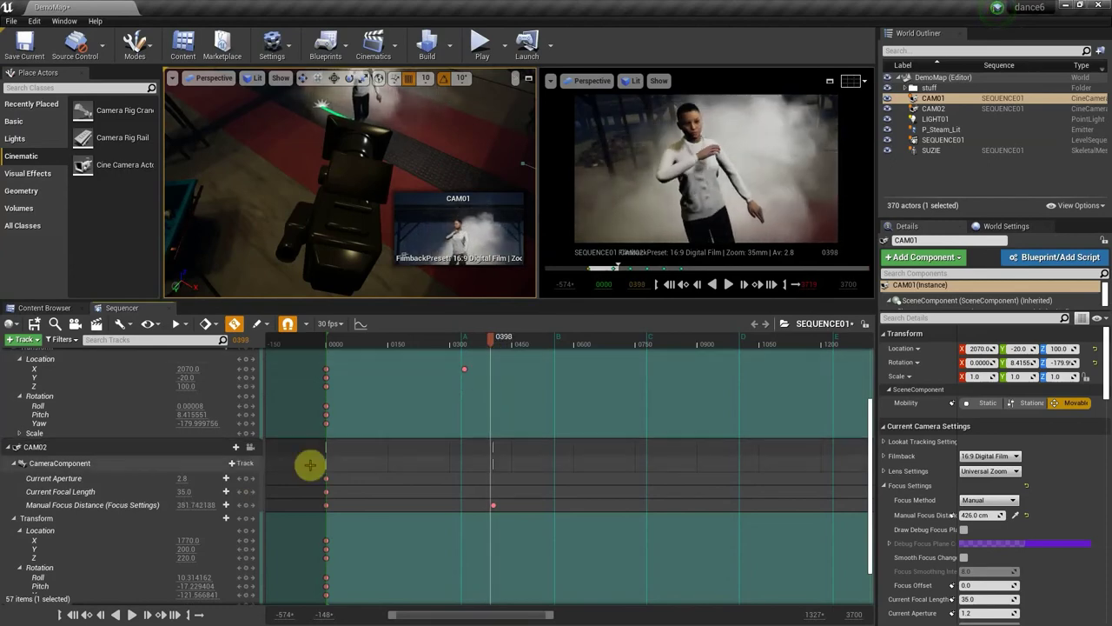
At the 0406 key, show CAM01's debug focus plane and set focus distance to about 438.7
{"action": "left_click", "coordinate": [254, 505]}
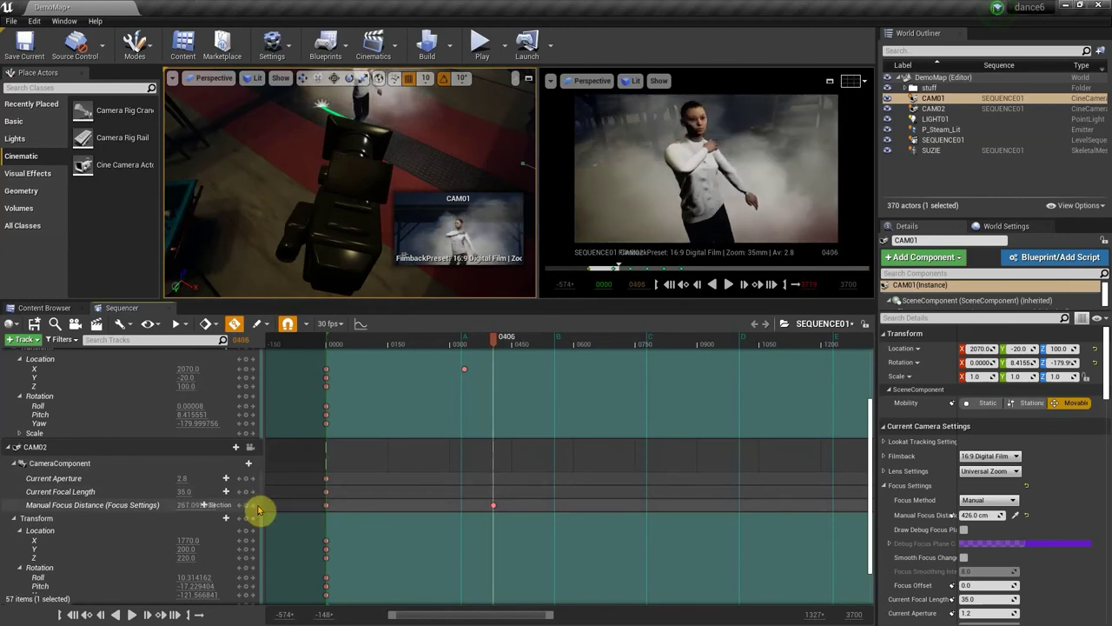
{"action": "left_click", "coordinate": [964, 529]}
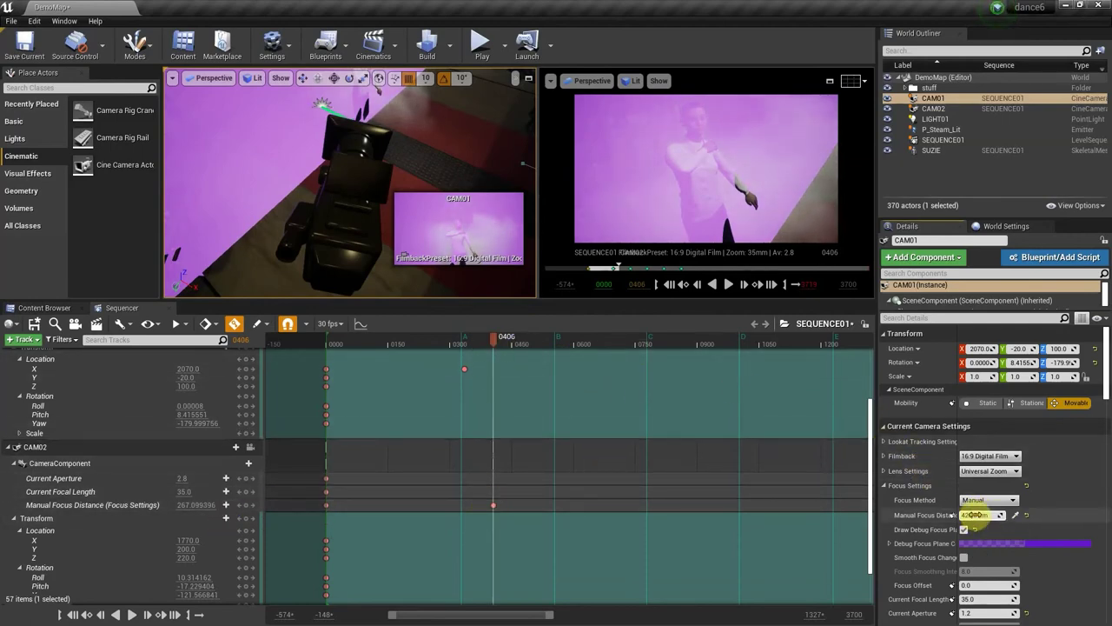
{"action": "left_click_drag", "start_coordinate": [973, 514], "coordinate": [982, 514]}
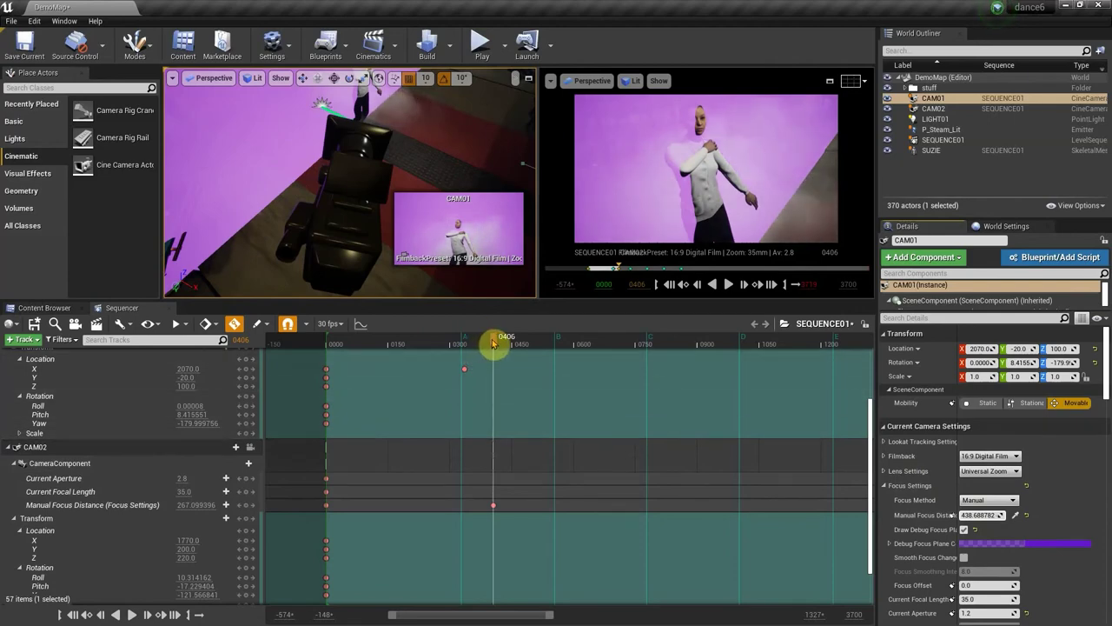
{"action": "mouse_move", "coordinate": [489, 336]}
{"action": "left_mouse_down"}
{"action": "mouse_move", "coordinate": [508, 343]}
{"action": "mouse_move", "coordinate": [479, 333]}
{"action": "mouse_move", "coordinate": [494, 331]}
{"action": "left_mouse_up"}
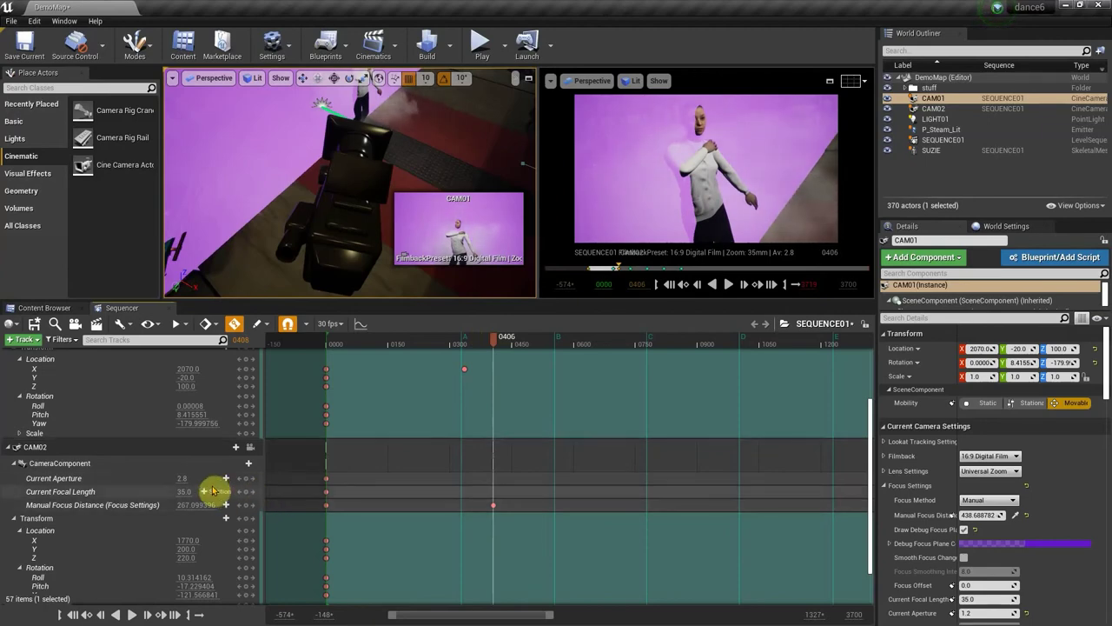
Set CAM02's aperture to 5.6 and focal length to about 45.6 mm, then review the shot
{"action": "left_click", "coordinate": [180, 478]}
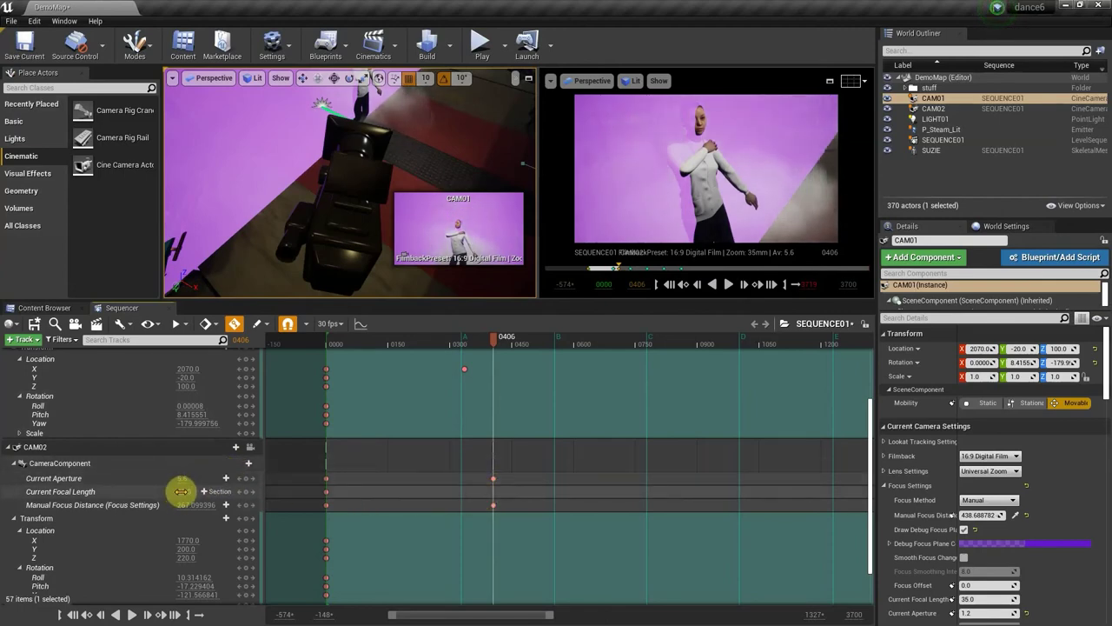
{"action": "left_click_drag", "start_coordinate": [181, 489], "coordinate": [211, 488]}
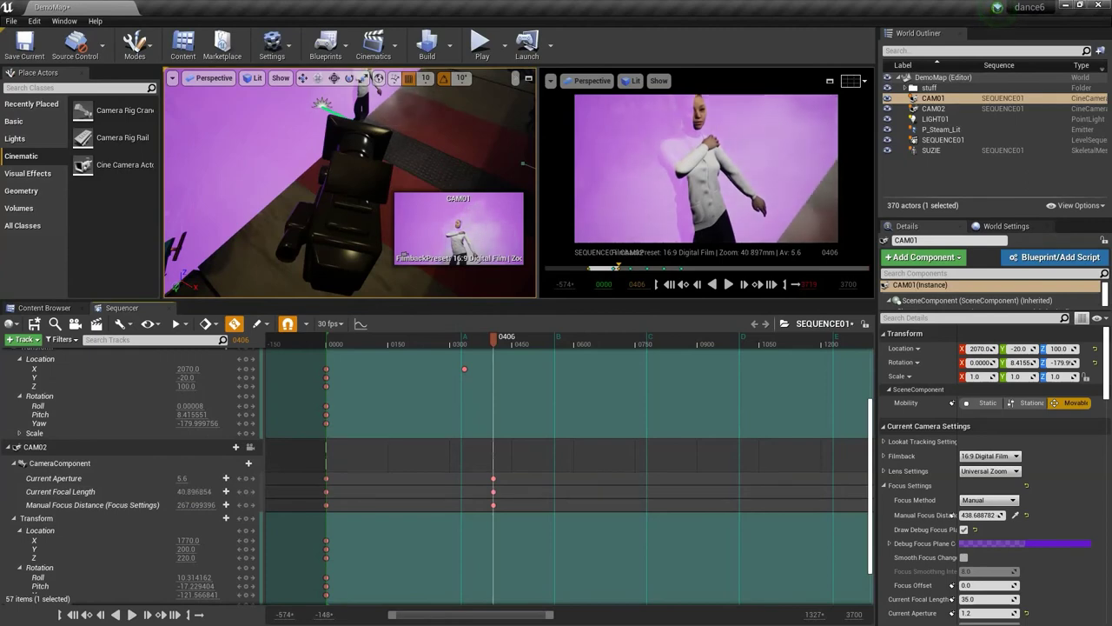
{"action": "left_click_drag", "start_coordinate": [205, 488], "coordinate": [229, 489]}
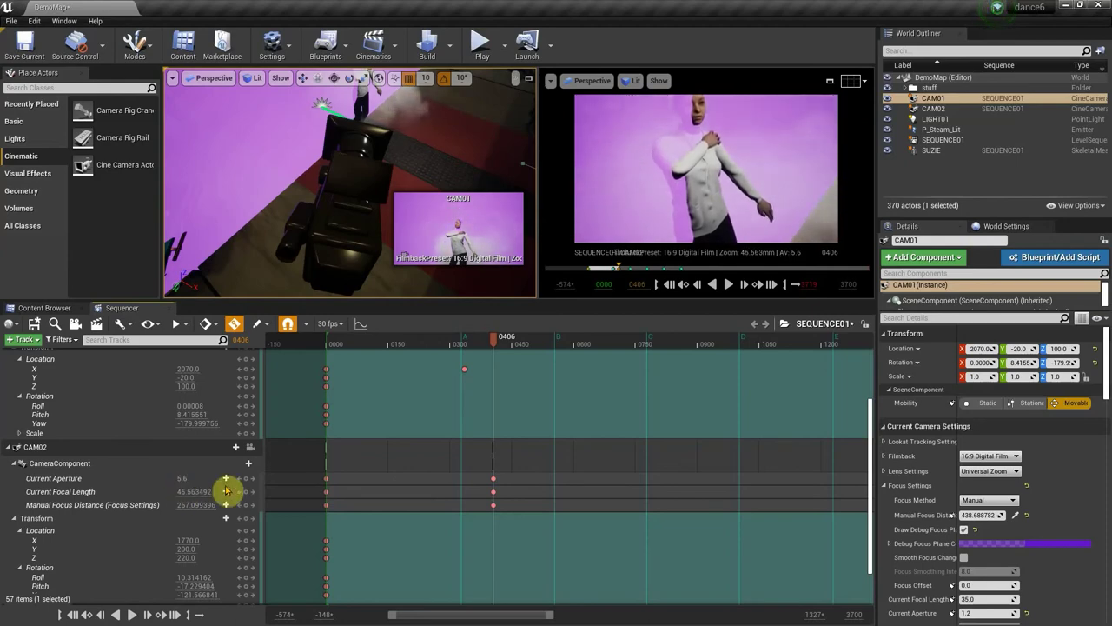
{"action": "left_click_drag", "start_coordinate": [494, 344], "coordinate": [520, 354]}
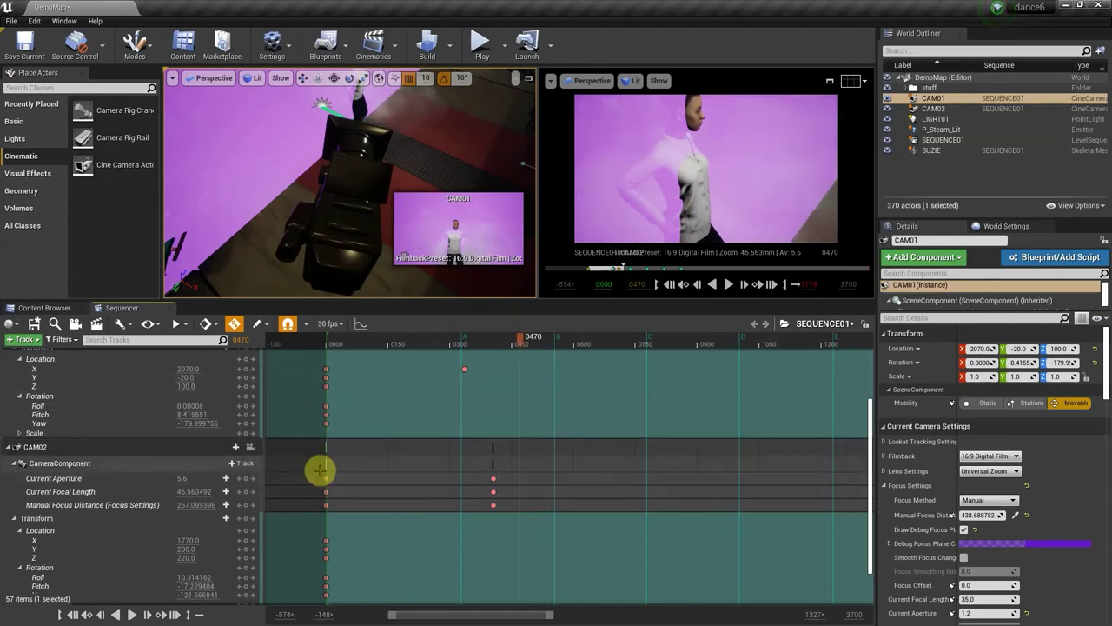
Delete CAM02's frame-0000 lens keys and select its remaining keys at 0406
{"action": "left_click_drag", "start_coordinate": [318, 472], "coordinate": [344, 507]}
{"action": "key", "text": "Delete"}
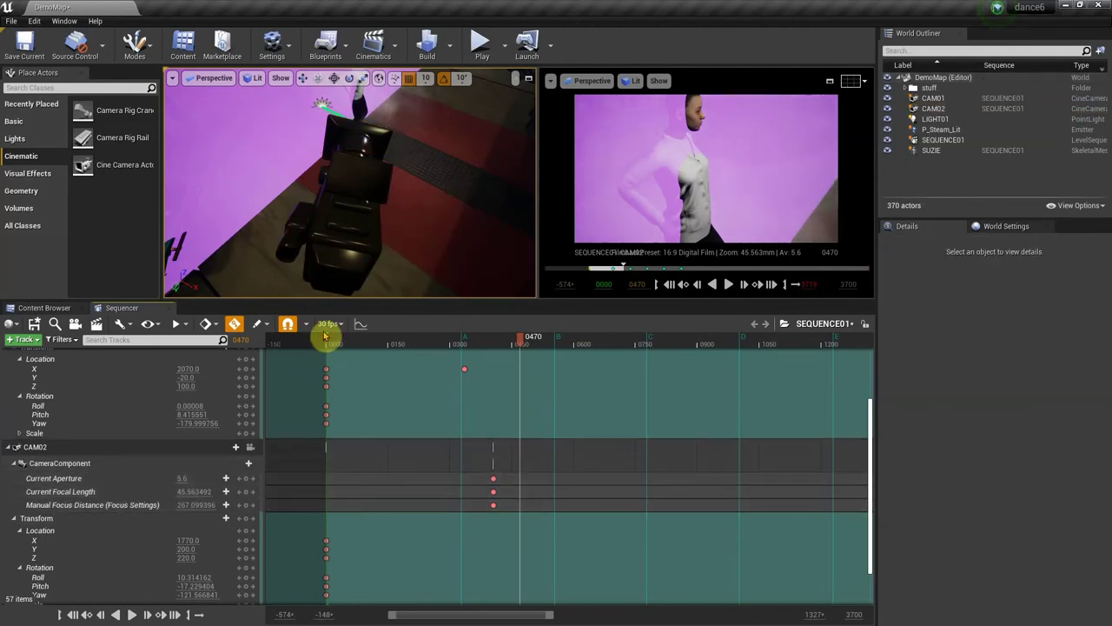
{"action": "left_click_drag", "start_coordinate": [490, 458], "coordinate": [325, 467]}
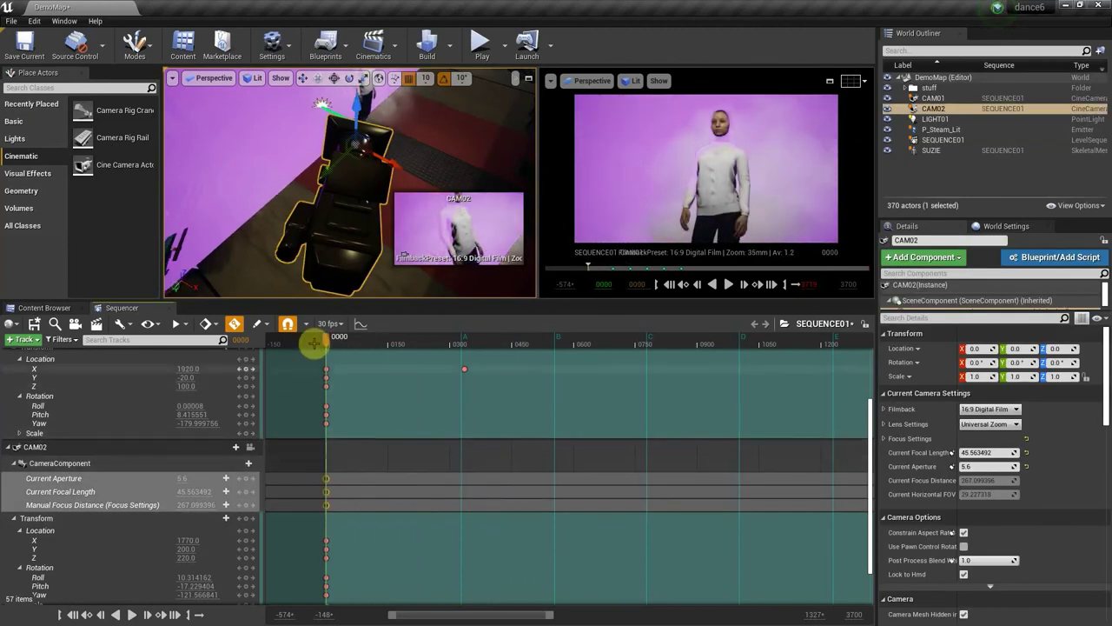
Move CAM02's selected lens keys to frame 0000 and check its aperture and focus settings
{"action": "left_click_drag", "start_coordinate": [325, 339], "coordinate": [499, 337]}
{"action": "left_click", "coordinate": [964, 466]}
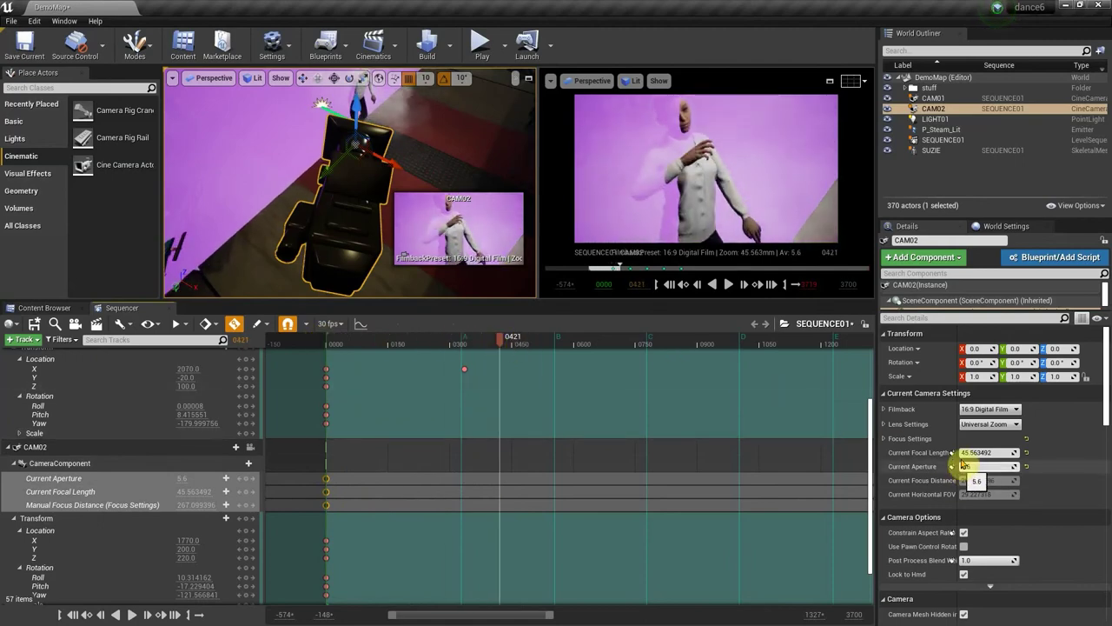
{"action": "scroll", "coordinate": [969, 478], "scroll_direction": "down", "scroll_amount": 3}
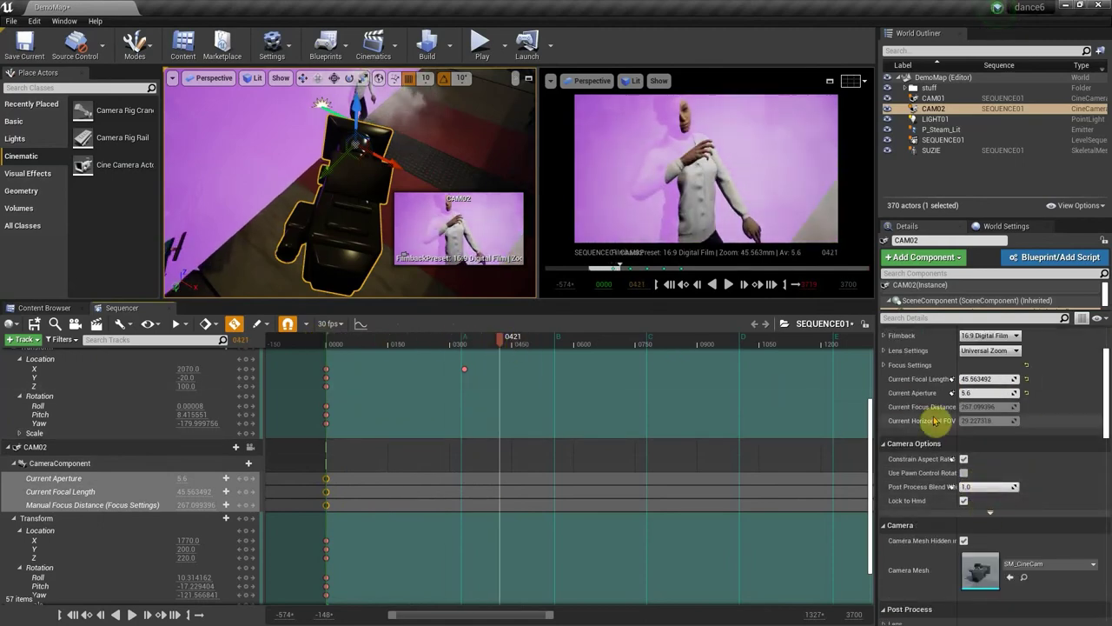
{"action": "left_click", "coordinate": [884, 368]}
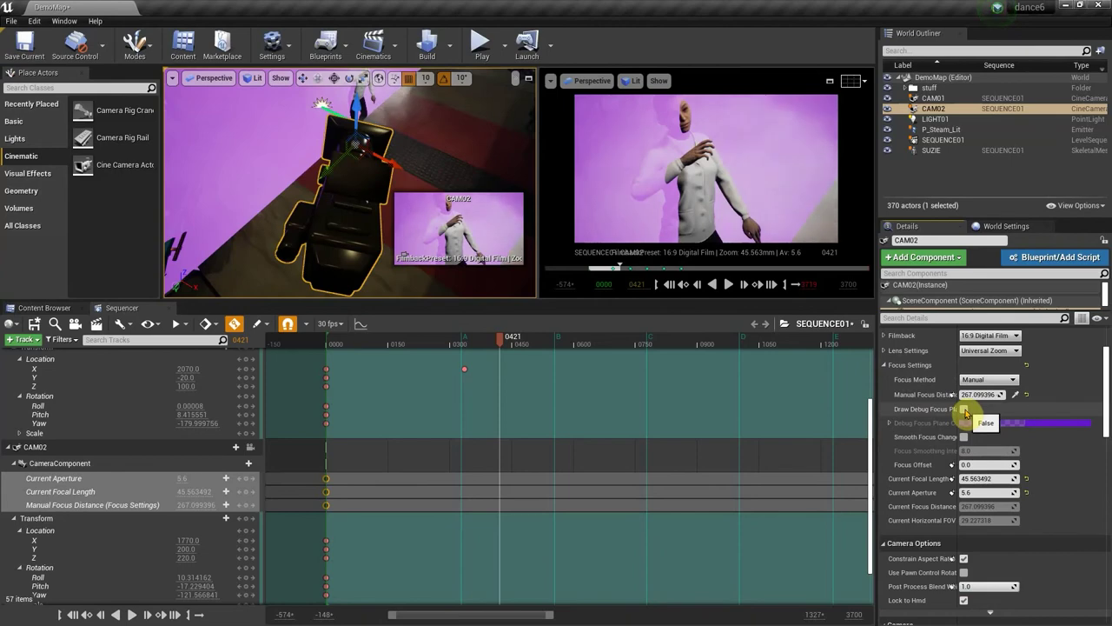
{"action": "scroll", "coordinate": [154, 464], "scroll_direction": "up", "scroll_amount": 3}
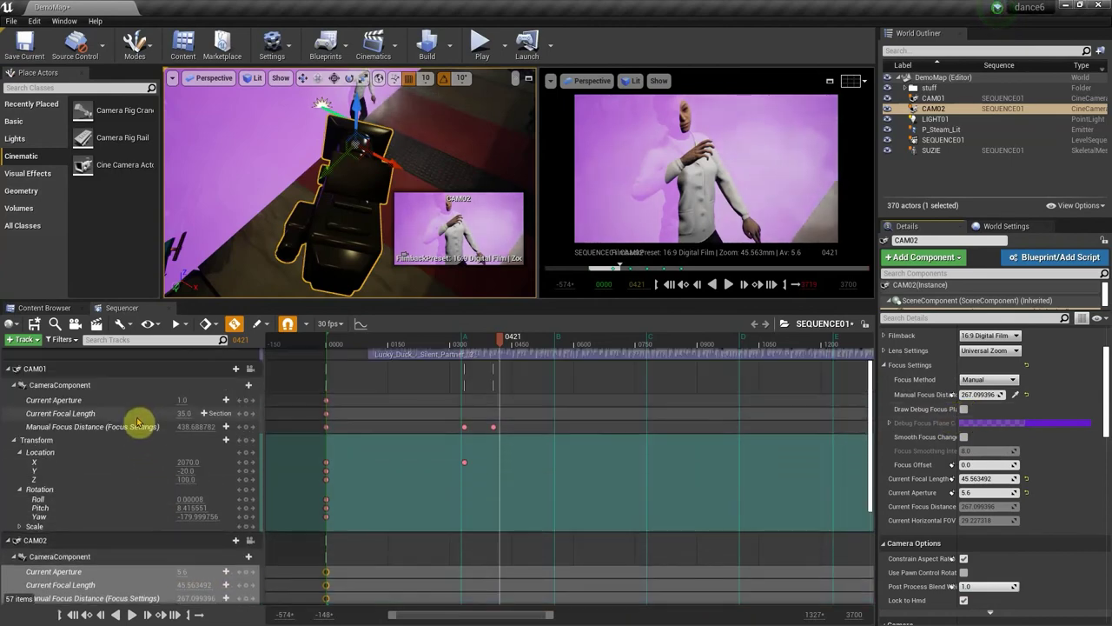
Select CAM01 and turn off its Draw Debug Focus Plane
{"action": "left_click", "coordinate": [99, 369]}
{"action": "left_click", "coordinate": [964, 447]}
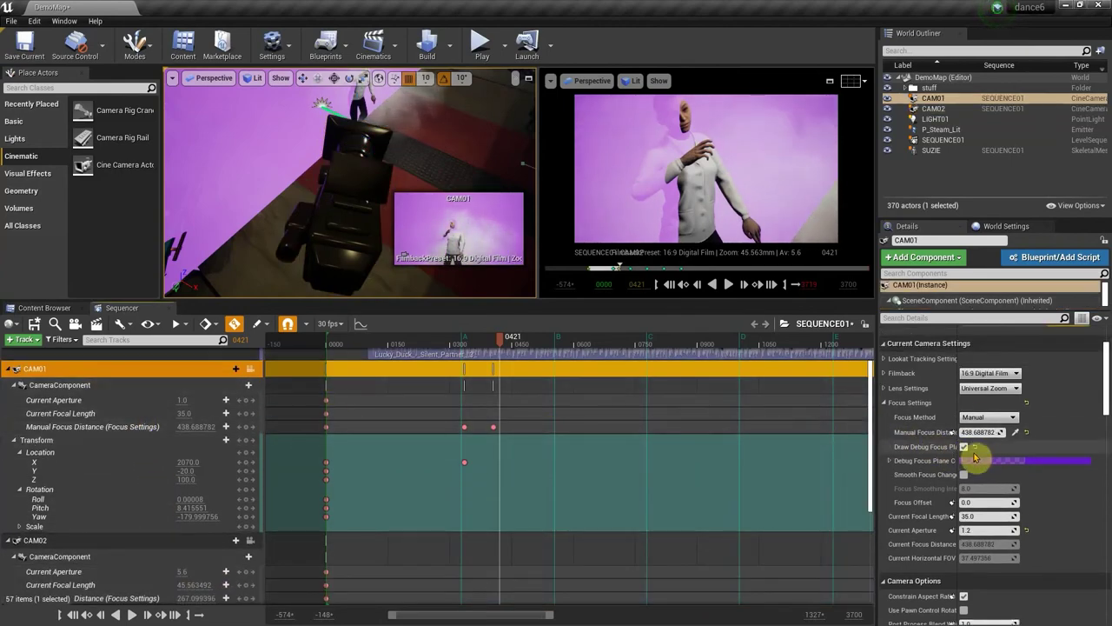
{"action": "left_click", "coordinate": [964, 447]}
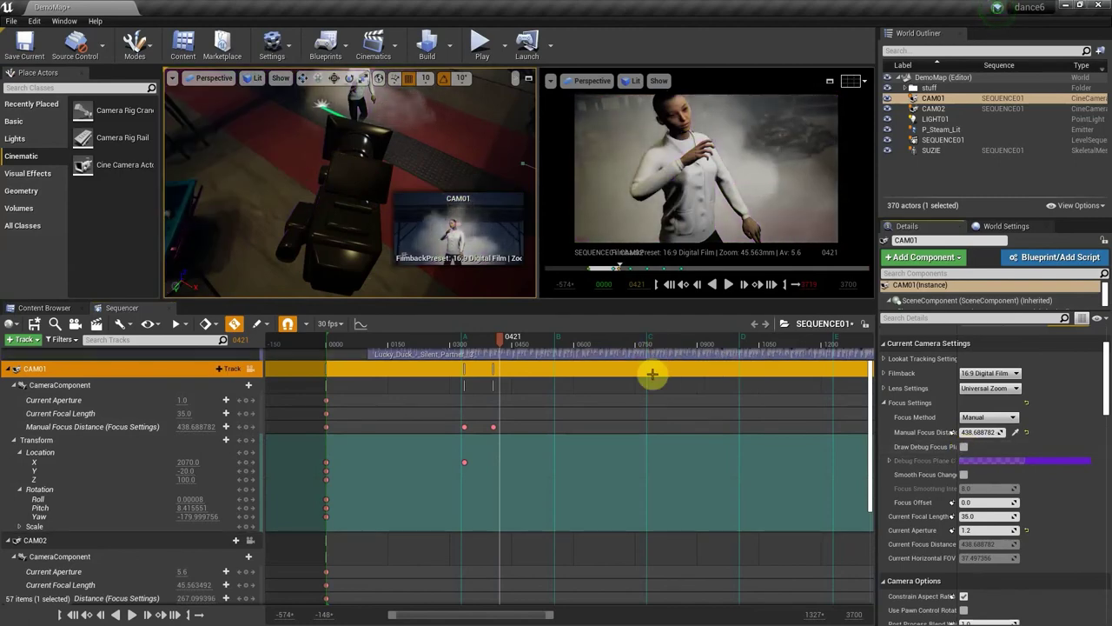
Scrub around frame 0400, rewind to about frame 0005, and scroll to CAM02's tracks
{"action": "left_click_drag", "start_coordinate": [496, 341], "coordinate": [580, 316]}
{"action": "left_click_drag", "start_coordinate": [558, 314], "coordinate": [574, 314]}
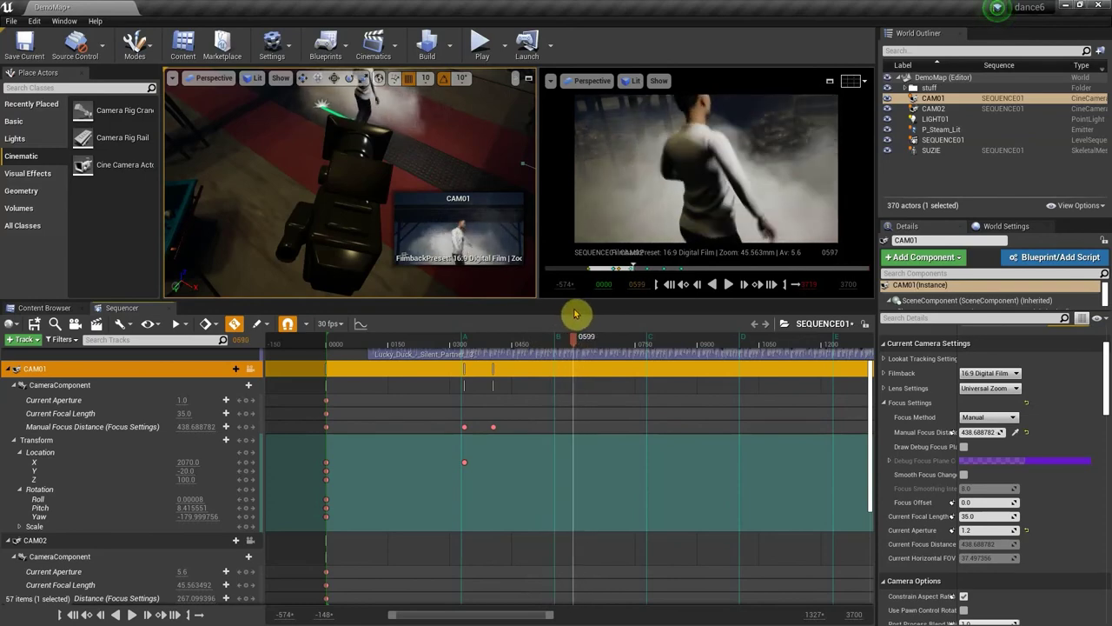
{"action": "left_click_drag", "start_coordinate": [574, 314], "coordinate": [327, 323]}
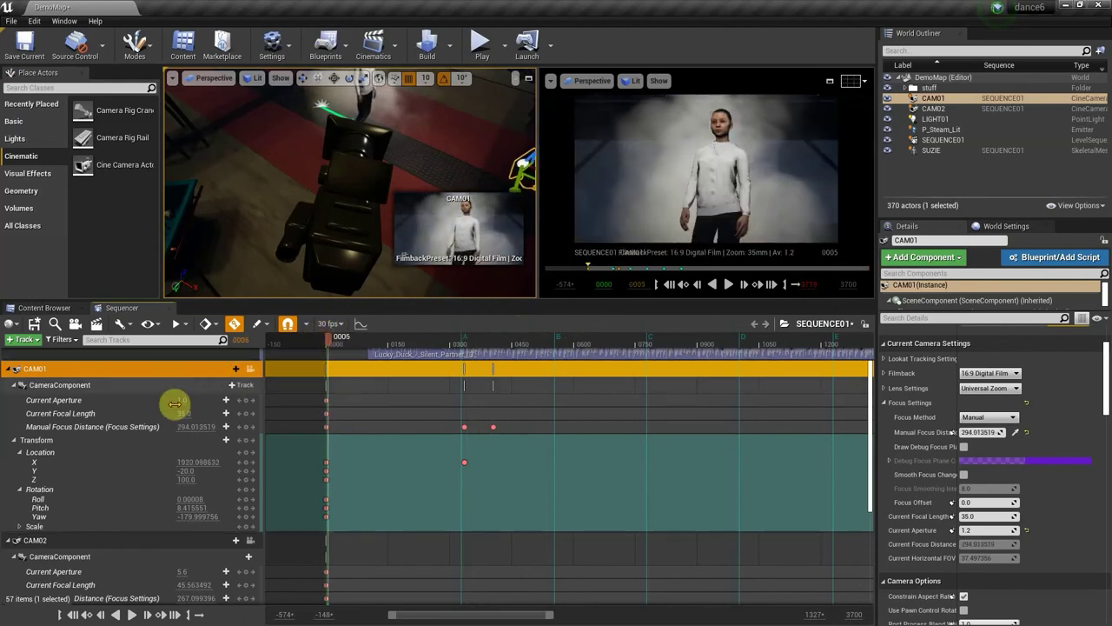
{"action": "scroll", "coordinate": [174, 402], "scroll_direction": "down", "scroll_amount": 4}
{"action": "scroll", "coordinate": [171, 478], "scroll_direction": "down", "scroll_amount": 4}
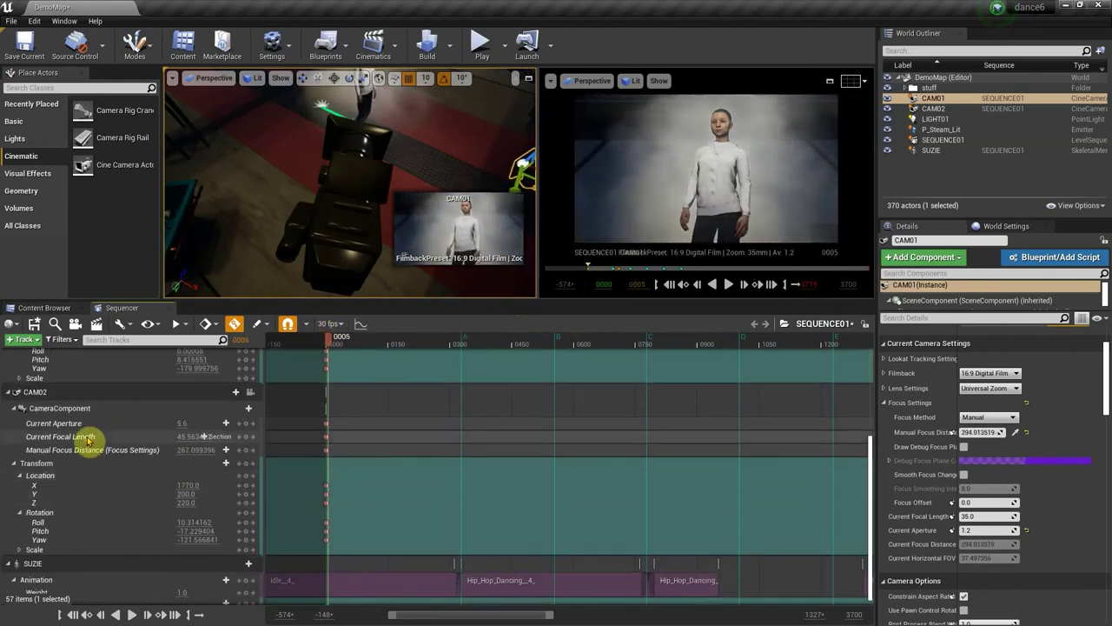
At frame 0000, raise CAM02's Z location from 220 to about 235.7, then preview to frame 0563
{"action": "left_click", "coordinate": [239, 504]}
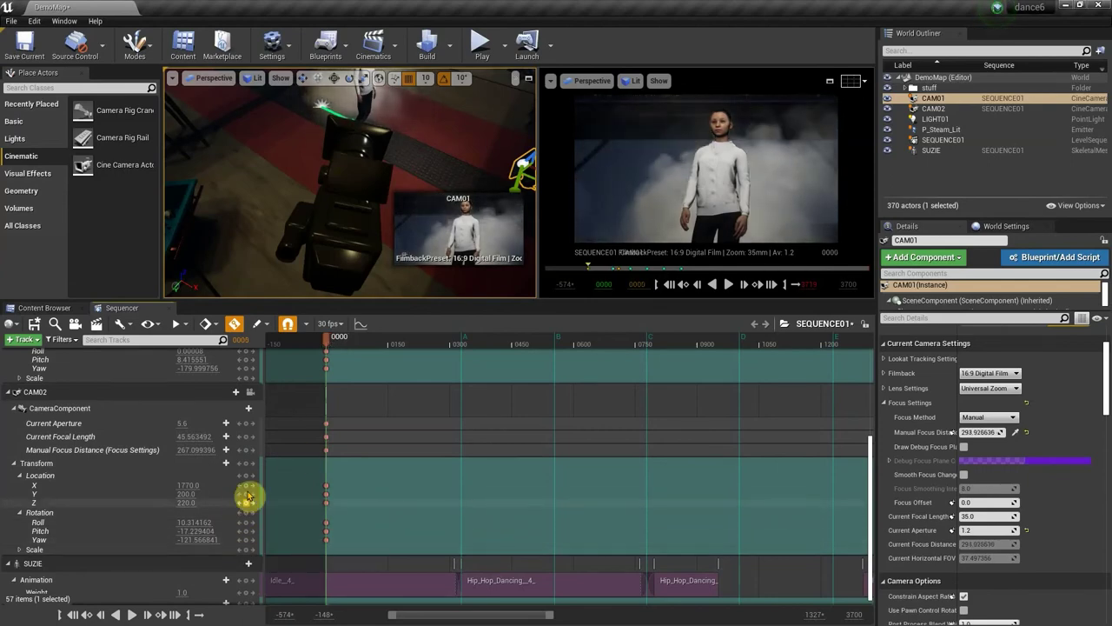
{"action": "left_click", "coordinate": [111, 393]}
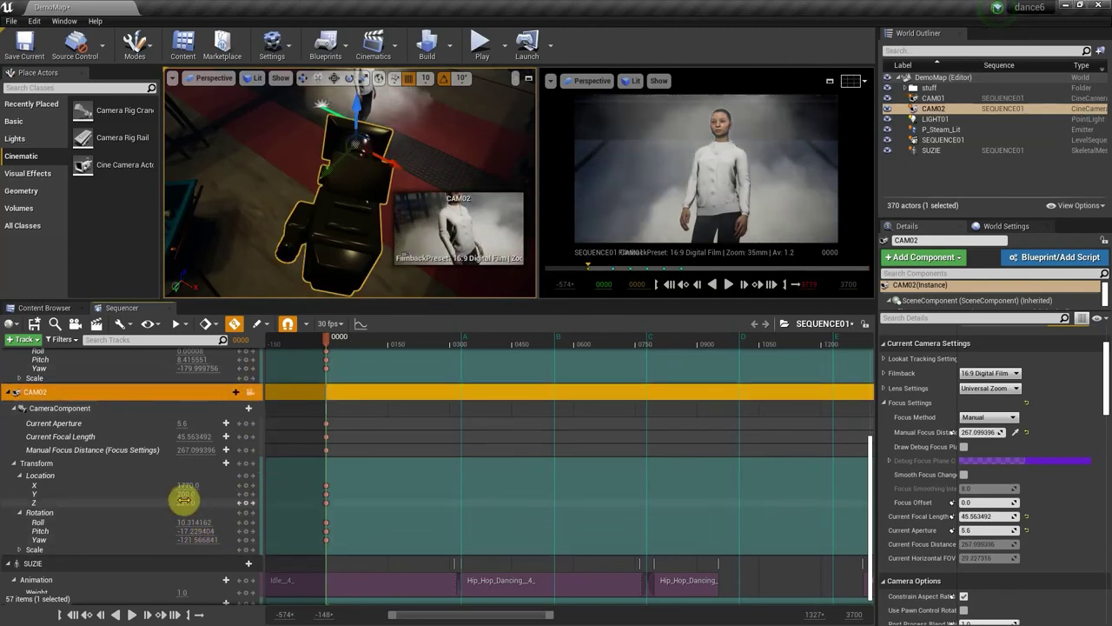
{"action": "left_click_drag", "start_coordinate": [184, 499], "coordinate": [236, 500]}
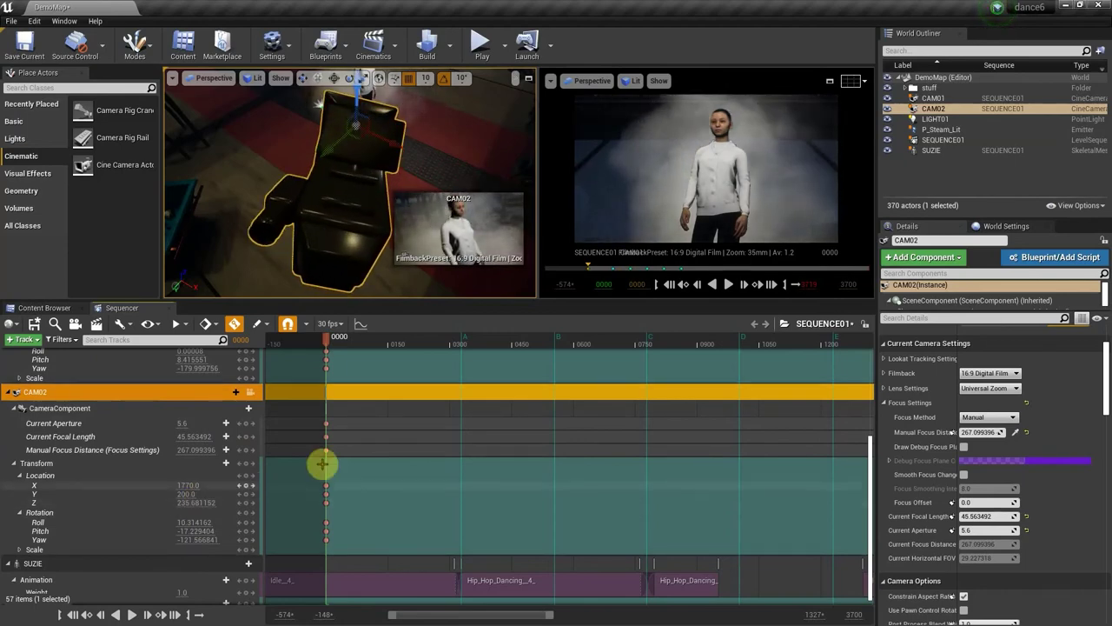
{"action": "left_click_drag", "start_coordinate": [332, 347], "coordinate": [683, 309]}
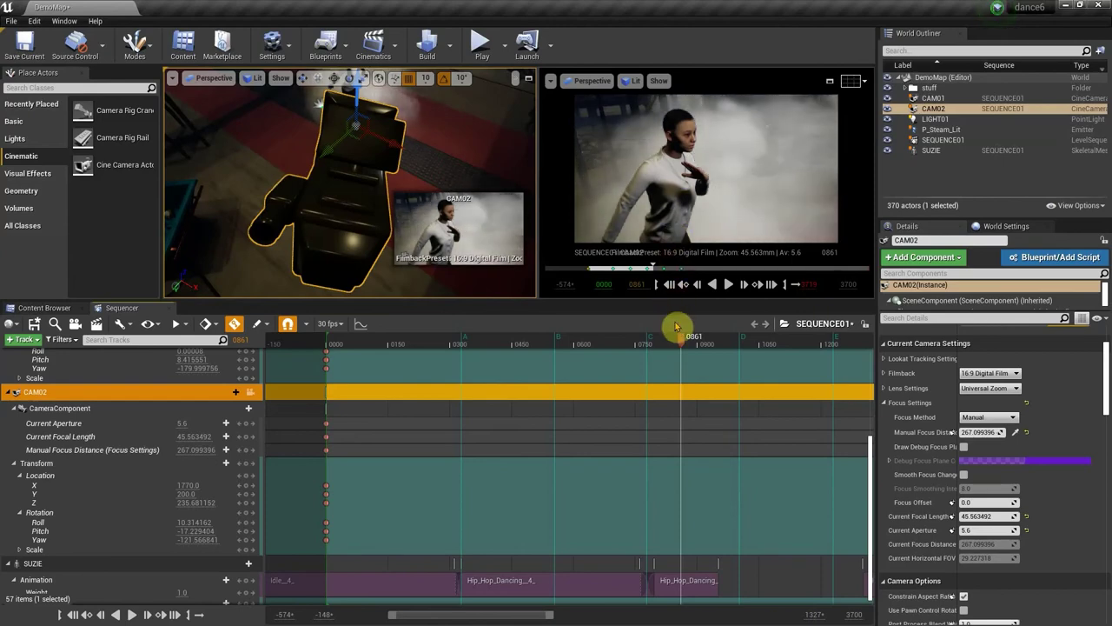
{"action": "left_click_drag", "start_coordinate": [680, 340], "coordinate": [560, 356]}
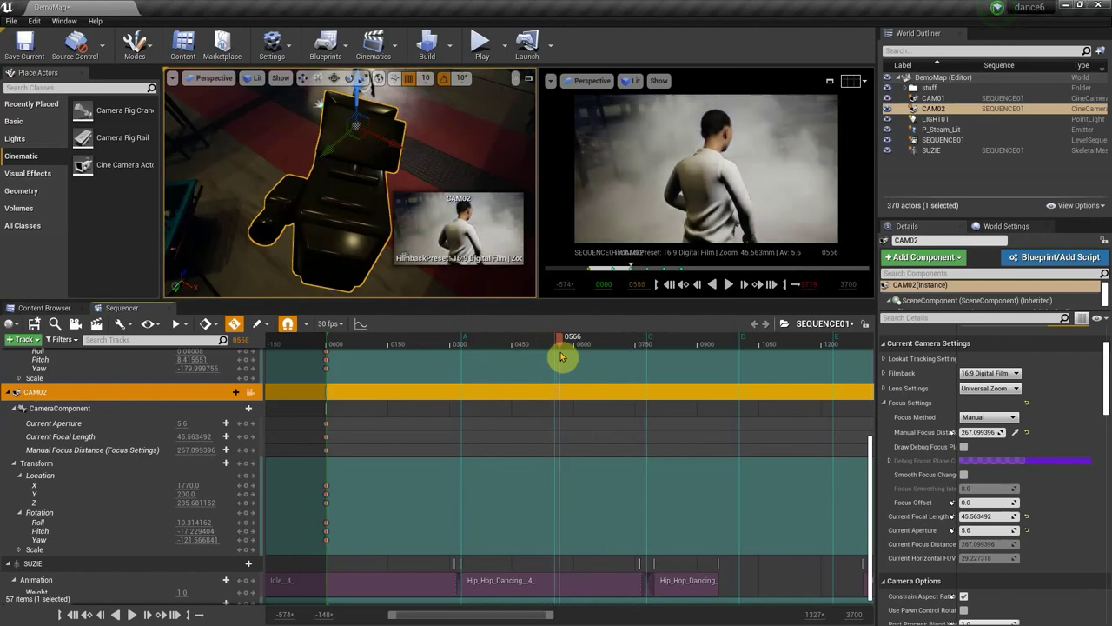
{"action": "scroll", "coordinate": [194, 426], "scroll_direction": "up", "scroll_amount": 5}
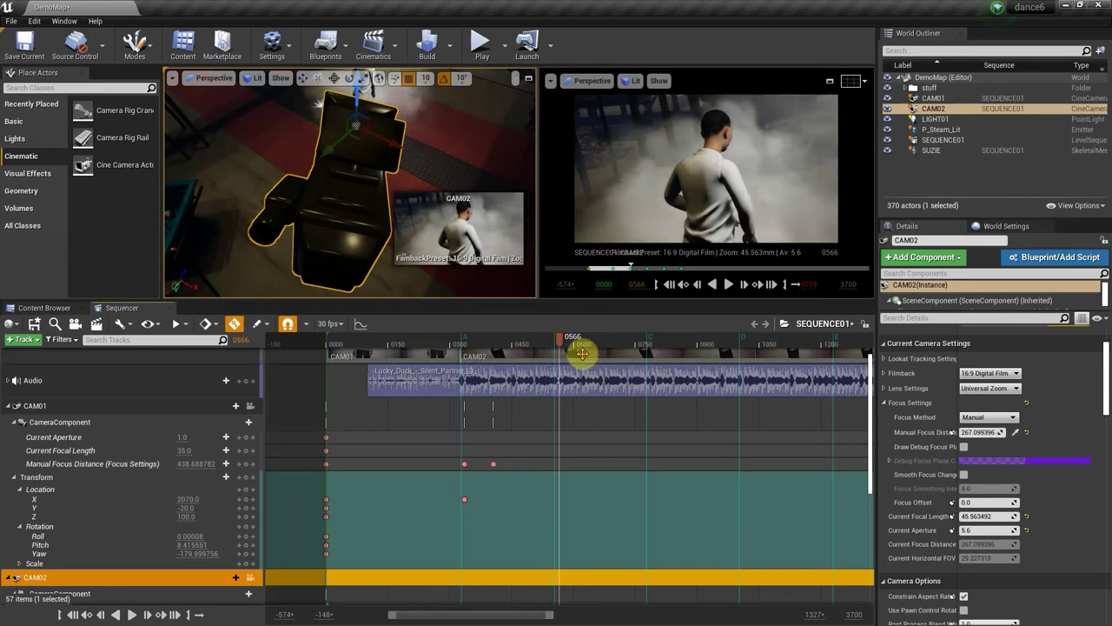
{"action": "left_click_drag", "start_coordinate": [557, 341], "coordinate": [606, 356]}
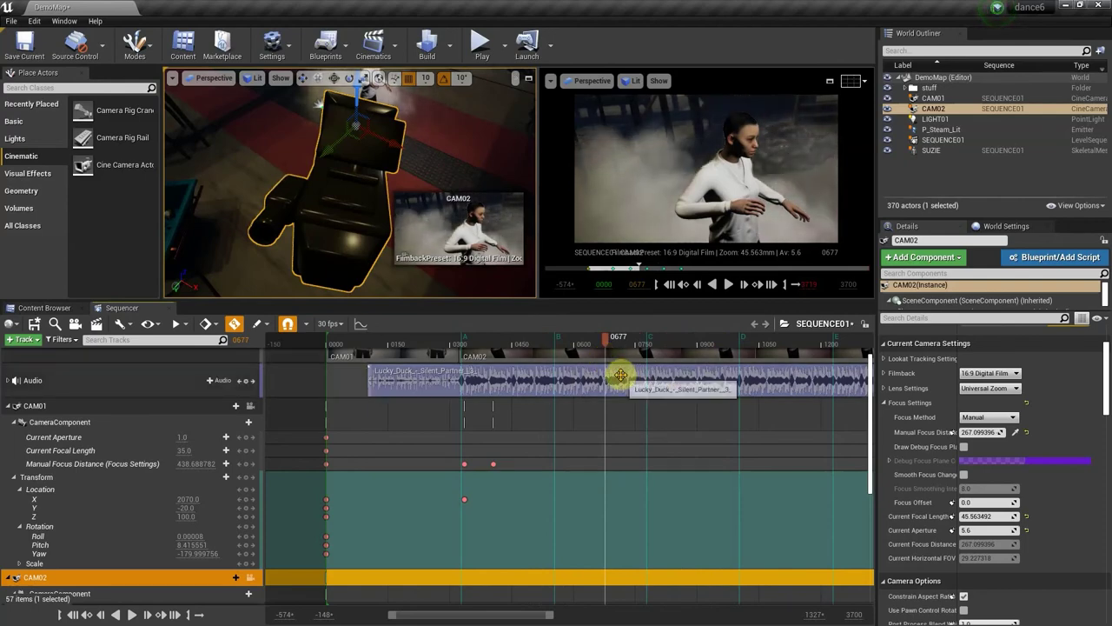
{"action": "mouse_move", "coordinate": [571, 343]}
{"action": "left_mouse_down"}
{"action": "mouse_move", "coordinate": [452, 330]}
{"action": "mouse_move", "coordinate": [368, 338]}
{"action": "mouse_move", "coordinate": [557, 343]}
{"action": "left_mouse_up"}
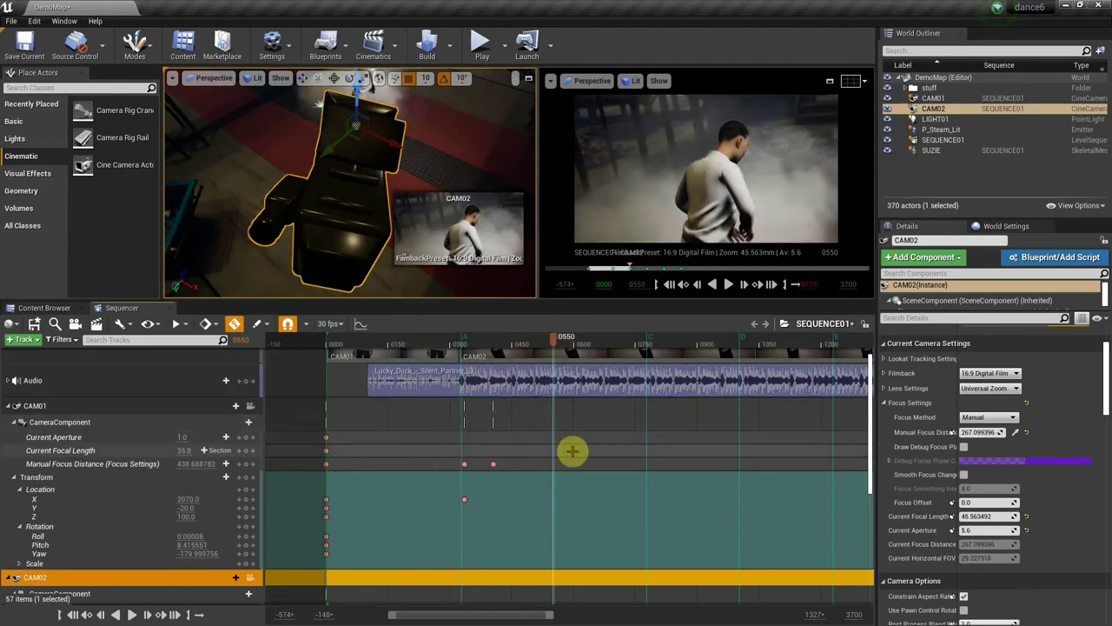
{"action": "left_click_drag", "start_coordinate": [528, 614], "coordinate": [350, 575]}
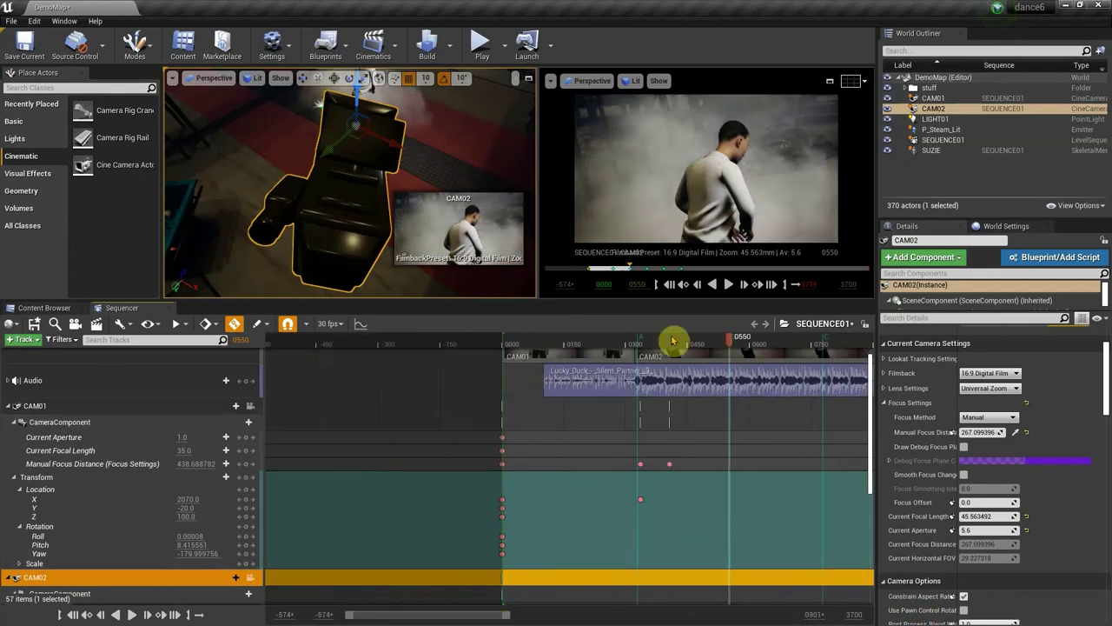
Open Render Movie Settings for the sequence and keep the audio output at No Audio
{"action": "left_click", "coordinate": [97, 326]}
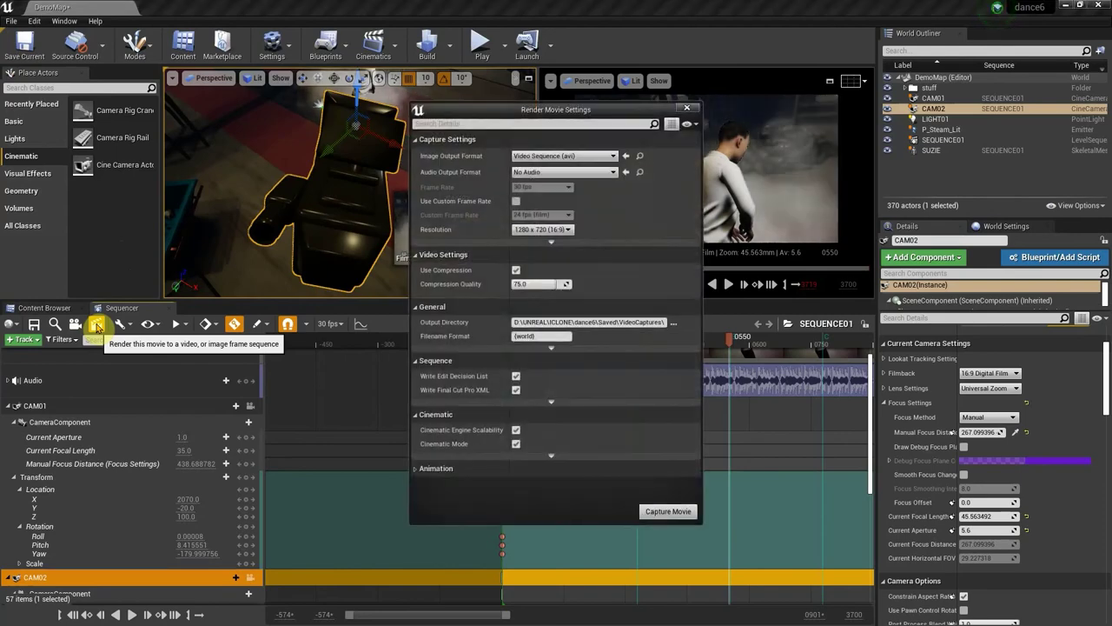
{"action": "left_click", "coordinate": [557, 173]}
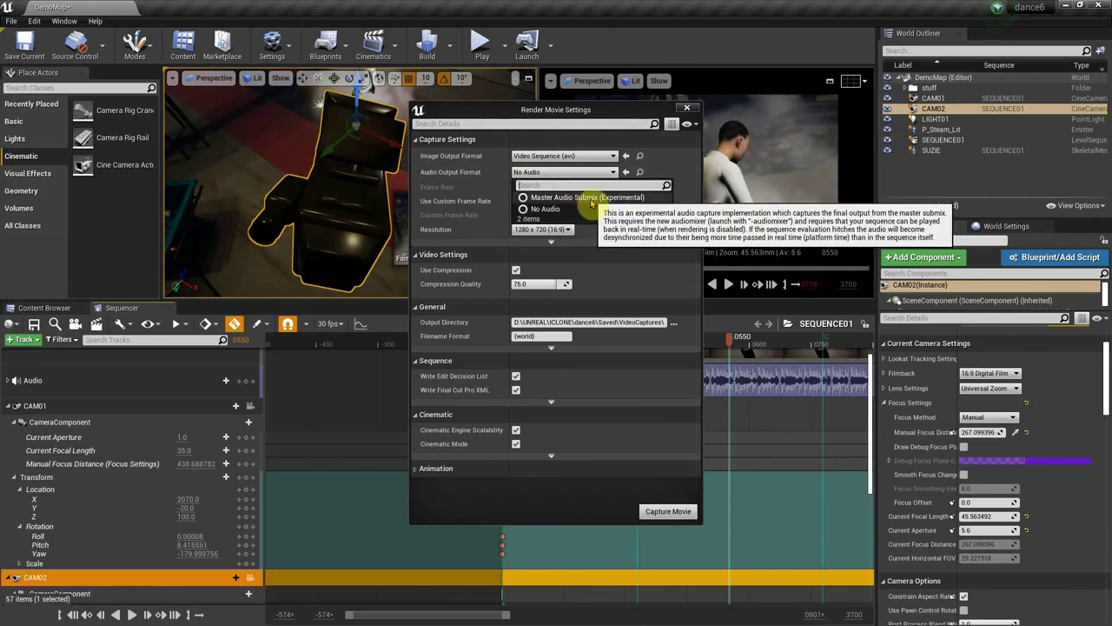
{"action": "left_click", "coordinate": [684, 140]}
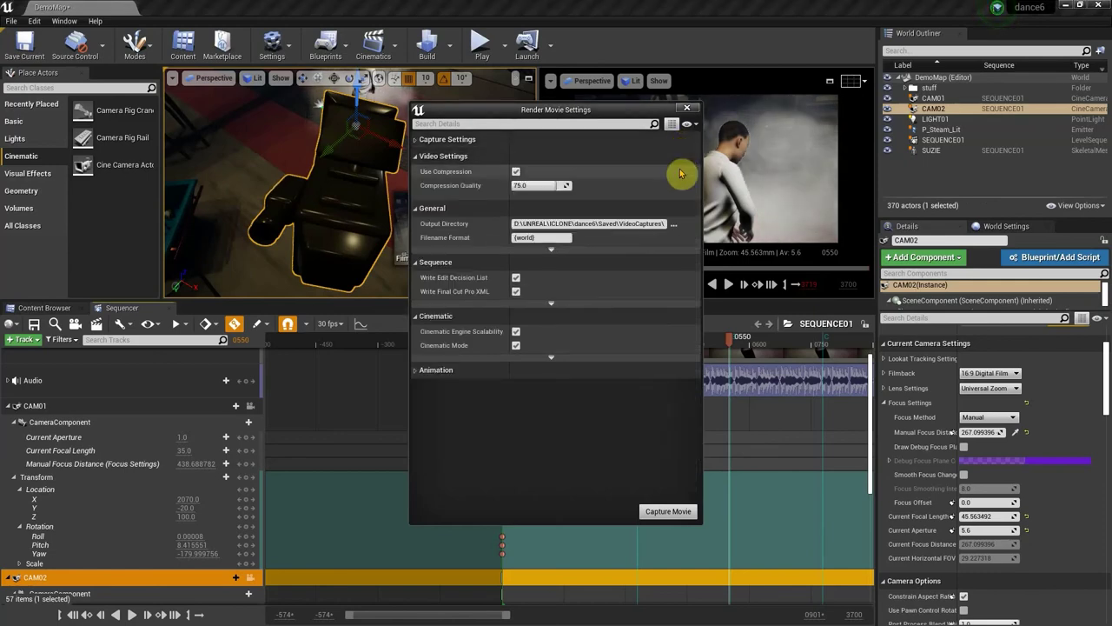
{"action": "left_click", "coordinate": [416, 141]}
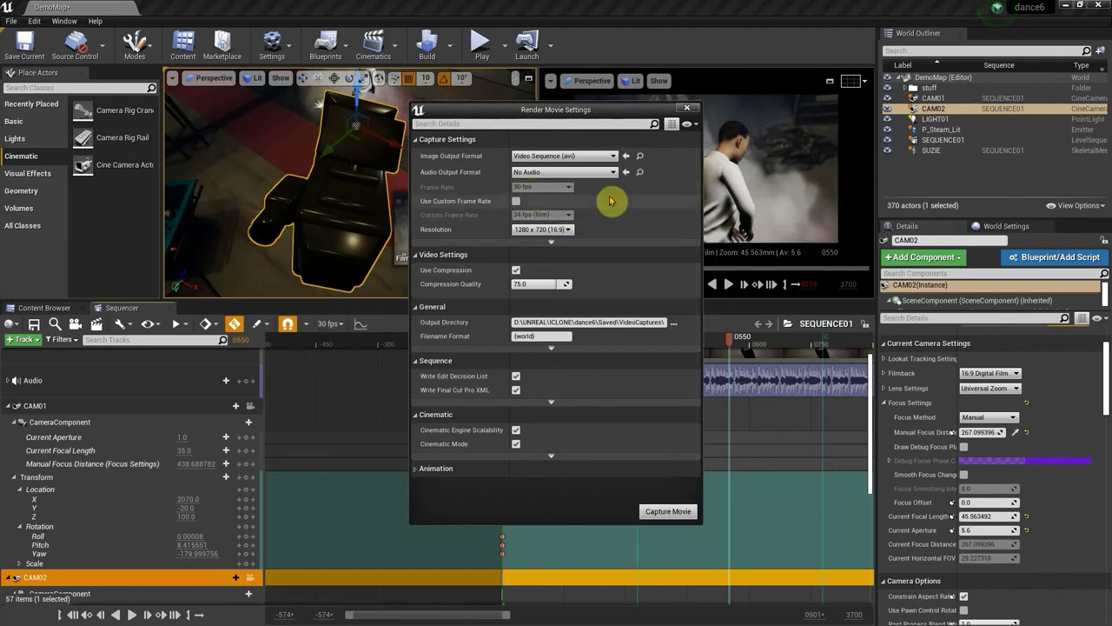
Set the output resolution to 1920 x 1080 (16:9)
{"action": "left_click", "coordinate": [570, 231]}
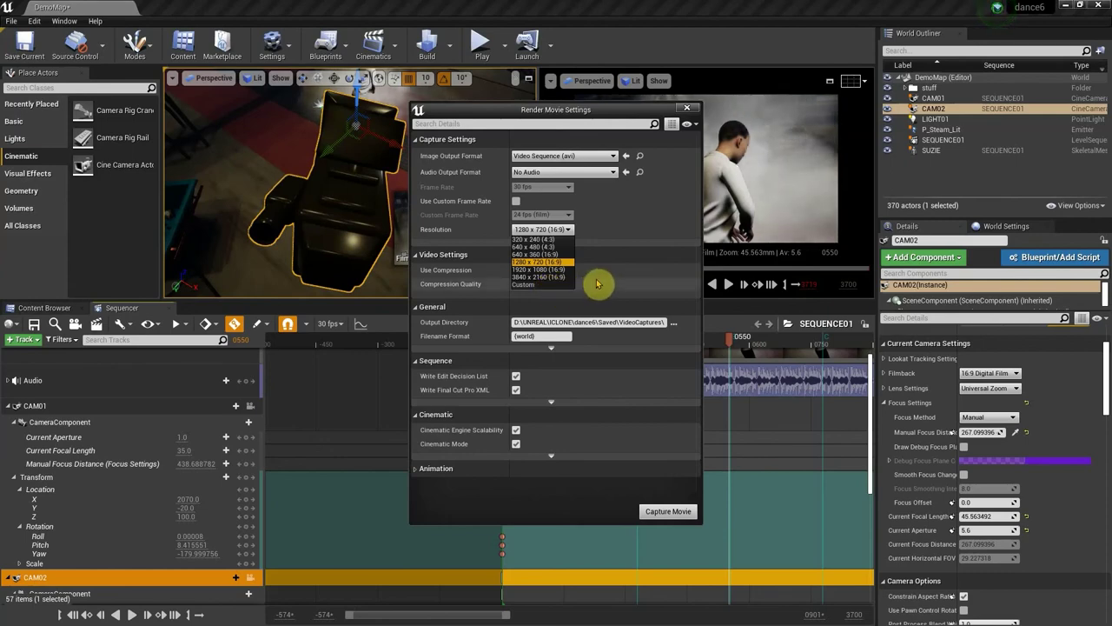
{"action": "left_click", "coordinate": [534, 269]}
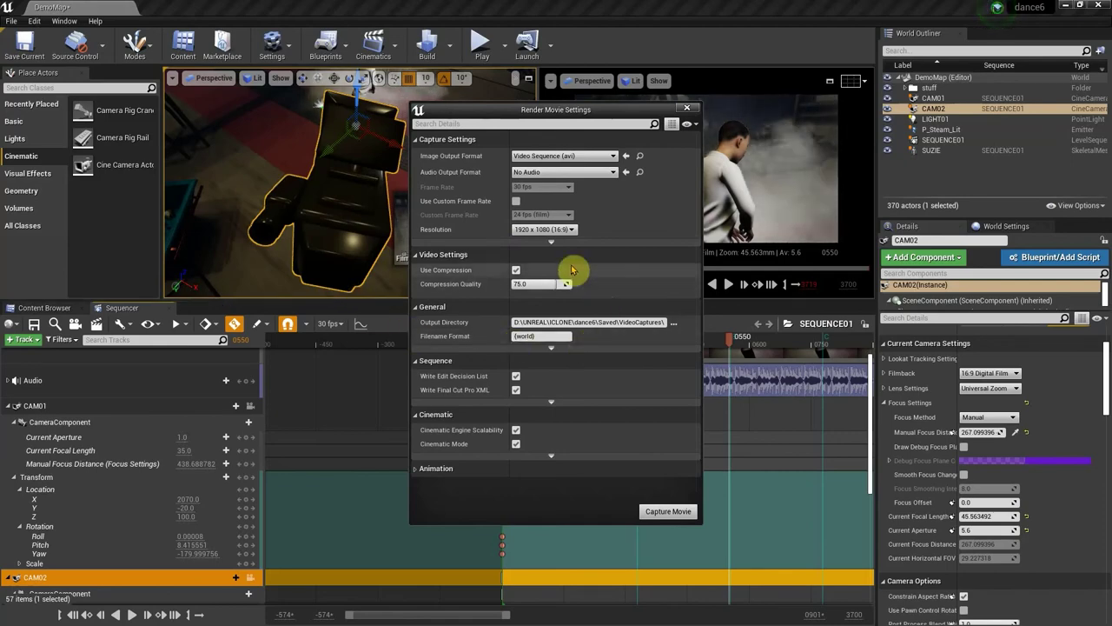
{"action": "left_click", "coordinate": [516, 271]}
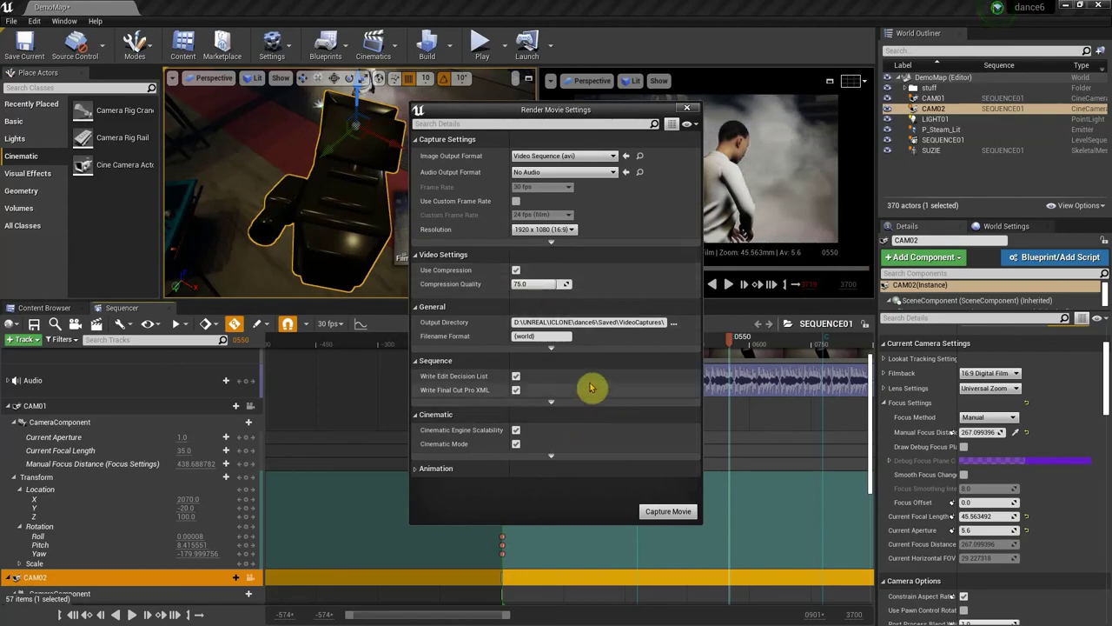
Limit the render to frames 0000–0550, then start the movie capture, saving DemoMap first
{"action": "left_click", "coordinate": [533, 336]}
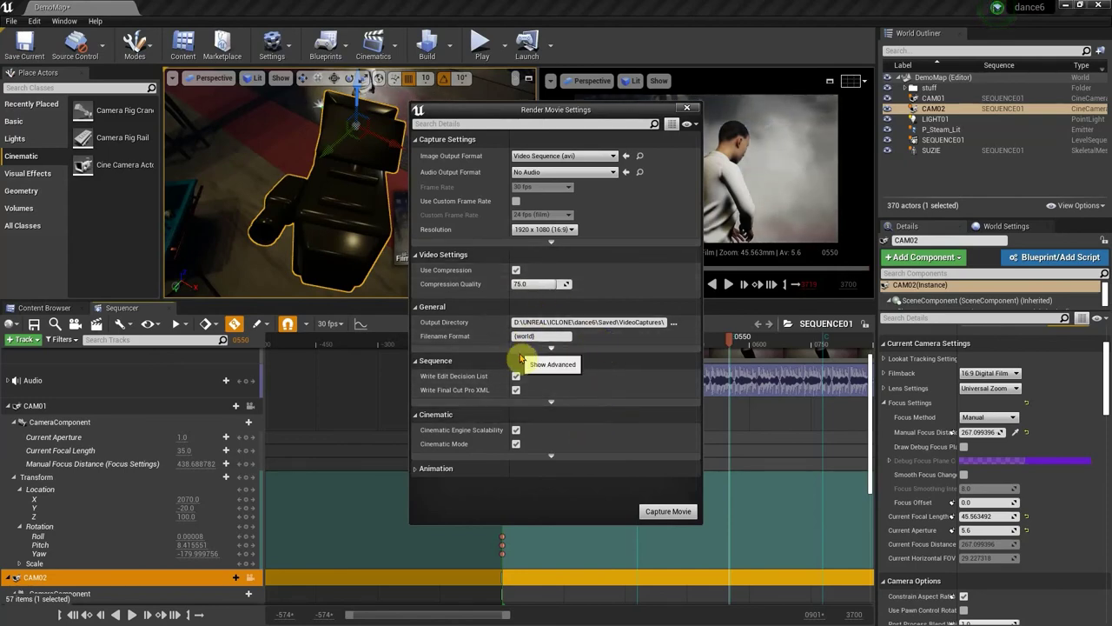
{"action": "left_click", "coordinate": [416, 469]}
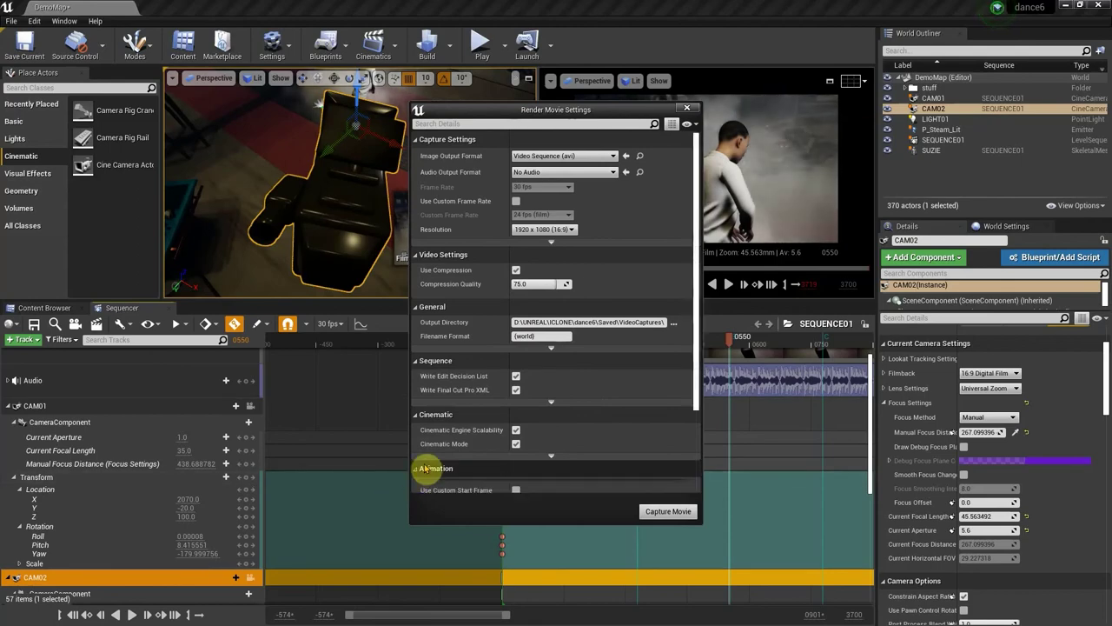
{"action": "scroll", "coordinate": [496, 397], "scroll_direction": "down", "scroll_amount": 3}
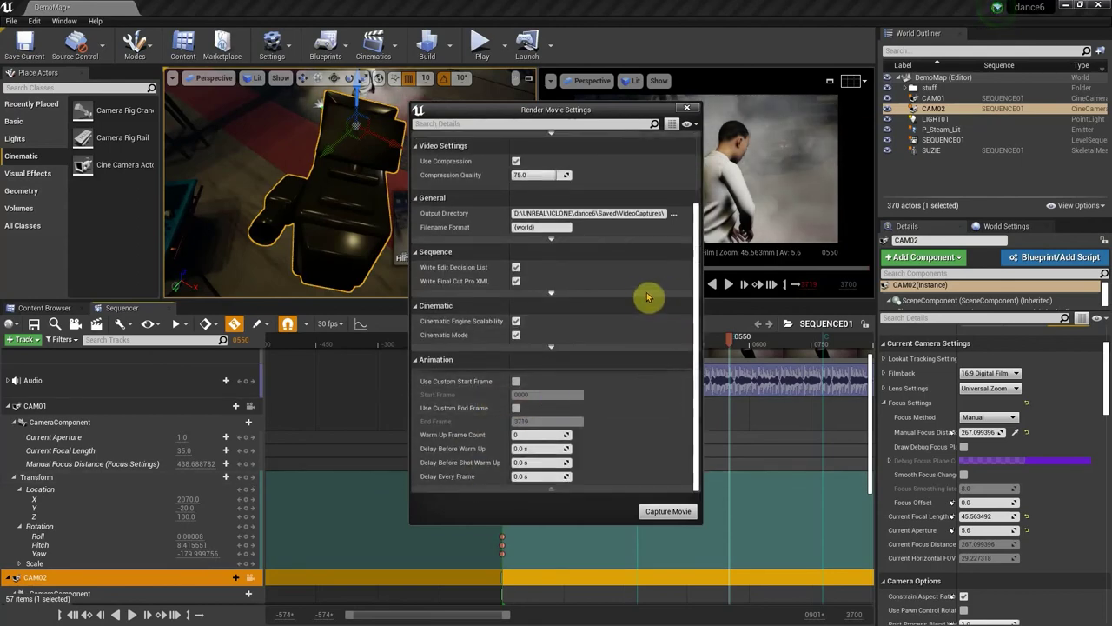
{"action": "left_click", "coordinate": [516, 382]}
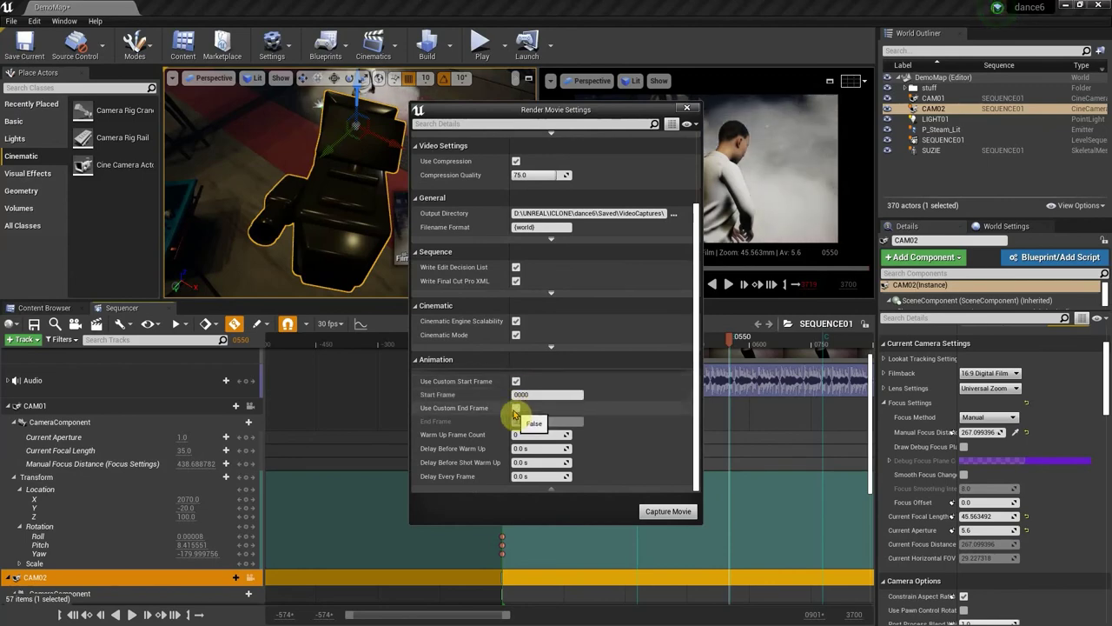
{"action": "left_click", "coordinate": [516, 409]}
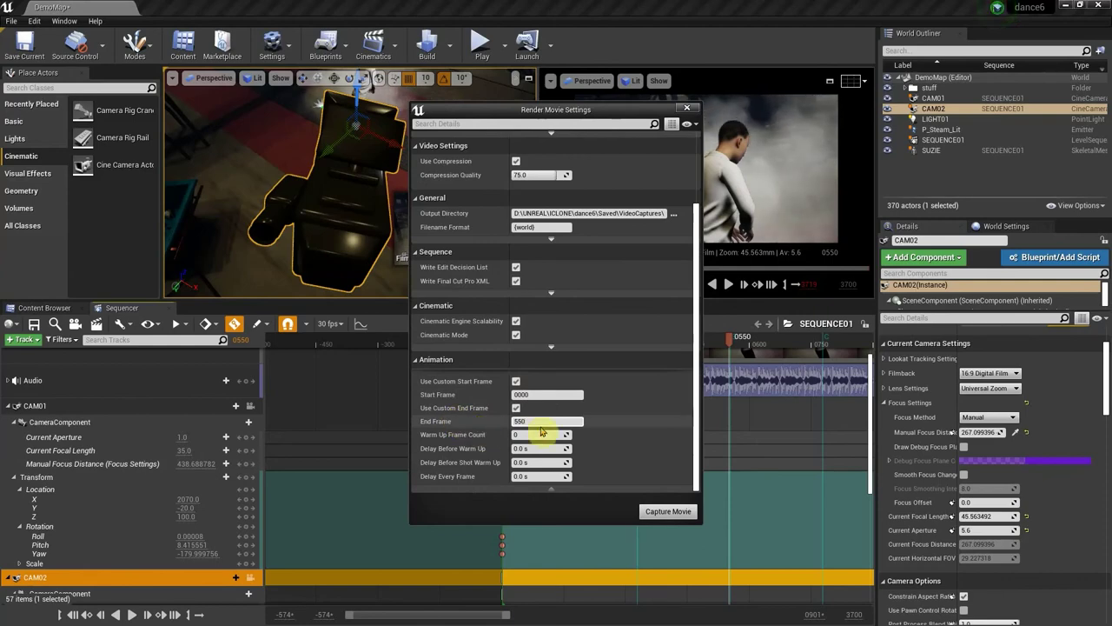
{"action": "left_click", "coordinate": [667, 511]}
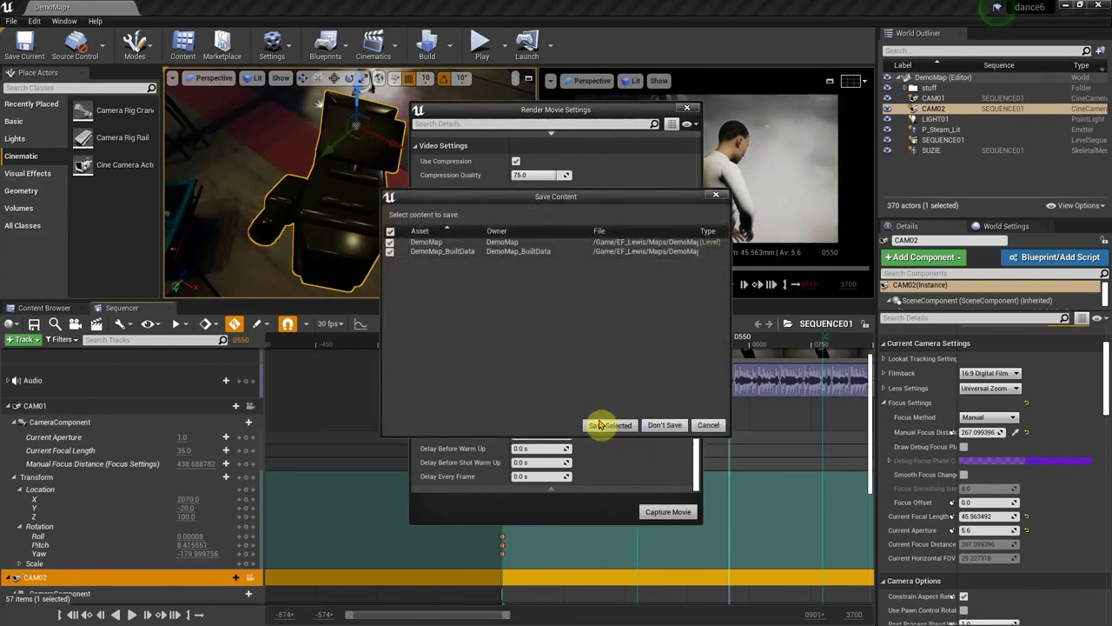
{"action": "left_click", "coordinate": [600, 424]}
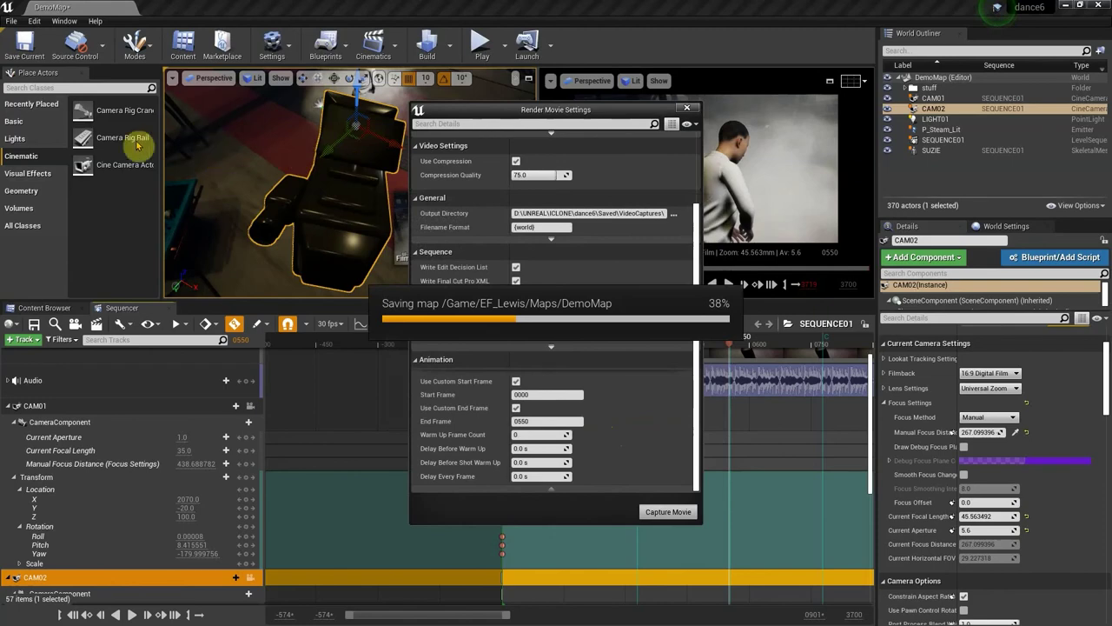
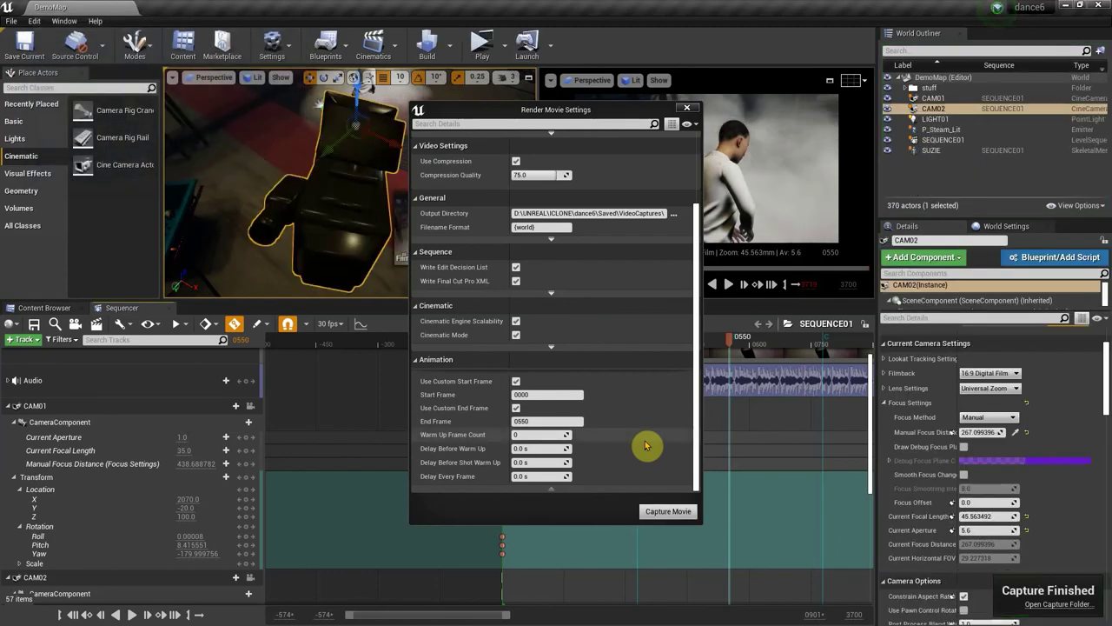
Open the VideoCaptures folder from Unreal's Capture Finished notification
{"action": "left_click", "coordinate": [1042, 605]}
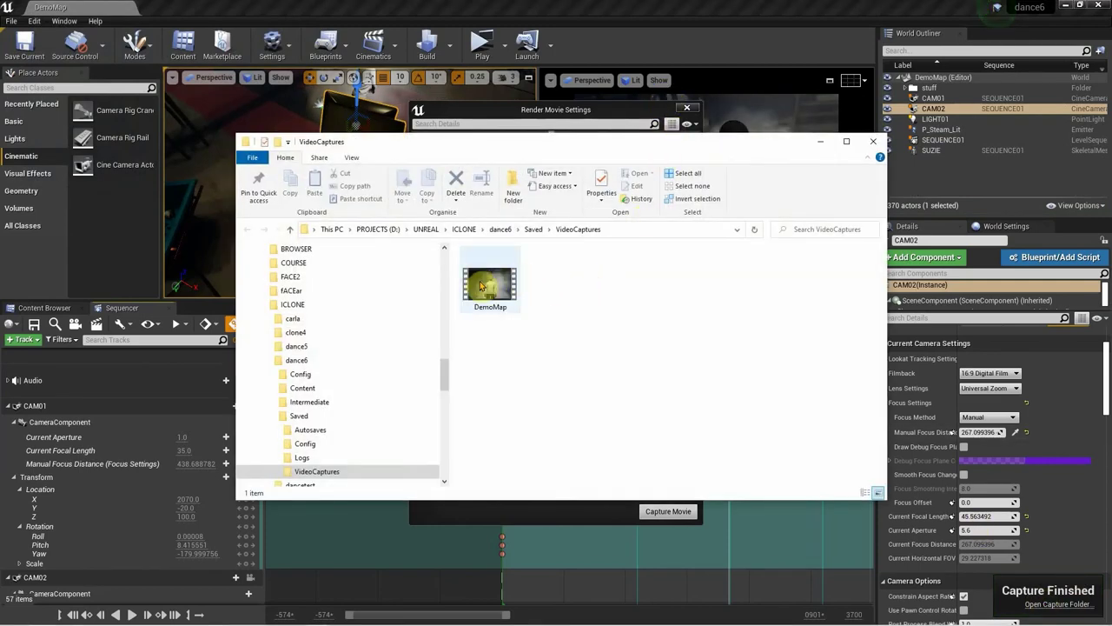
Play the DemoMap video file in Movies & TV
{"action": "double_click", "coordinate": [480, 286]}
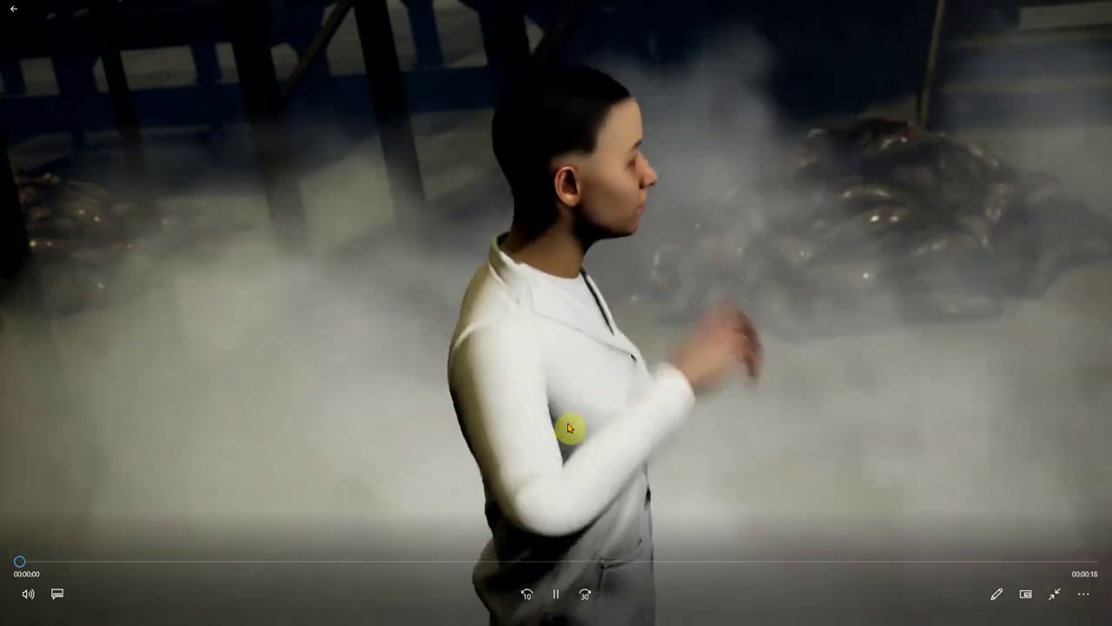
Pause the DemoMap playback, leave full screen and close Movies & TV
{"action": "key", "text": "space"}
{"action": "key", "text": "Escape"}
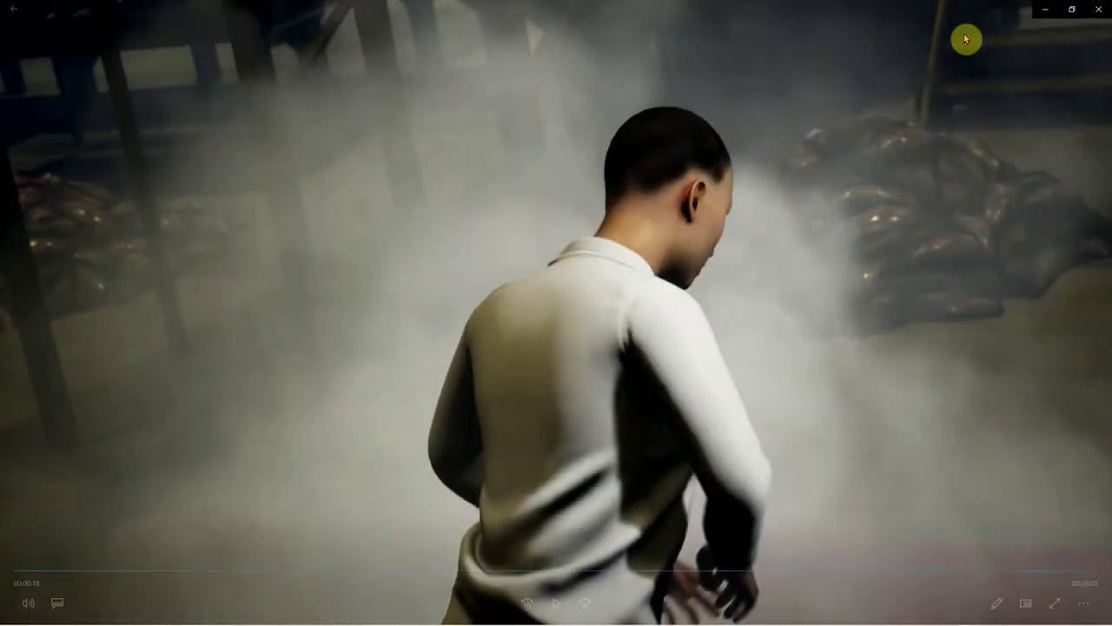
{"action": "left_click", "coordinate": [1098, 10]}
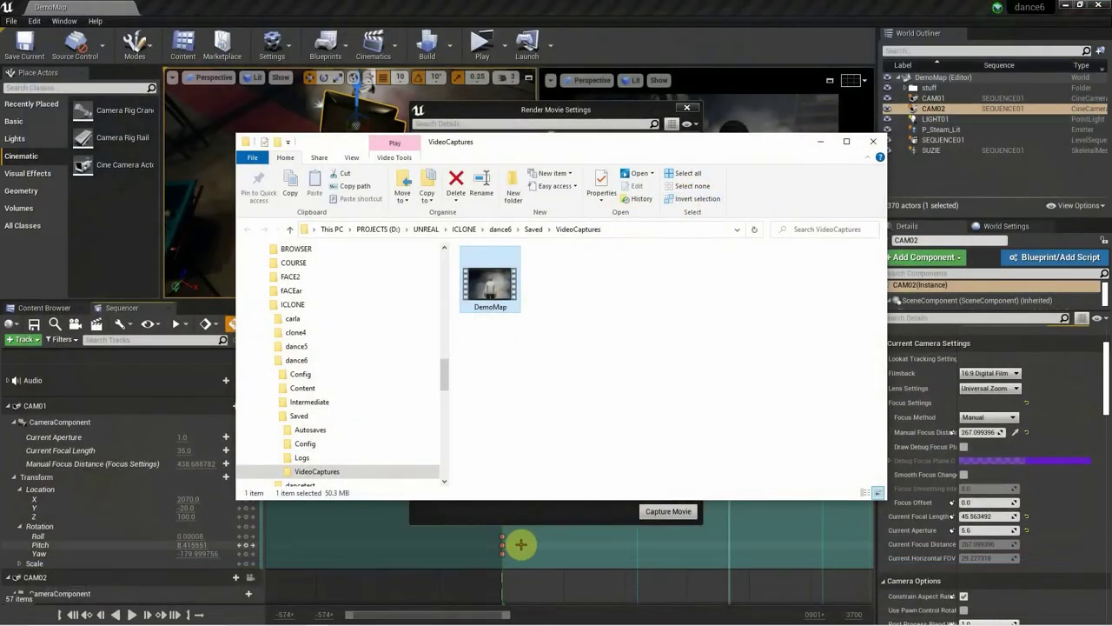
Switch from Unreal's Render Movie Settings to Premiere Pro's Home screen
{"action": "key", "text": "alt+Tab"}
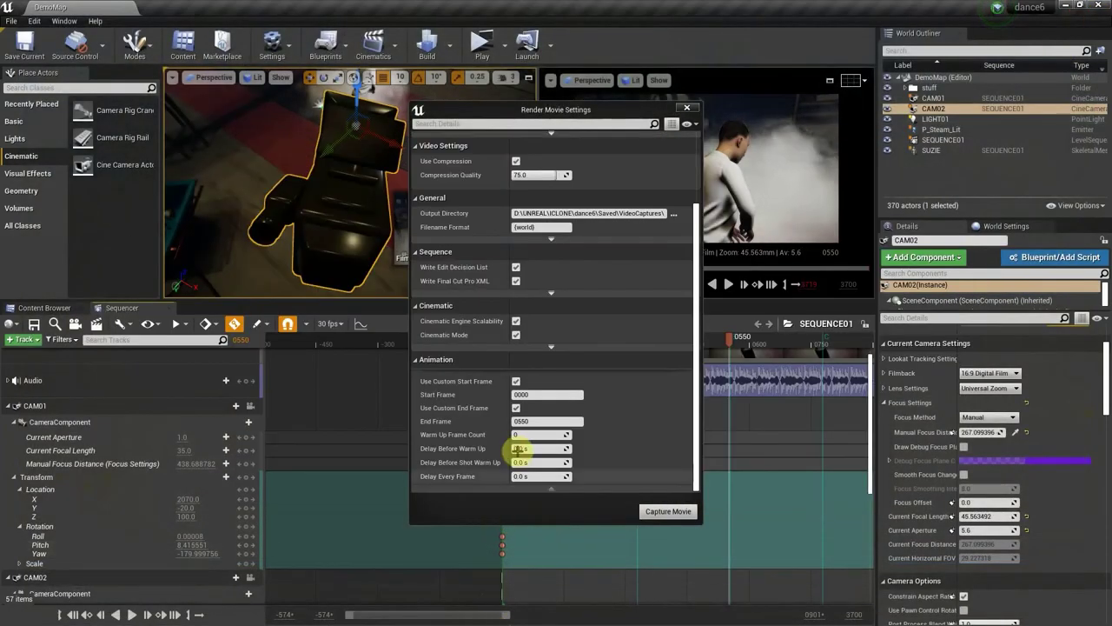
{"action": "key", "text": "alt+Tab"}
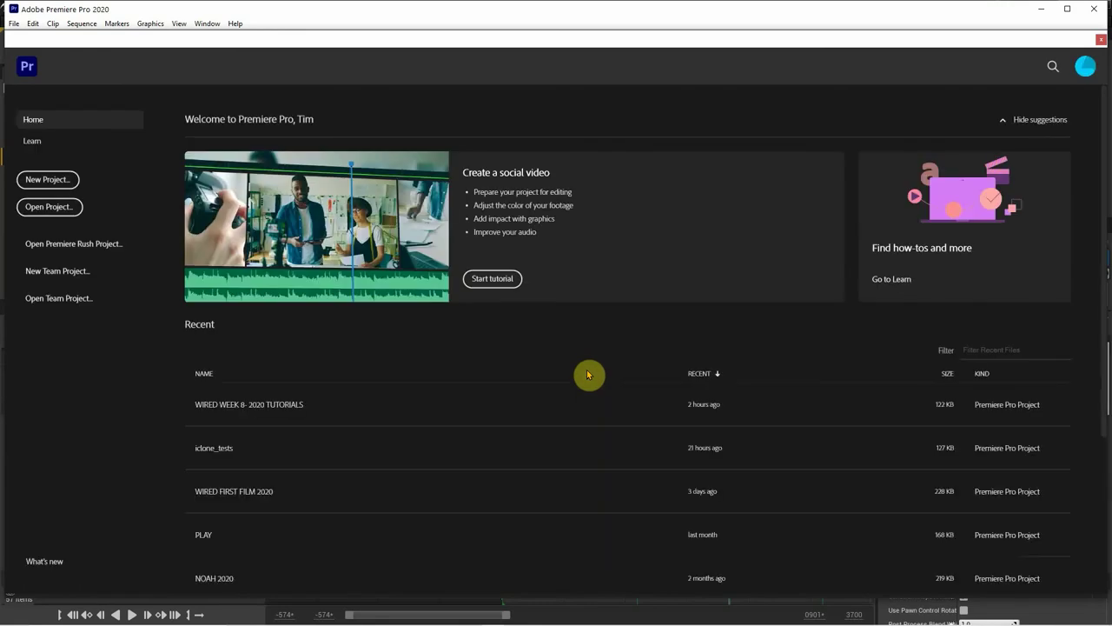
Open the WIRED WEEK 8- 2020 TUTORIALS project and show its Project panel
{"action": "left_click", "coordinate": [288, 404]}
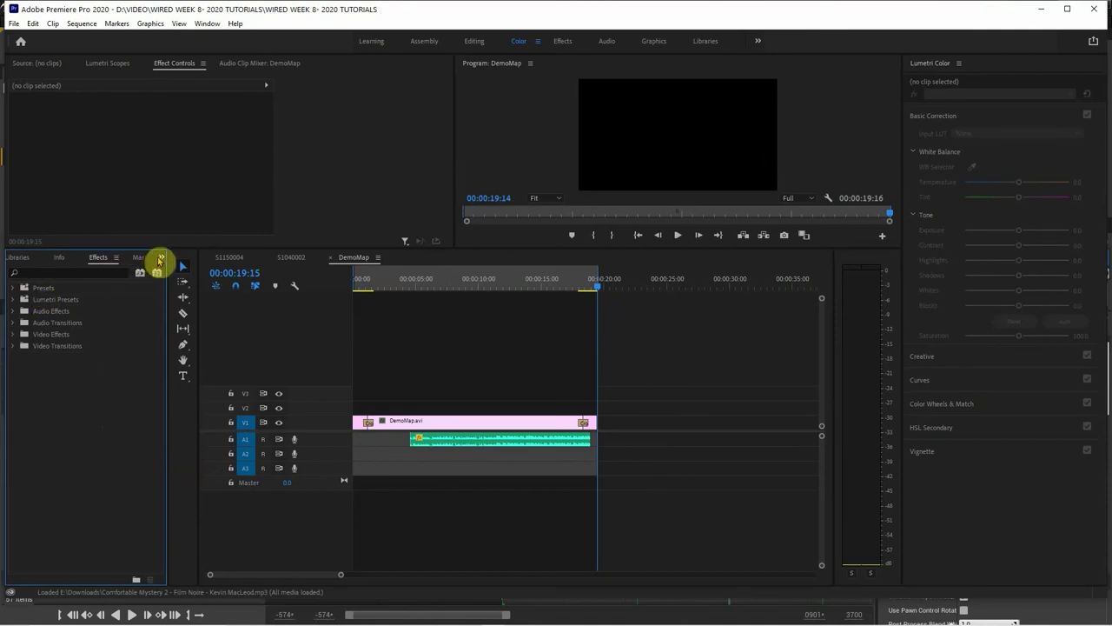
{"action": "left_click", "coordinate": [159, 262]}
{"action": "left_click", "coordinate": [170, 269]}
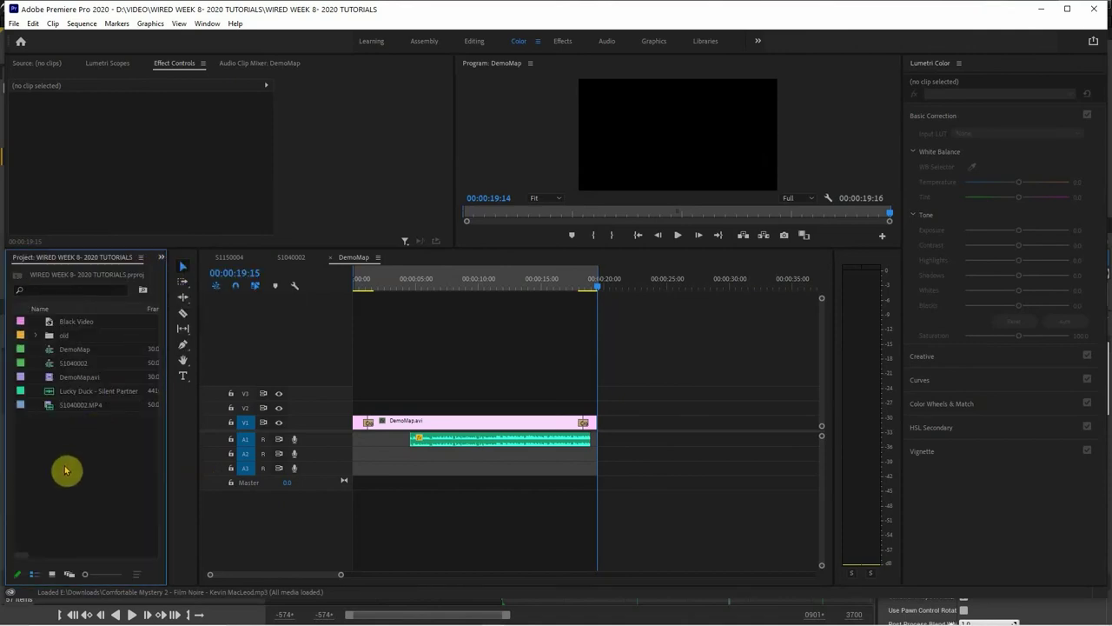
{"action": "right_click", "coordinate": [65, 470]}
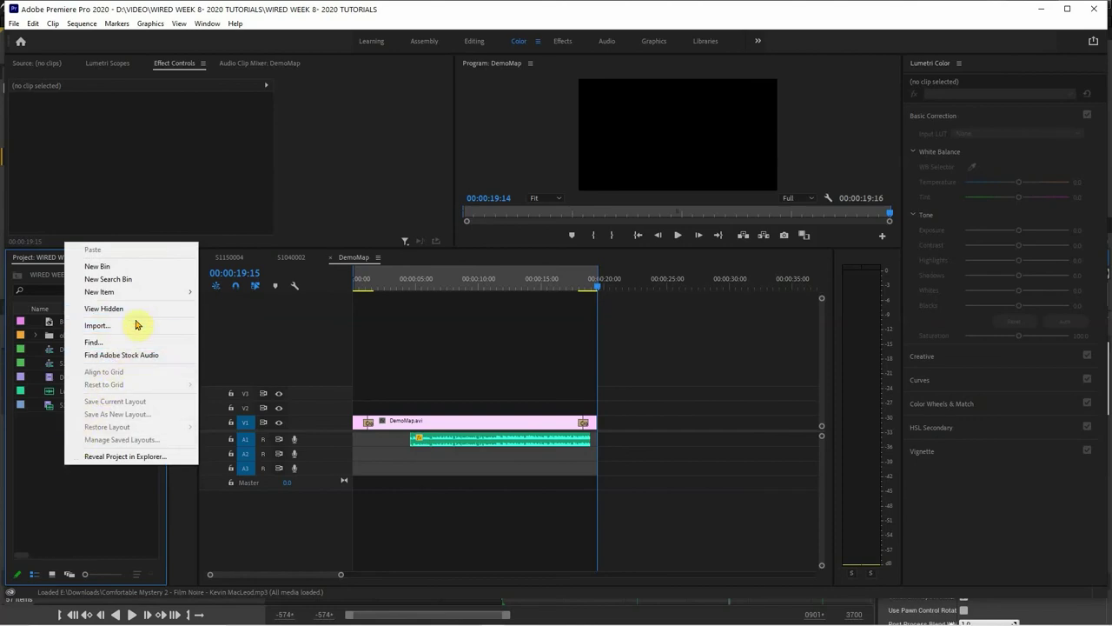
Import DemoMap from D:\UNREAL\ICLONE\dance6\Saved\VideoCaptures into the project bin
{"action": "left_click", "coordinate": [135, 325]}
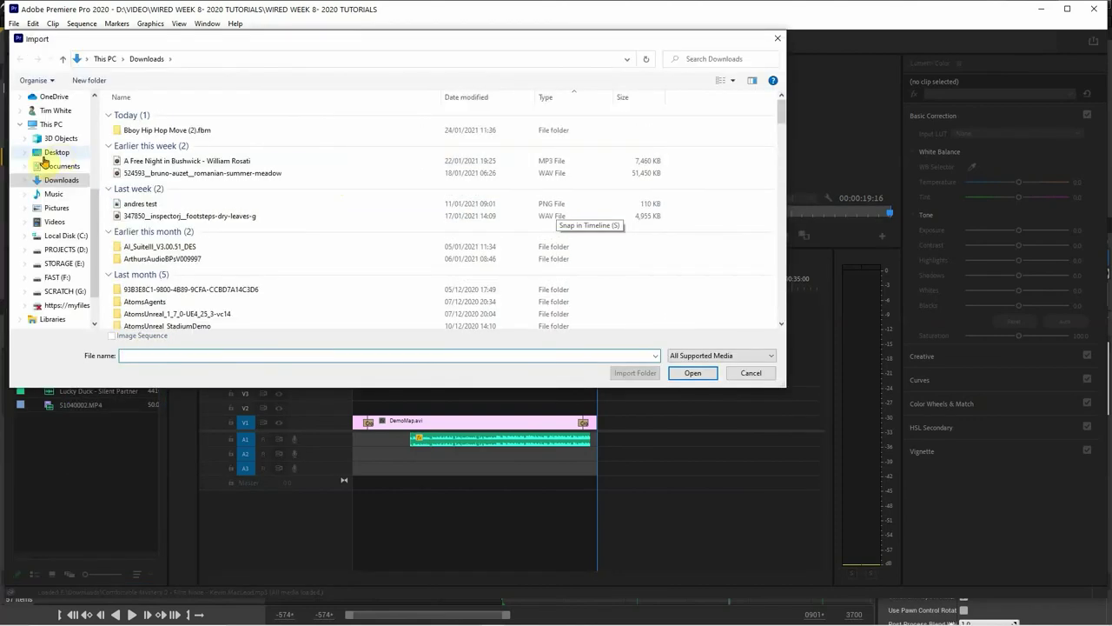
{"action": "left_click", "coordinate": [67, 249]}
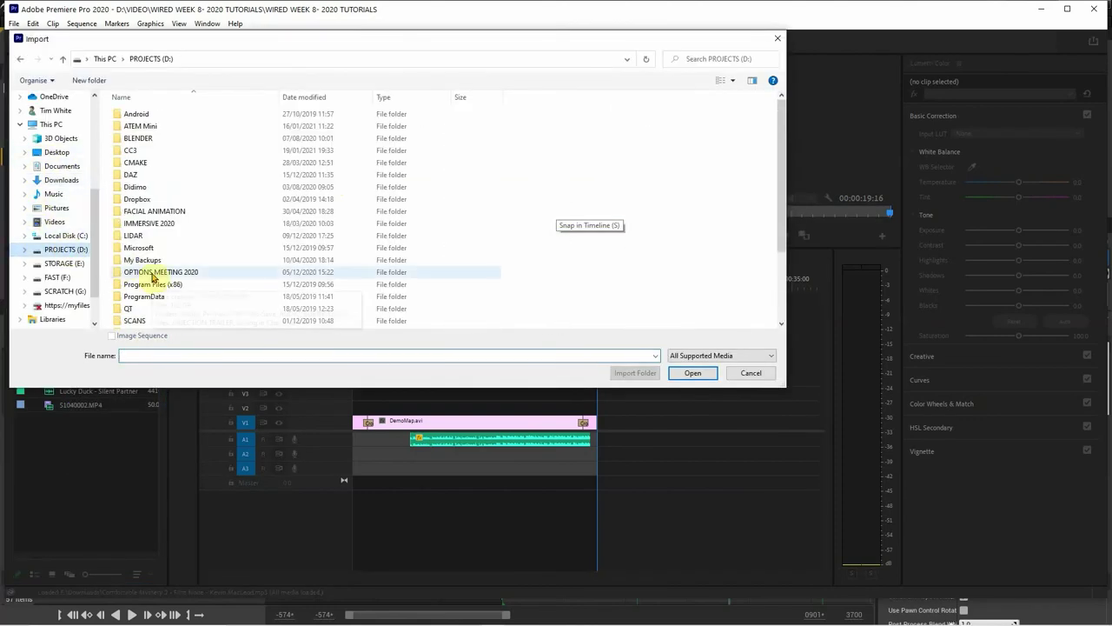
{"action": "scroll", "coordinate": [174, 292], "scroll_direction": "down", "scroll_amount": 2}
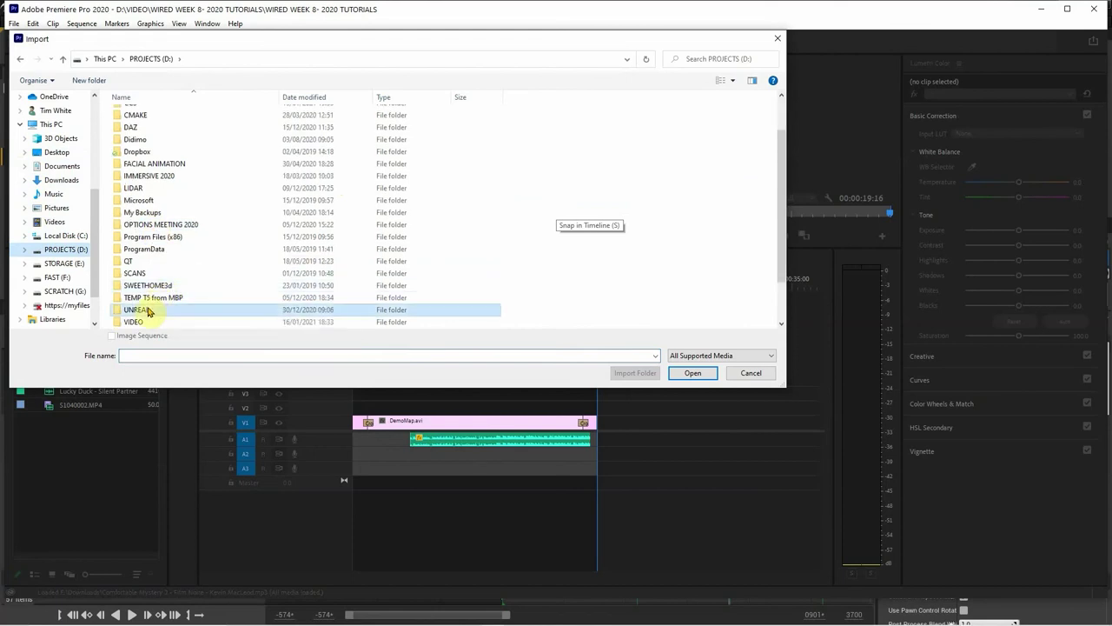
{"action": "double_click", "coordinate": [149, 309]}
{"action": "scroll", "coordinate": [155, 296], "scroll_direction": "down", "scroll_amount": 2}
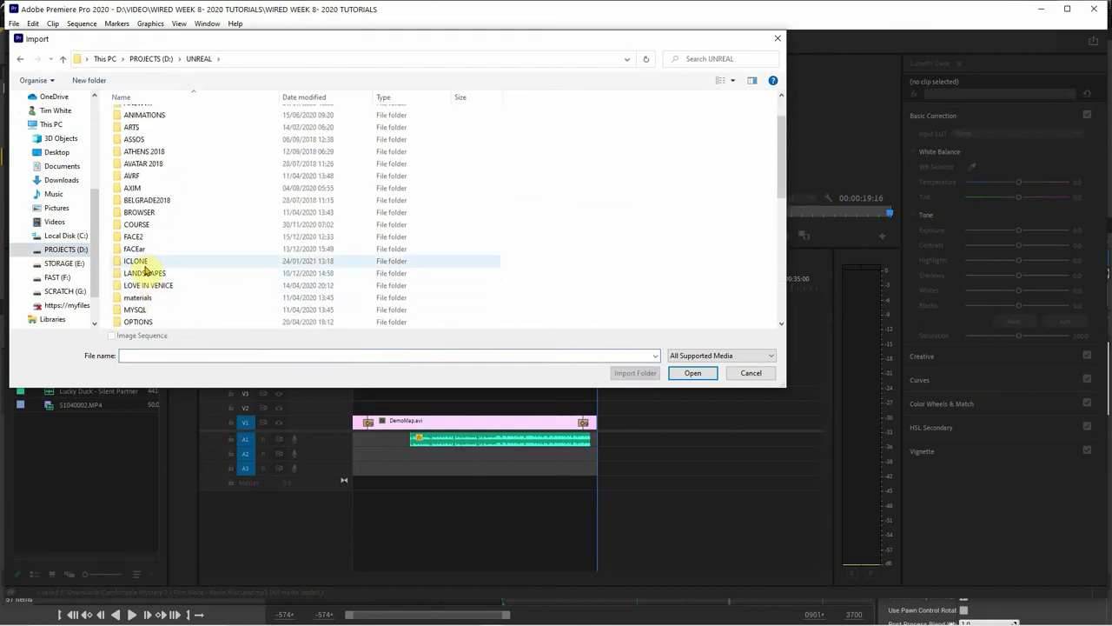
{"action": "double_click", "coordinate": [144, 261]}
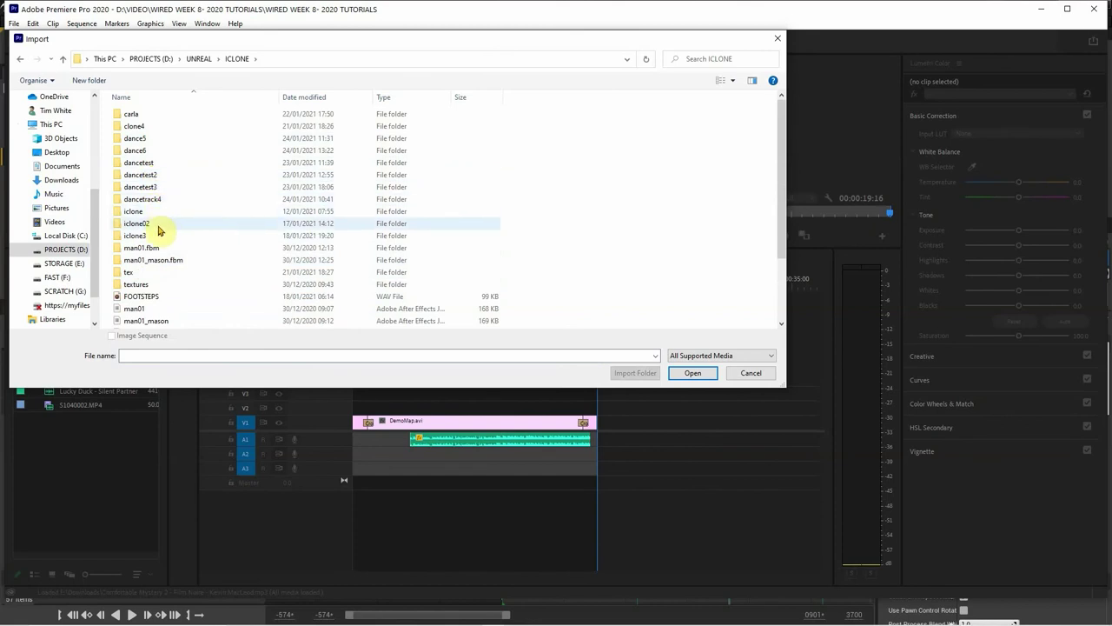
{"action": "double_click", "coordinate": [140, 150]}
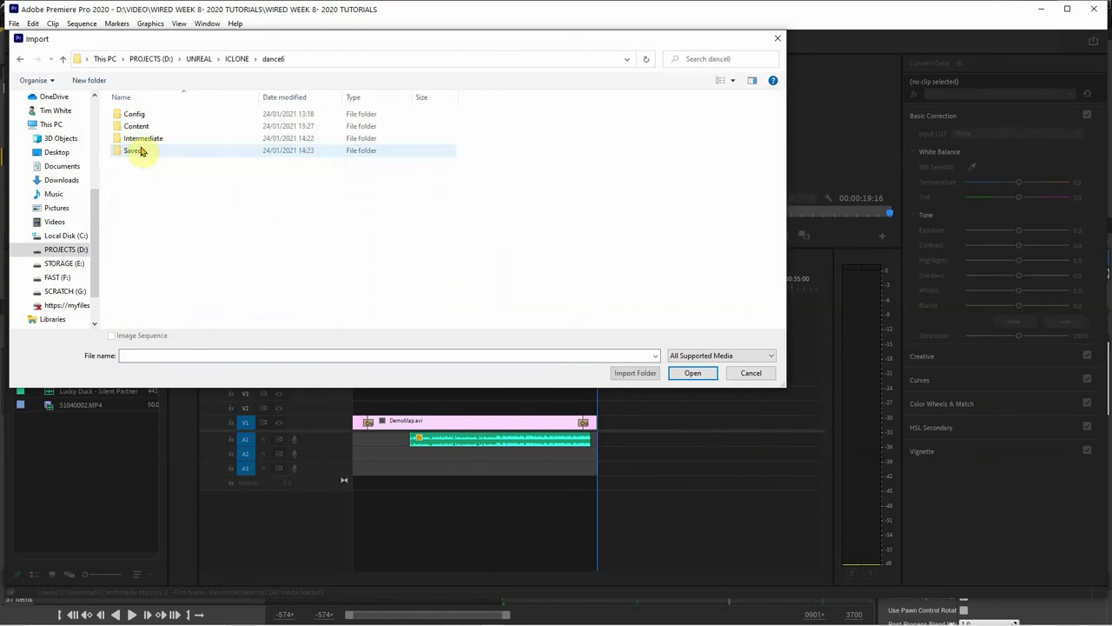
{"action": "double_click", "coordinate": [139, 150]}
{"action": "double_click", "coordinate": [137, 150]}
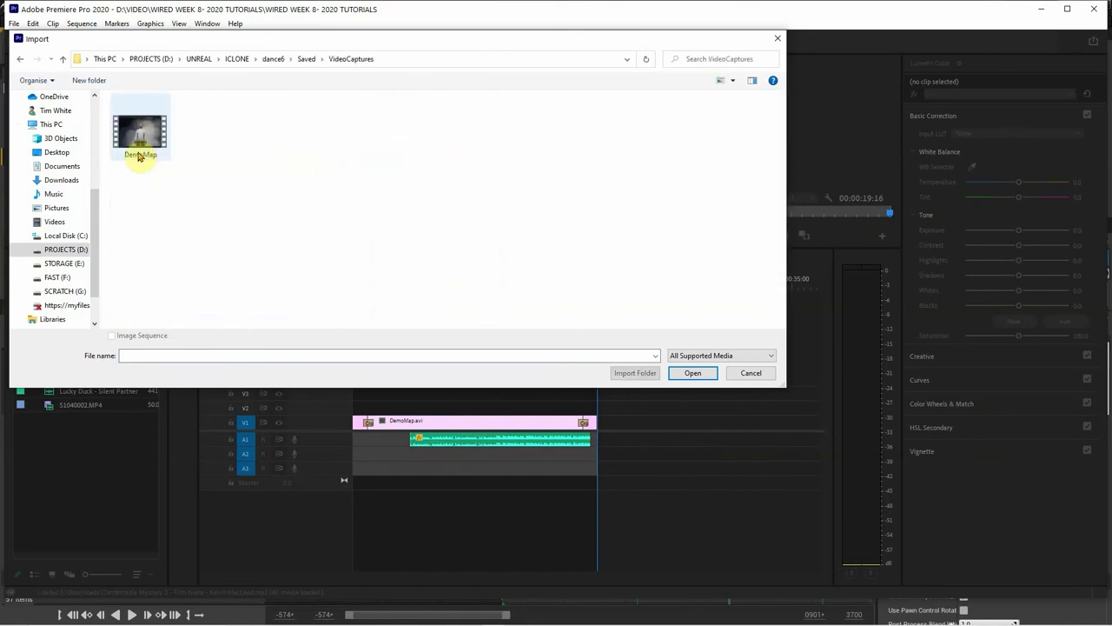
{"action": "left_click", "coordinate": [140, 139]}
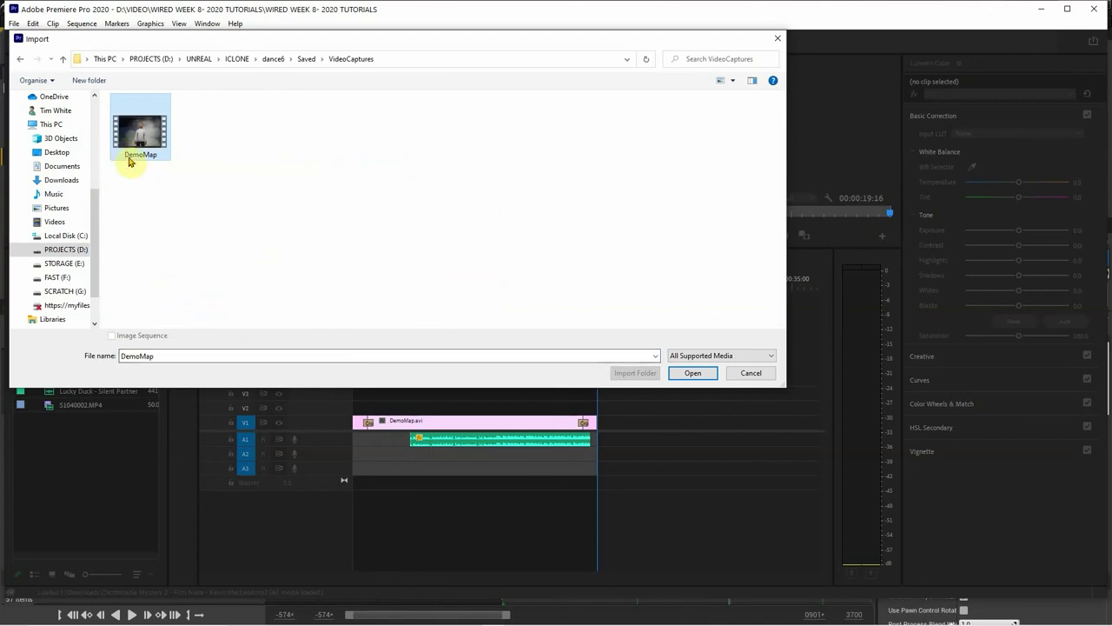
{"action": "left_click", "coordinate": [693, 375]}
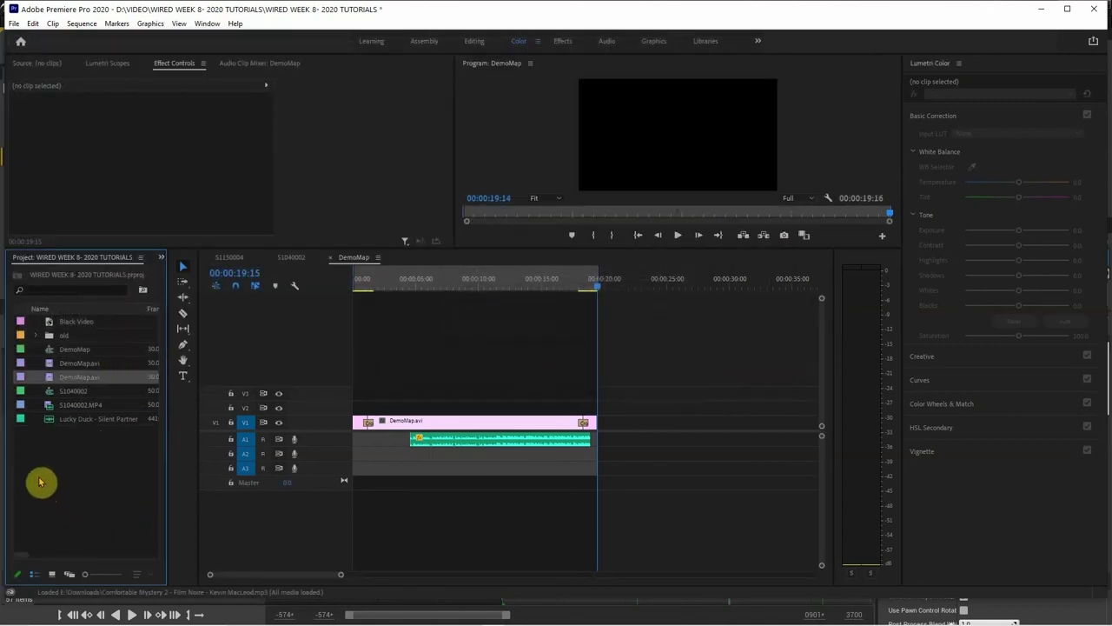
Create a new sequence from DemoMap.avi and zoom the timeline to fit
{"action": "right_click", "coordinate": [50, 379]}
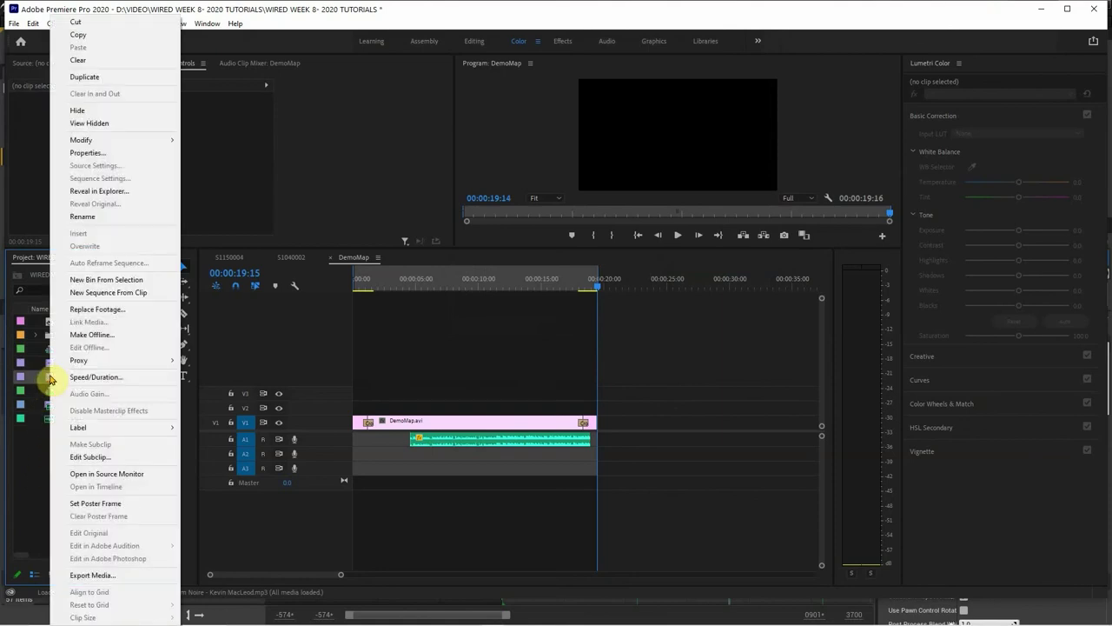
{"action": "left_click", "coordinate": [105, 296]}
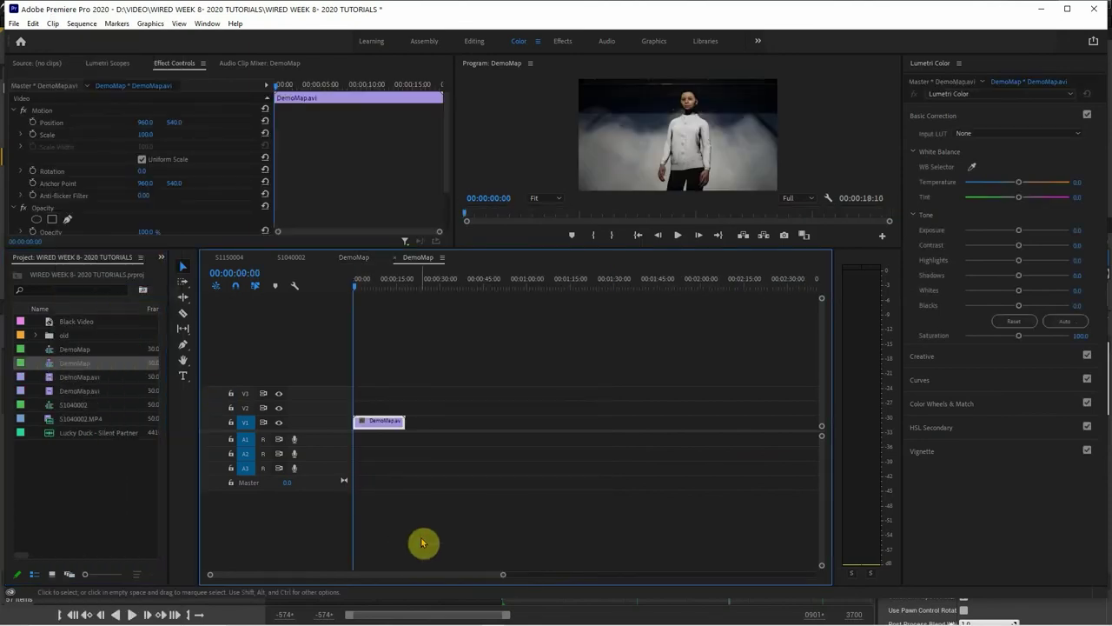
{"action": "key", "text": "backslash"}
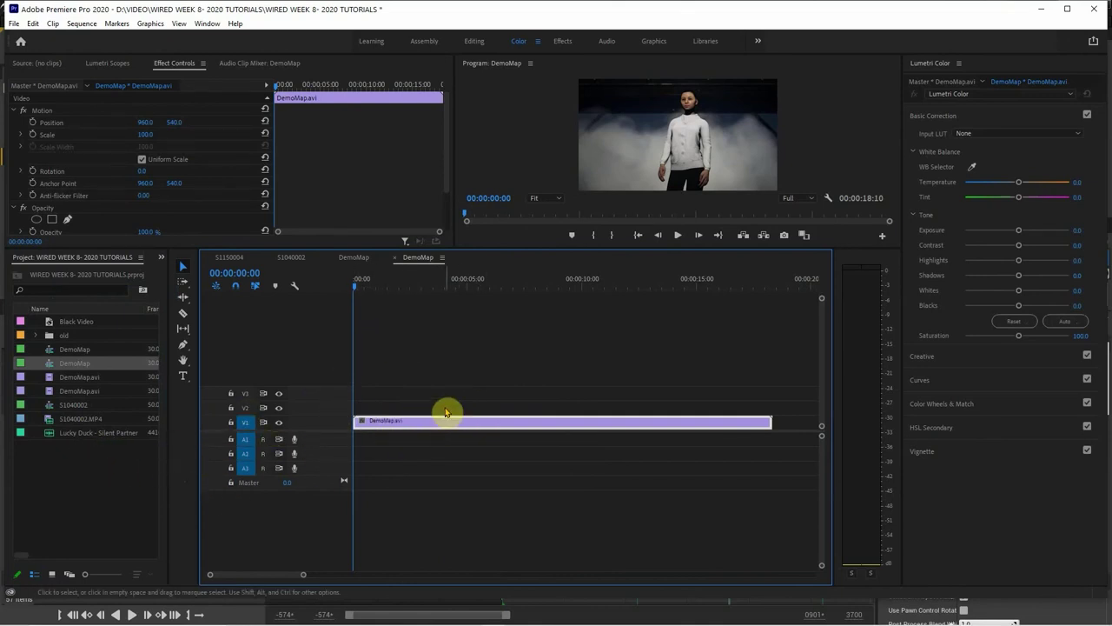
{"action": "left_click", "coordinate": [78, 435]}
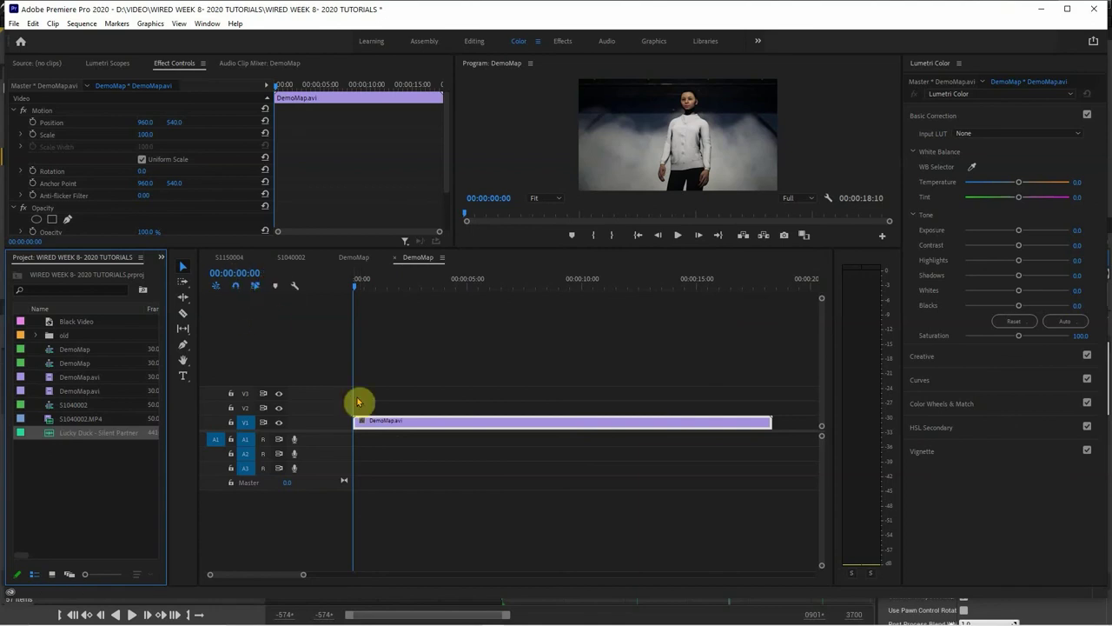
Place the Lucky Duck music on A1 starting at frame 100
{"action": "right_click", "coordinate": [228, 274]}
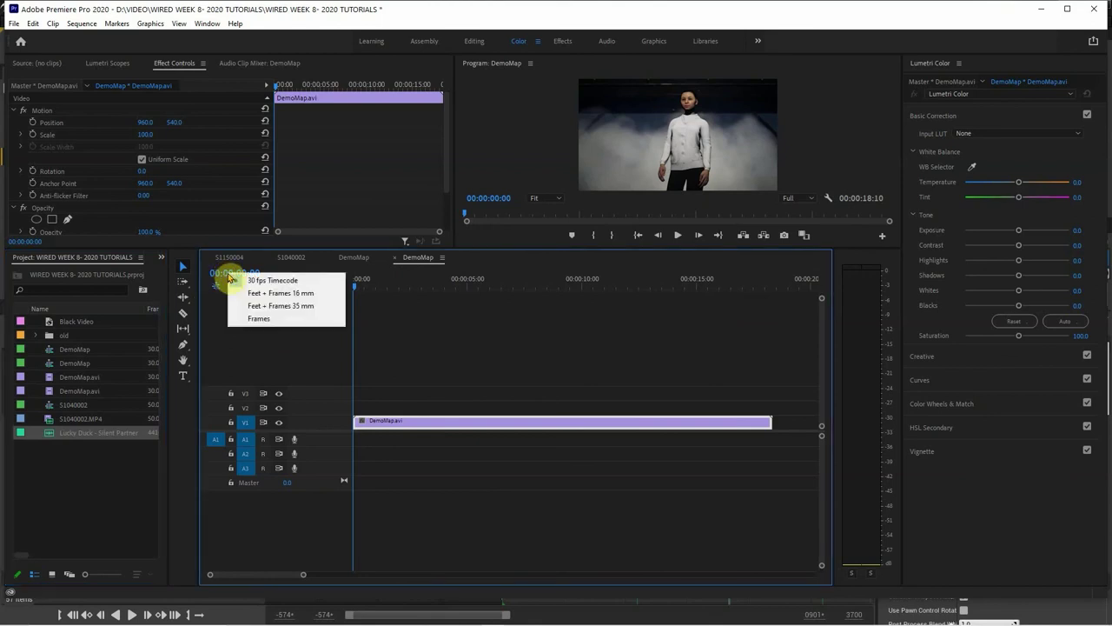
{"action": "left_click", "coordinate": [261, 318]}
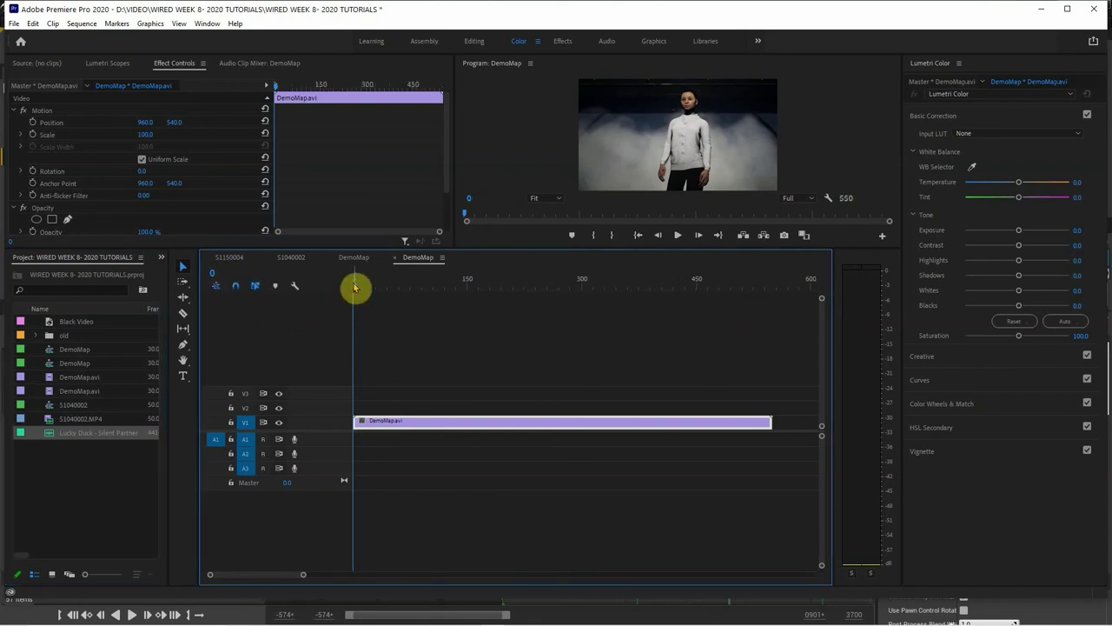
{"action": "left_click", "coordinate": [213, 272]}
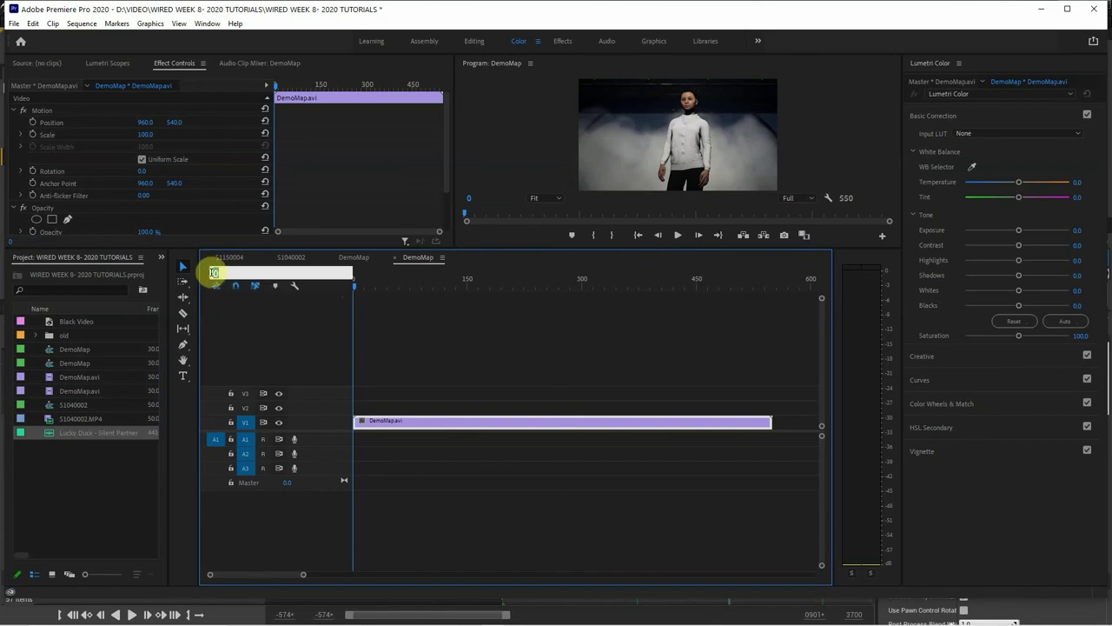
{"action": "type", "text": "100"}
{"action": "key", "text": "Return"}
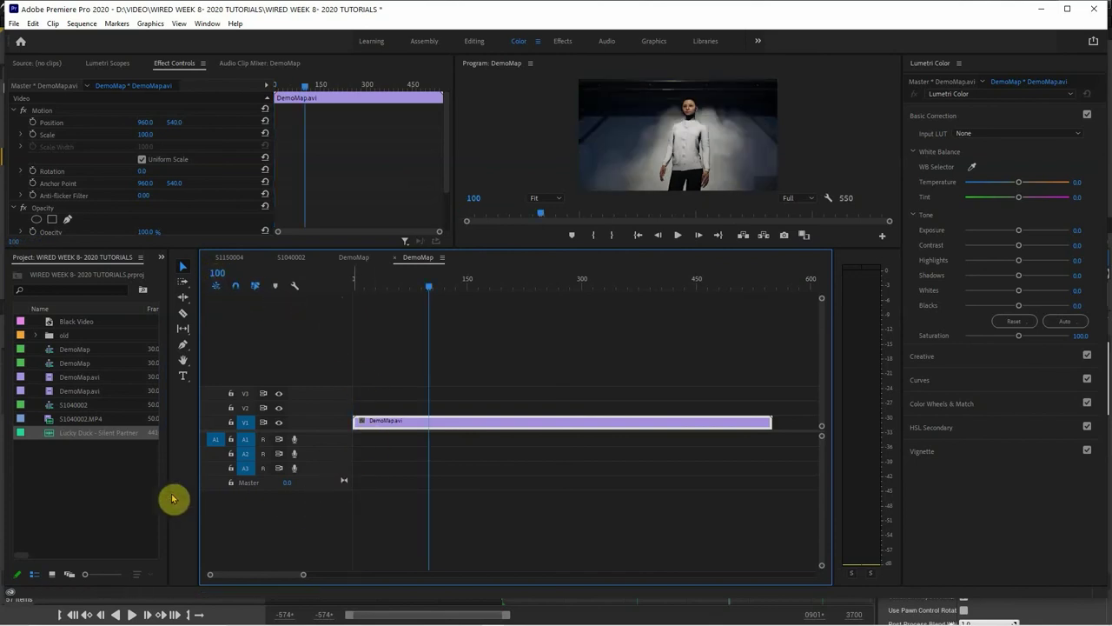
{"action": "left_click_drag", "start_coordinate": [48, 435], "coordinate": [433, 439]}
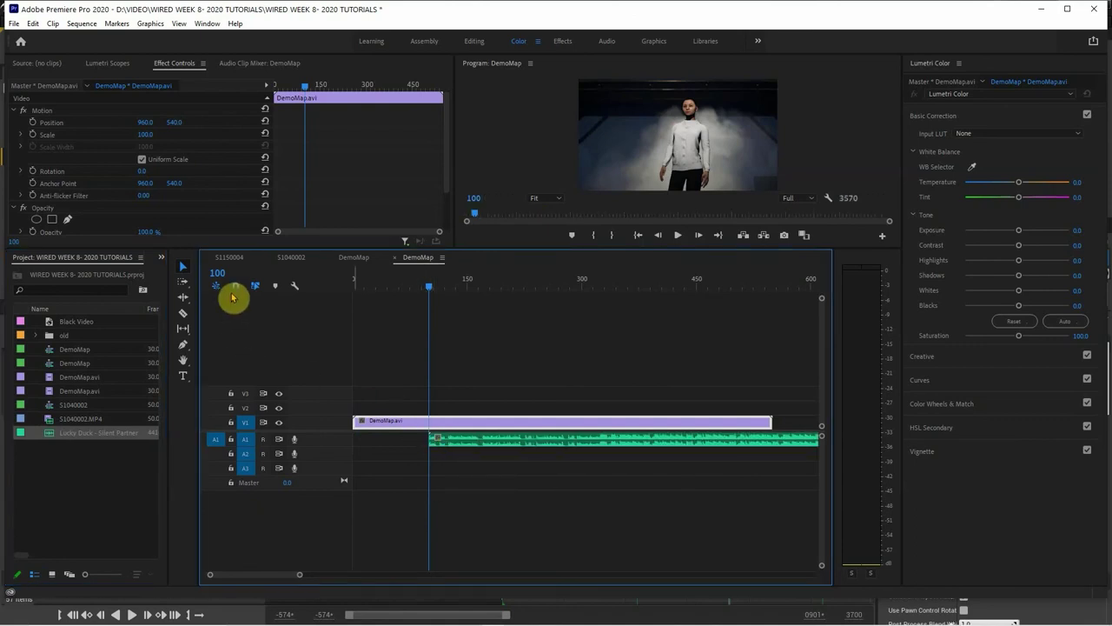
Switch the time display back to timecode and trim the music to end with the video
{"action": "right_click", "coordinate": [220, 273]}
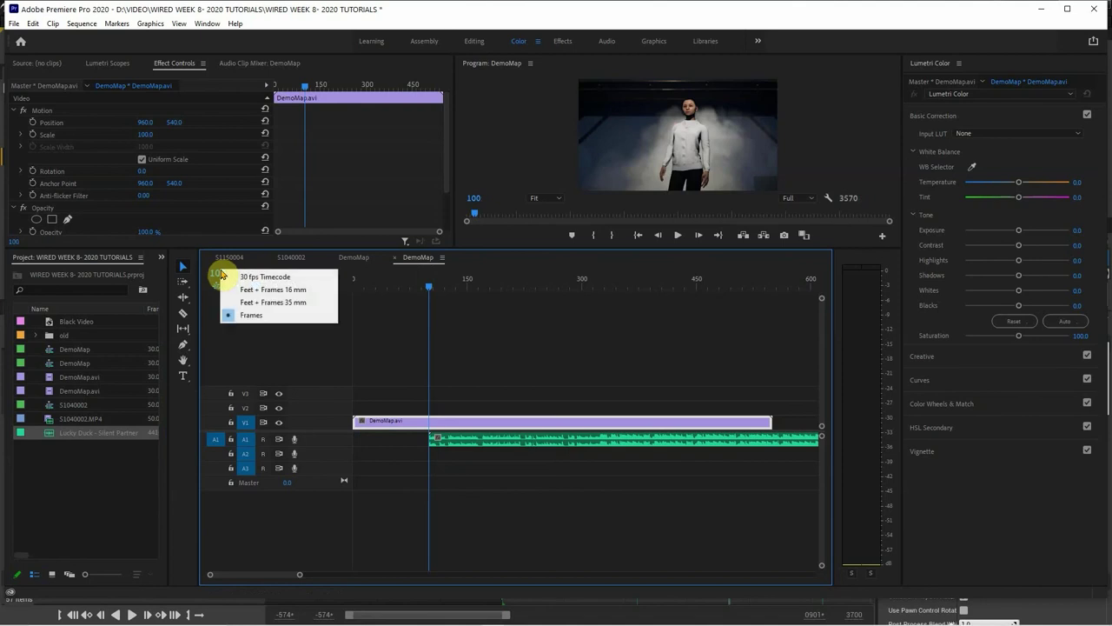
{"action": "left_click", "coordinate": [241, 276]}
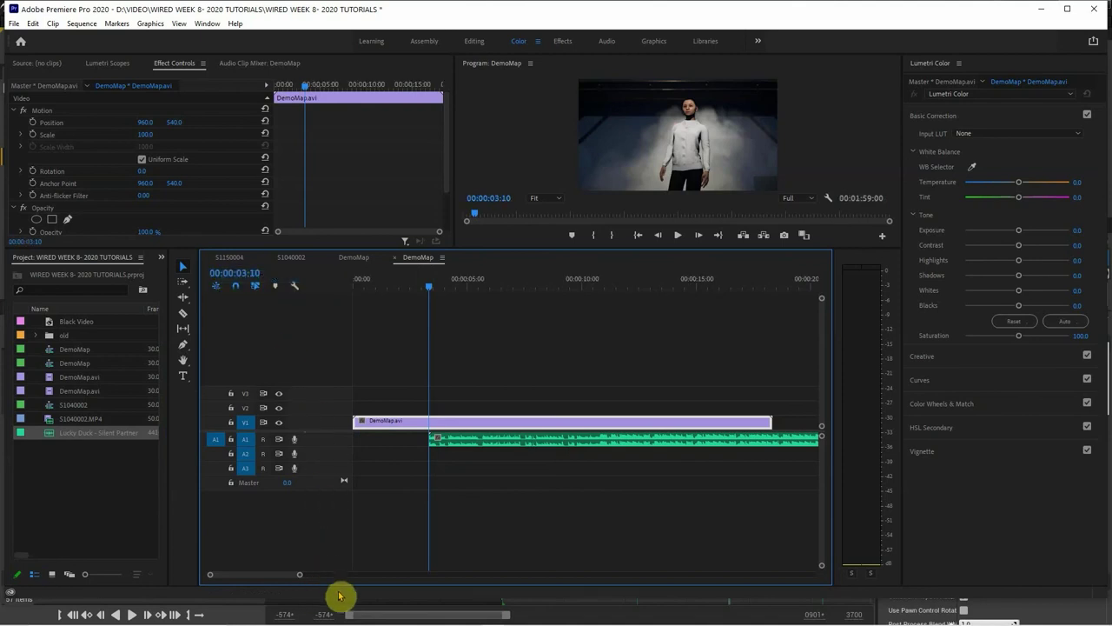
{"action": "left_click_drag", "start_coordinate": [410, 395], "coordinate": [513, 439]}
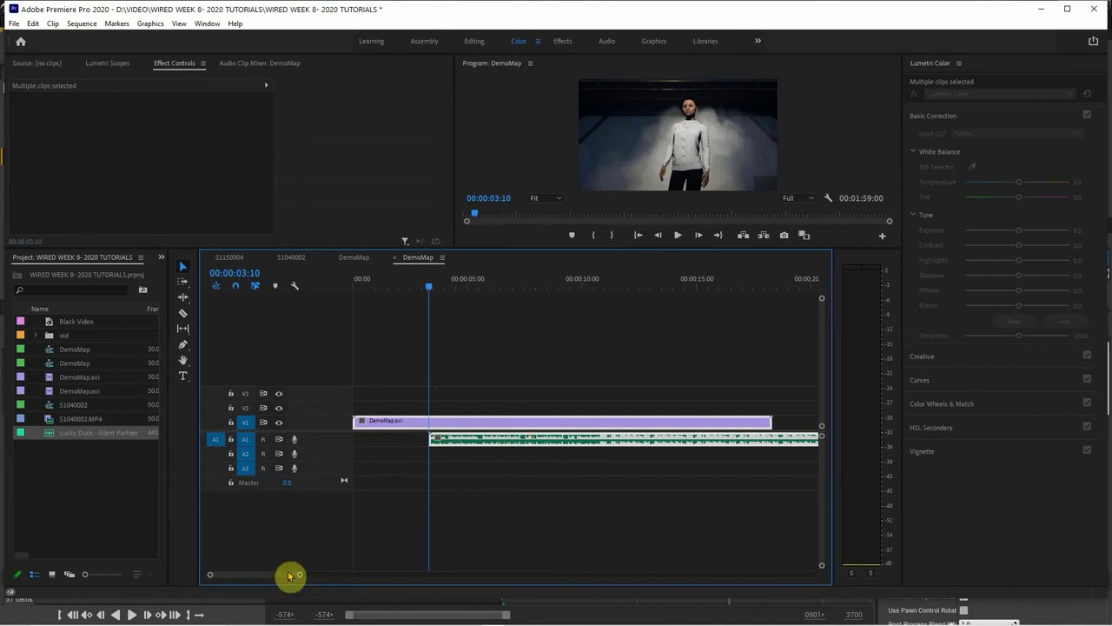
{"action": "left_click", "coordinate": [454, 487]}
{"action": "left_click_drag", "start_coordinate": [298, 575], "coordinate": [499, 558]}
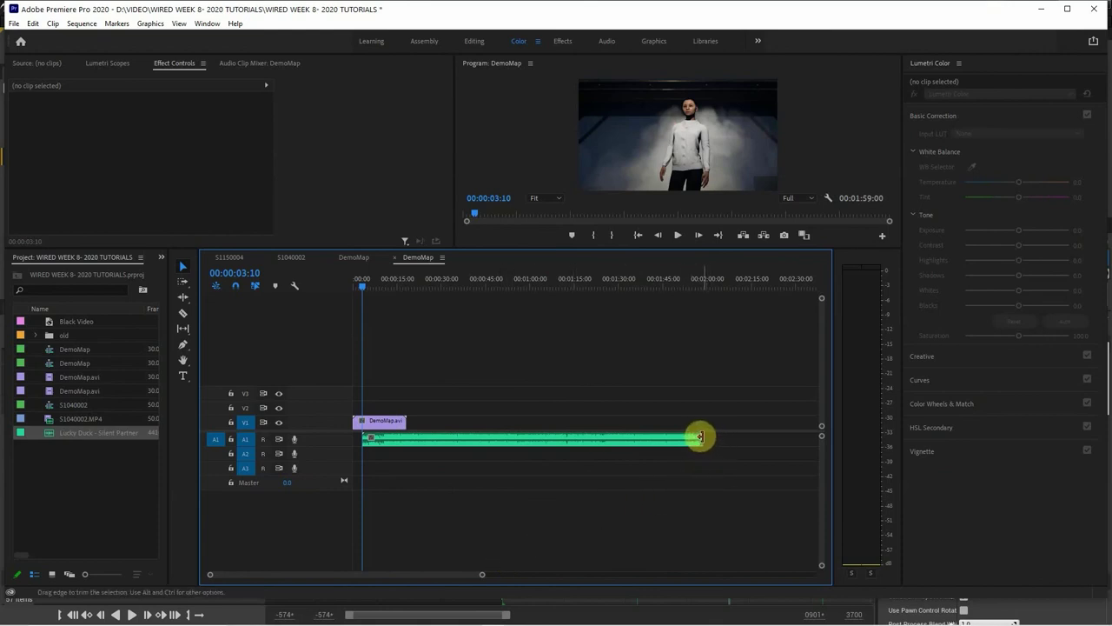
{"action": "left_click_drag", "start_coordinate": [700, 437], "coordinate": [403, 435]}
{"action": "key", "text": "backslash"}
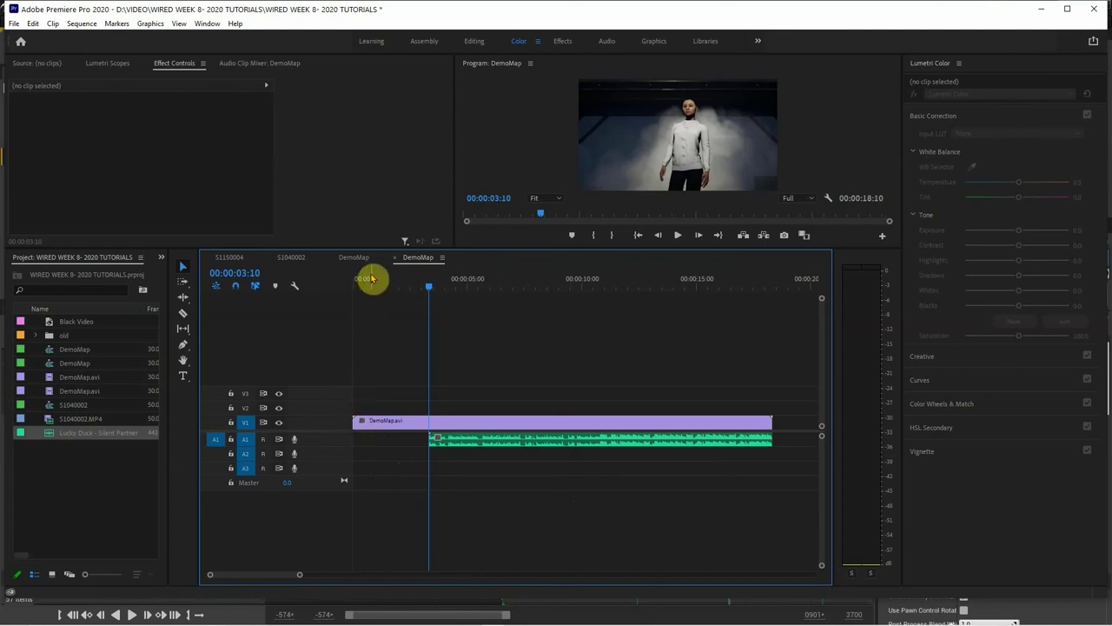
{"action": "left_click_drag", "start_coordinate": [361, 289], "coordinate": [355, 290]}
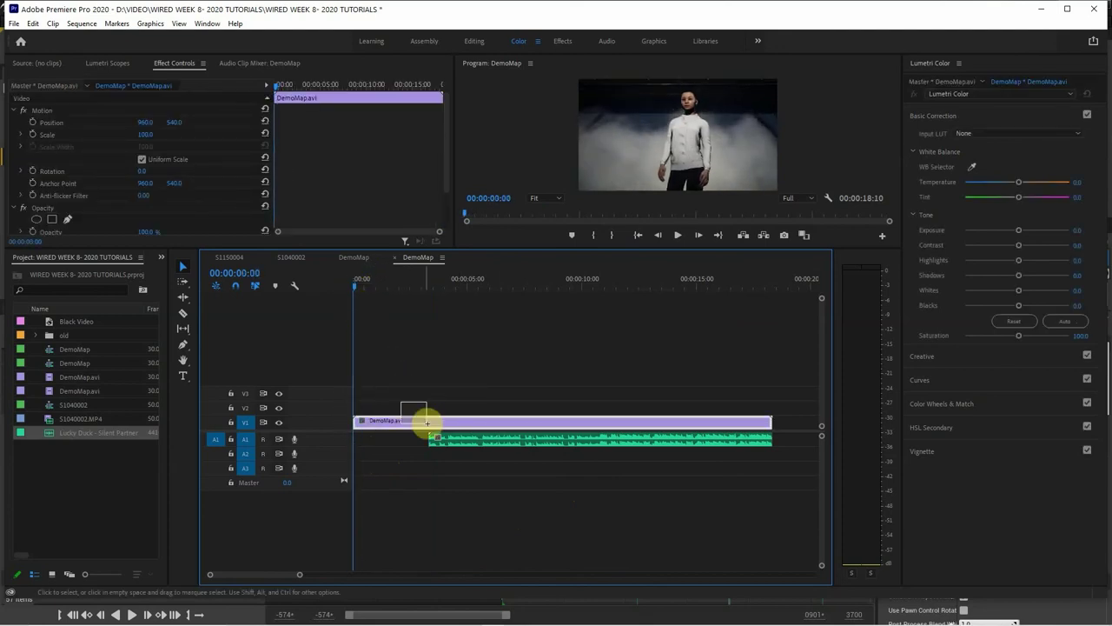
Shift both clips later and put a shortened Black Video clip at the sequence start
{"action": "left_click_drag", "start_coordinate": [427, 423], "coordinate": [479, 464]}
{"action": "left_click_drag", "start_coordinate": [509, 422], "coordinate": [584, 427]}
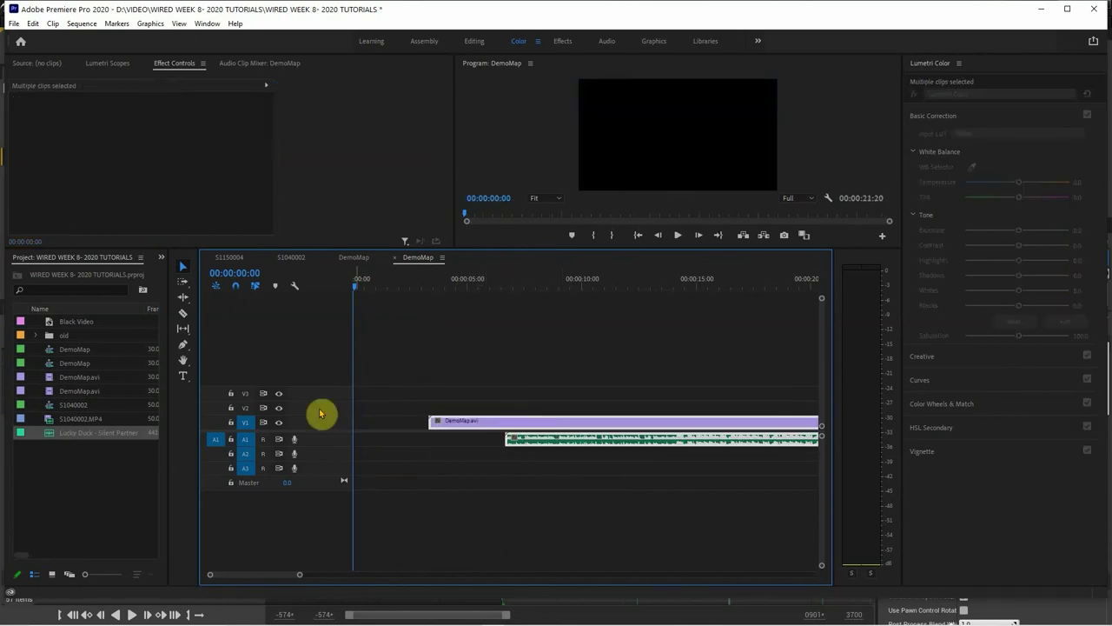
{"action": "left_click", "coordinate": [61, 320]}
{"action": "left_click_drag", "start_coordinate": [56, 324], "coordinate": [339, 410]}
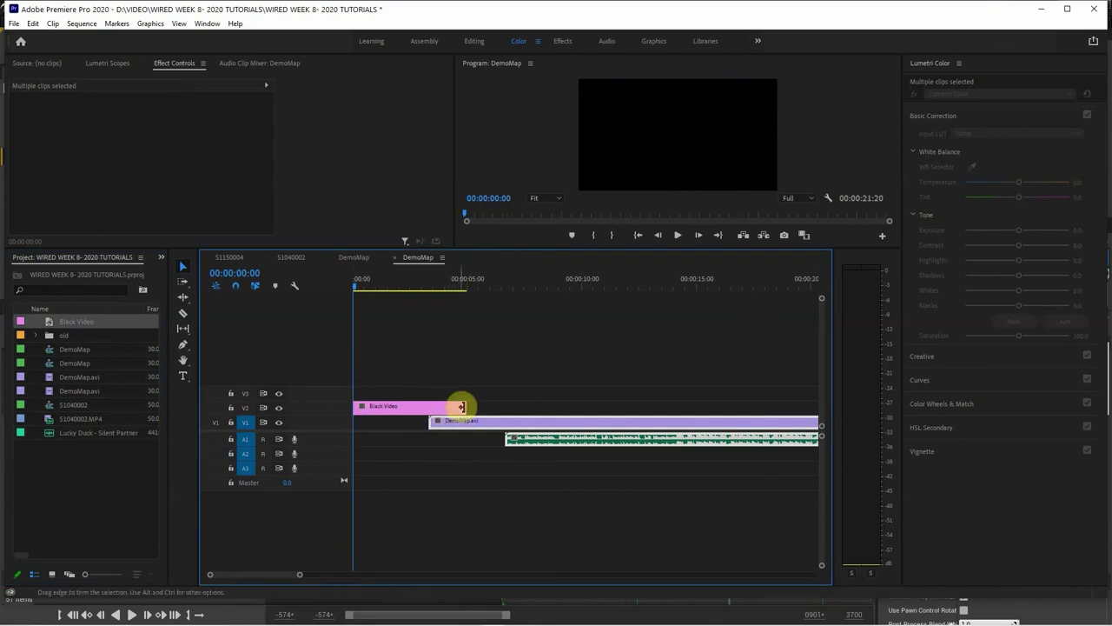
{"action": "left_click_drag", "start_coordinate": [463, 404], "coordinate": [397, 408]}
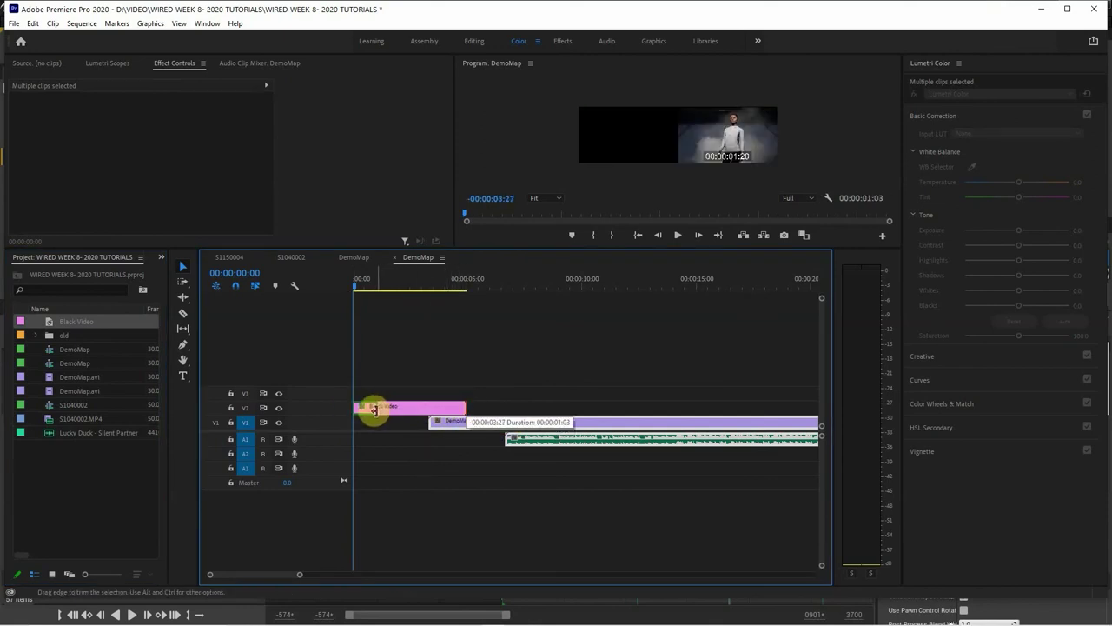
{"action": "left_click_drag", "start_coordinate": [371, 412], "coordinate": [359, 424]}
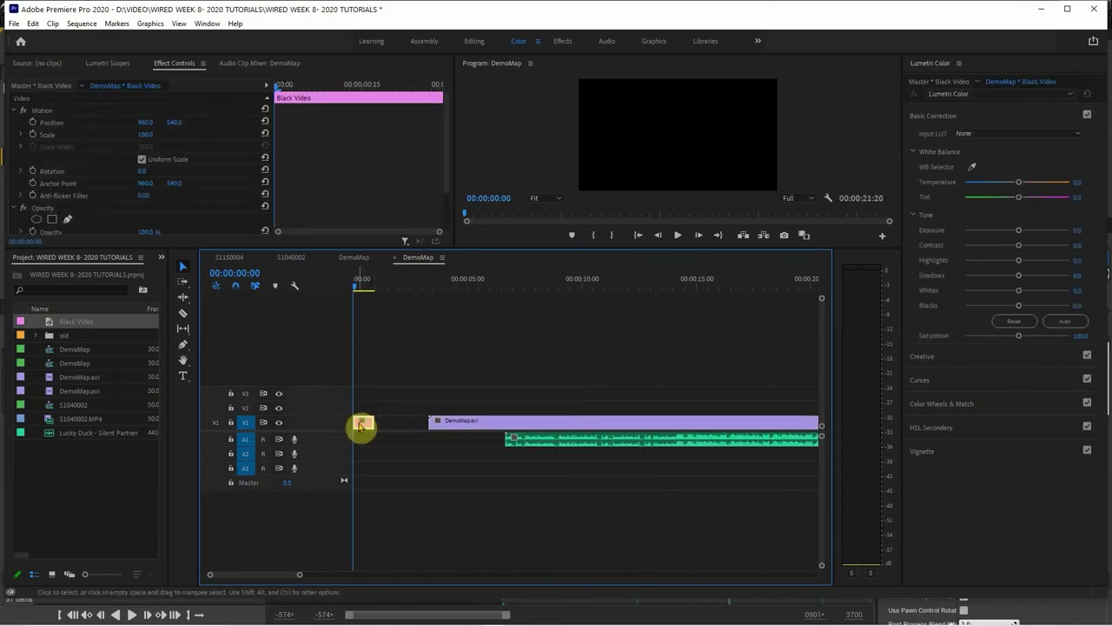
Trim the DemoMap clip's head and slide it against the Black Video
{"action": "left_click_drag", "start_coordinate": [416, 402], "coordinate": [600, 473]}
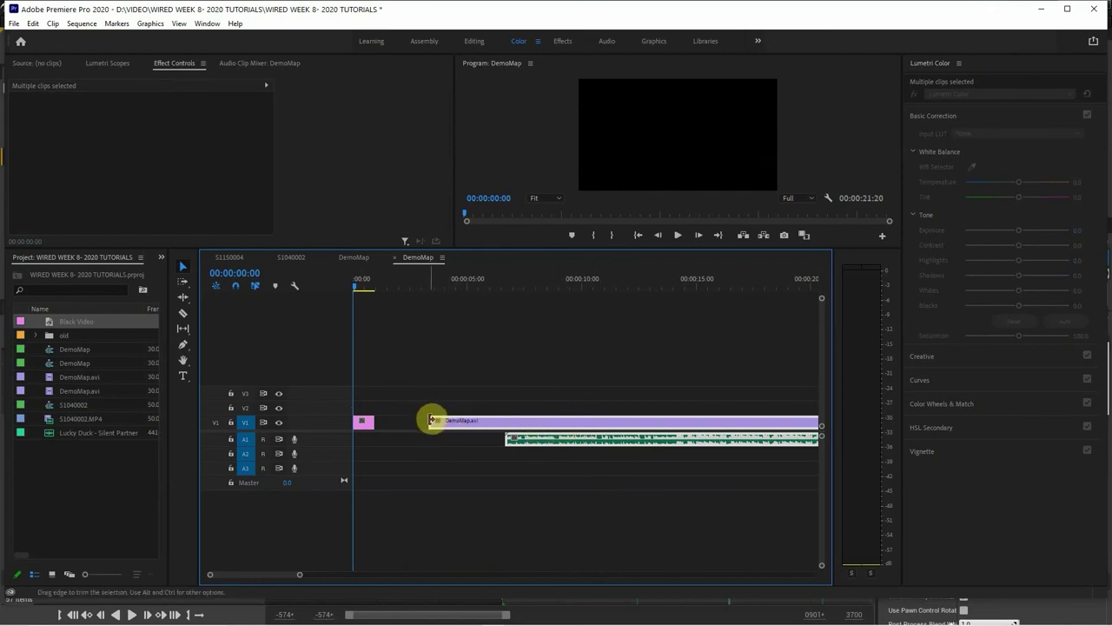
{"action": "left_click_drag", "start_coordinate": [432, 421], "coordinate": [437, 422]}
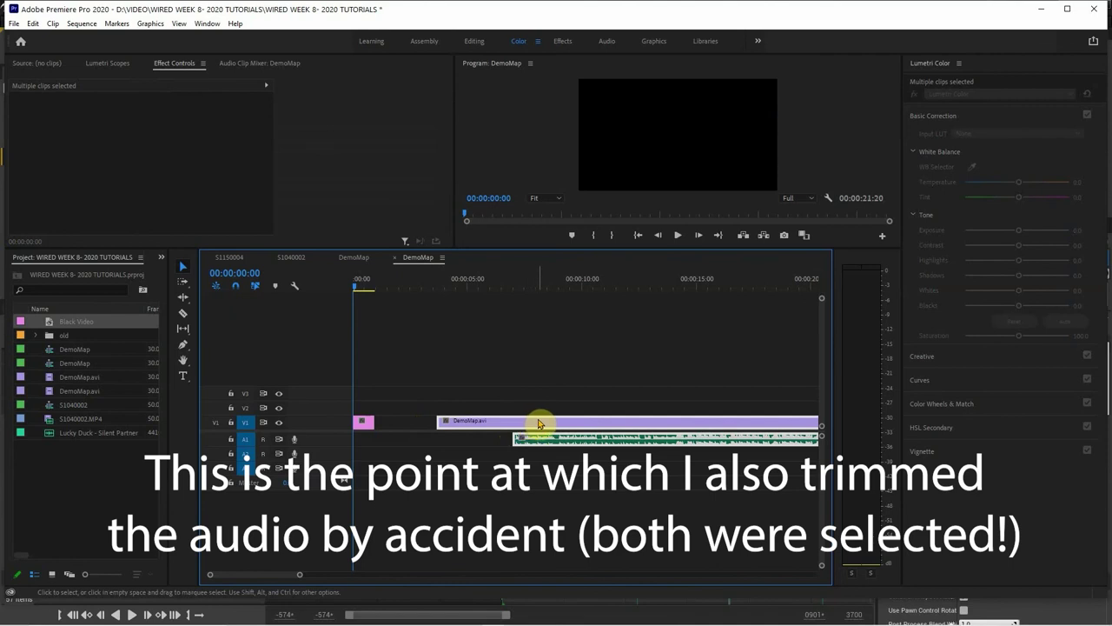
{"action": "left_click_drag", "start_coordinate": [539, 423], "coordinate": [478, 425]}
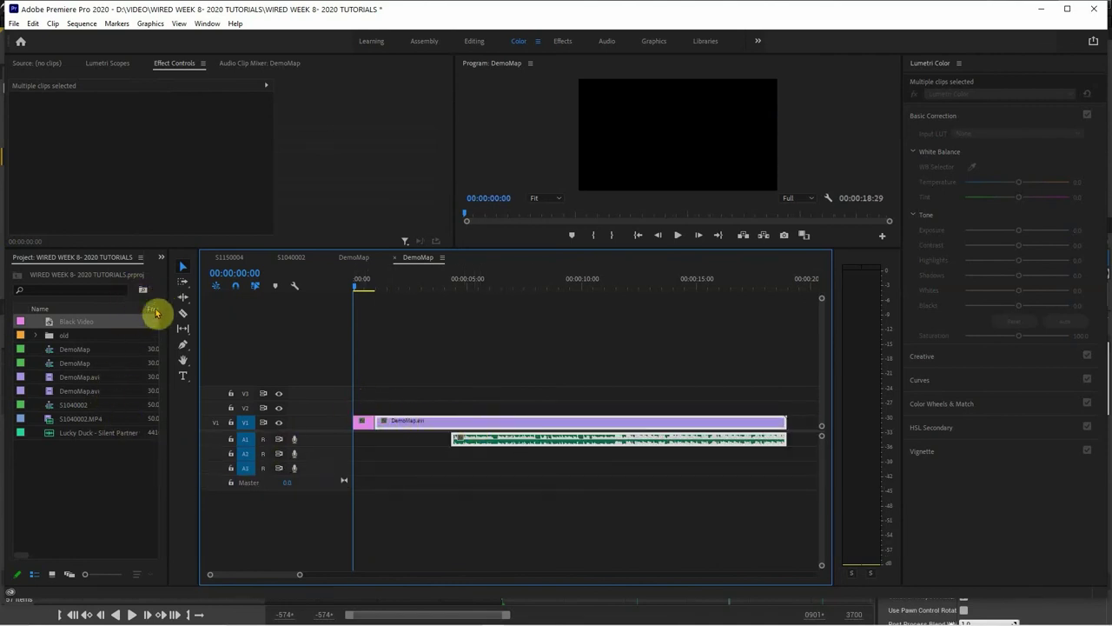
Apply Cross Dissolve at the Black Video/DemoMap edit point and scrub through it to preview
{"action": "left_click", "coordinate": [161, 257]}
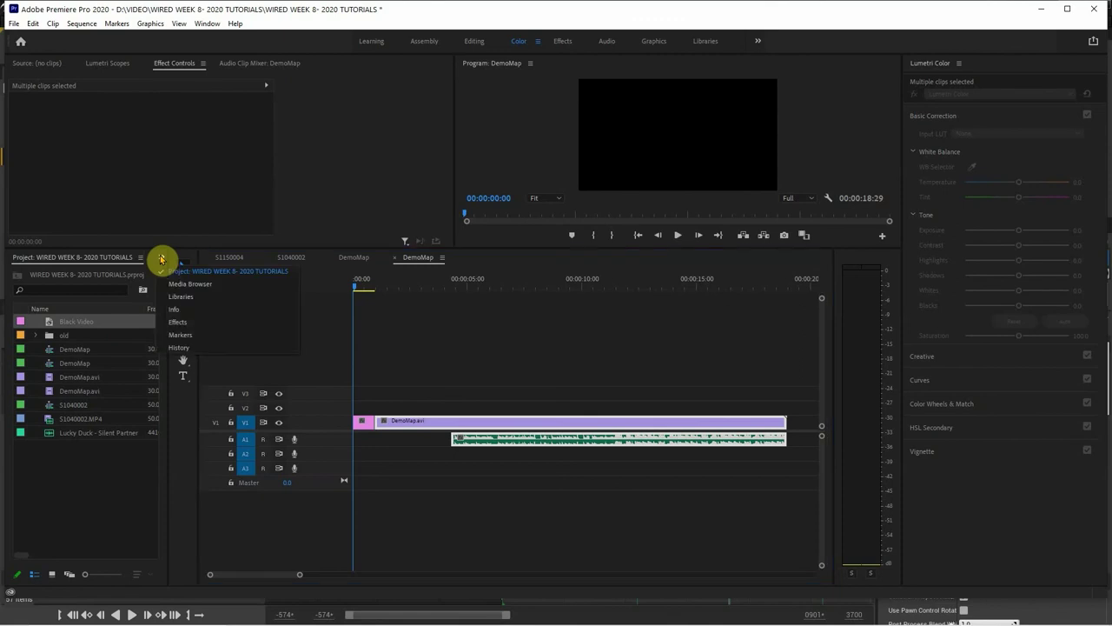
{"action": "left_click", "coordinate": [171, 321]}
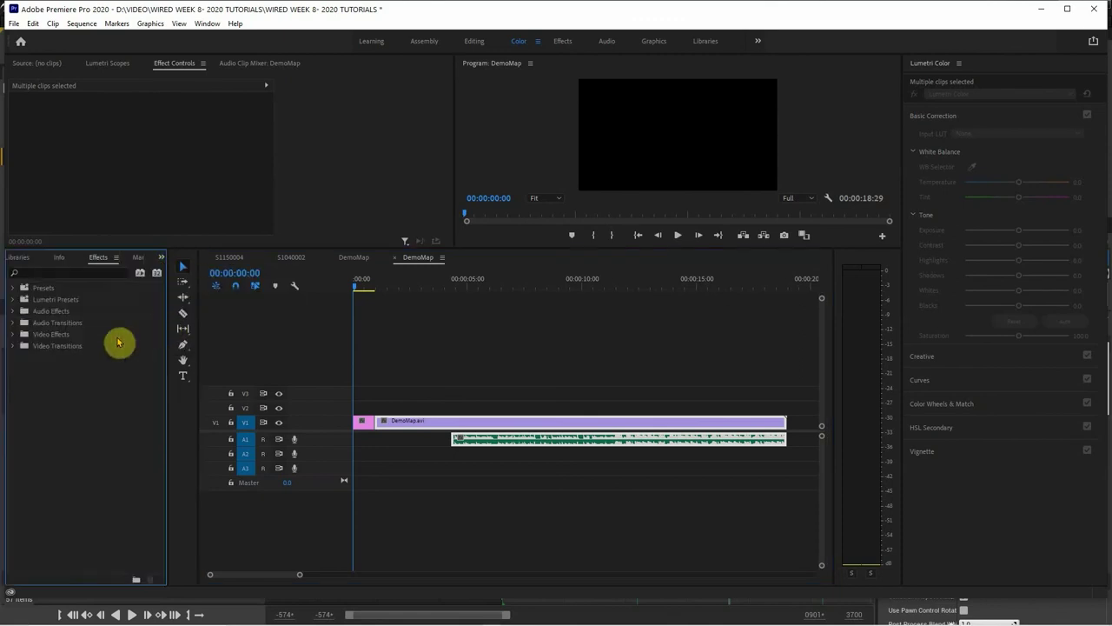
{"action": "left_click", "coordinate": [13, 345]}
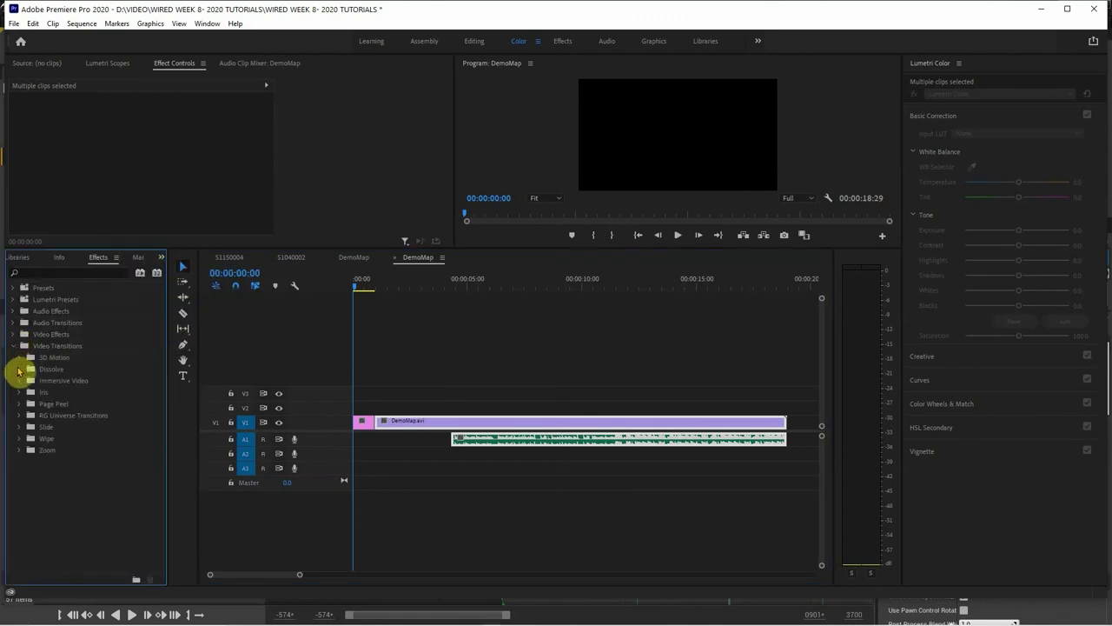
{"action": "left_click", "coordinate": [19, 369]}
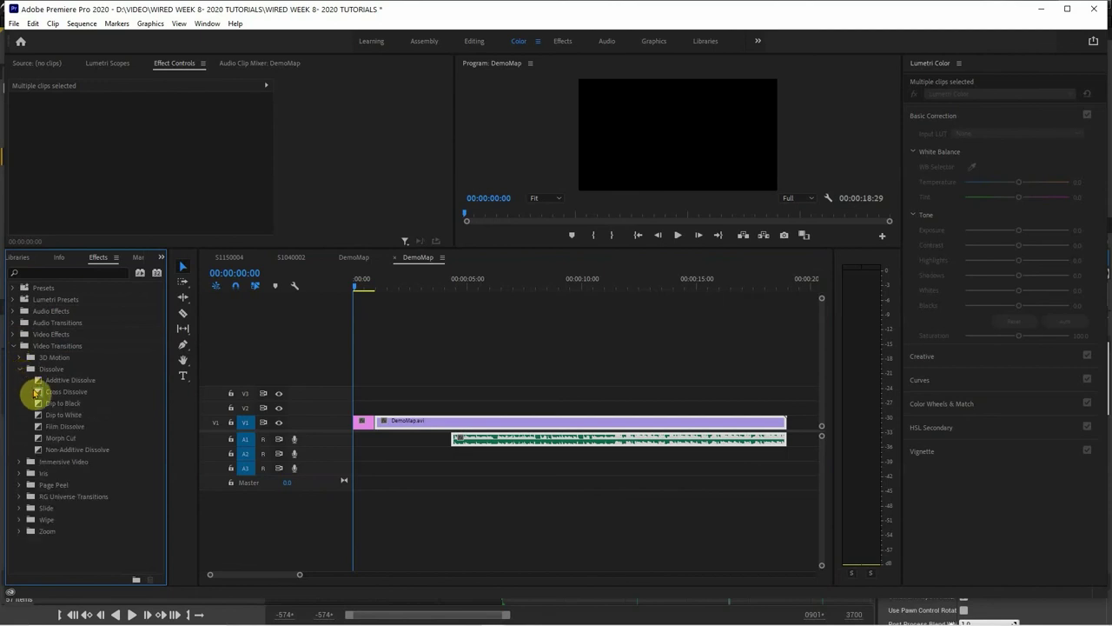
{"action": "left_click_drag", "start_coordinate": [36, 392], "coordinate": [367, 419]}
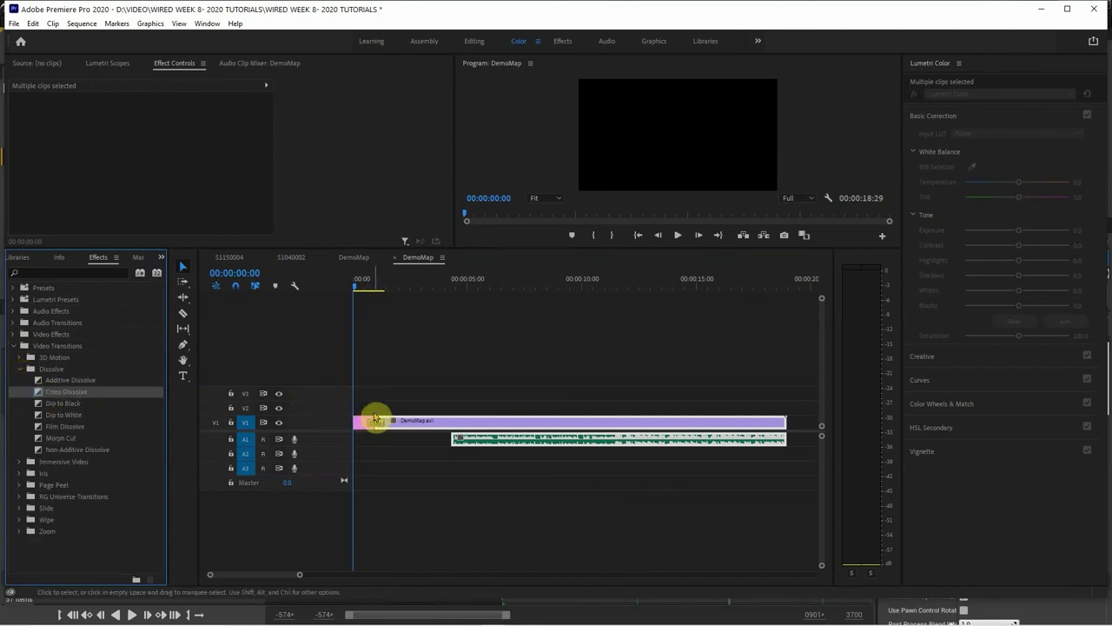
{"action": "left_click", "coordinate": [365, 289]}
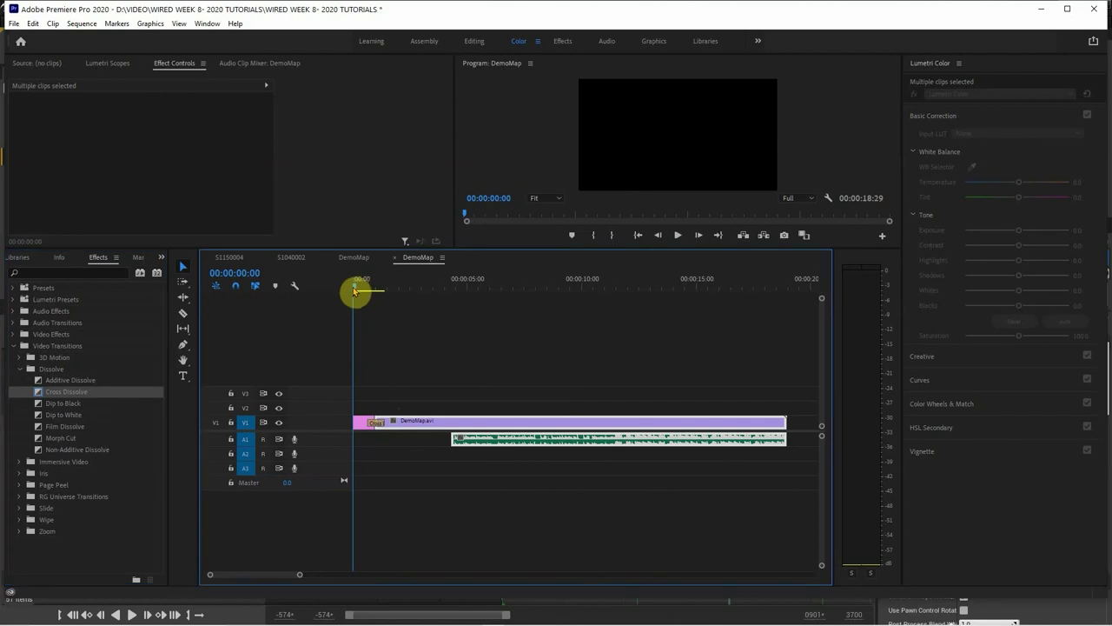
{"action": "left_click_drag", "start_coordinate": [366, 291], "coordinate": [769, 303]}
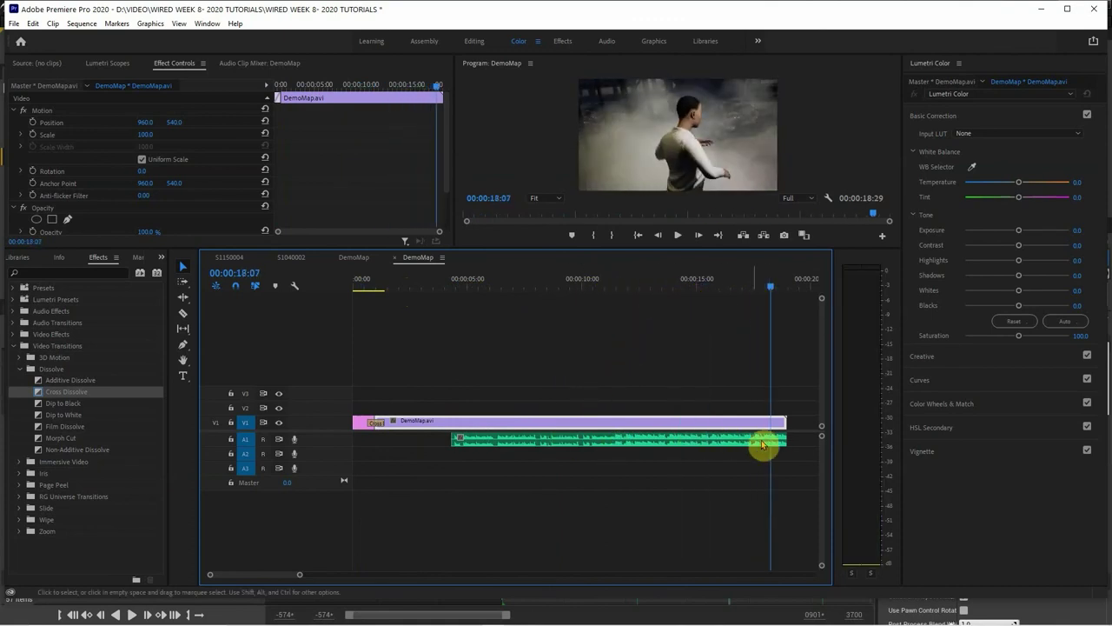
Trim DemoMap.avi's tail to 17:29 to match the music, add a Cross Dissolve, and fit the sequence
{"action": "left_click_drag", "start_coordinate": [782, 421], "coordinate": [774, 422]}
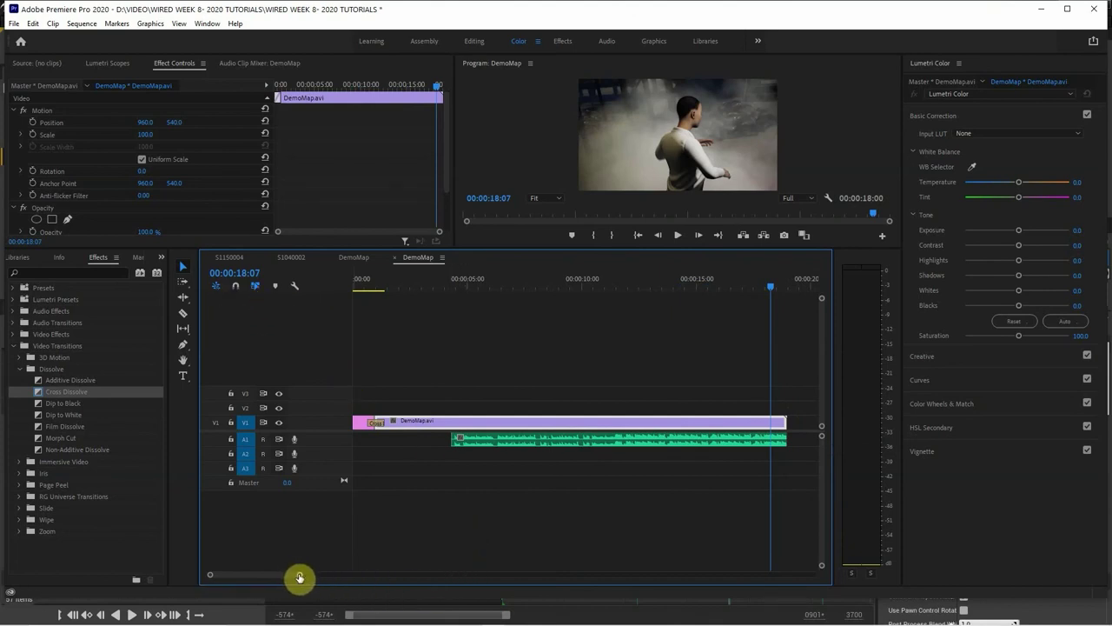
{"action": "left_click_drag", "start_coordinate": [300, 578], "coordinate": [232, 575]}
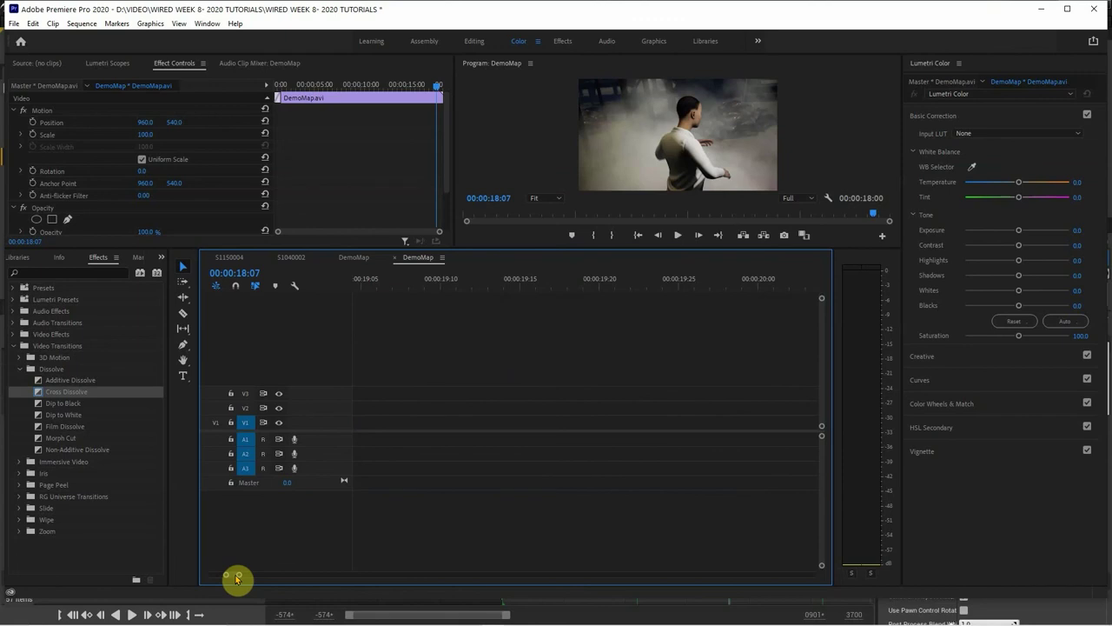
{"action": "left_click_drag", "start_coordinate": [238, 578], "coordinate": [245, 575]}
{"action": "left_click_drag", "start_coordinate": [770, 422], "coordinate": [768, 422]}
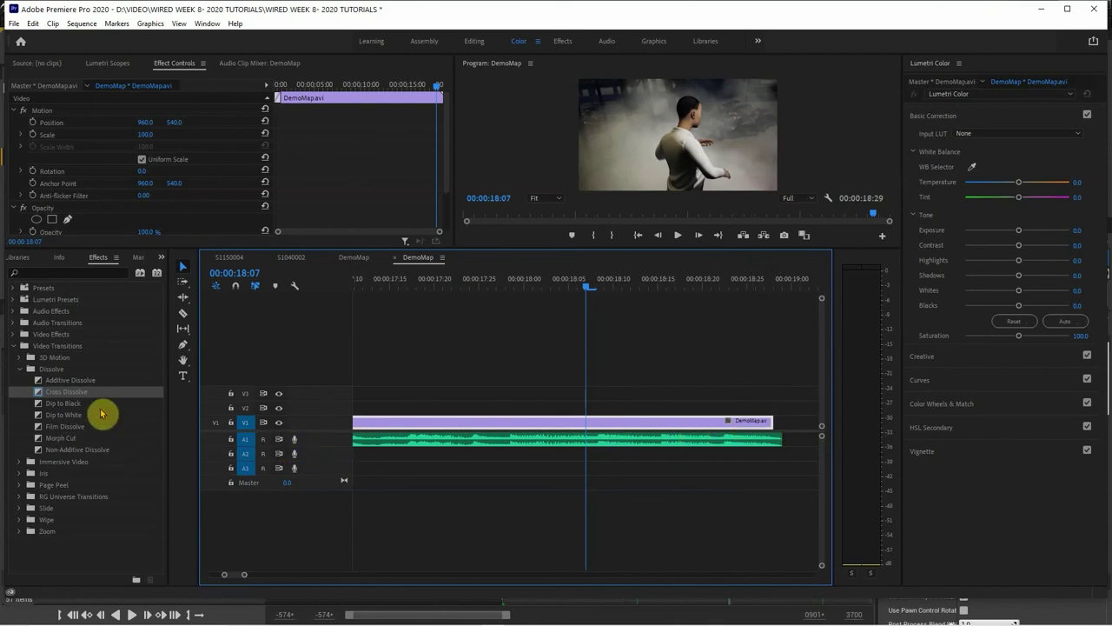
{"action": "left_click_drag", "start_coordinate": [40, 397], "coordinate": [67, 426]}
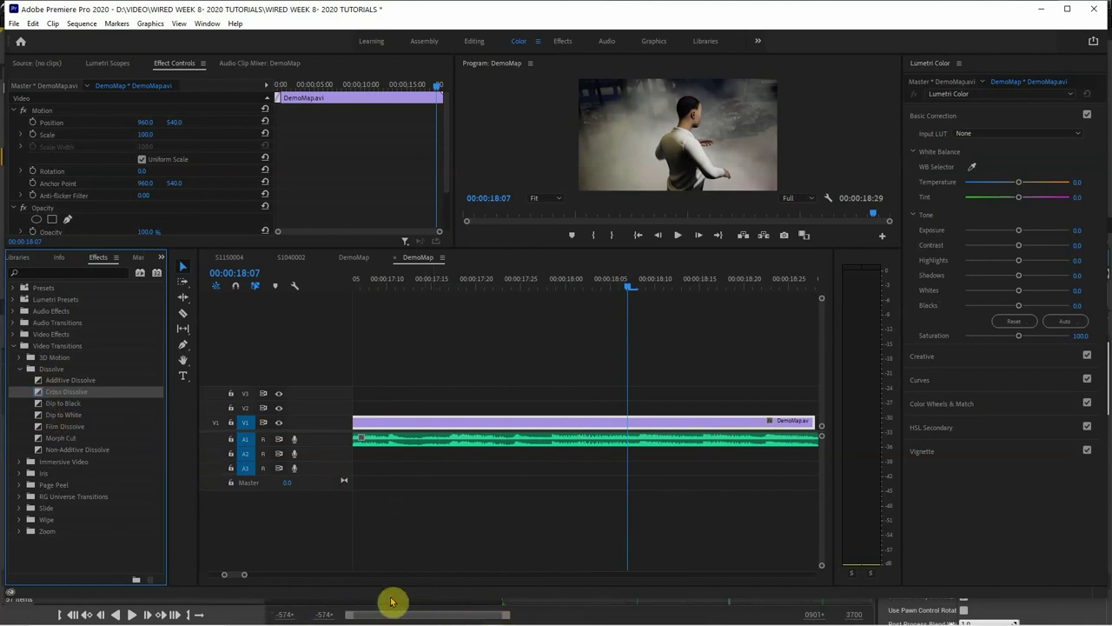
{"action": "key", "text": "backslash"}
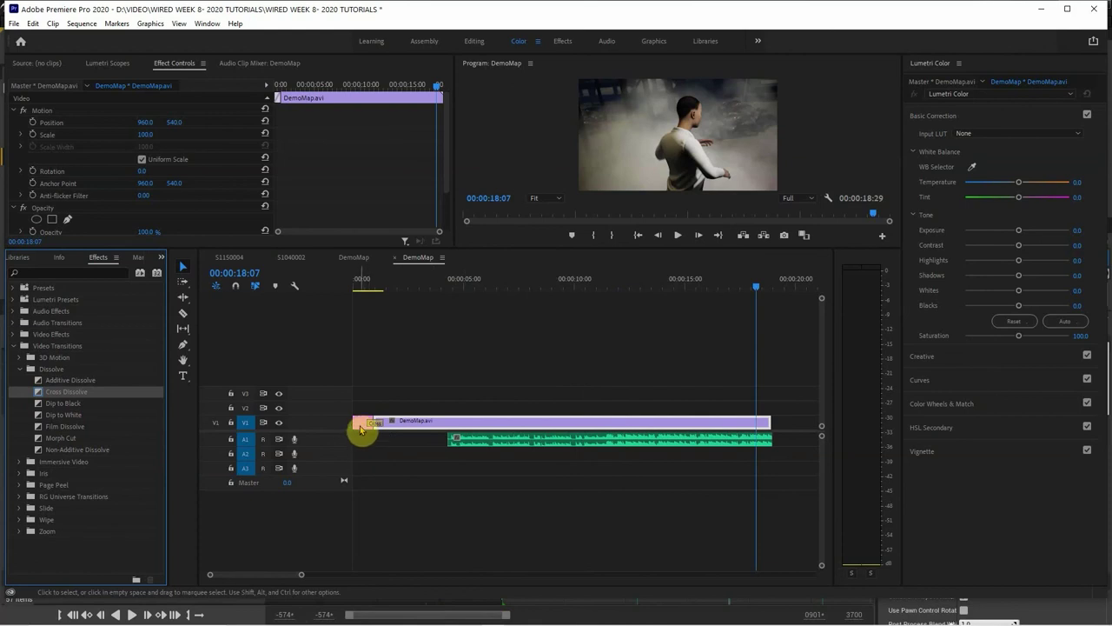
Place a copy of the black clip directly after the DemoMap video at the sequence end
{"action": "left_click", "coordinate": [361, 428]}
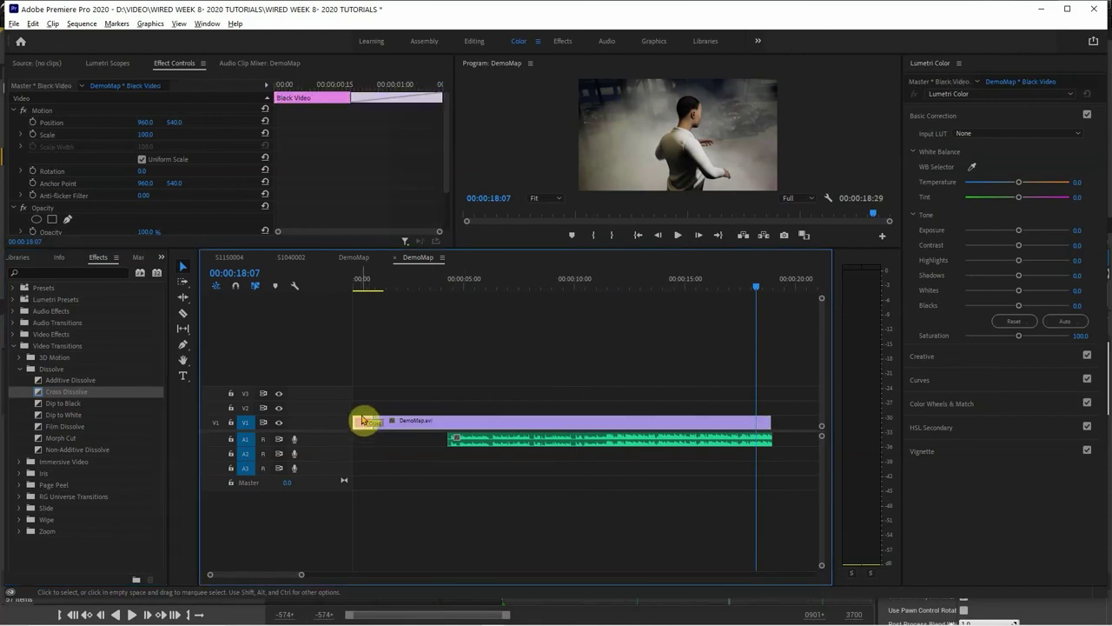
{"action": "left_click_drag", "start_coordinate": [360, 423], "coordinate": [785, 423]}
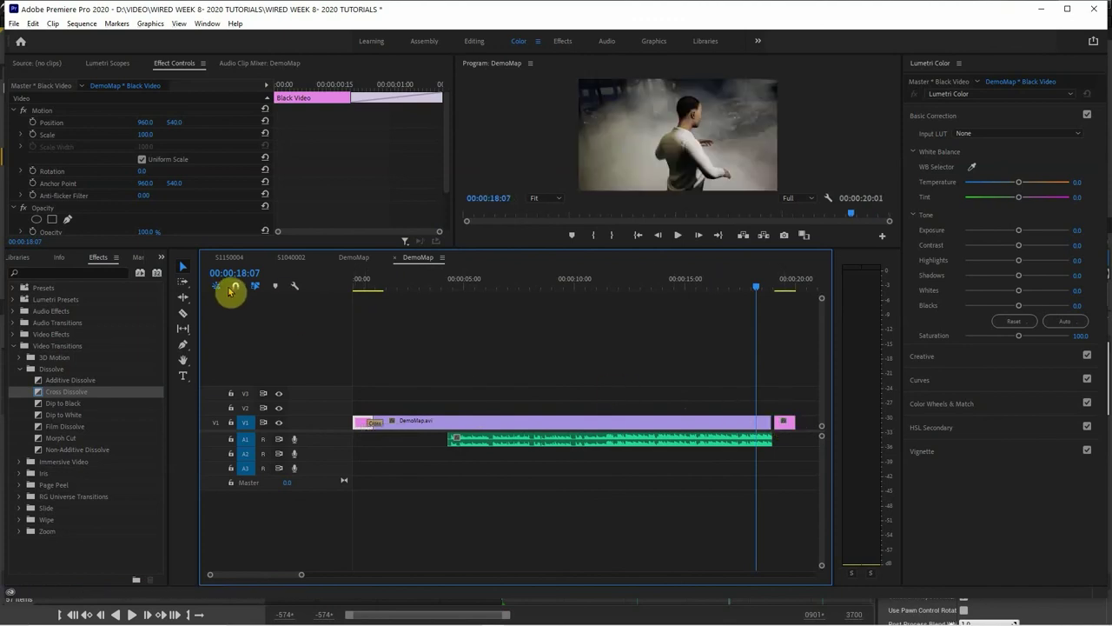
{"action": "left_click", "coordinate": [235, 290]}
{"action": "left_click", "coordinate": [786, 428]}
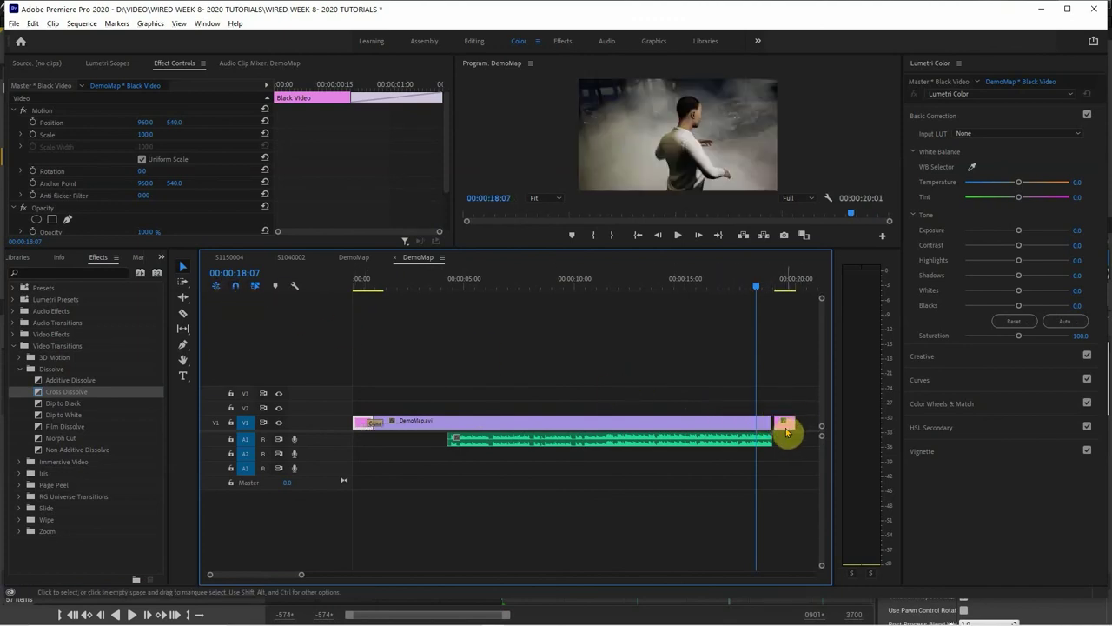
{"action": "left_click_drag", "start_coordinate": [786, 424], "coordinate": [789, 424]}
Trim the DemoMap end slightly and join it to the black clip with a Cross Dissolve
{"action": "left_click_drag", "start_coordinate": [34, 399], "coordinate": [779, 428]}
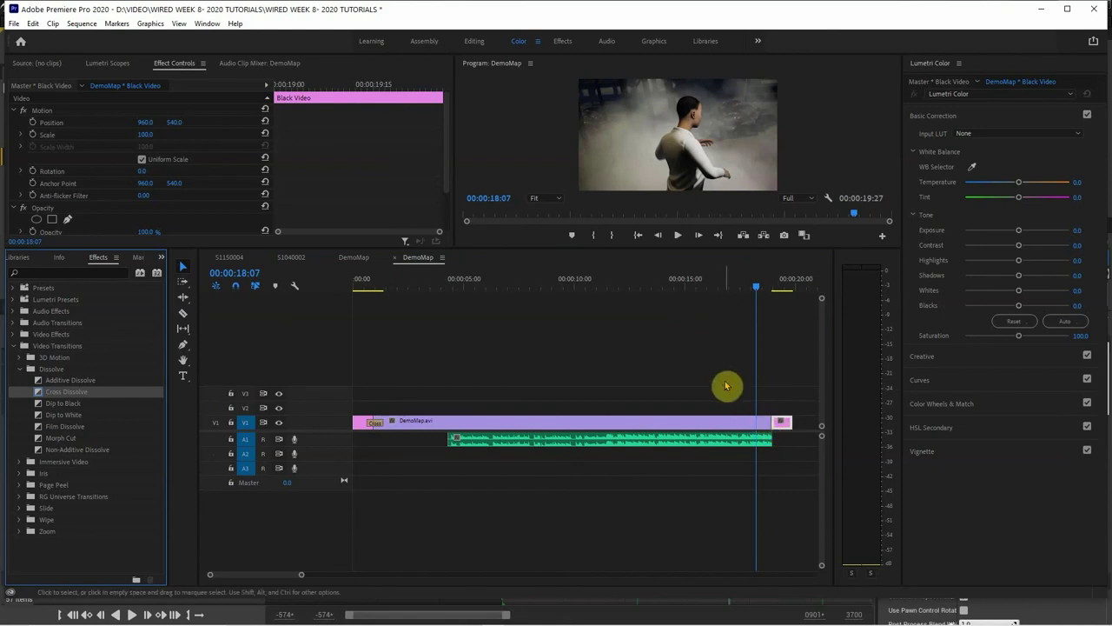
{"action": "left_click", "coordinate": [765, 421]}
{"action": "left_click_drag", "start_coordinate": [766, 421], "coordinate": [780, 424]}
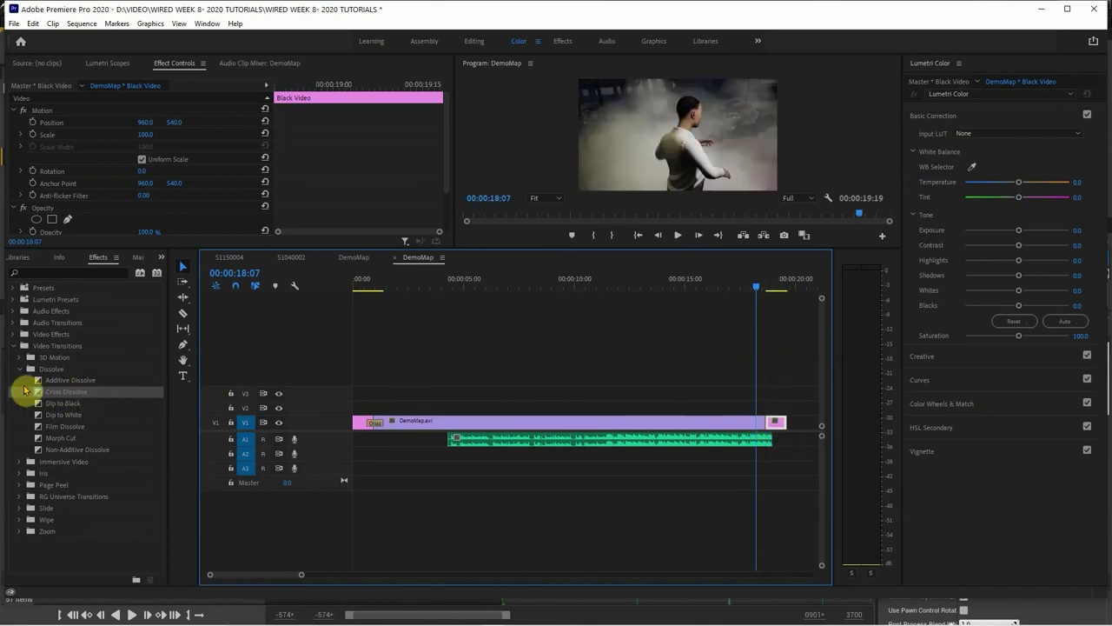
{"action": "left_click_drag", "start_coordinate": [38, 392], "coordinate": [772, 422]}
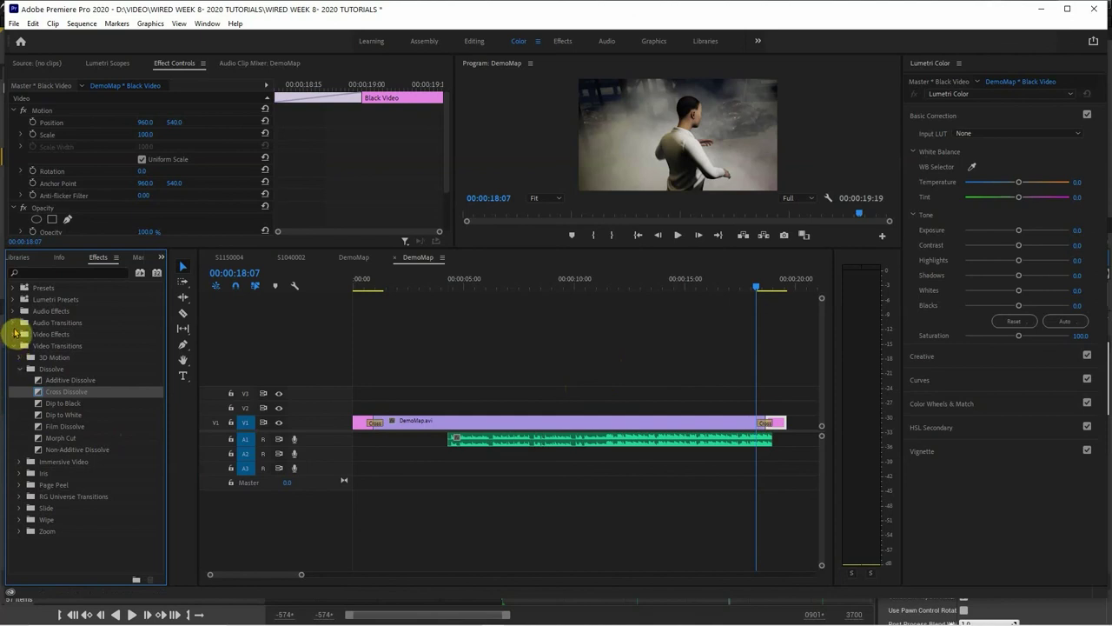
Apply a Constant Power crossfade to the A1 music clip's end and scrub the start to preview
{"action": "left_click", "coordinate": [14, 326]}
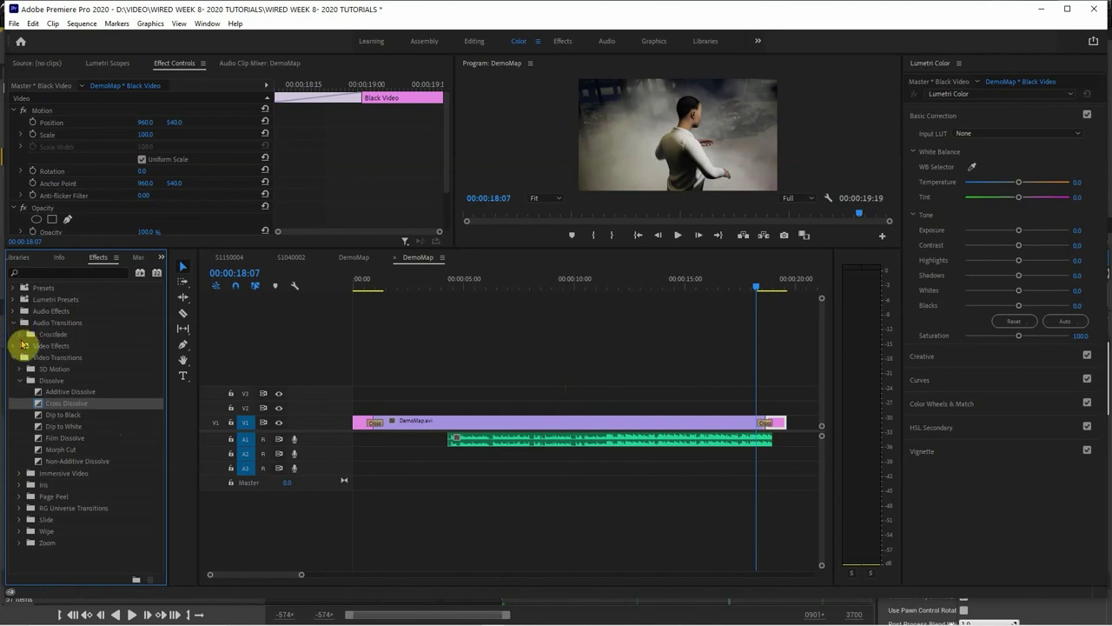
{"action": "left_click", "coordinate": [19, 334]}
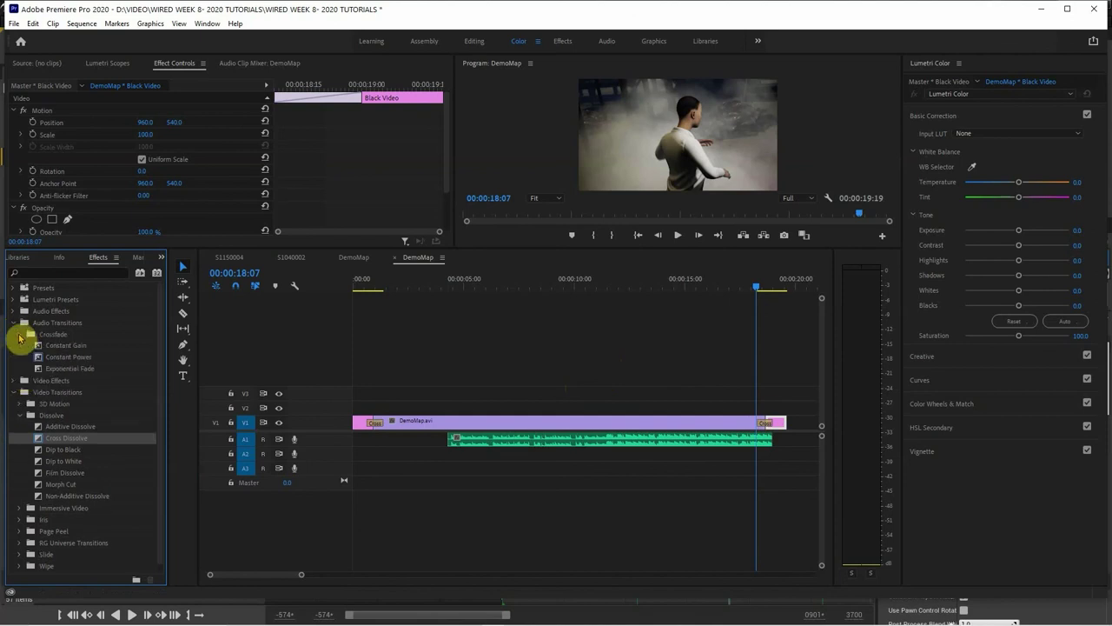
{"action": "left_click_drag", "start_coordinate": [26, 358], "coordinate": [771, 445]}
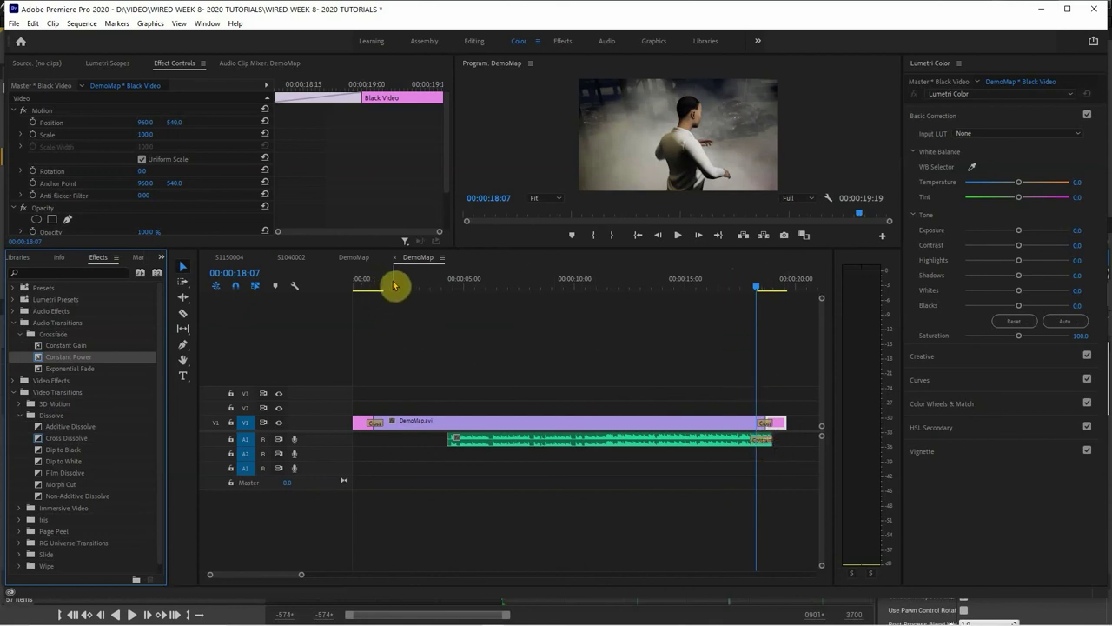
{"action": "left_click_drag", "start_coordinate": [392, 283], "coordinate": [507, 302]}
{"action": "left_click_drag", "start_coordinate": [405, 306], "coordinate": [461, 286]}
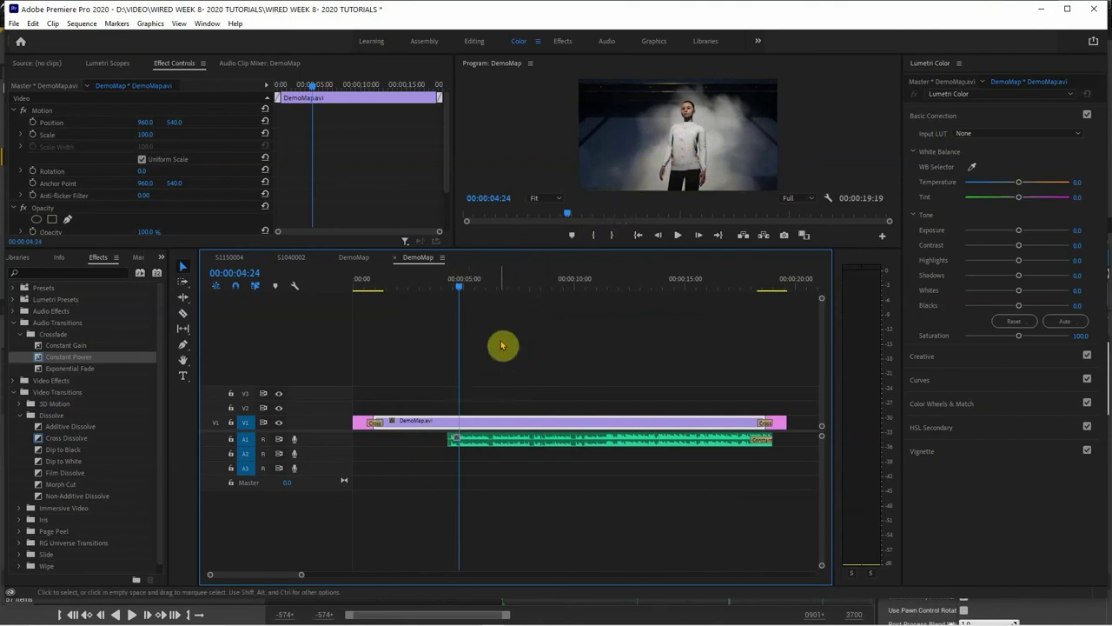
Scrub to the sequence's opening seconds and briefly bring up the music clip's context menu
{"action": "left_click_drag", "start_coordinate": [460, 287], "coordinate": [416, 405]}
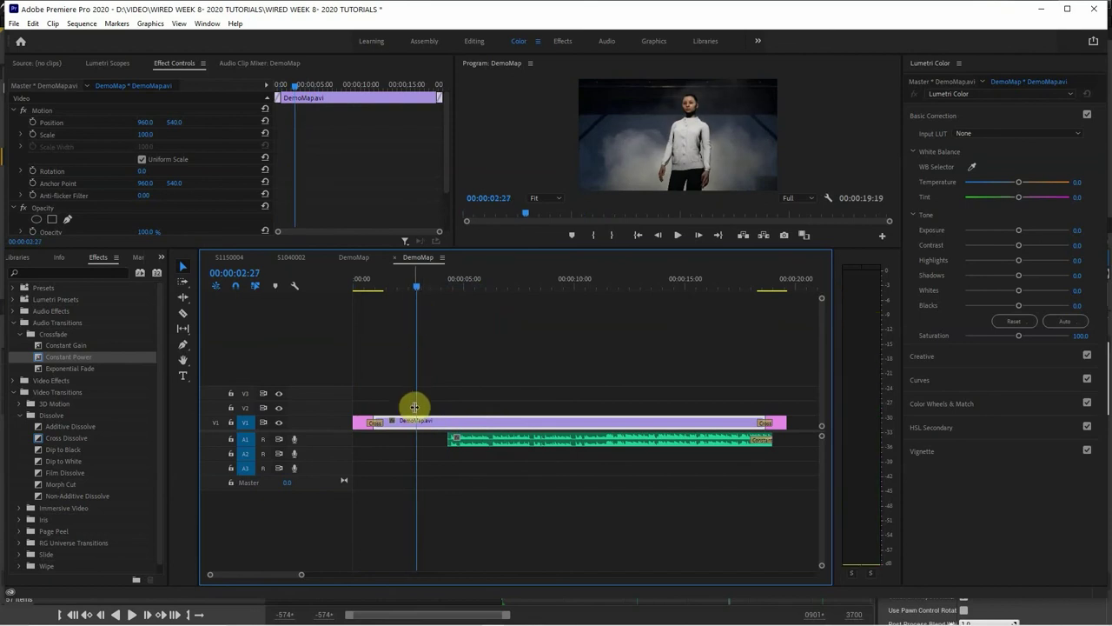
{"action": "left_click", "coordinate": [511, 437]}
{"action": "right_click", "coordinate": [511, 439]}
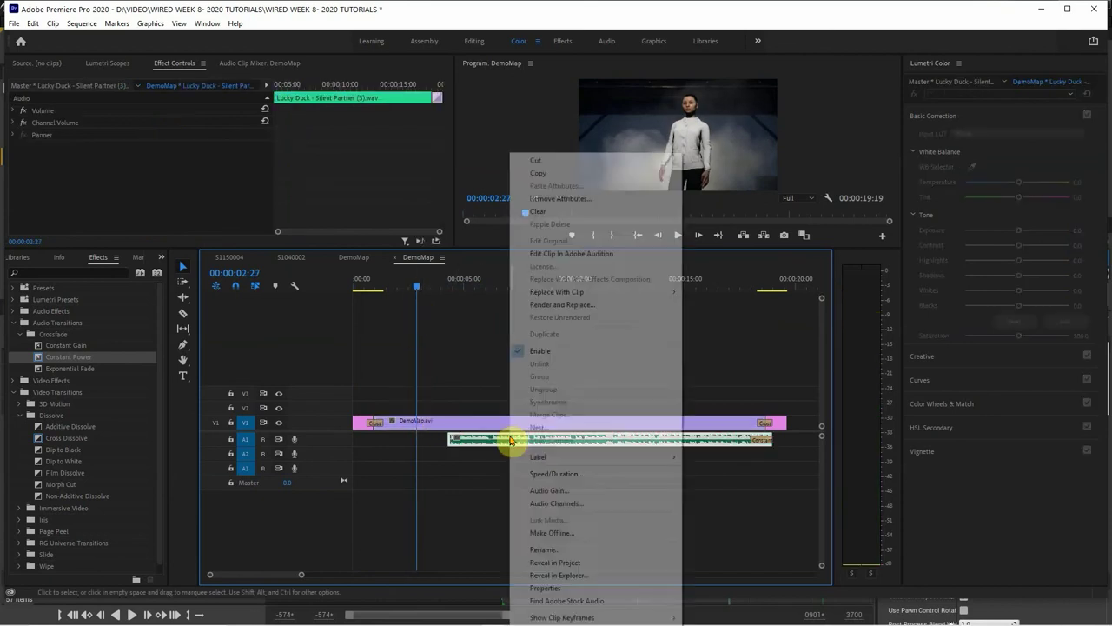
{"action": "left_click", "coordinate": [490, 405]}
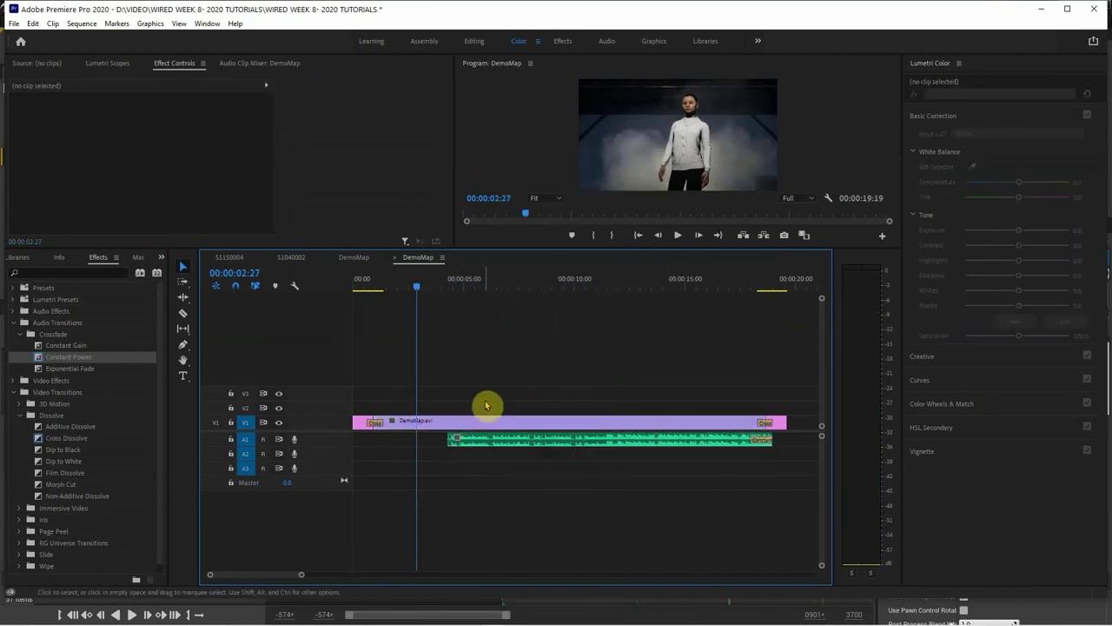
Play from around 10 seconds to hear the music, then open the Lucky Duck clip's context menu
{"action": "left_click", "coordinate": [567, 287]}
{"action": "key", "text": "space"}
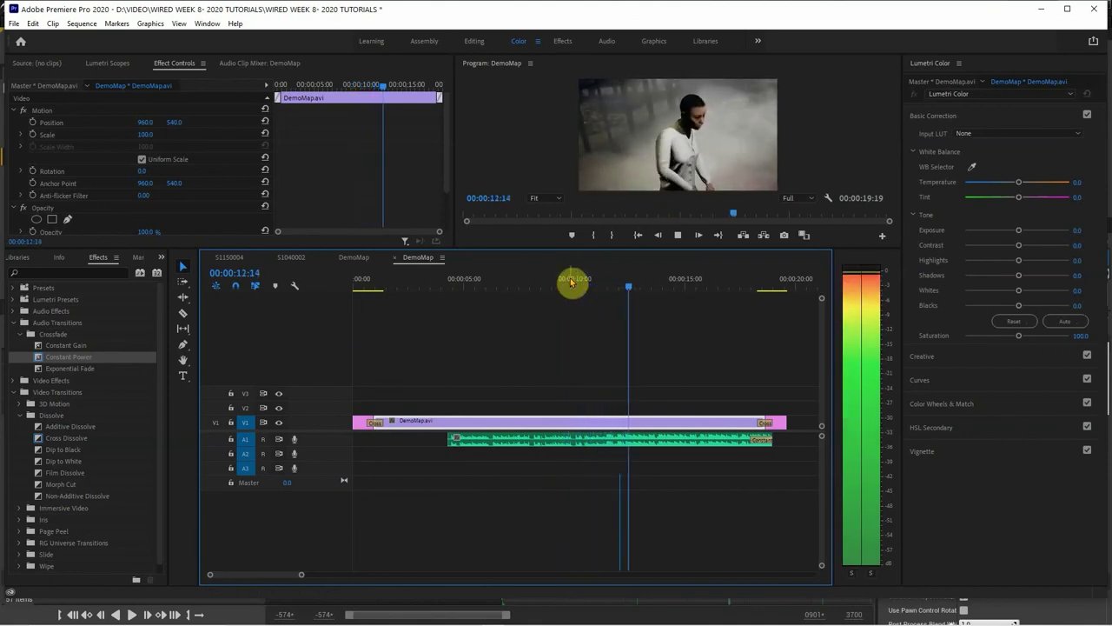
{"action": "key", "text": "space"}
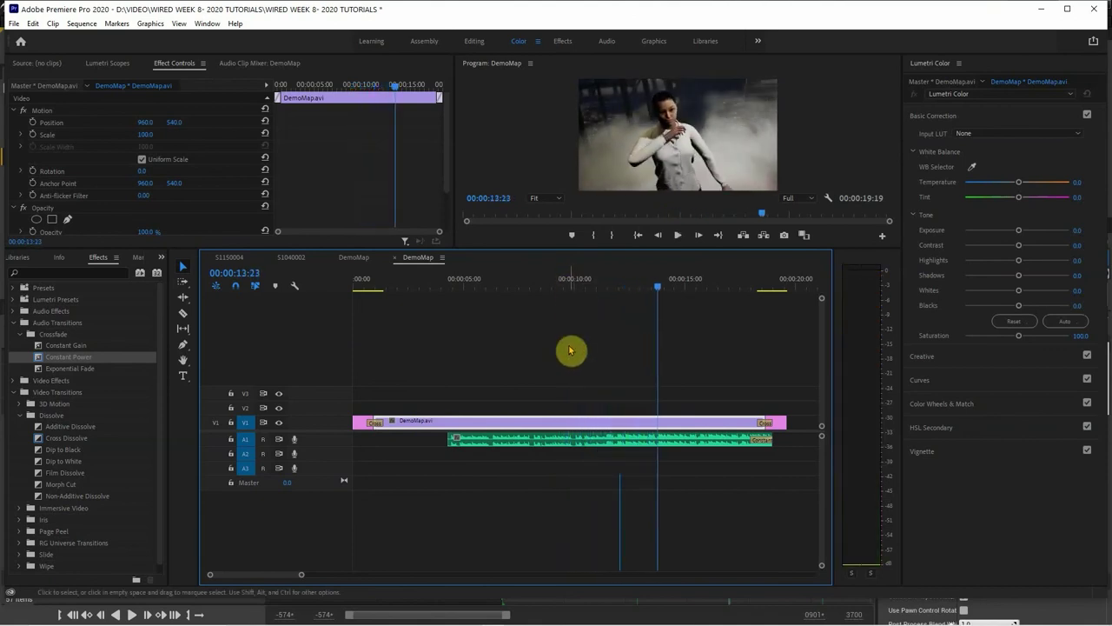
{"action": "left_click", "coordinate": [573, 441]}
{"action": "right_click", "coordinate": [574, 441]}
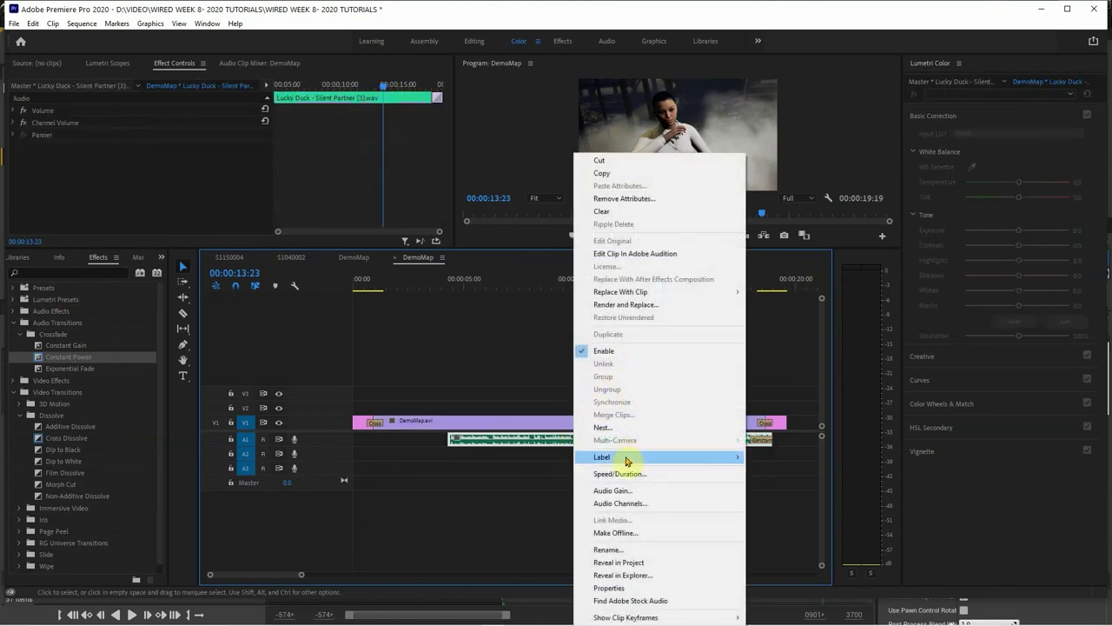
Normalize the Lucky Duck clip's Audio Gain to a maximum peak of 0 dB
{"action": "left_click", "coordinate": [624, 492]}
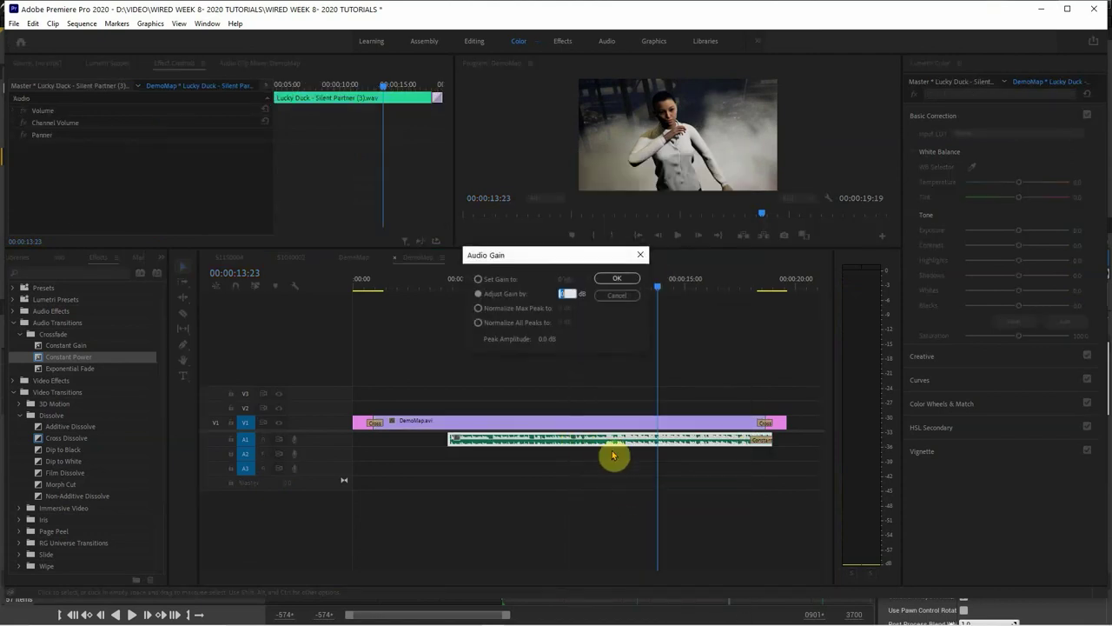
{"action": "left_click", "coordinate": [479, 308]}
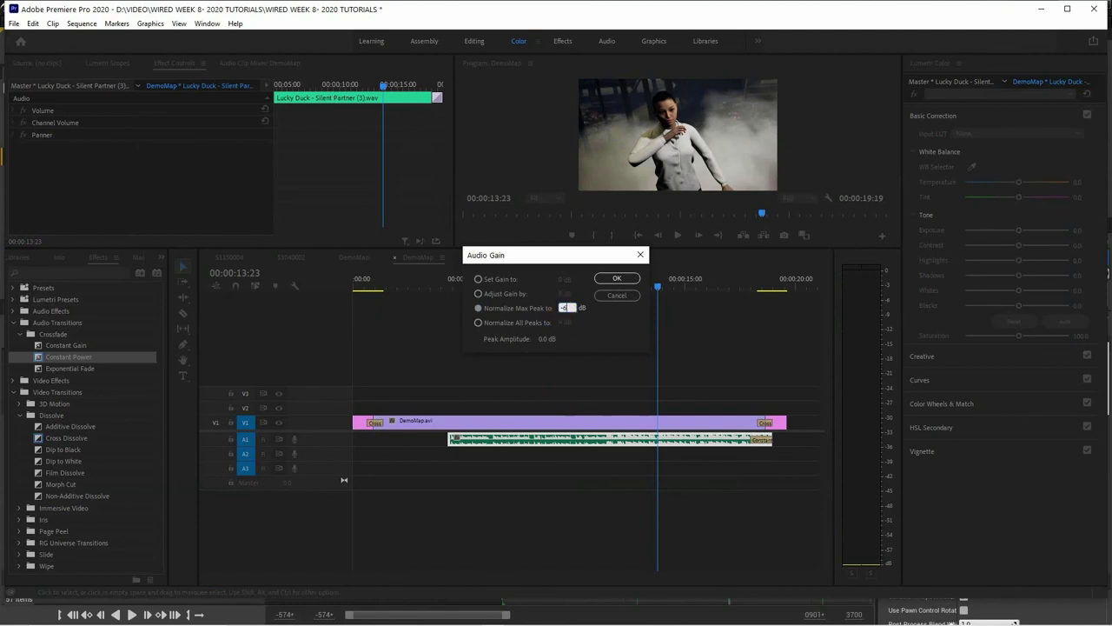
{"action": "key", "text": "Return"}
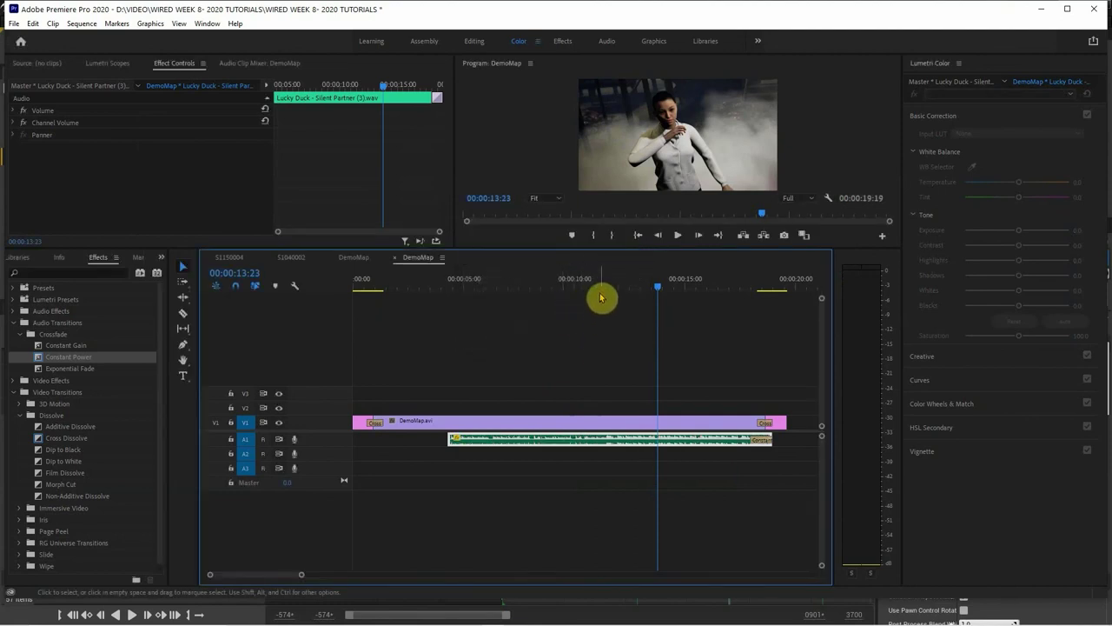
Play back from about 7 seconds to hear the normalized music, then cue the sequence start
{"action": "left_click_drag", "start_coordinate": [600, 298], "coordinate": [527, 281]}
{"action": "key", "text": "space"}
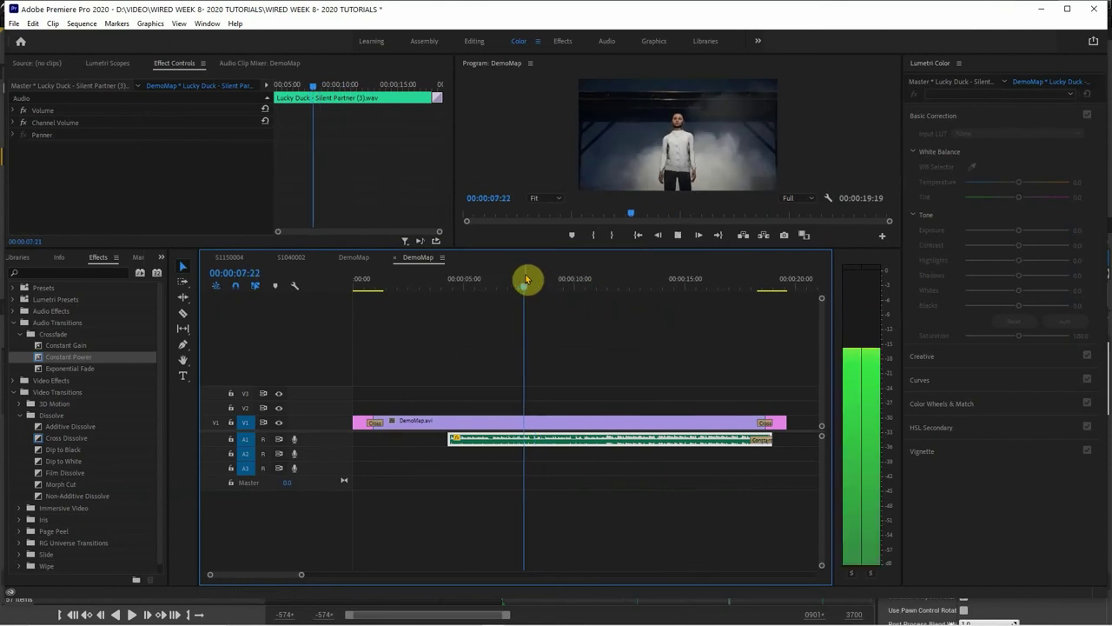
{"action": "key", "text": "space"}
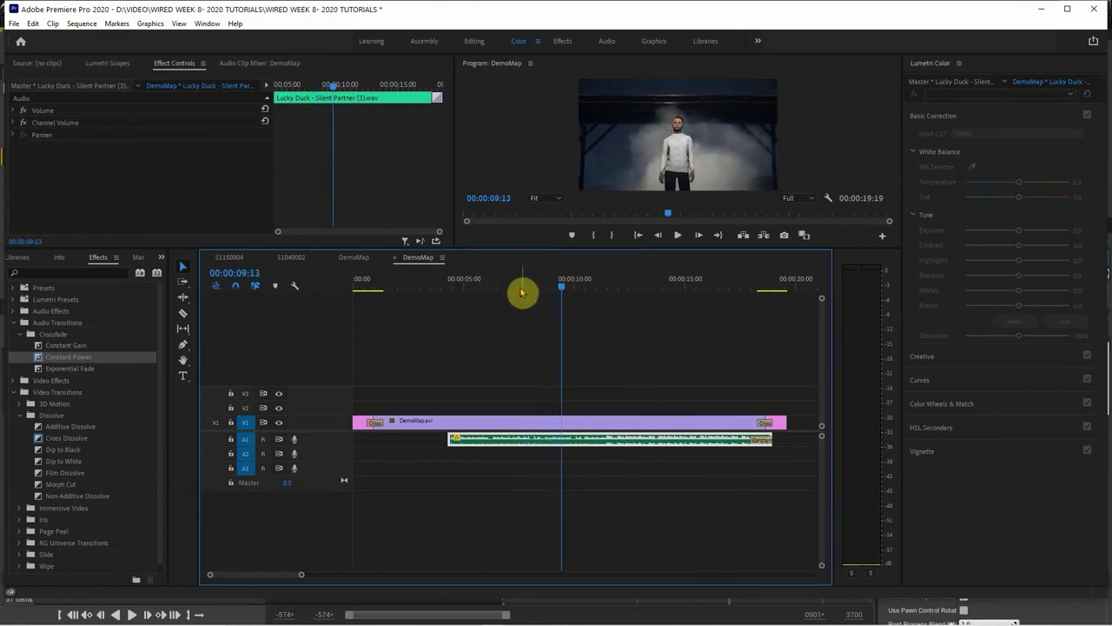
{"action": "left_click_drag", "start_coordinate": [424, 290], "coordinate": [300, 281]}
{"action": "left_click", "coordinate": [372, 289]}
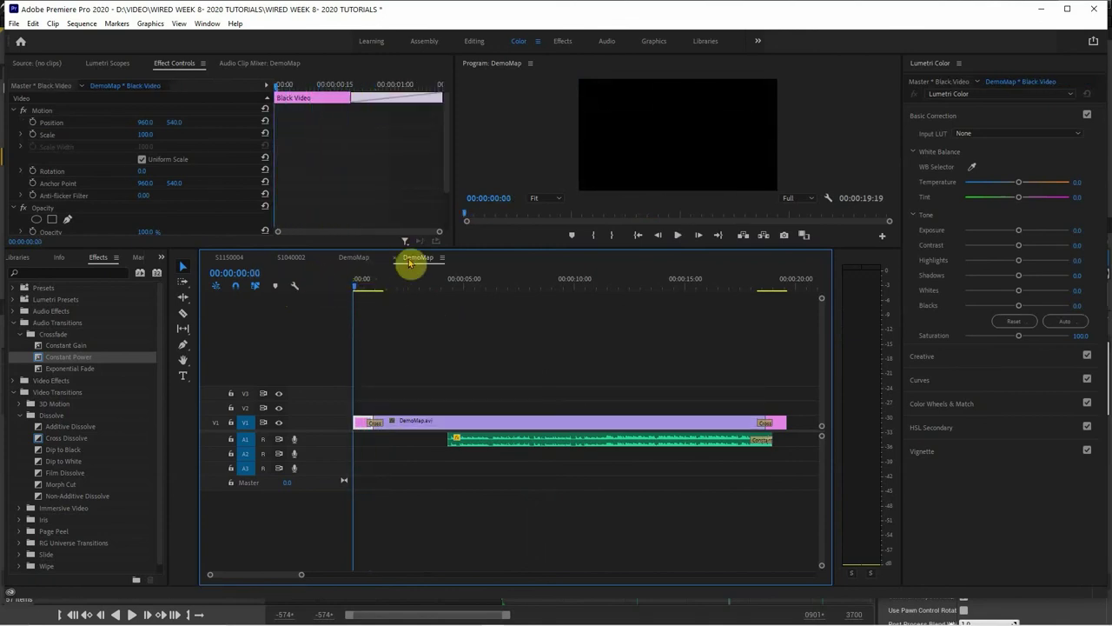
Maximize the Project panel and restore it, then maximize the Program monitor to fill the workspace
{"action": "left_click", "coordinate": [631, 181]}
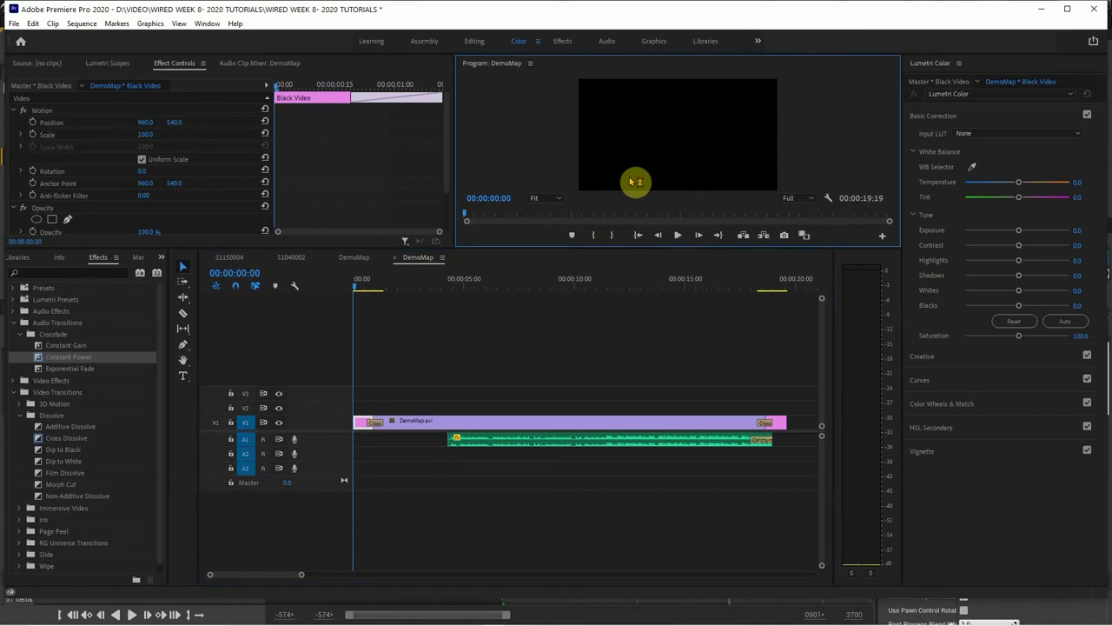
{"action": "key", "text": "shift+1"}
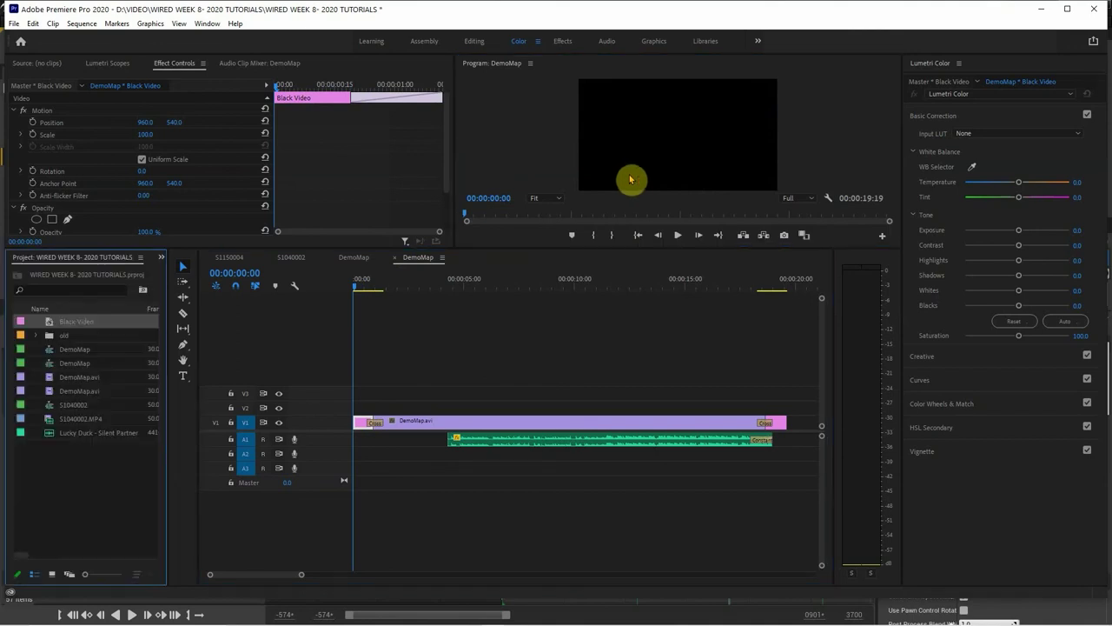
{"action": "key", "text": "shift+grave"}
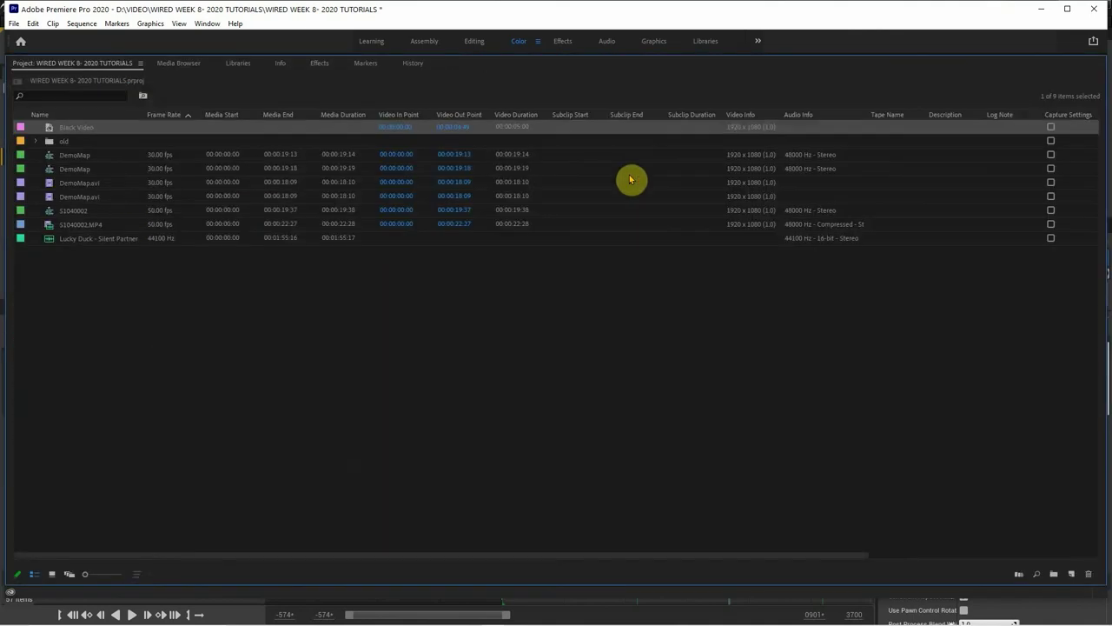
{"action": "key", "text": "shift+grave"}
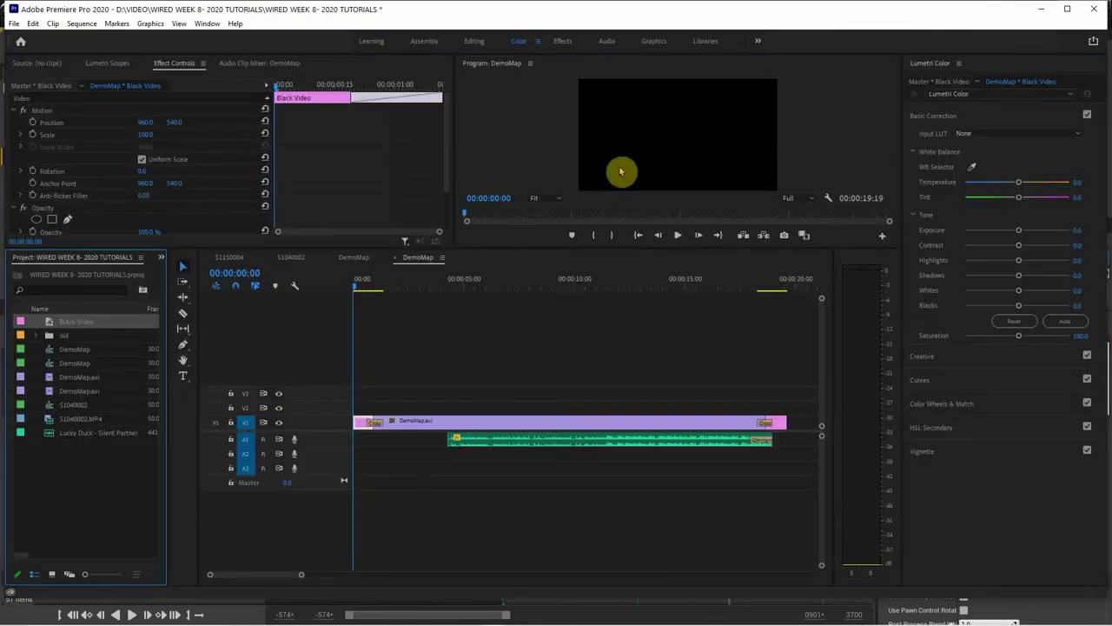
{"action": "key", "text": "grave"}
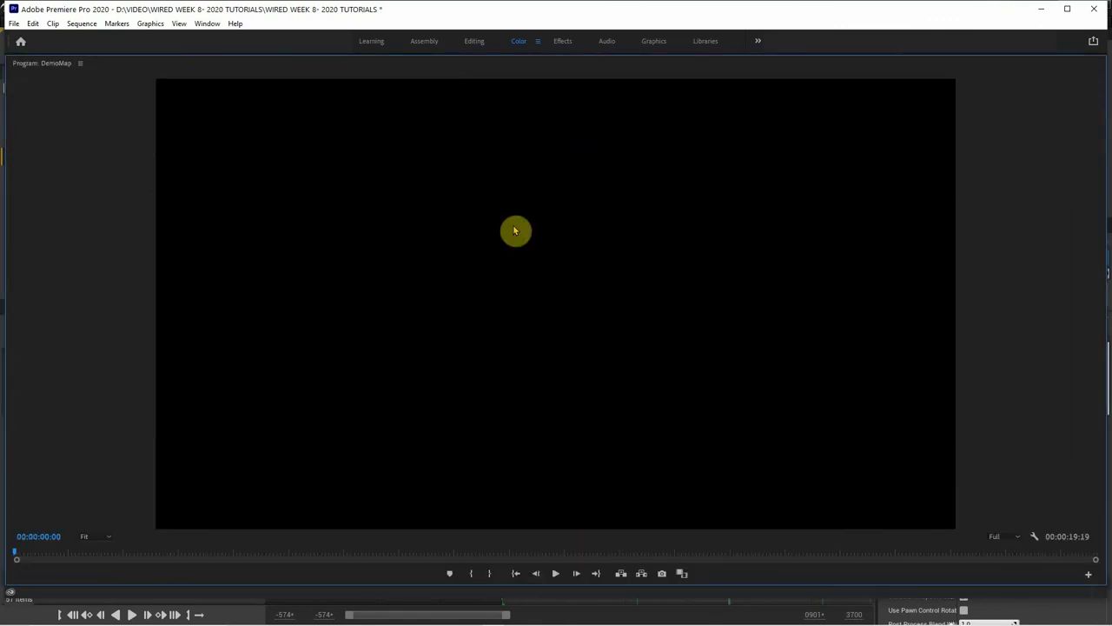
Play the maximized preview through the fade-in, then restore the layout and return to 00:00:00:00
{"action": "left_click", "coordinate": [557, 573]}
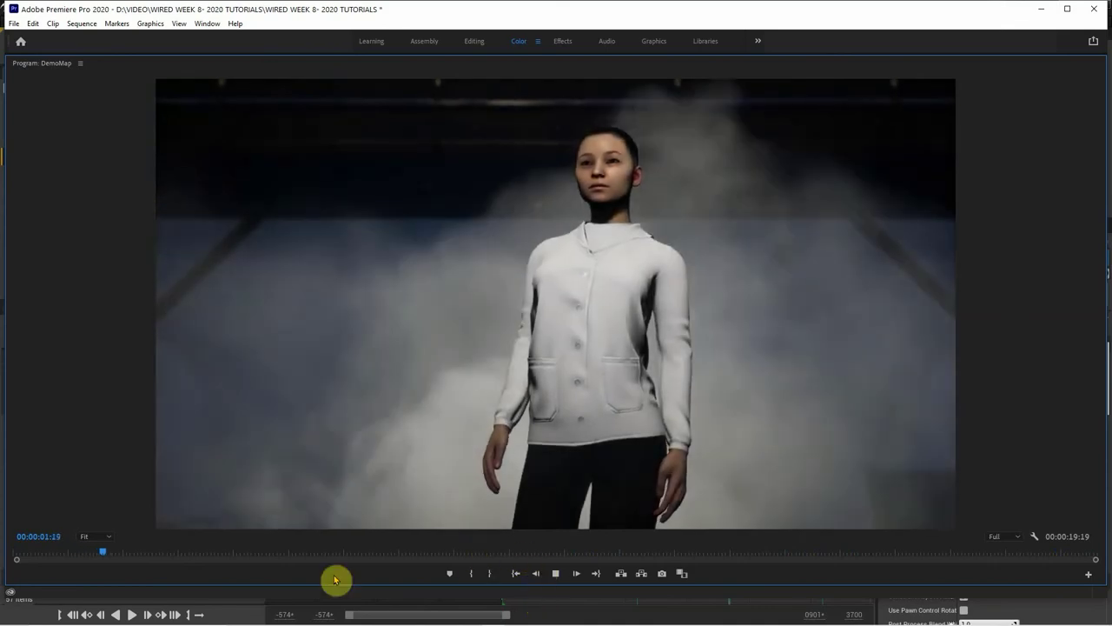
{"action": "key", "text": "alt+space"}
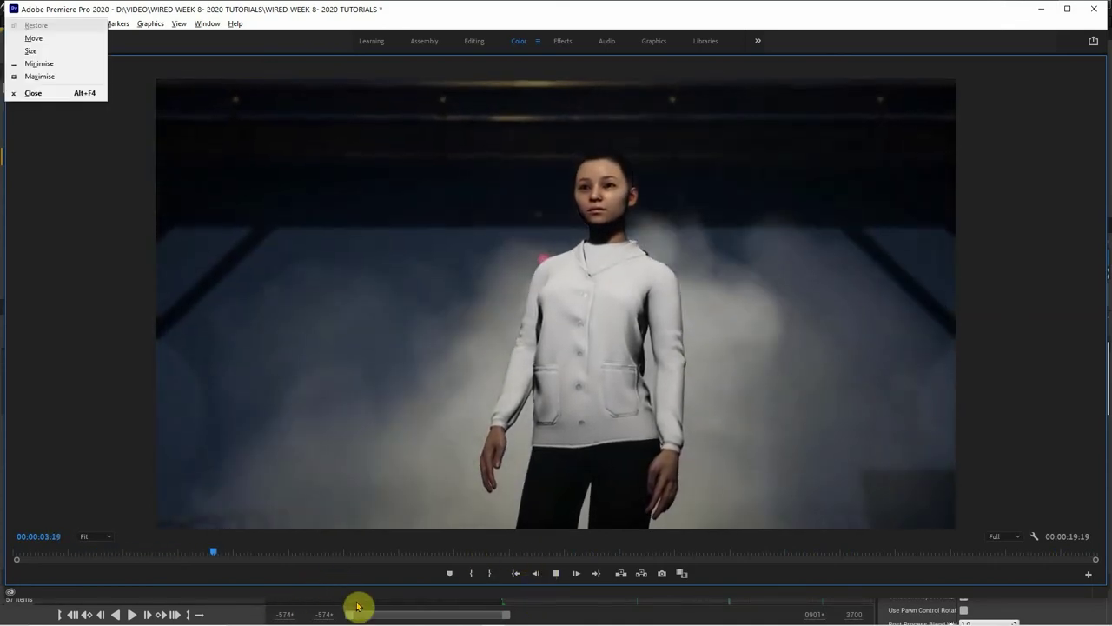
{"action": "left_click", "coordinate": [449, 508]}
{"action": "key", "text": "space"}
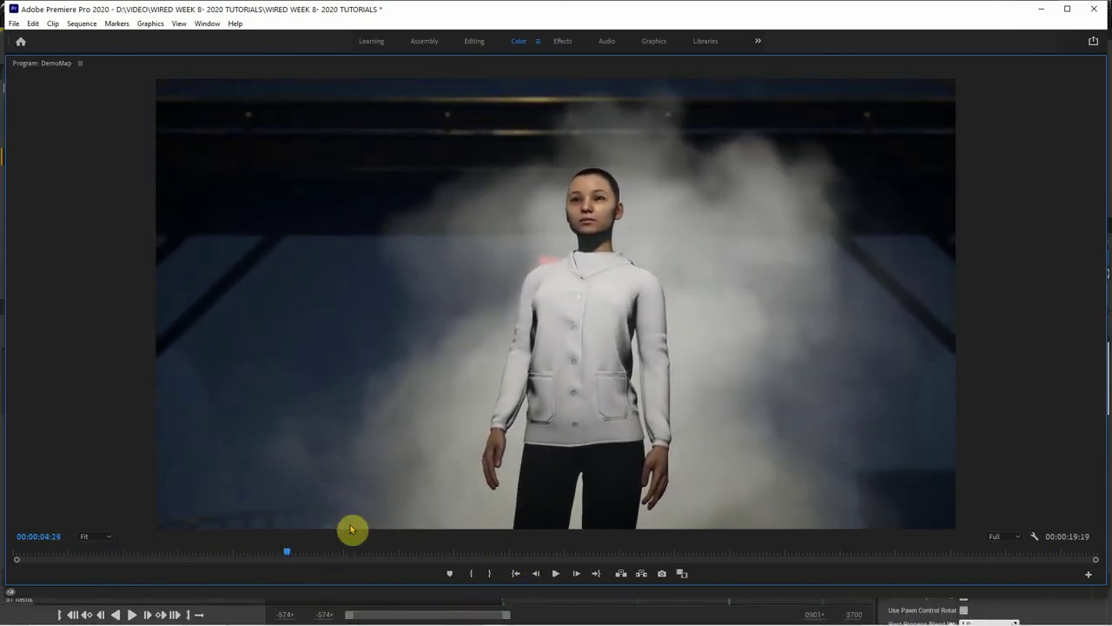
{"action": "key", "text": "grave"}
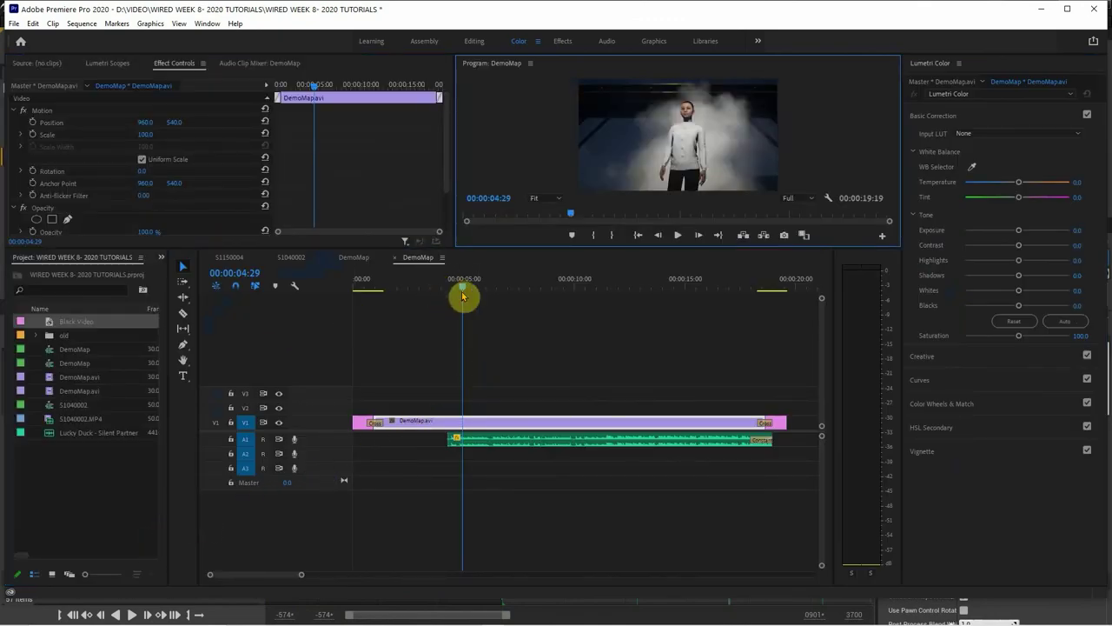
{"action": "left_click_drag", "start_coordinate": [461, 289], "coordinate": [317, 281]}
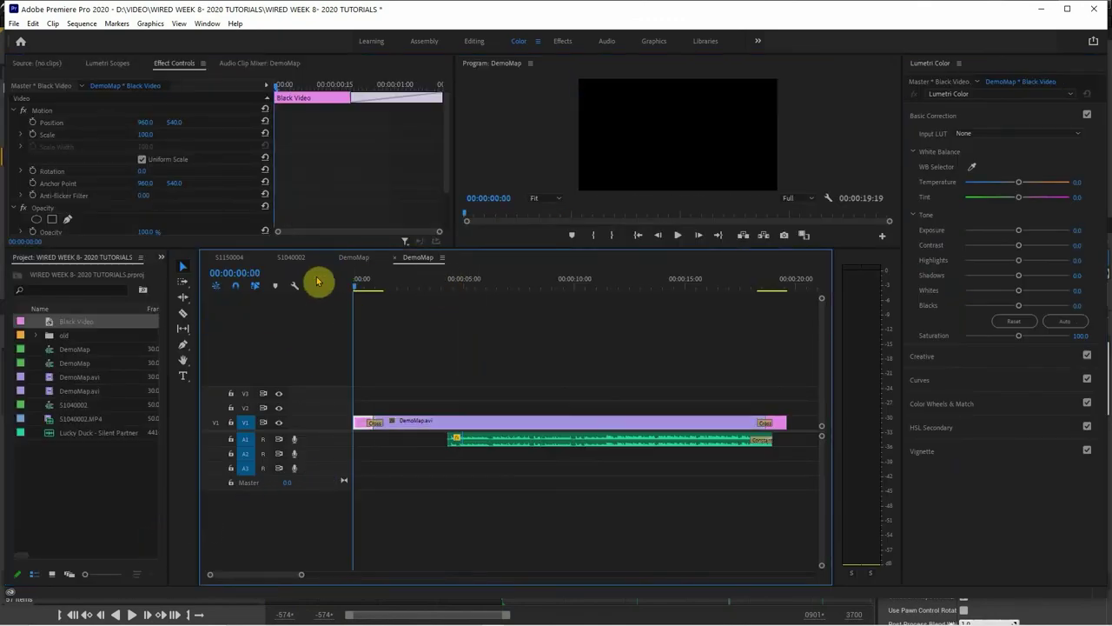
Open the Export Settings dialog for the DemoMap sequence via File > Export > Media
{"action": "left_click", "coordinate": [13, 23]}
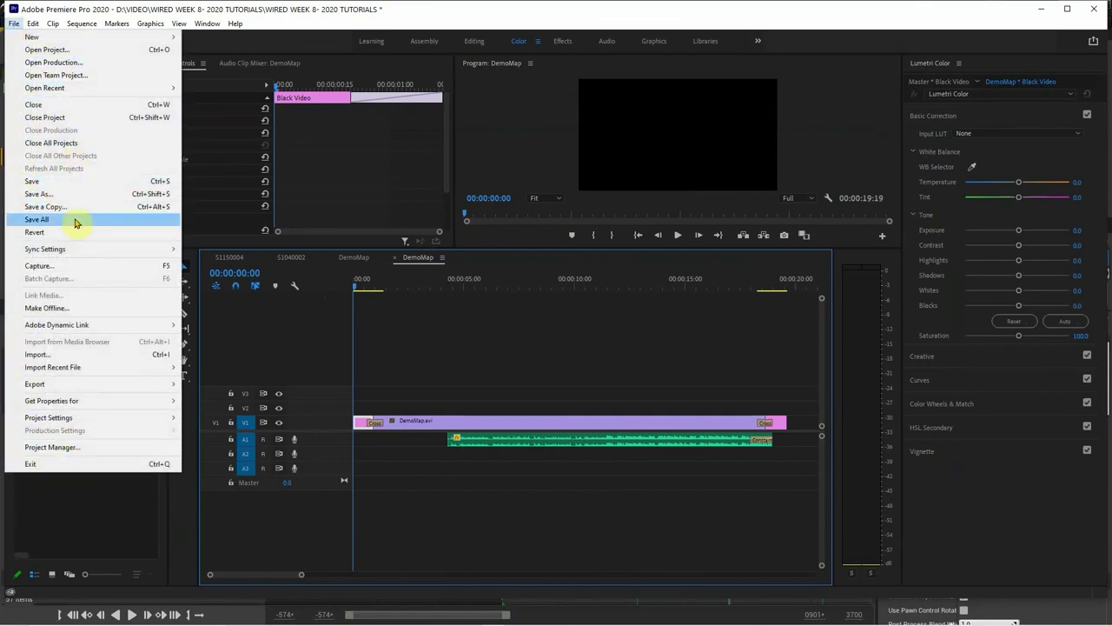
{"action": "mouse_move", "coordinate": [117, 389]}
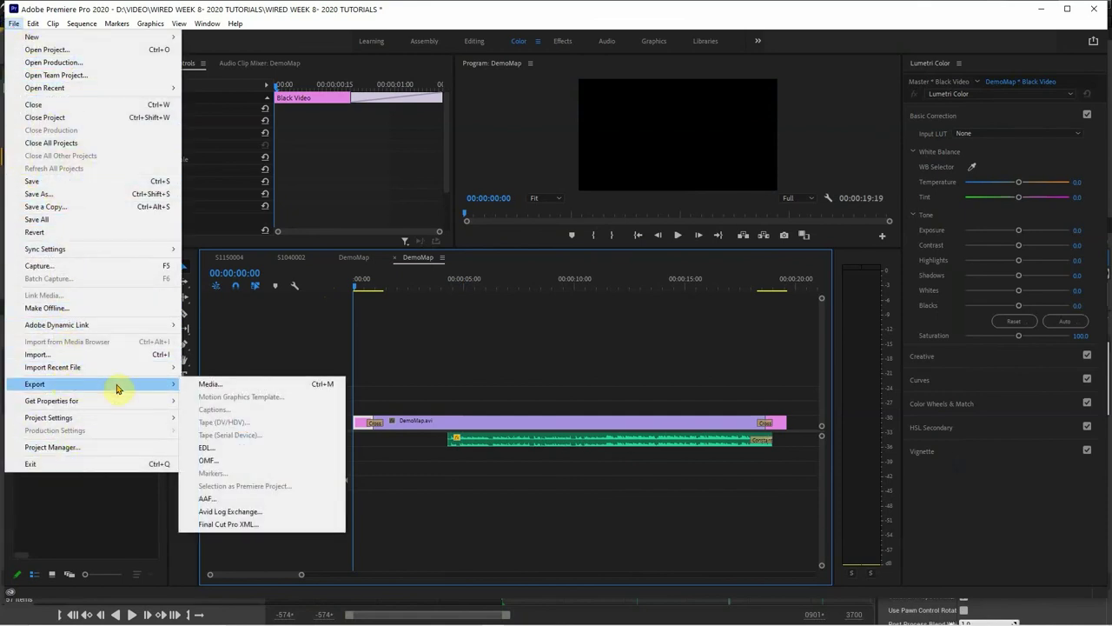
{"action": "left_click", "coordinate": [215, 384]}
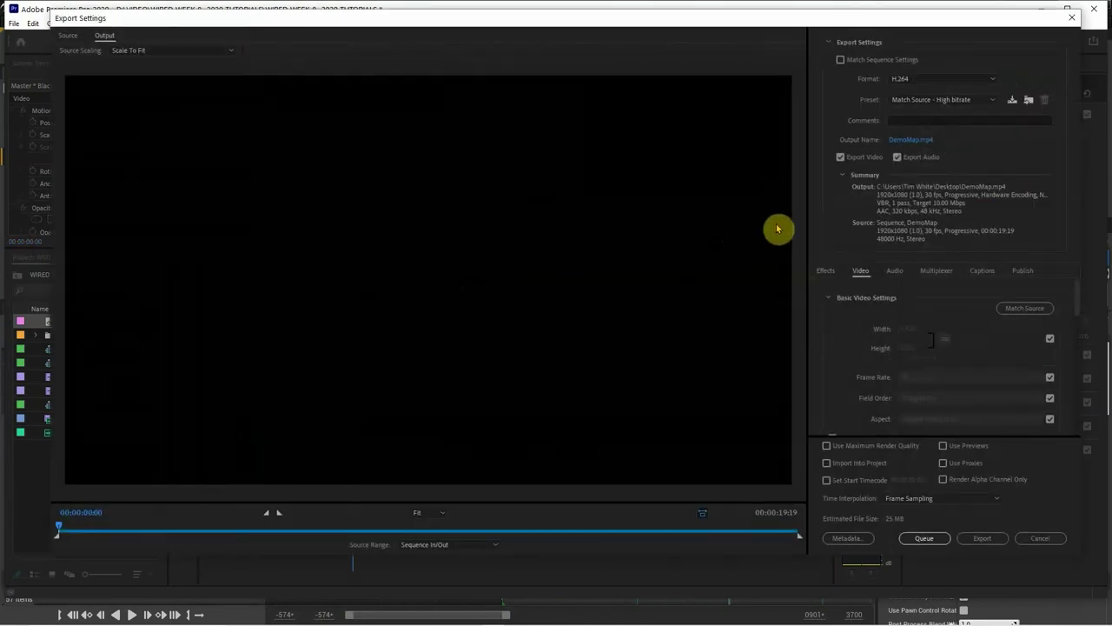
Set the output name to TEST02 and the preset to YouTube 1080p Full HD
{"action": "left_click", "coordinate": [908, 140]}
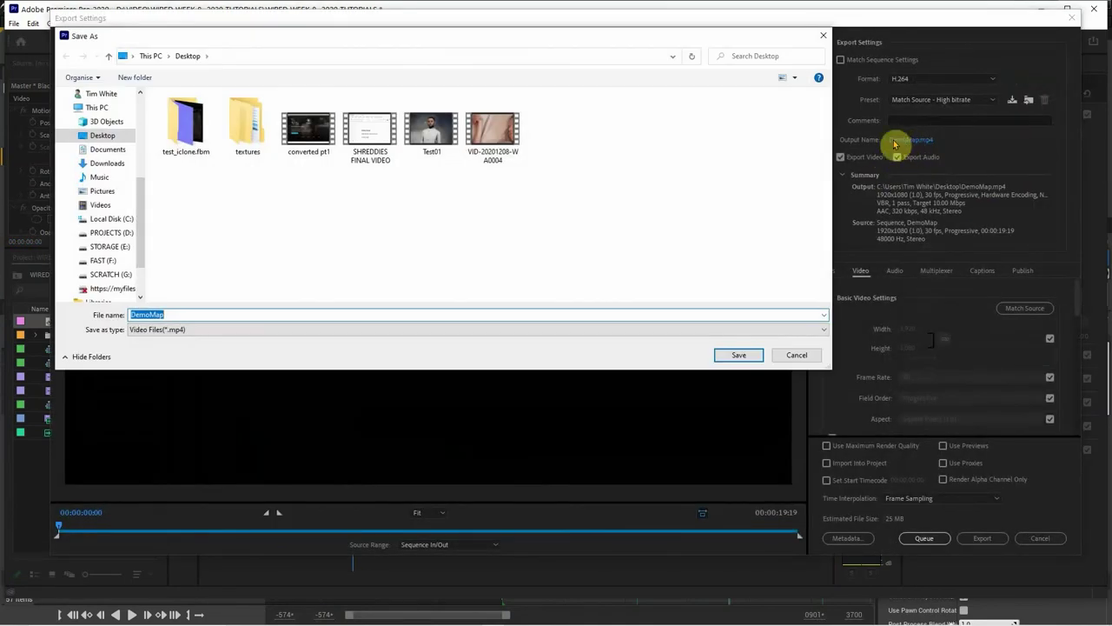
{"action": "type", "text": "TEST02"}
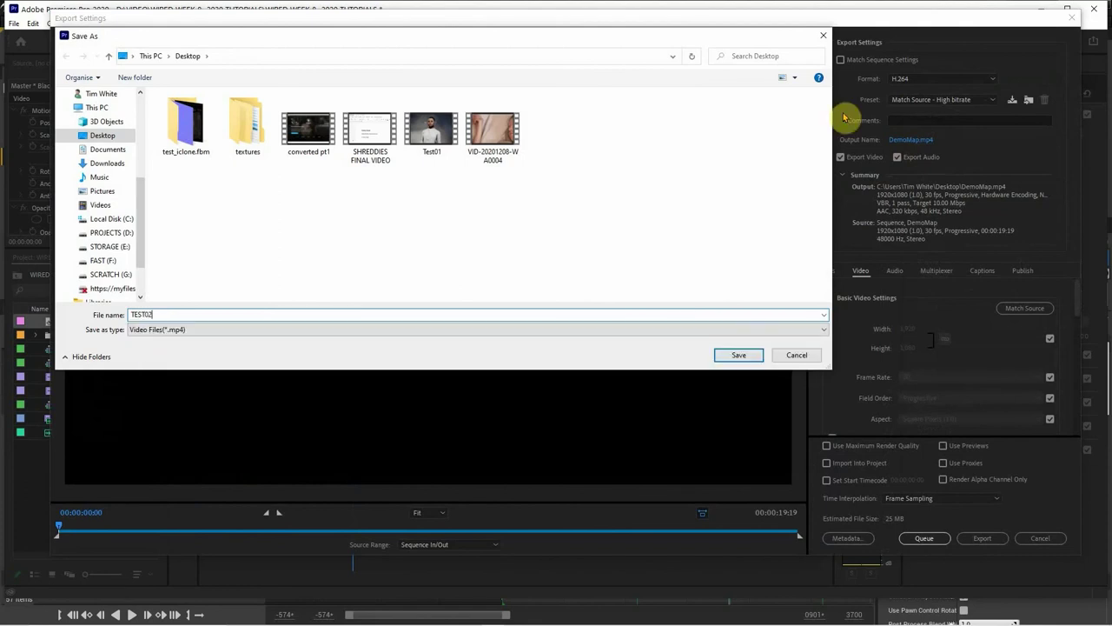
{"action": "key", "text": "Return"}
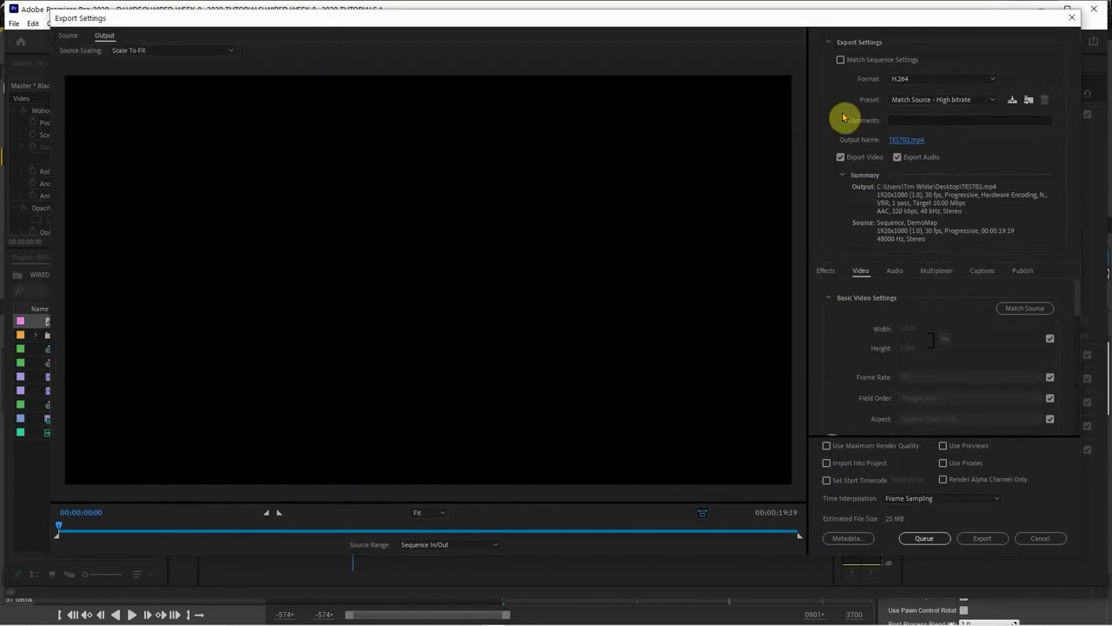
{"action": "left_click", "coordinate": [993, 101]}
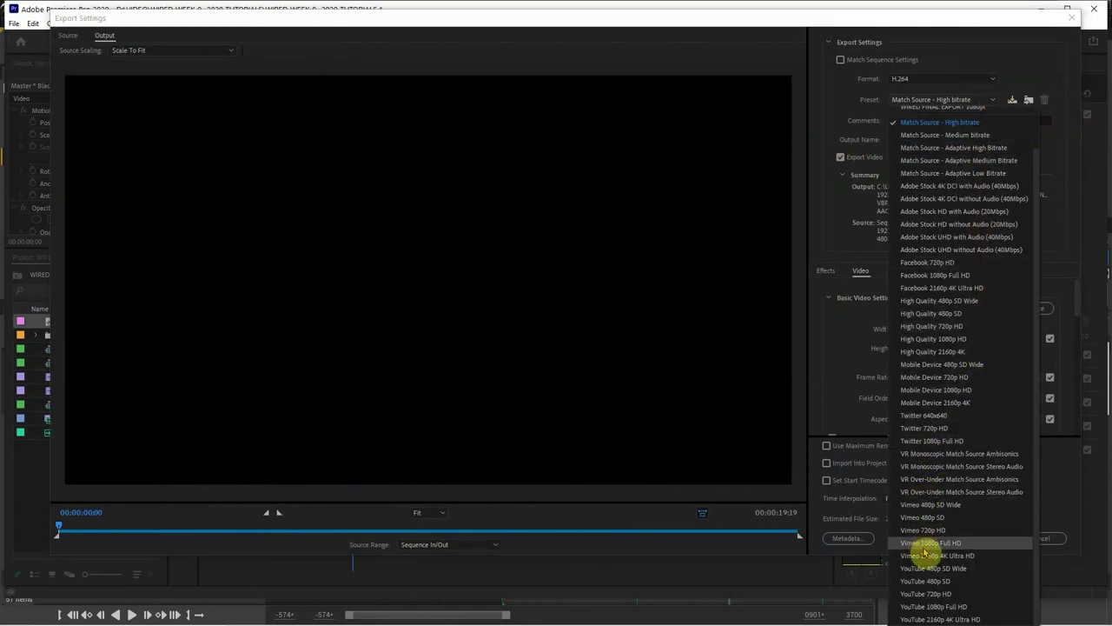
{"action": "left_click", "coordinate": [935, 607]}
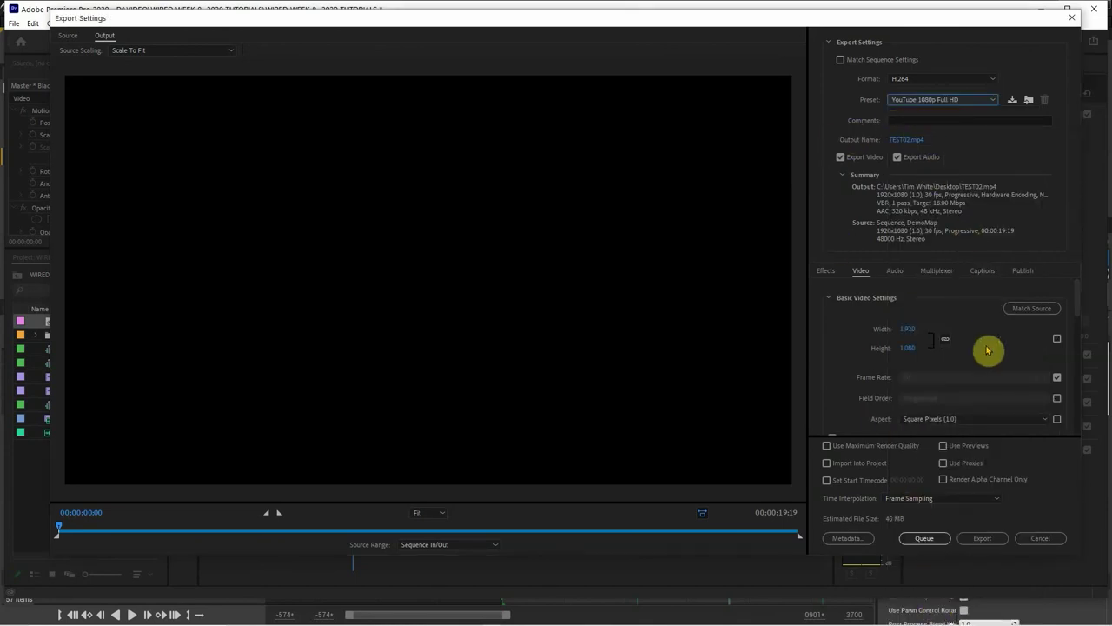
Export the video, save the project, and close Premiere Pro
{"action": "left_click", "coordinate": [982, 537]}
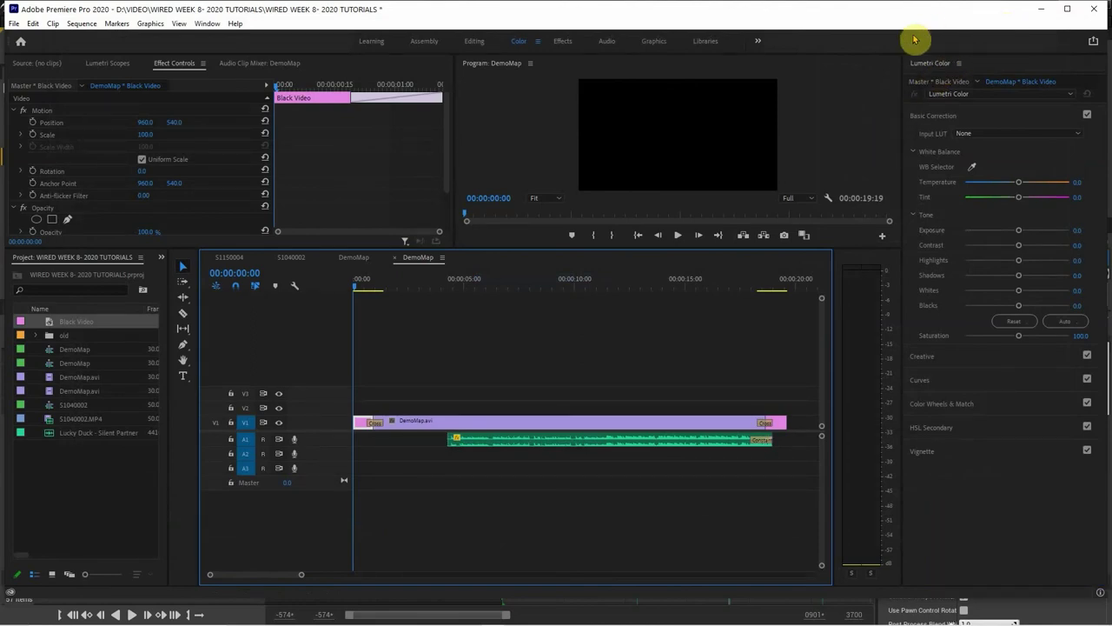
{"action": "key", "text": "ctrl+s"}
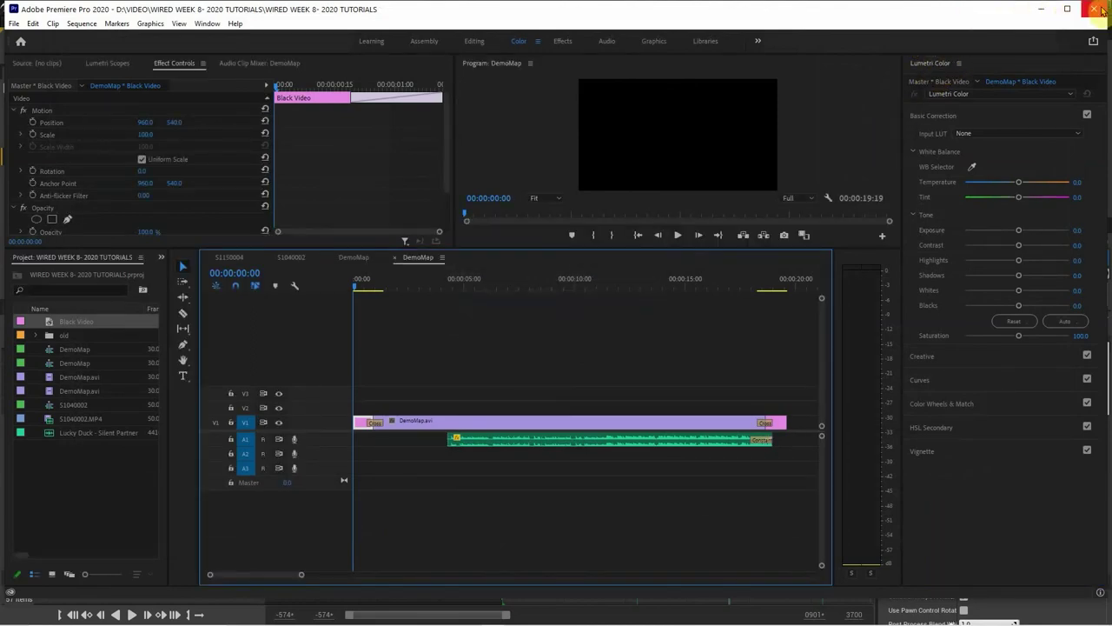
{"action": "left_click", "coordinate": [1100, 9]}
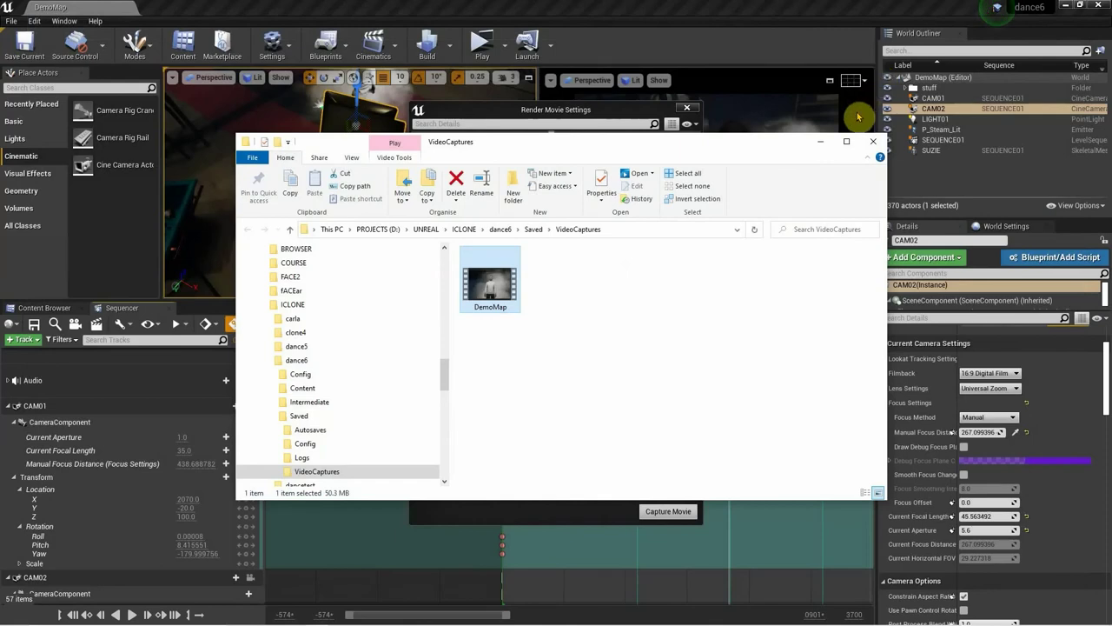
Close the VideoCaptures folder and Epic Games Launcher, then return to the Unreal Editor
{"action": "left_click", "coordinate": [873, 141]}
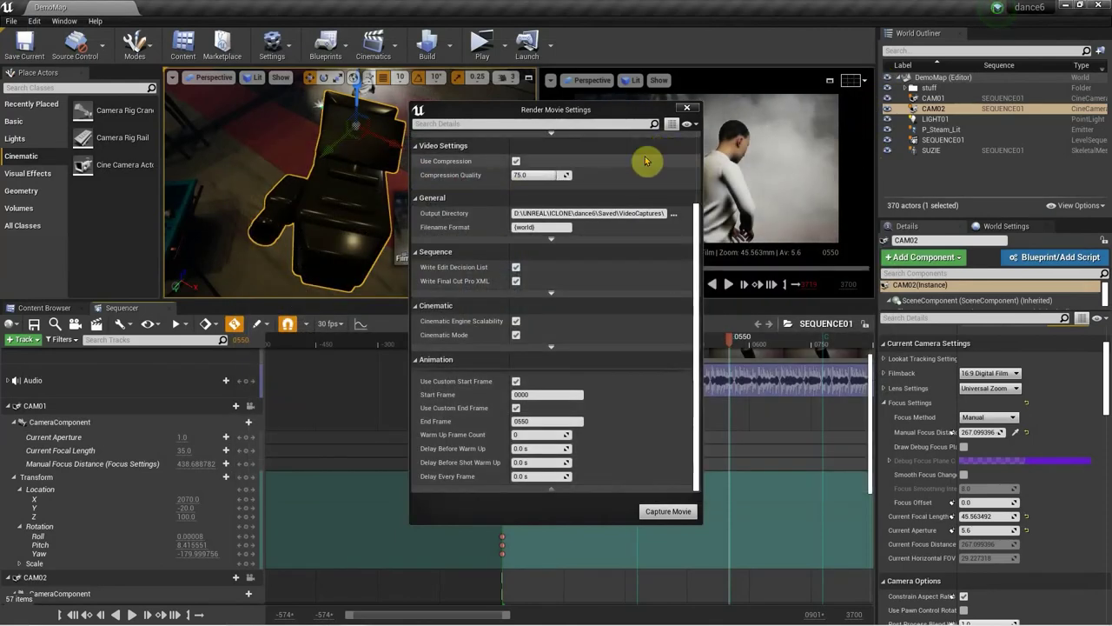
{"action": "key", "text": "alt+Tab"}
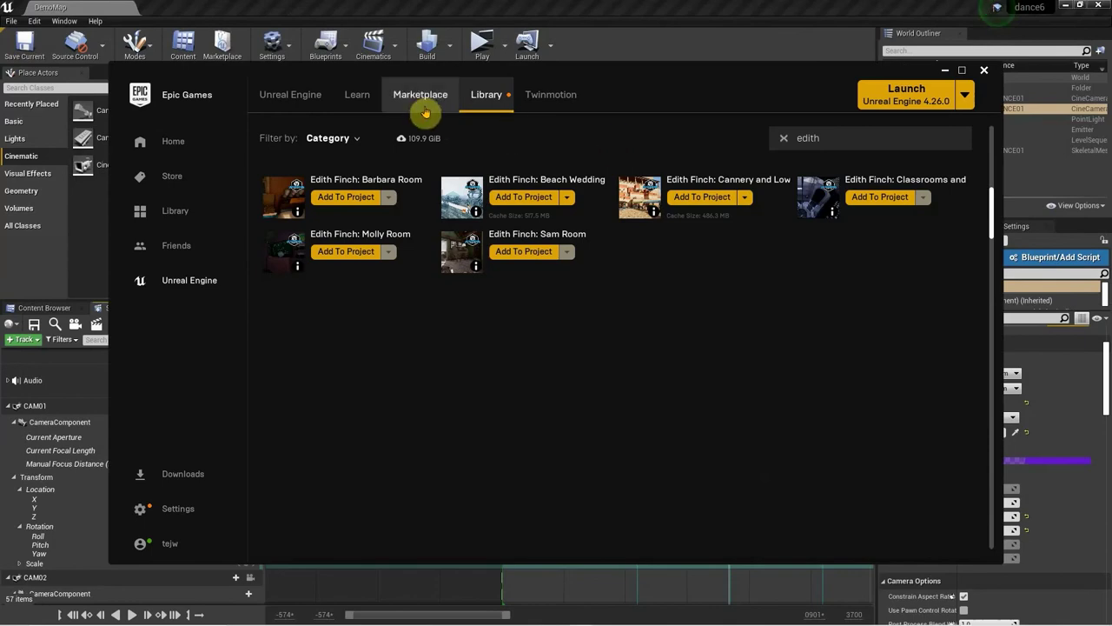
{"action": "left_click", "coordinate": [985, 71]}
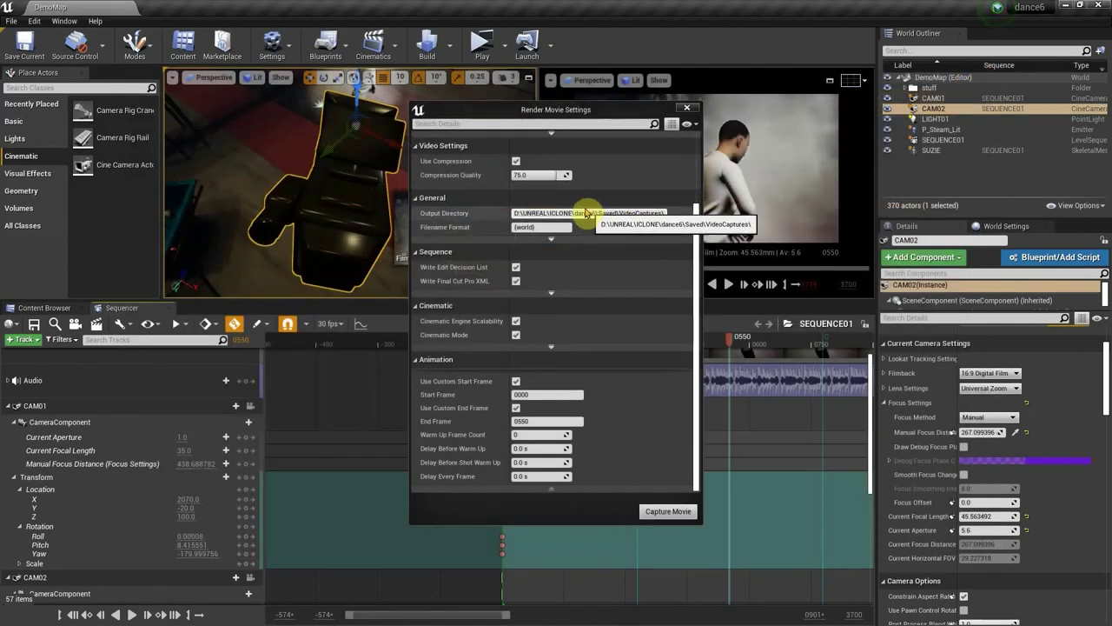
{"action": "key", "text": "alt+Tab"}
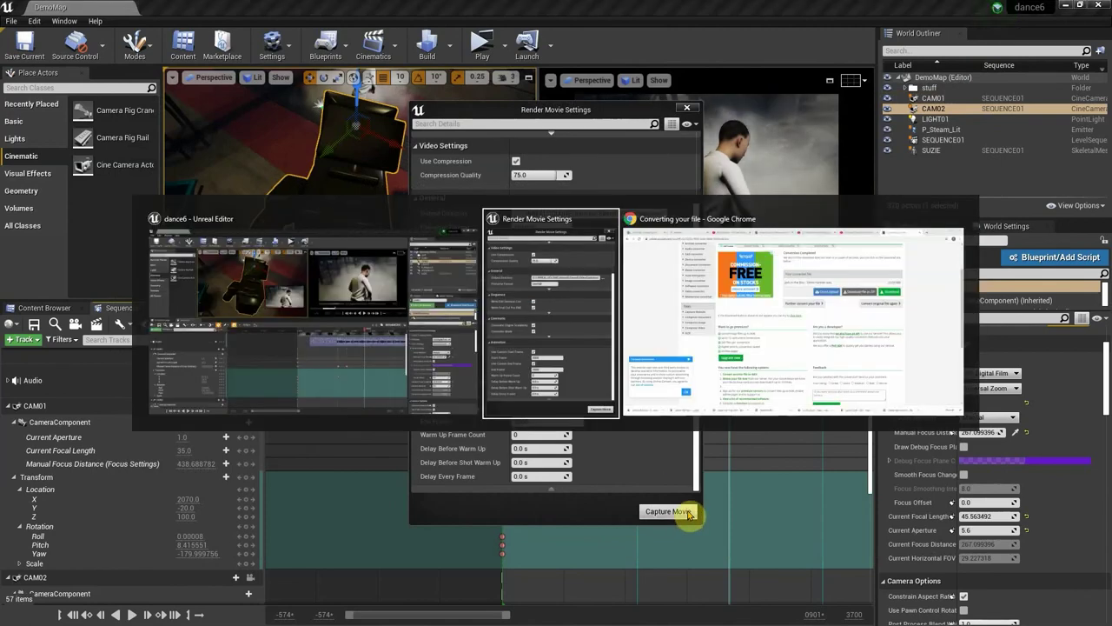
{"action": "key", "text": "alt+Tab"}
{"action": "key", "text": "alt+Tab"}
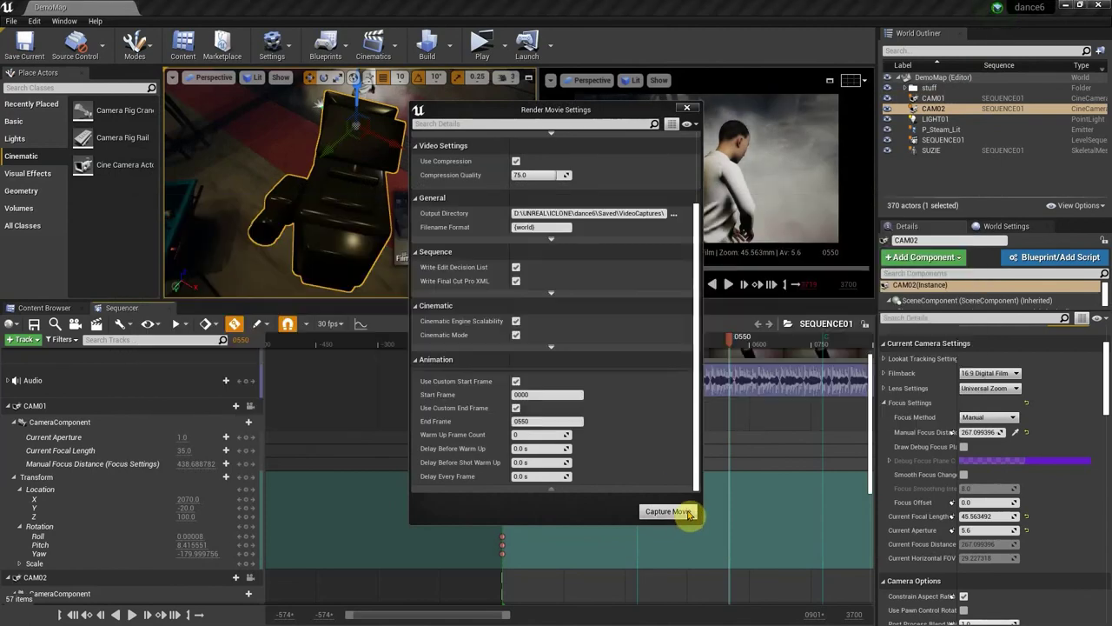